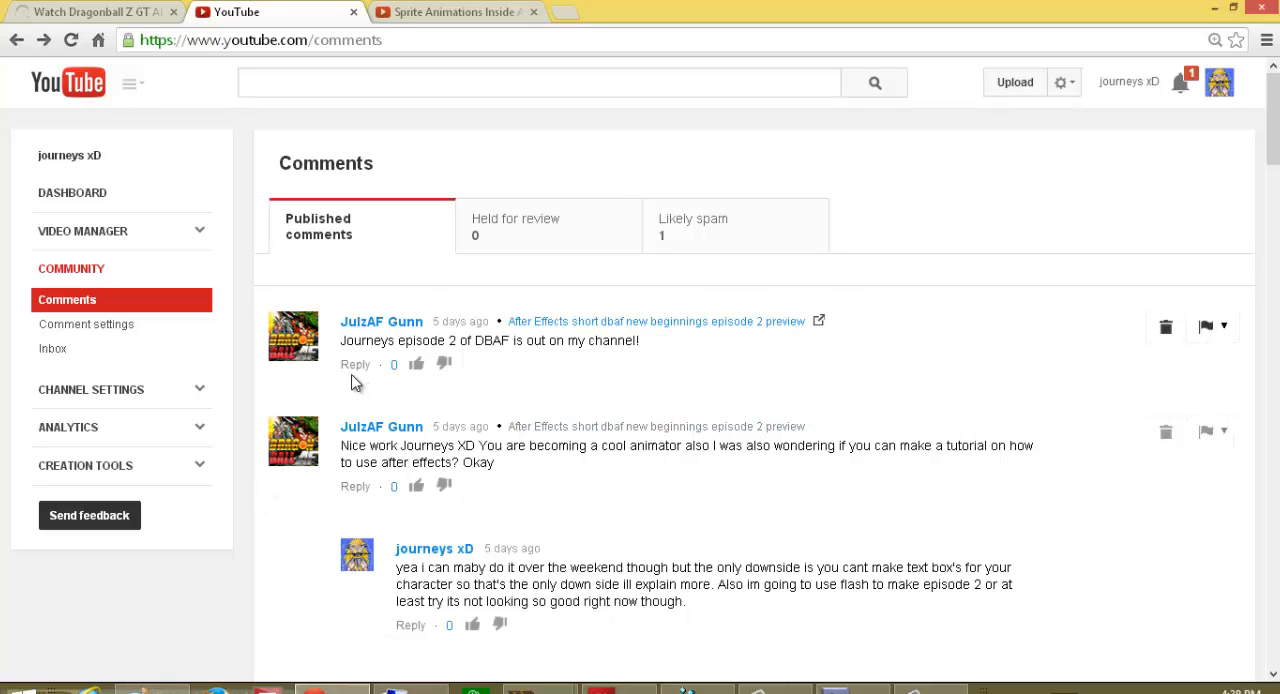
Step: Read through the published comments on the channel's YouTube comments page and close the browser
scroll(333, 310, "down", 5)
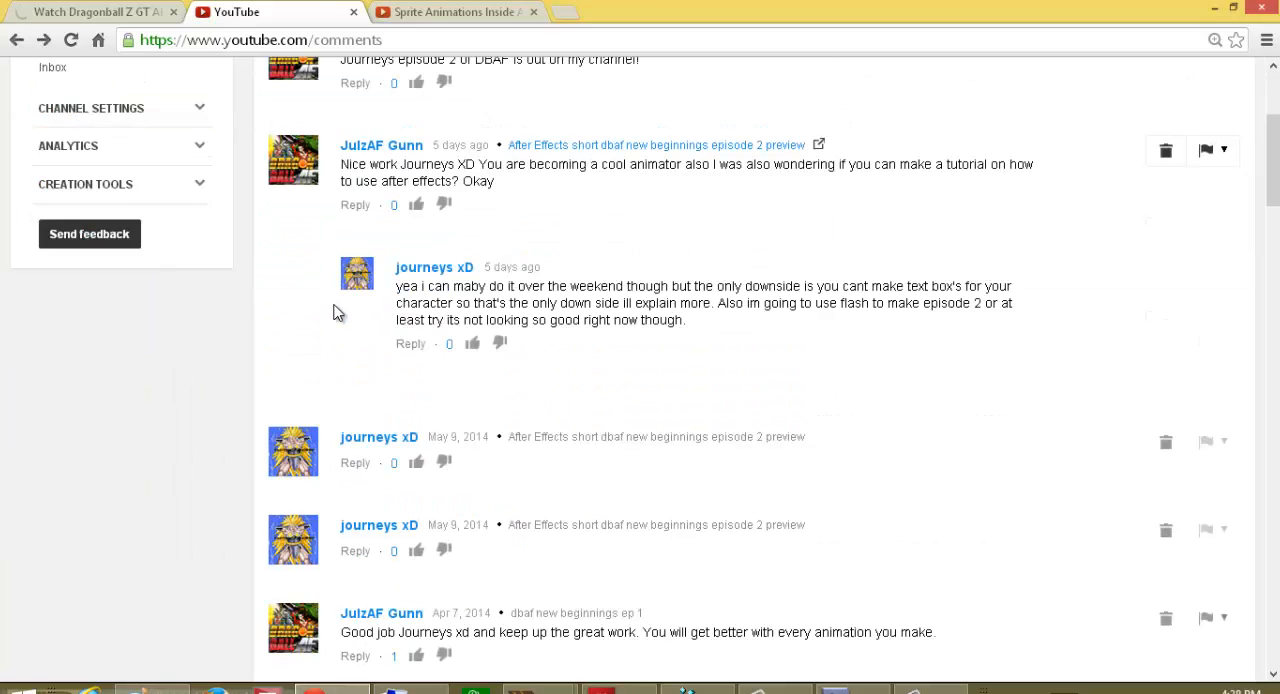
scroll(334, 323, "down", 3)
scroll(334, 323, "up", 8)
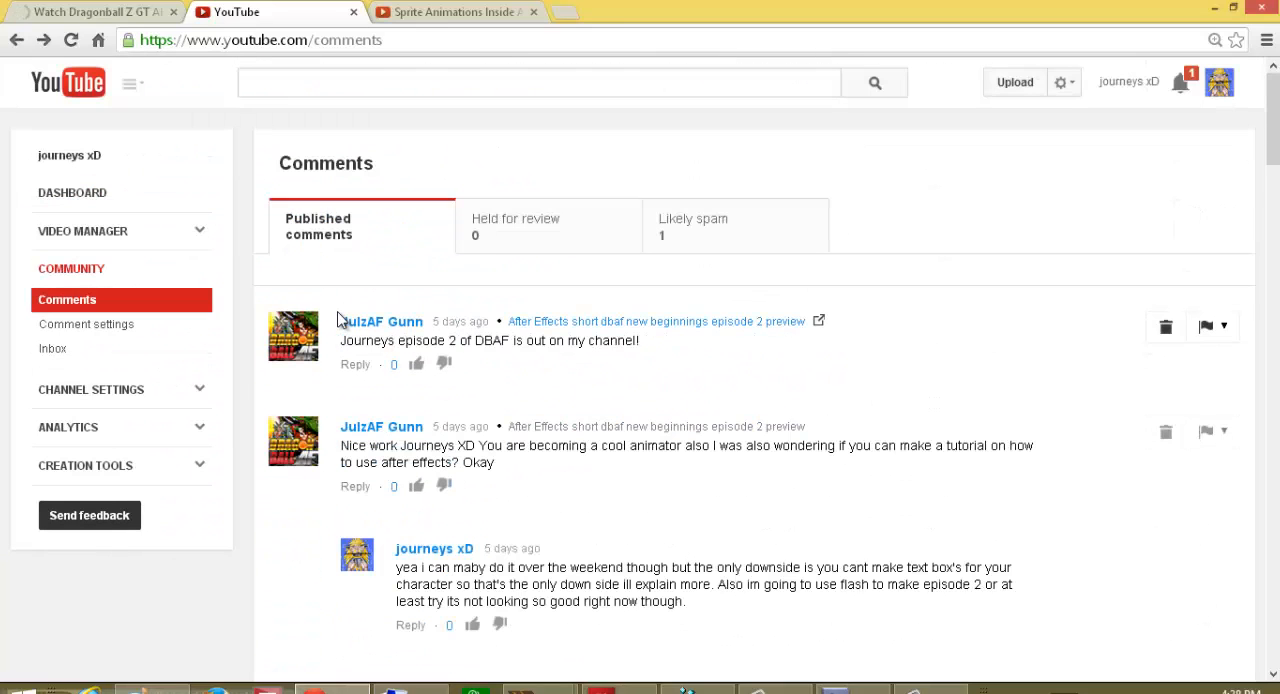
left_click(1258, 9)
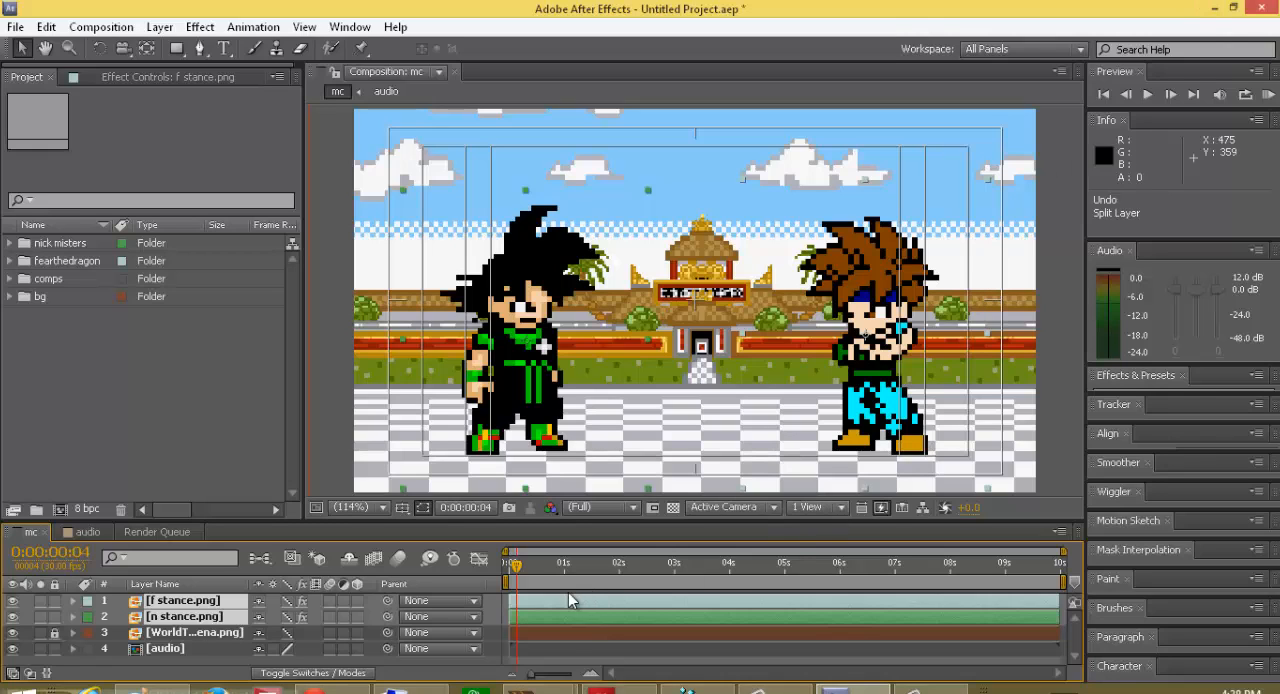
Step: Examine the contents of the nick misters folder in the project and collapse it
left_click(10, 248)
left_click(104, 263)
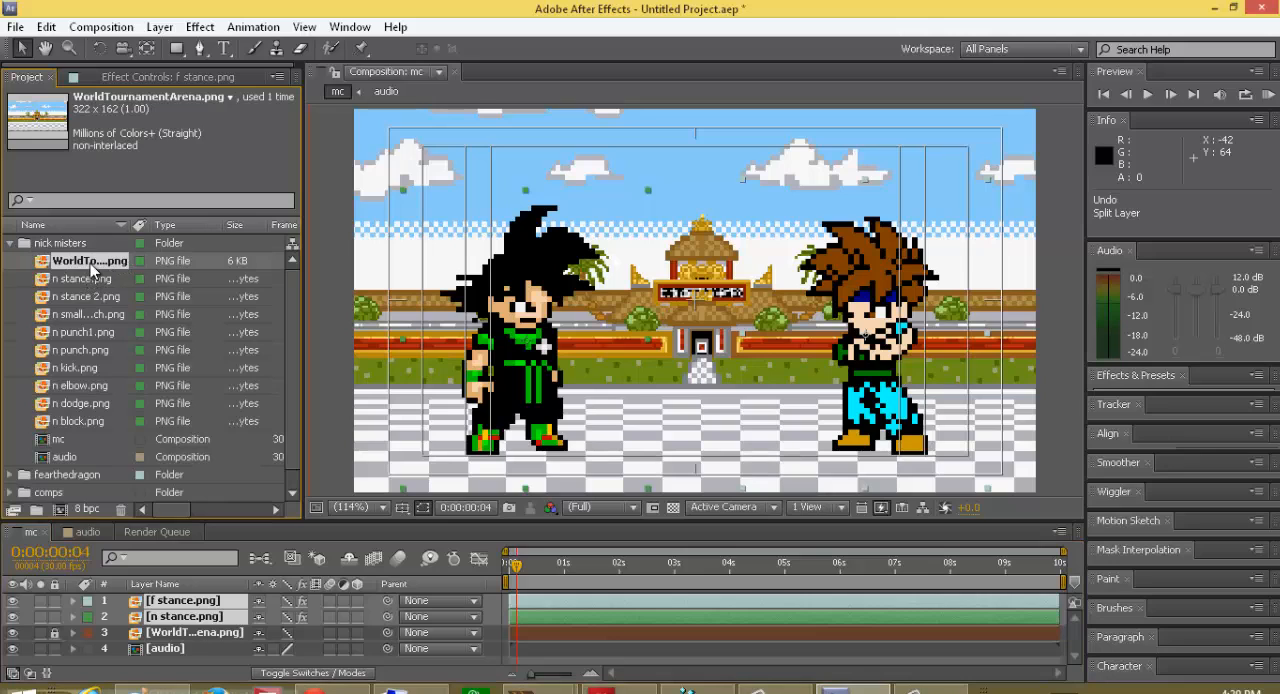
left_click(8, 244)
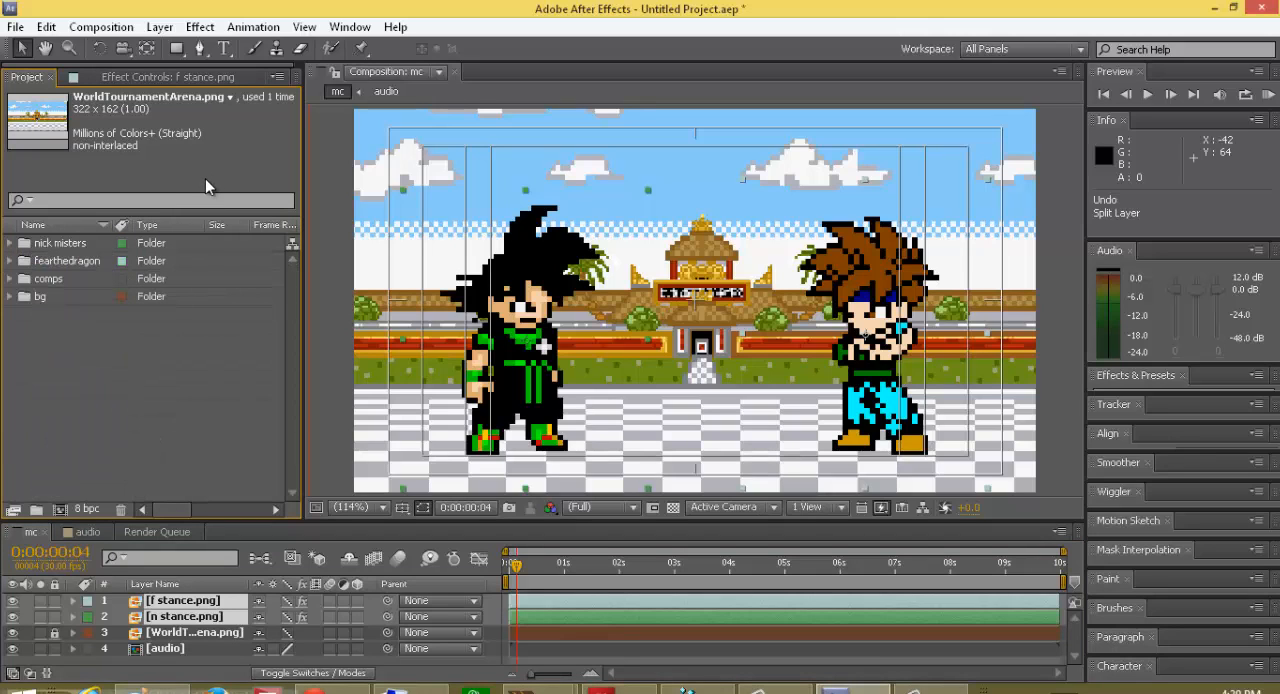
Step: Review the settings offered for a new composition and dismiss them without creating one
left_click(106, 27)
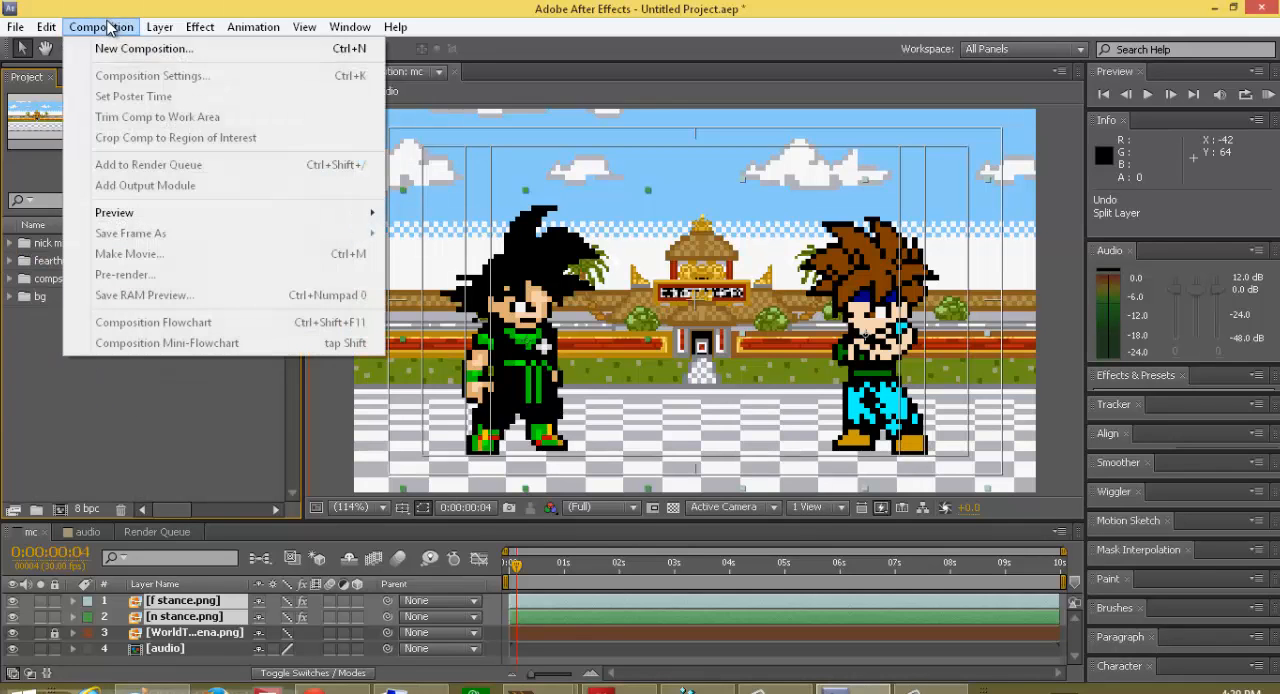
left_click(125, 48)
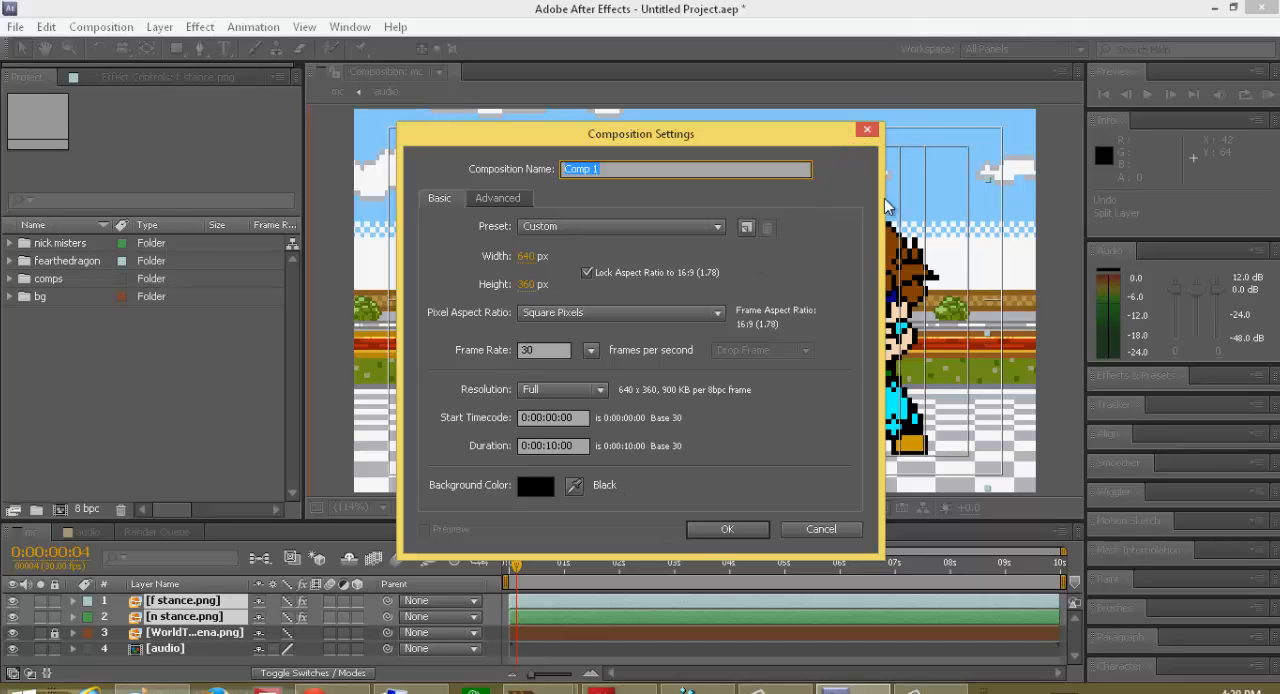
left_click(818, 529)
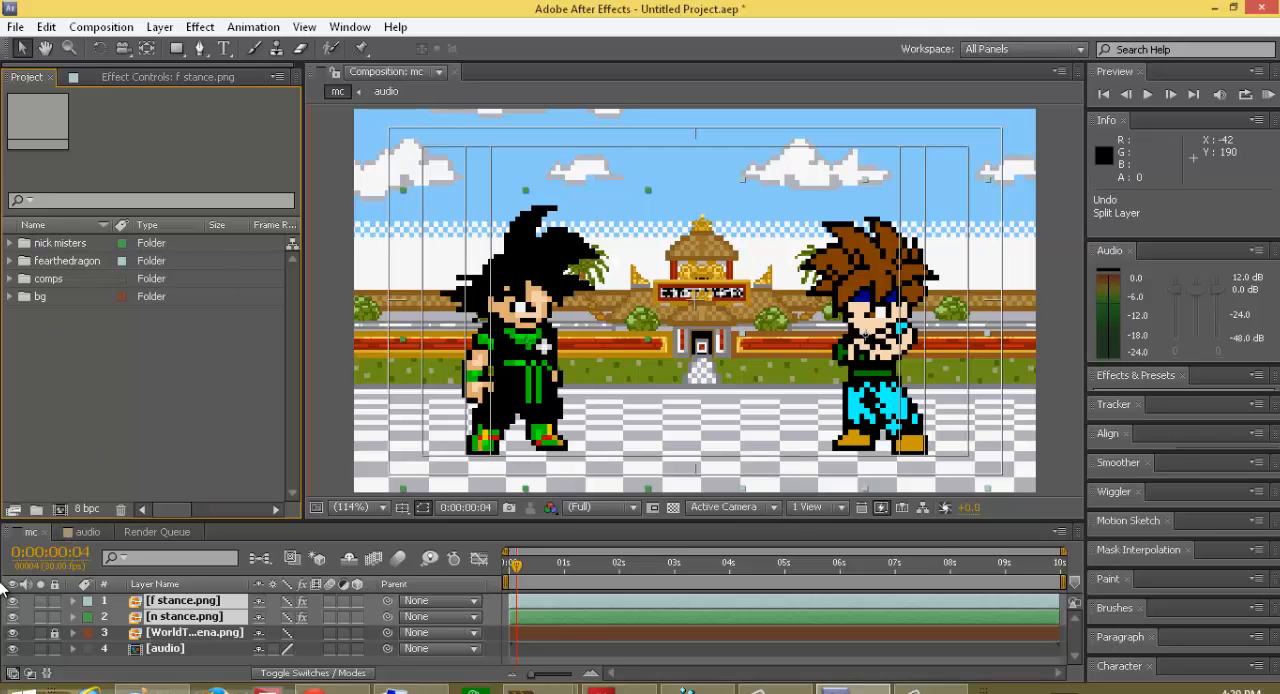
Step: View the audio composition with its magnification set to Fit, and return to the mc composition
left_click(95, 530)
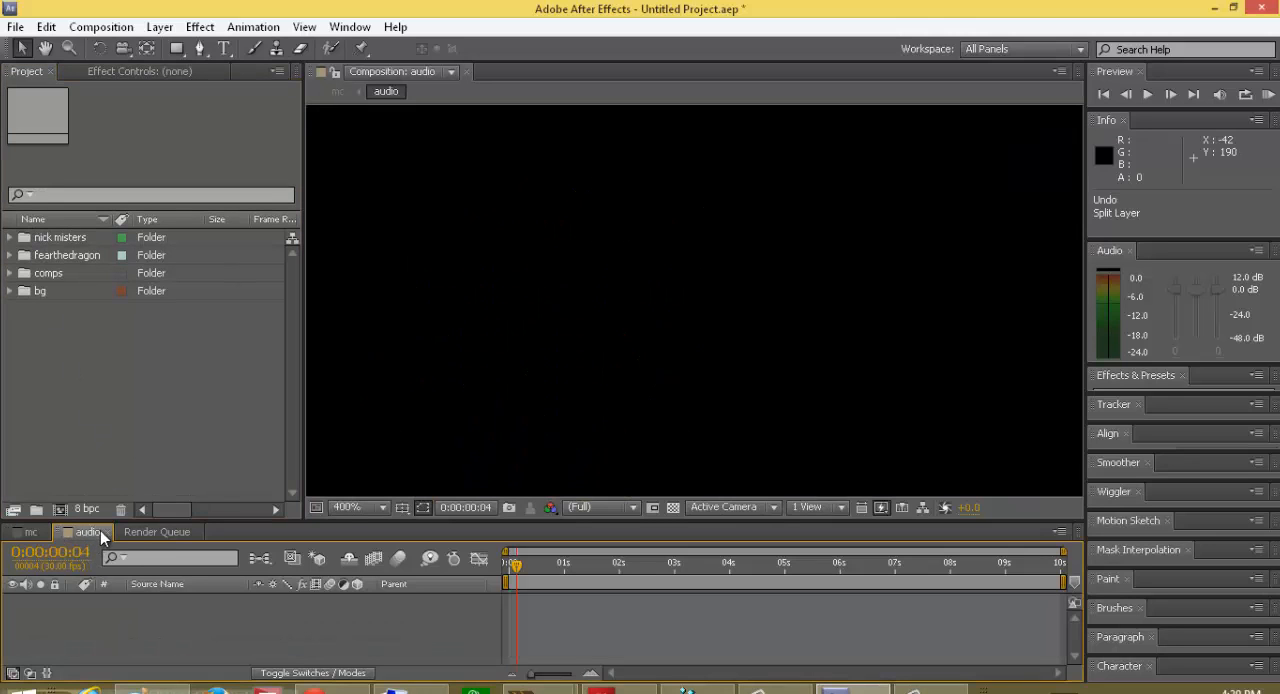
left_click(361, 508)
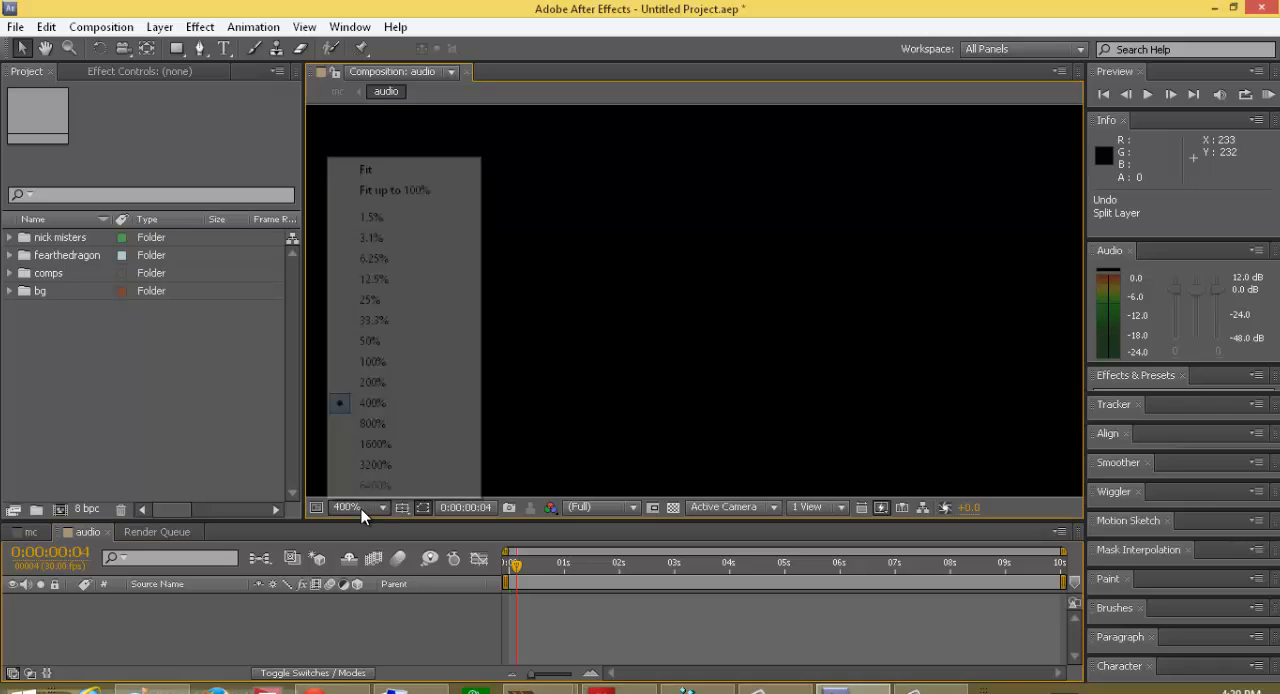
left_click(414, 161)
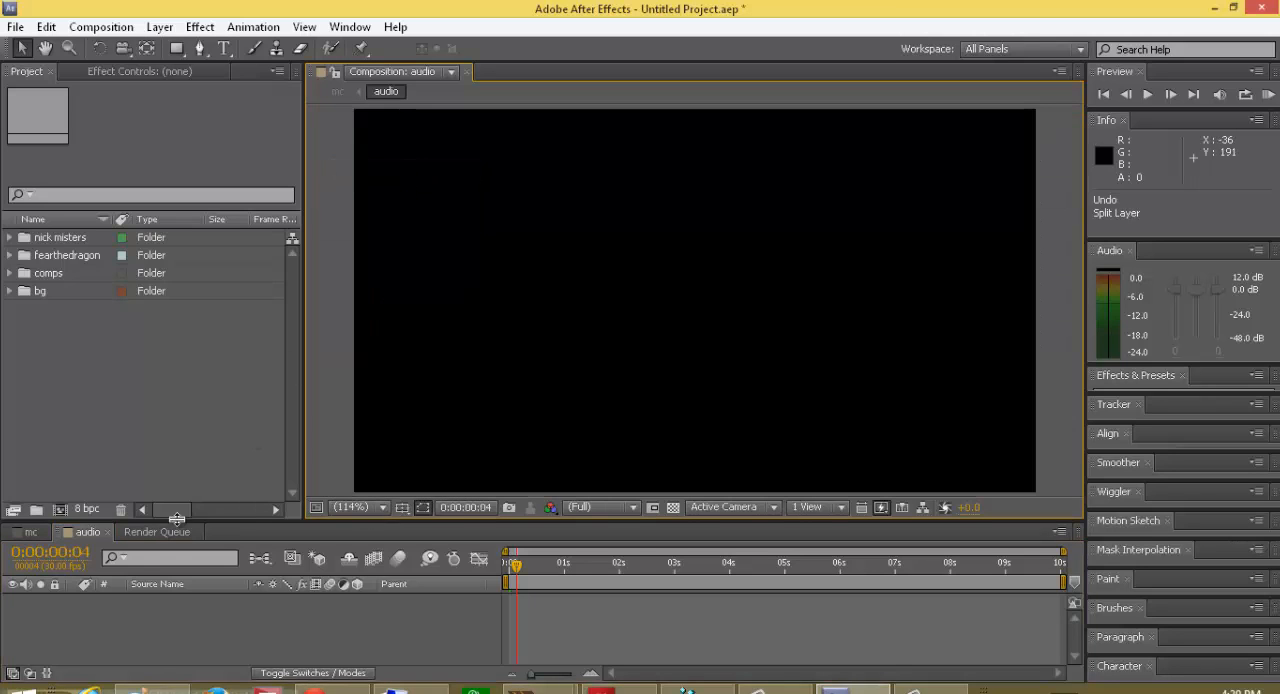
left_click(33, 532)
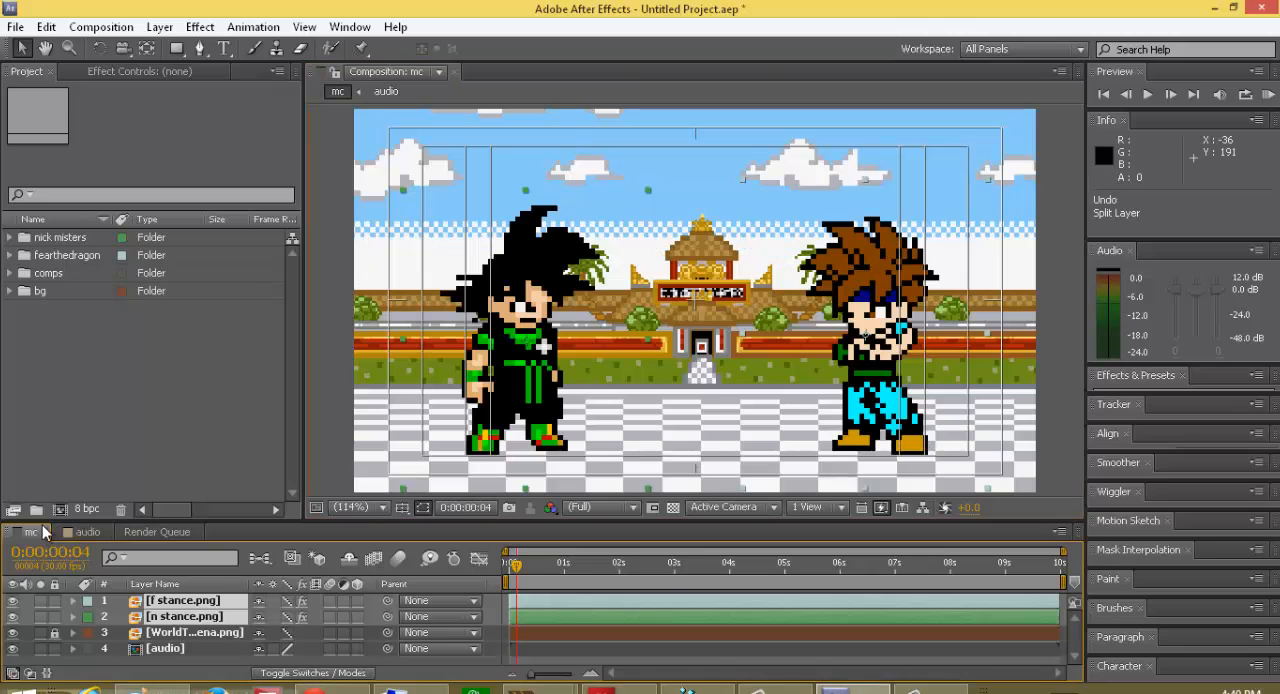
Step: Examine the sprite files in the fearthedragon folder and collapse it
left_click(10, 281)
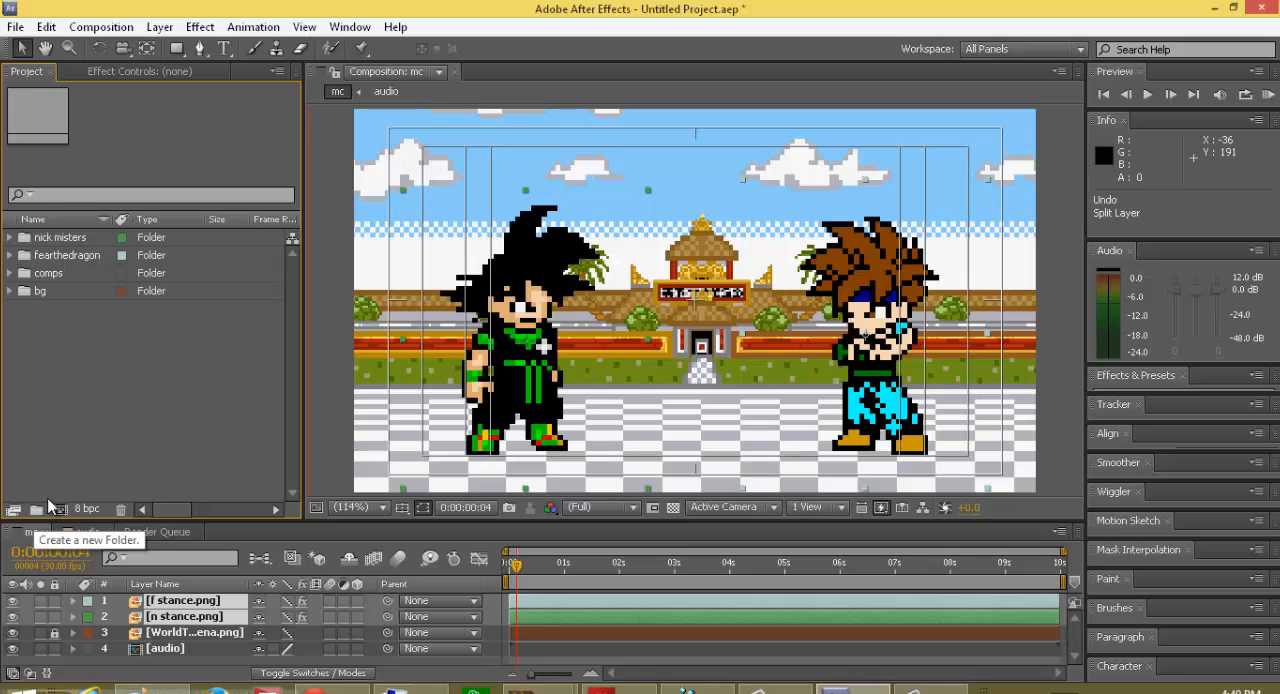
right_click(53, 385)
left_click(37, 263)
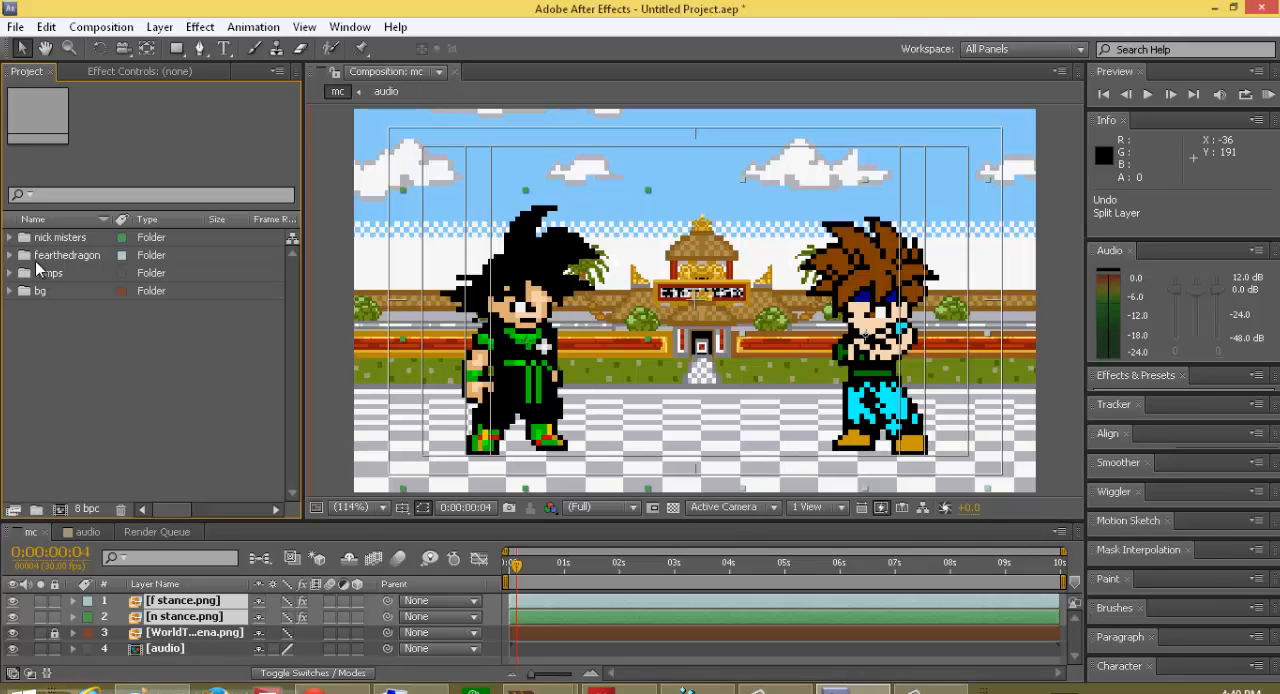
left_click(10, 255)
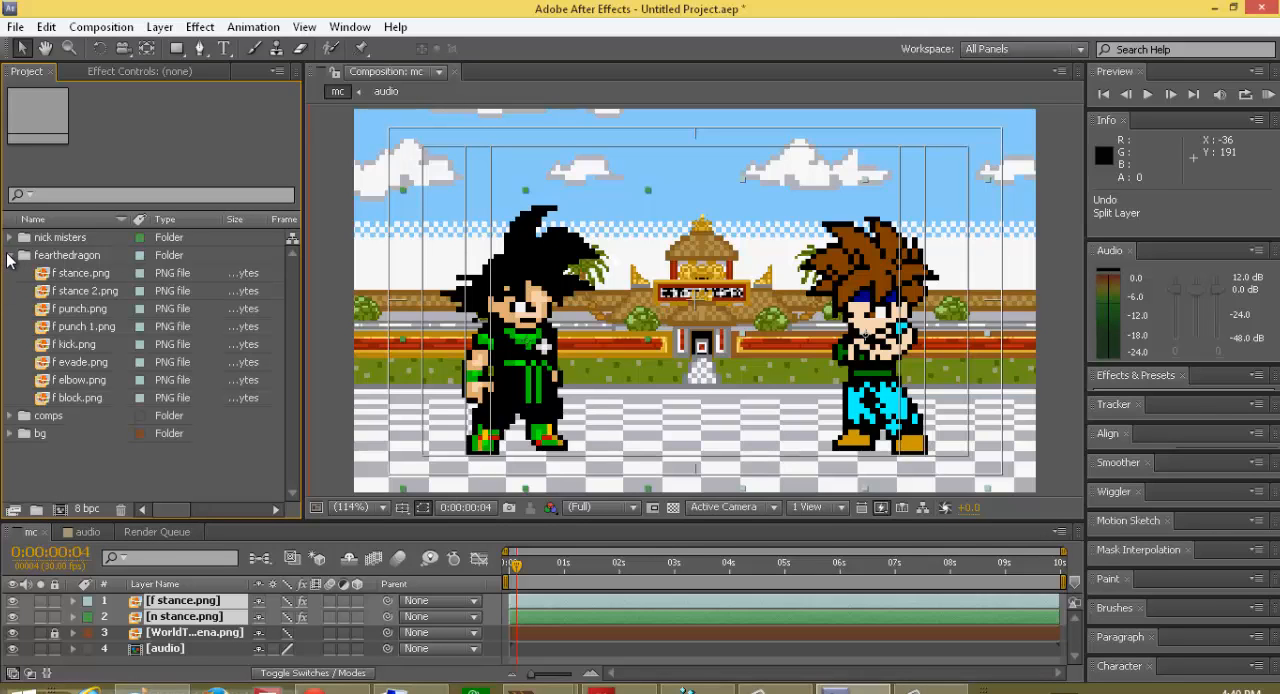
left_click(10, 255)
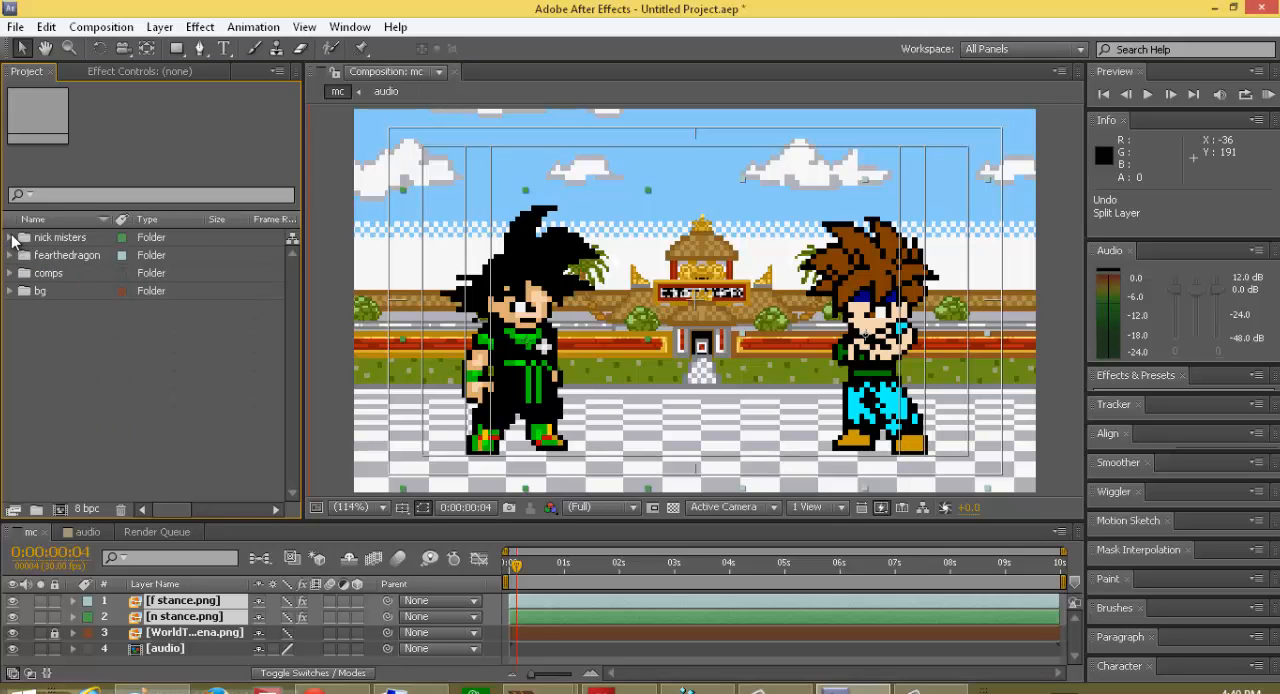
Step: Inspect the mc and audio compositions inside the nick misters folder, then collapse the folder
left_click(11, 237)
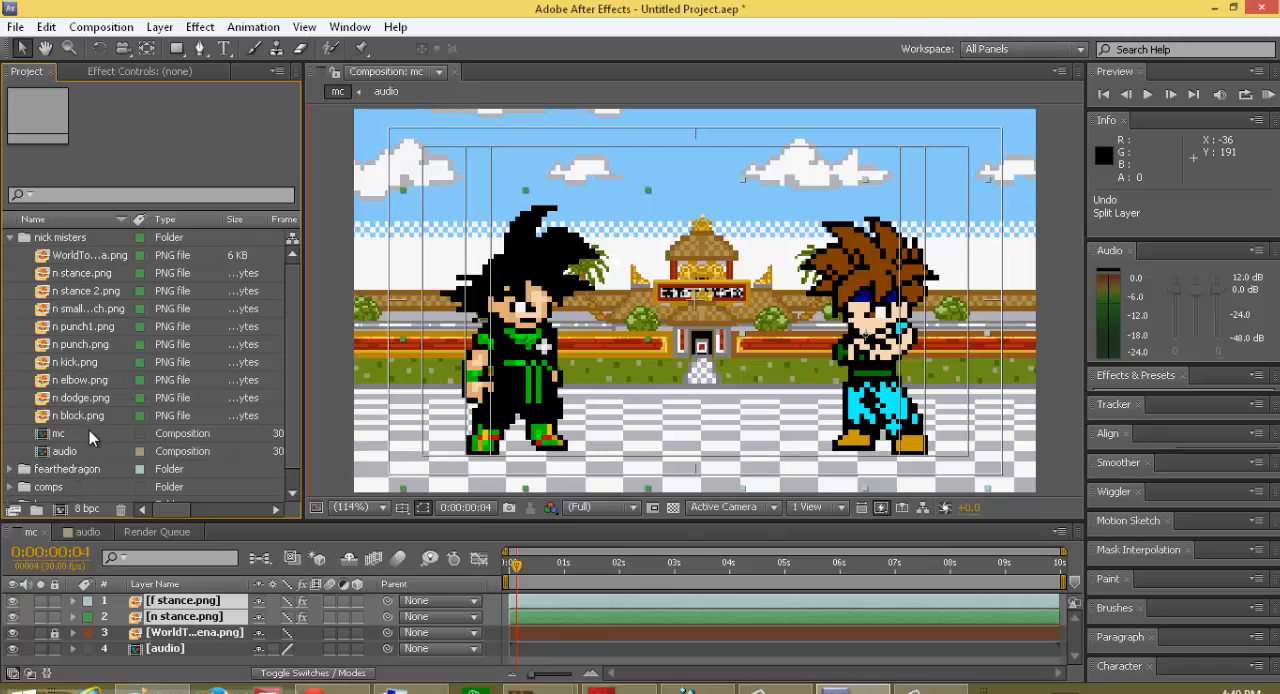
mouse_move(80, 456)
left_mouse_down()
mouse_move(165, 620)
mouse_move(105, 446)
mouse_move(67, 457)
left_mouse_up()
right_click(67, 457)
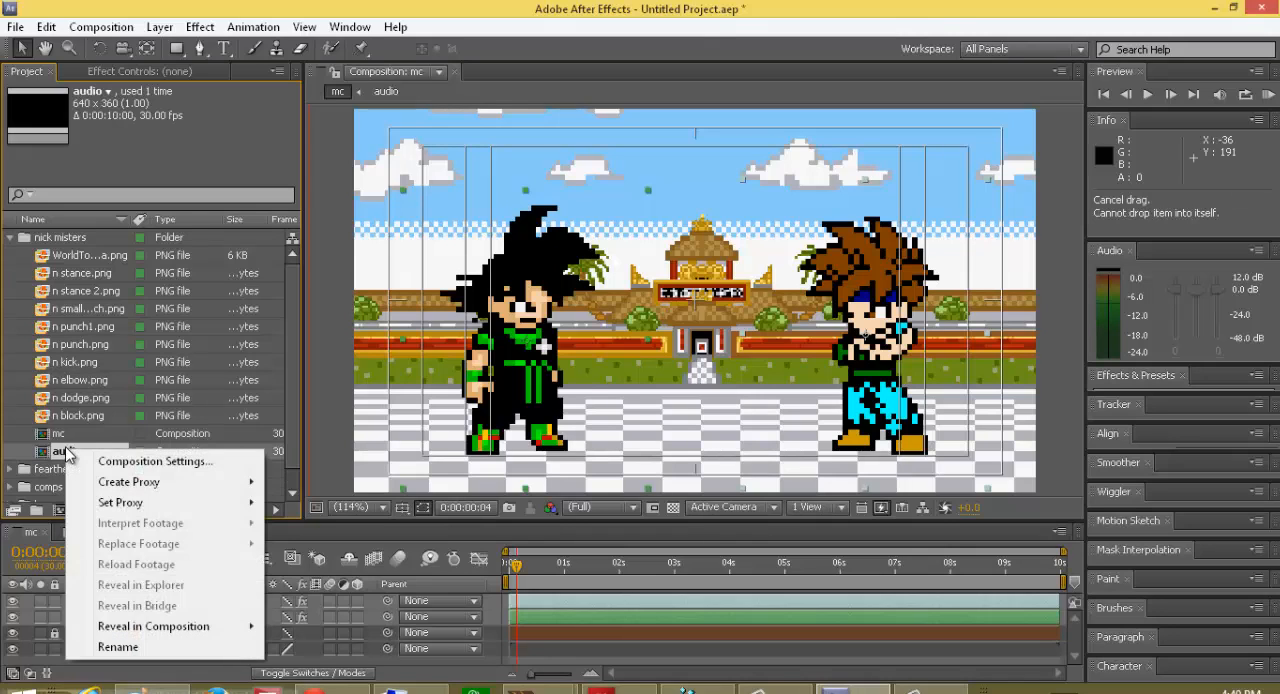
left_click(64, 437)
left_click(64, 437)
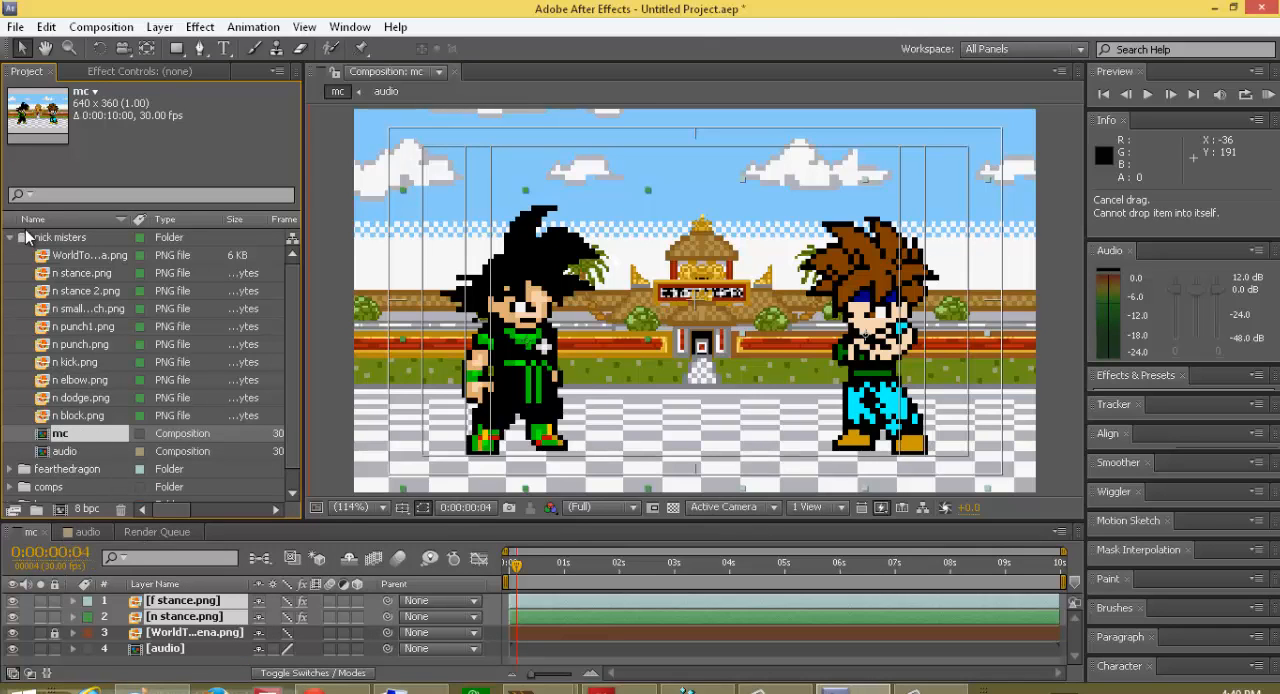
left_click(11, 238)
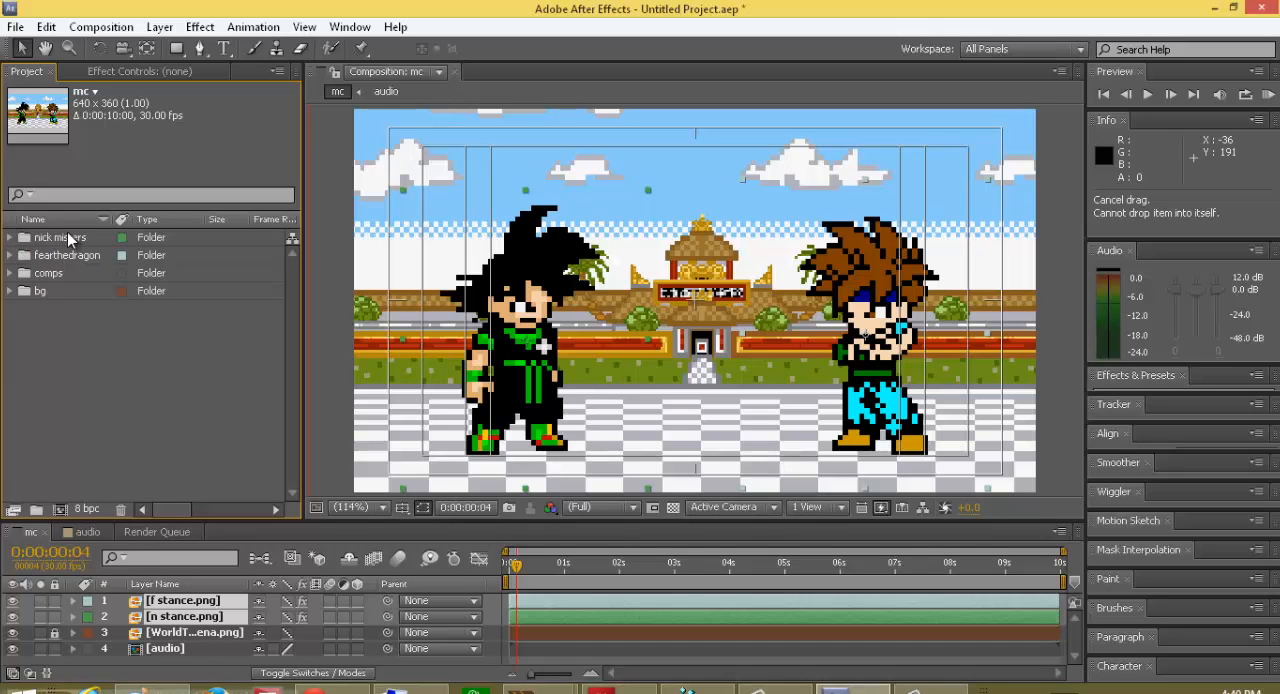
Step: Place n stance.png from the nick misters folder into the mc composition between the two fighters, at about 291, 248
left_click(11, 239)
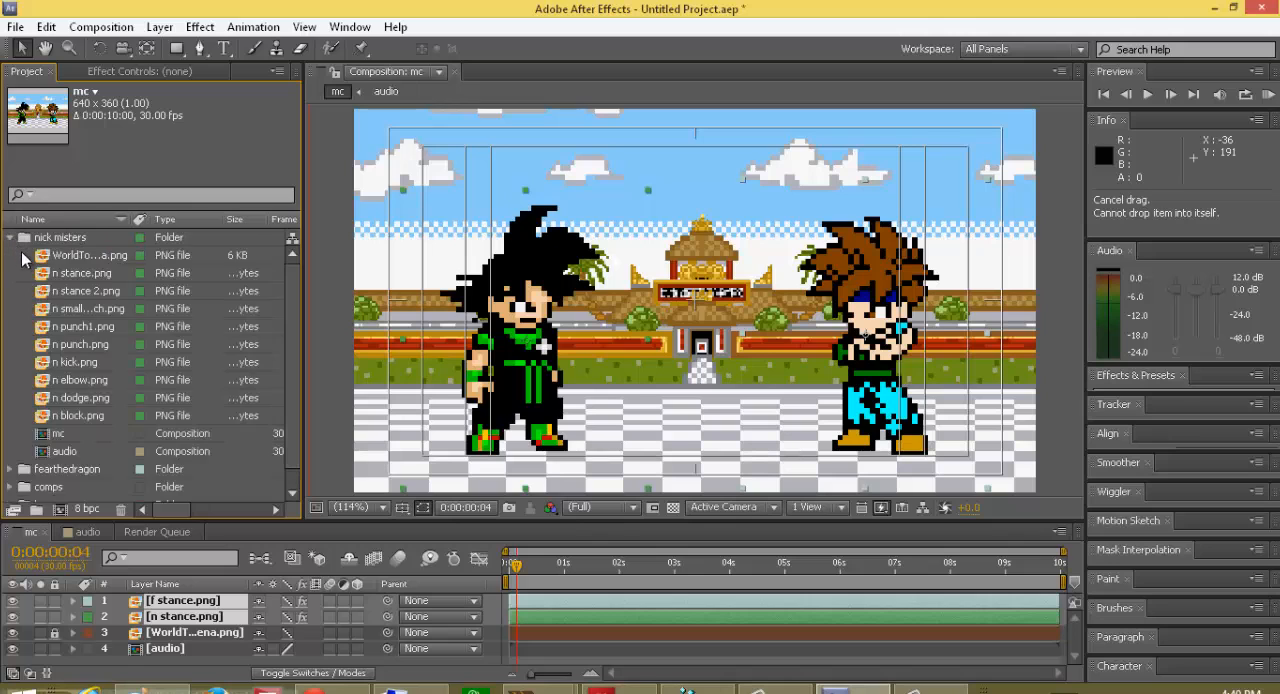
left_click(66, 274)
left_click_drag(58, 290, 674, 390)
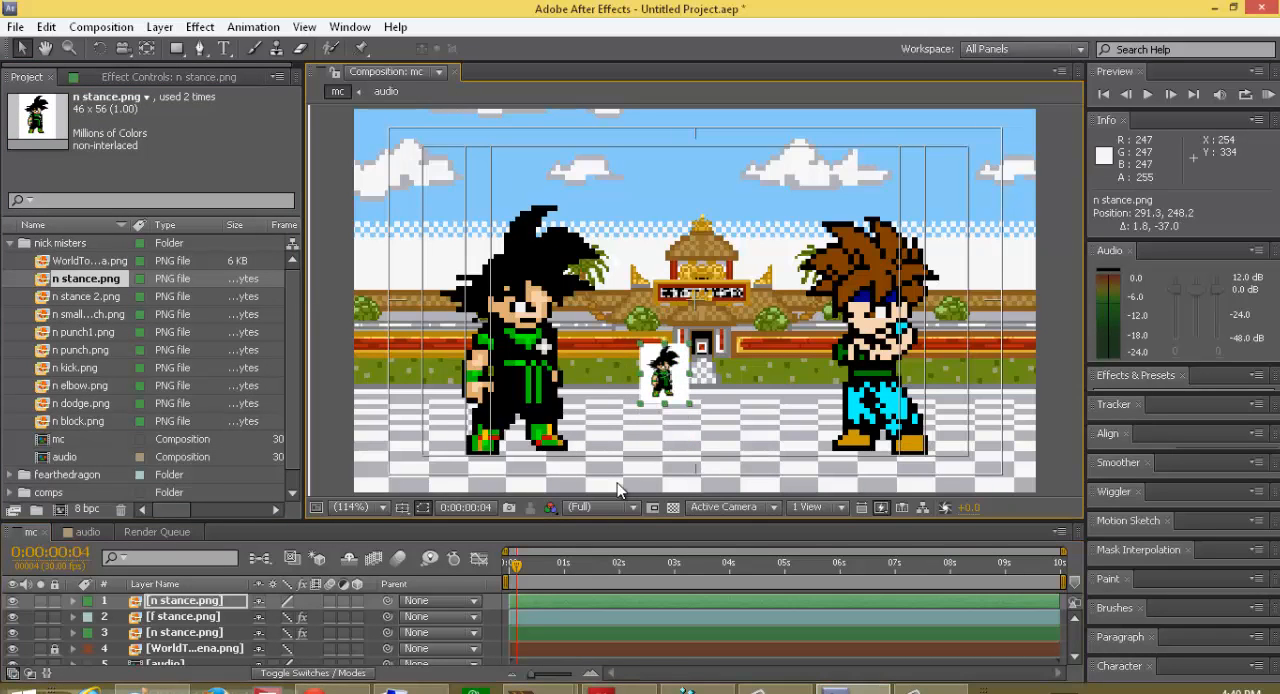
mouse_move(88, 277)
left_mouse_down()
mouse_move(243, 600)
mouse_move(97, 274)
left_mouse_up()
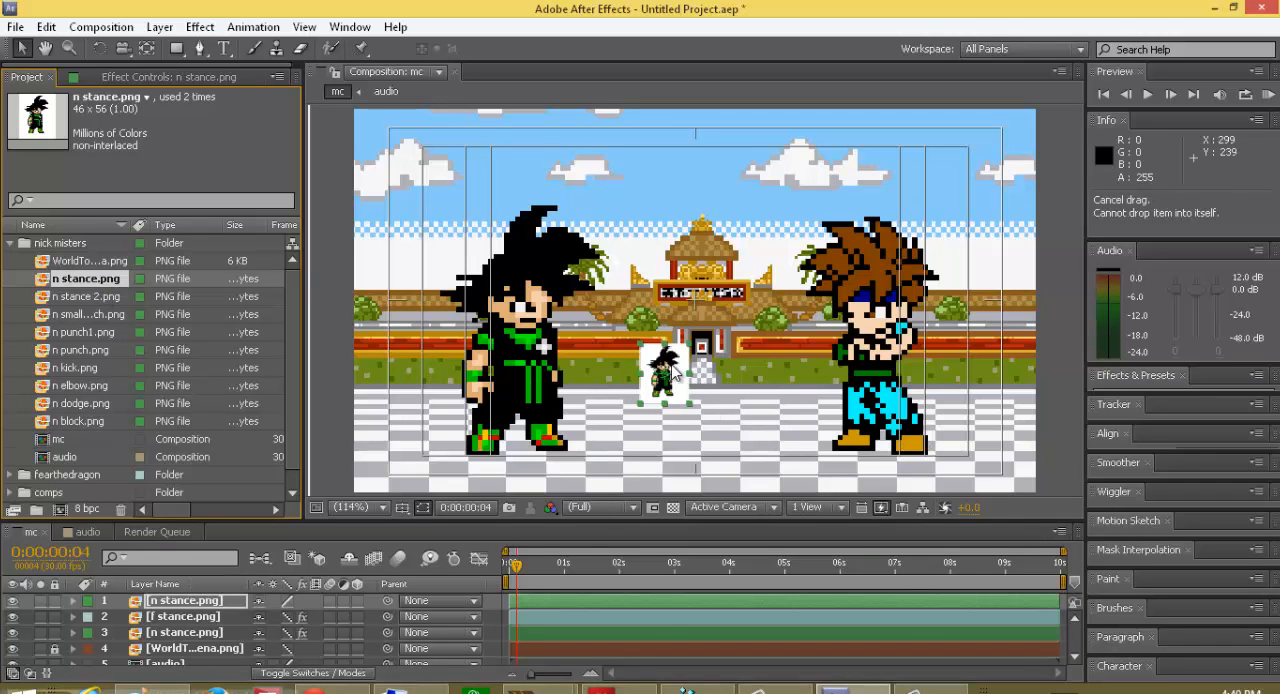
right_click(670, 376)
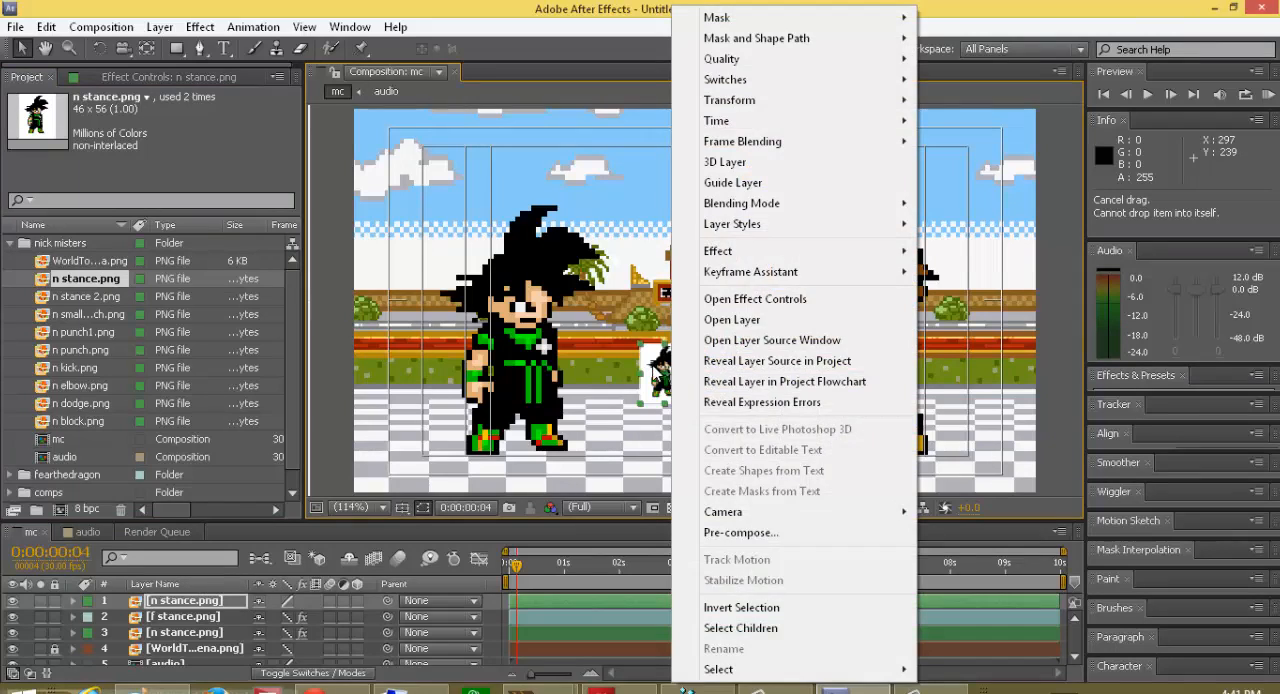
left_click(658, 374)
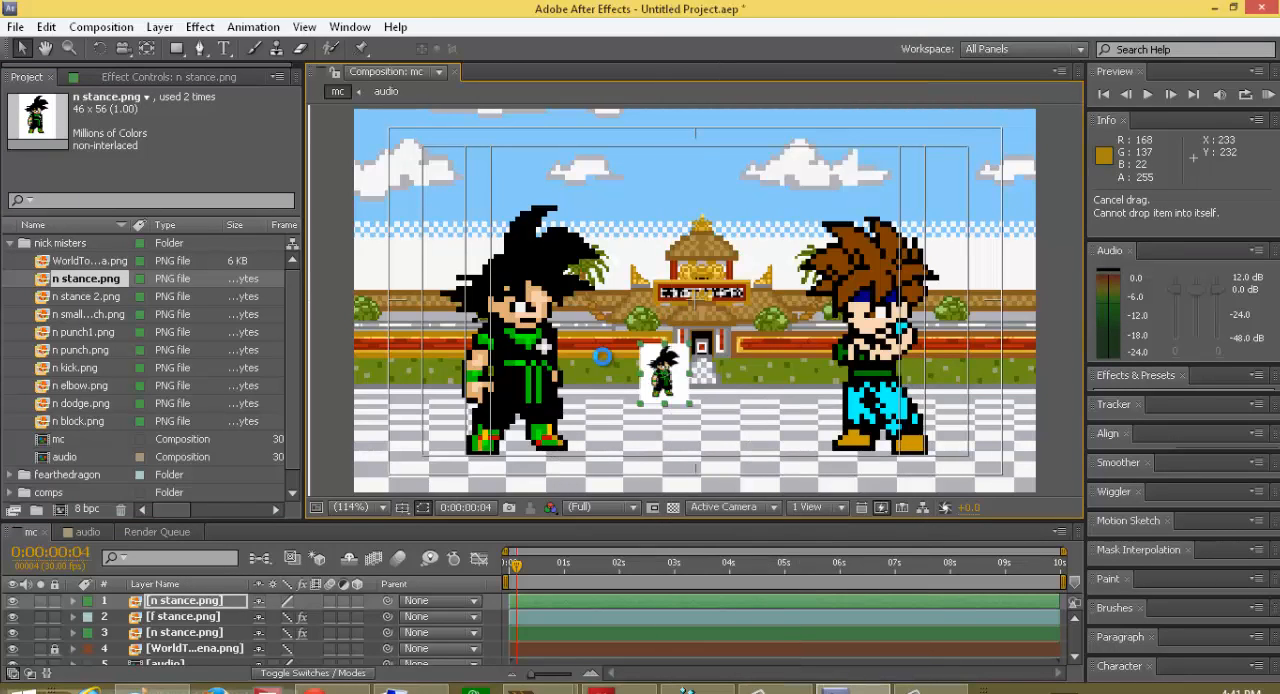
key("ctrl+s")
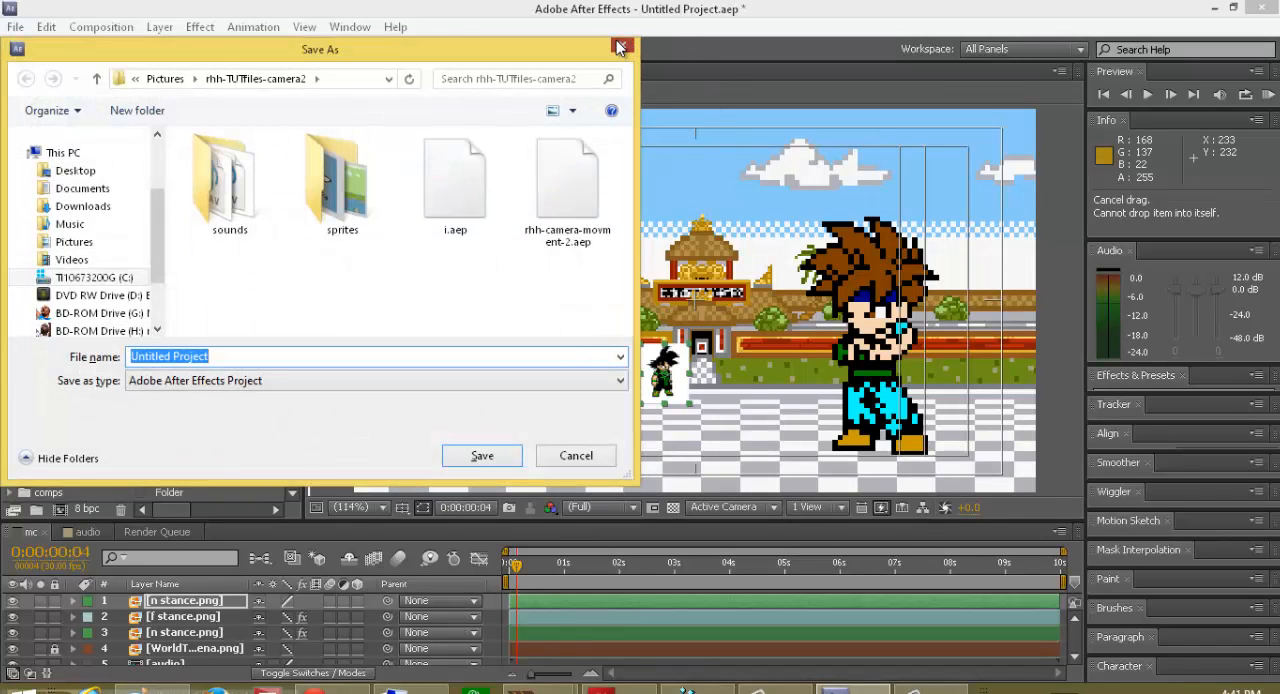
left_click(622, 45)
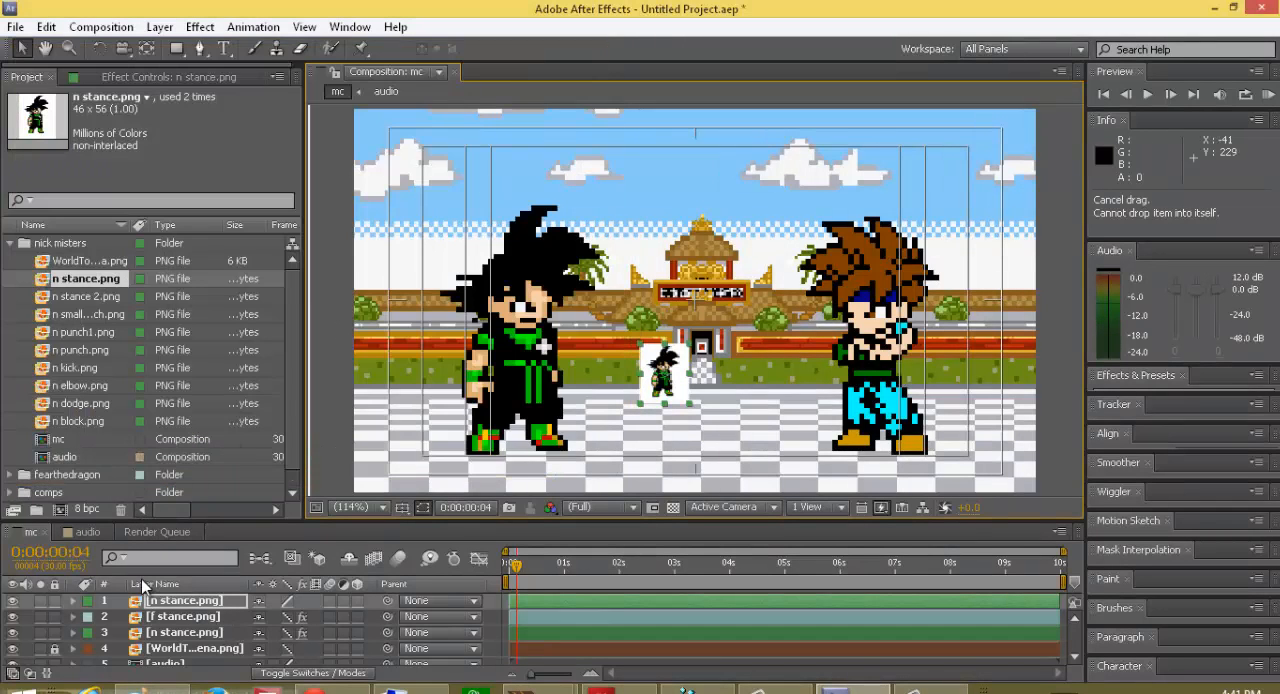
Step: Scale the newly placed n stance.png layer uniformly to 370%
key("s")
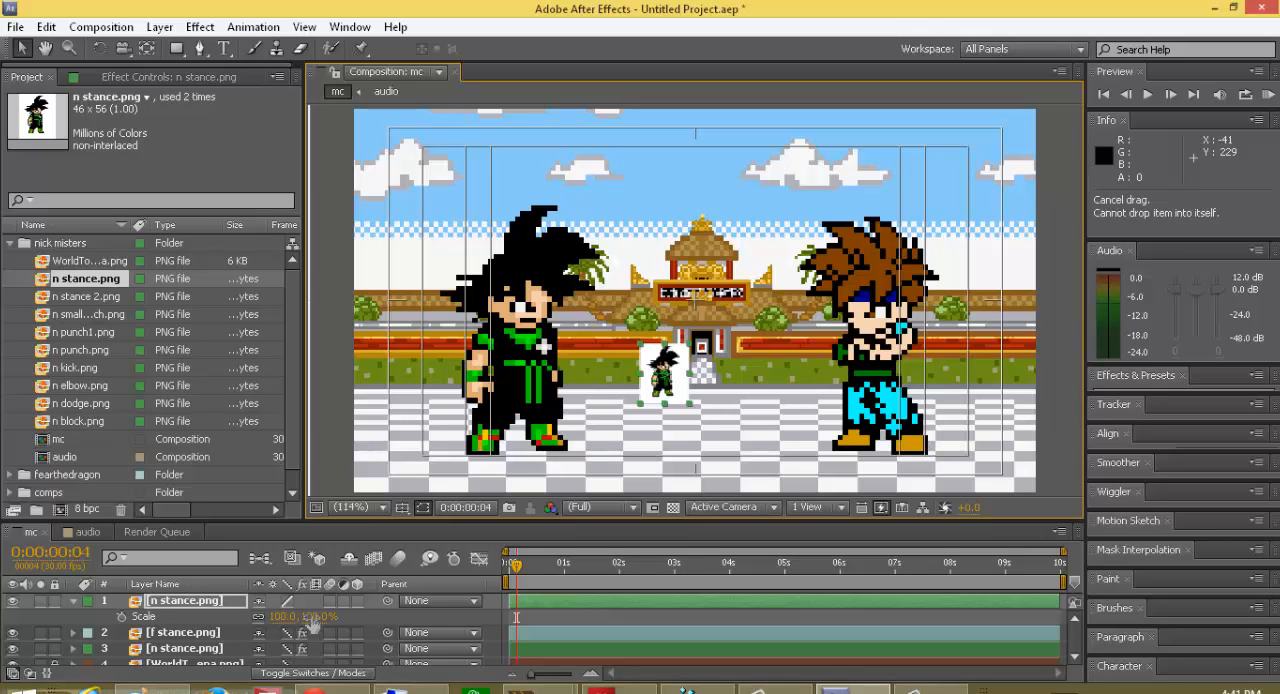
left_click_drag(305, 617, 348, 617)
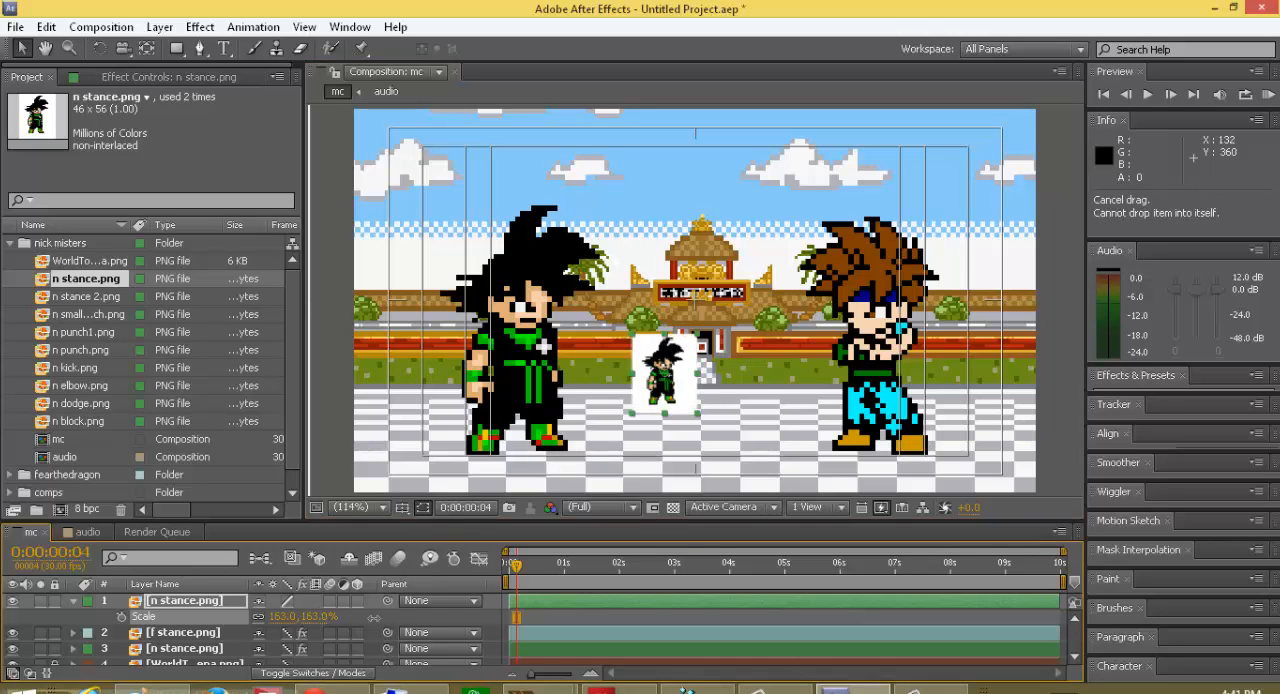
left_click_drag(290, 617, 438, 595)
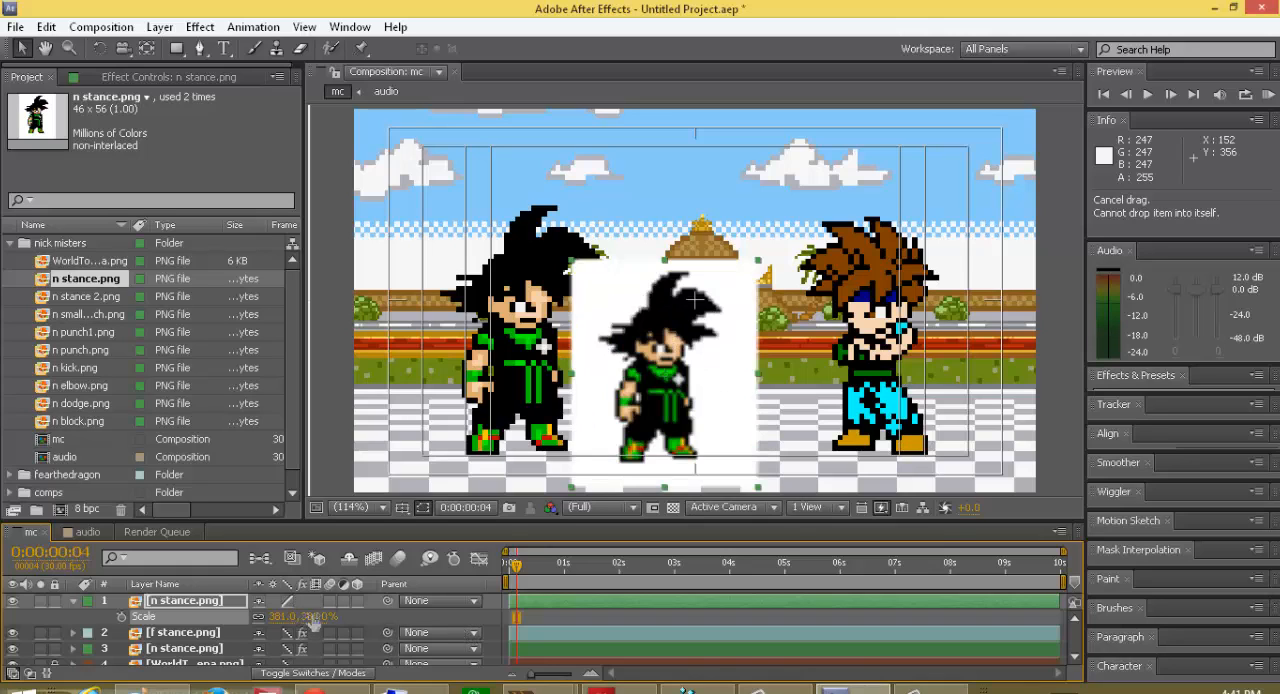
left_click_drag(290, 617, 193, 606)
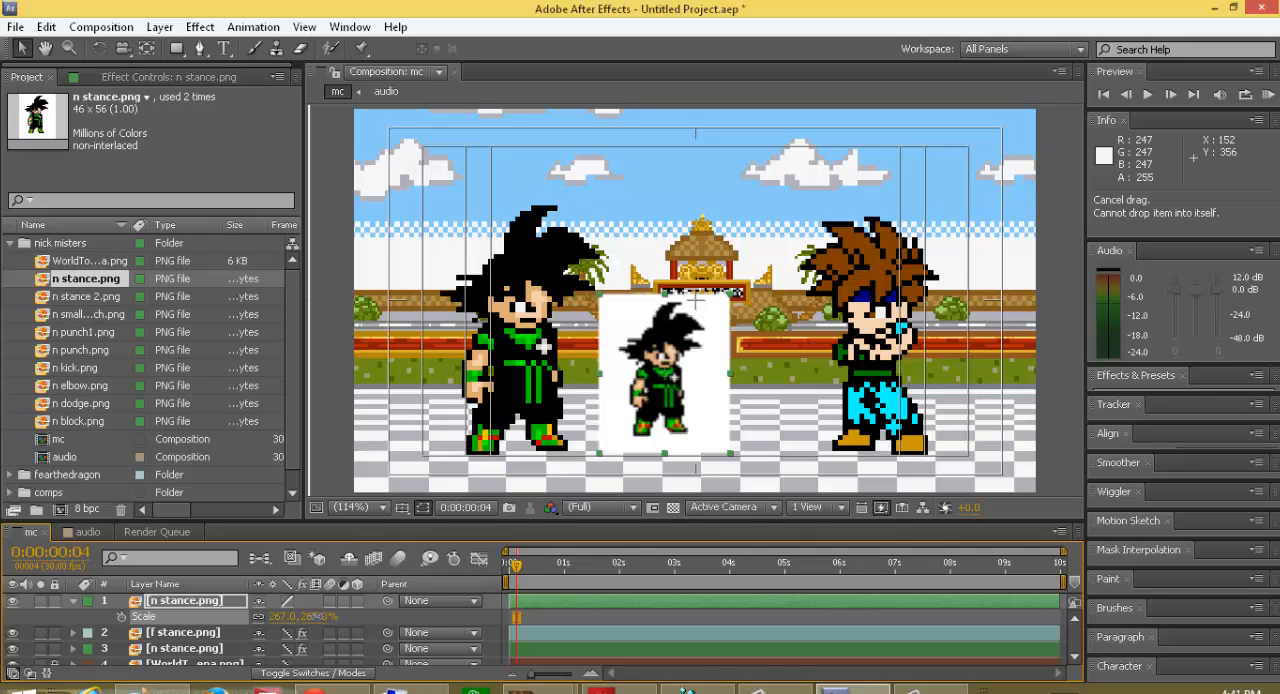
mouse_move(366, 608)
left_mouse_down()
mouse_move(353, 614)
mouse_move(417, 614)
mouse_move(300, 615)
mouse_move(425, 615)
mouse_move(292, 615)
mouse_move(390, 615)
mouse_move(330, 615)
mouse_move(371, 630)
left_mouse_up()
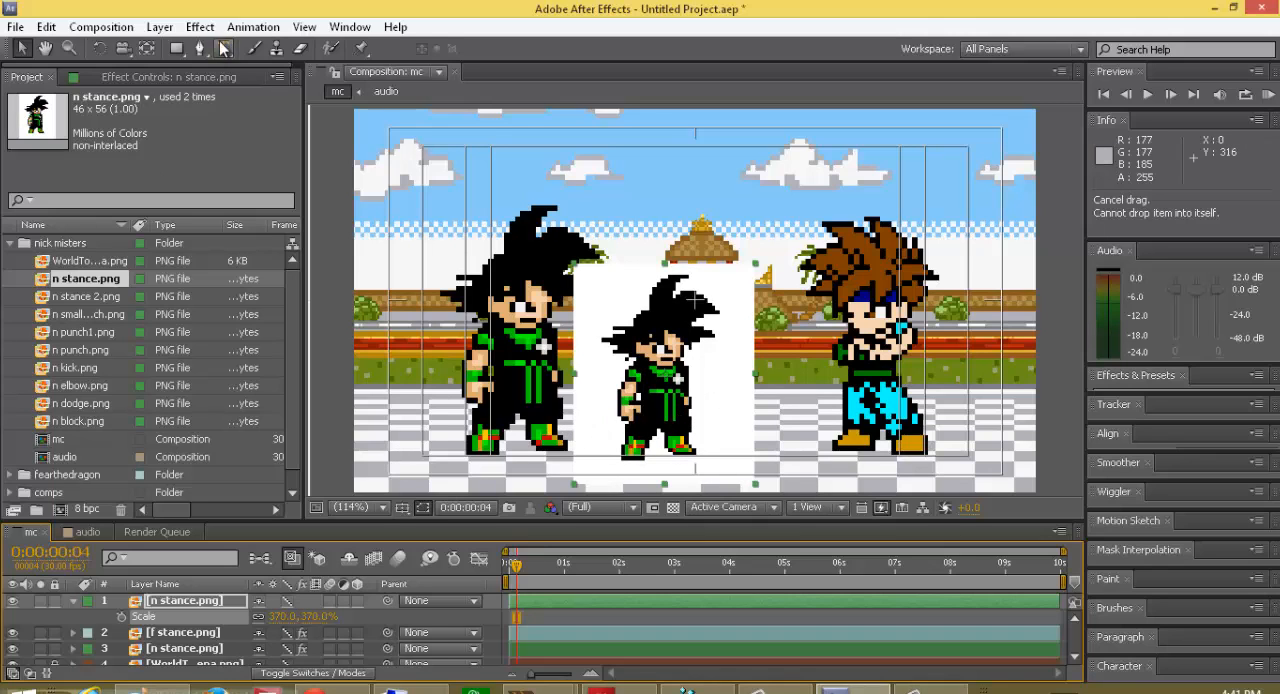
Step: Apply the Color Key effect to the top n stance.png layer and sample its white background as the key color
left_click(197, 27)
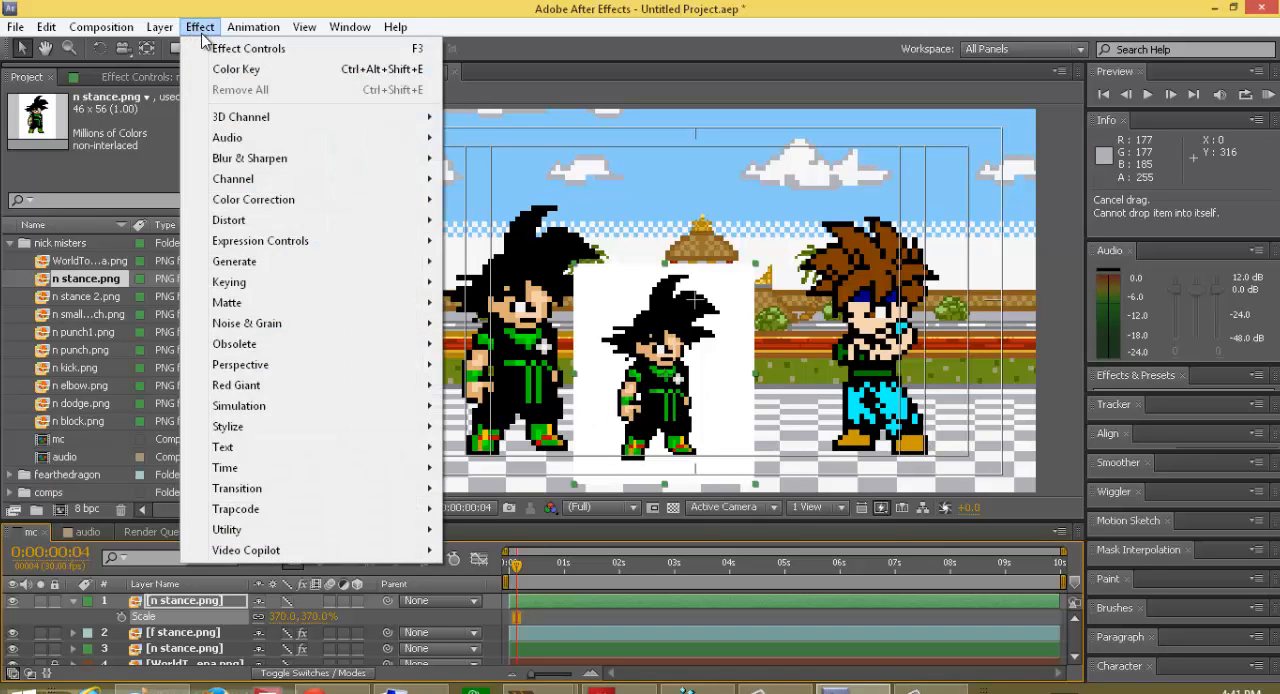
left_click(225, 69)
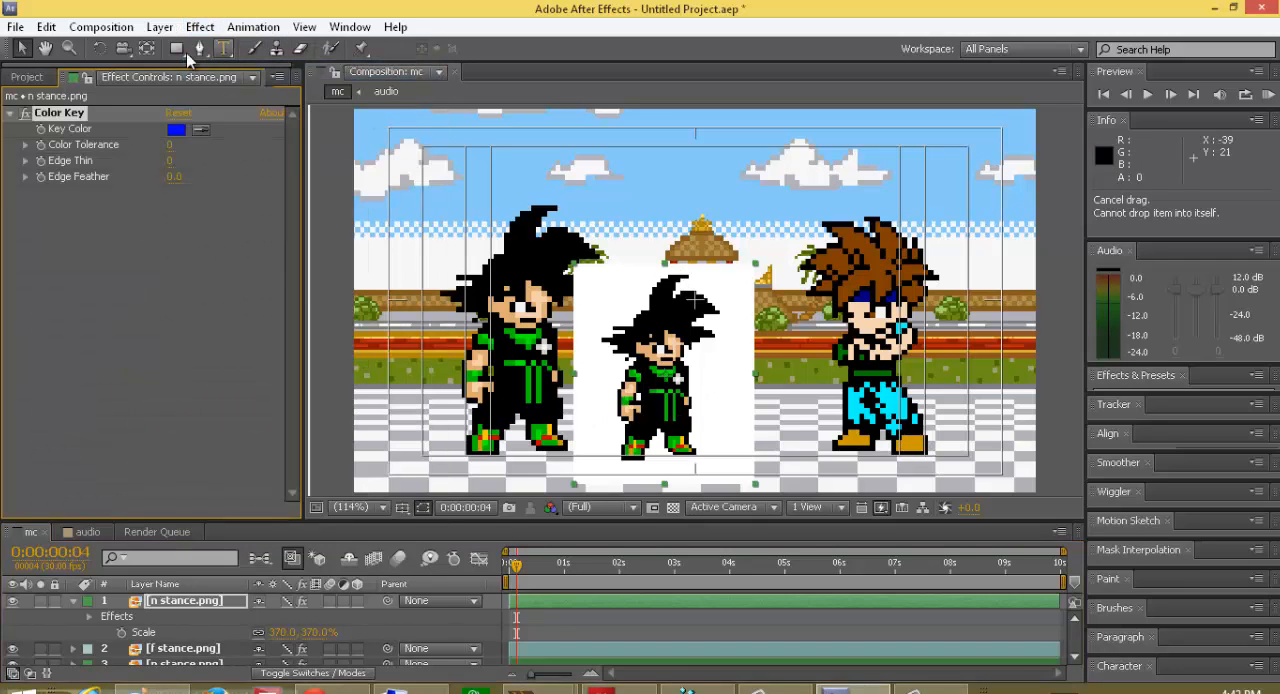
left_click(200, 129)
left_click(721, 375)
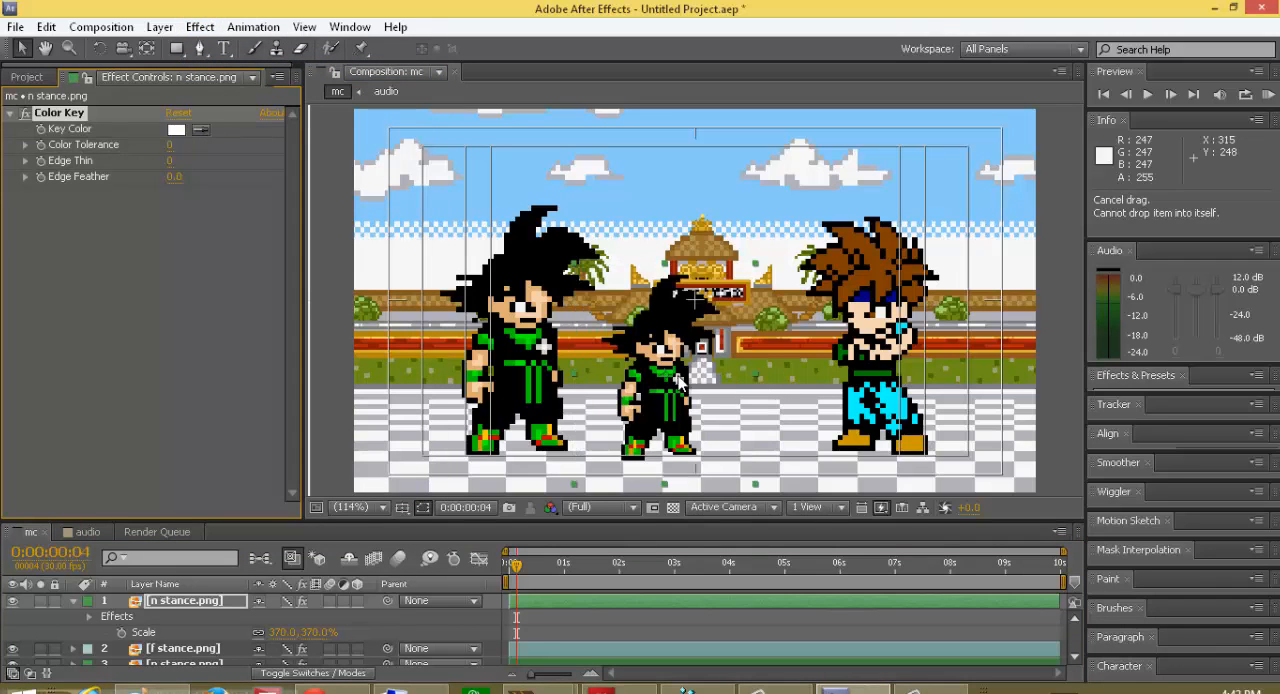
Step: Move the small n stance.png sprite up and away from the temple entrance, to about 271, 229
left_click_drag(721, 375, 877, 348)
left_click_drag(830, 395, 632, 385)
right_click(632, 385)
left_click(616, 401)
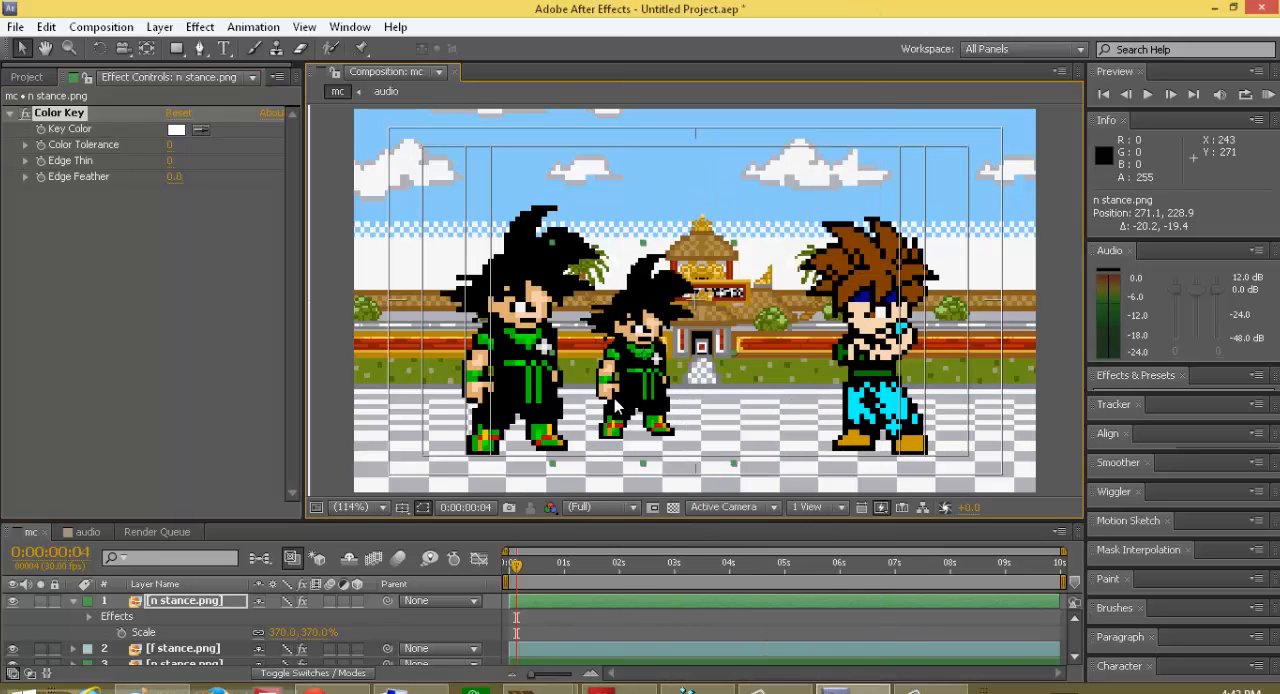
Step: Undo the move, keying, scaling and placement of the extra n stance.png layer, and bring the project footage list back into view
key("ctrl+z")
key("ctrl+z")
key("ctrl+z")
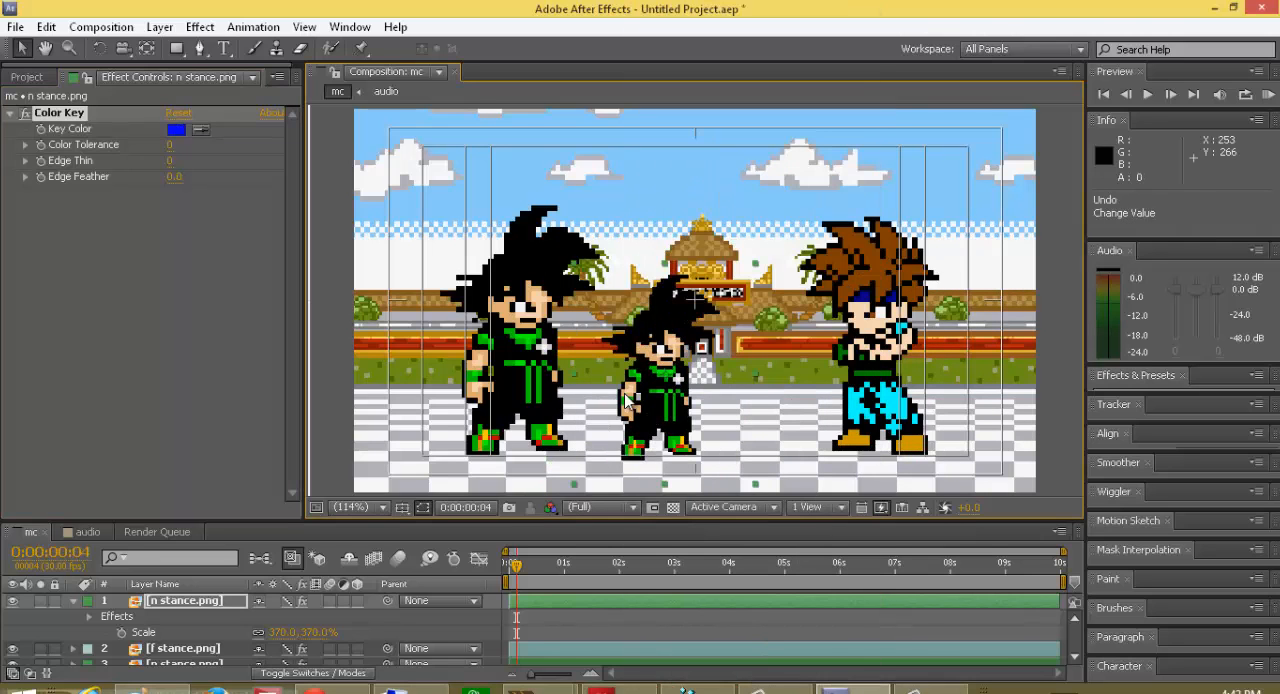
key("ctrl+z")
key("ctrl+z")
key("ctrl+z")
key("ctrl+z")
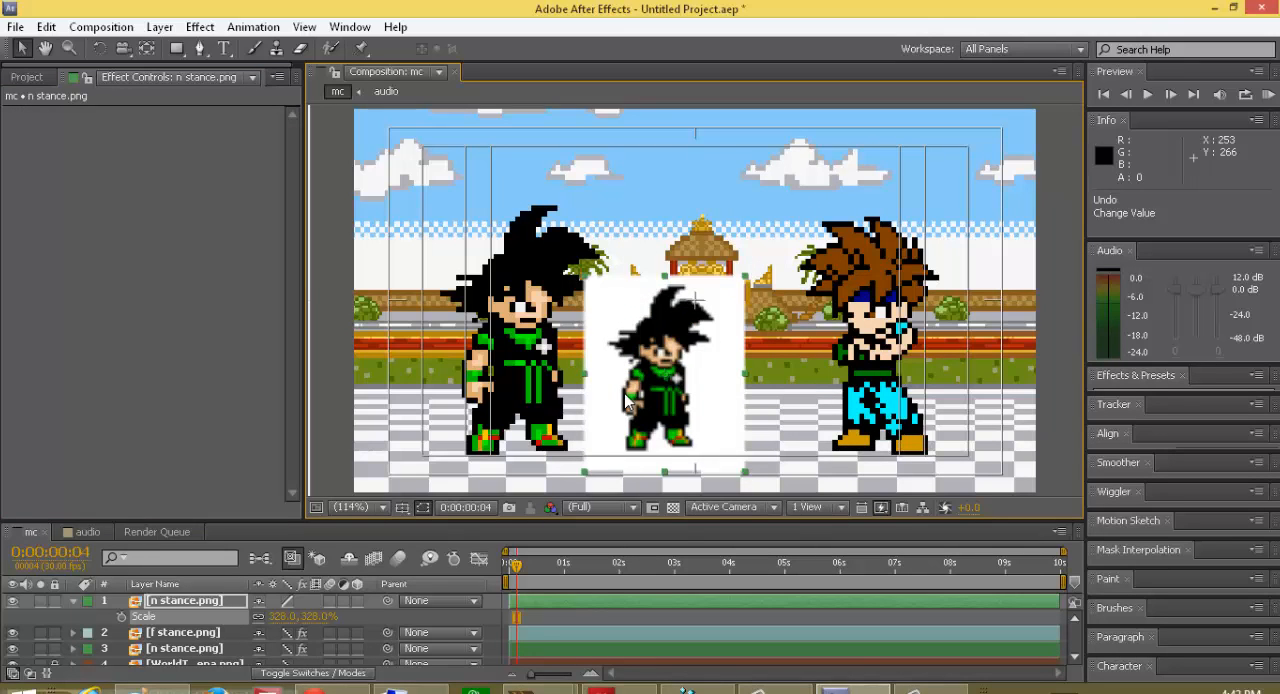
key("ctrl+z")
key("ctrl+z")
key("ctrl+z")
key("ctrl+z")
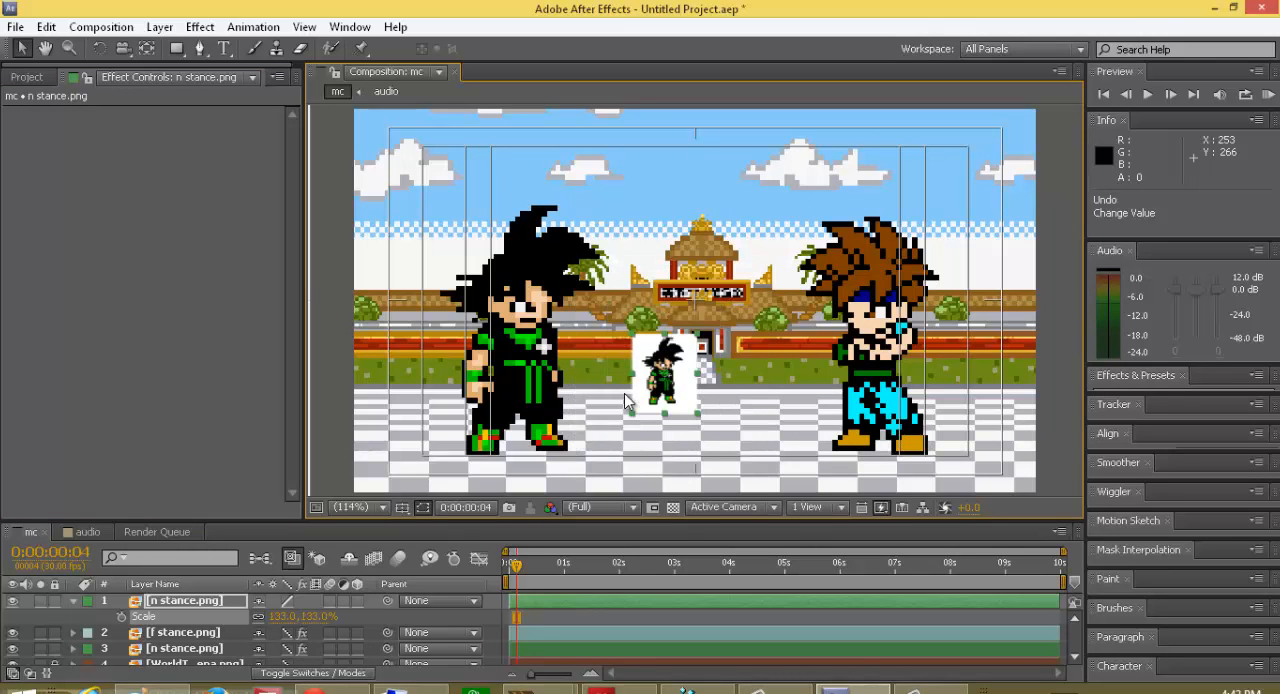
key("ctrl+z")
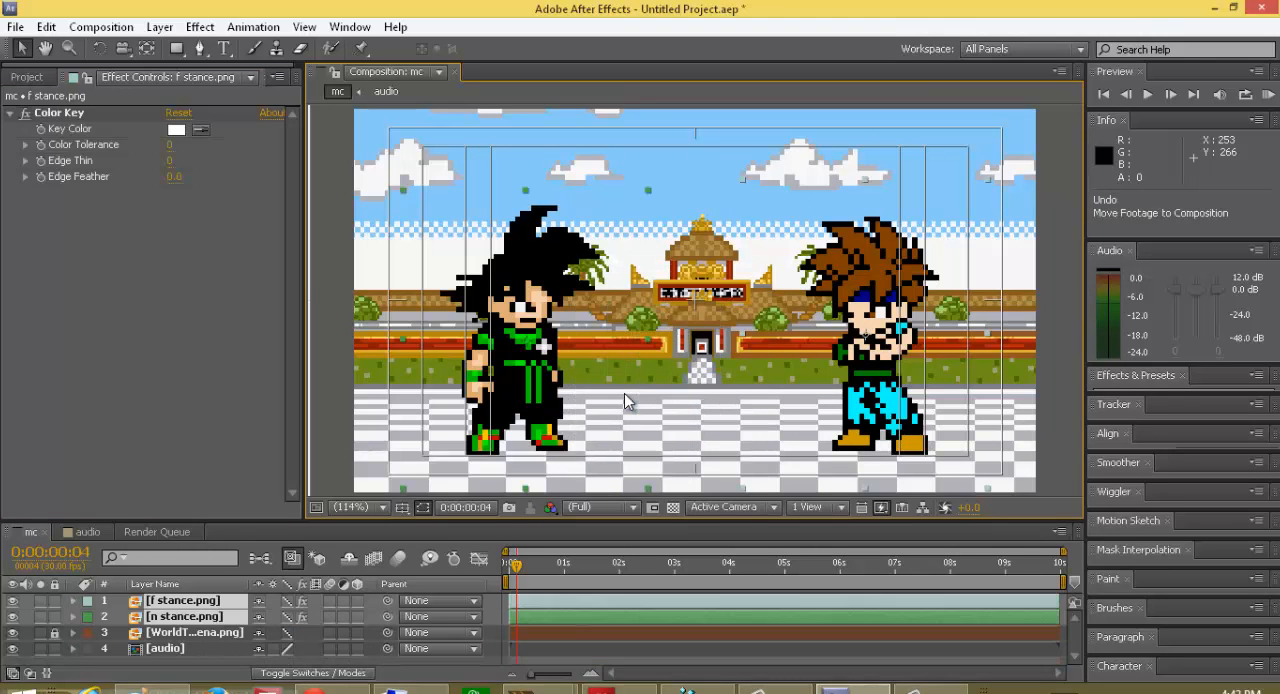
left_click(36, 78)
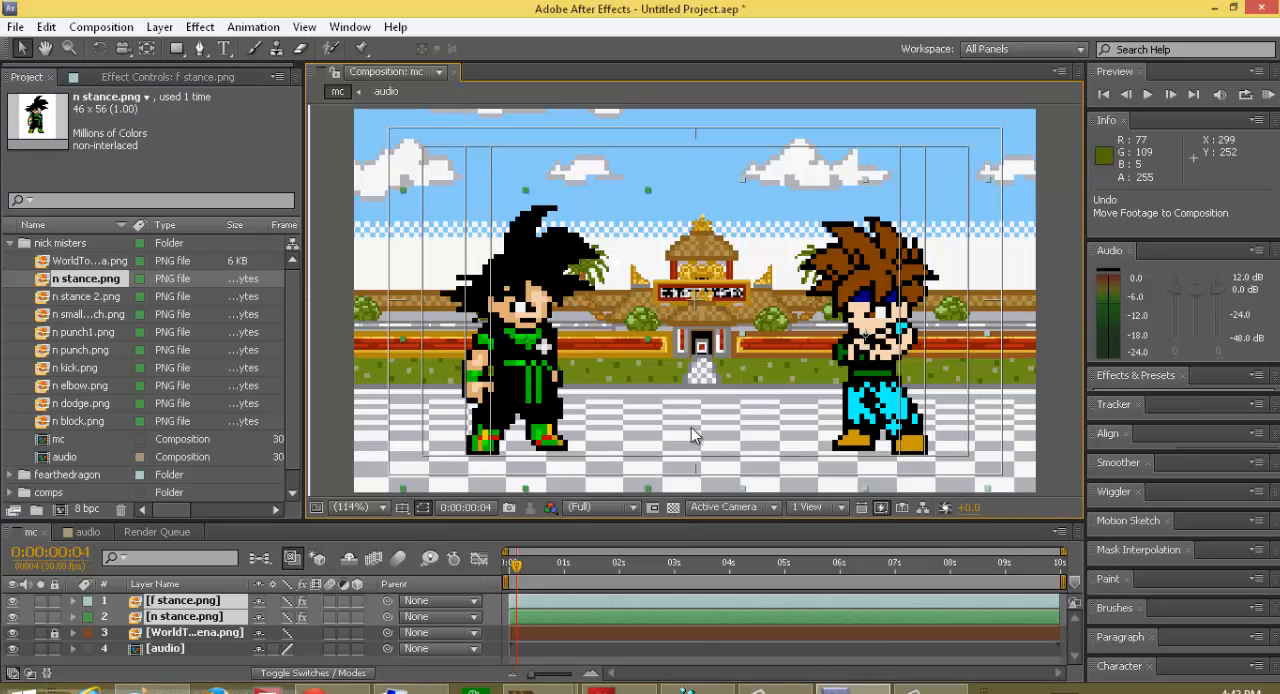
Step: Show the grid overlay on the mc composition, and hide it again
left_click(404, 508)
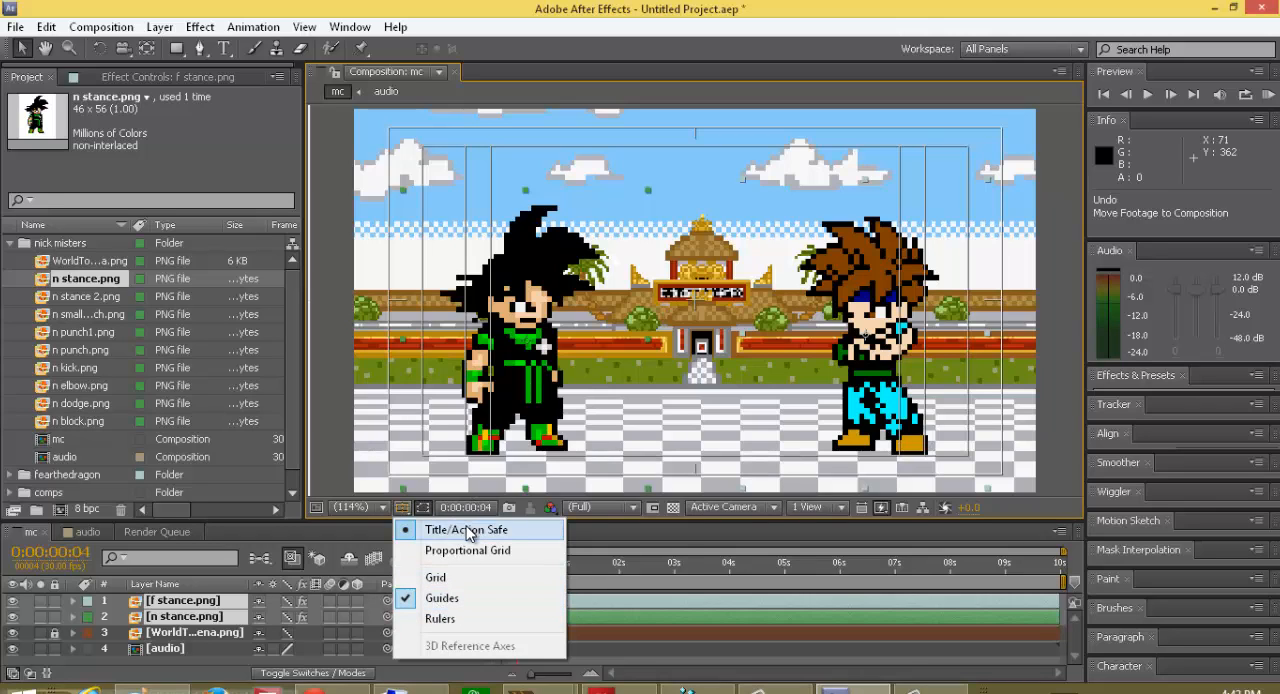
left_click(436, 577)
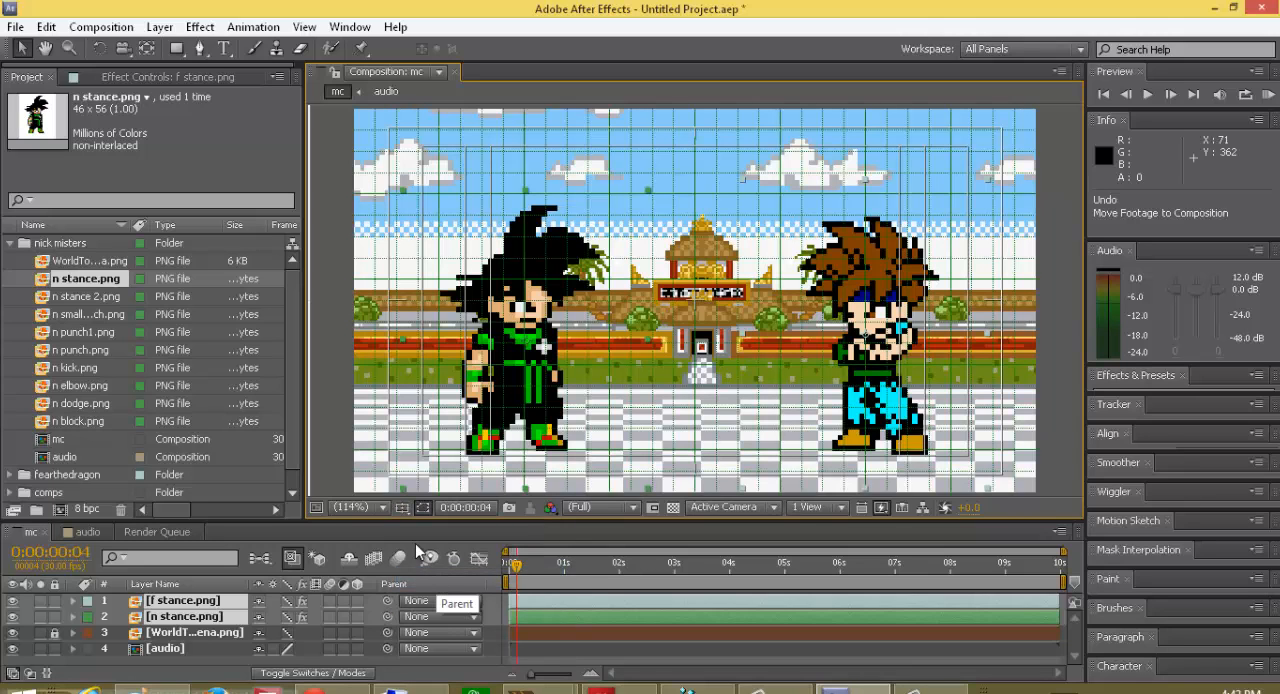
left_click(402, 507)
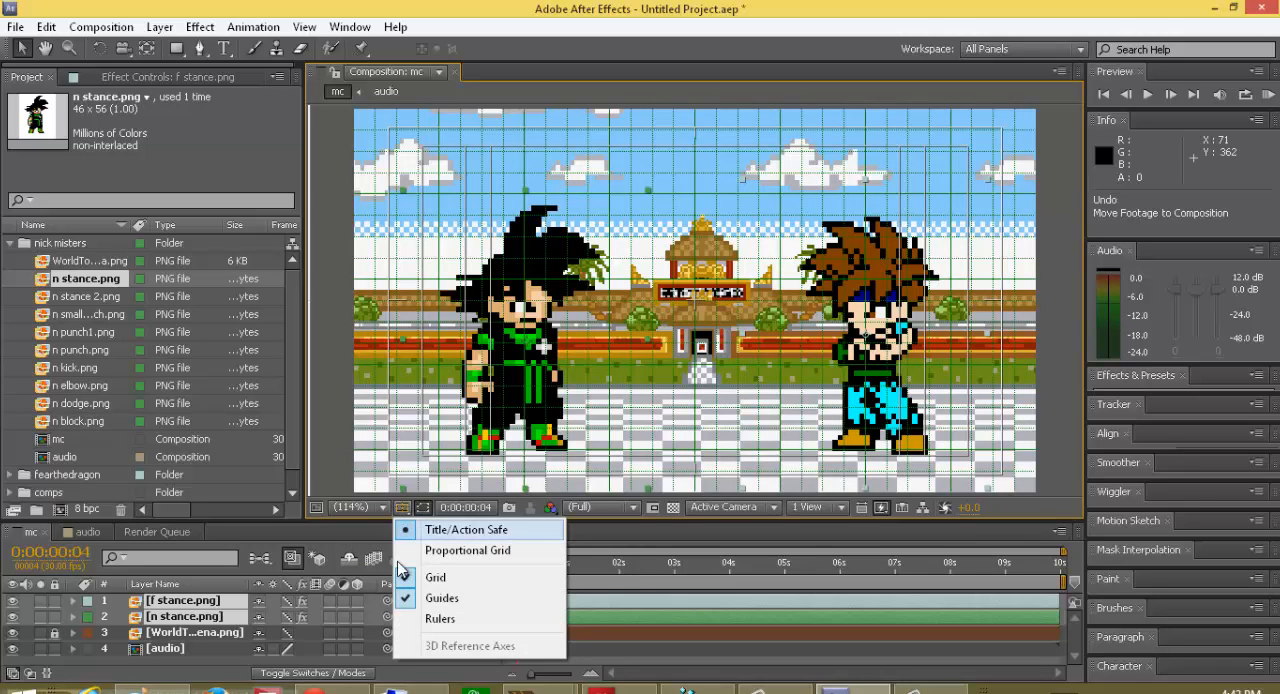
left_click(415, 580)
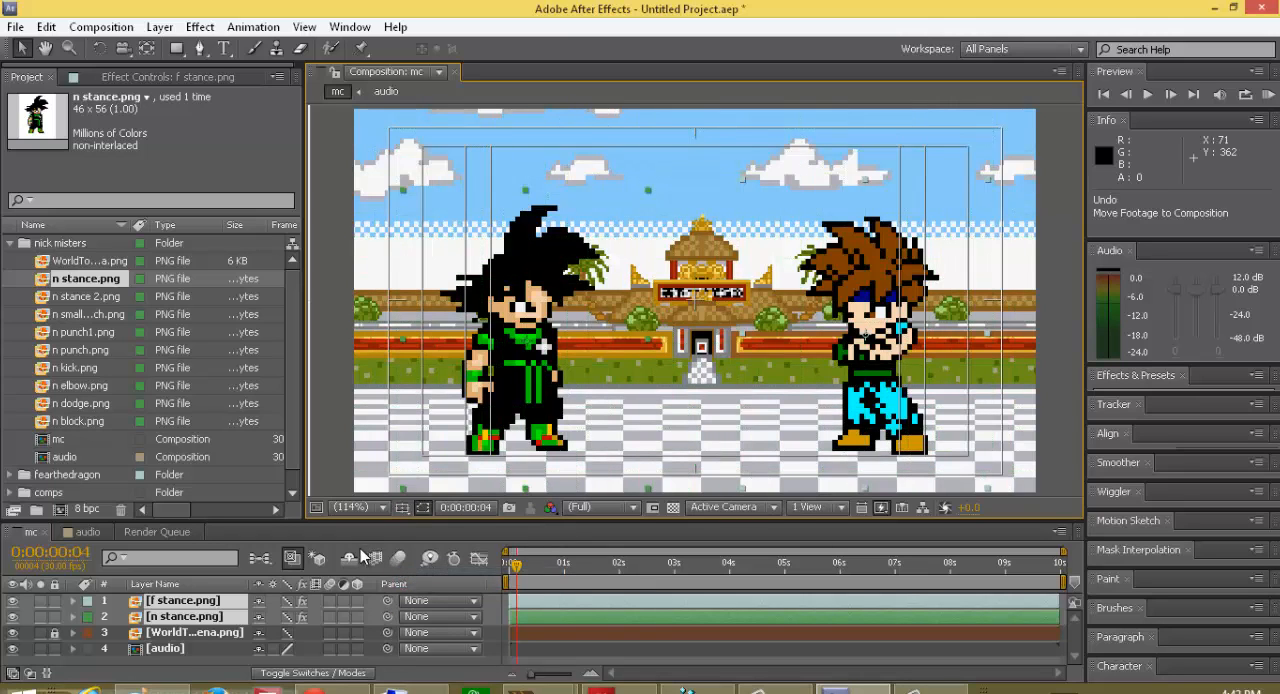
Step: Try the Proportional Grid overlay on the composition and restore the Title/Action Safe guides
left_click(403, 507)
left_click(450, 550)
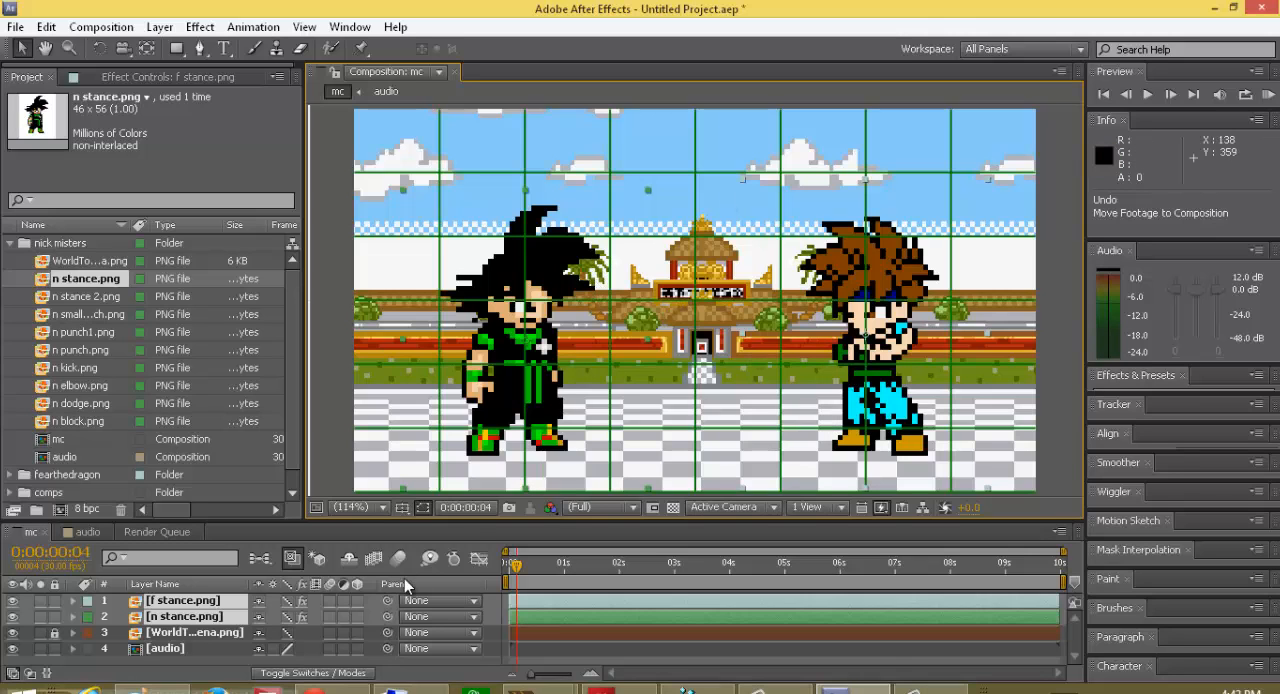
left_click(398, 508)
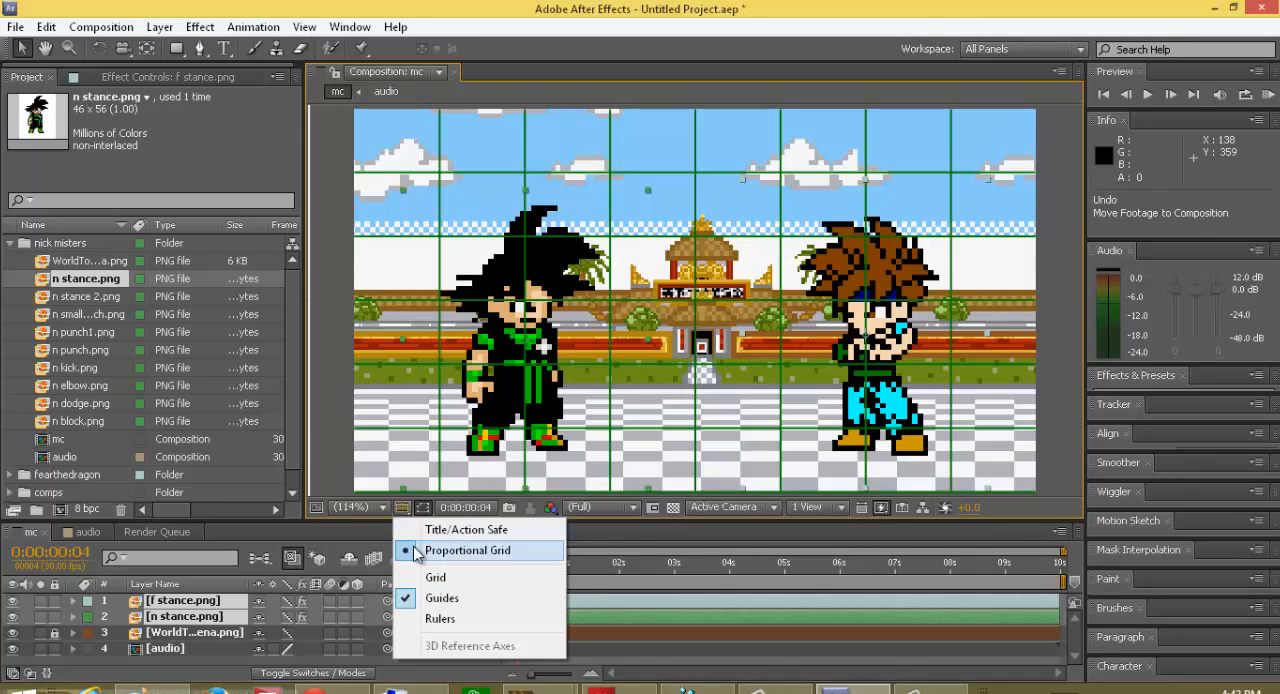
left_click(420, 543)
left_click(401, 507)
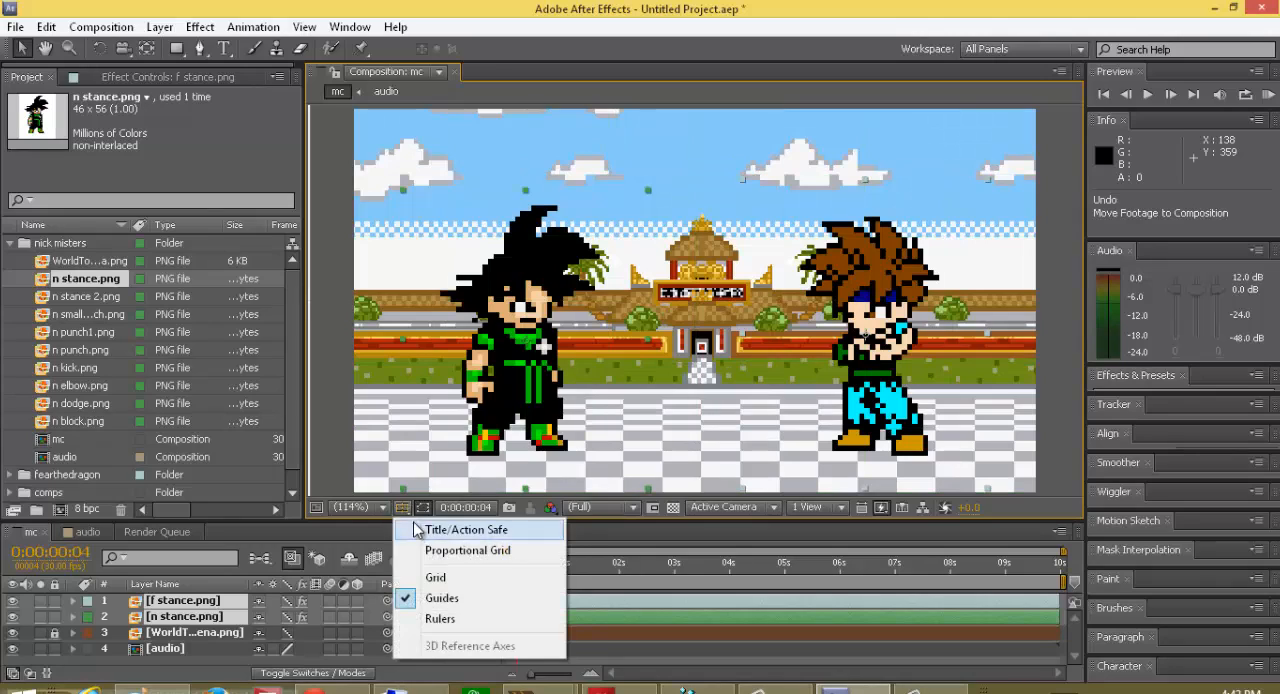
left_click(420, 528)
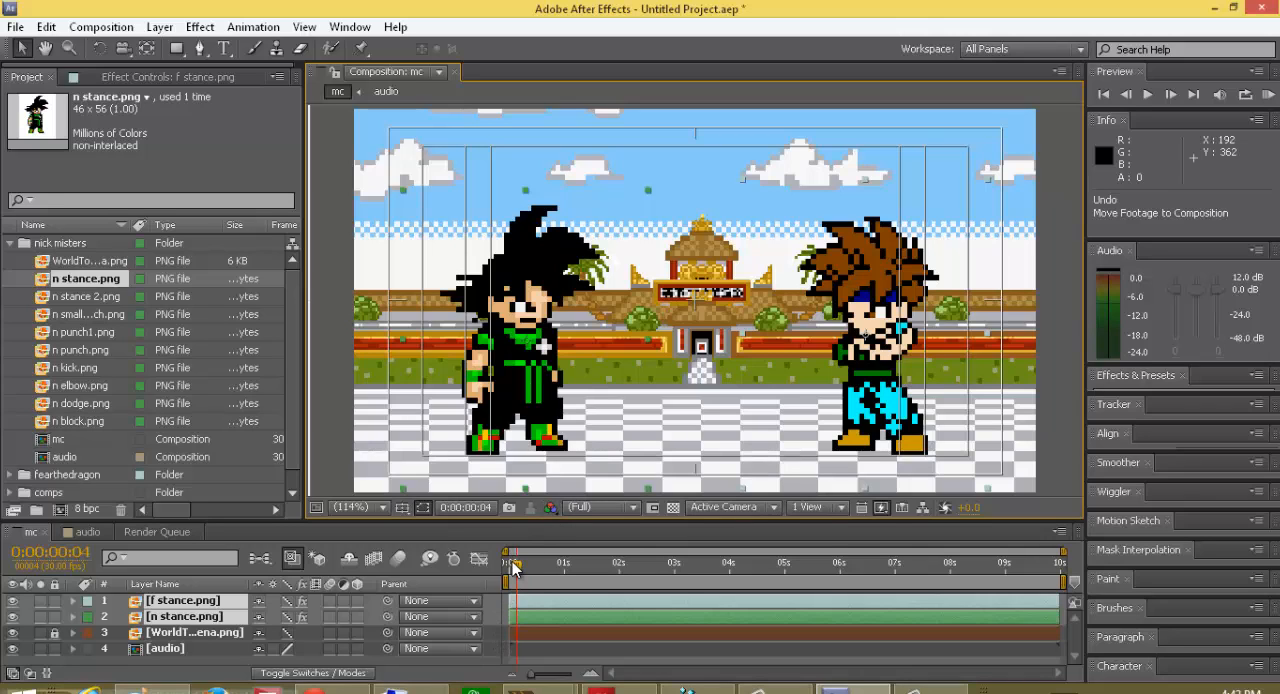
Step: Step through frames from the composition start to frame 8, and narrow the visible timeline range to end at 0:00:04:07
left_click_drag(516, 566, 511, 585)
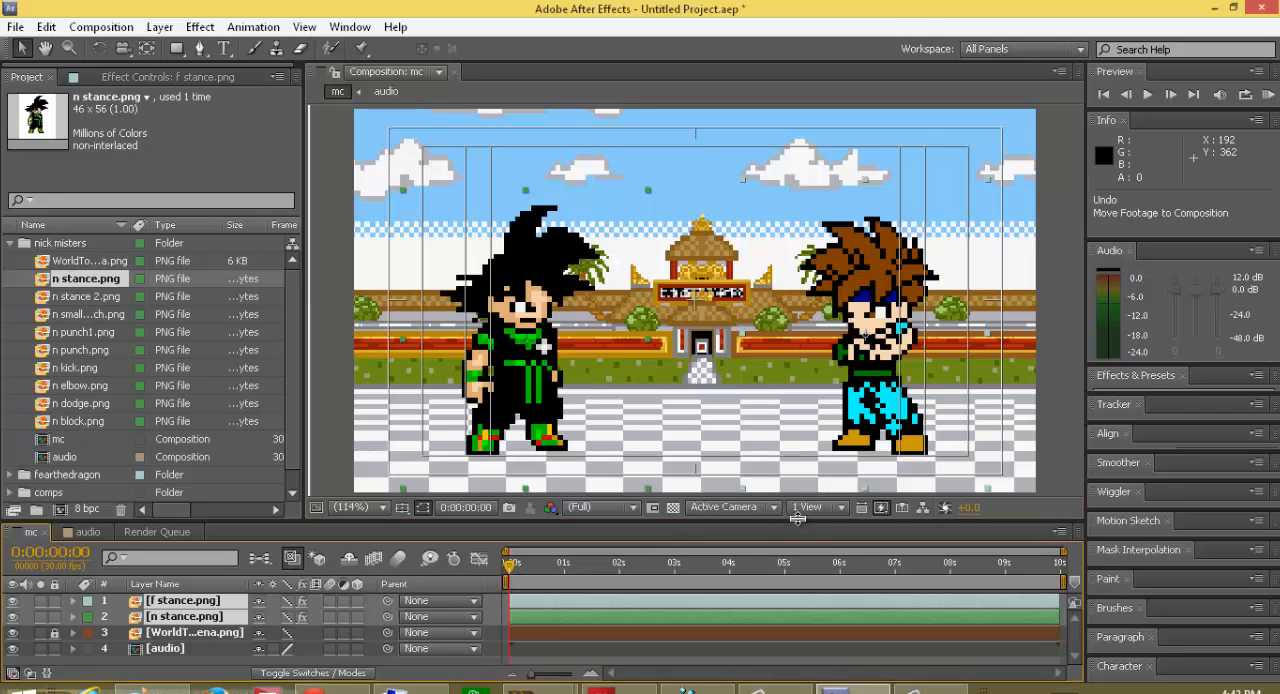
key("Page_Down")
key("Page_Down")
key("Page_Down")
key("Page_Down")
key("Page_Down")
key("Page_Down")
key("Page_Down")
key("Page_Down")
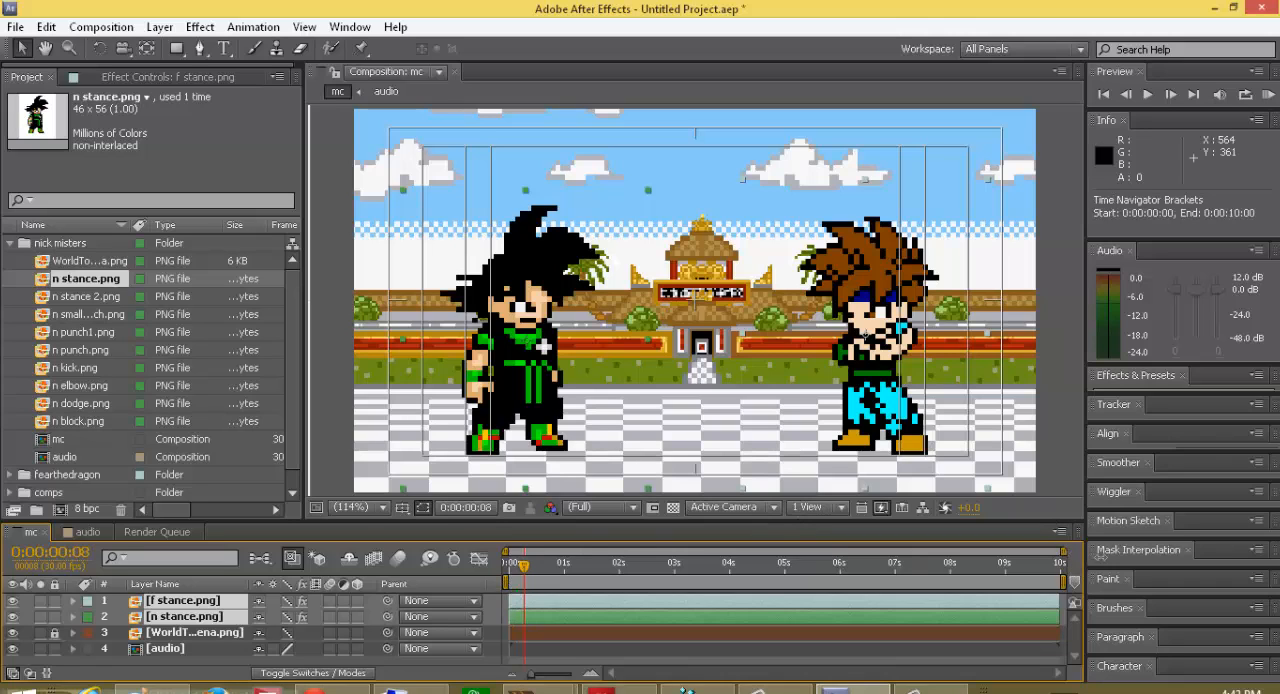
left_click_drag(1062, 551, 745, 551)
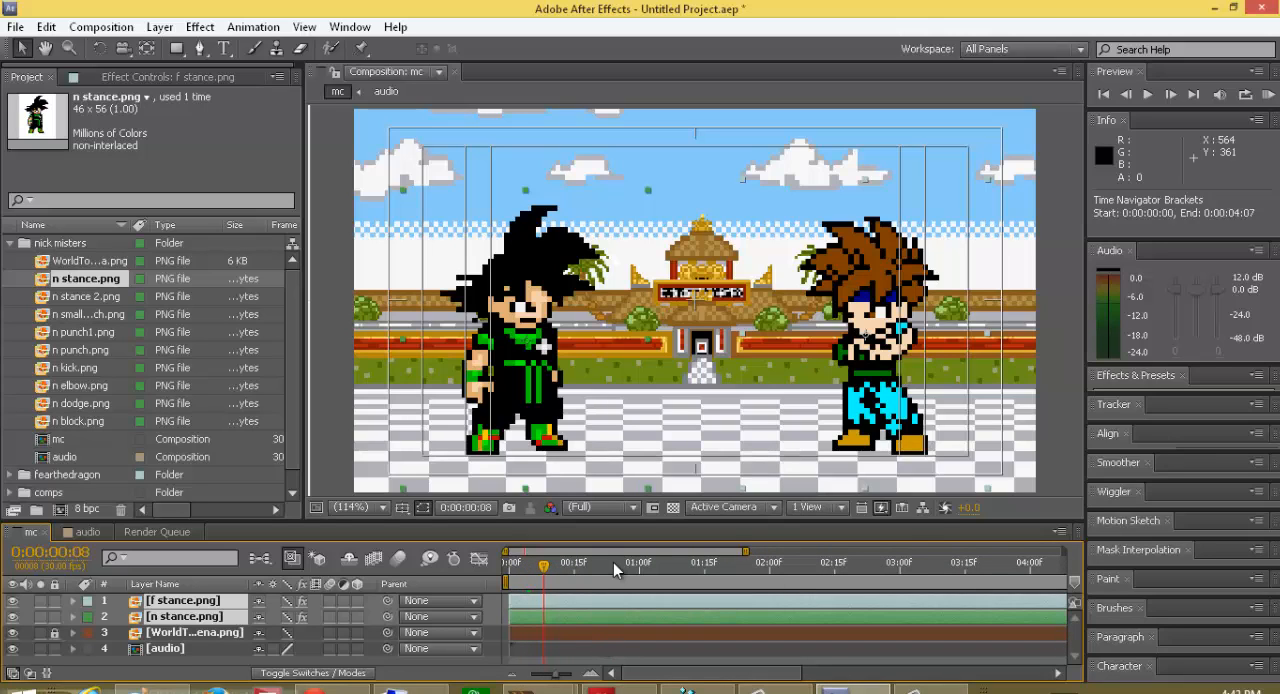
Step: Step back and forth through the frames, jump to the composition's last frame, and return to the first frame
key("Page_Down")
key("Page_Down")
key("Page_Down")
key("Page_Down")
key("Page_Down")
key("Page_Down")
key("Page_Down")
key("Page_Down")
key("Page_Down")
key("Page_Down")
key("Page_Down")
key("Page_Down")
key("Page_Up")
key("Page_Up")
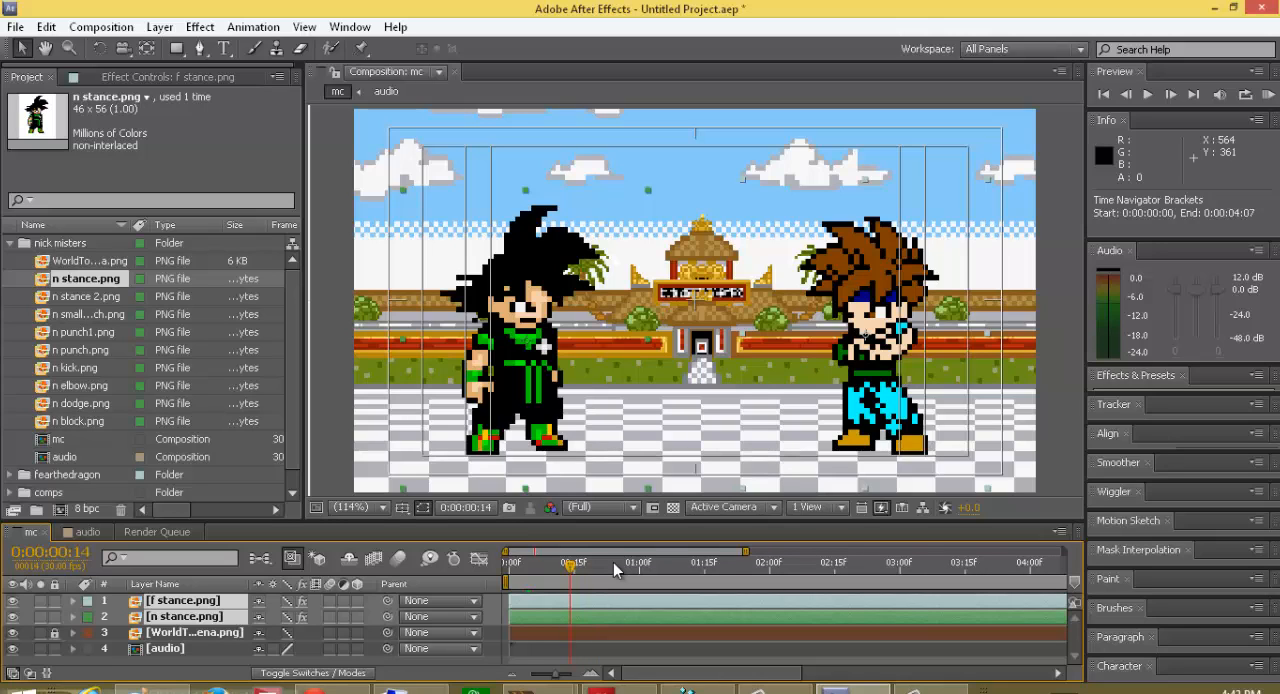
key("End")
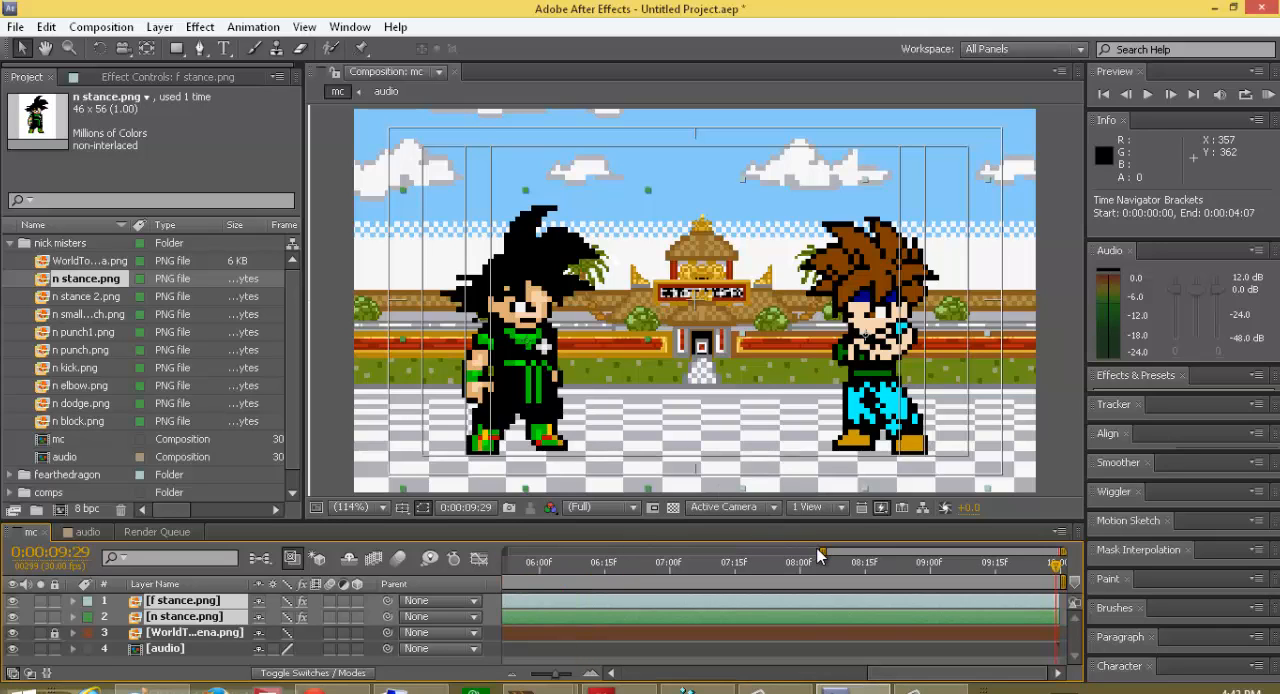
left_click_drag(1056, 567, 200, 660)
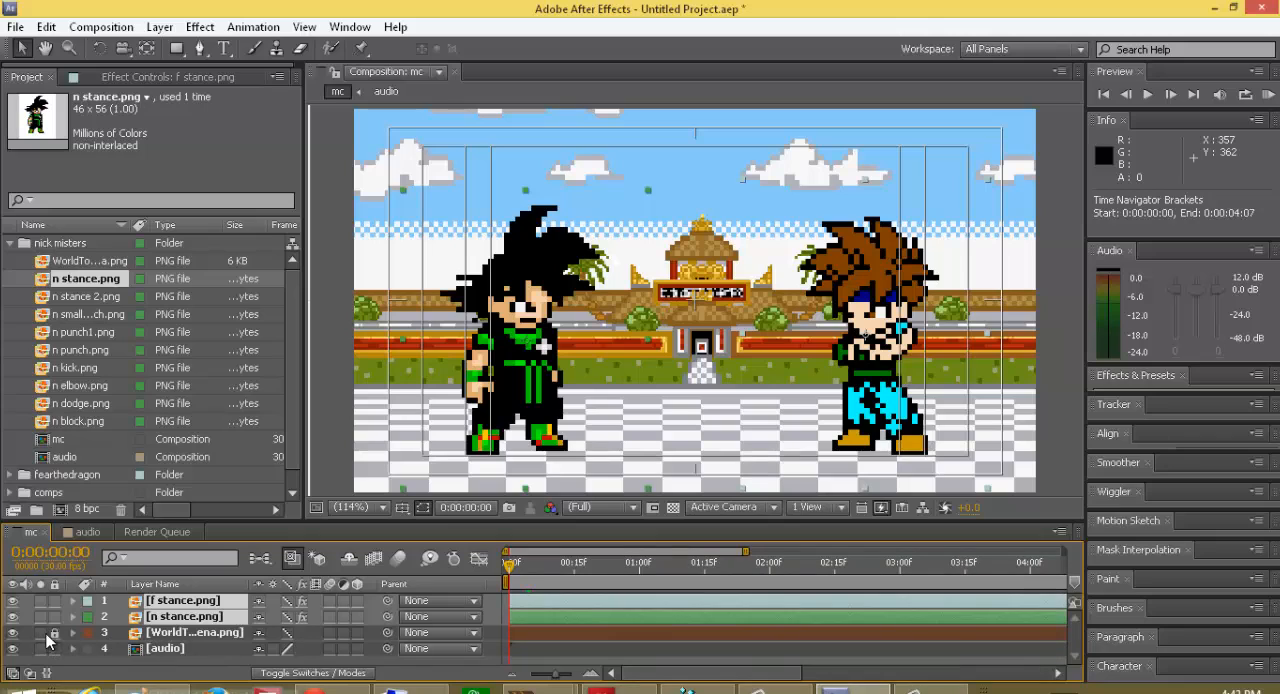
Step: Split the selected f stance.png and n stance.png layers at frame 3 and delete the parts that follow
left_click(512, 568)
left_click_drag(511, 570, 509, 579)
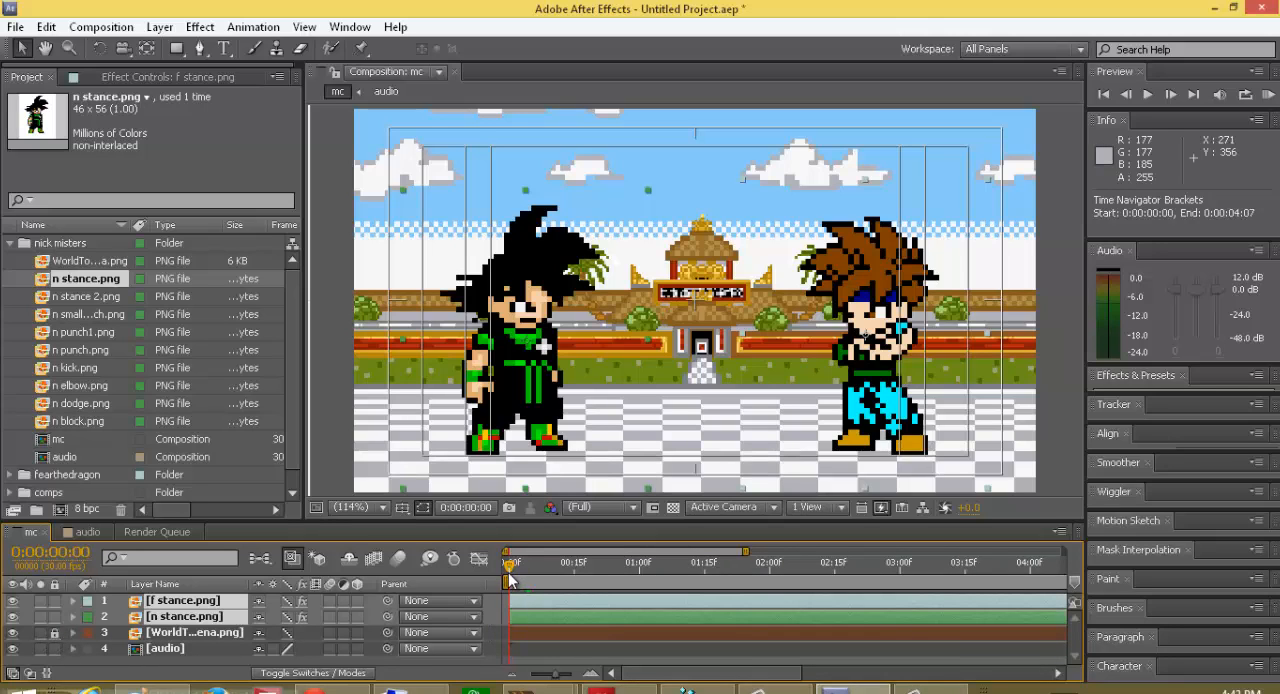
key("Page_Down")
key("Page_Down")
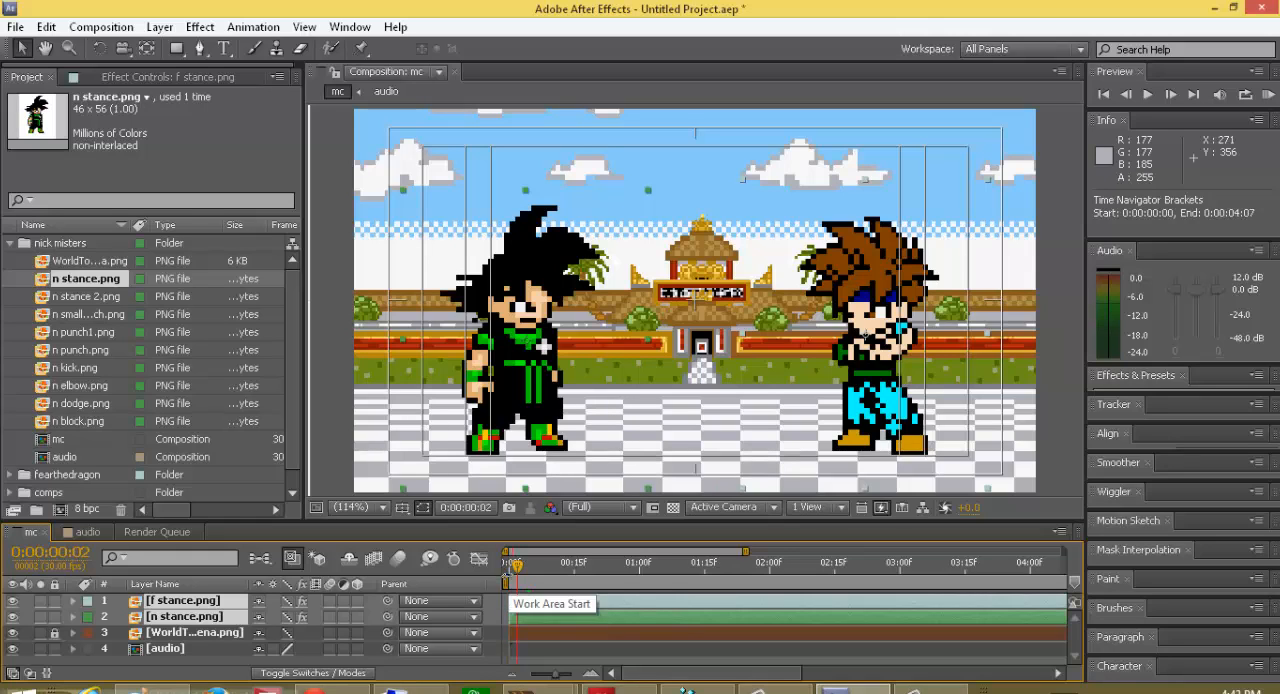
key("Page_Up")
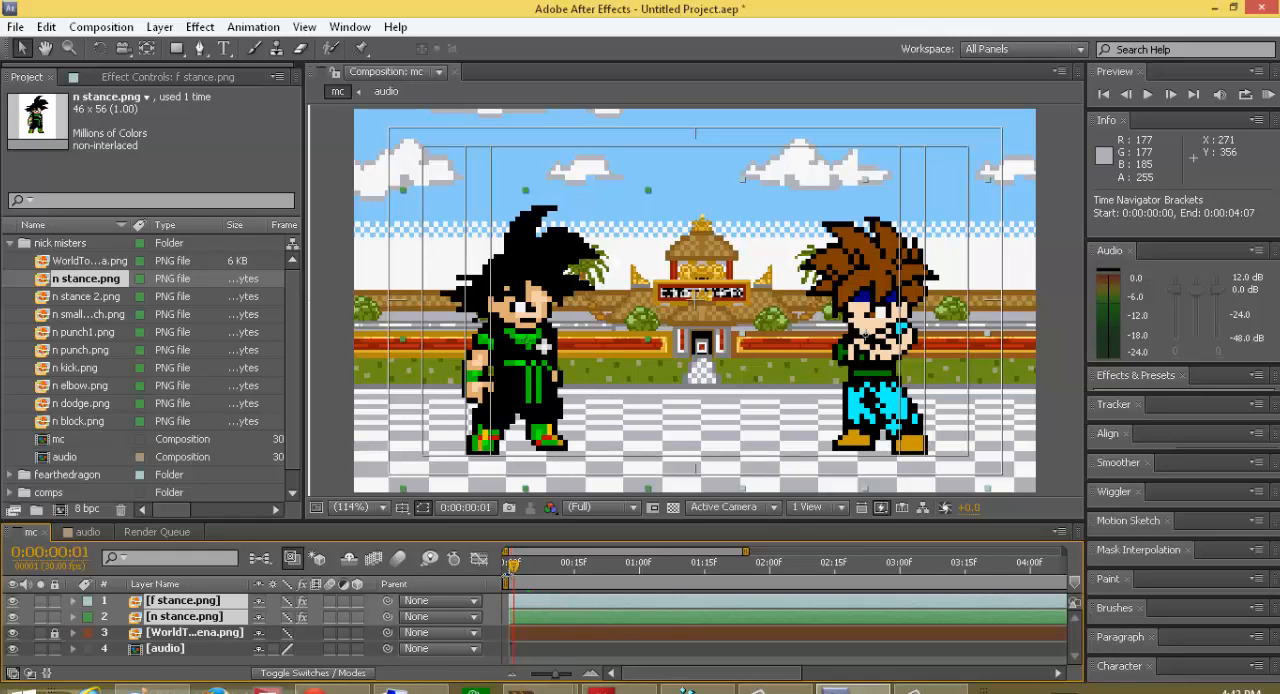
key("Page_Up")
key("Page_Down")
key("Page_Down")
key("Page_Down")
key("ctrl+shift+d")
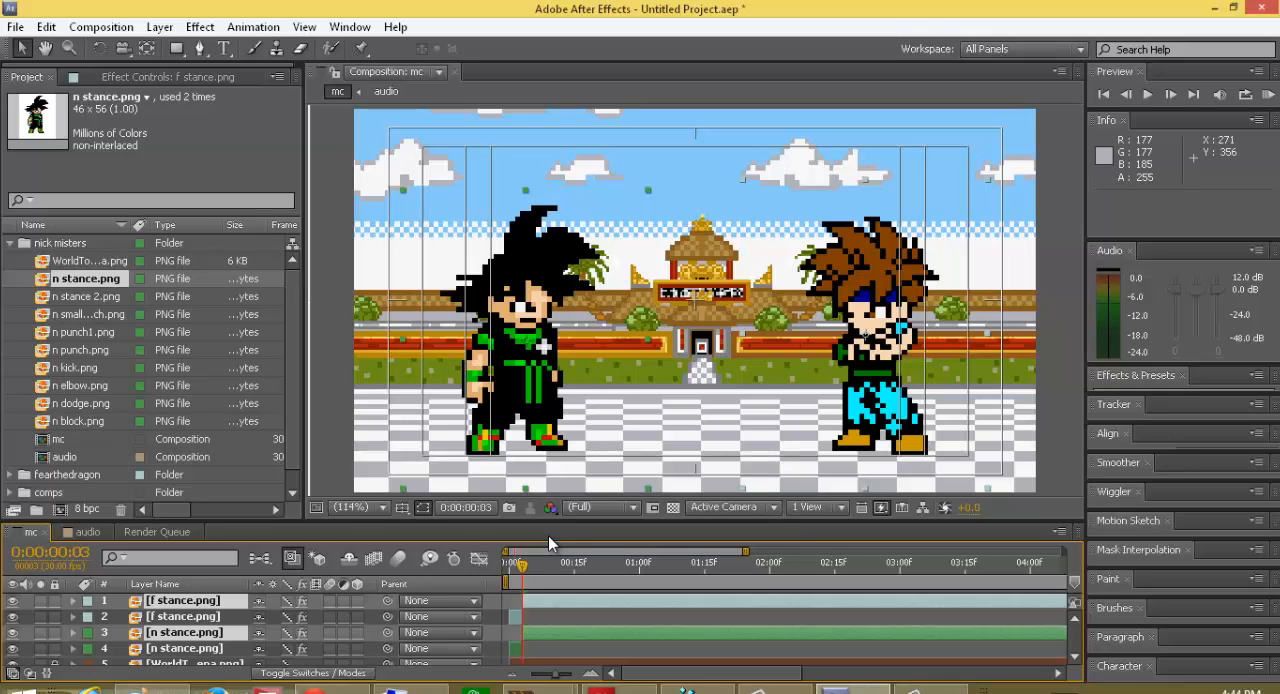
key("Delete")
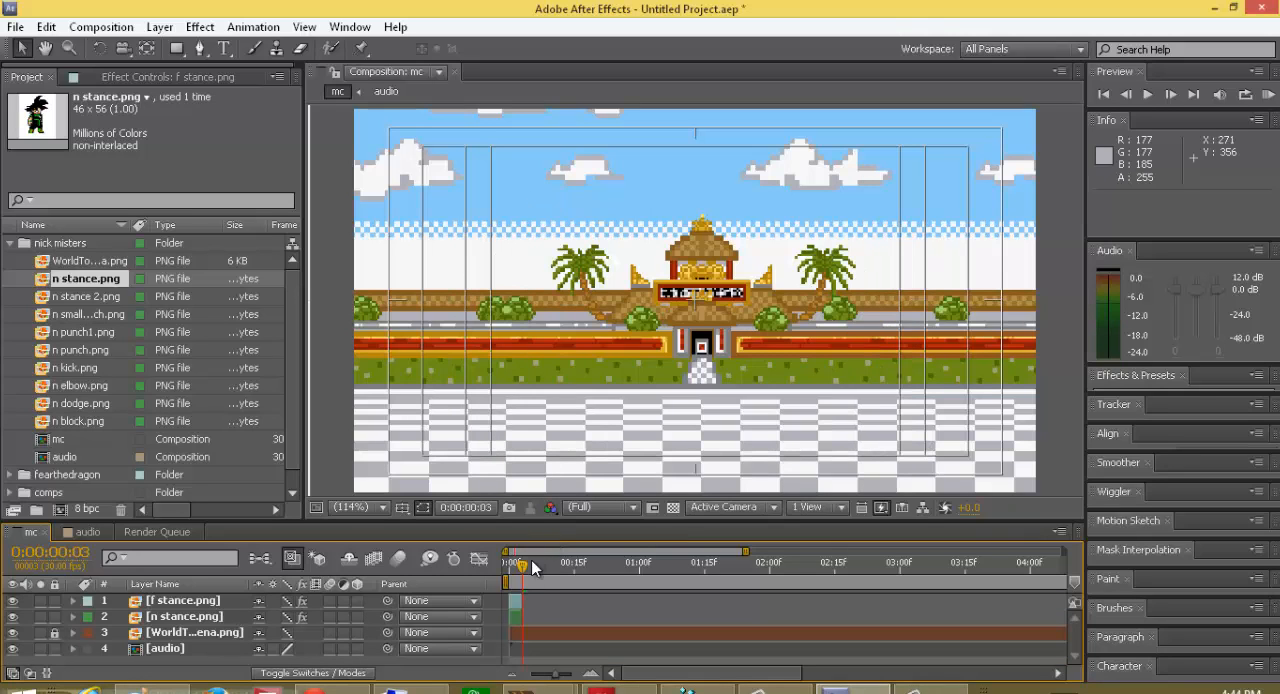
Step: At frame 2, nudge the n stance.png sprite slightly to about 158.9, 216.1
left_click_drag(522, 580, 517, 582)
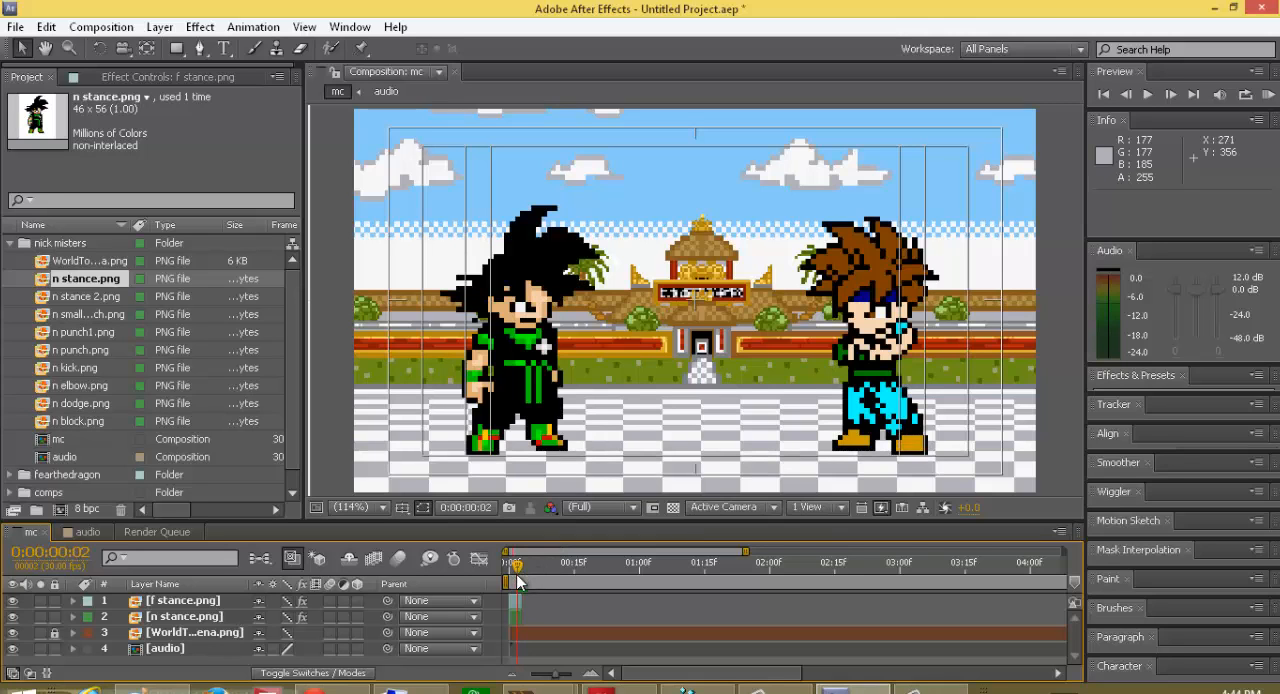
left_click(519, 387)
left_click_drag(520, 387, 519, 391)
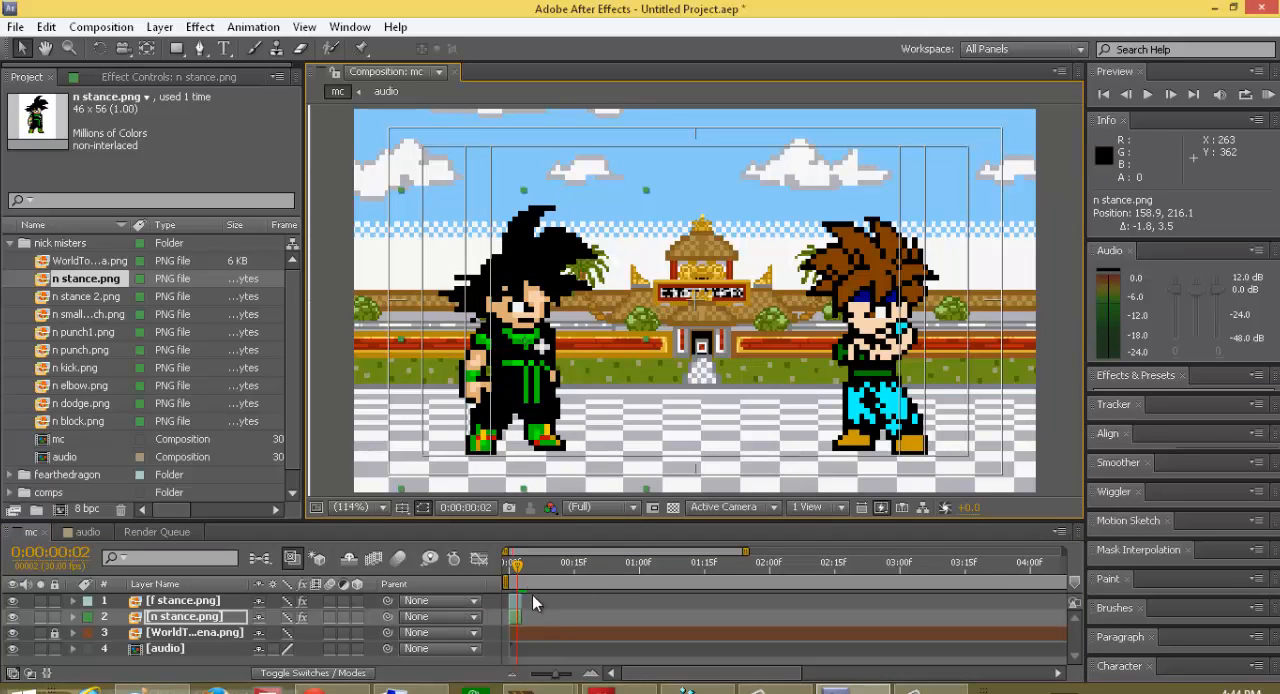
Step: Return to the first frame, check the n stance.png layer's duration, and select each fighter to identify its layer
left_click_drag(513, 570, 505, 567)
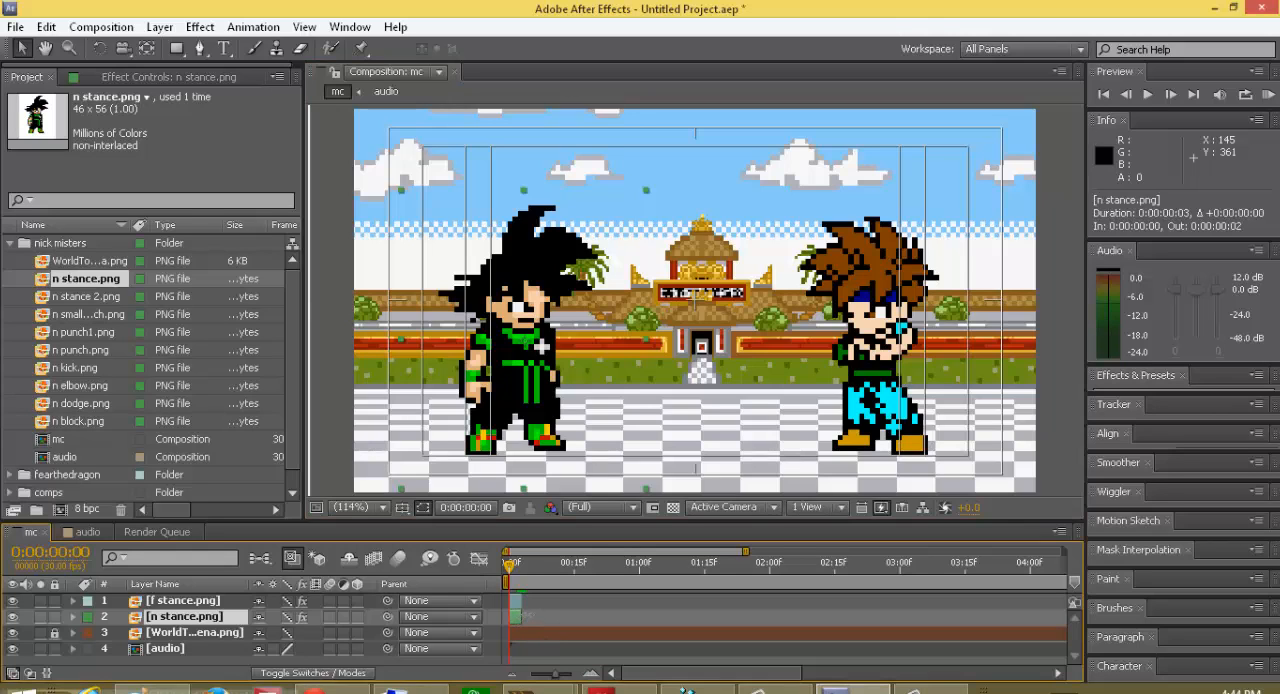
left_click_drag(521, 615, 527, 616)
left_click(874, 312)
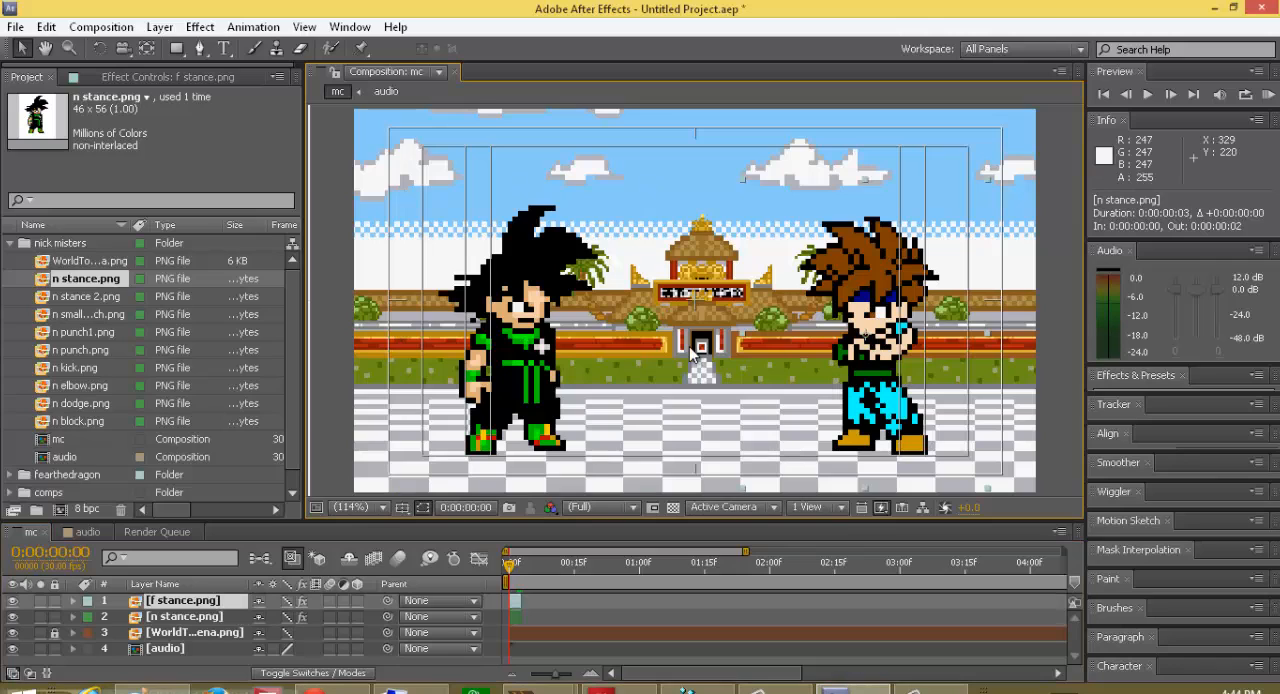
left_click(541, 372)
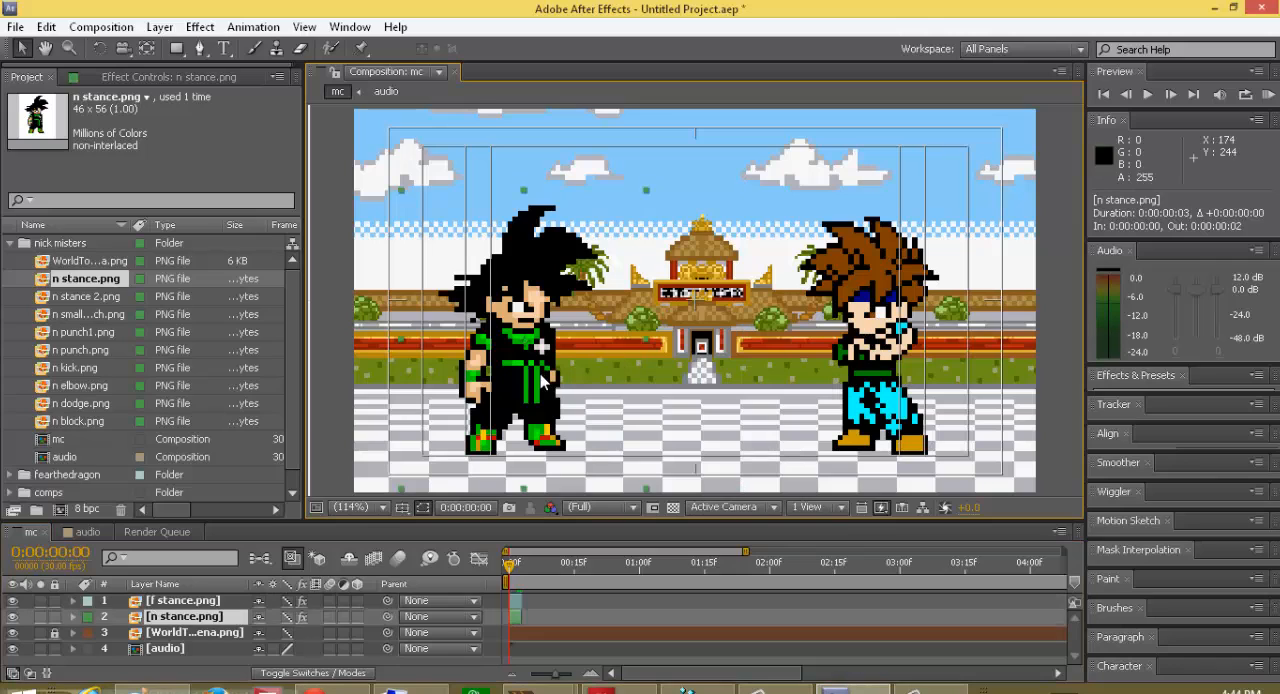
Step: Unlink the scale proportions of the f stance.png layer, try a vertical scale of 447%, and undo that scale change
left_click(168, 603)
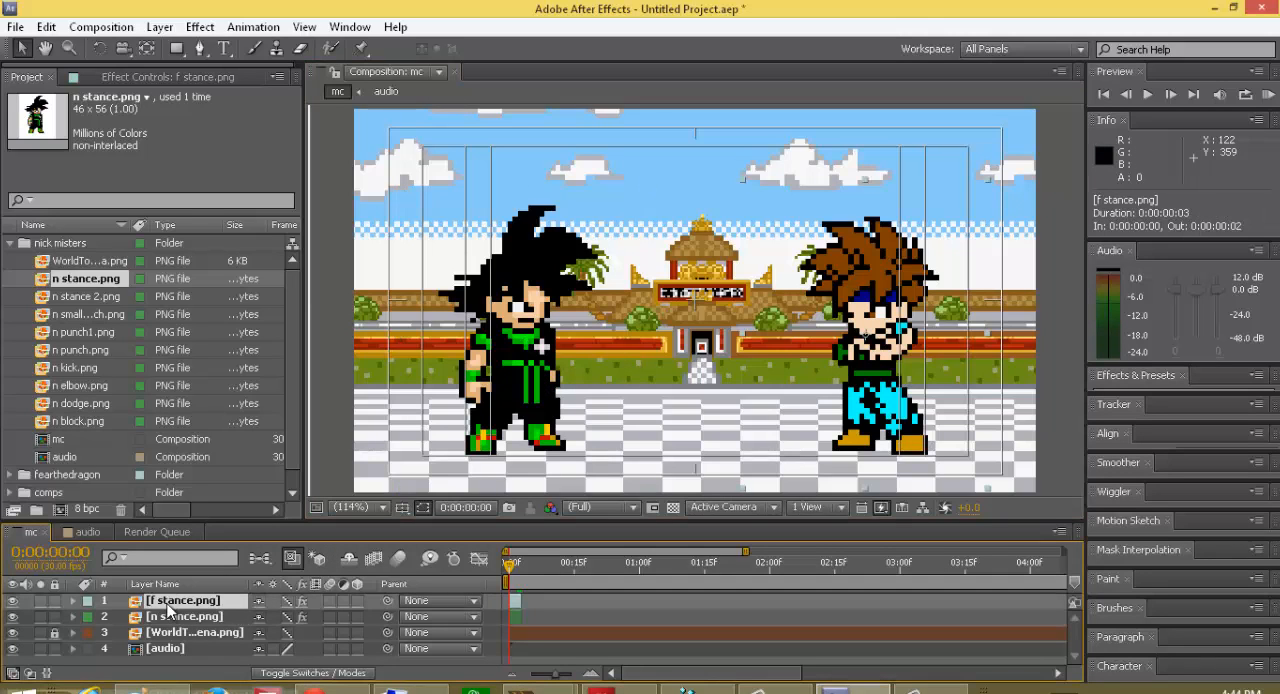
key("s")
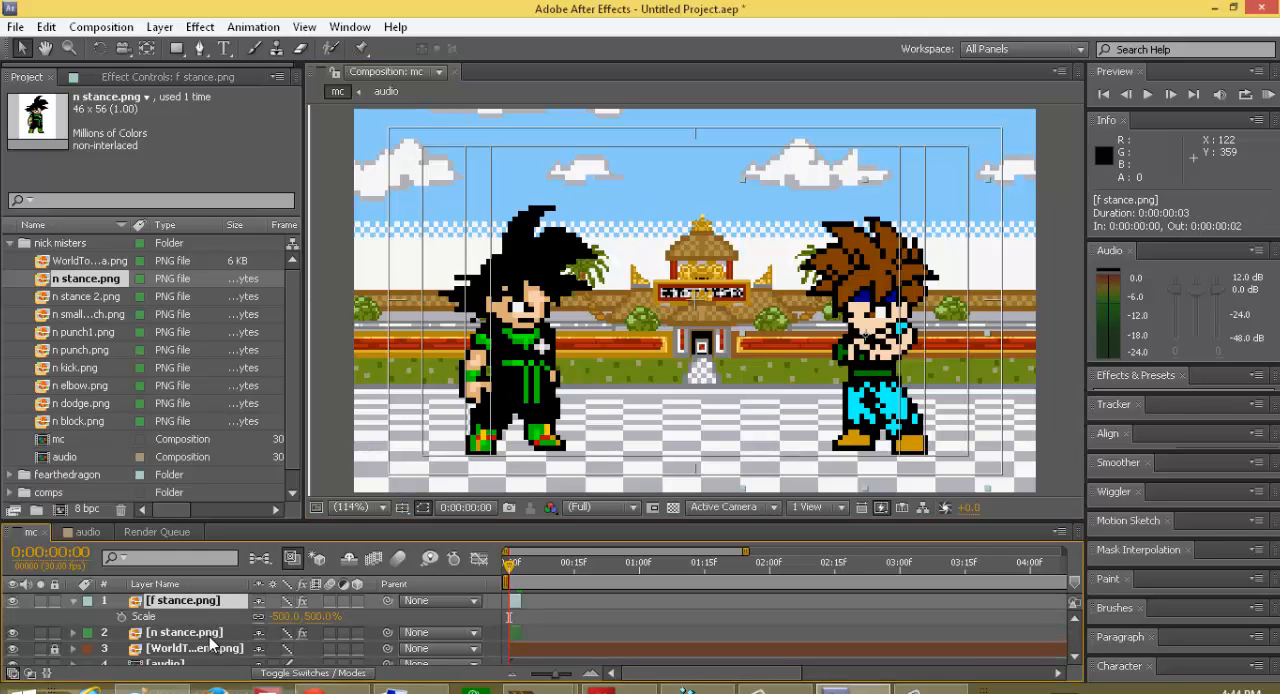
left_click(258, 617)
left_click_drag(322, 616, 269, 616)
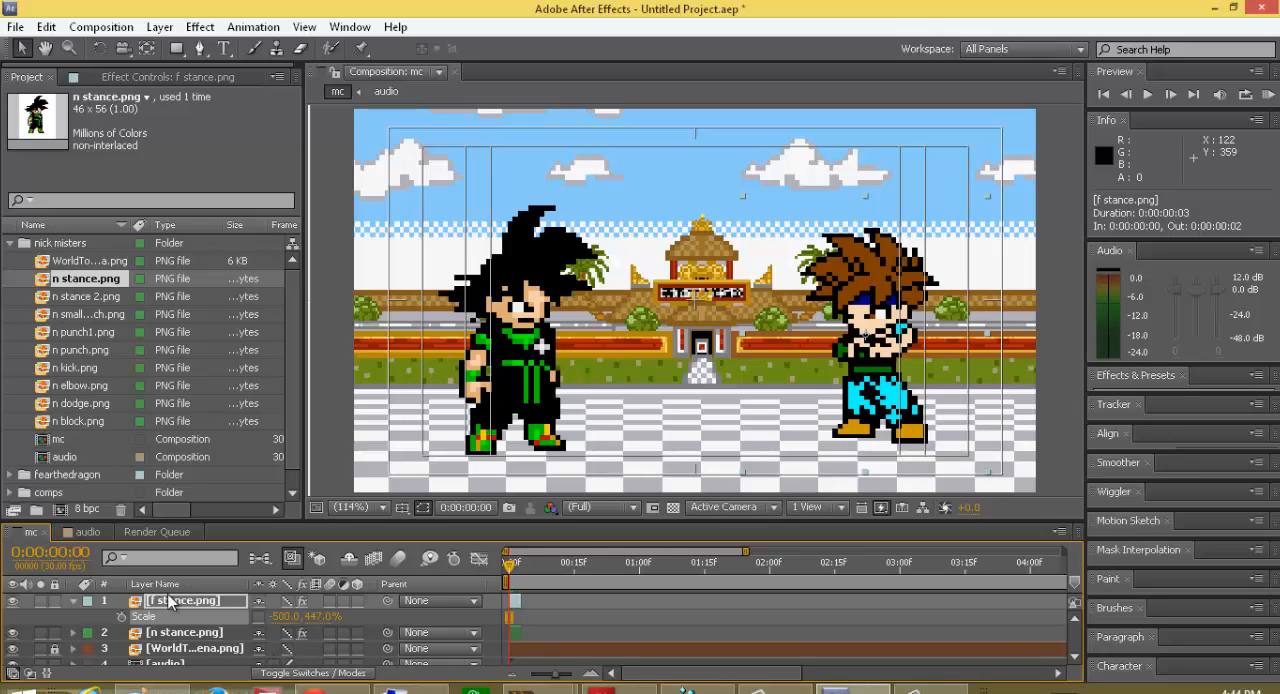
key("ctrl+z")
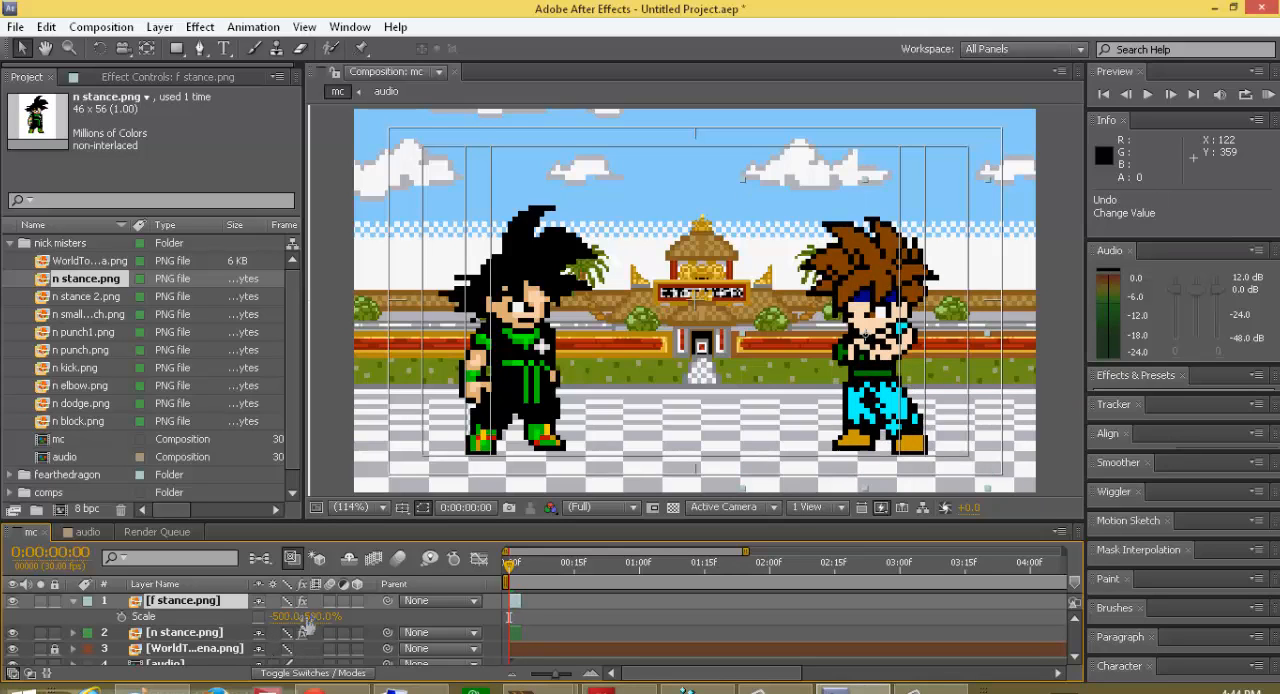
Step: Keyframe the f stance.png scale at frame 0, set its vertical scale to 443% at frame 2, and return to the first frame
left_click(122, 616)
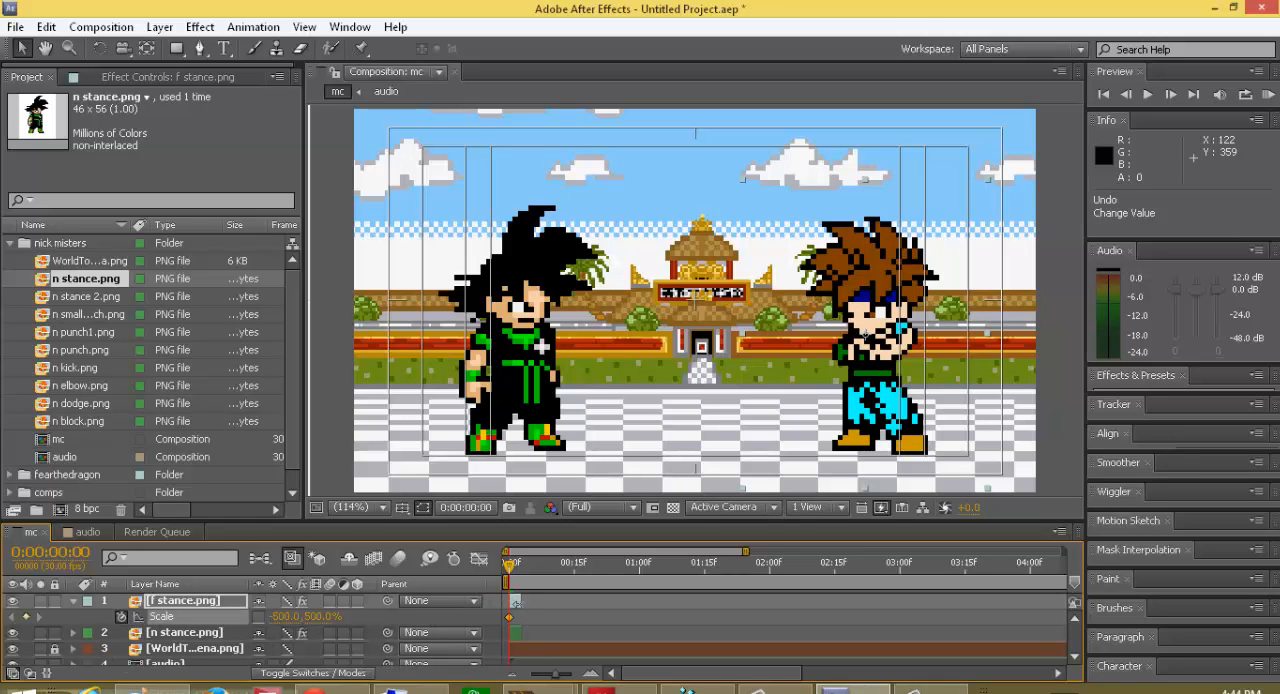
key("Page_Down")
key("Page_Up")
key("Page_Down")
key("Page_Down")
key("Page_Down")
key("Page_Up")
left_click_drag(313, 618, 285, 637)
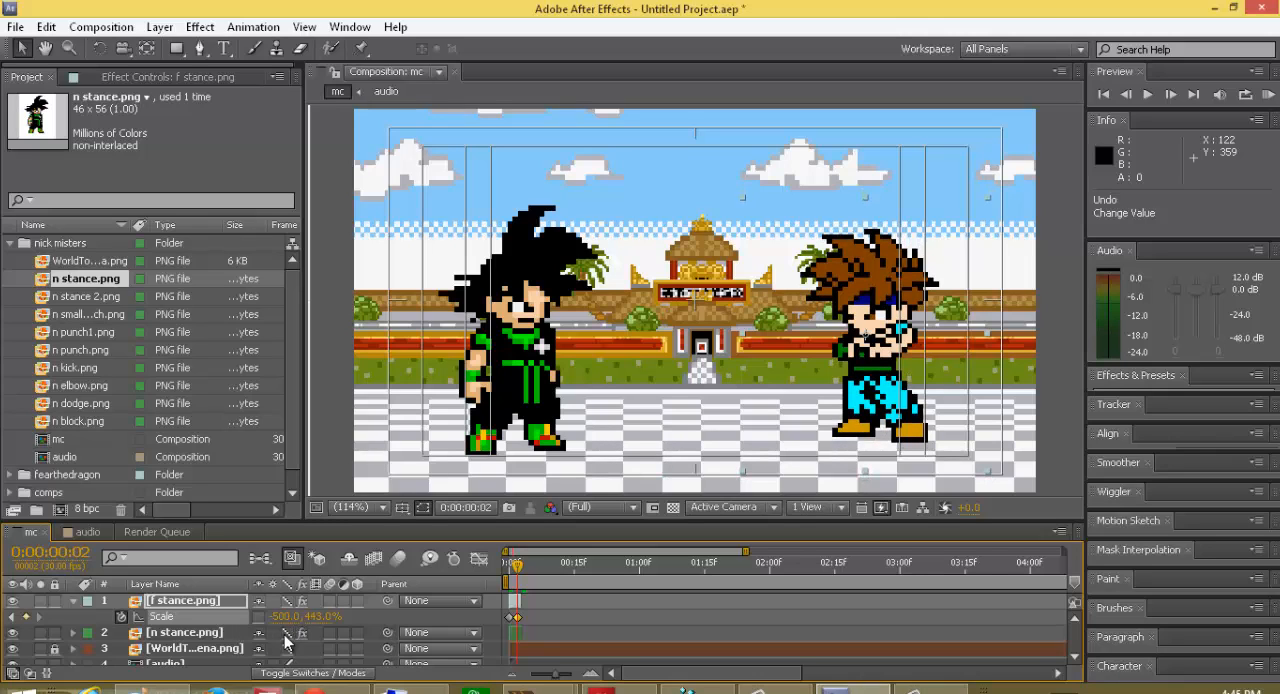
left_click(508, 580)
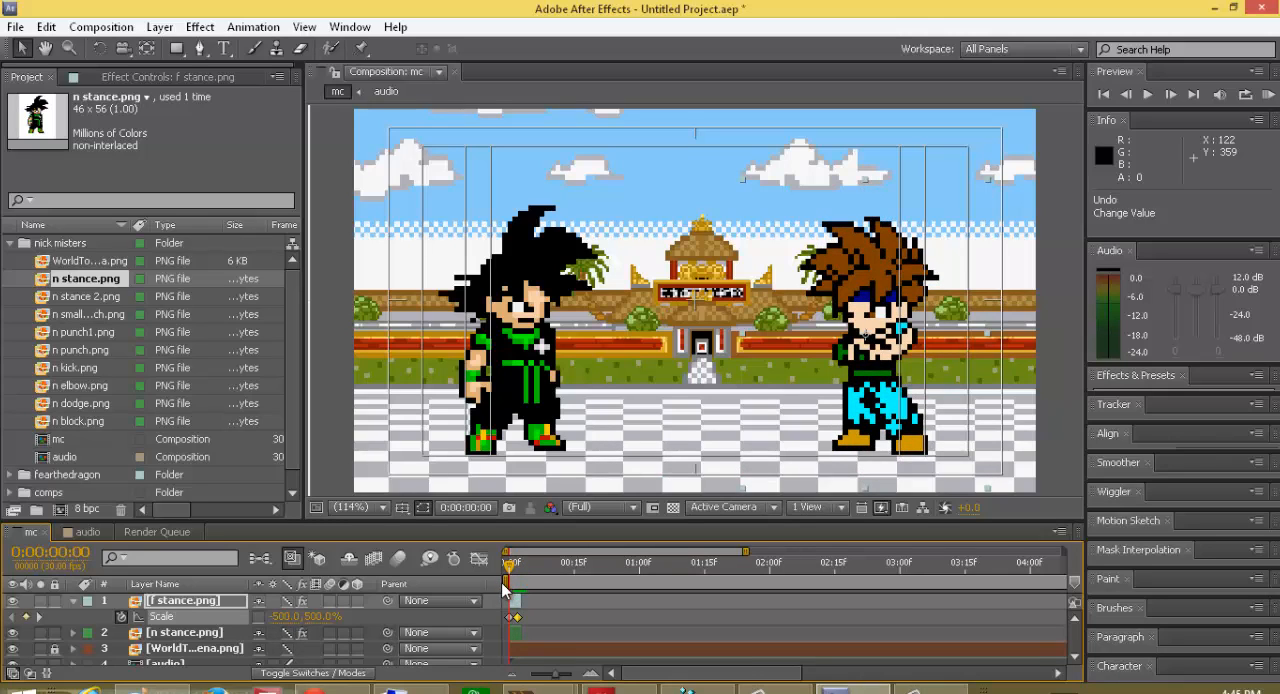
Step: Extend the f stance.png and n stance.png layers so each lasts four frames
left_click_drag(503, 590, 515, 590)
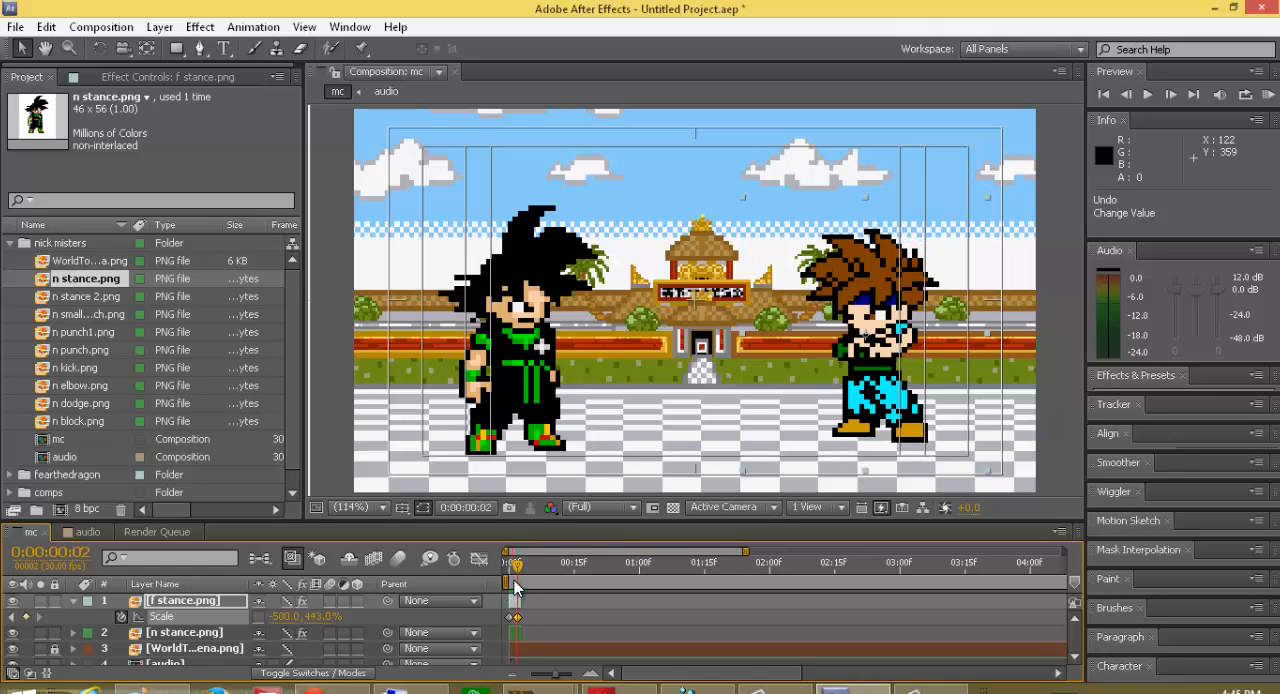
key("Return")
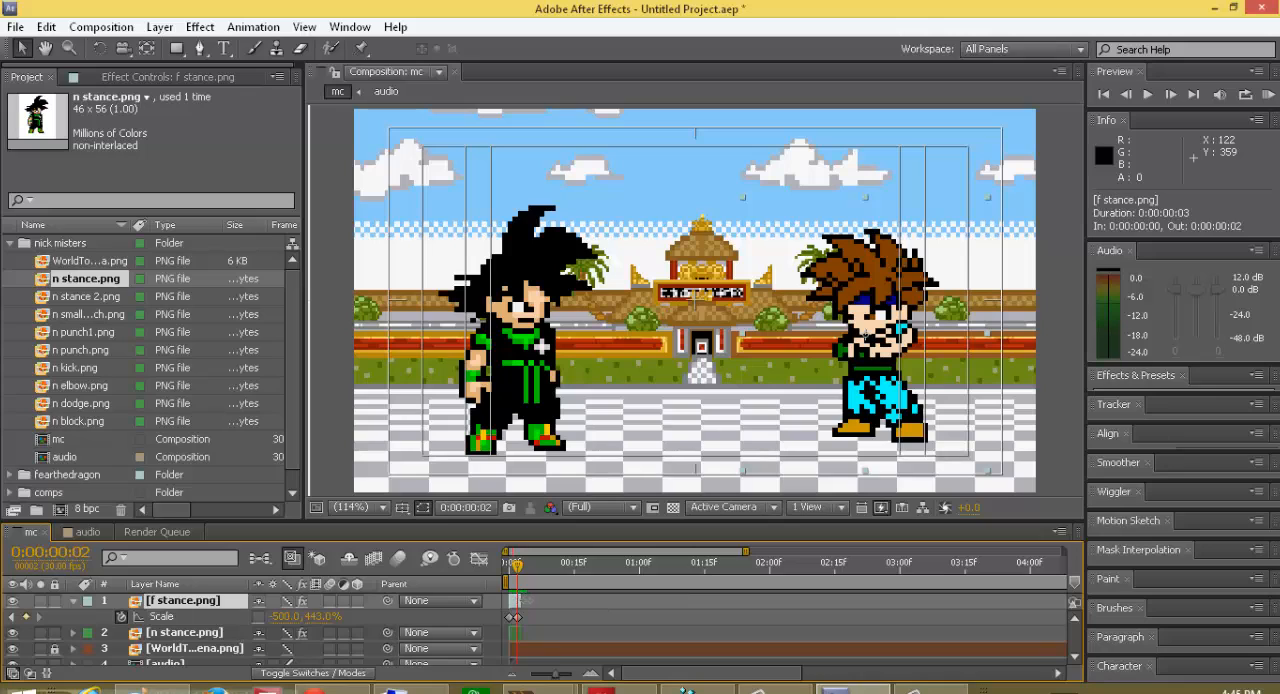
left_click(527, 579)
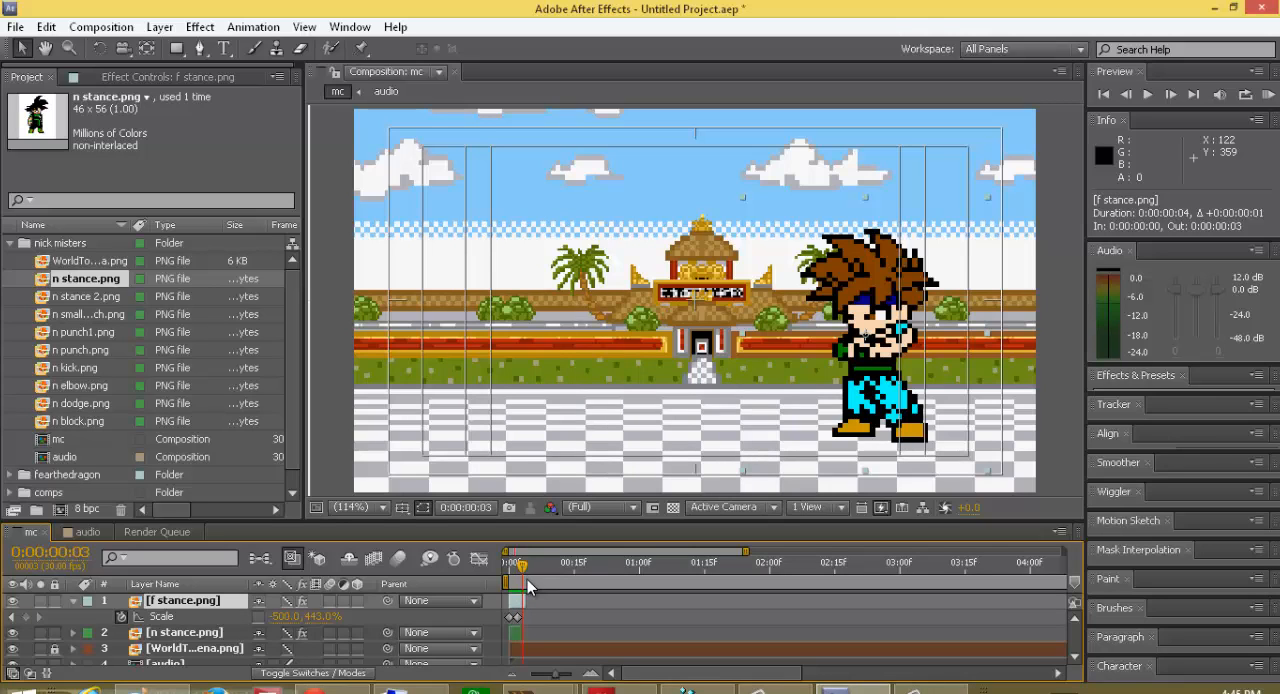
left_click_drag(521, 635, 528, 635)
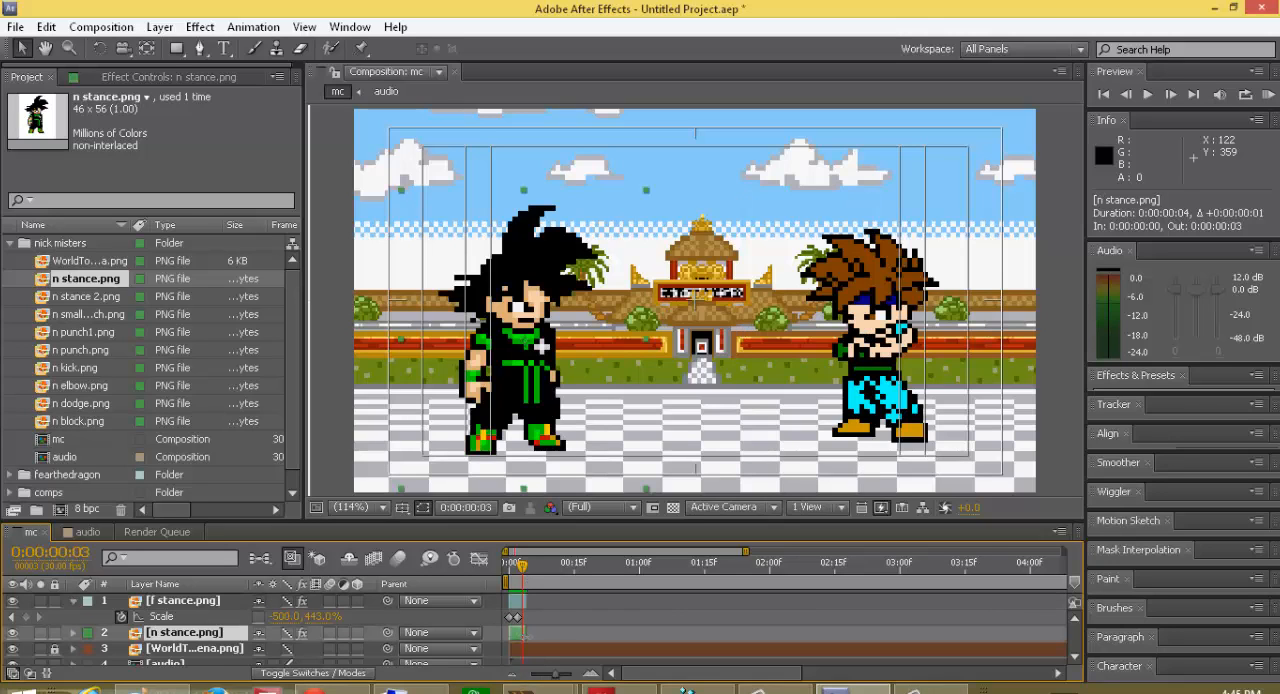
Step: Add a scale keyframe to the f stance.png layer at frame 3 with a vertical scale of 500%, and collapse the layer
left_click(517, 580)
left_click_drag(517, 576, 521, 578)
left_click(318, 616)
left_click(29, 616)
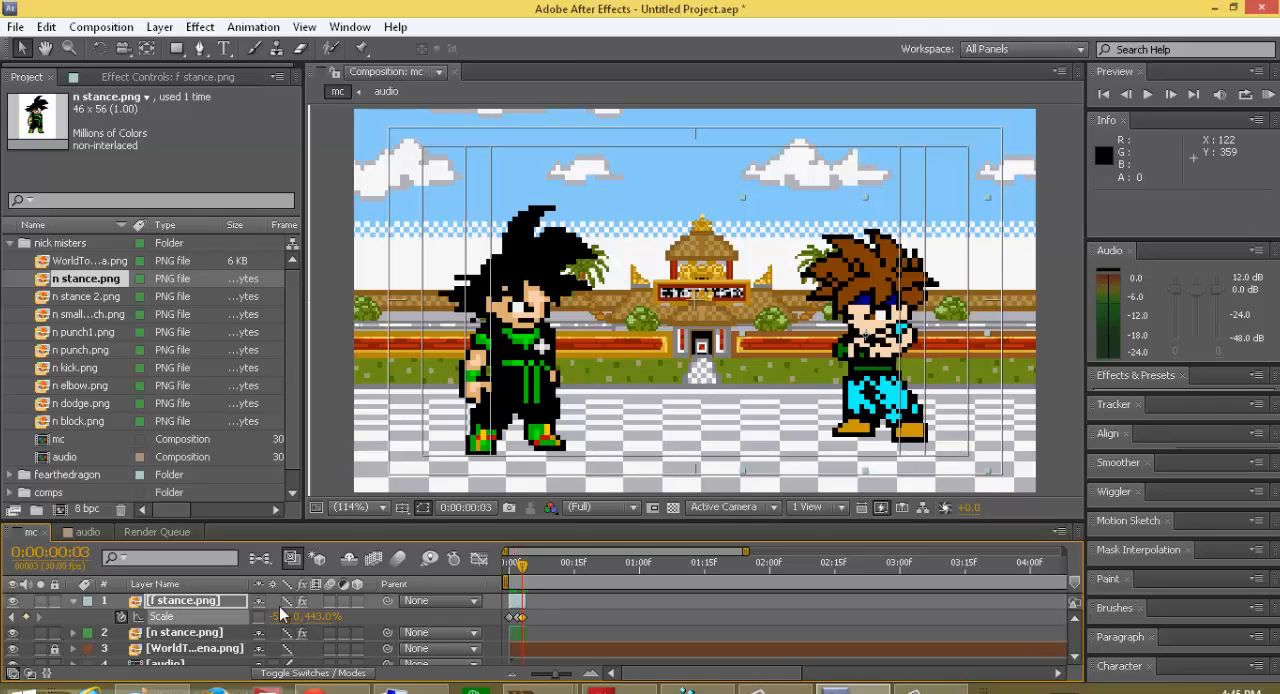
left_click(318, 616)
type("500")
key("Return")
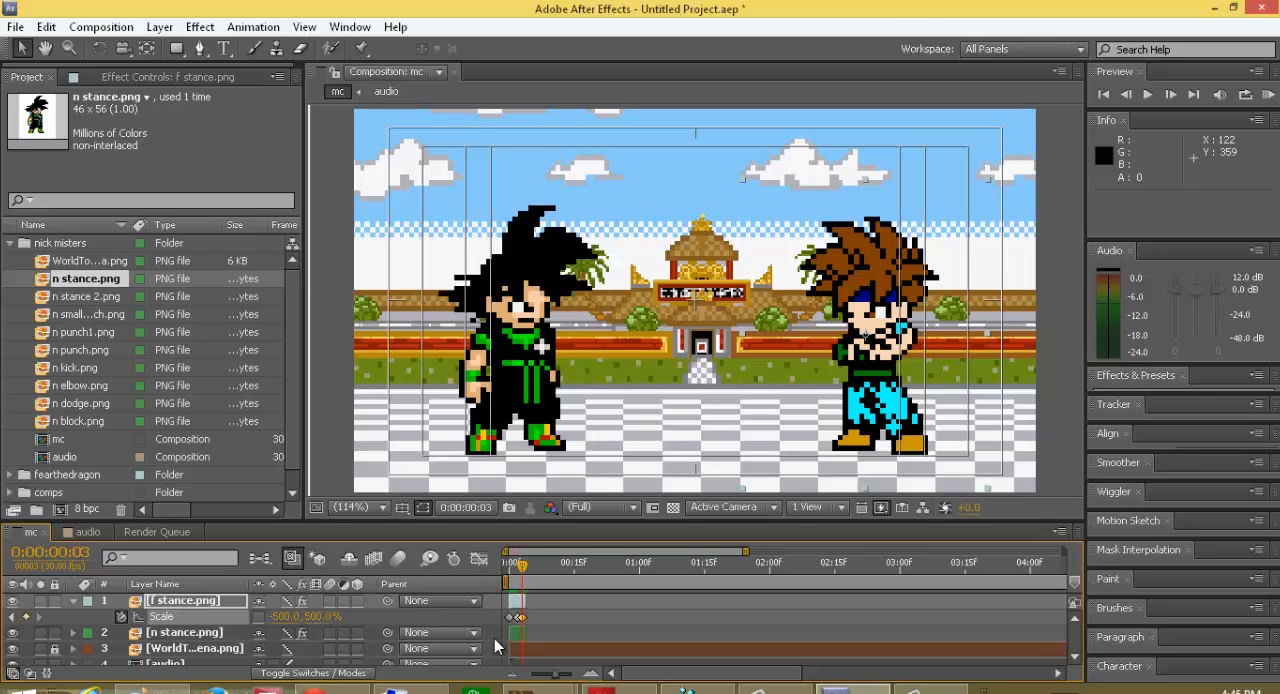
left_click_drag(523, 567, 514, 600)
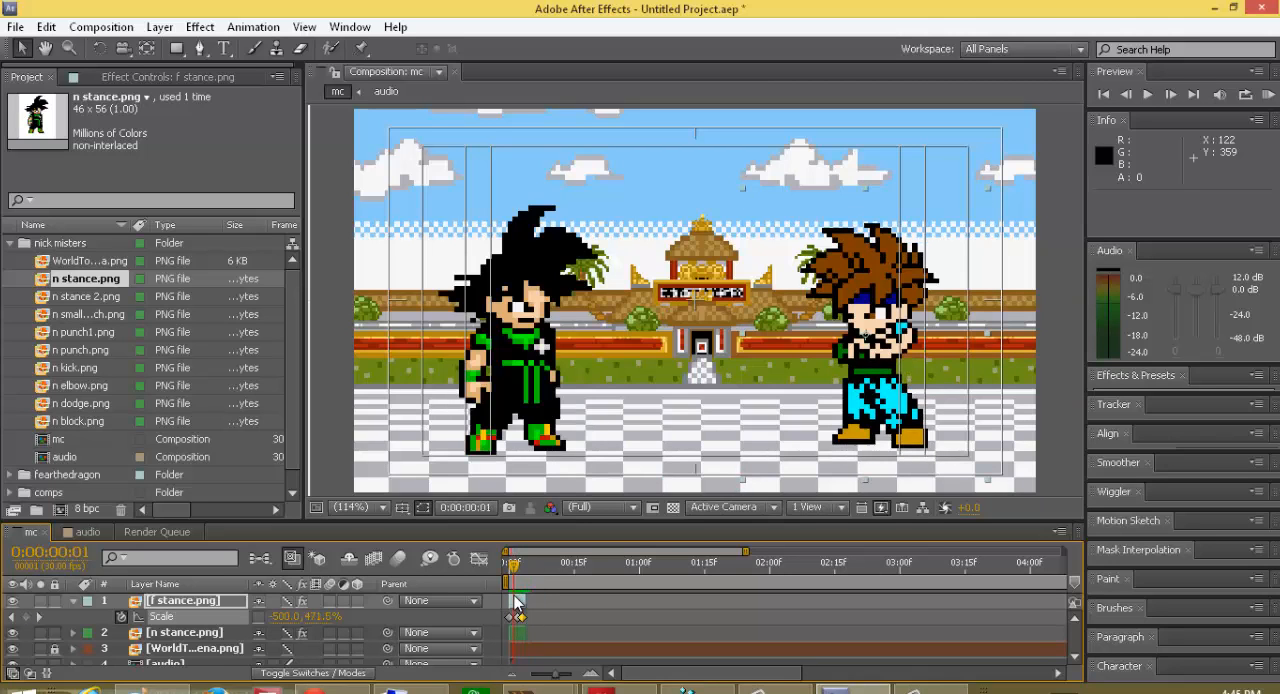
left_click(73, 601)
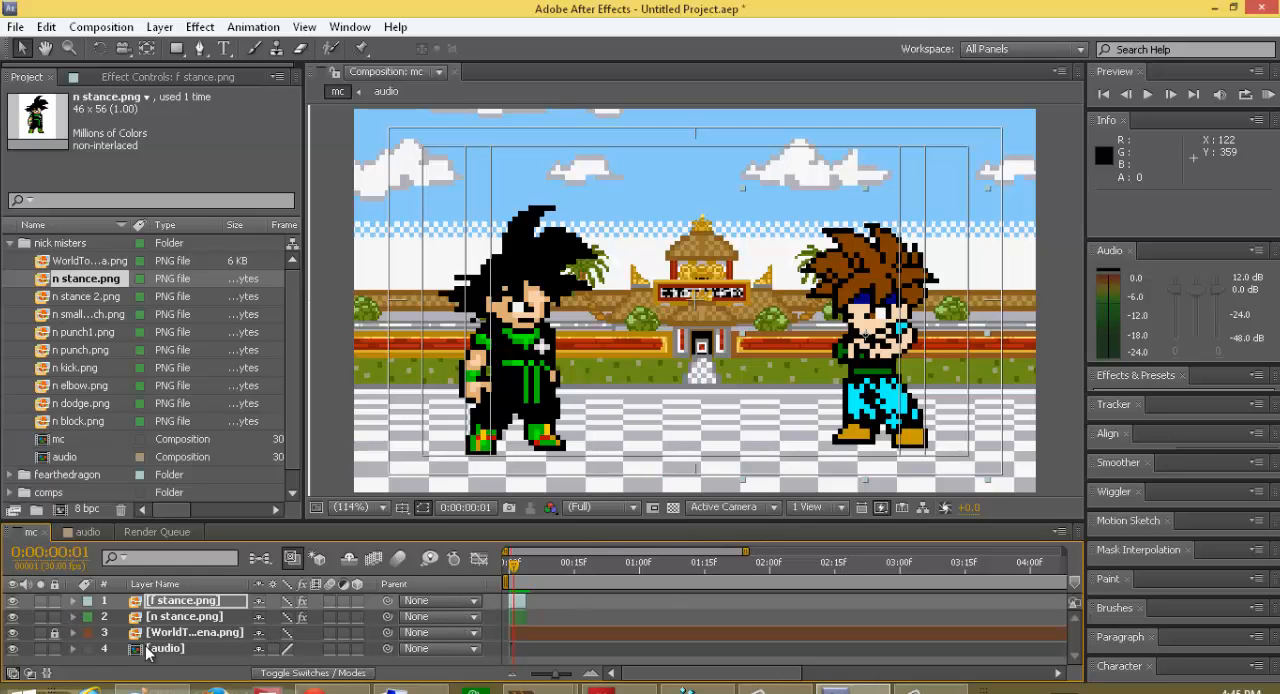
Step: Turn on scale keyframing for the n stance.png layer at frame 1 and advance to frame 3
left_click(176, 620)
key("s")
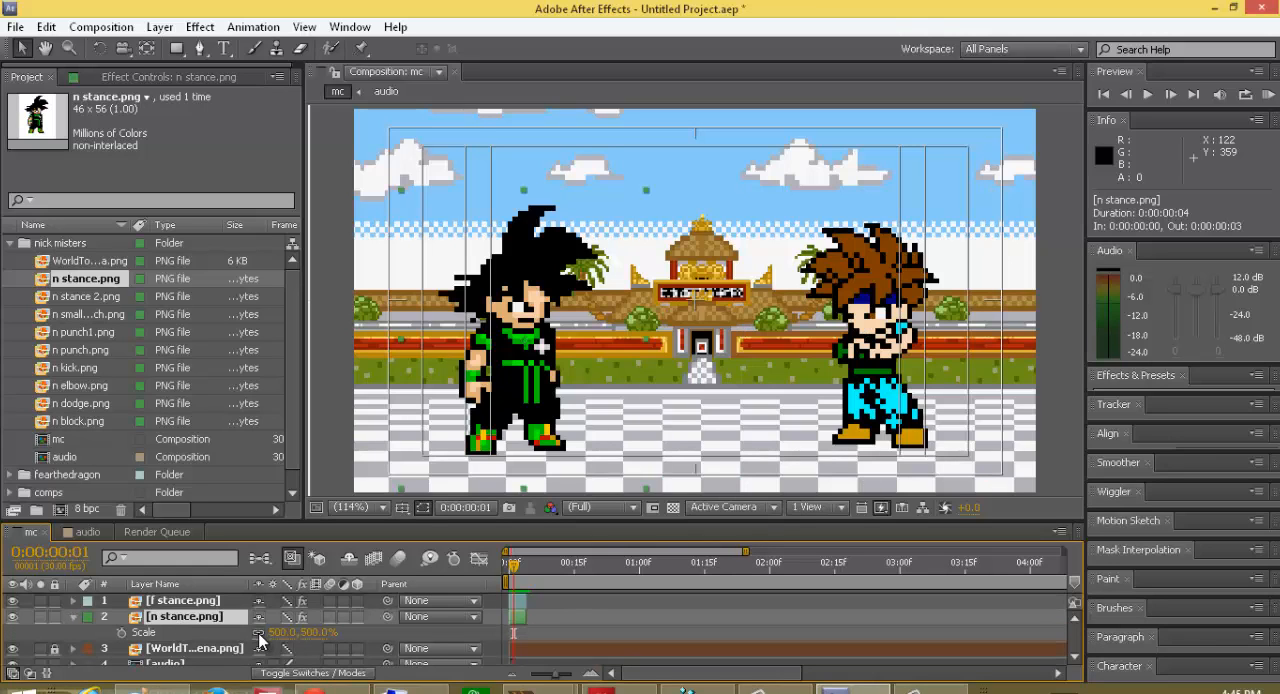
left_click(121, 633)
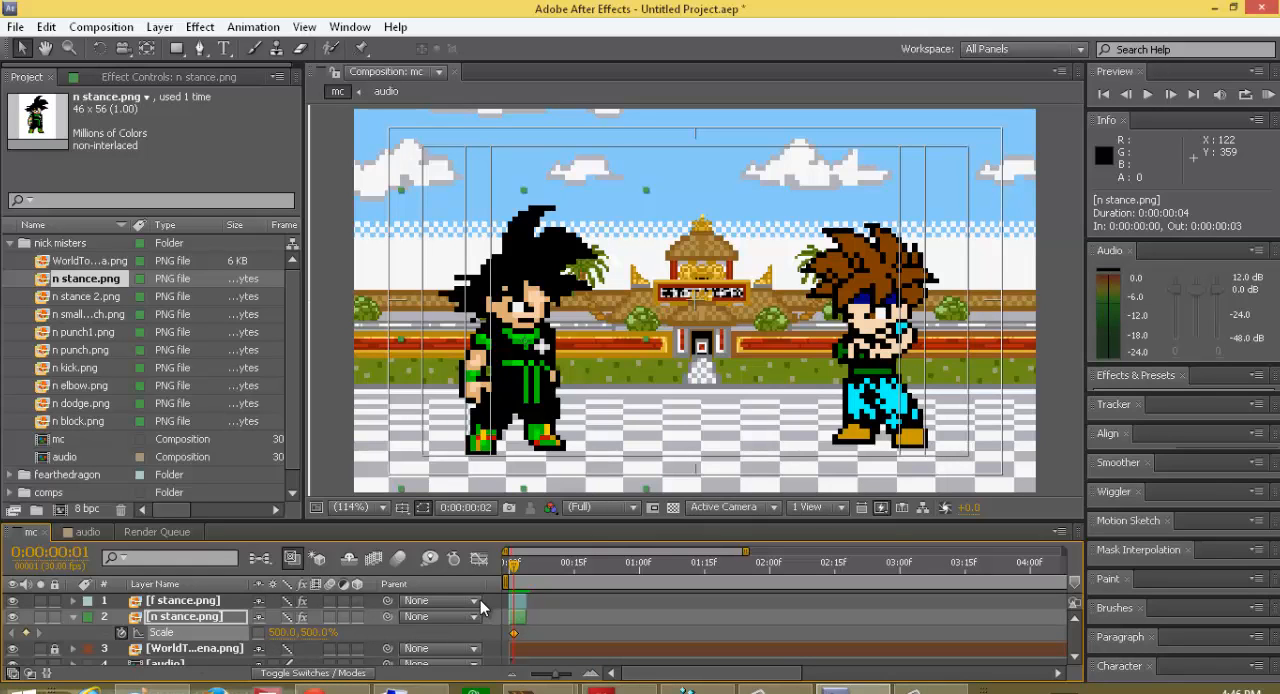
key("Page_Down")
key("Page_Down")
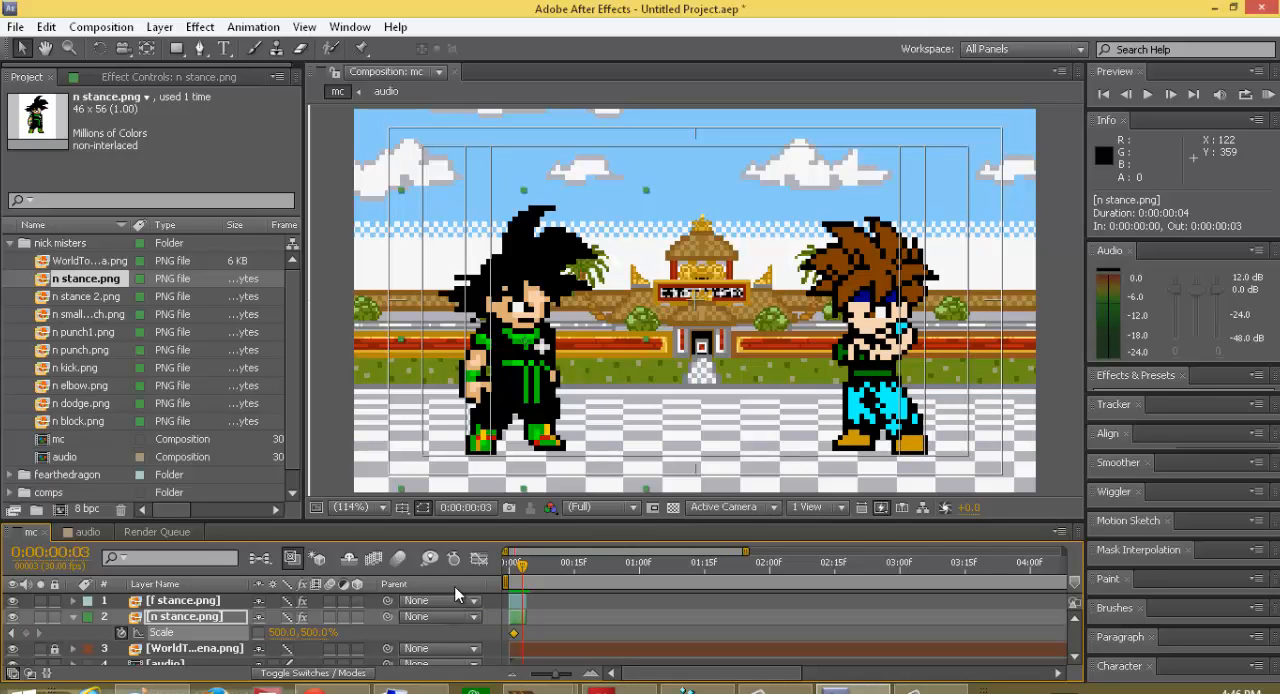
Step: Reveal the scale property and keyframes of both the f stance.png and n stance.png layers
left_click(75, 604)
left_click(76, 605)
left_click(74, 615)
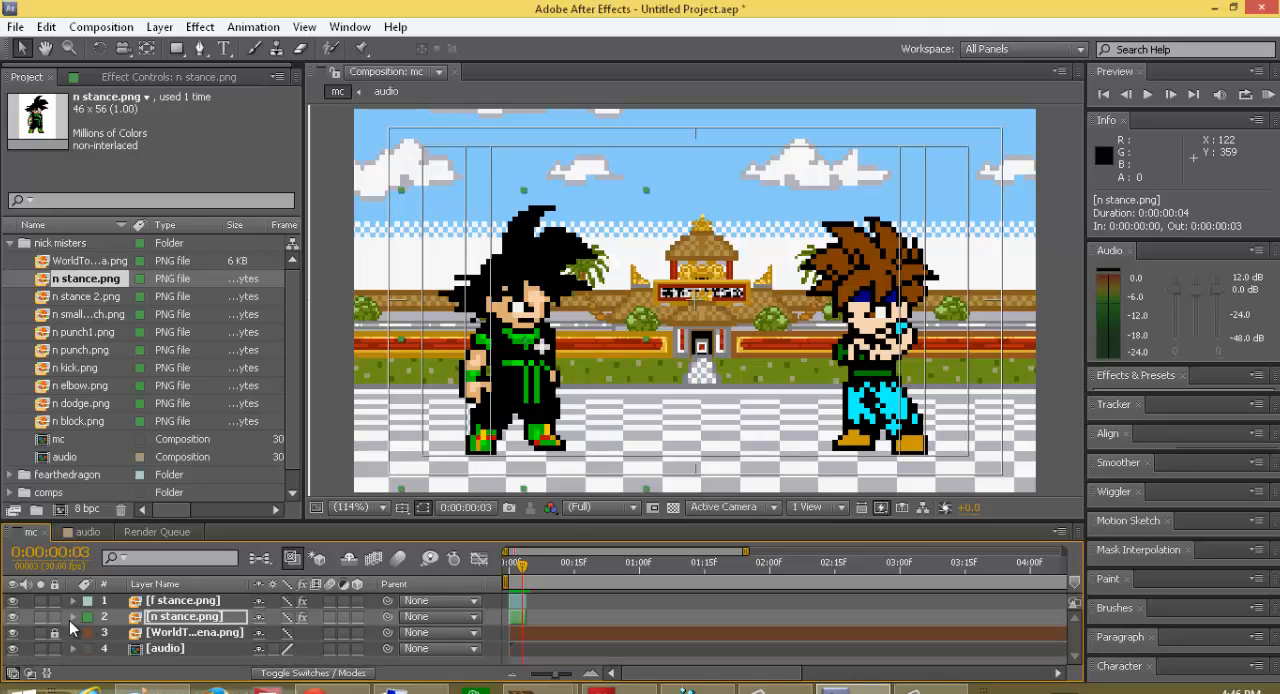
left_click(72, 617)
left_click(72, 618)
key("s")
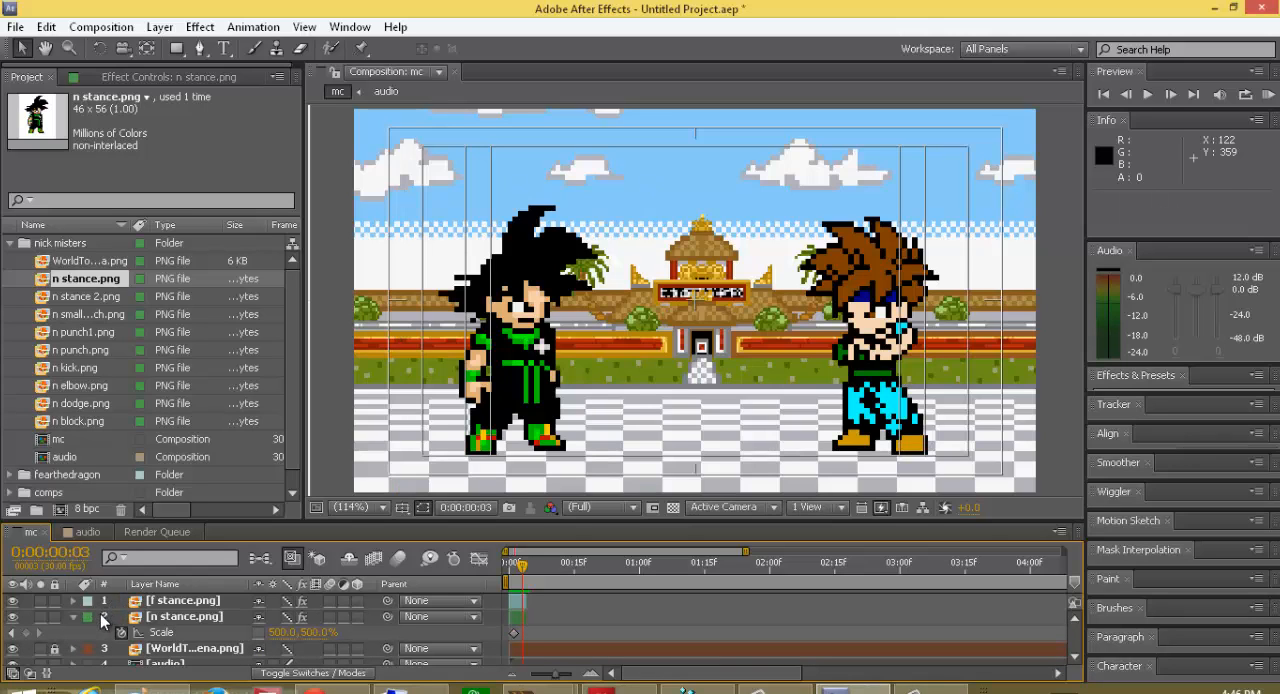
key("ctrl+a")
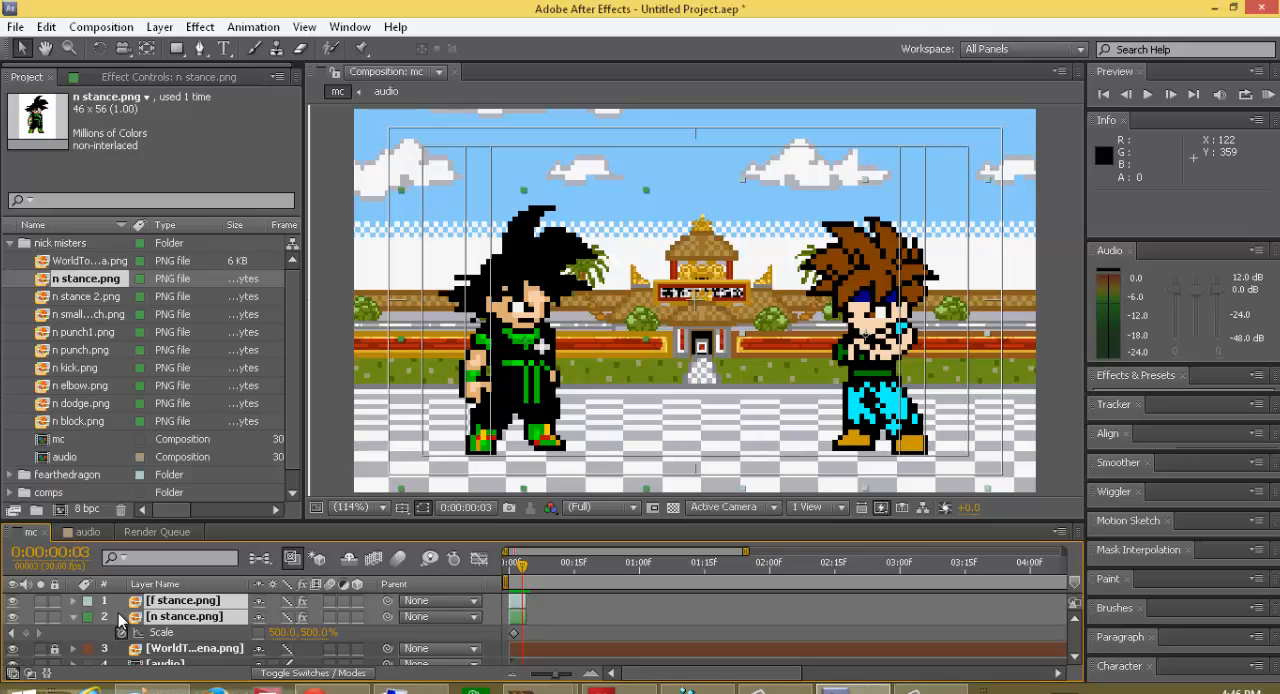
key("s")
scroll(124, 639, "down", 1)
scroll(124, 640, "up", 1)
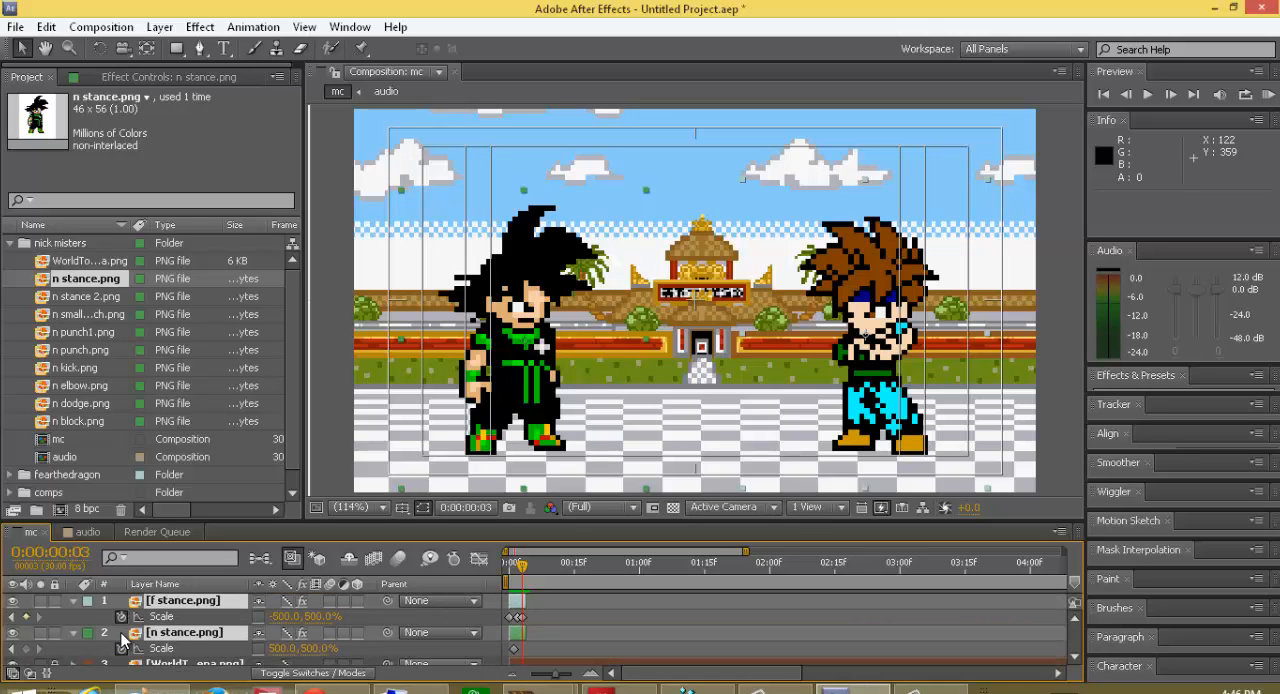
Step: Try keyframing a lower vertical scale at frame 2 with both fighter layers selected, and undo the change and the added keyframe
left_click(519, 565)
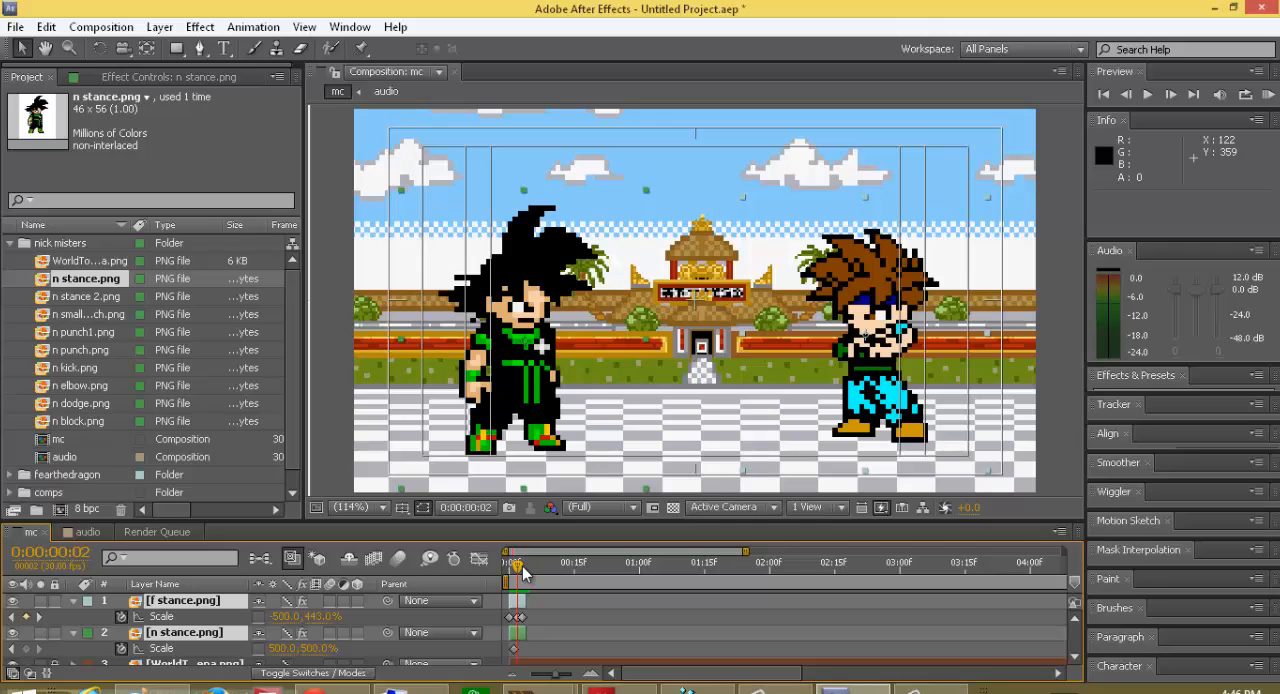
left_click(26, 649)
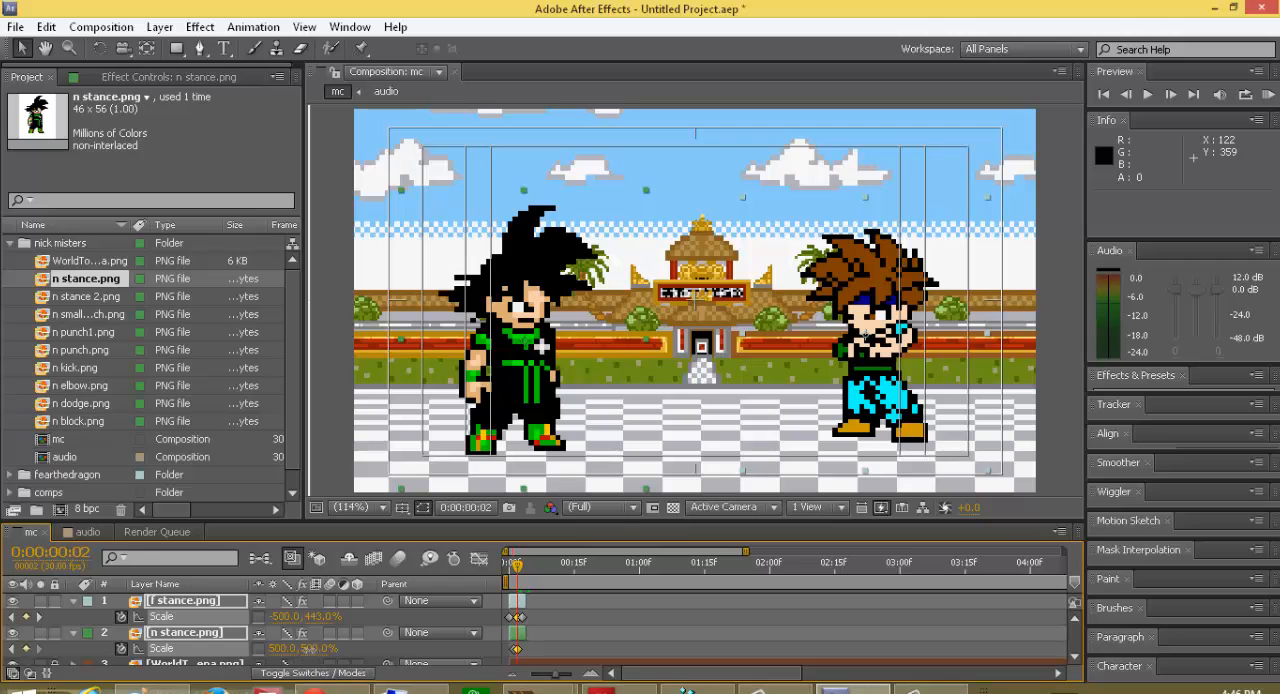
mouse_move(305, 649)
left_mouse_down()
mouse_move(273, 658)
mouse_move(283, 649)
mouse_move(293, 662)
left_mouse_up()
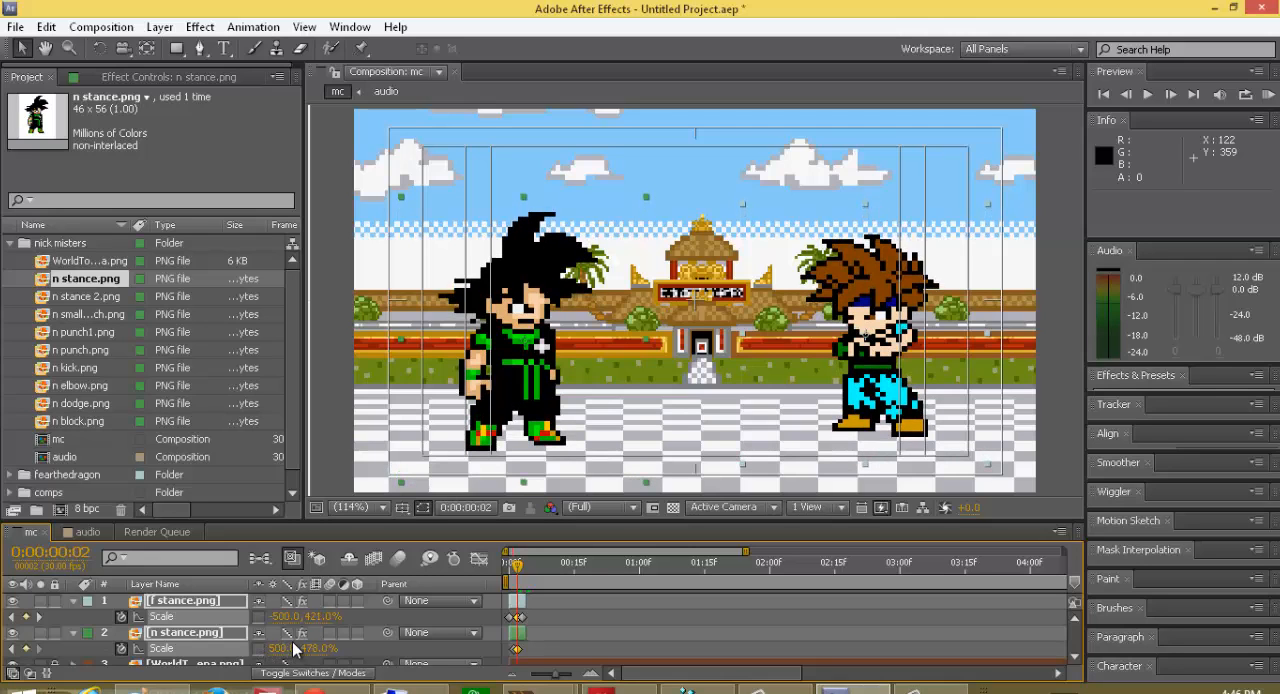
key("ctrl+z")
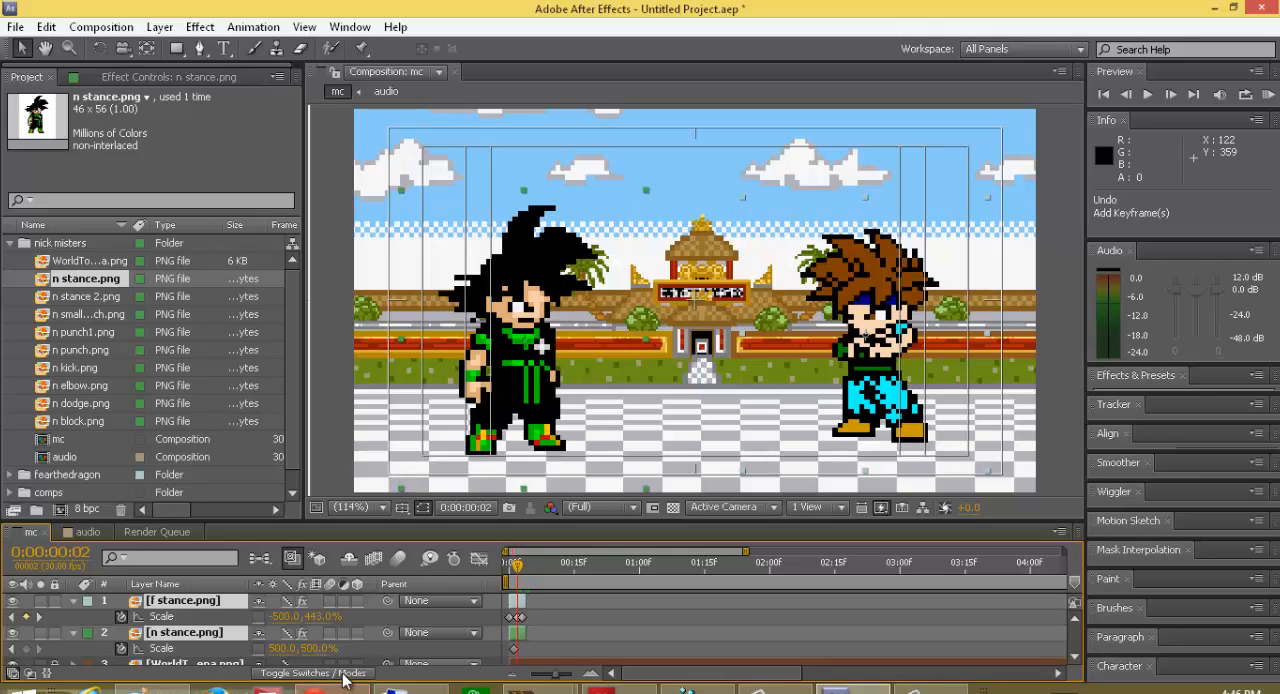
Step: Add a scale keyframe to only the n stance.png layer at frame 2, with a vertical scale of 443%
left_click(211, 618)
left_click(199, 650)
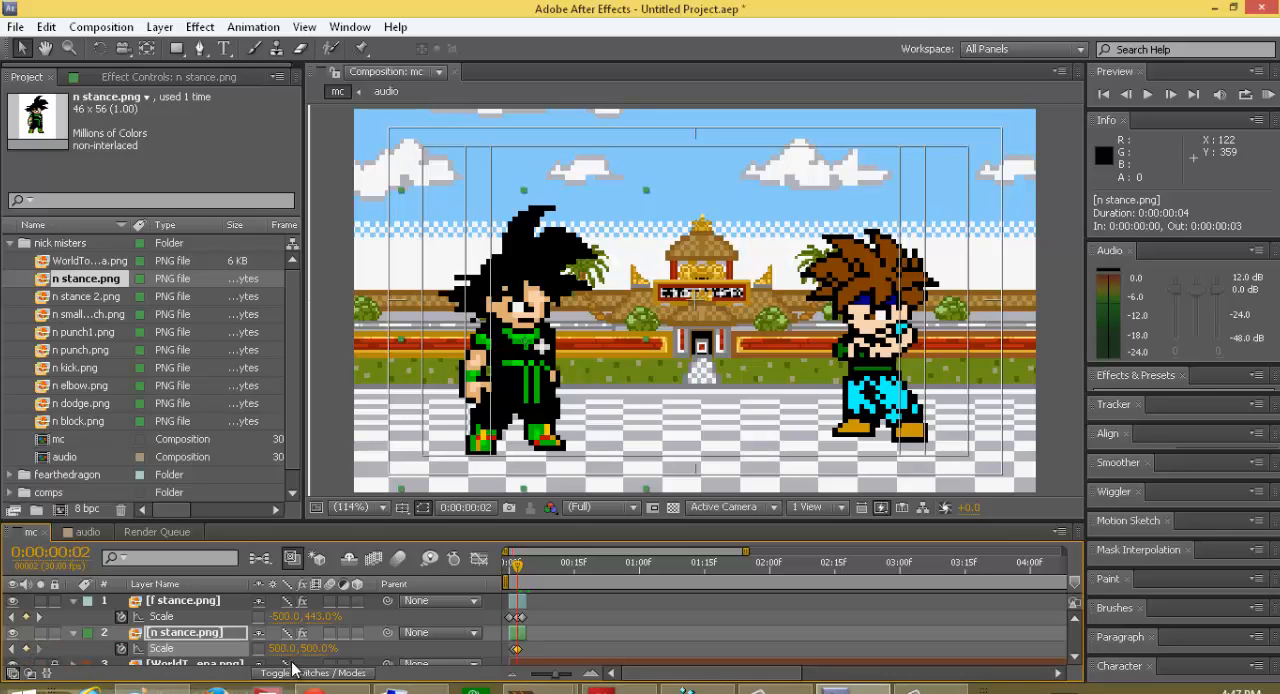
left_click(316, 648)
key("Return")
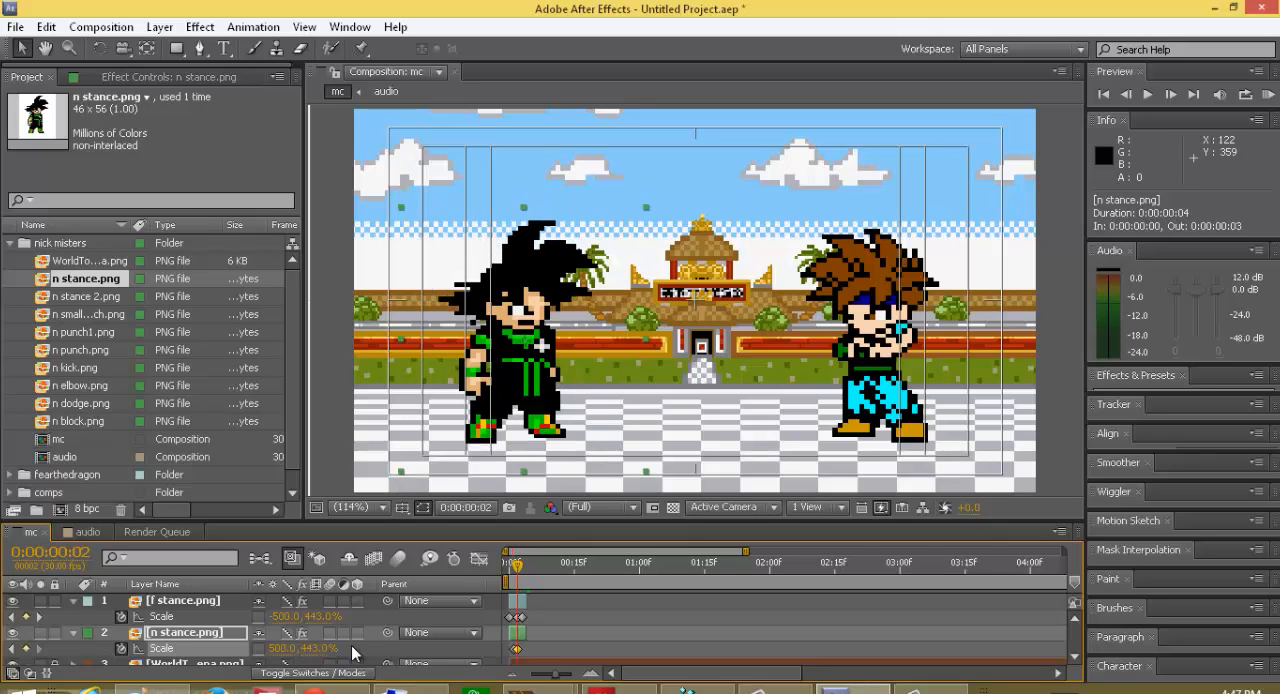
Step: Keyframe the n stance.png vertical scale back to 500% at frame 3 and collapse both fighter layers
left_click(522, 566)
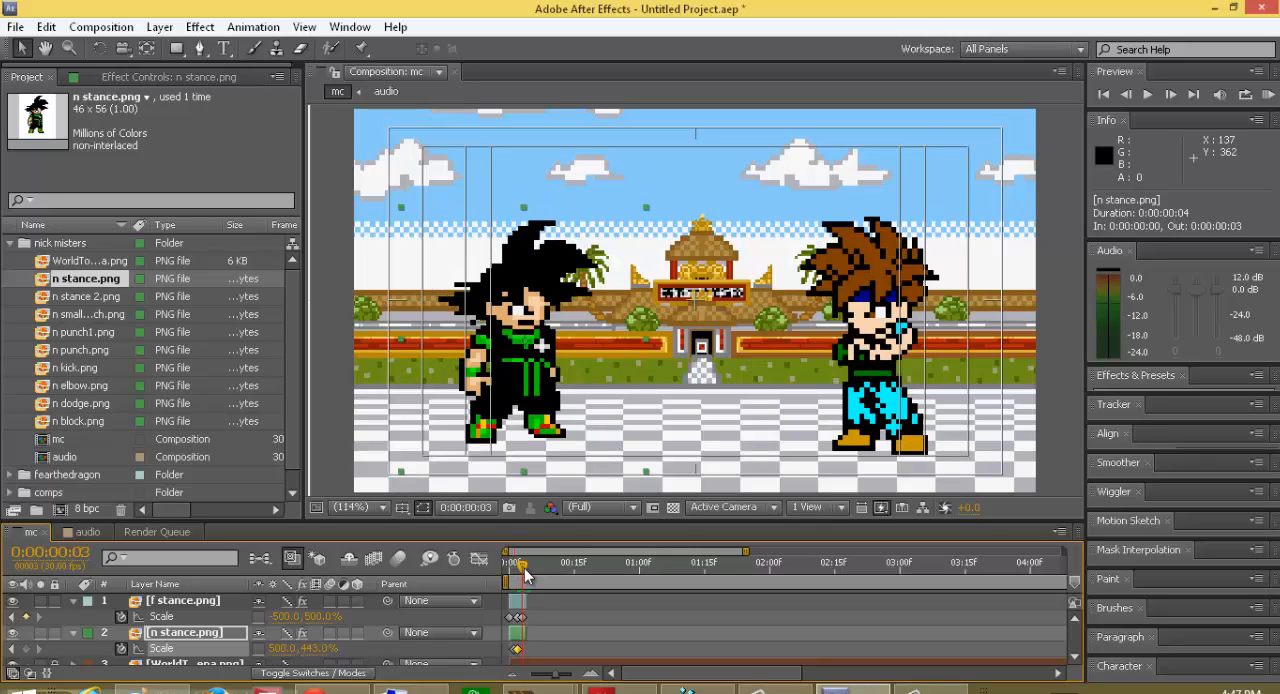
left_click(26, 649)
left_click(318, 648)
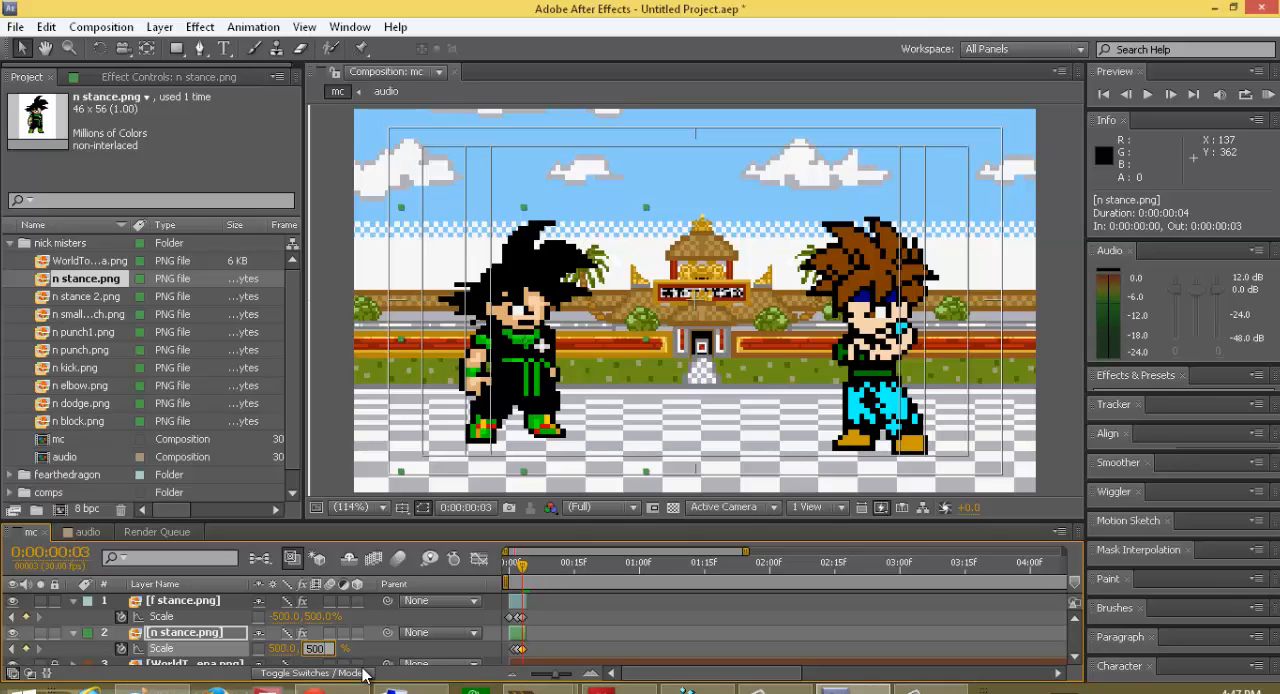
key("Return")
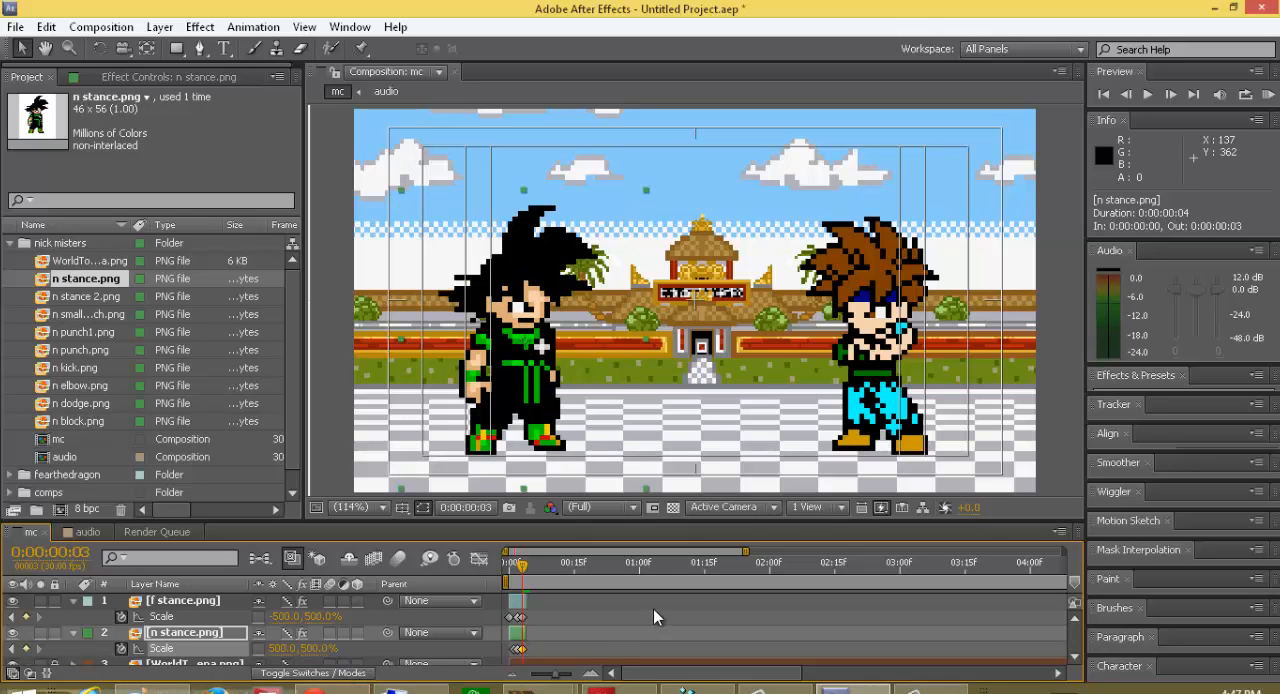
left_click(72, 634)
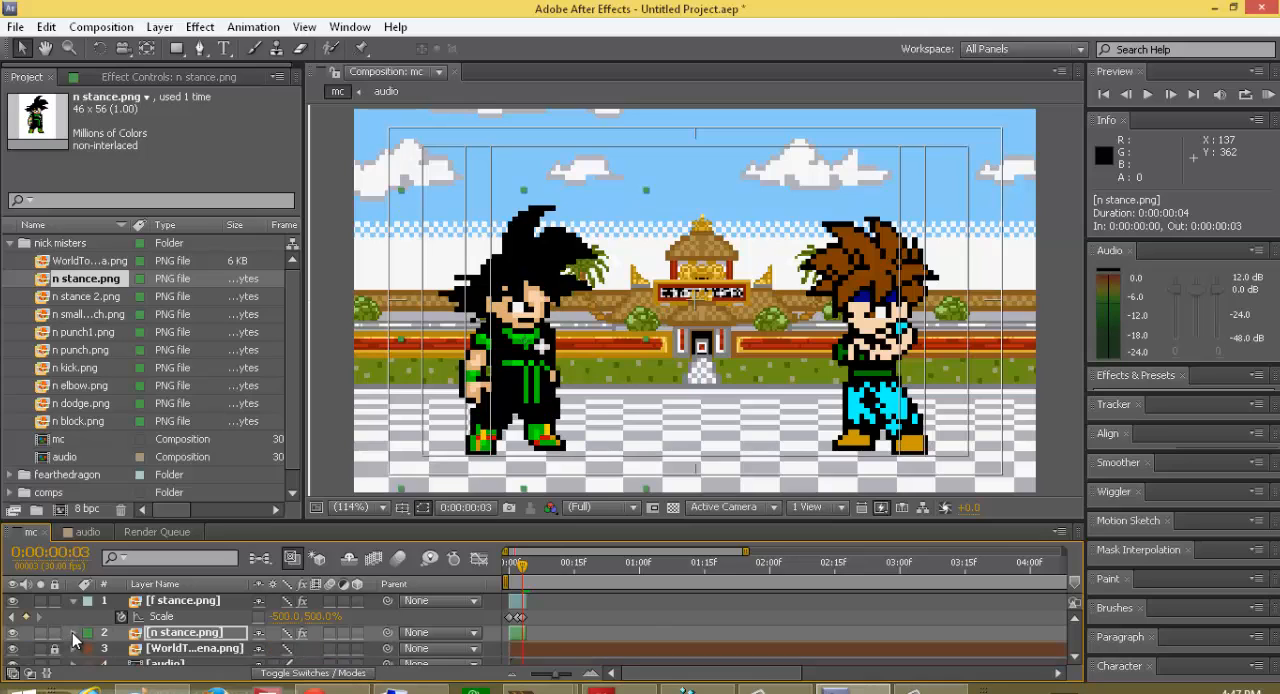
left_click(73, 601)
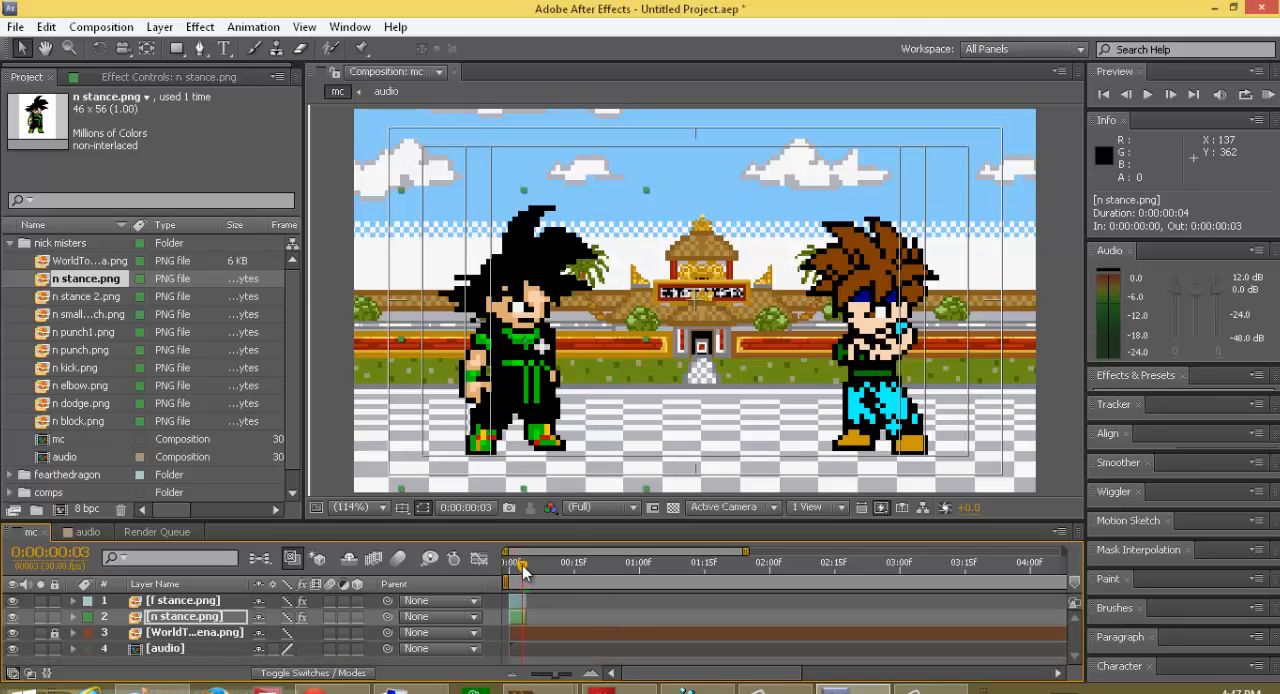
Step: Return to the first frame and play a RAM preview of the composition
left_click_drag(523, 567, 502, 578)
left_click(1266, 94)
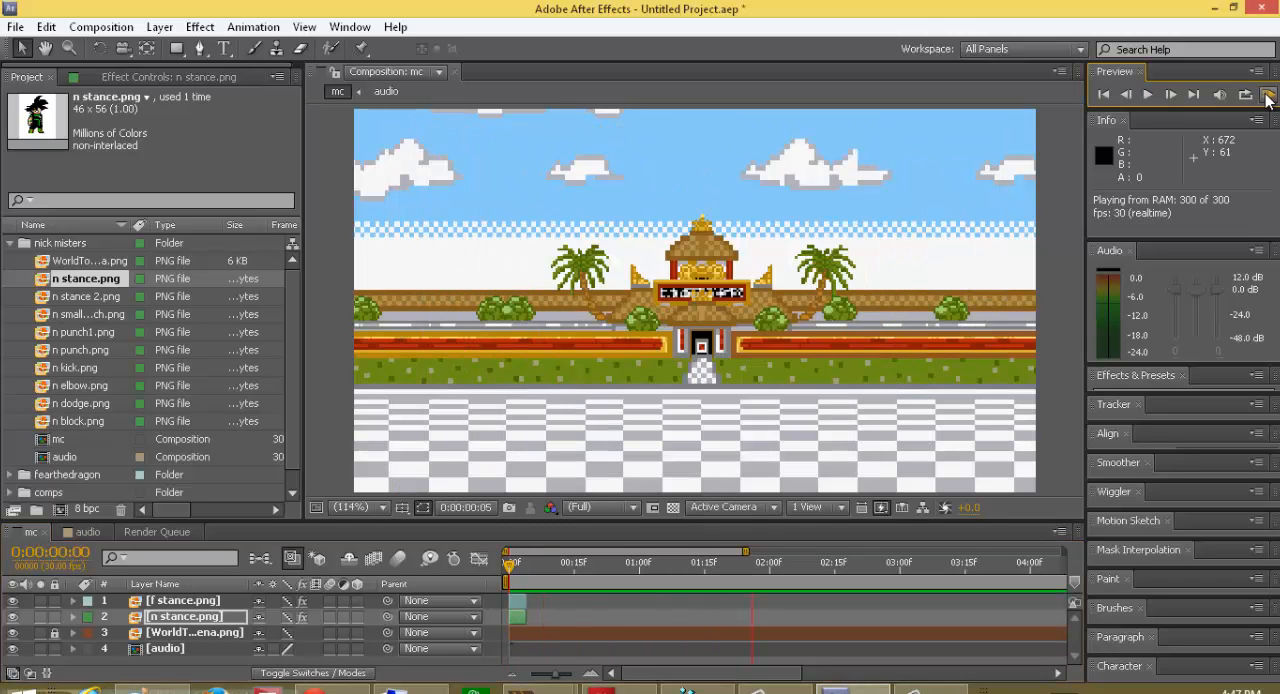
left_click(1268, 97)
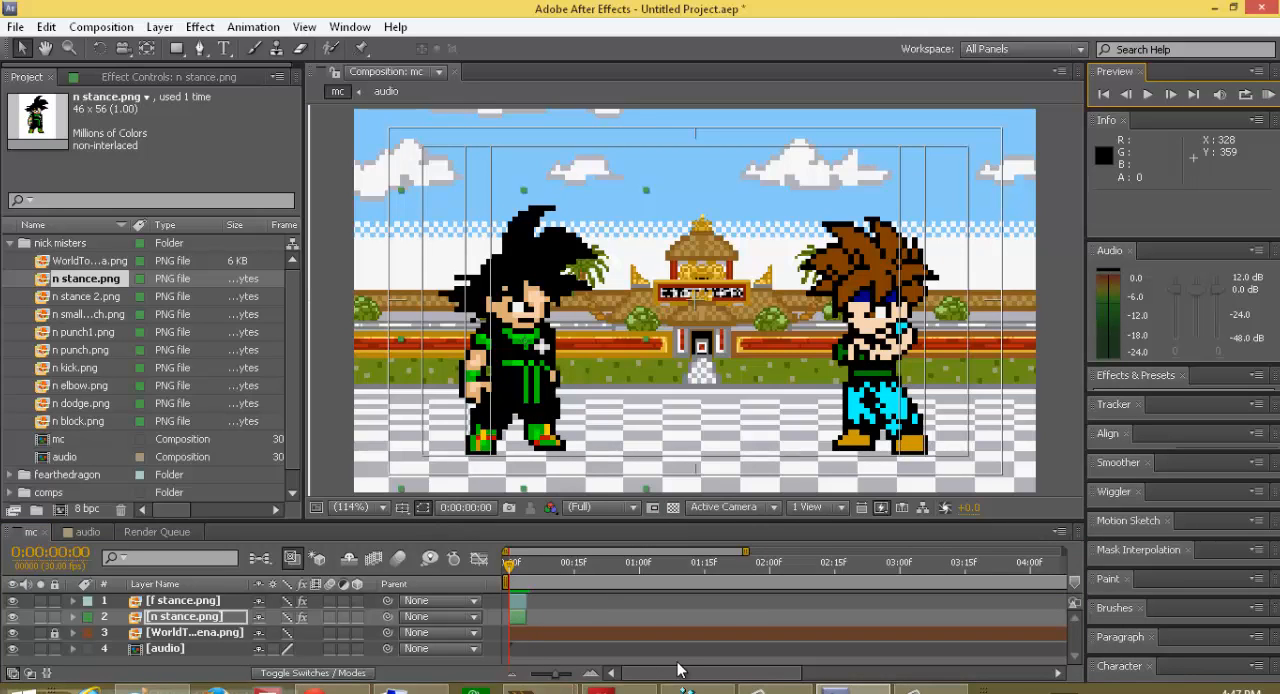
Step: Shorten the work area to the few frames around the fighter layers and play a RAM preview from the first frame
left_click_drag(678, 668, 1118, 639)
left_click(1061, 573)
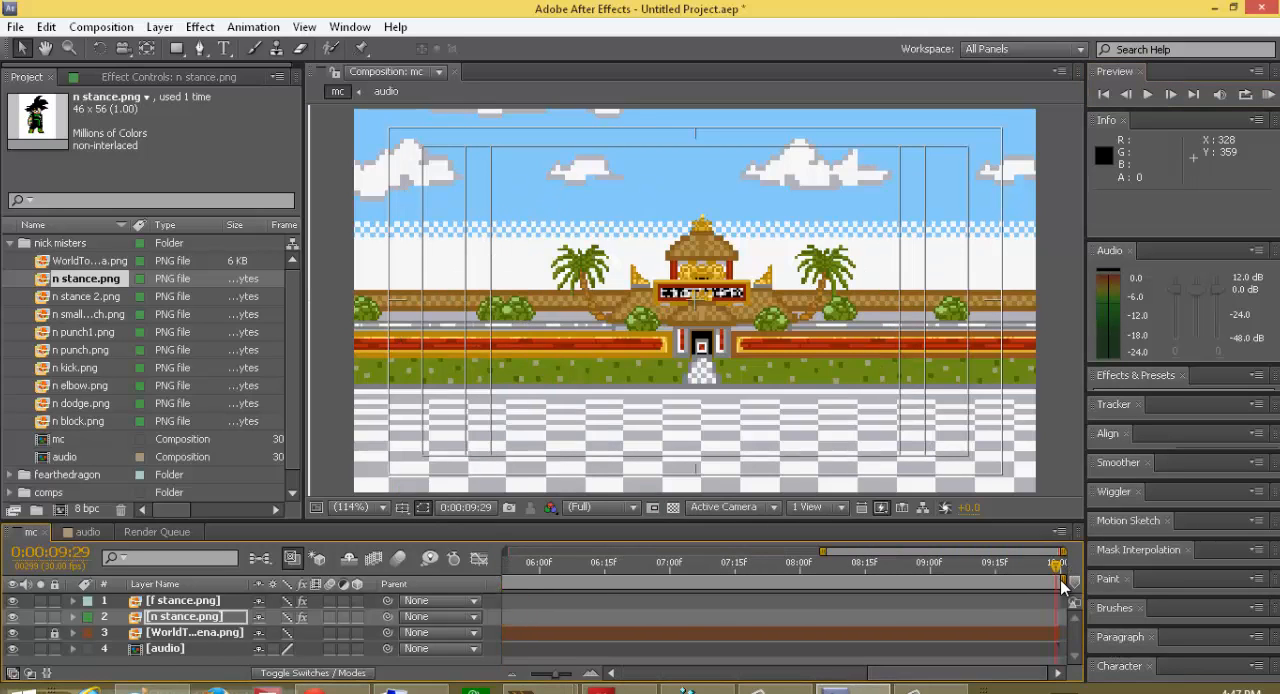
left_click_drag(1063, 582, 202, 674)
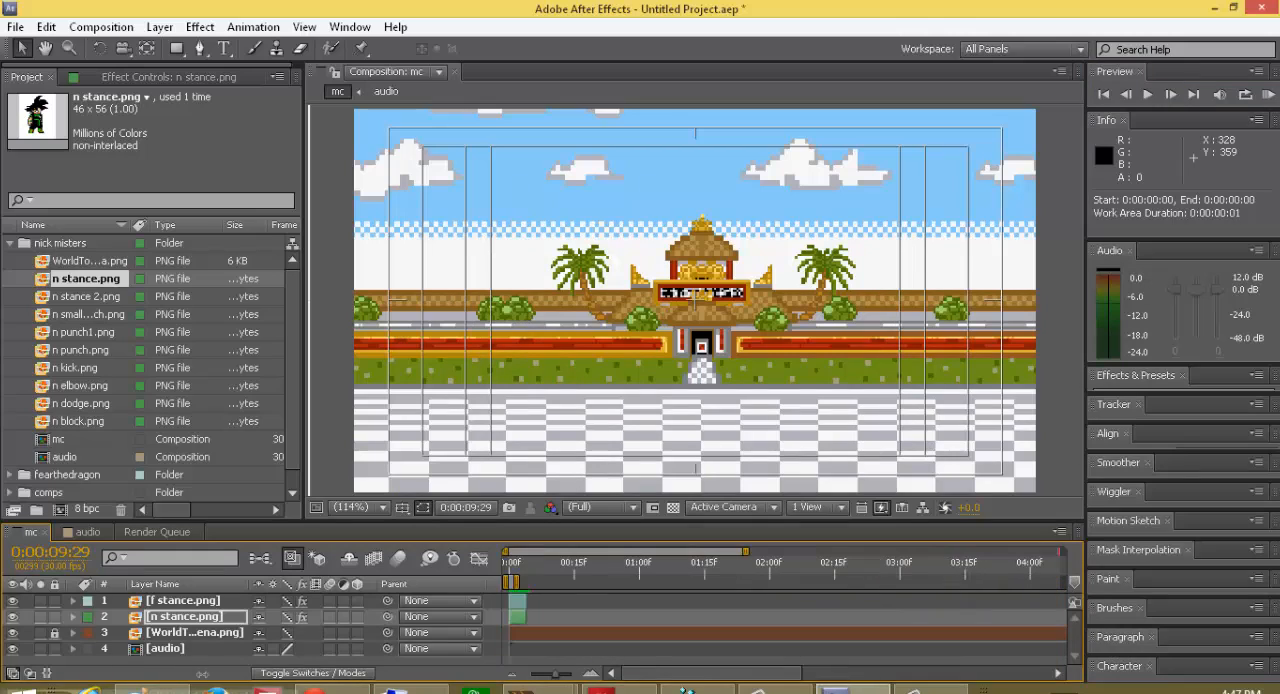
left_click_drag(534, 584, 529, 584)
left_click(718, 555)
left_click_drag(709, 571, 473, 600)
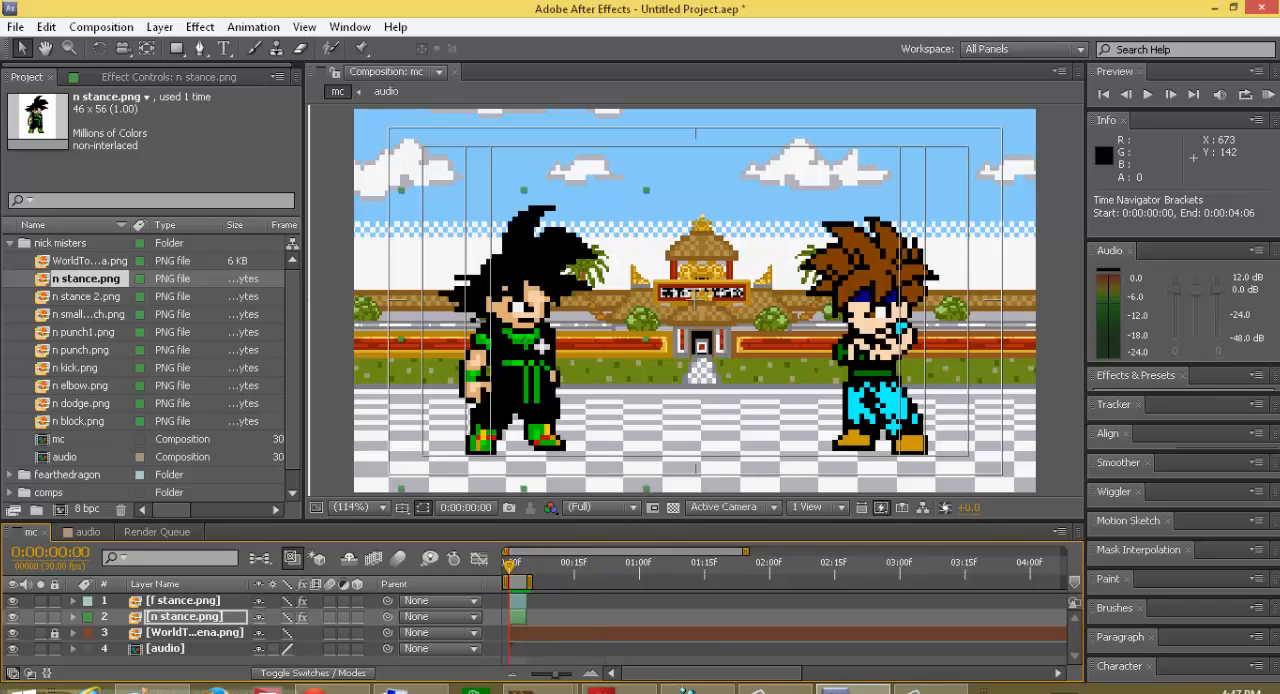
left_click(1267, 94)
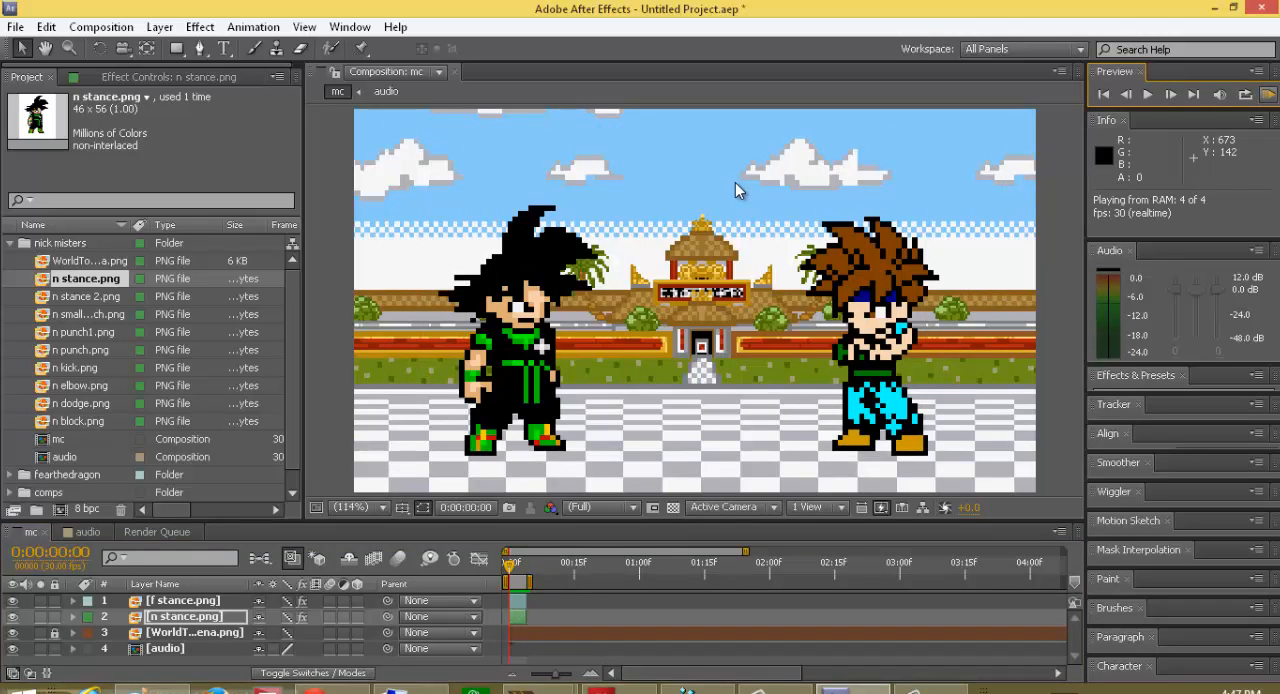
left_click(1267, 94)
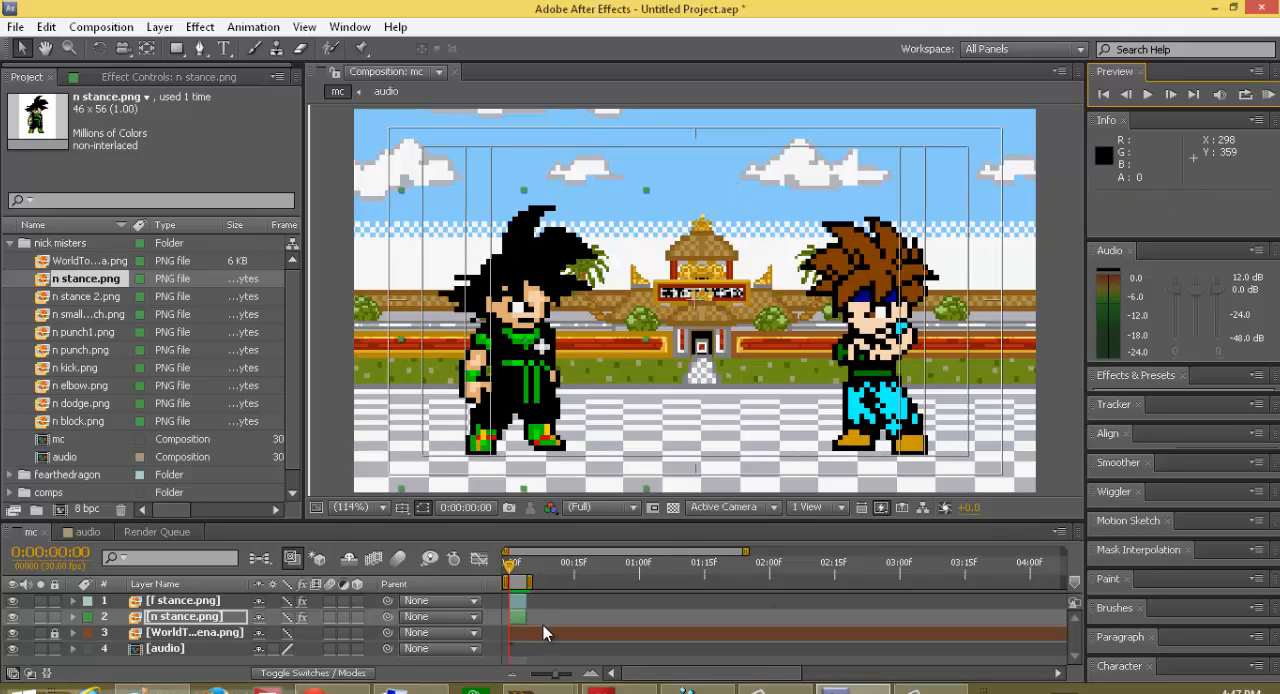
Step: Extend both fighter layers to 12 frames and lengthen the work area to 14 frames
left_click_drag(531, 601, 568, 620)
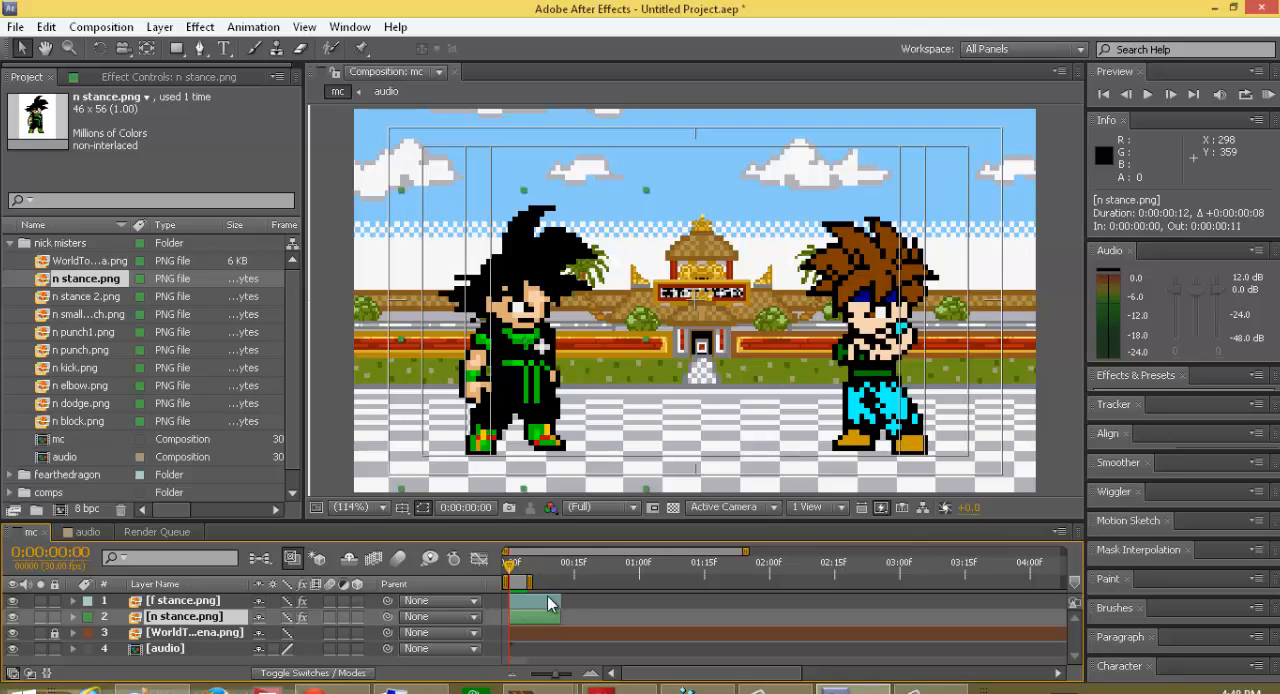
left_click_drag(531, 578, 572, 580)
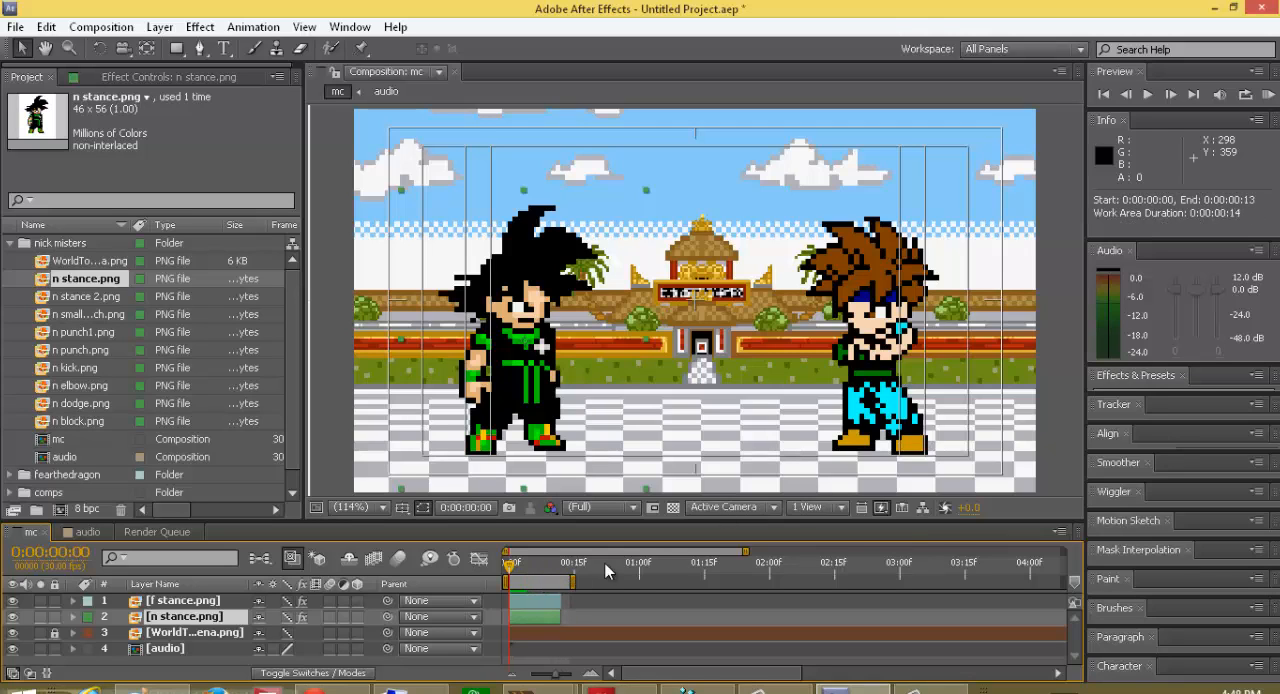
Step: Play a RAM preview of the 14-frame work area and stop it
left_click(1268, 94)
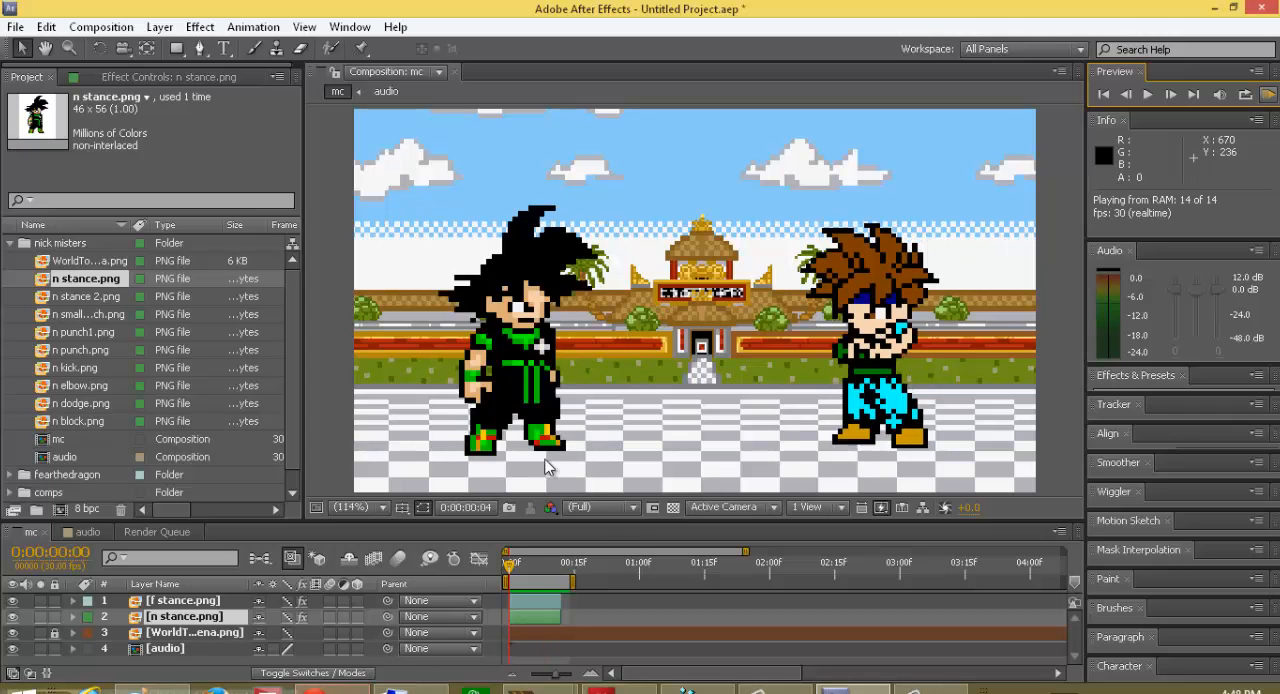
left_click(1146, 95)
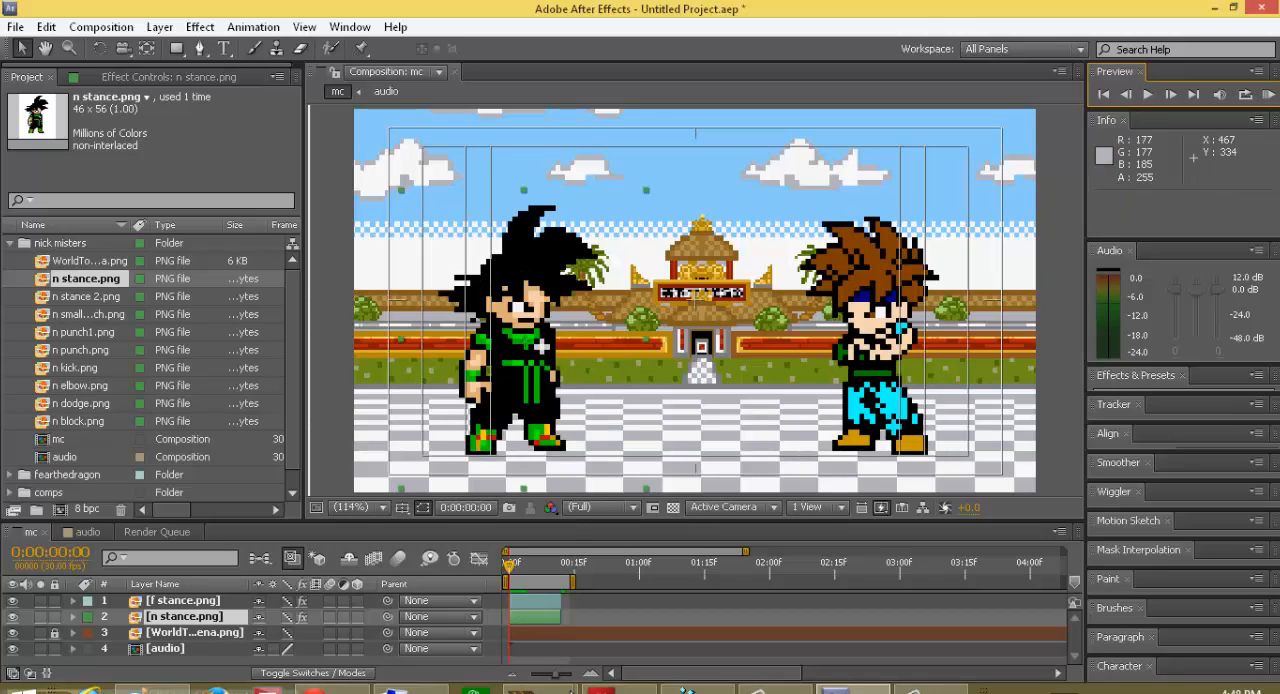
left_click(1057, 623)
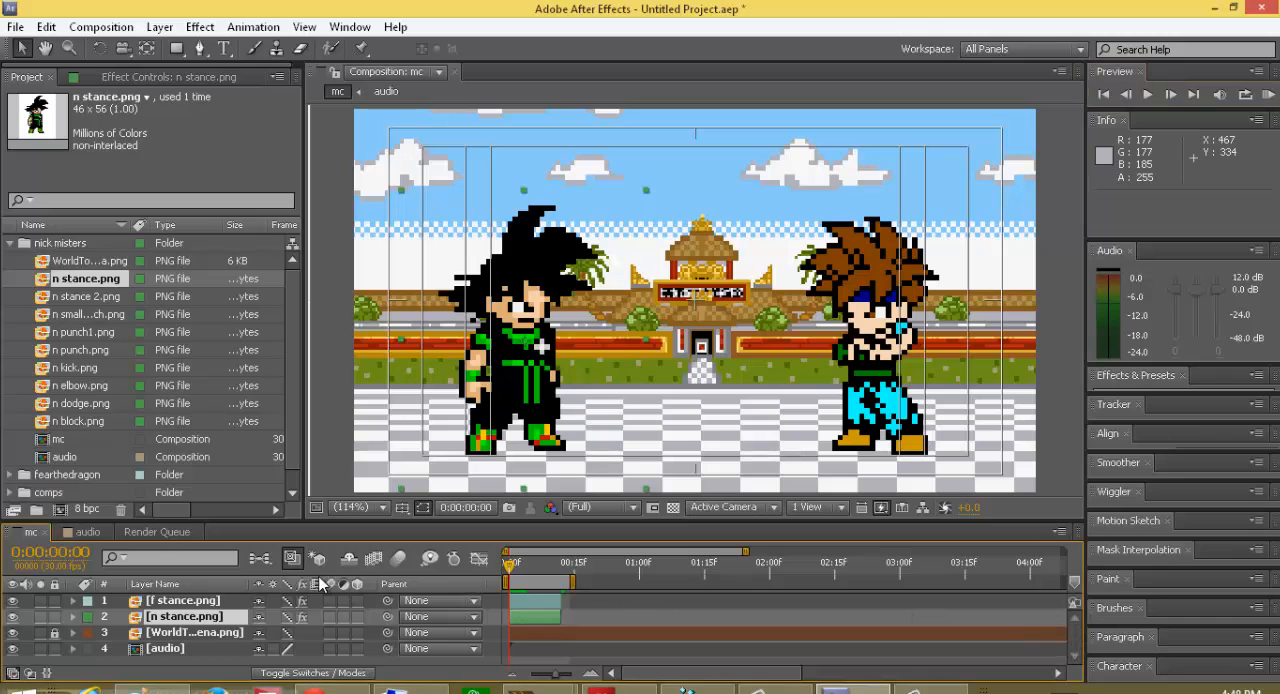
Step: Move to frame 12 and look through the stance, punch, kick and elbow sprites in the nick misters folder for the next pose
left_click(62, 297)
left_click(66, 315)
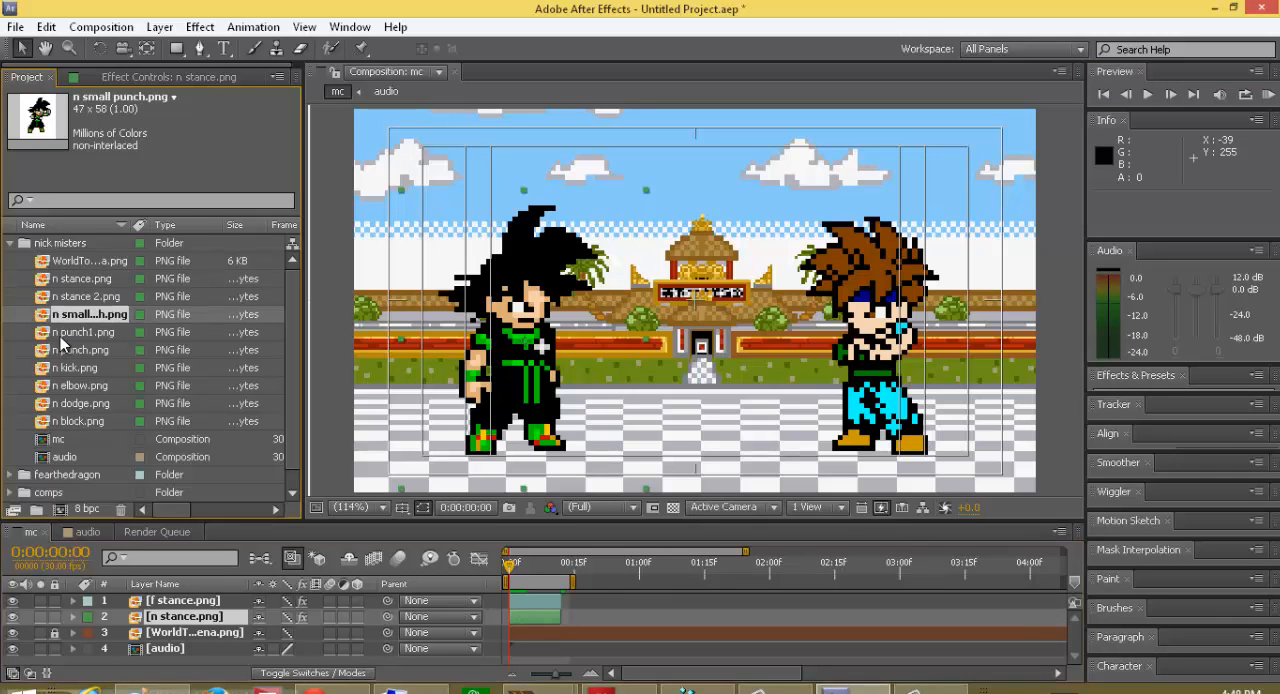
left_click(78, 300)
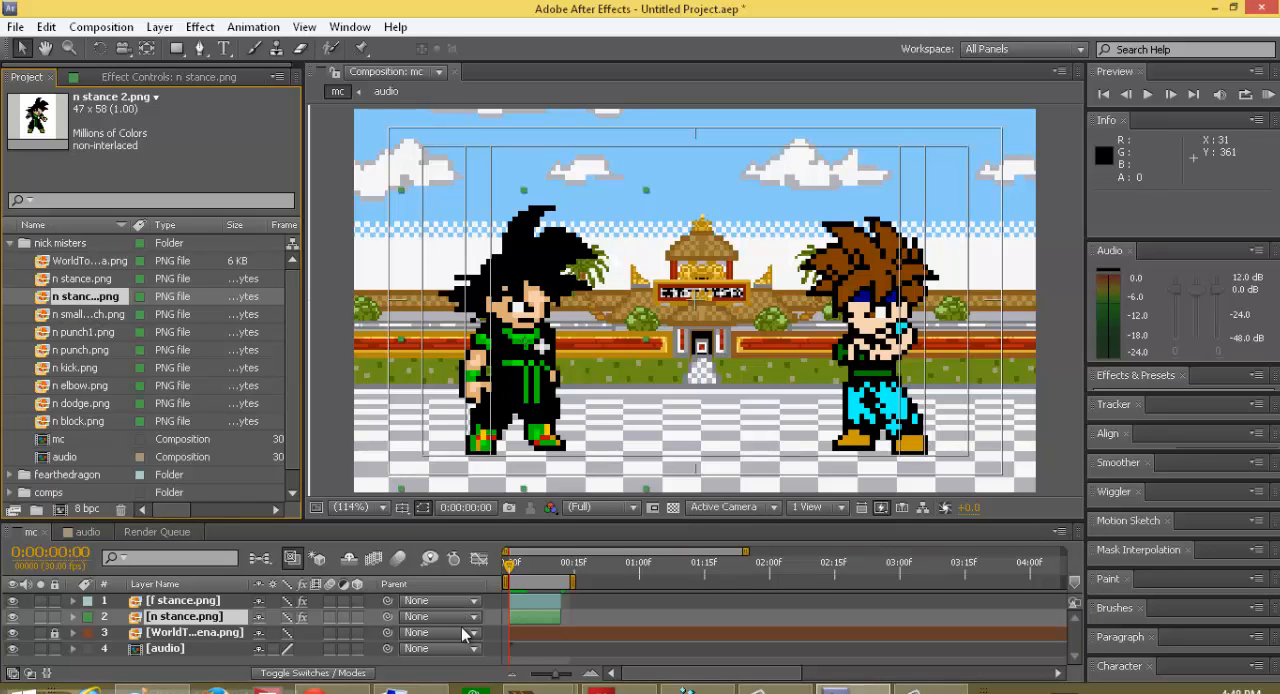
left_click_drag(512, 570, 561, 586)
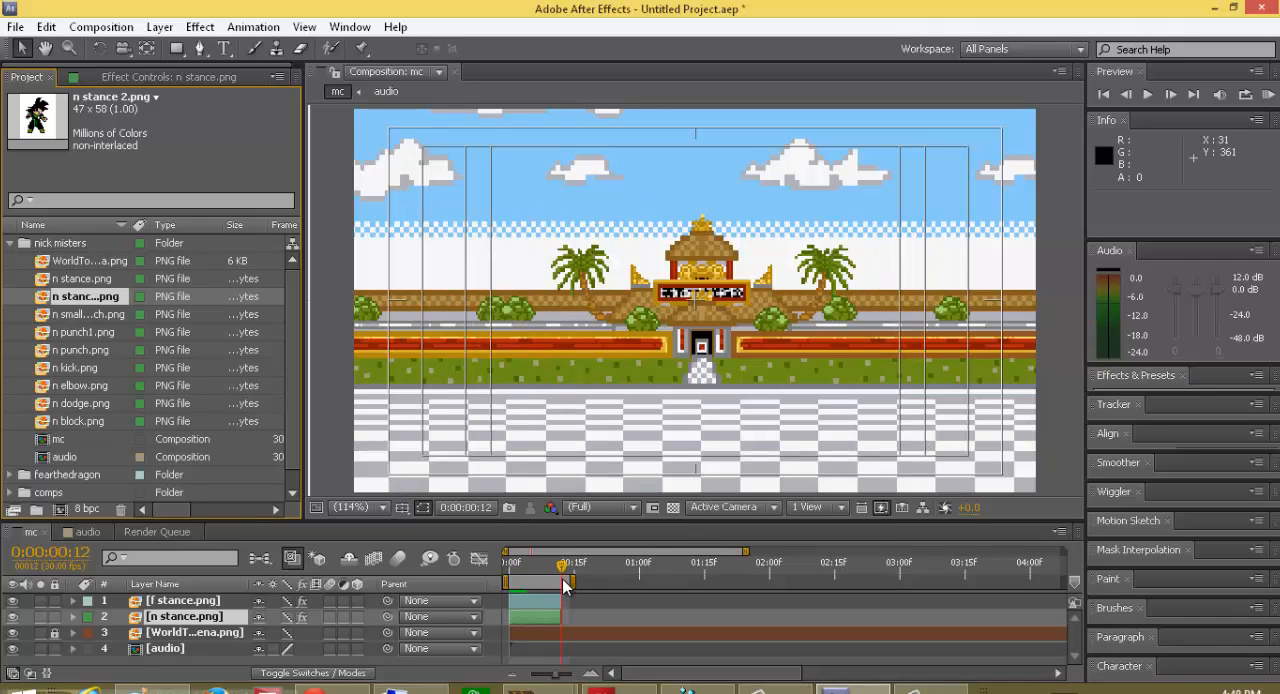
left_click(67, 316)
left_click(61, 336)
left_click(63, 320)
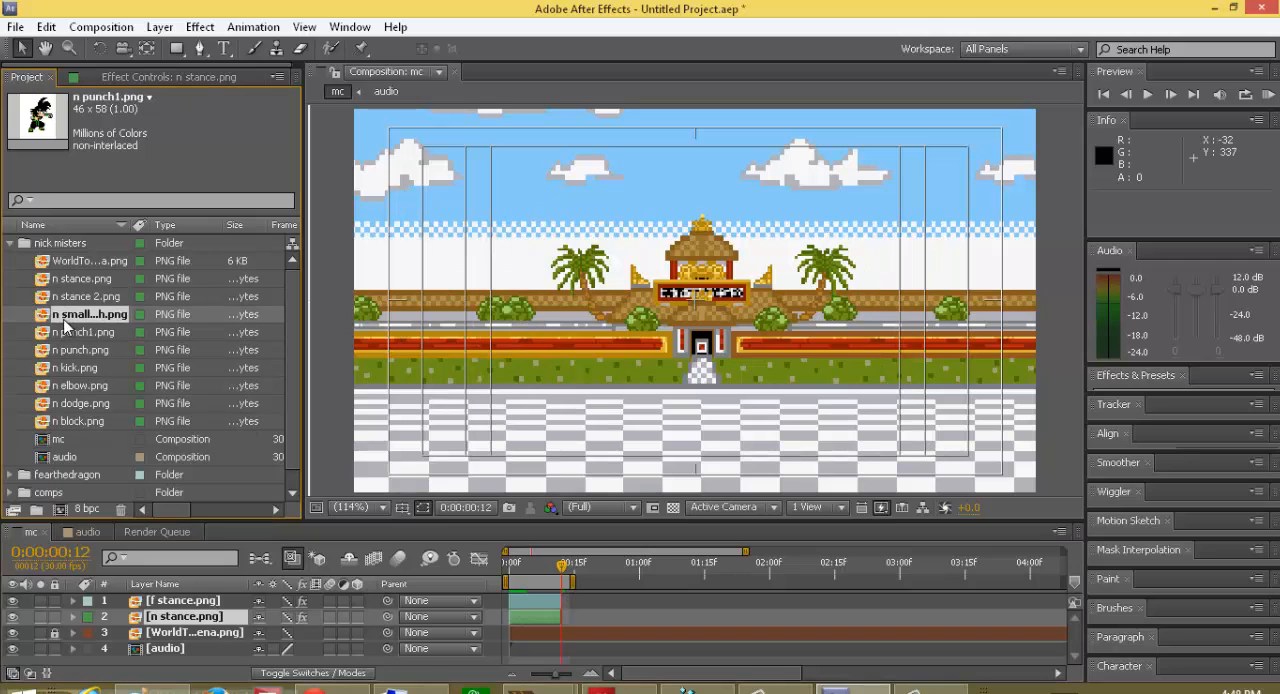
left_click(76, 300)
mouse_move(98, 297)
left_mouse_down()
mouse_move(231, 285)
mouse_move(420, 300)
mouse_move(190, 312)
mouse_move(113, 298)
left_mouse_up()
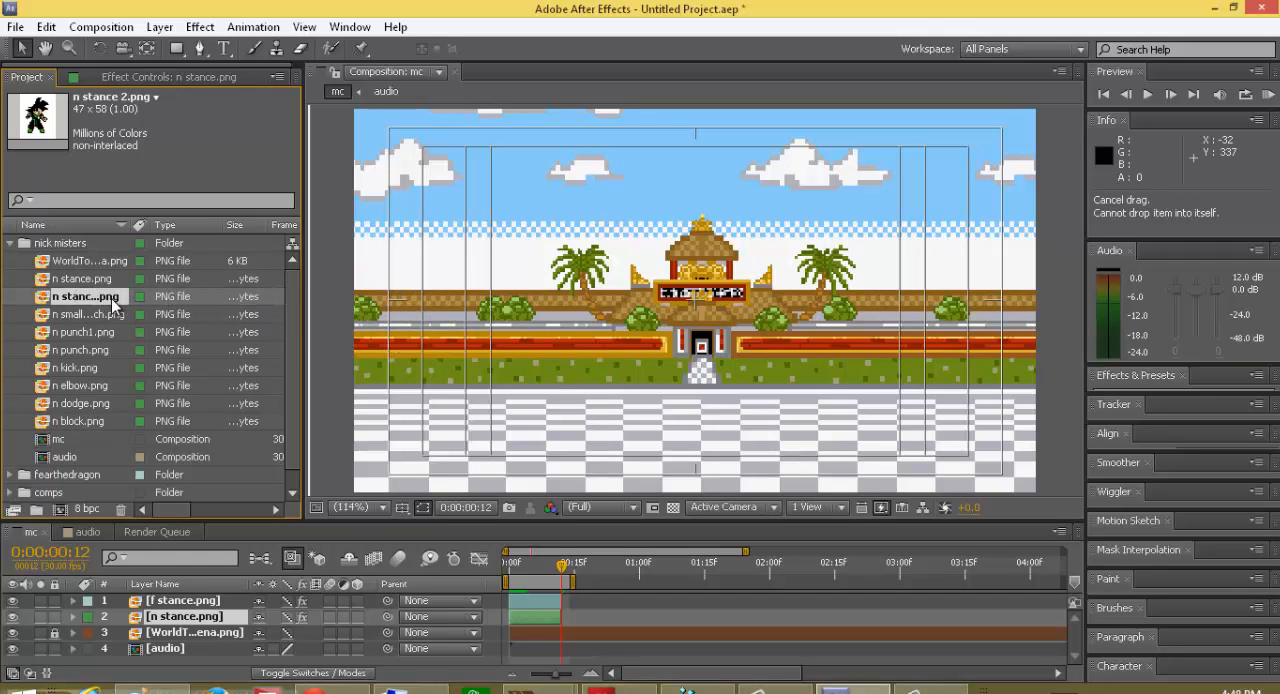
left_click(100, 311)
left_click(75, 340)
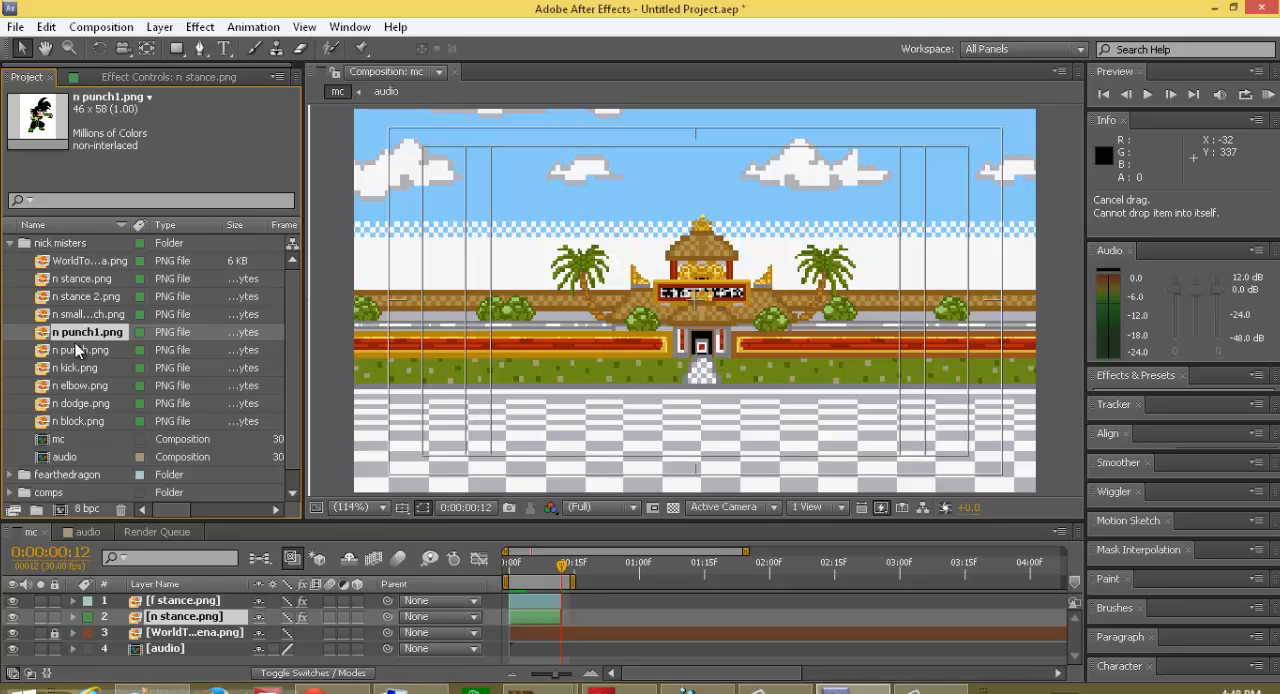
left_click(73, 357)
left_click(87, 382)
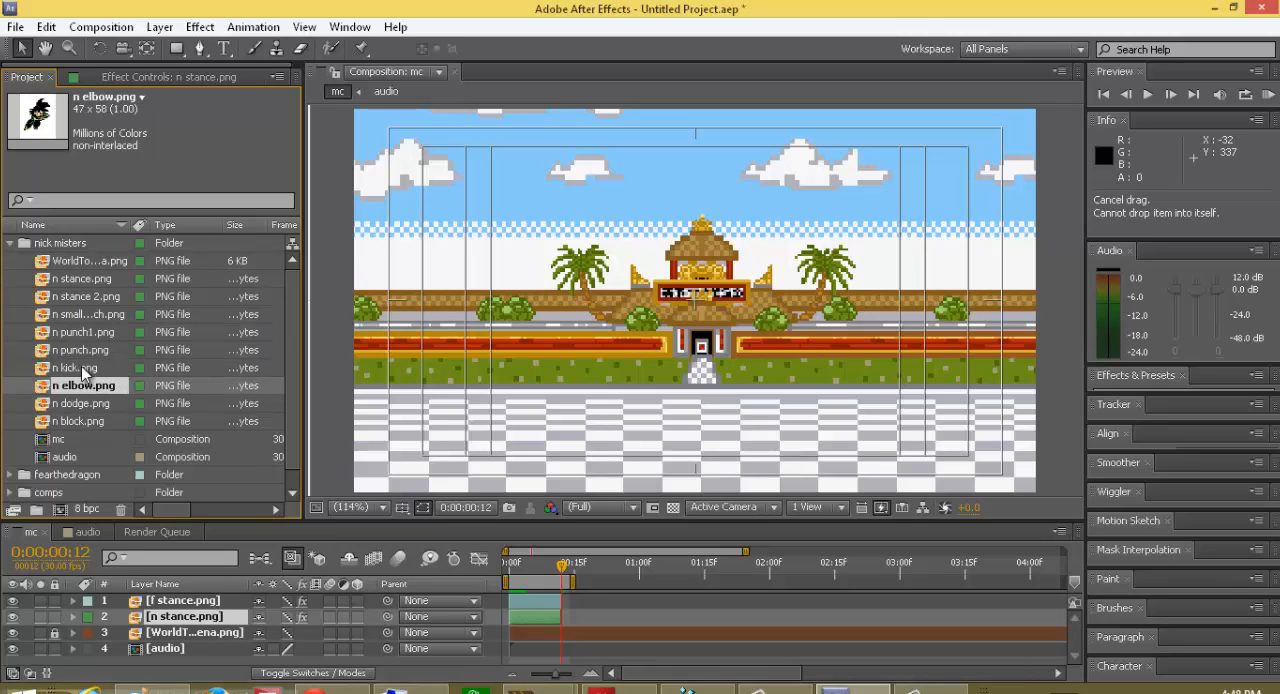
left_click(81, 366)
Step: Add n elbow.png as the uppermost layer of the mc composition starting at frame 12, and collapse the nick misters folder
left_click(75, 386)
left_click_drag(76, 382, 580, 608)
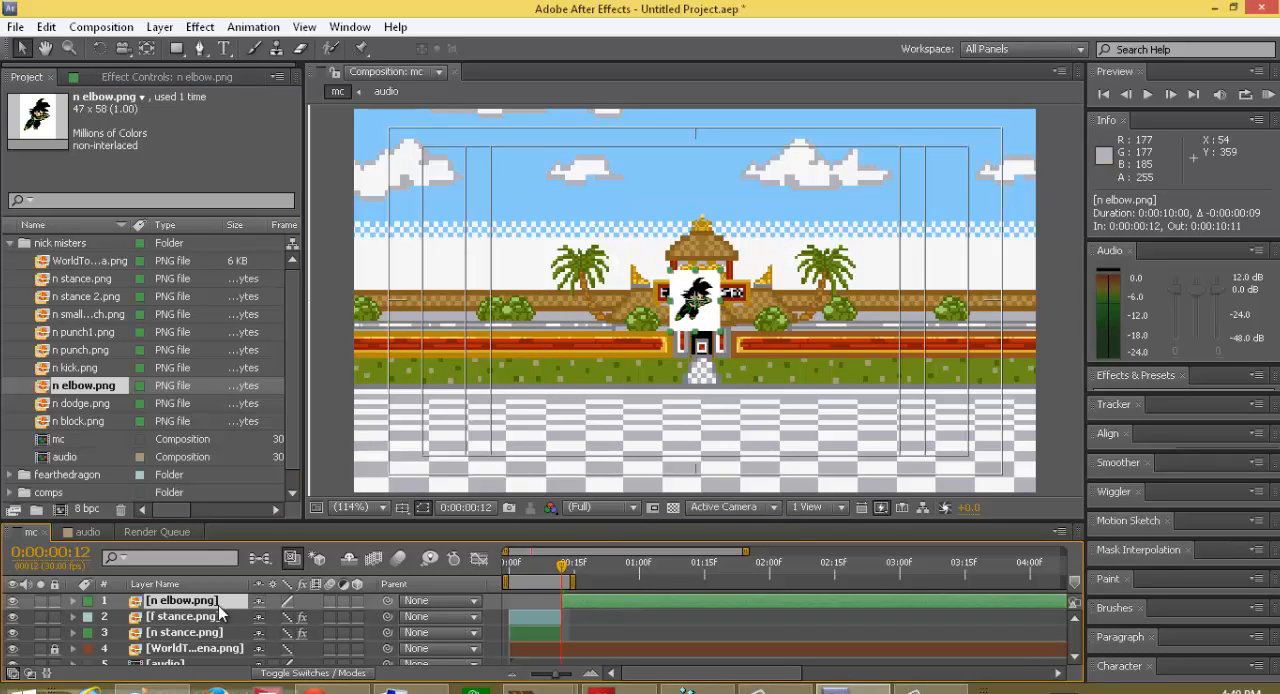
left_click(11, 243)
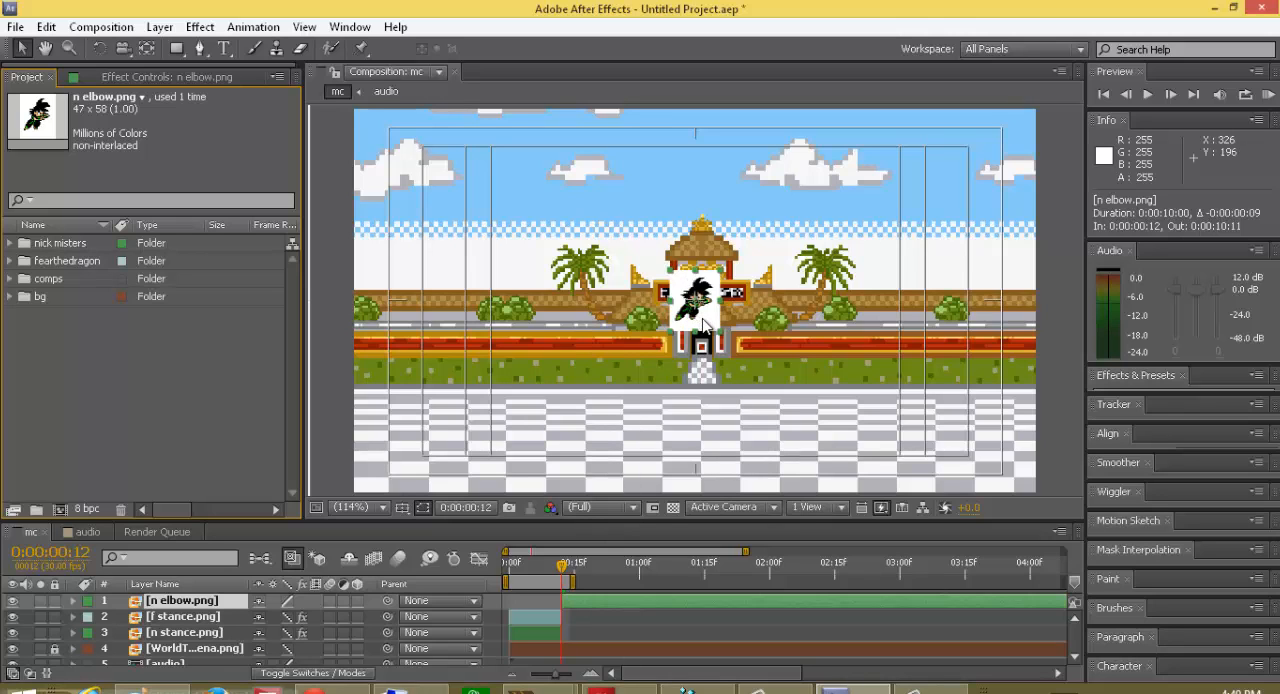
Step: Move the n elbow.png sprite to about 292.7, 218.7 and set its scale to 500%
left_click_drag(703, 322, 679, 362)
right_click(679, 362)
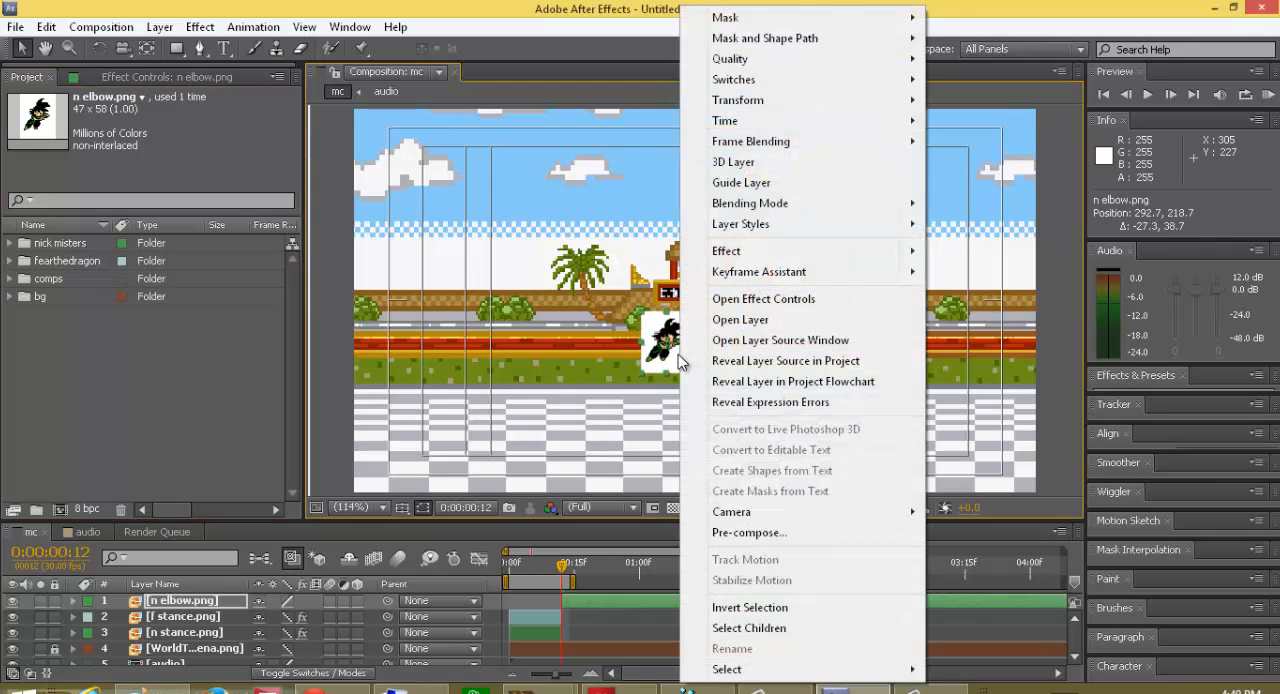
left_click(677, 358)
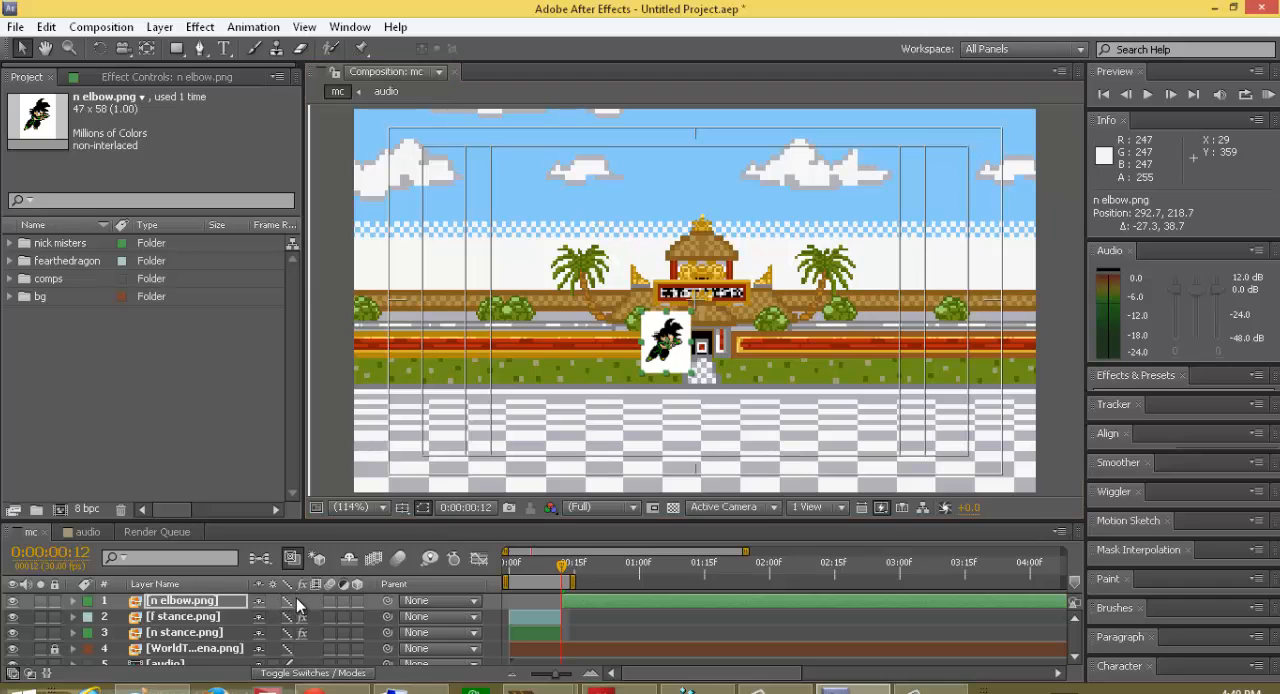
key("s")
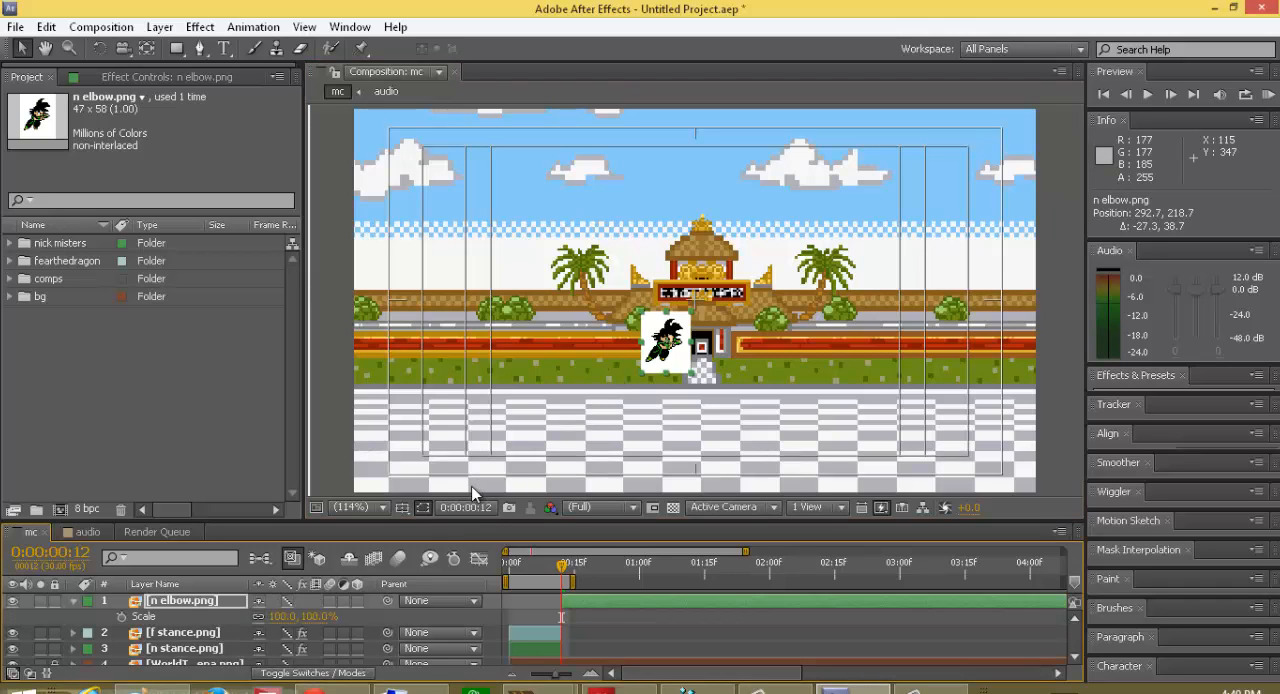
left_click(318, 616)
type("500")
key("Return")
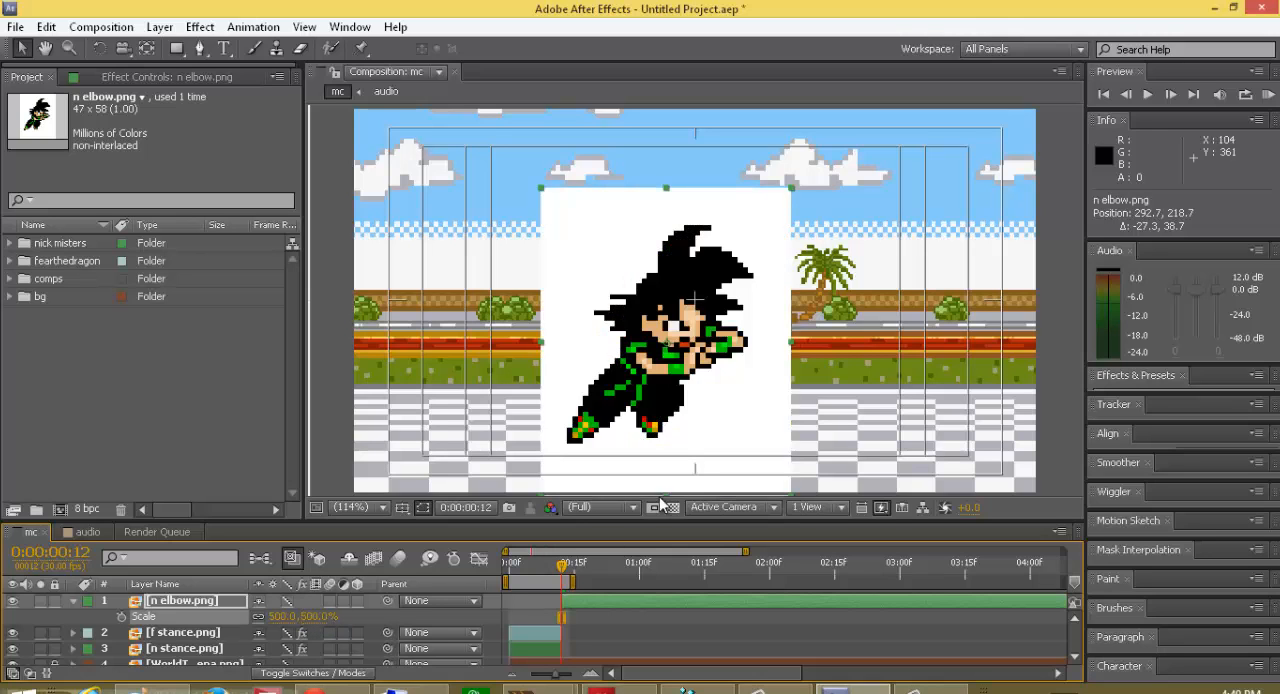
Step: Apply a Color Key effect to n elbow.png, key out its white background and collapse the layer
left_click(199, 27)
left_click(218, 64)
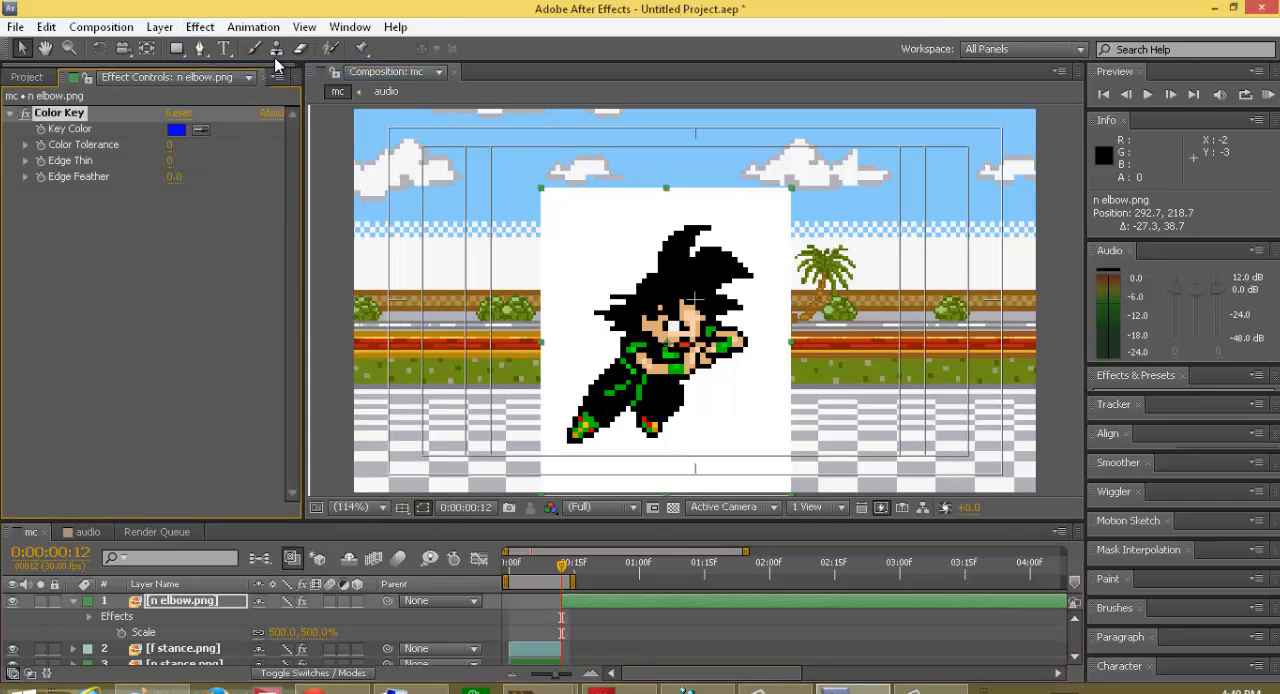
left_click(199, 27)
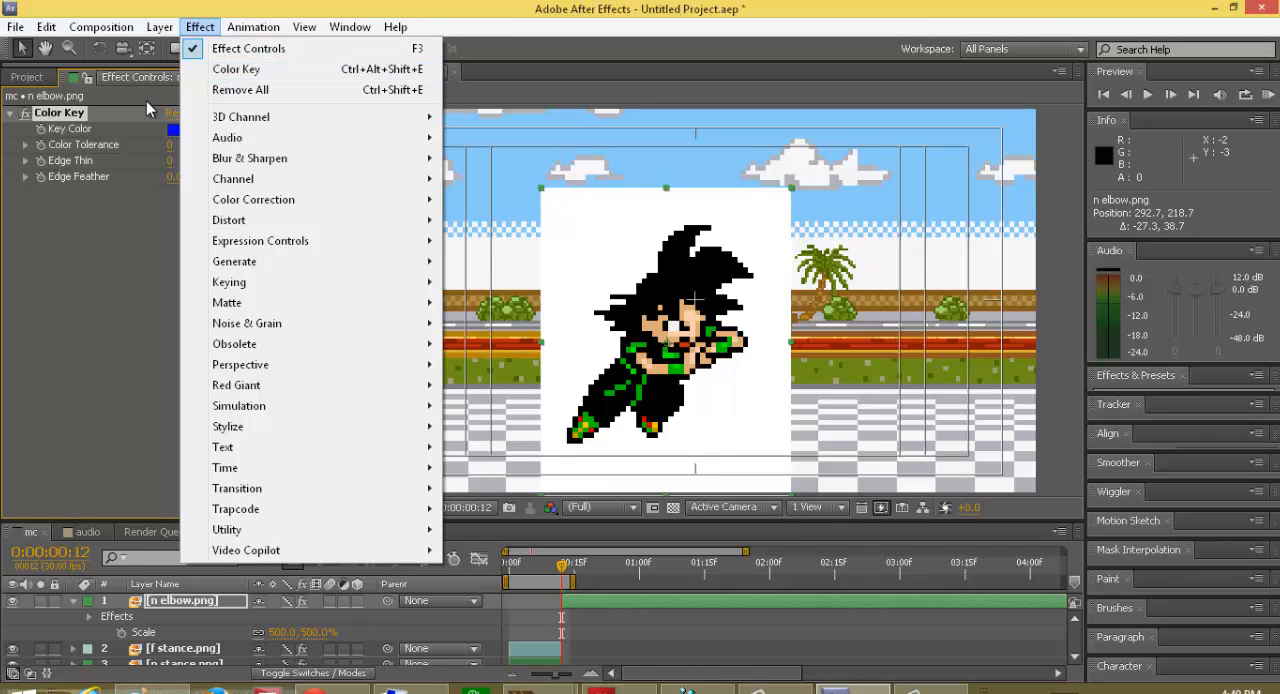
left_click(73, 248)
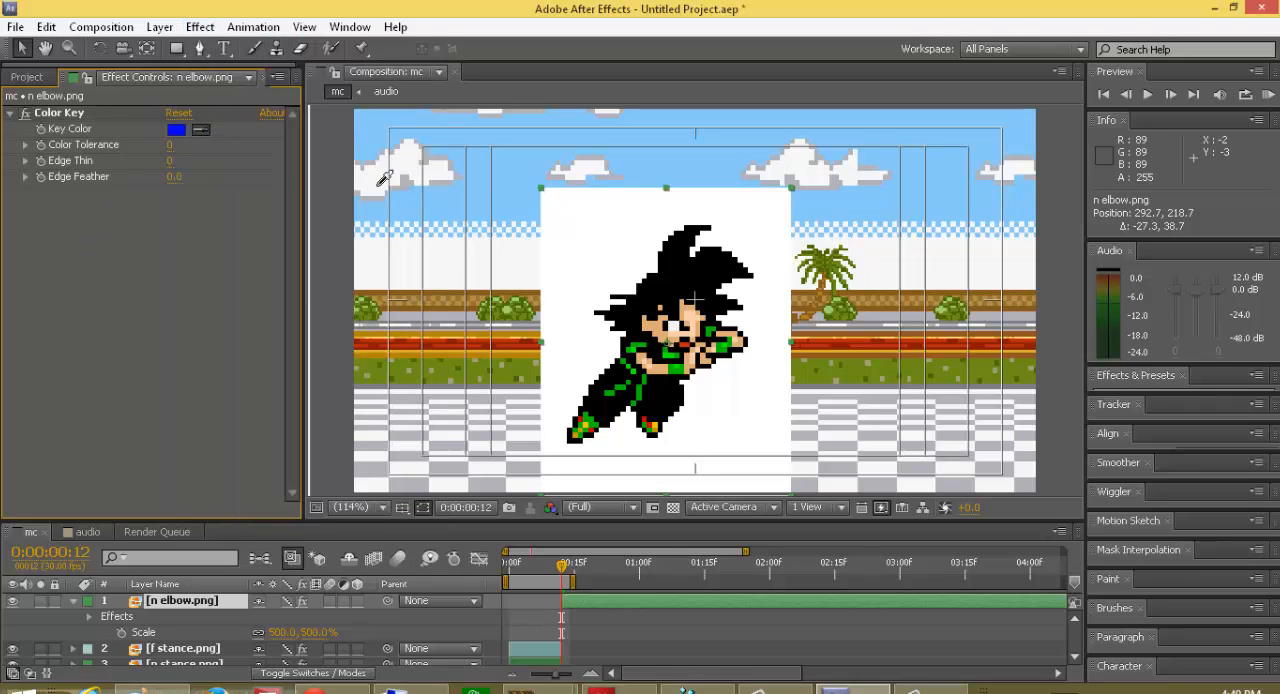
left_click(585, 265)
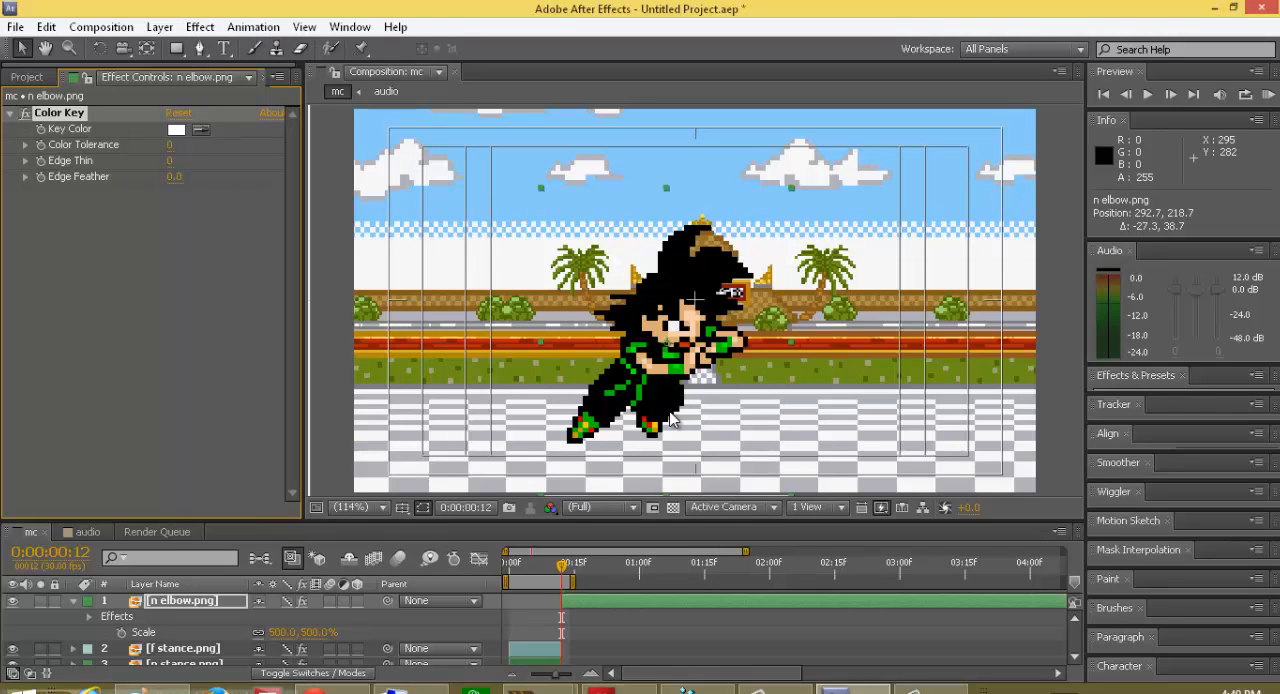
left_click(72, 601)
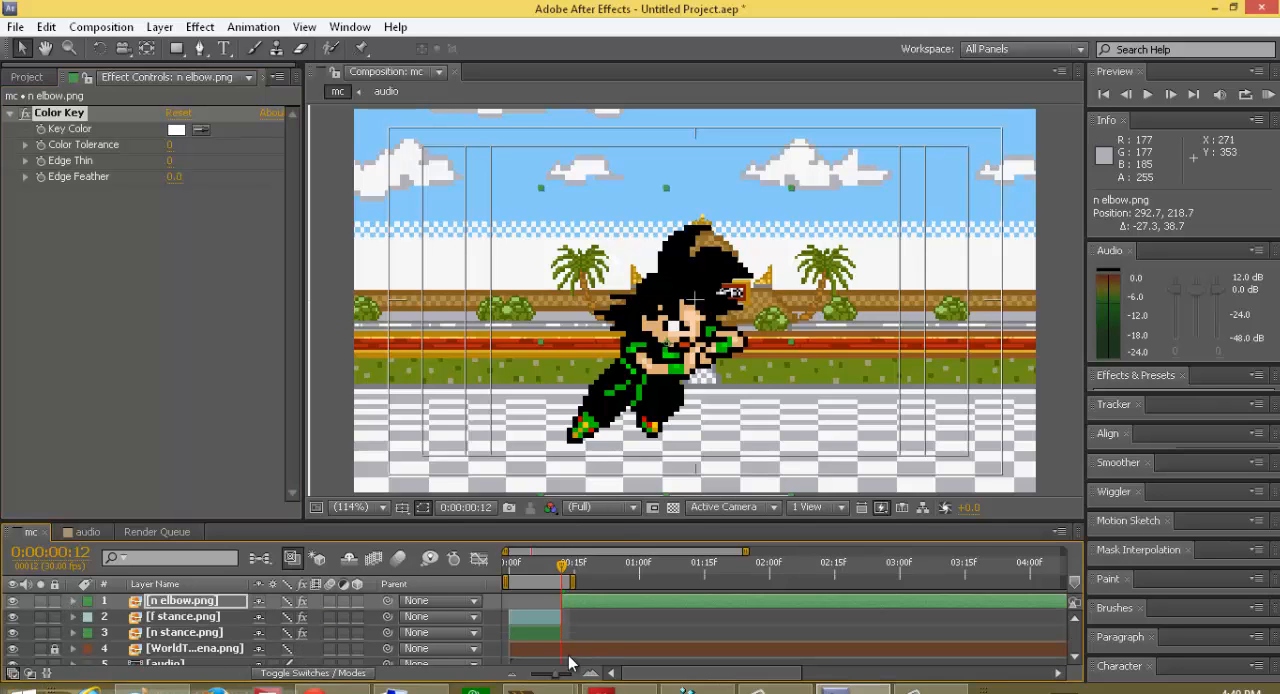
Step: Start n elbow.png at frame 10 and keyframe its position at frame 11 over the standing black-haired fighter, at about 199.4, 229.3
left_click_drag(570, 600, 557, 573)
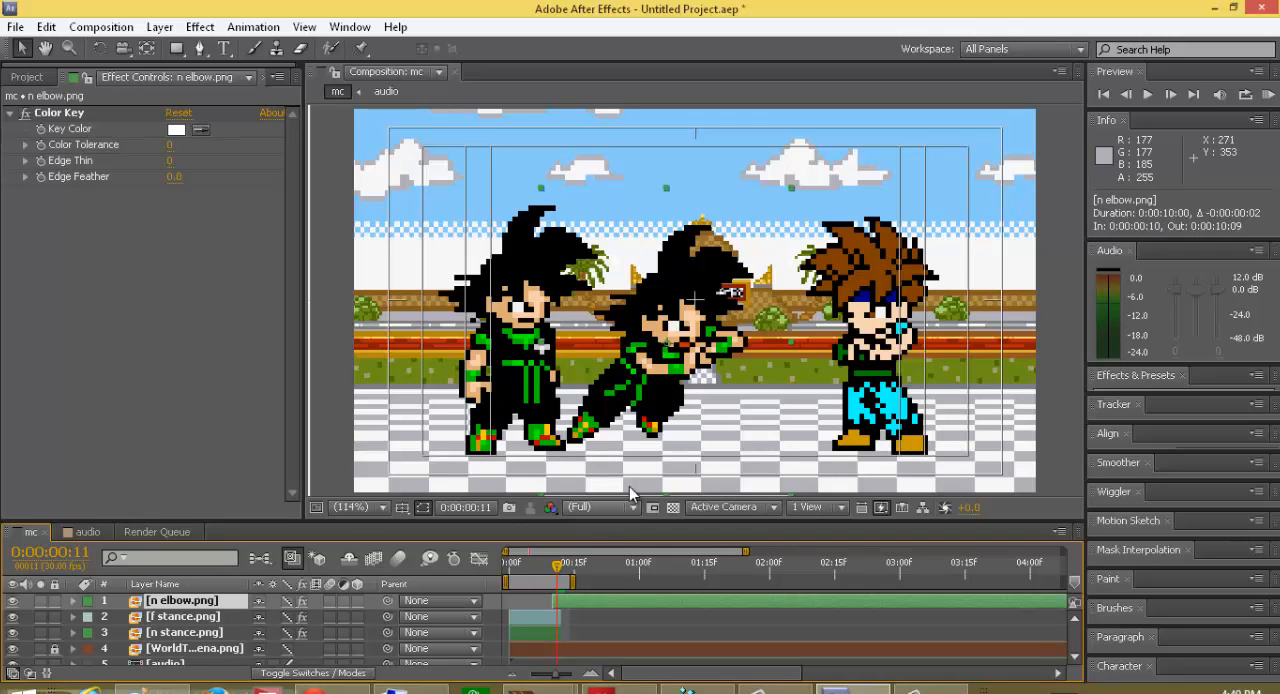
left_click_drag(651, 385, 560, 396)
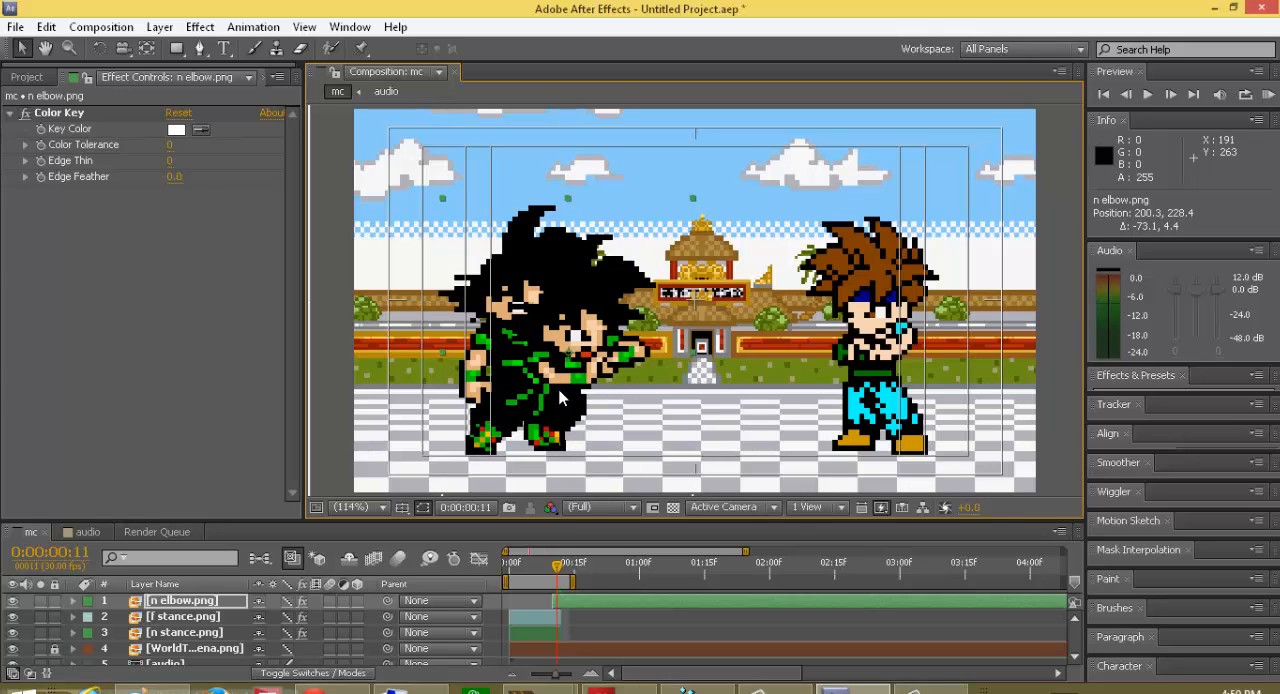
key("alt+shift+p")
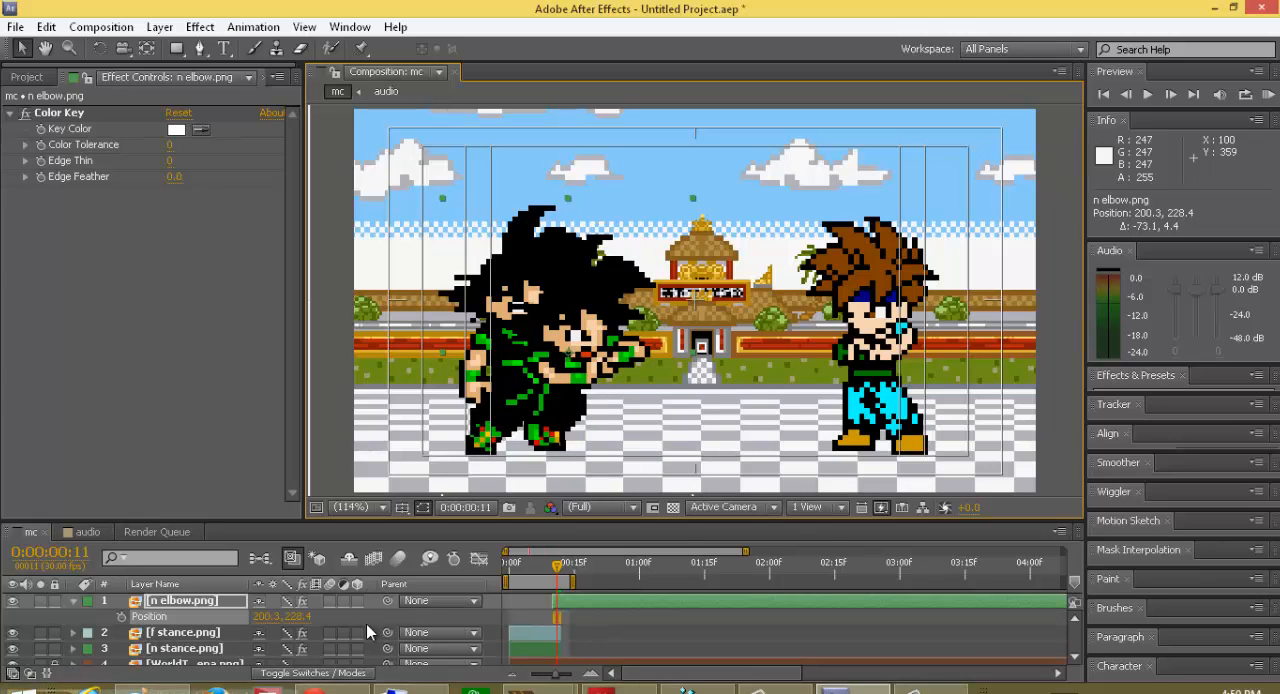
left_click(120, 617)
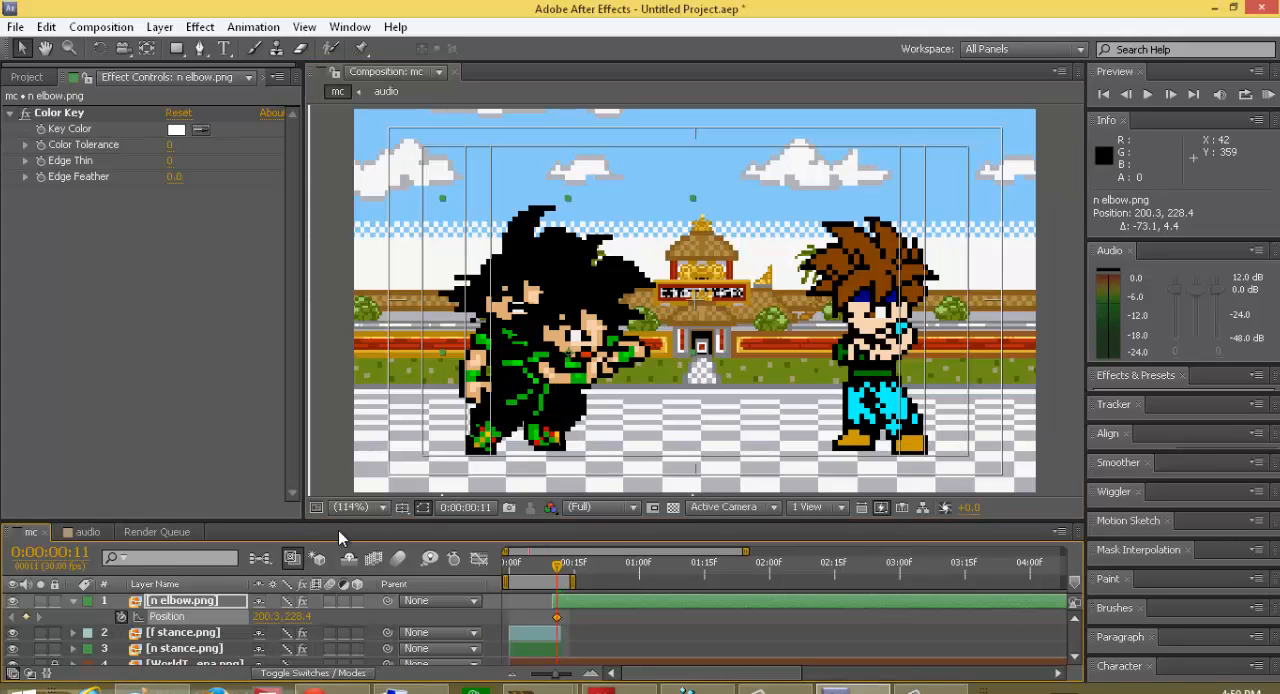
mouse_move(549, 390)
left_mouse_down()
mouse_move(590, 392)
mouse_move(595, 405)
mouse_move(548, 391)
left_mouse_up()
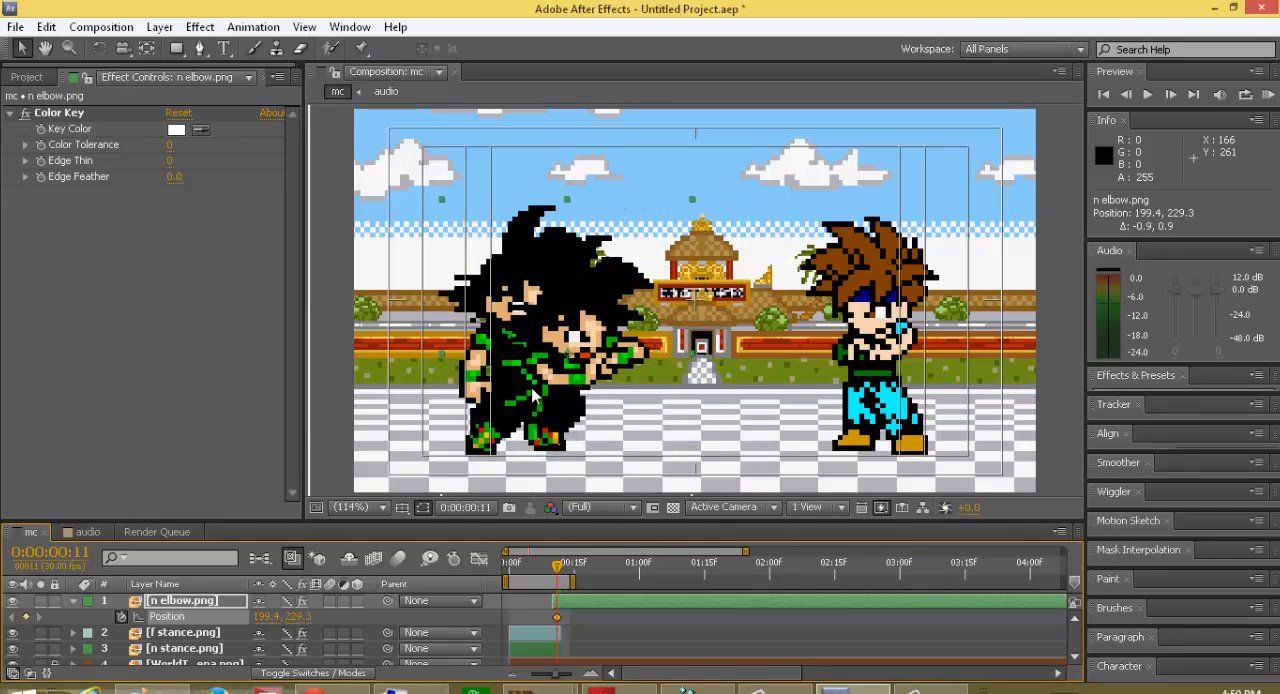
Step: Add an n elbow.png position keyframe at frame 14 and move the frame 11 position toward the opponent, to about 284.8, 229.3
left_click(559, 572)
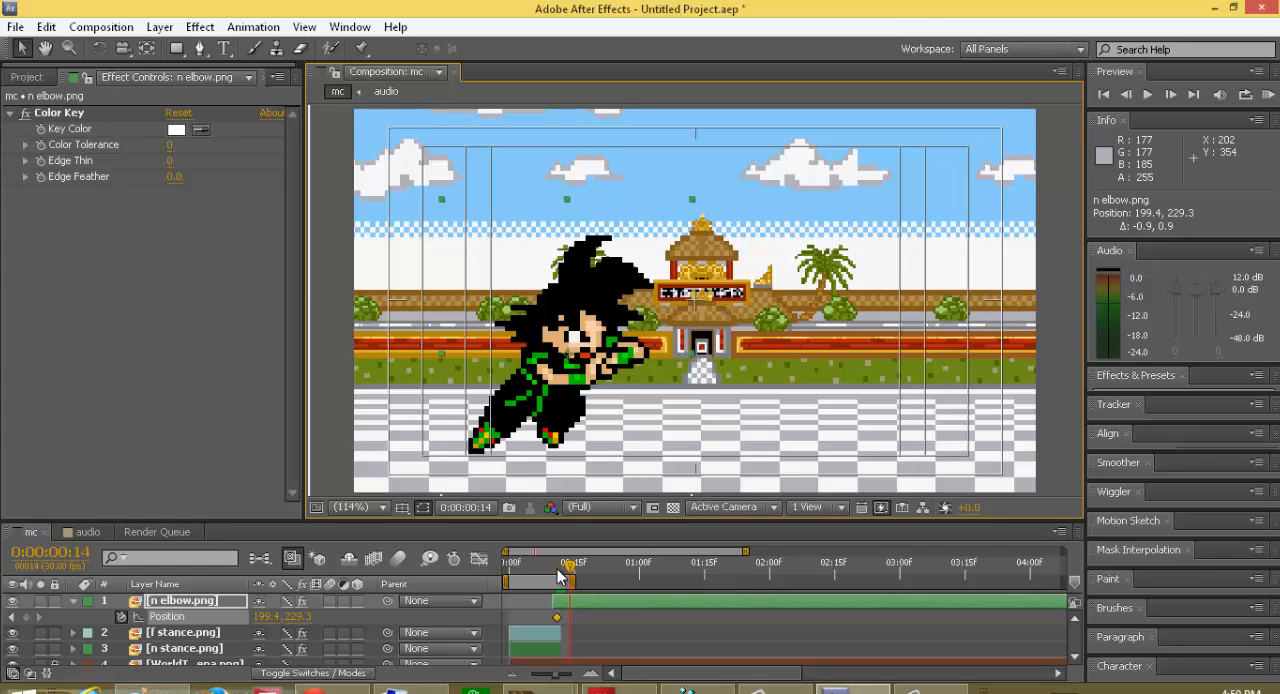
left_click(26, 617)
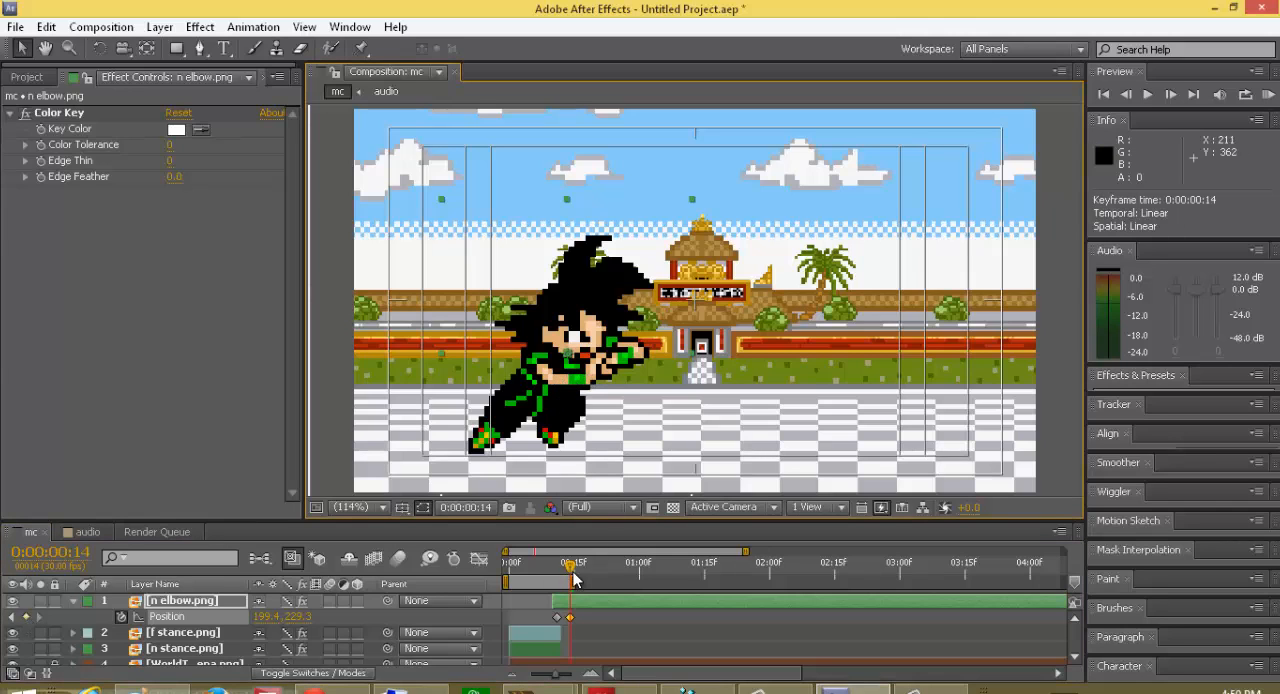
left_click_drag(568, 570, 557, 570)
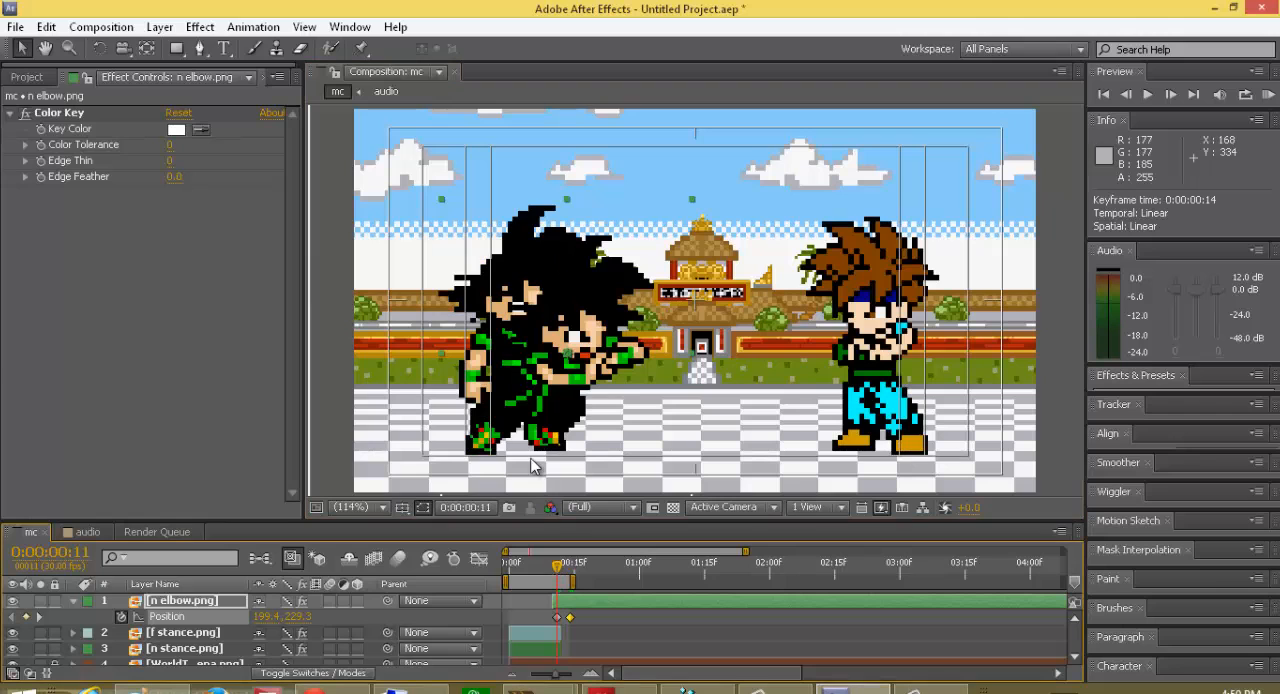
mouse_move(517, 400)
left_mouse_down()
mouse_move(535, 402)
mouse_move(519, 399)
left_mouse_up()
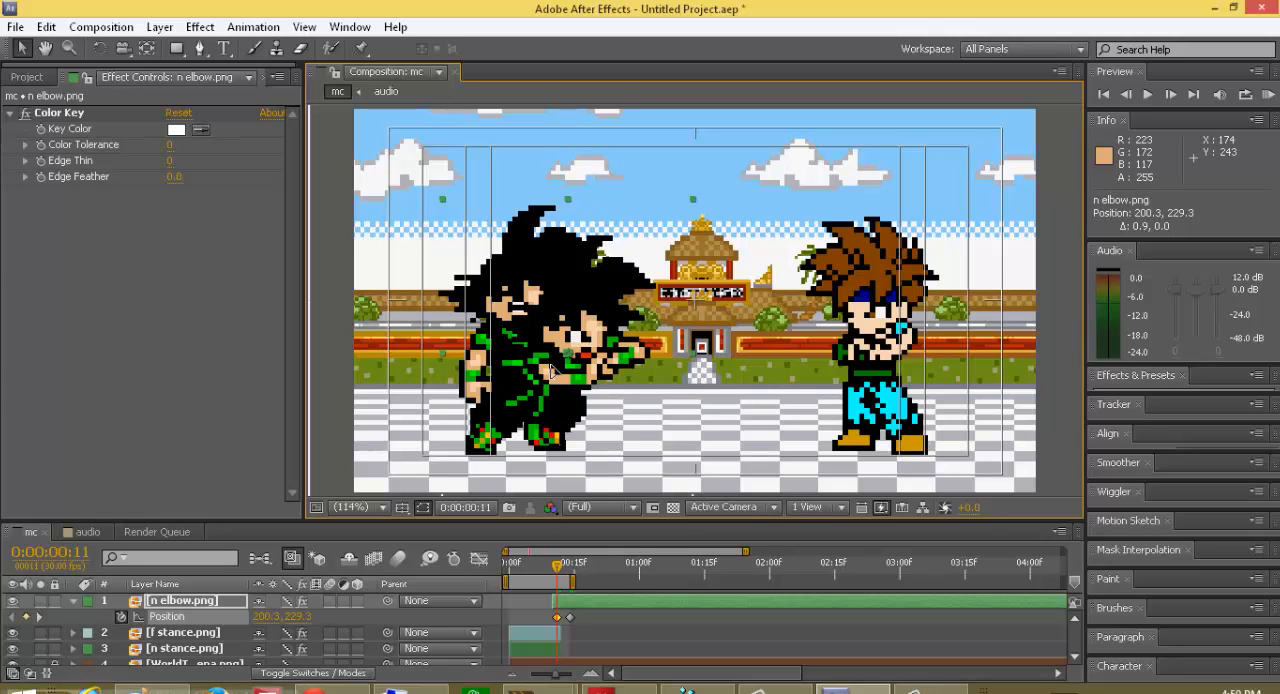
left_click_drag(552, 369, 657, 388)
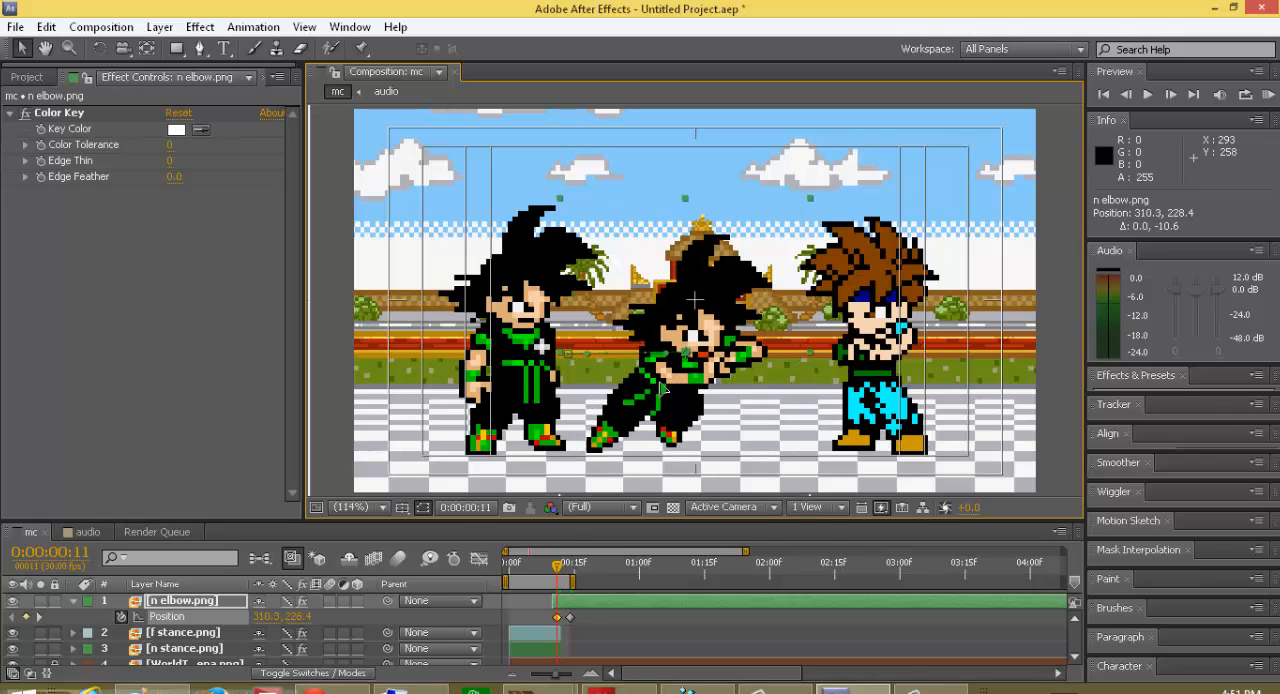
left_click_drag(610, 389, 643, 387)
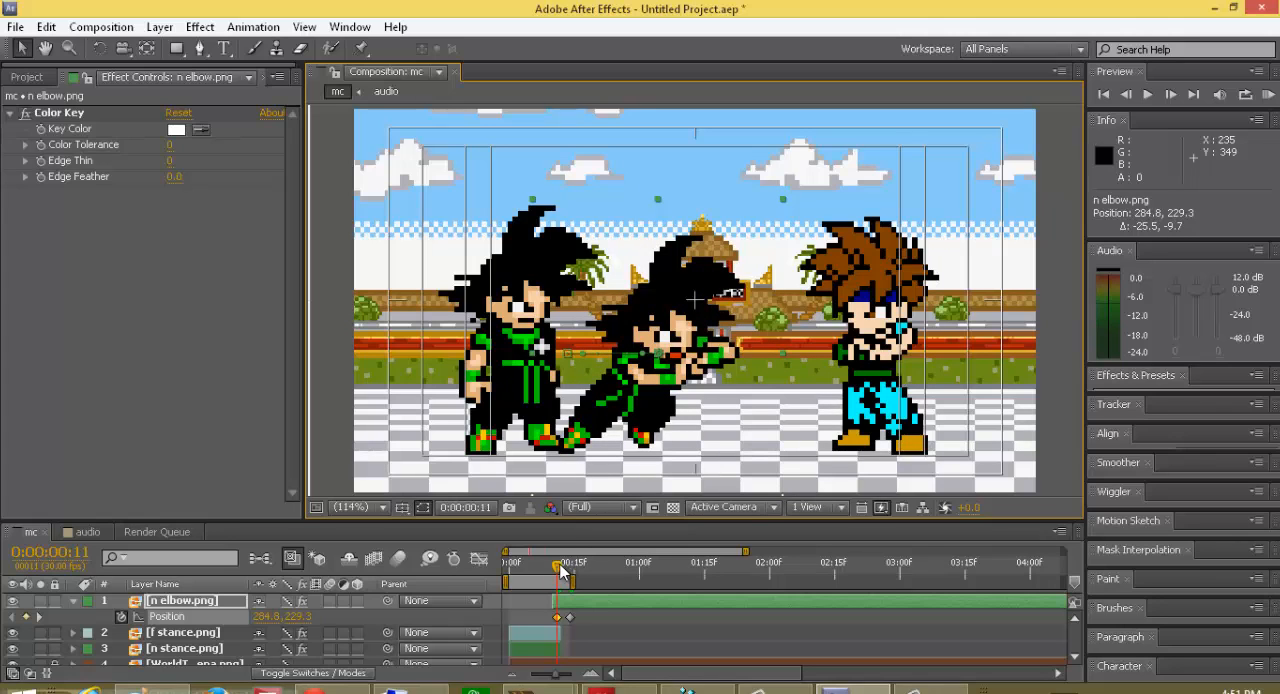
Step: Shift the n elbow.png layer with its position keyframes to start at frame 12, and go to frame 13
mouse_move(557, 572)
left_mouse_down()
mouse_move(577, 583)
mouse_move(565, 592)
left_mouse_up()
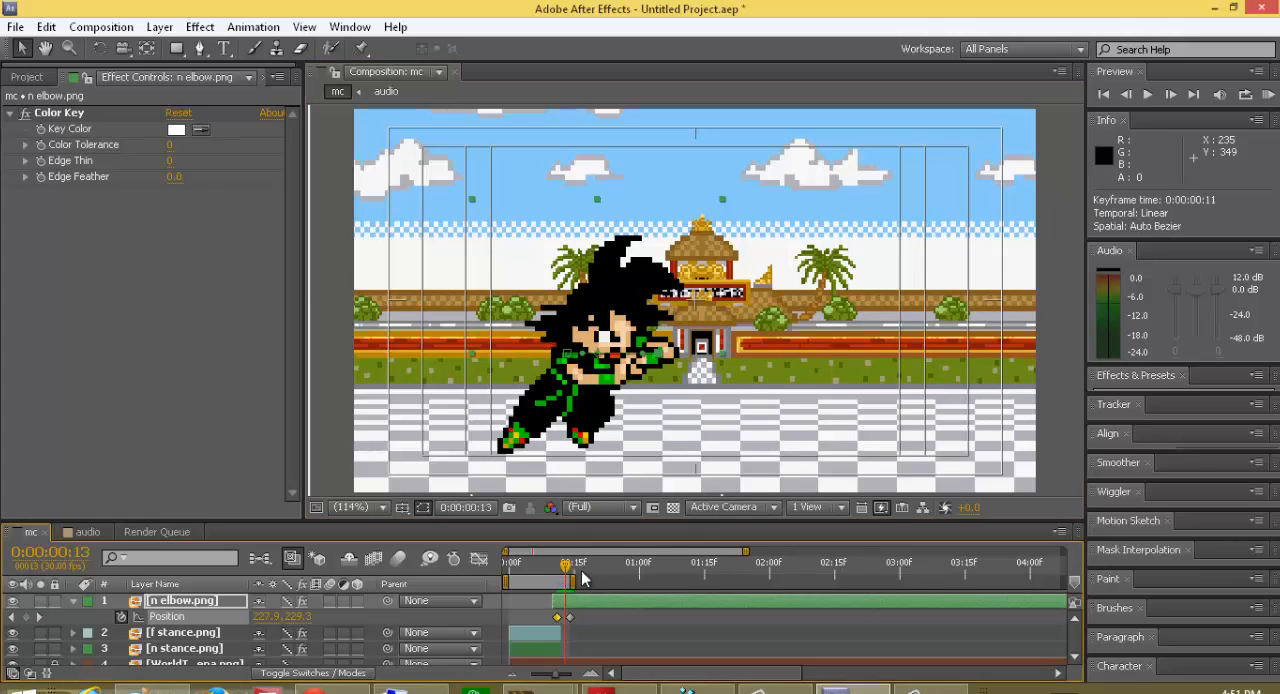
left_click_drag(566, 567, 582, 602)
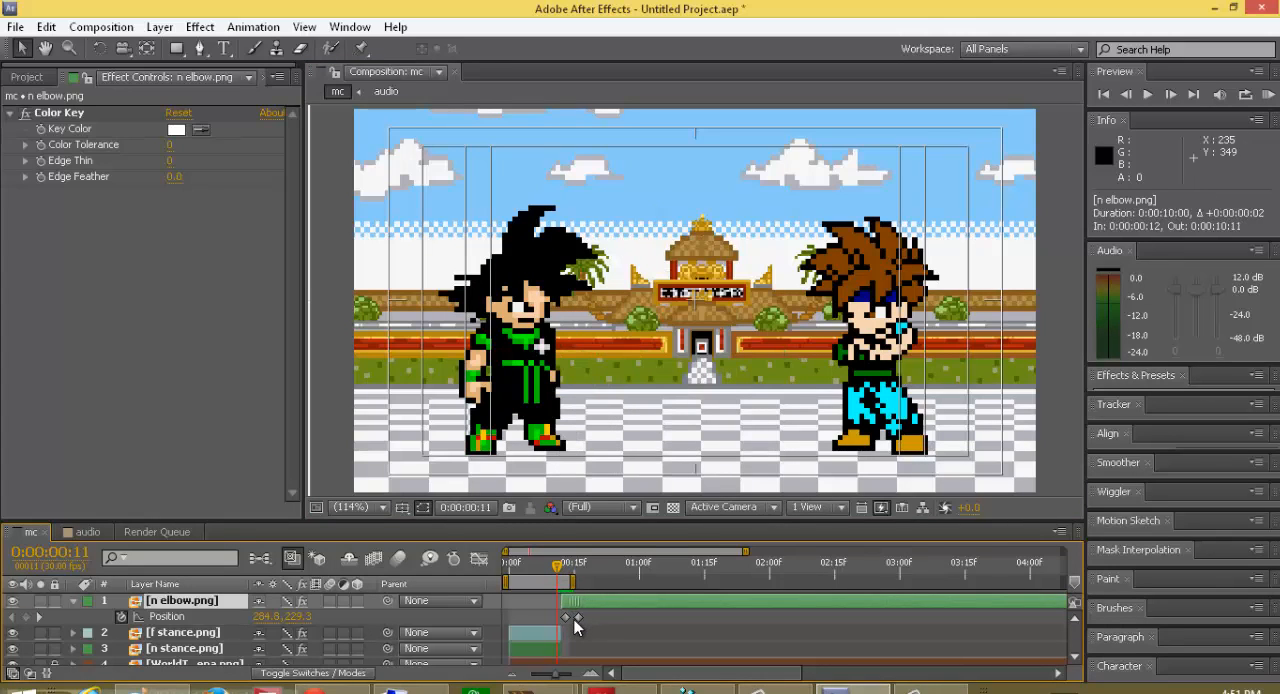
key("Page_Down")
key("Page_Up")
left_click_drag(560, 568, 568, 580)
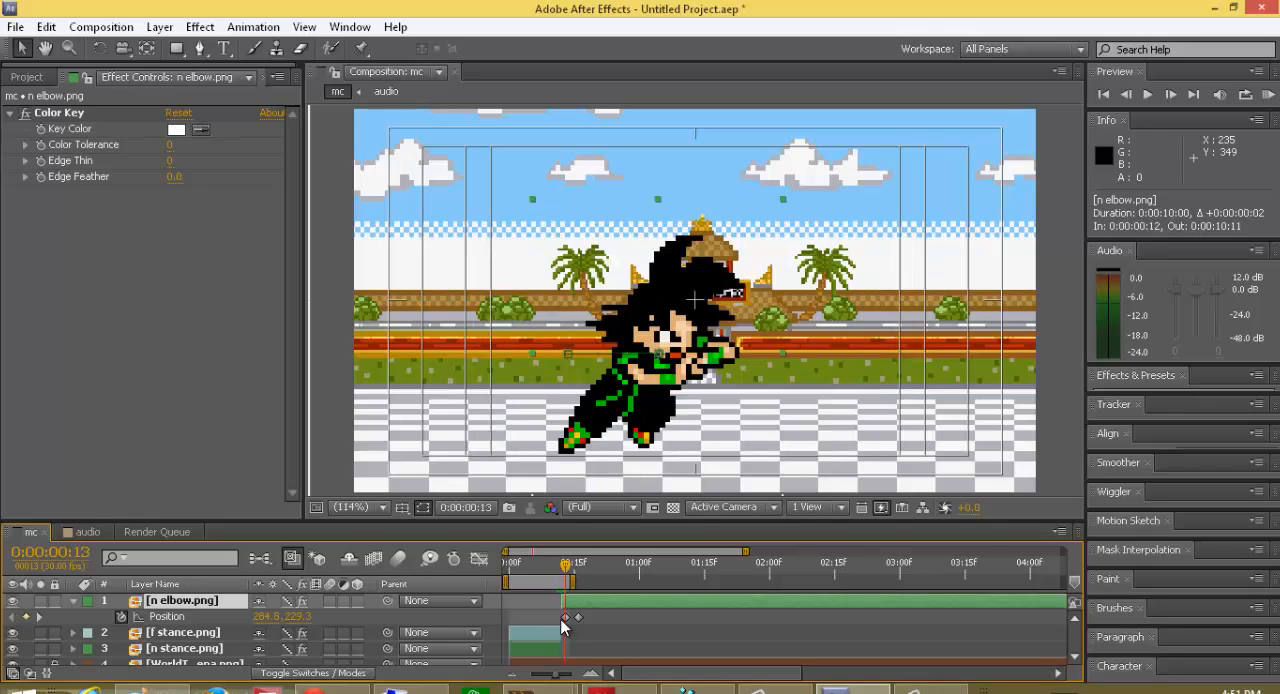
Step: Delete the n elbow.png position keyframes at frames 13 and 16, leaving the layer without position animation
left_click(565, 618)
key("shift+Left")
key("shift+Left")
key("shift+Left")
key("shift+Left")
key("shift+Left")
key("shift+Left")
key("shift+Left")
key("shift+Left")
key("shift+Left")
key("shift+Left")
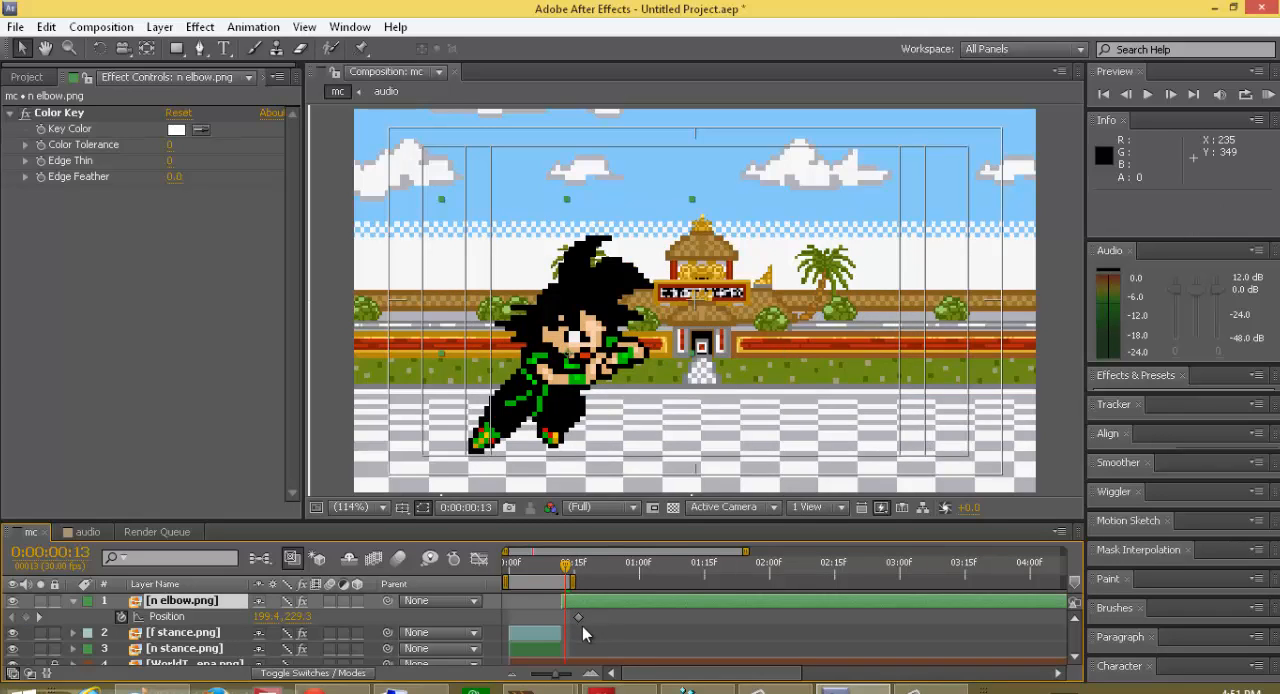
left_click(580, 618)
key("Delete")
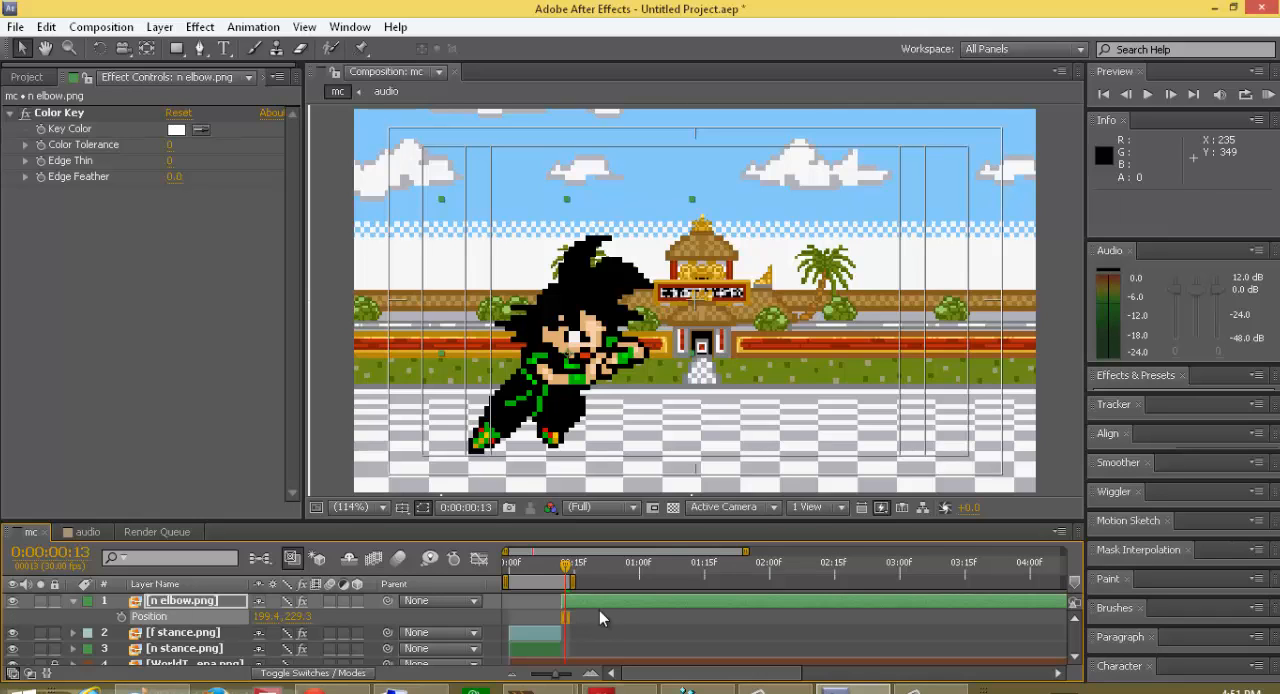
Step: Keyframe n elbow.png's position at frame 16, add a frame 13 keyframe moved toward the opponent to about 263.7, 229.3, and preview the motion
left_click_drag(567, 586, 578, 566)
left_click(121, 617)
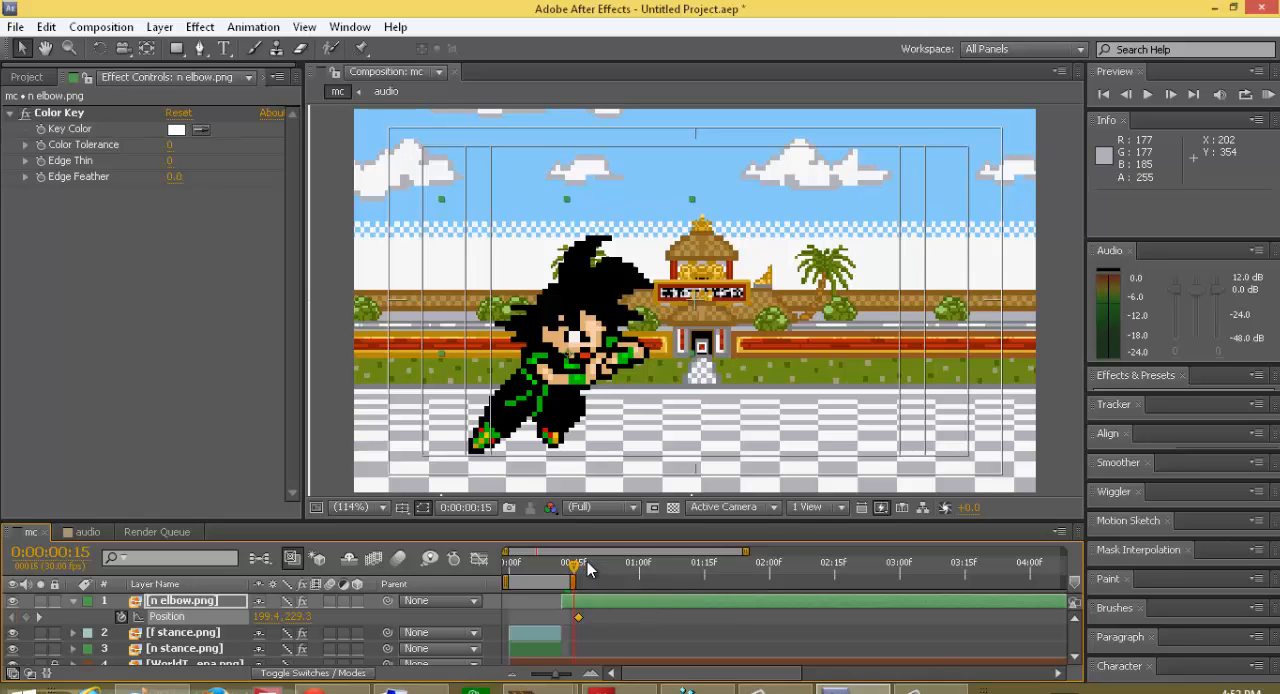
key("Page_Up")
key("Page_Up")
key("Page_Up")
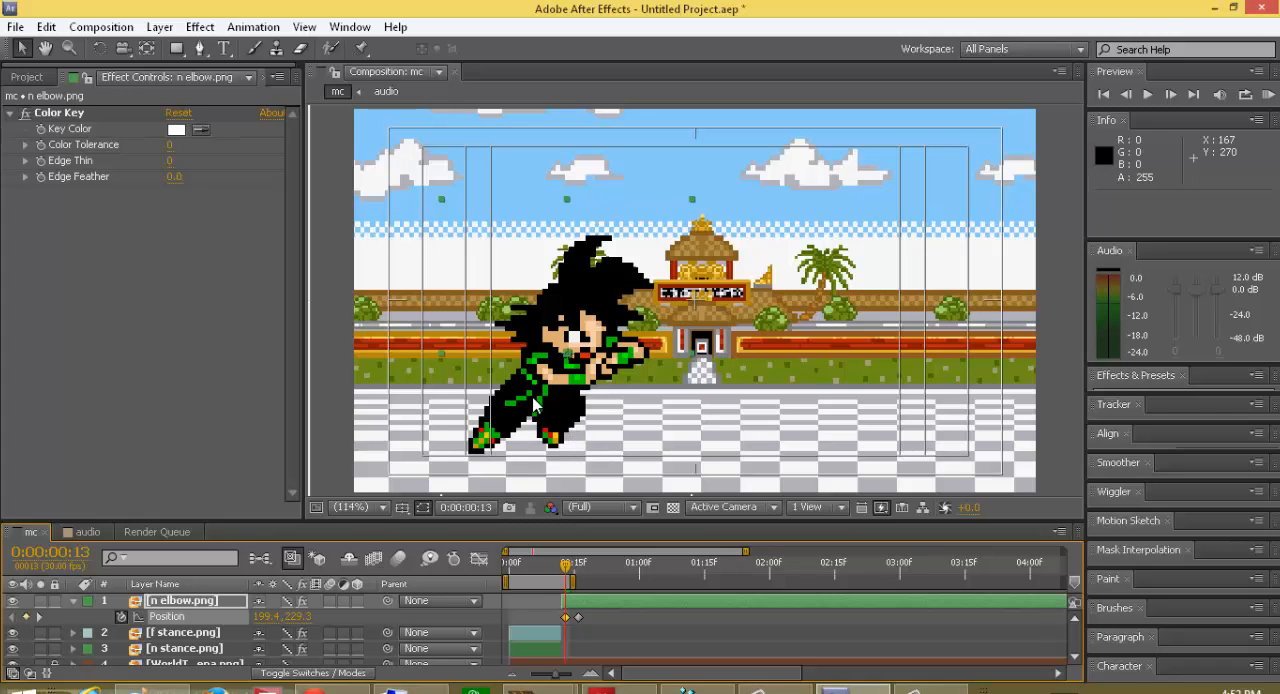
left_click(559, 381)
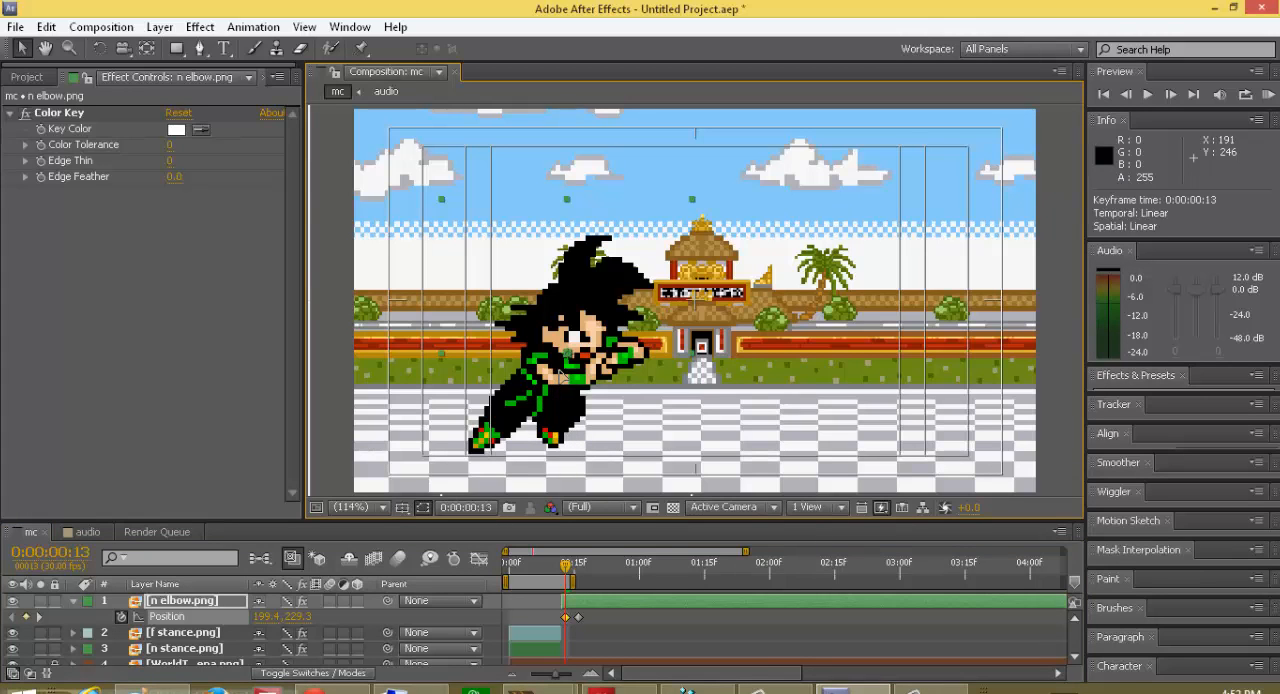
left_click_drag(559, 379, 626, 383)
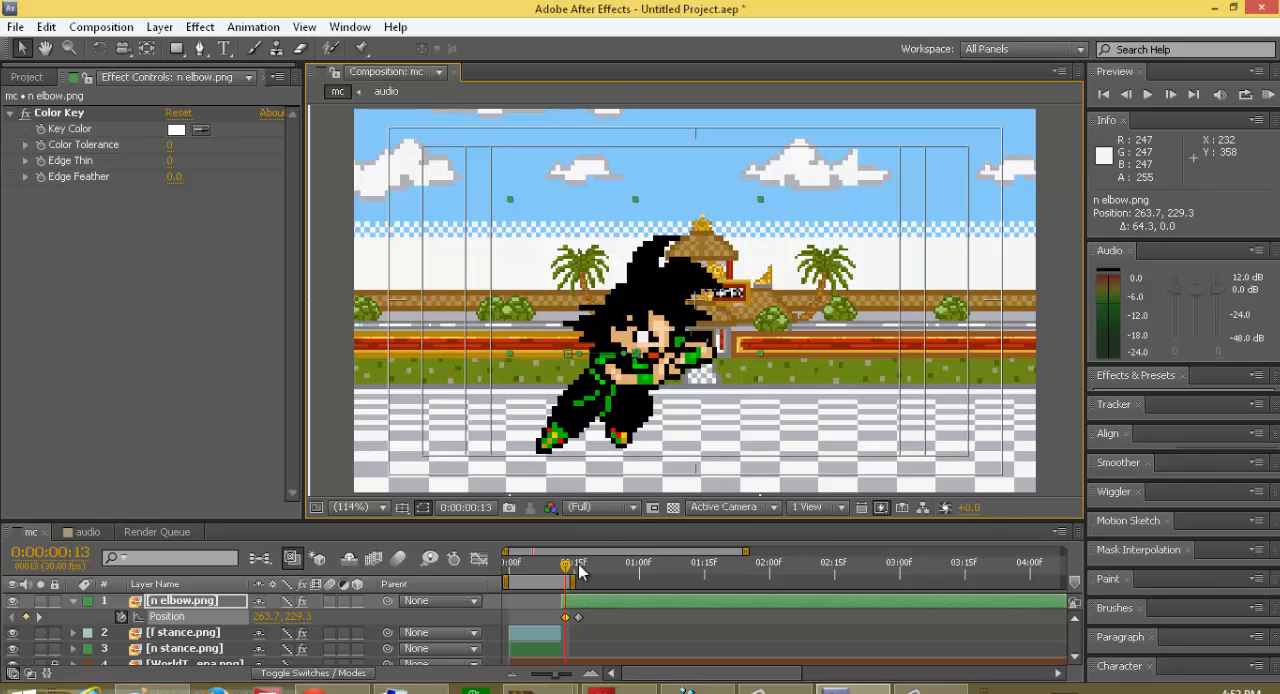
left_click_drag(570, 568, 573, 597)
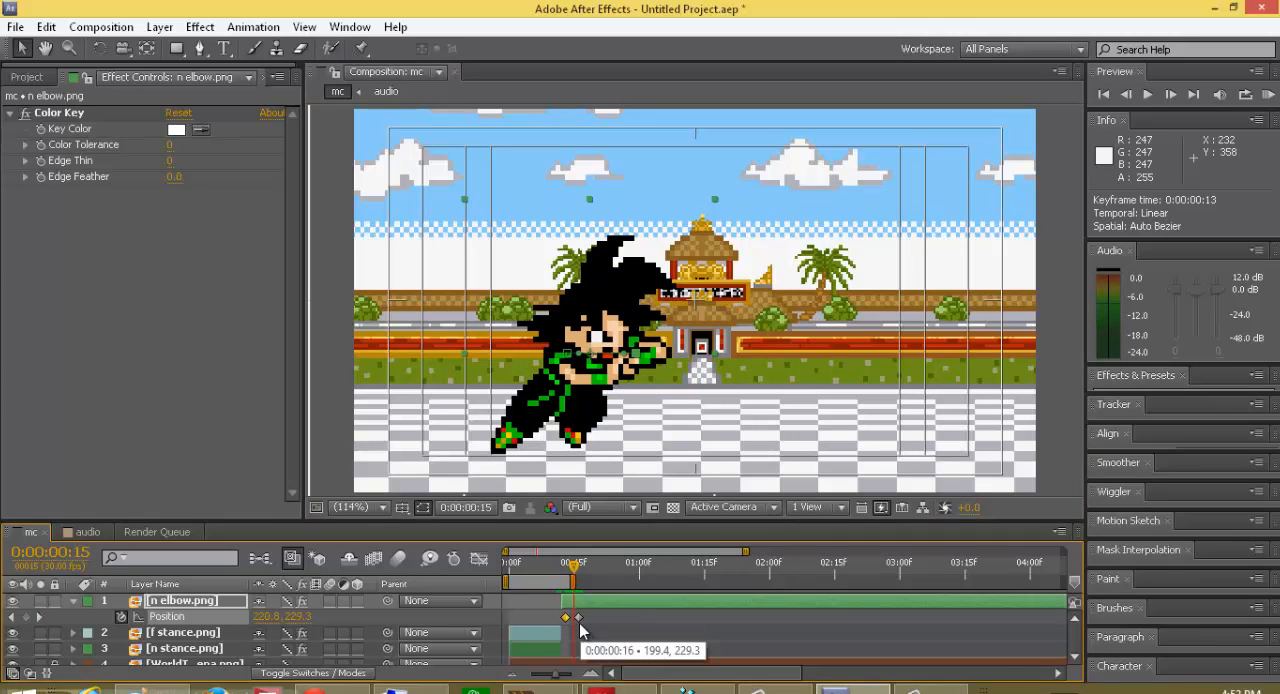
Step: Remove the n elbow.png position keyframes at frames 13 and 16
key("Delete")
left_click(579, 619)
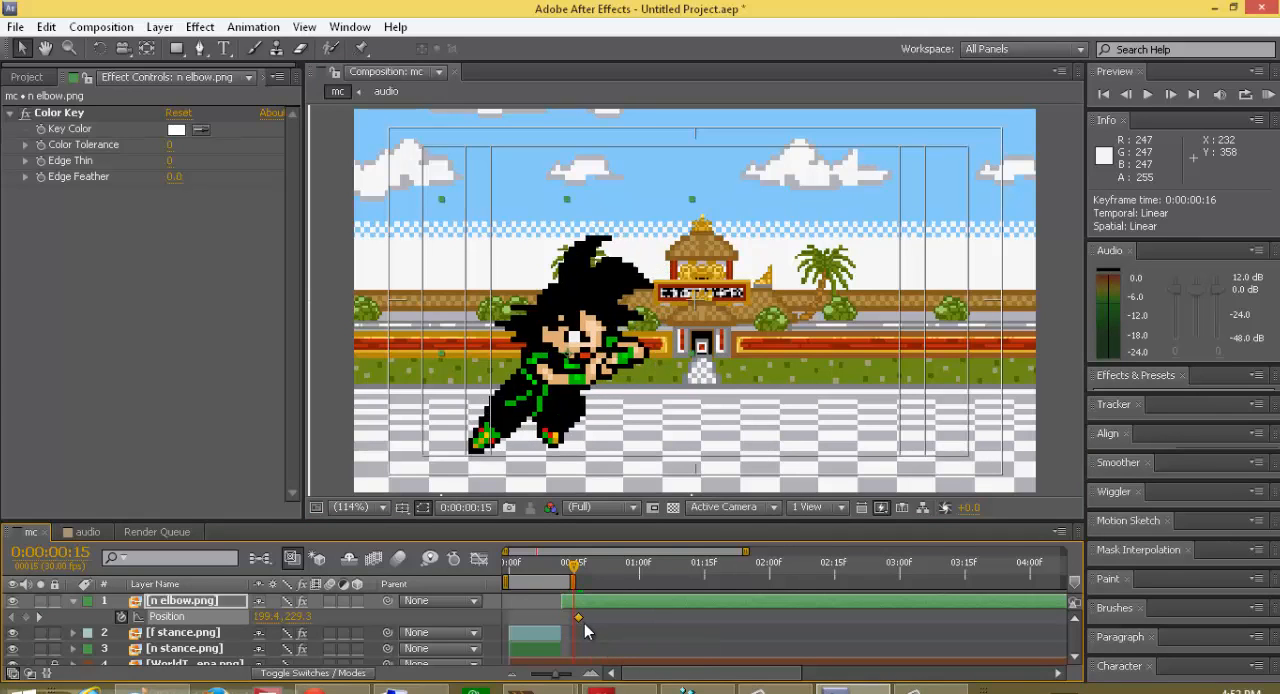
key("Delete")
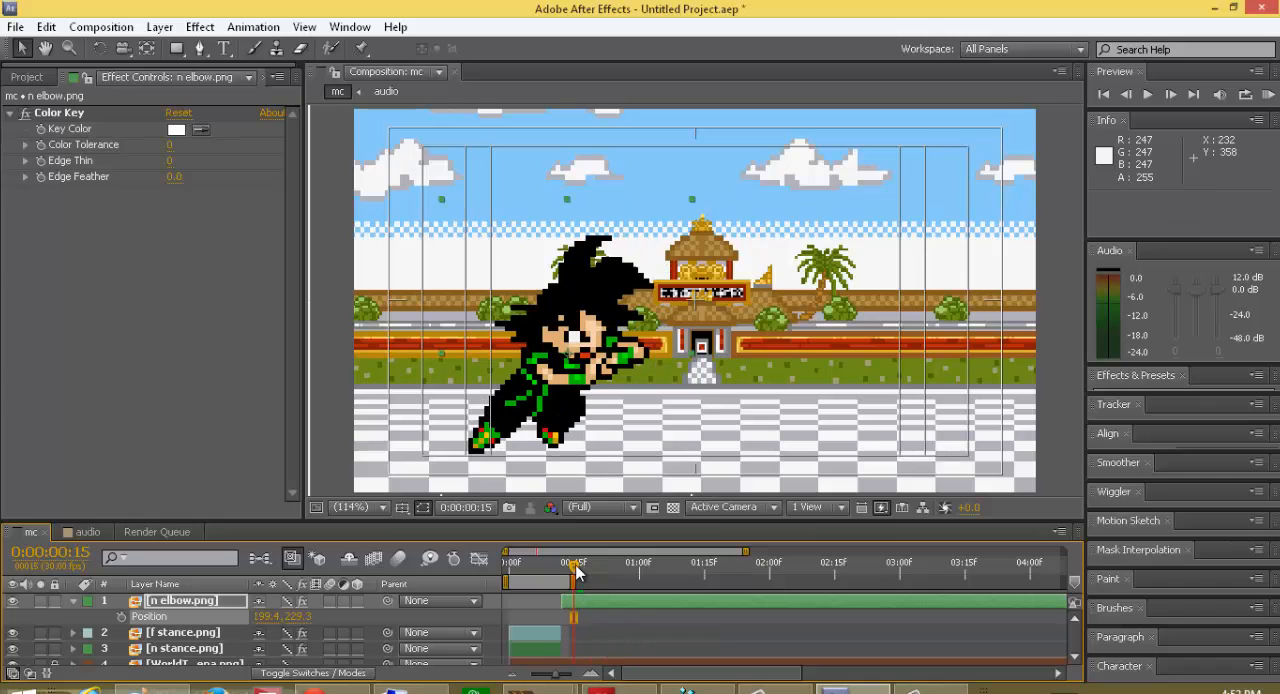
Step: Keyframe n elbow.png's position at frames 12 and 15 and move the frame 12 position toward the opponent, to about 266.3, 230.3
left_click_drag(572, 569, 564, 580)
left_click(121, 616)
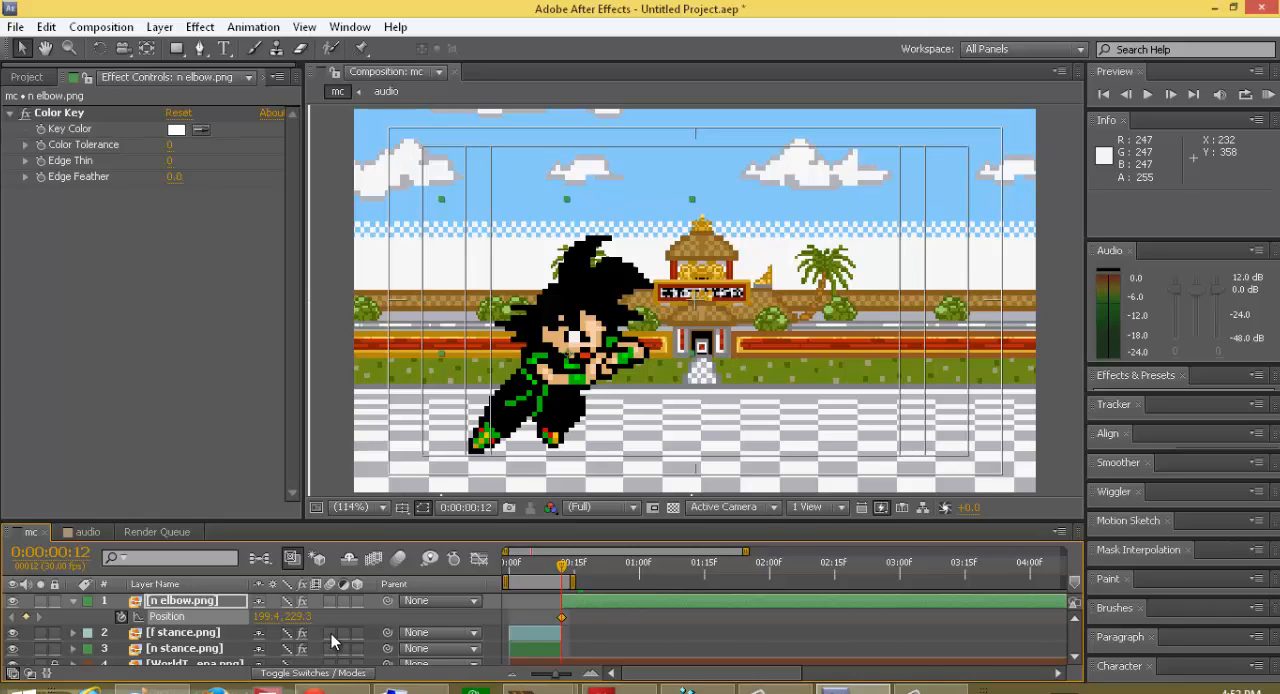
mouse_move(561, 572)
left_mouse_down()
mouse_move(574, 580)
mouse_move(560, 587)
left_mouse_up()
key("Page_Down")
key("Page_Down")
key("Page_Down")
left_click(27, 618)
left_click_drag(572, 570, 560, 583)
left_click_drag(290, 617, 296, 630)
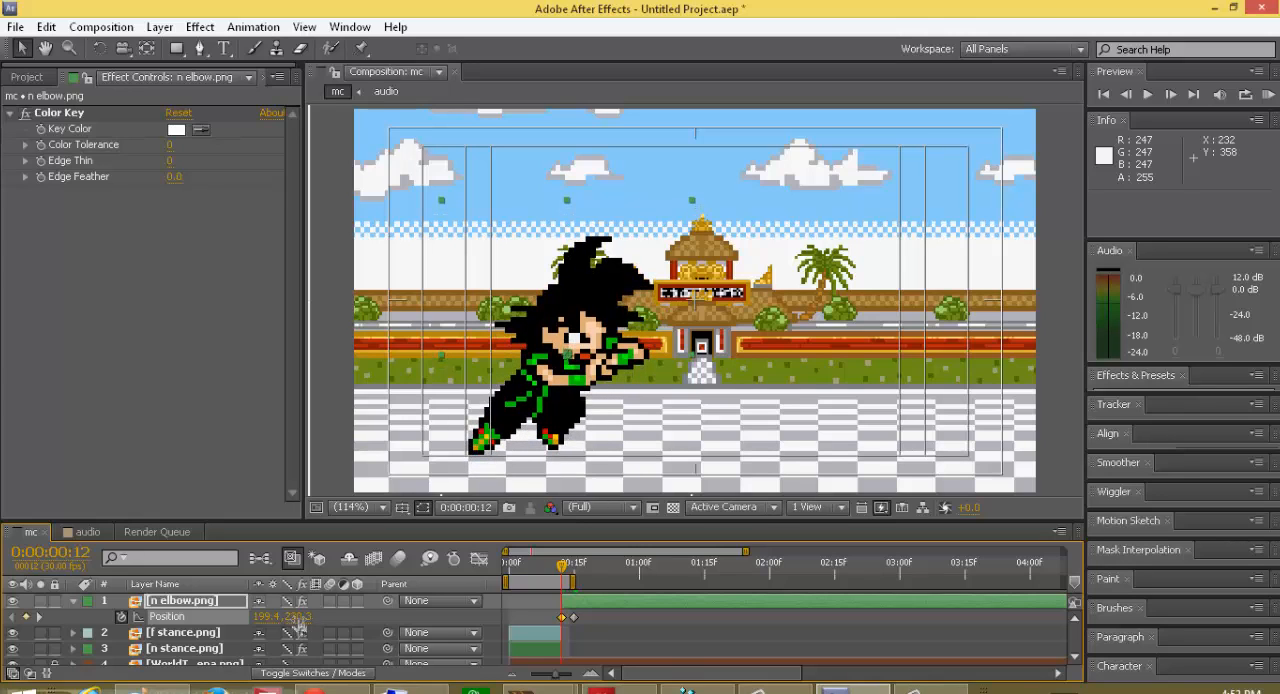
left_click_drag(552, 386, 618, 397)
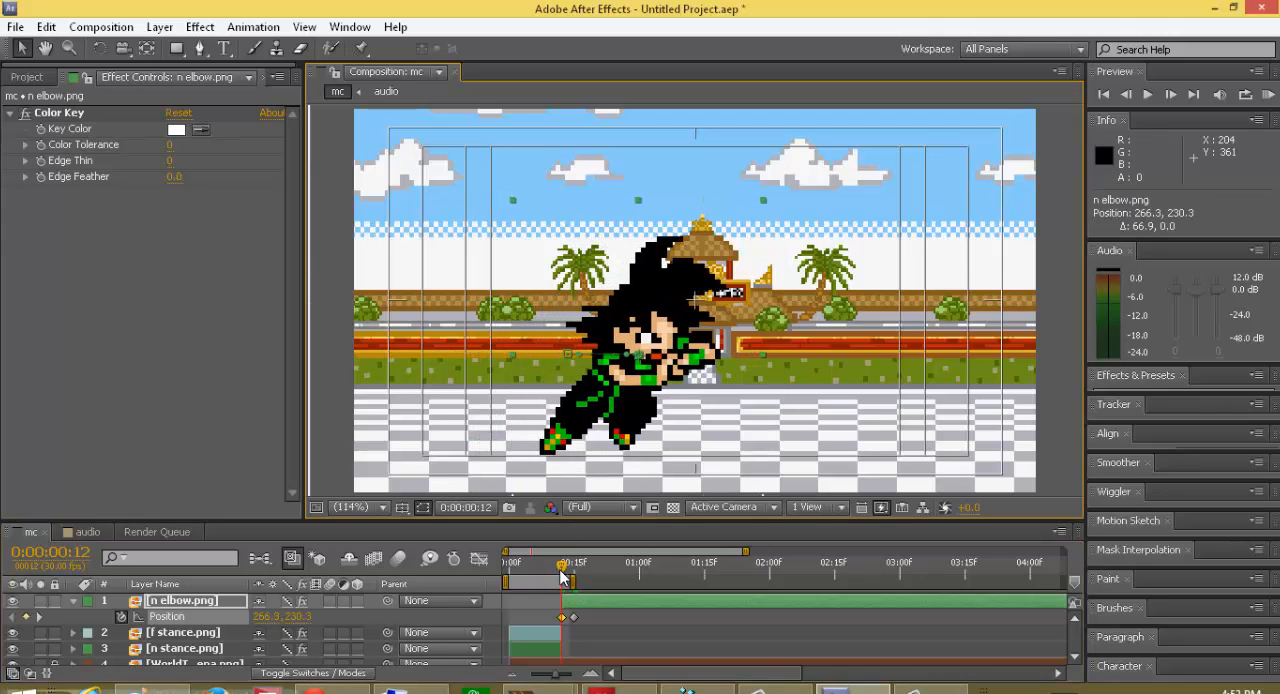
left_click_drag(561, 571, 560, 610)
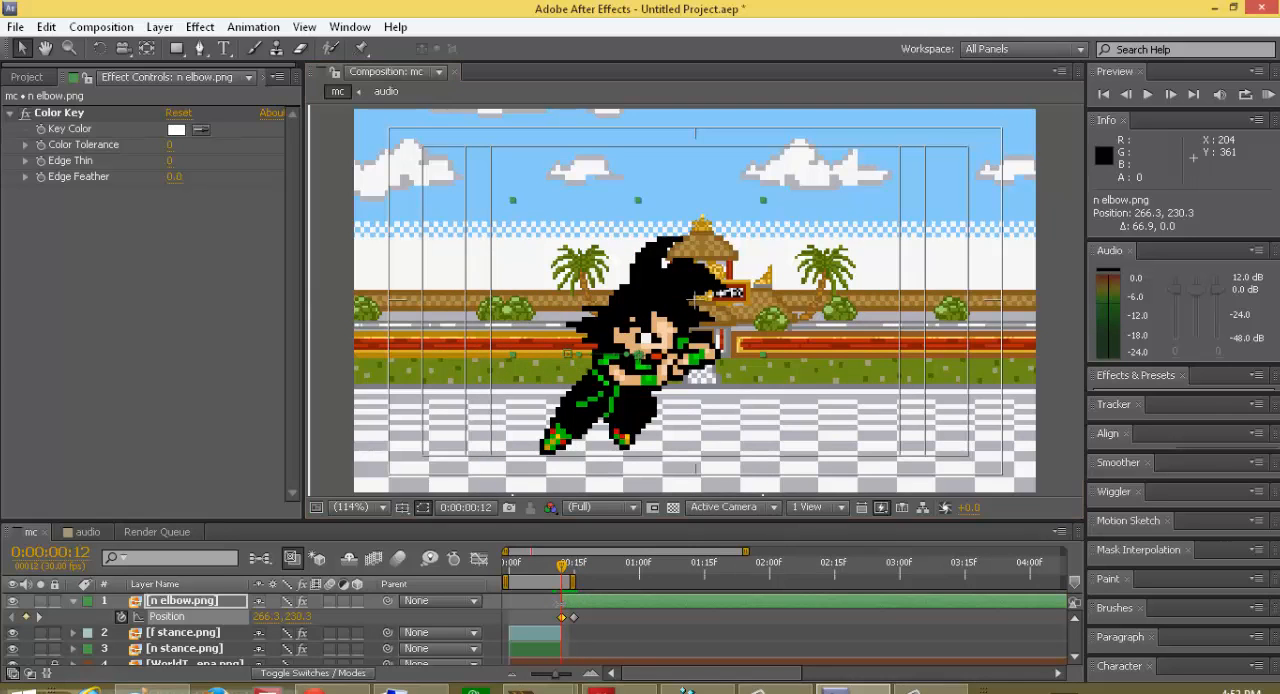
Step: Delete the n elbow.png position keyframes at frames 12 and 15
left_click(562, 616)
key("Delete")
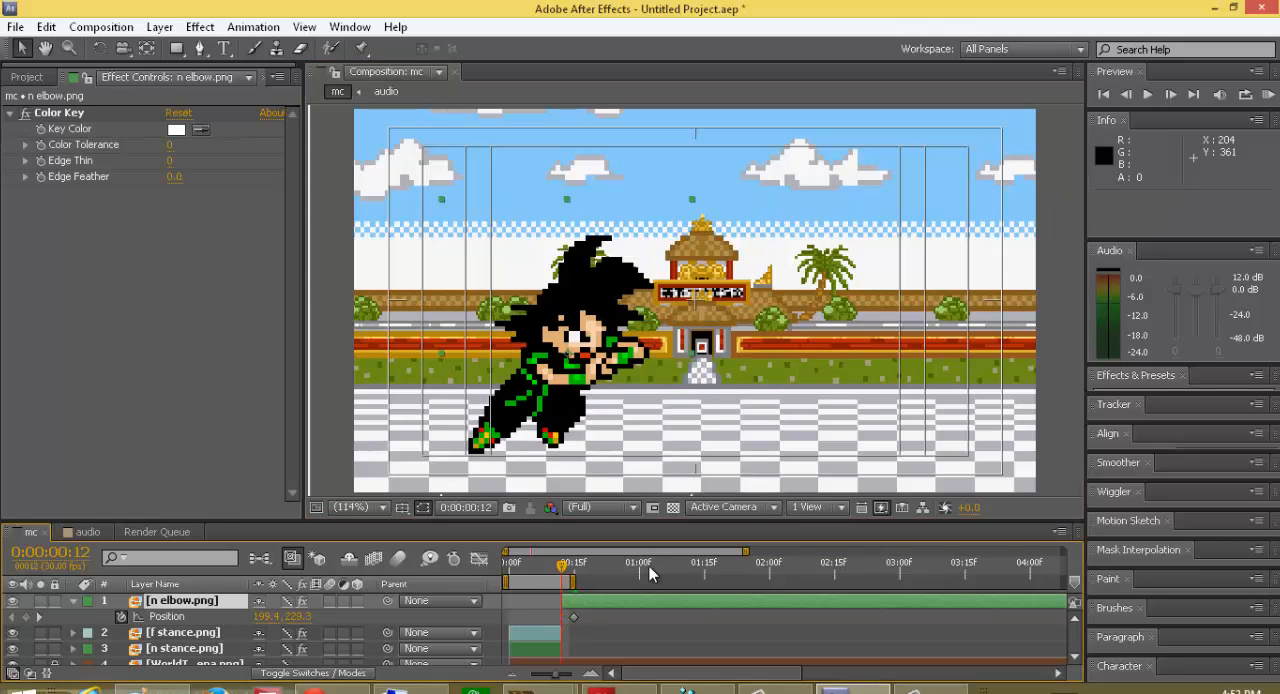
left_click(574, 619)
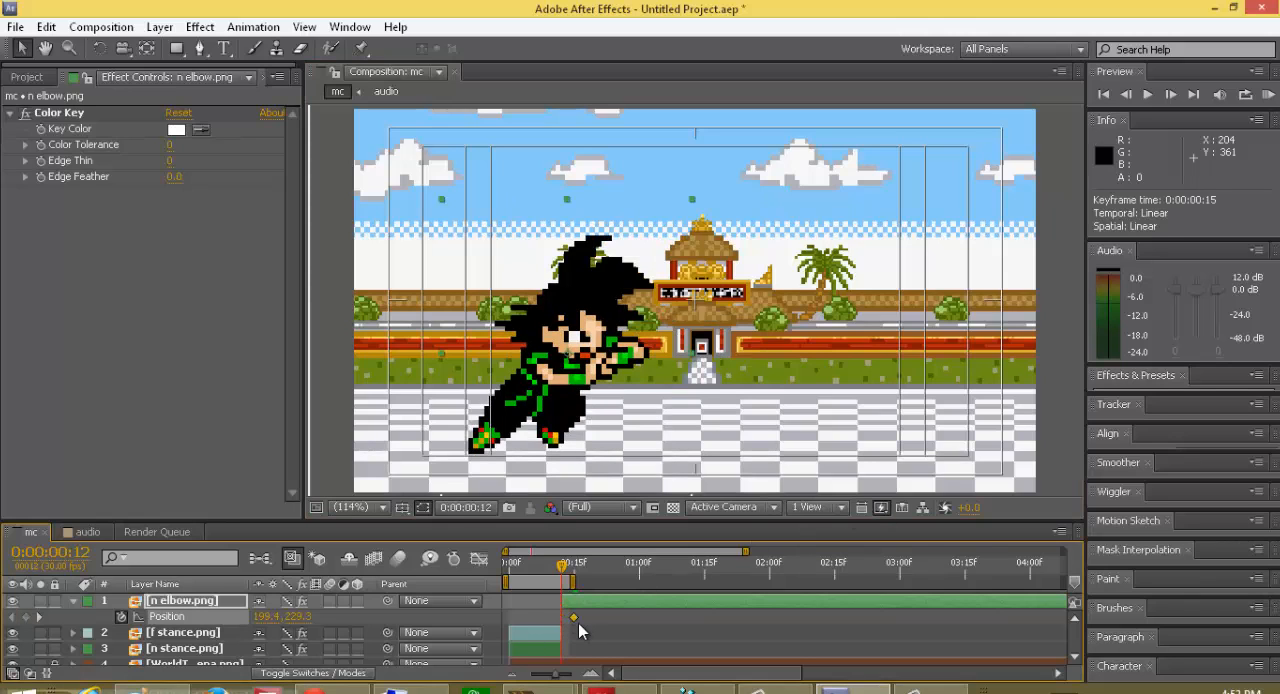
key("Delete")
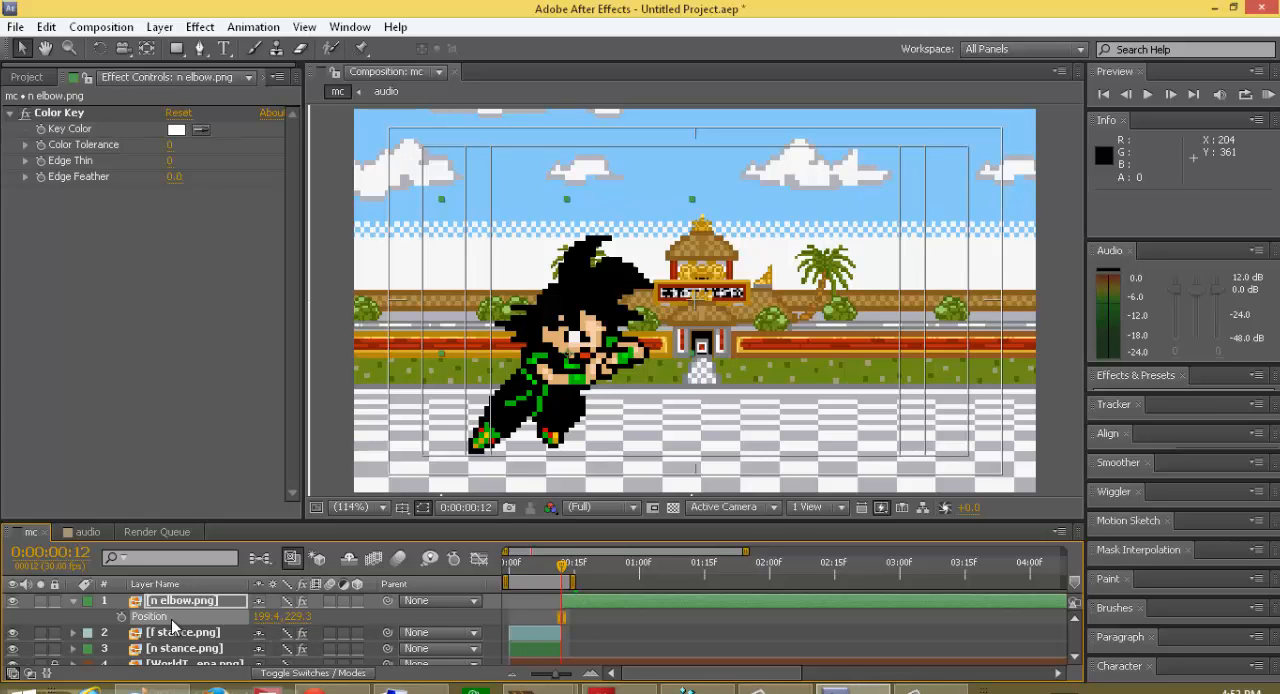
Step: Keyframe n elbow.png's position at frame 15, and add a frame 12 keyframe moved toward the opponent, to about 264.5, 229.3
key("Page_Down")
key("Page_Down")
key("Page_Down")
left_click(121, 616)
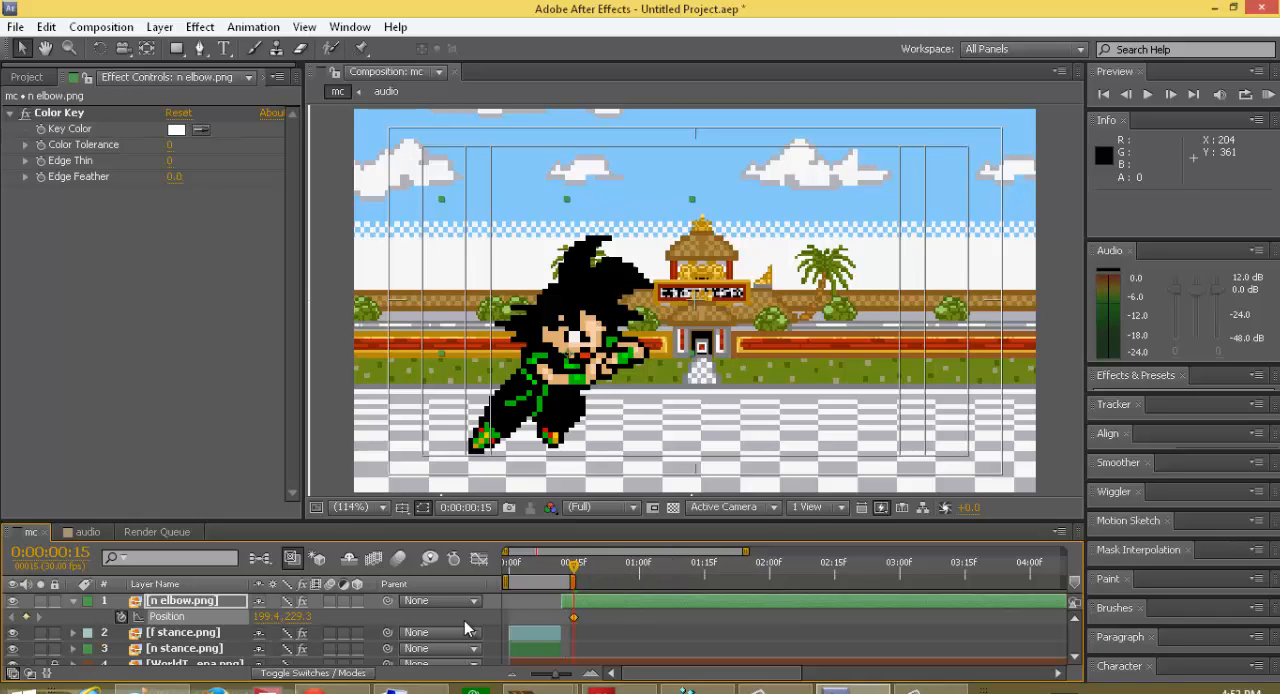
left_click_drag(573, 568, 562, 588)
left_click(27, 619)
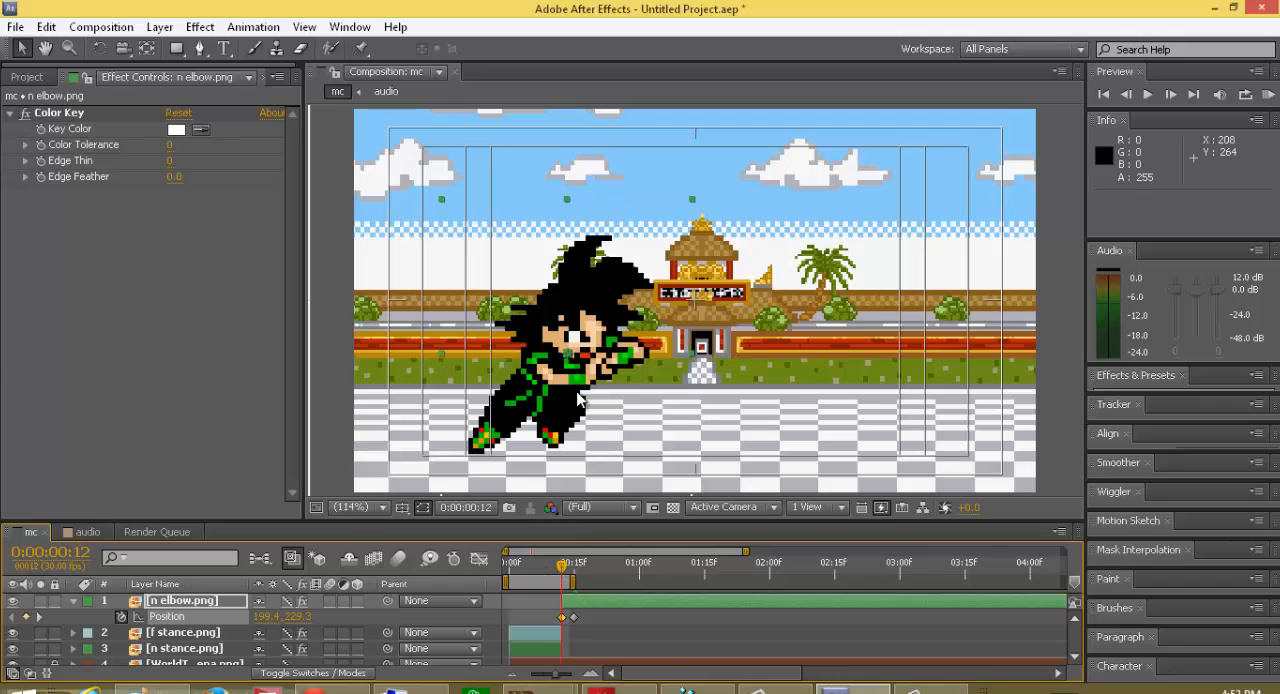
left_click_drag(558, 394, 628, 398)
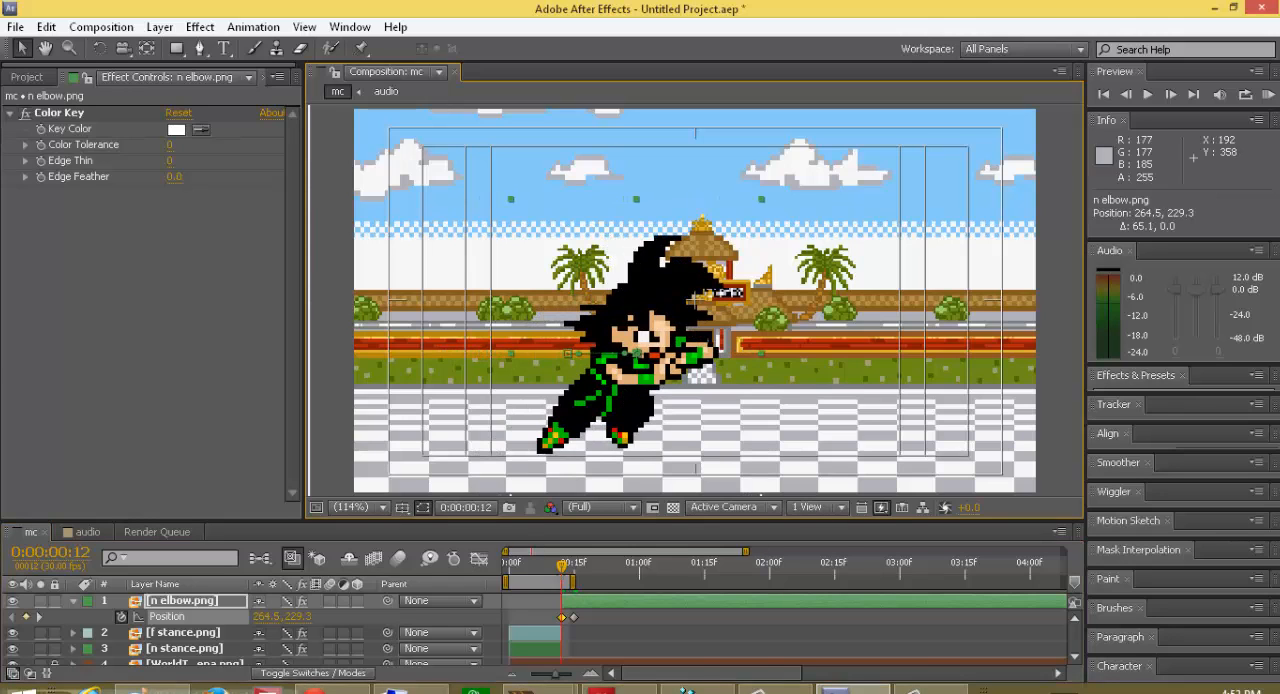
mouse_move(567, 570)
left_mouse_down()
mouse_move(583, 573)
mouse_move(565, 581)
left_mouse_up()
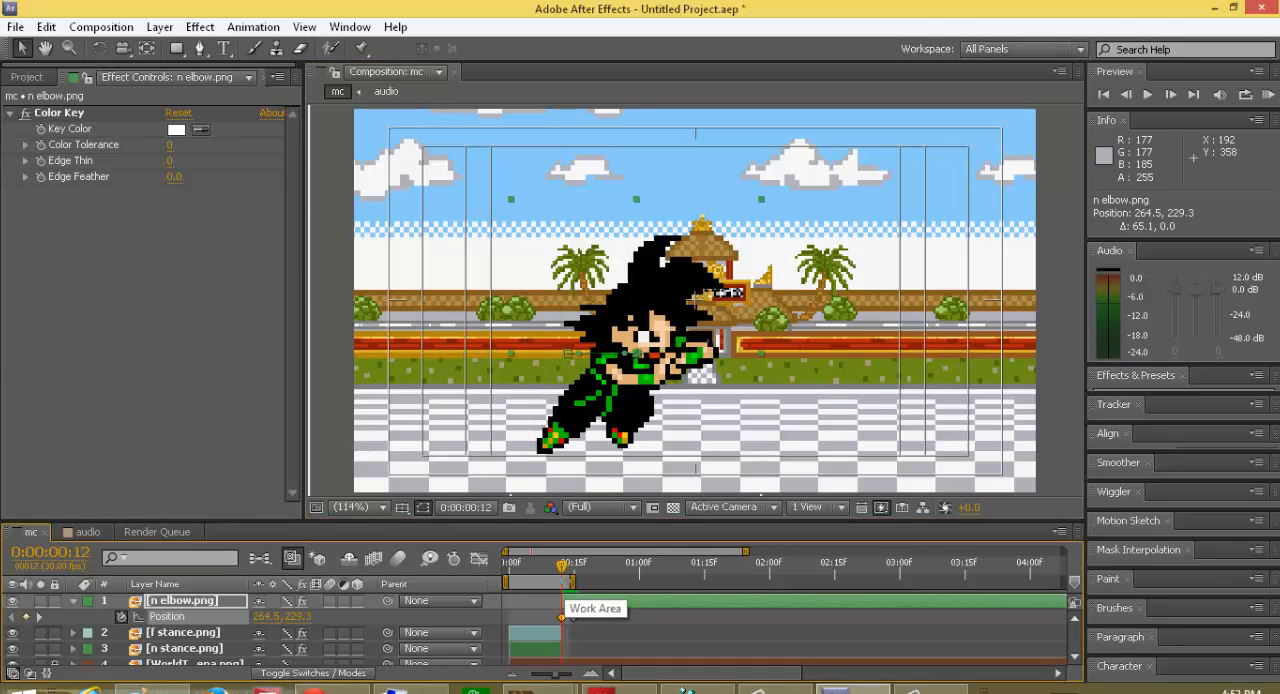
Step: Retime the n elbow.png position keyframes to frame 13 and about frame 21, ending in the forward position, and collapse the layer
mouse_move(573, 617)
left_mouse_down()
mouse_move(555, 618)
mouse_move(601, 619)
mouse_move(564, 618)
left_mouse_up()
left_click_drag(563, 566, 603, 621)
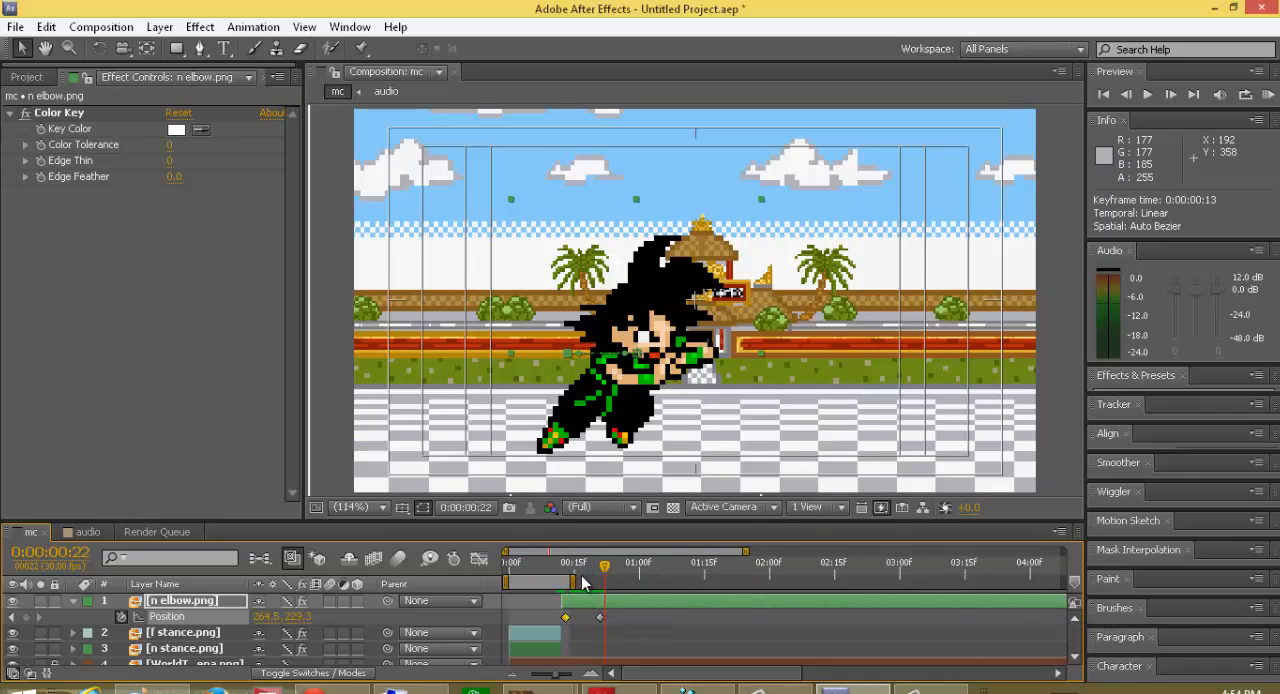
left_click(73, 601)
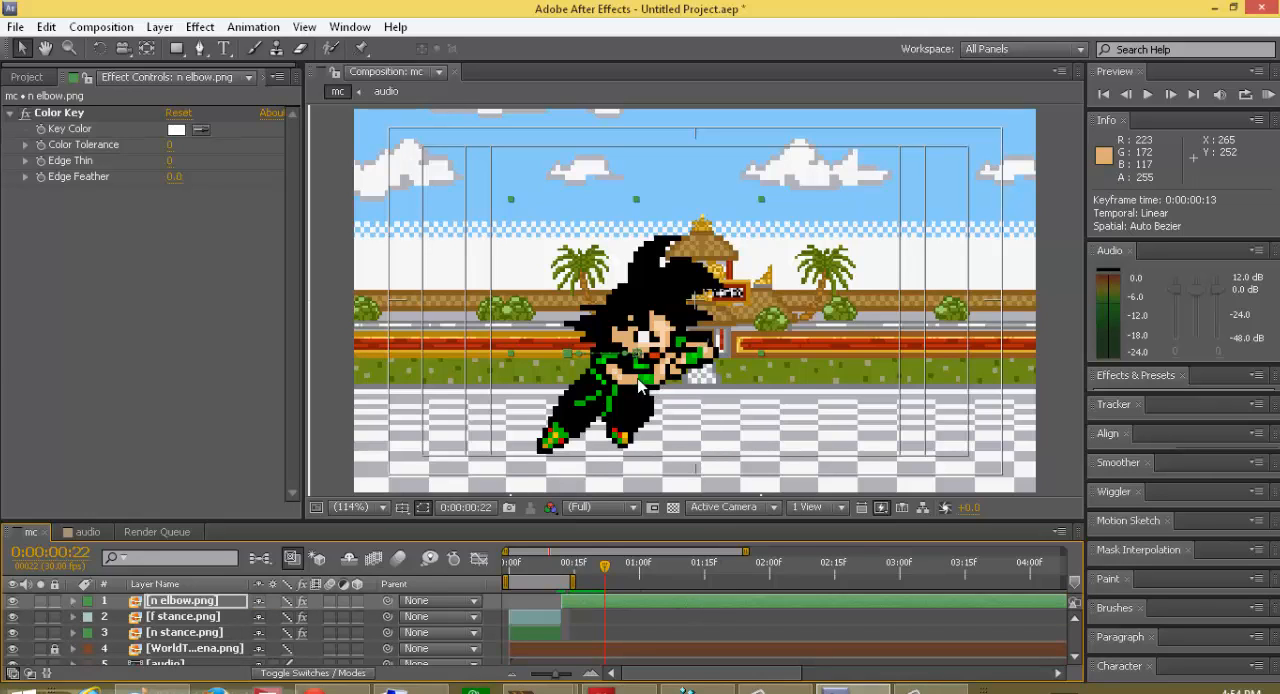
Step: Check the n elbow.png layer's Anchor Point and Scale properties and collapse the layer
key("a")
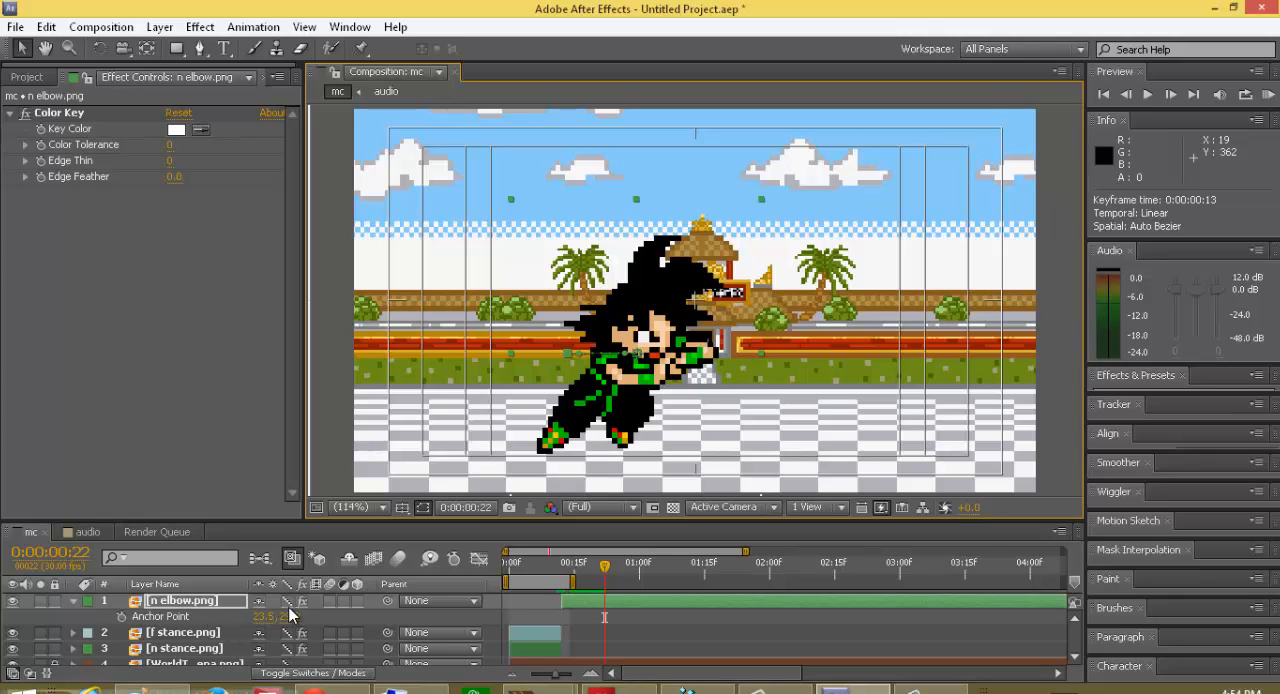
left_click(73, 602)
key("s")
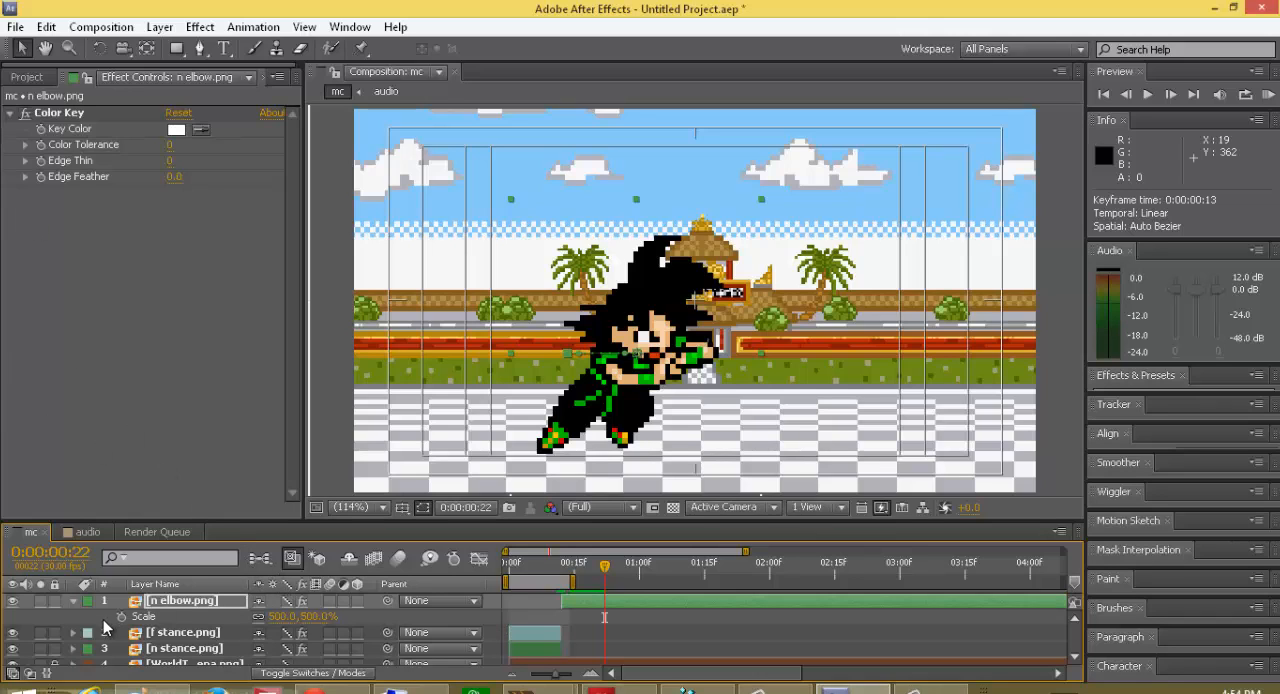
left_click(74, 602)
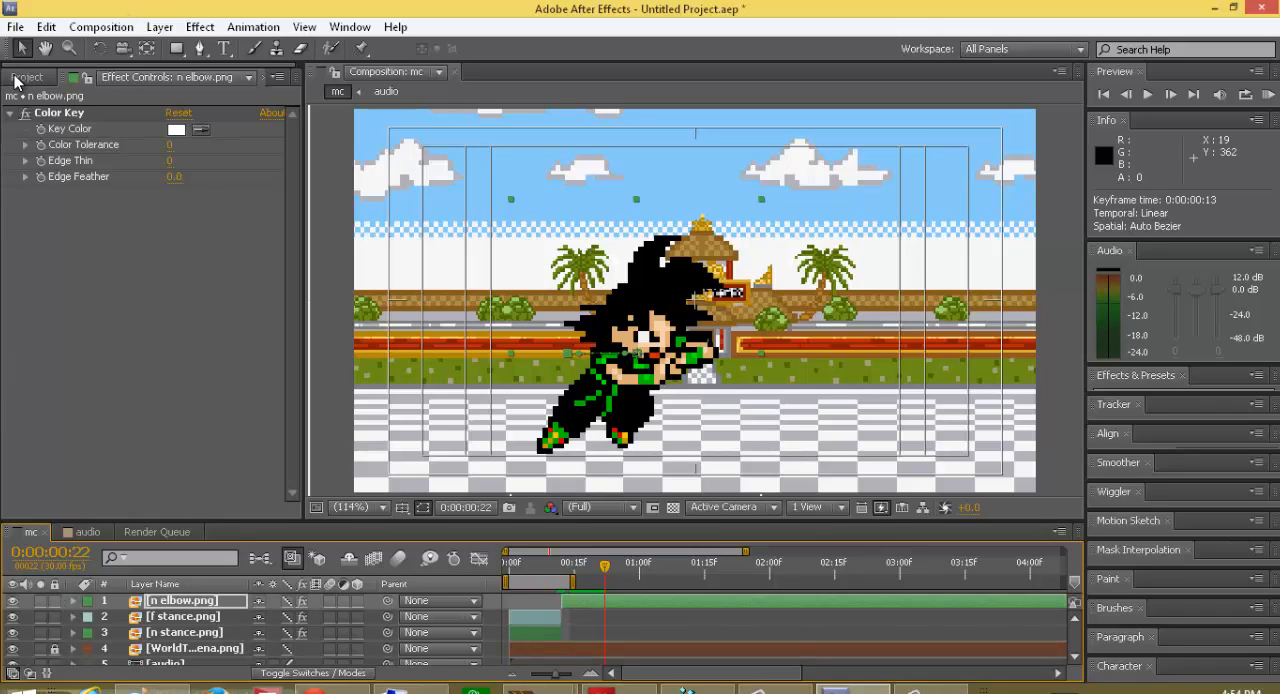
Step: Add f evade.png from the fearthedragon folder as the top layer starting at frame 12, and place it at about 371.1, 279.5
left_click(27, 77)
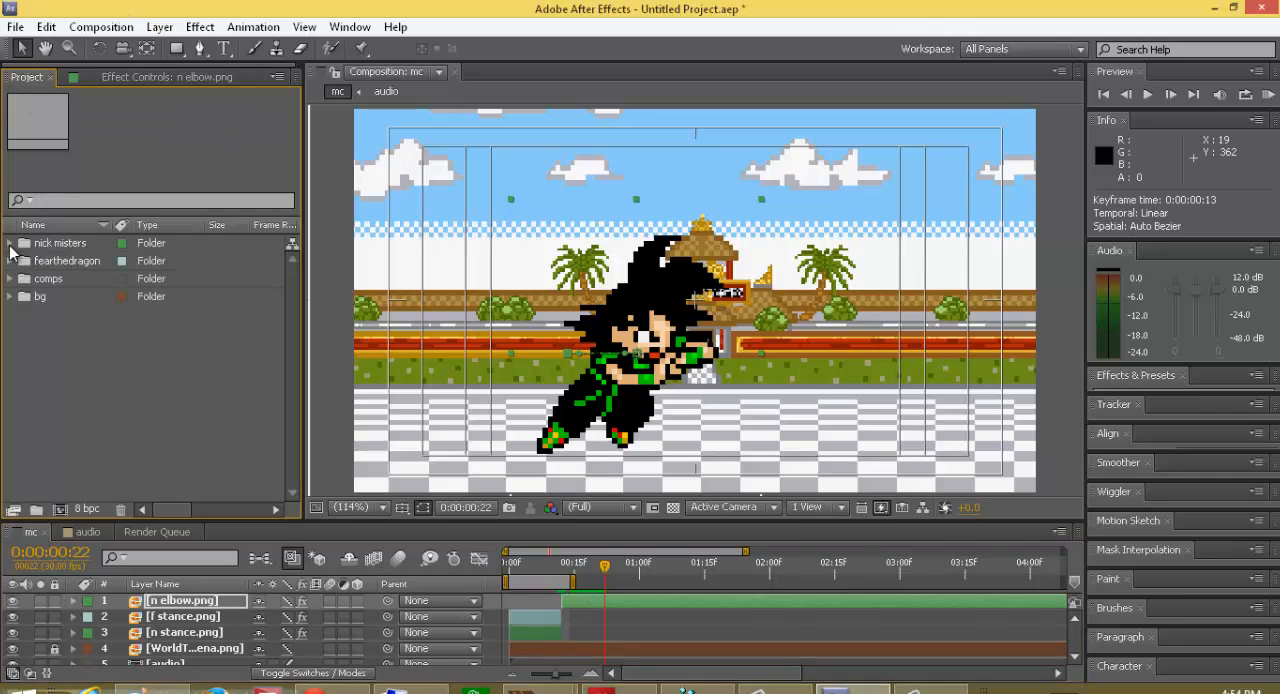
left_click(10, 261)
left_click(40, 279)
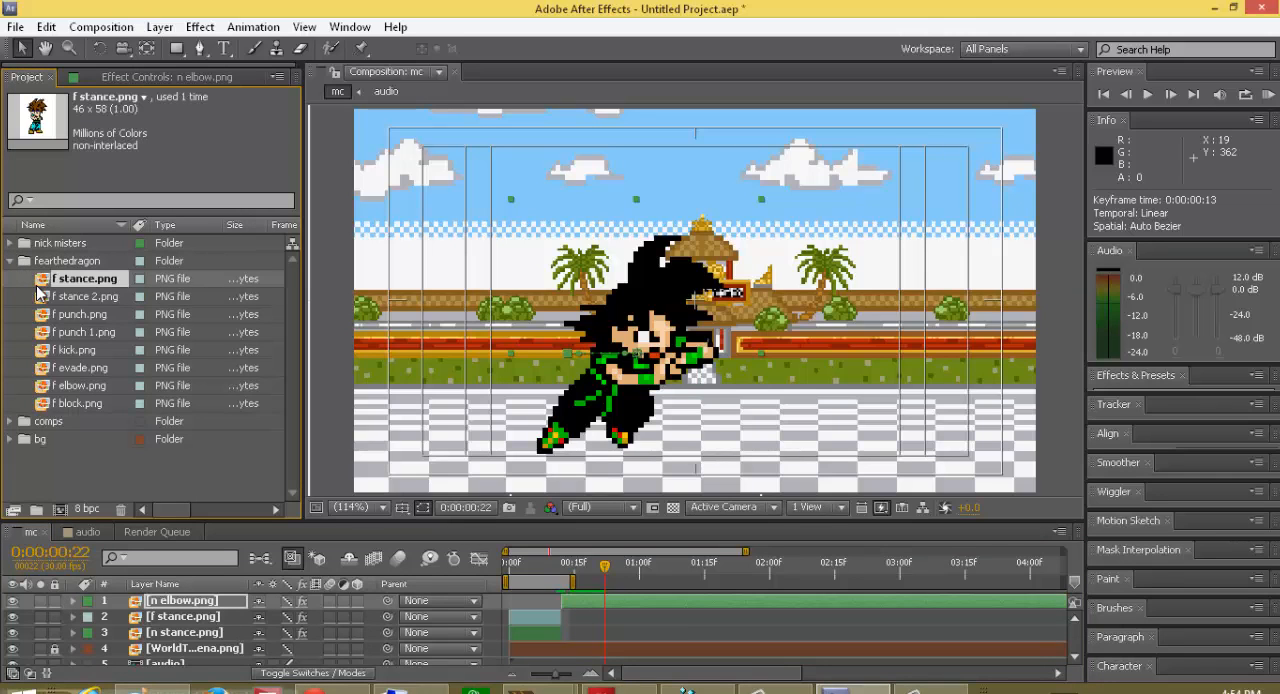
left_click(45, 297)
left_click(50, 315)
left_click(55, 333)
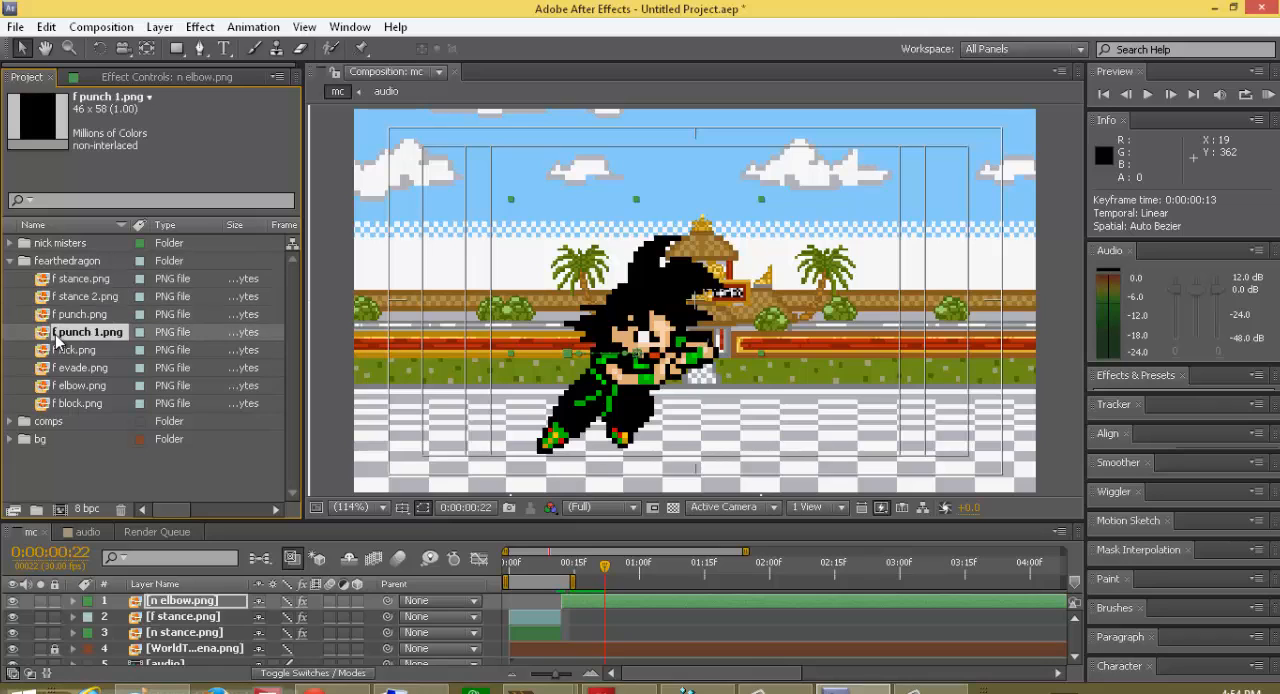
left_click(56, 351)
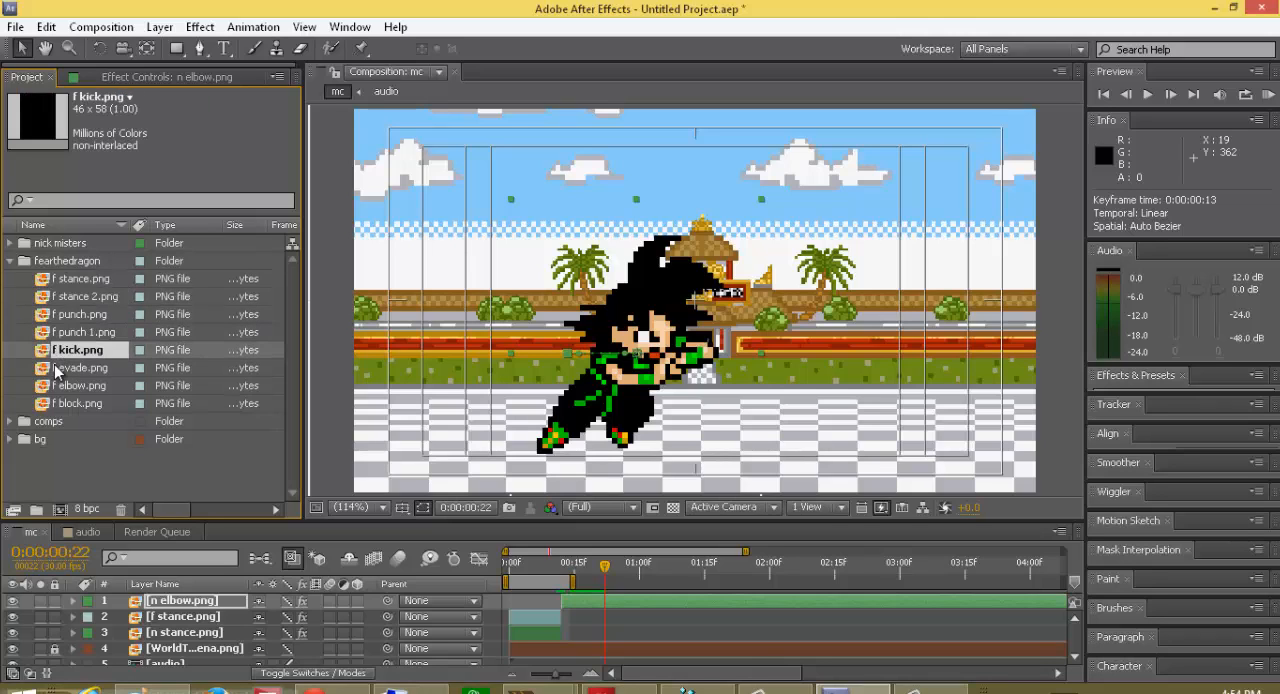
left_click(57, 370)
left_click_drag(60, 370, 594, 605)
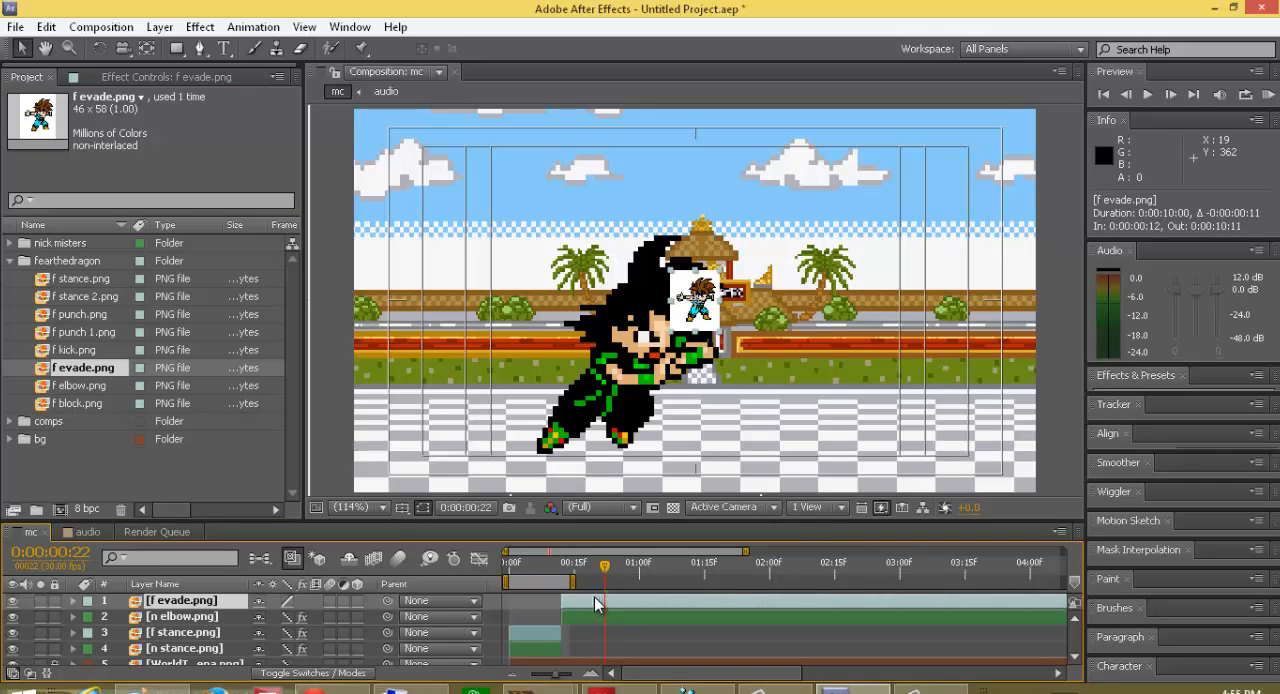
left_click_drag(708, 316, 741, 418)
right_click(741, 418)
left_click(741, 418)
right_click(741, 418)
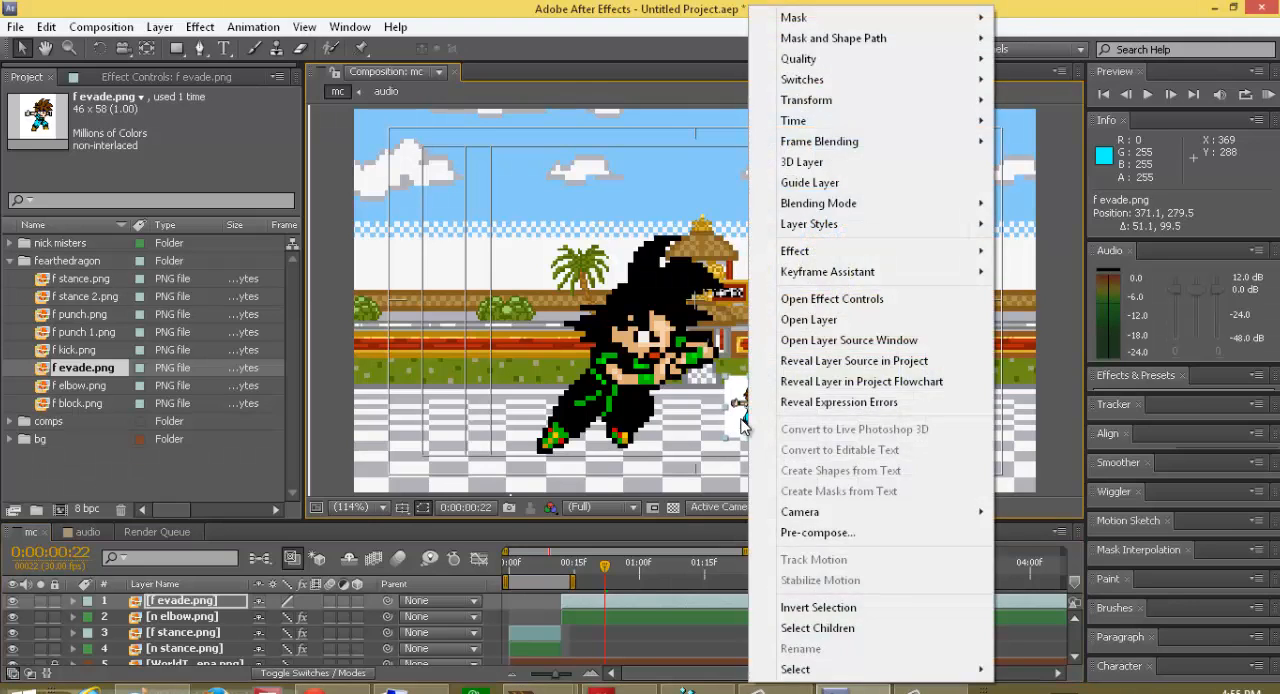
right_click(733, 424)
left_click(725, 430)
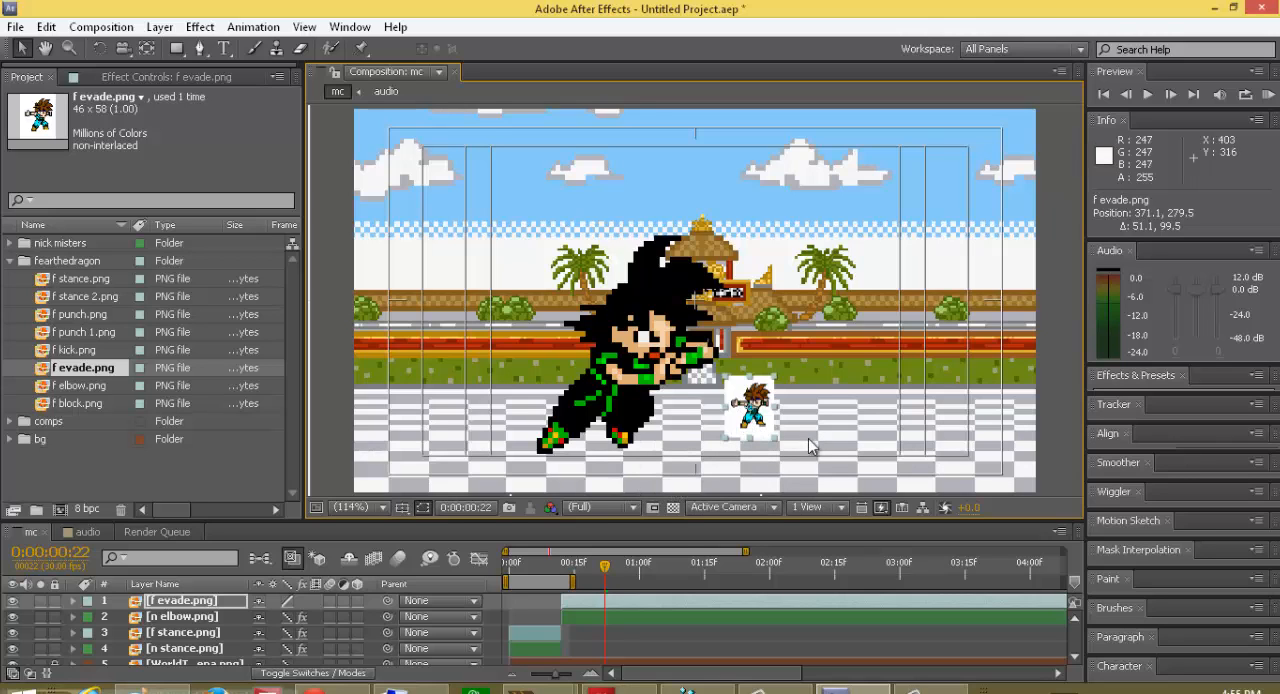
right_click(740, 425)
right_click(738, 428)
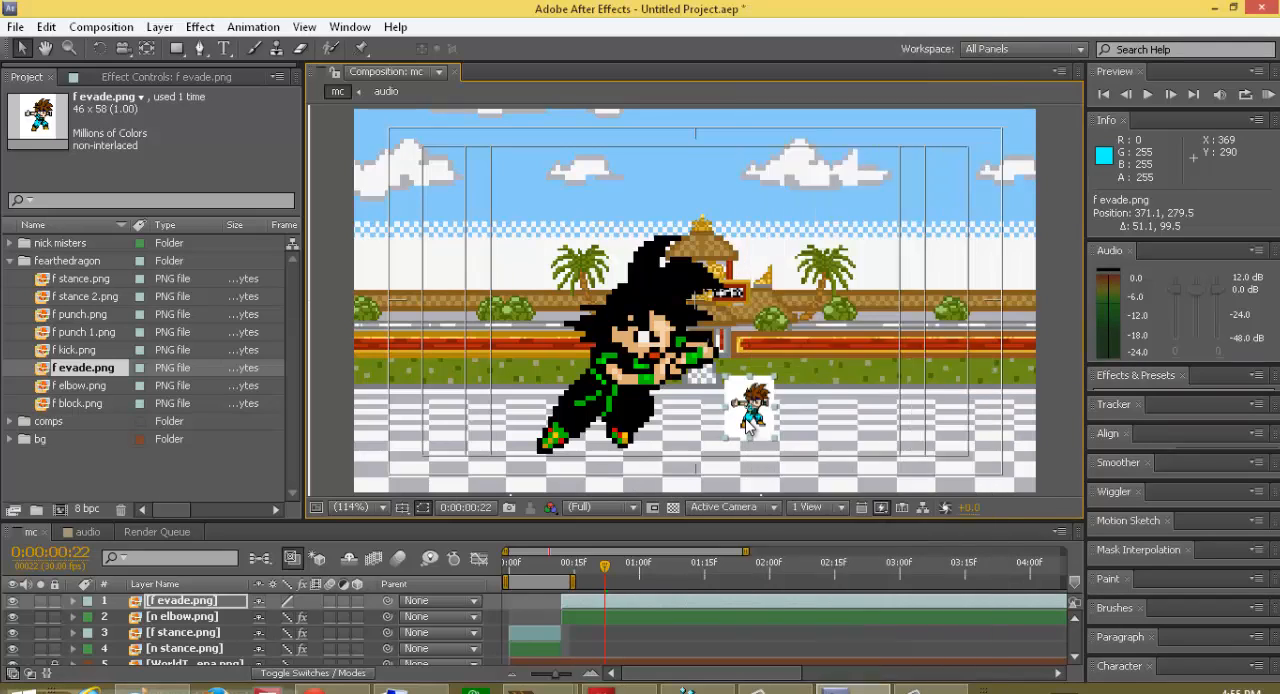
right_click(738, 428)
right_click(735, 421)
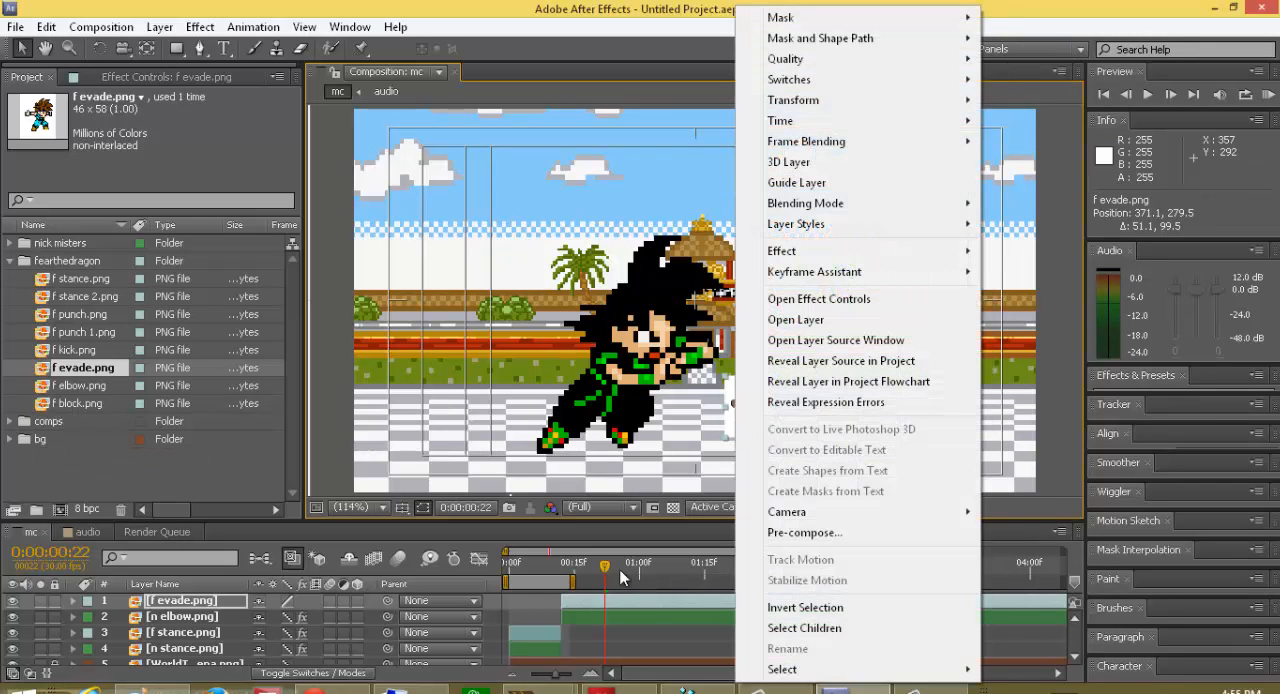
left_click(728, 430)
right_click(725, 430)
left_click(723, 429)
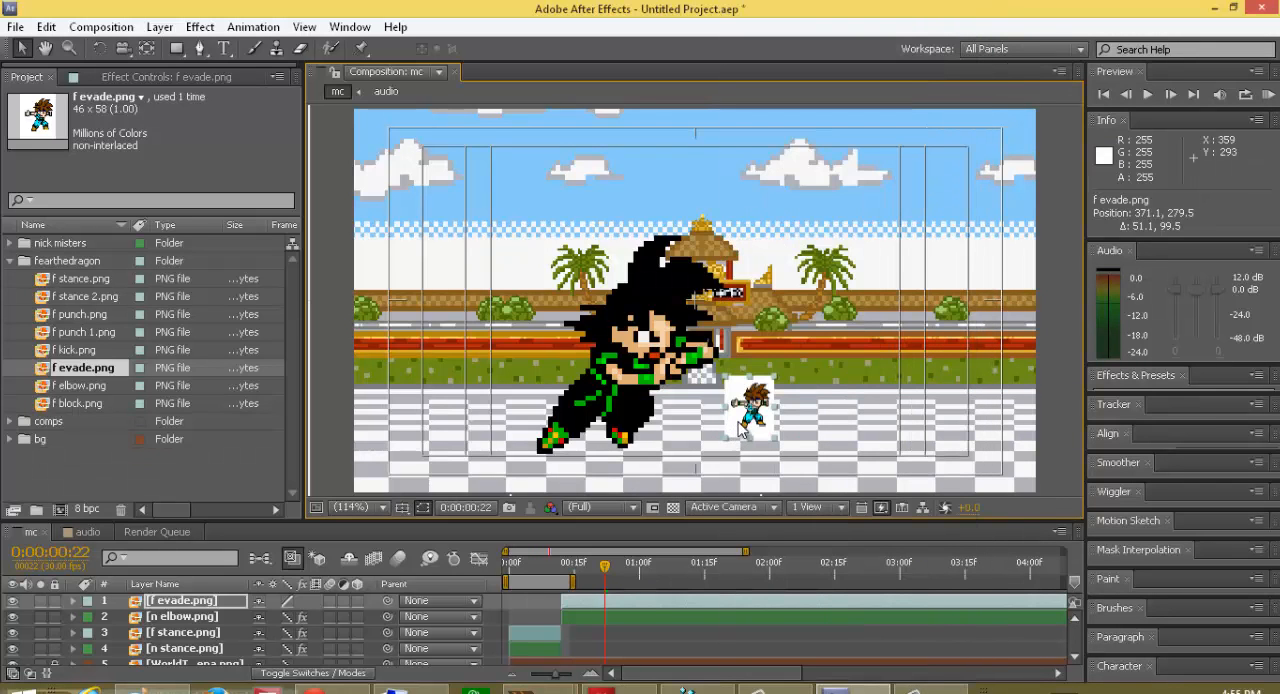
Step: Scale the f evade.png layer to 500% in both dimensions
key("s")
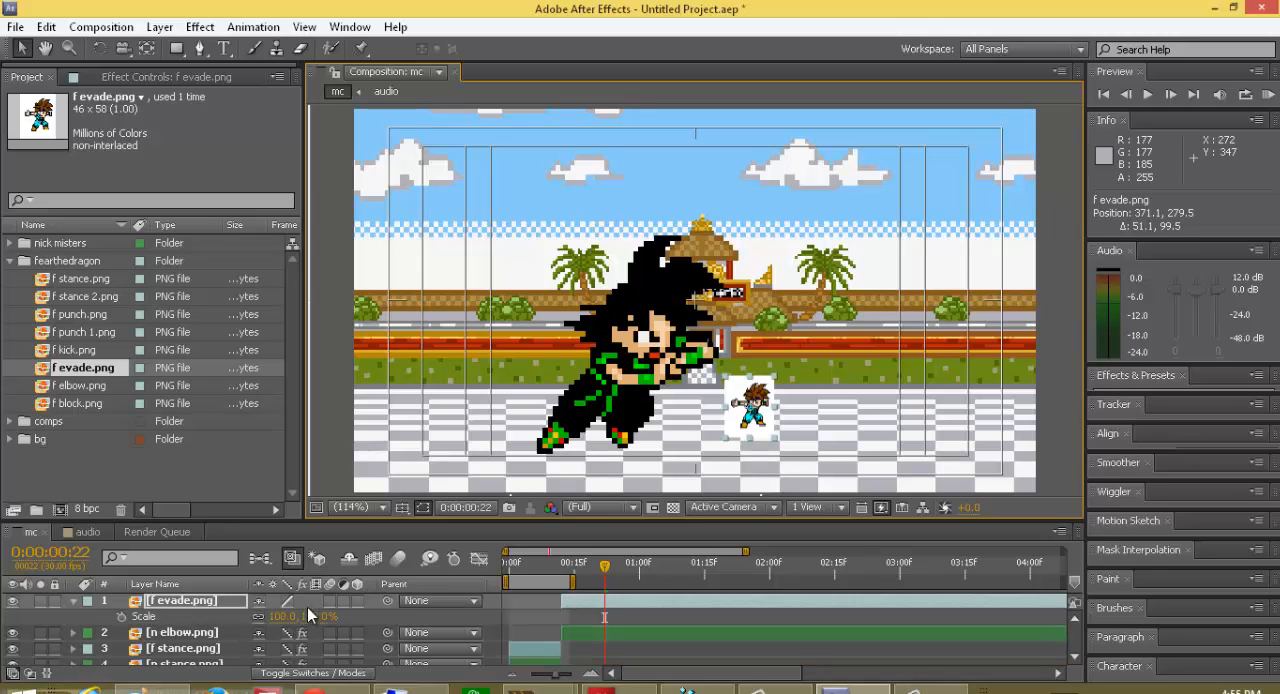
left_click(312, 616)
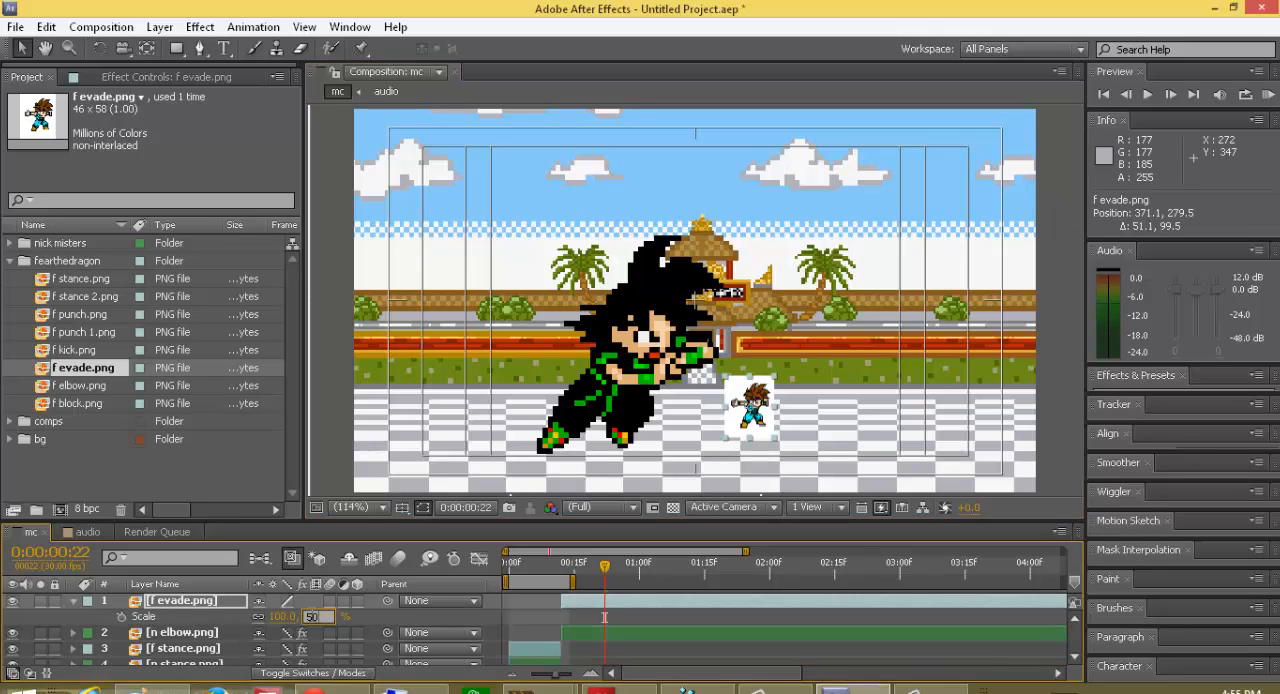
type("500")
key("Return")
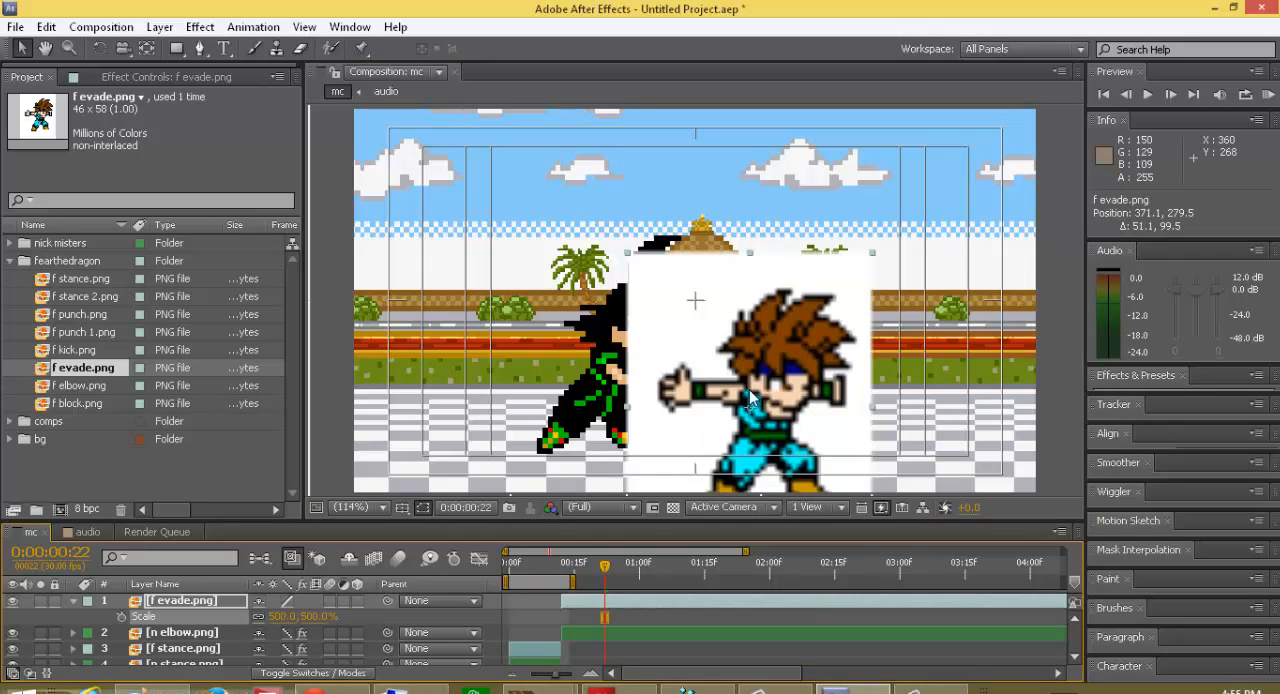
Step: Move f evade.png to about 402.7, 226.7, switch its quality for crisp pixel edges, and collapse the layer
left_click_drag(783, 415, 815, 354)
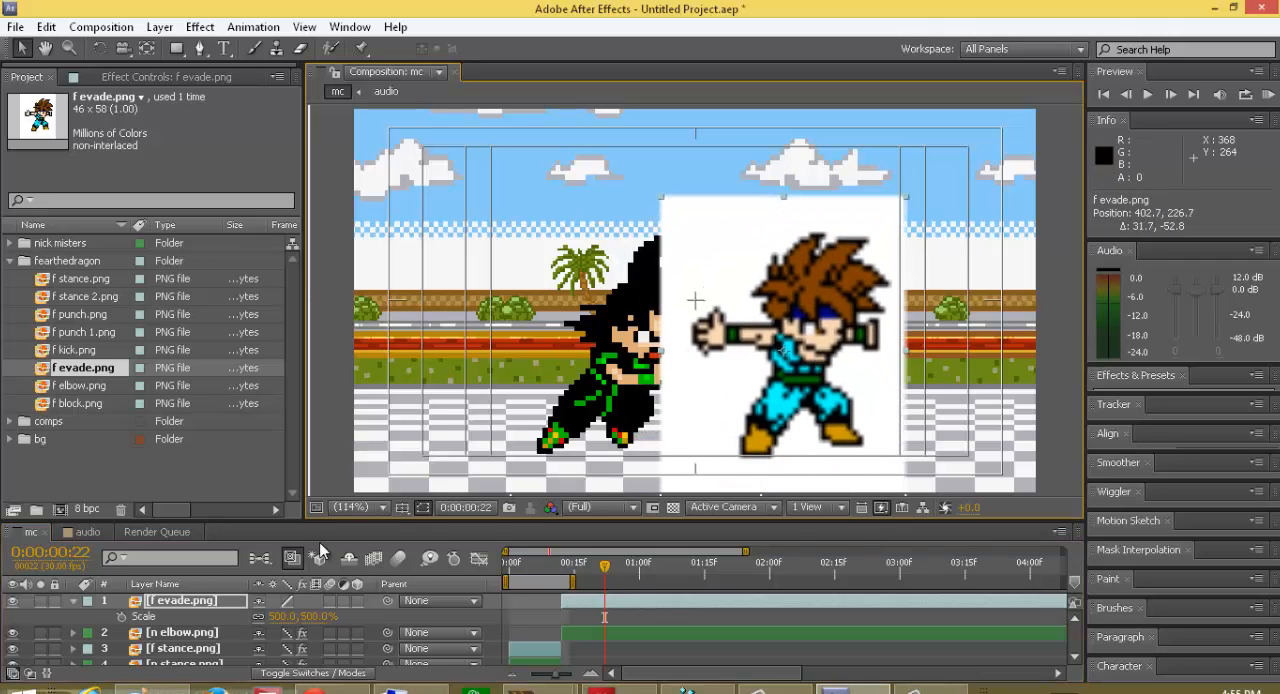
left_click(286, 601)
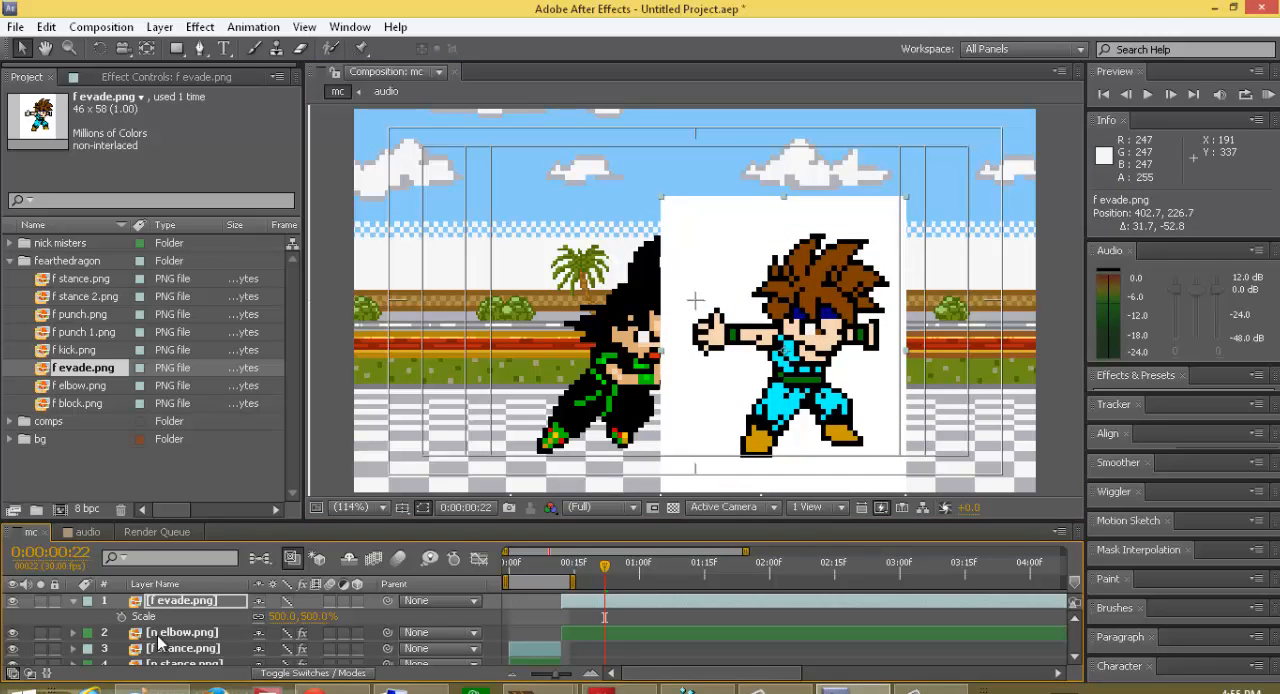
left_click(72, 600)
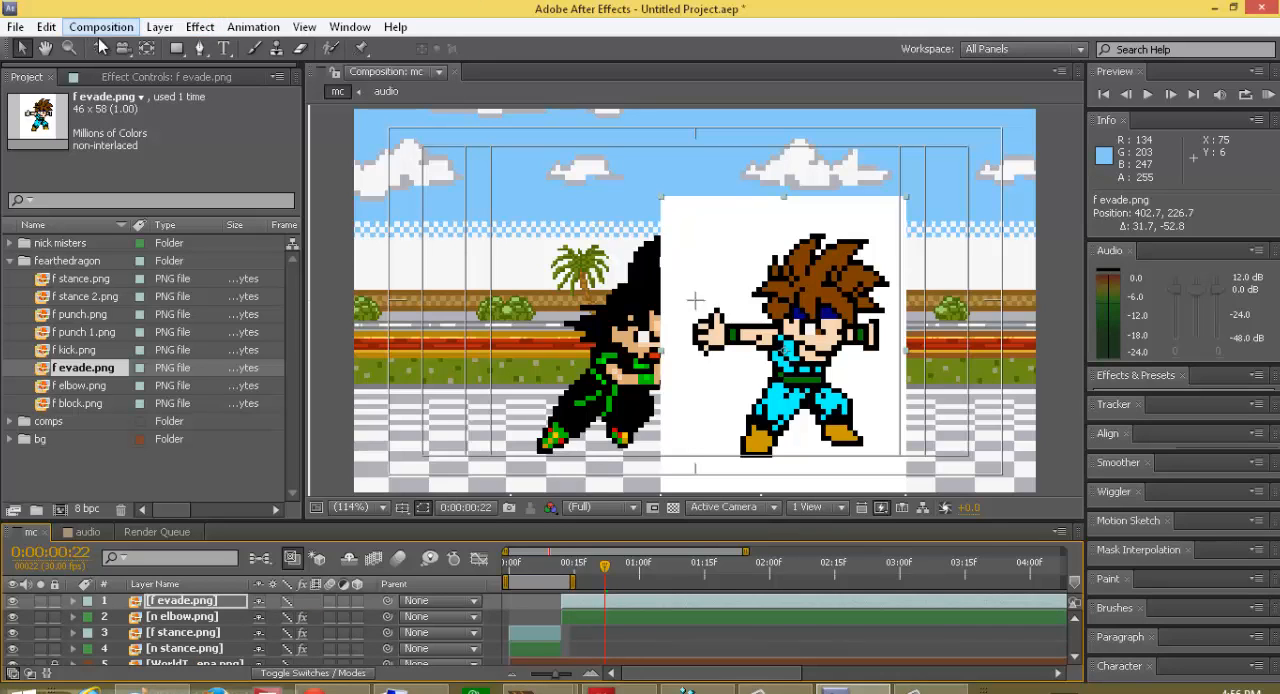
Step: Apply Color Key to f evade.png and sample its white background as the key color
left_click(158, 27)
mouse_move(201, 28)
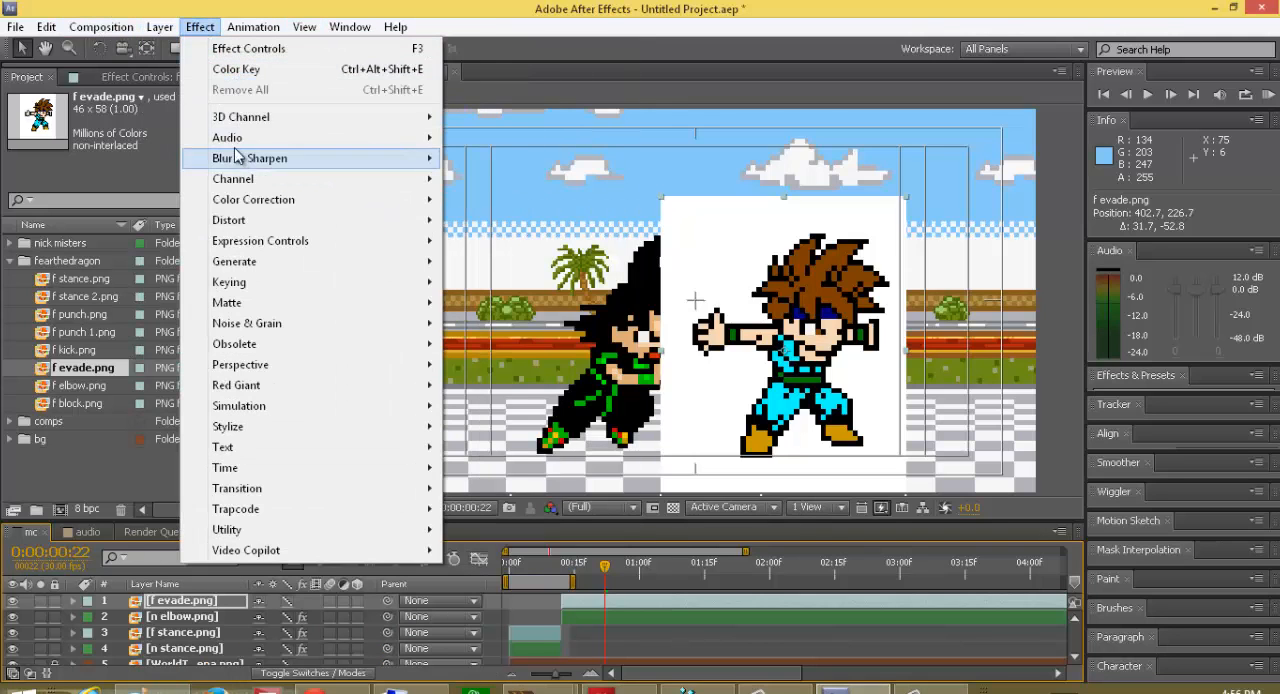
mouse_move(253, 27)
left_click(205, 69)
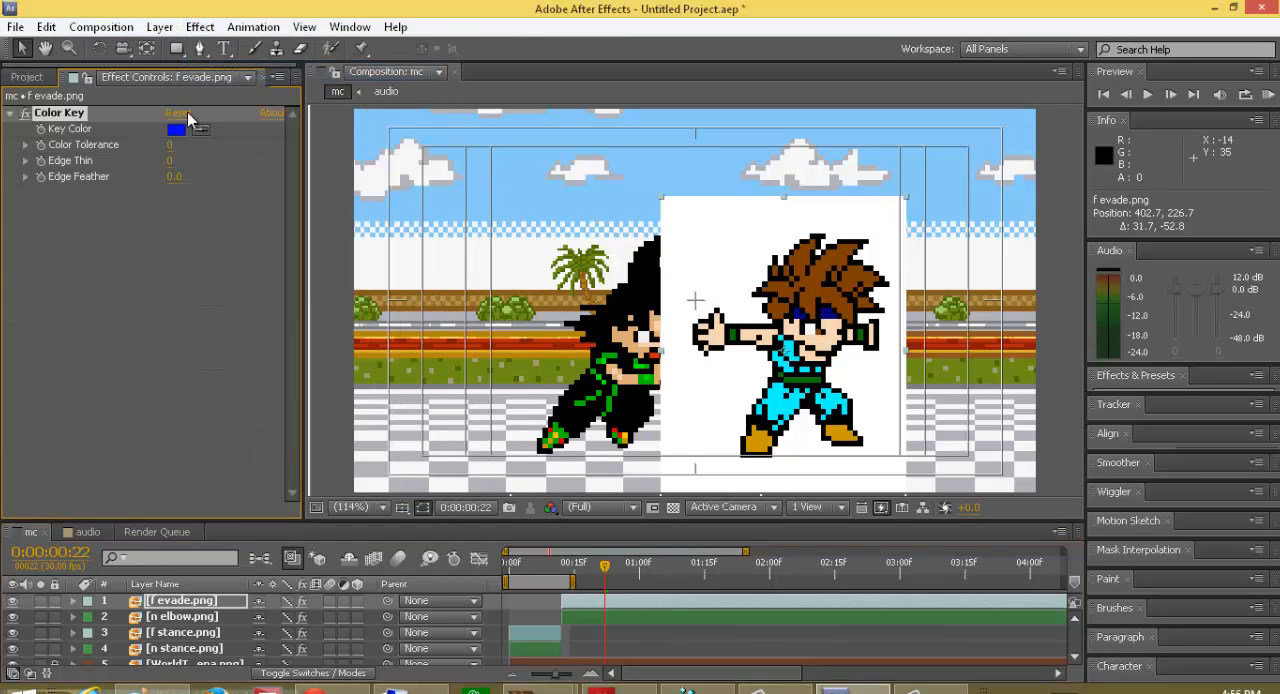
left_click(200, 131)
left_click(700, 295)
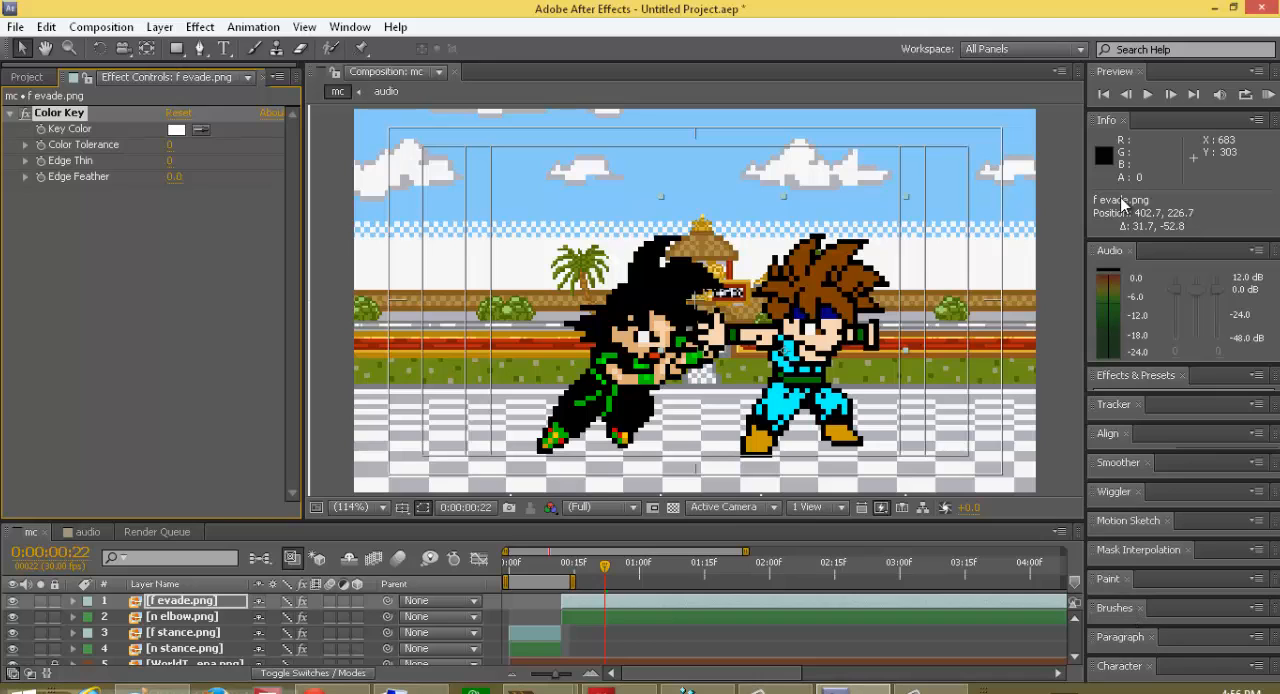
Step: Close the Tracker and Align panels to make room around Effects & Presets
left_click(1185, 382)
left_click(1165, 321)
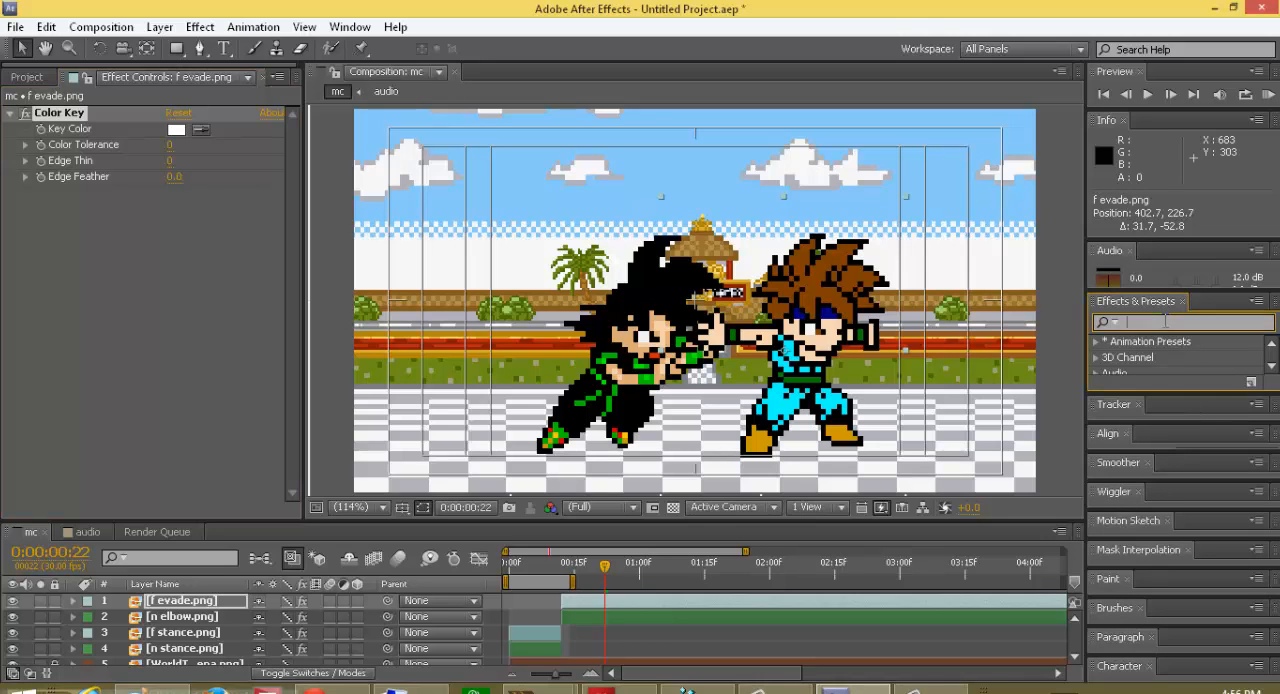
left_click_drag(1166, 391, 1172, 405)
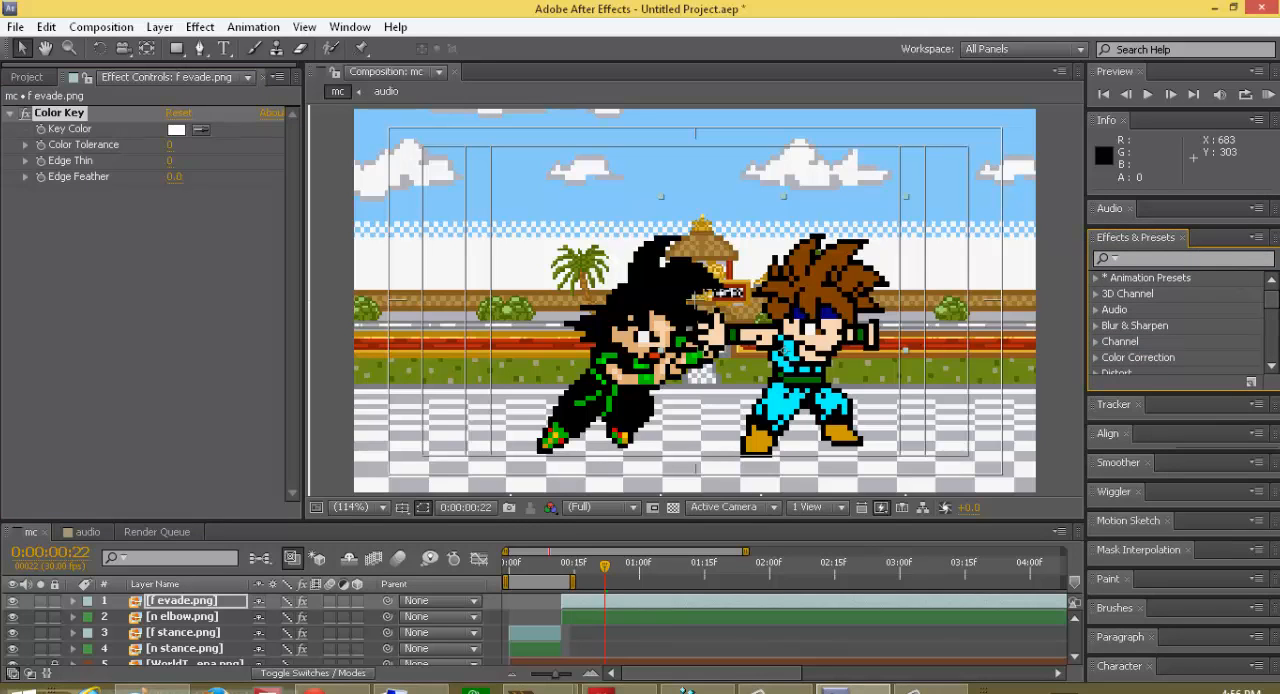
left_click(1137, 404)
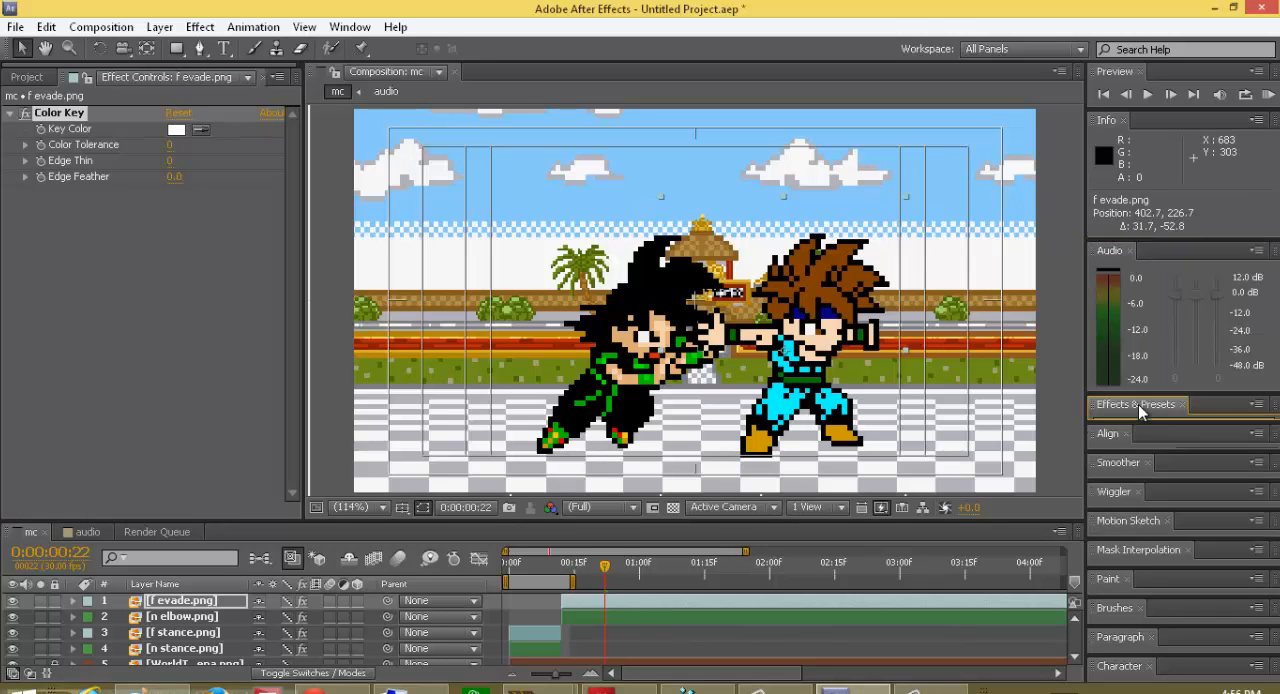
left_click(1133, 438)
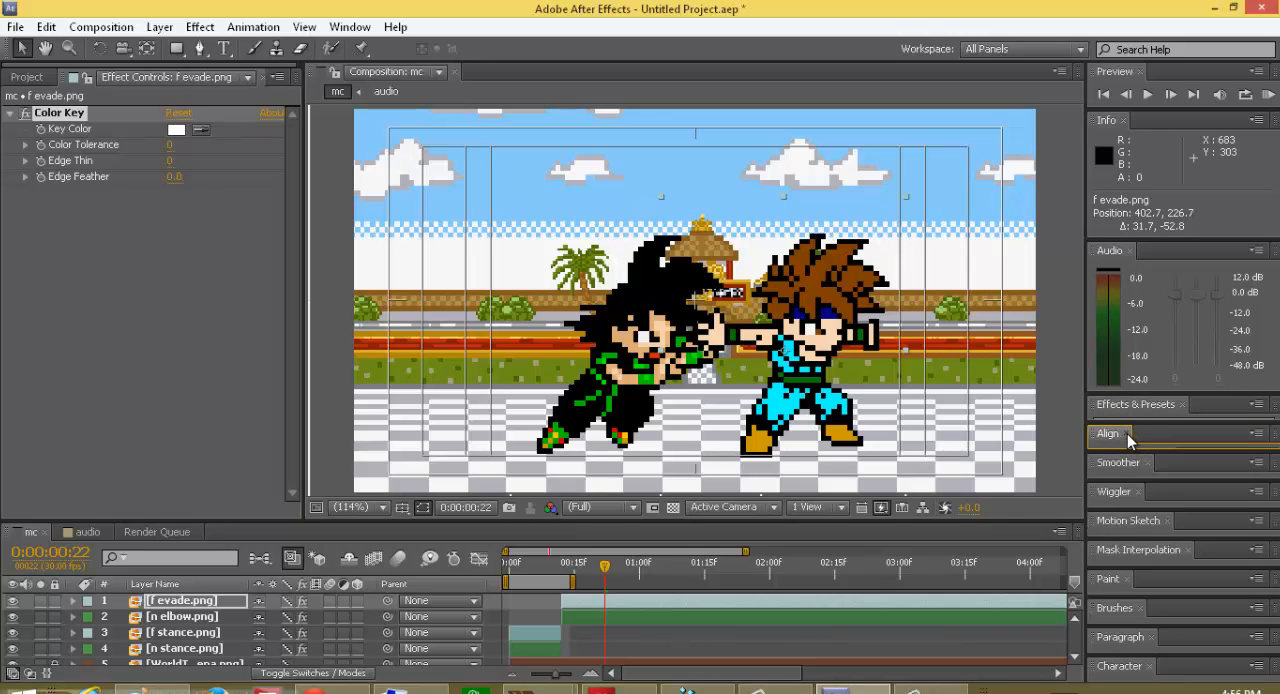
left_click(1126, 434)
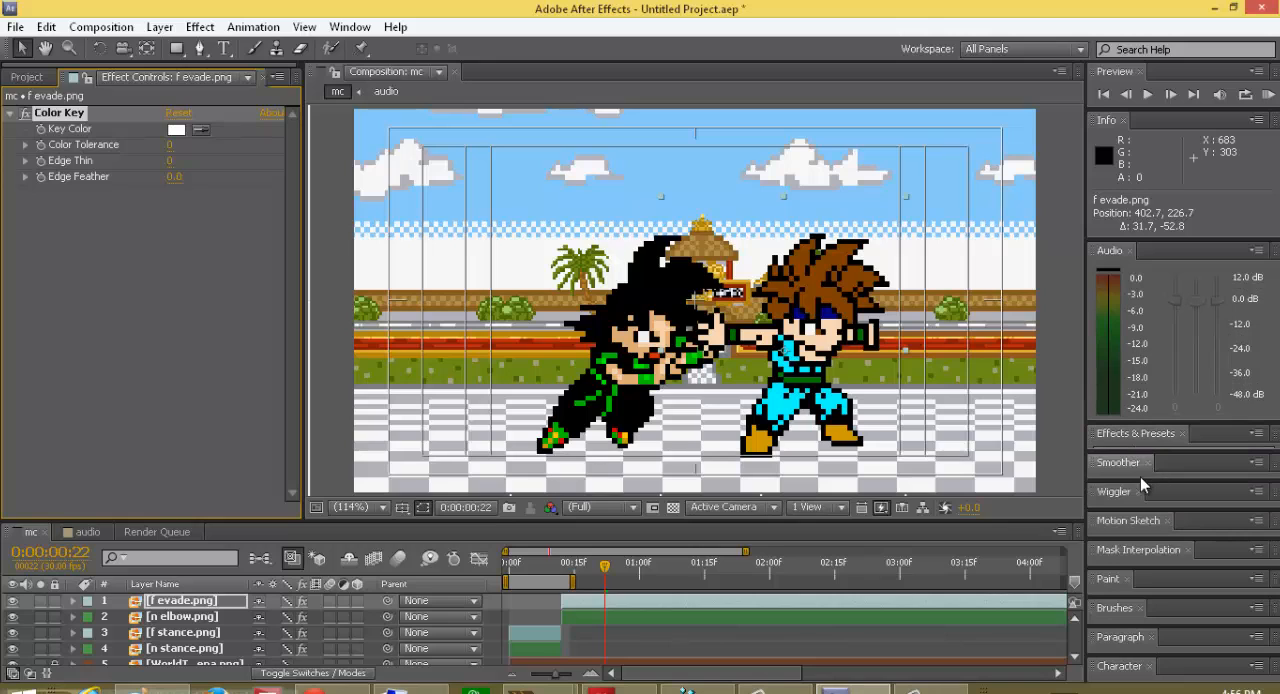
Step: Close the Smoother, Motion Sketch, Mask Interpolation, Paint, Brushes, Paragraph and Character panels
left_click(1148, 464)
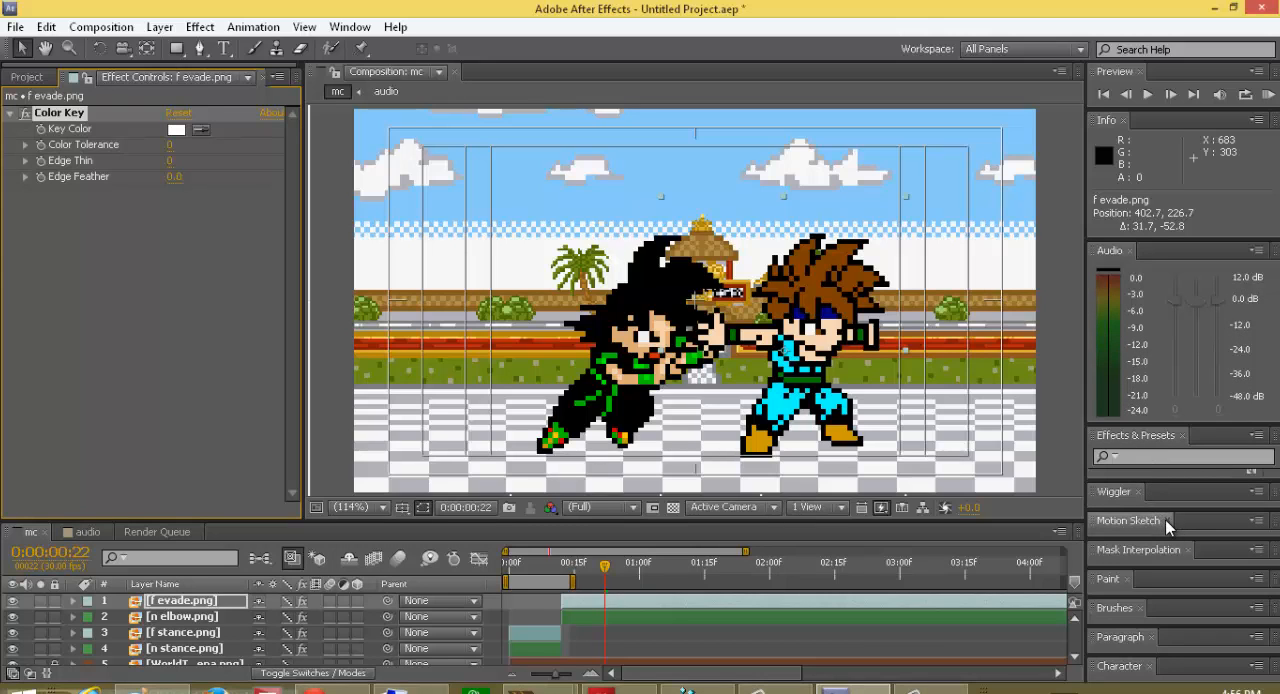
left_click(1166, 521)
left_click(1189, 549)
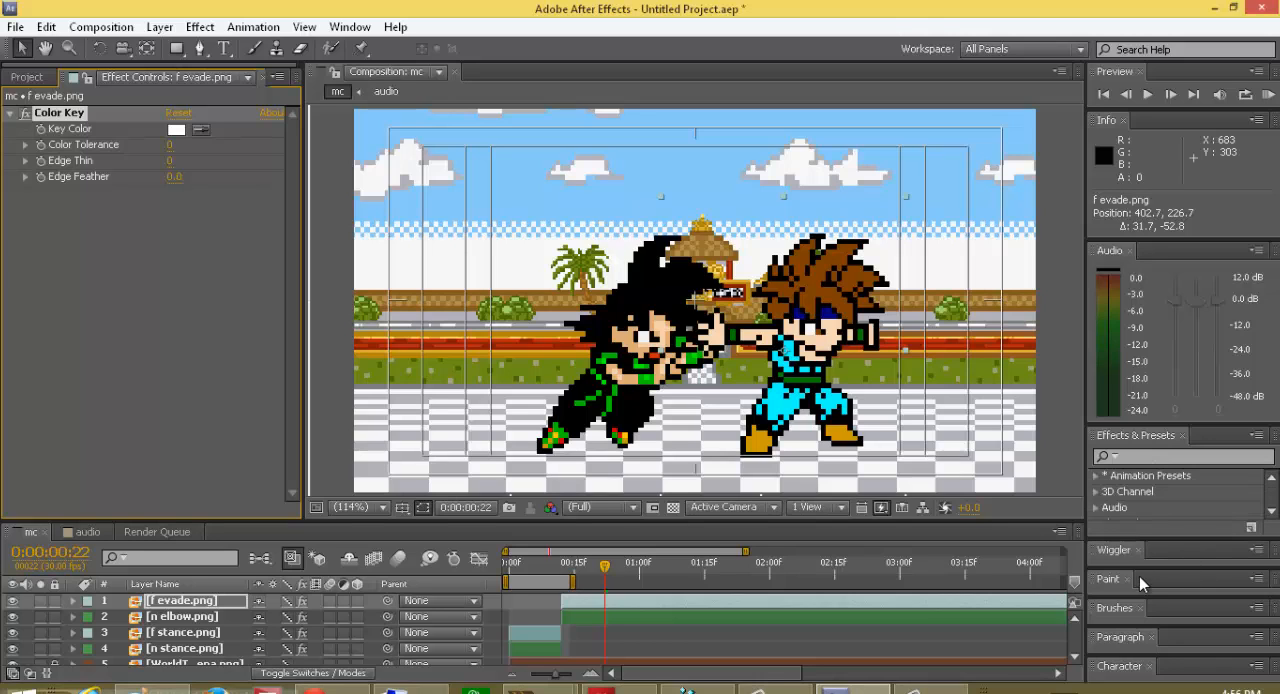
left_click(1128, 579)
left_click(1139, 608)
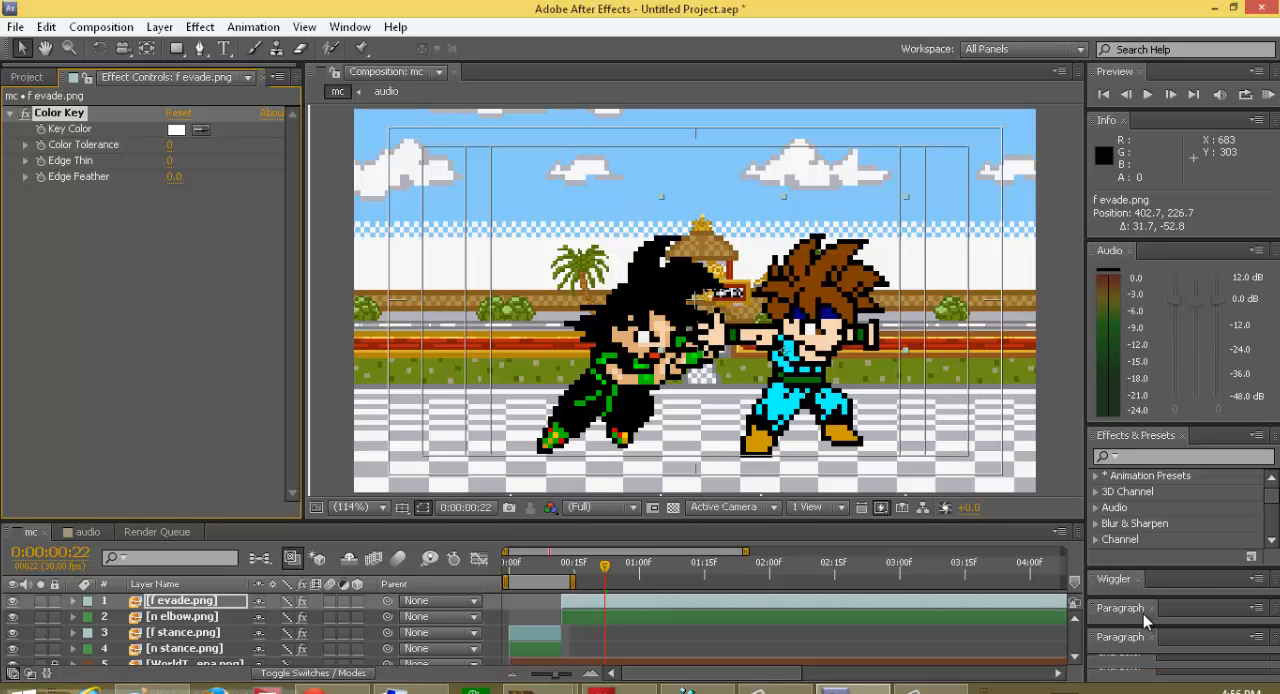
left_click(1151, 638)
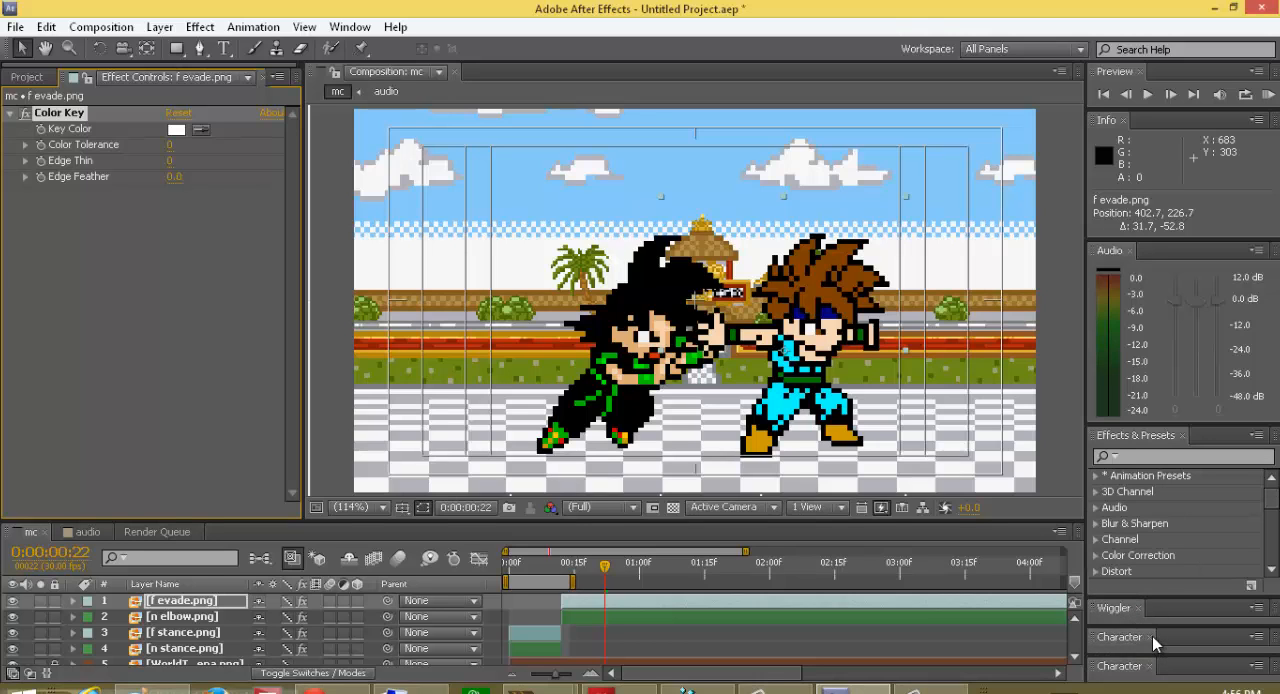
left_click(1152, 637)
left_click(1149, 666)
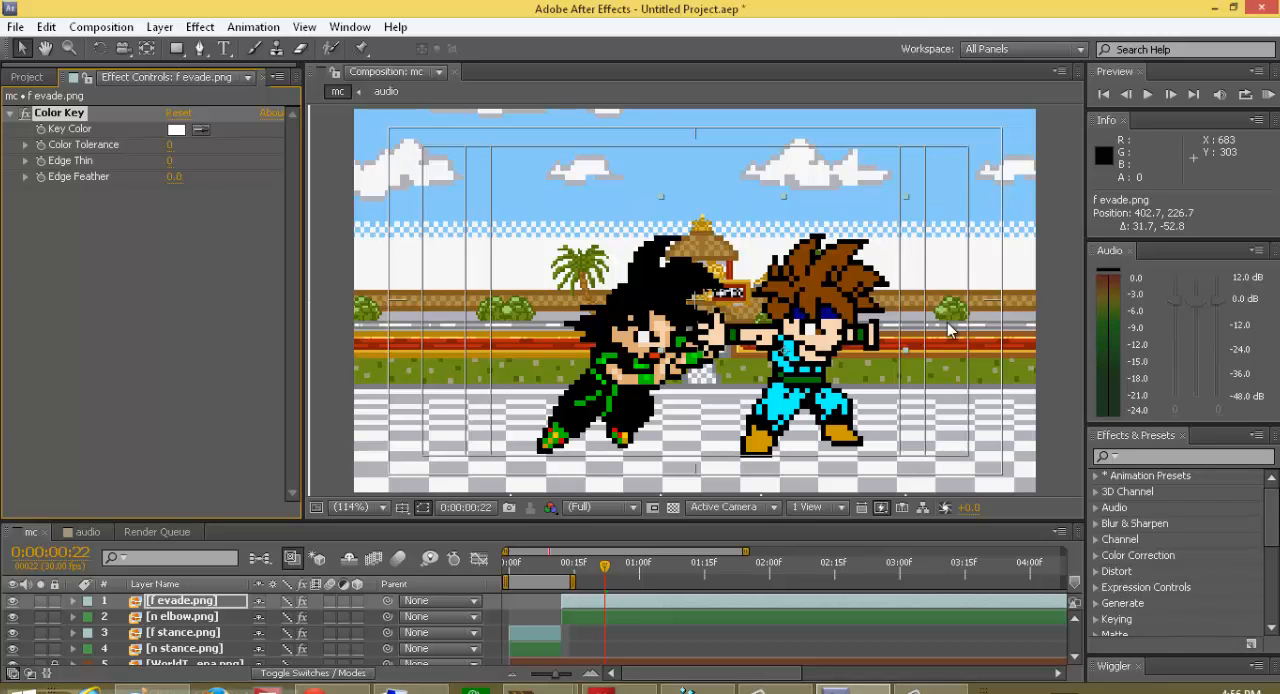
left_click(932, 690)
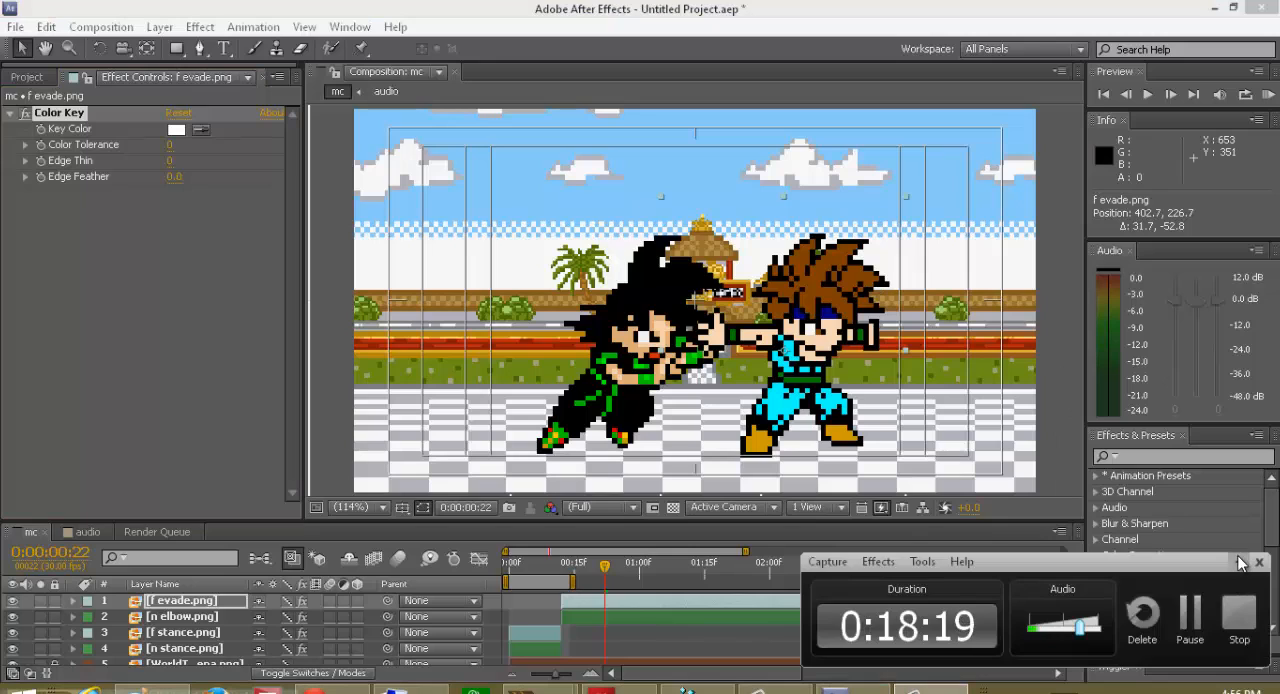
left_click(1240, 562)
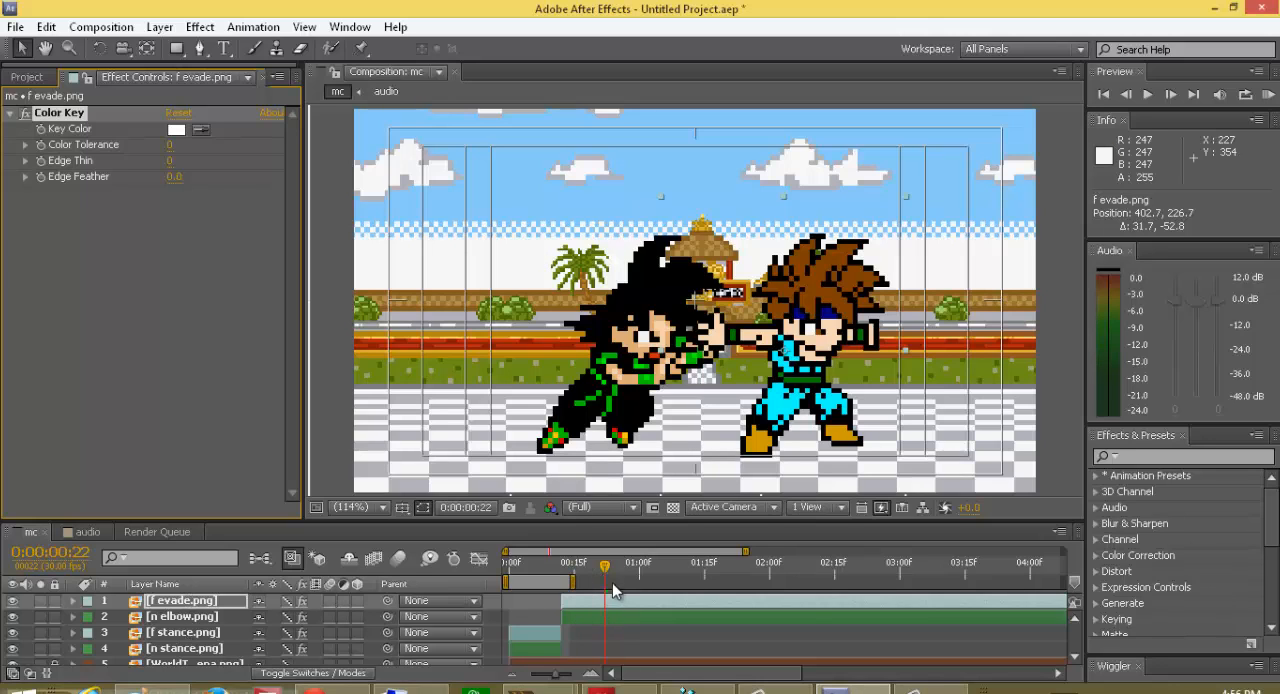
Step: Flip the f evade.png layer horizontally and reposition it to about 419.5, 225.8
left_click(770, 398)
right_click(770, 398)
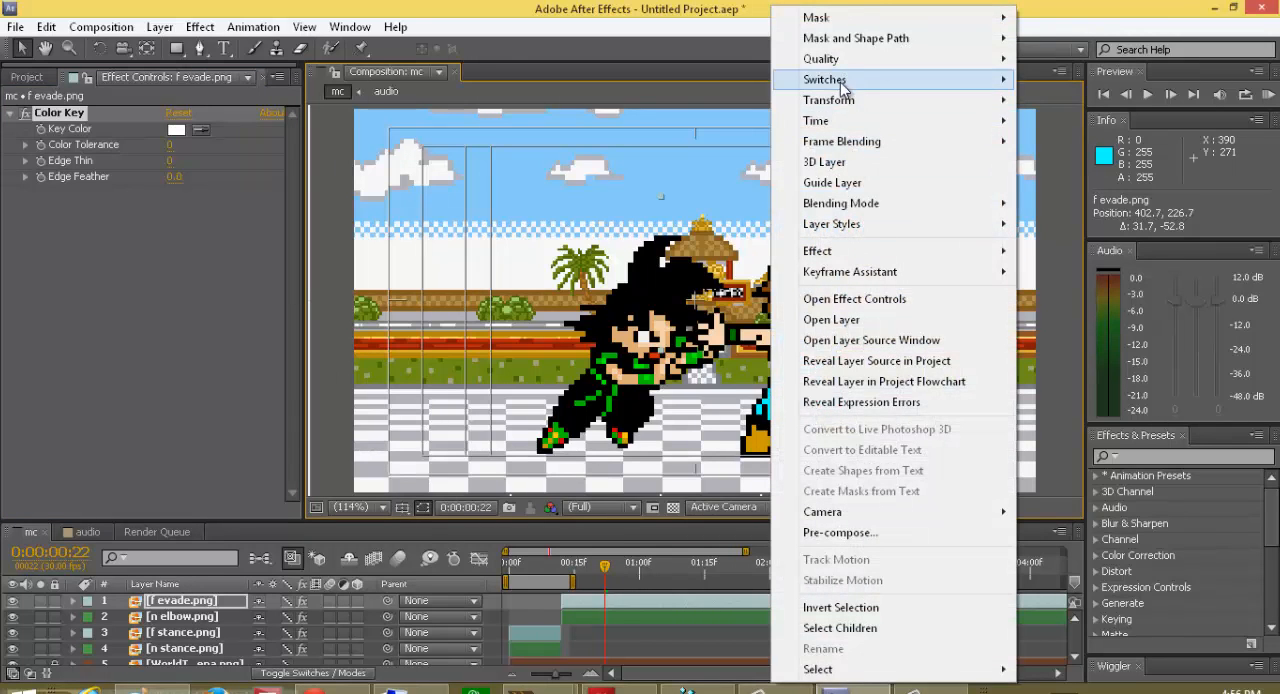
mouse_move(836, 101)
left_click(1040, 251)
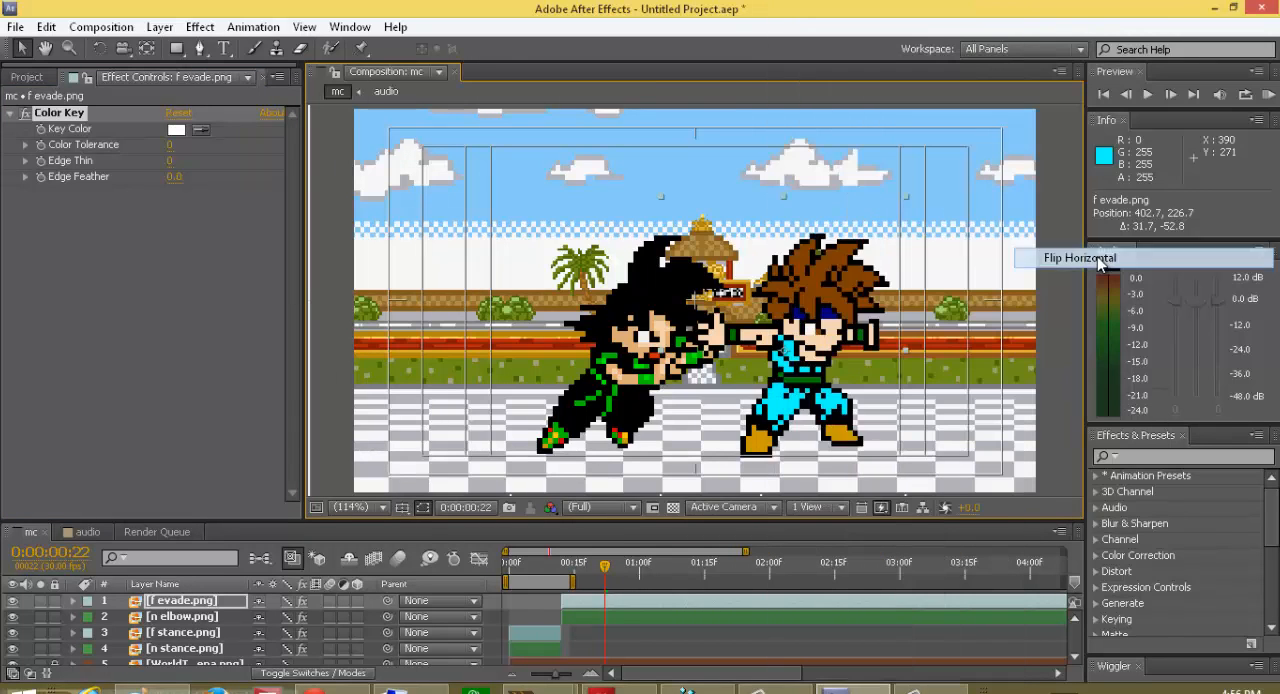
mouse_move(749, 378)
left_mouse_down()
mouse_move(771, 368)
mouse_move(765, 379)
left_mouse_up()
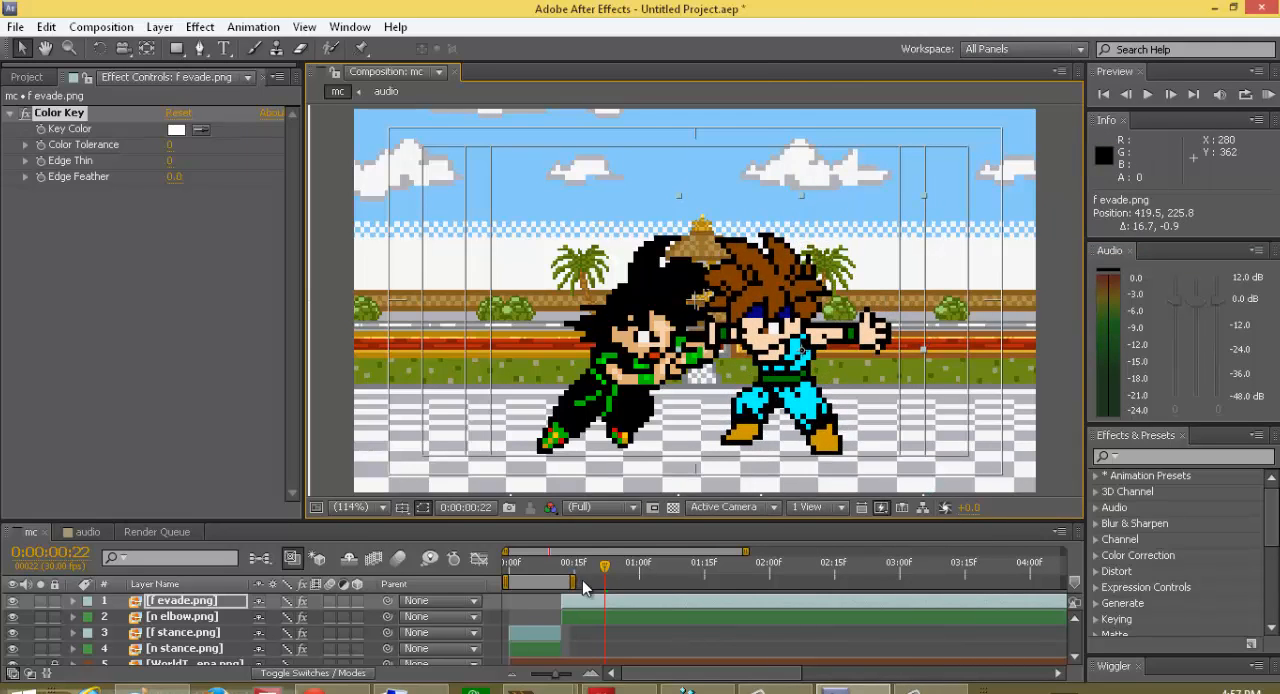
Step: Examine n elbow.png's position keyframes and its movement toward f evade.png between frames 13 and 21
left_click_drag(603, 572, 595, 630)
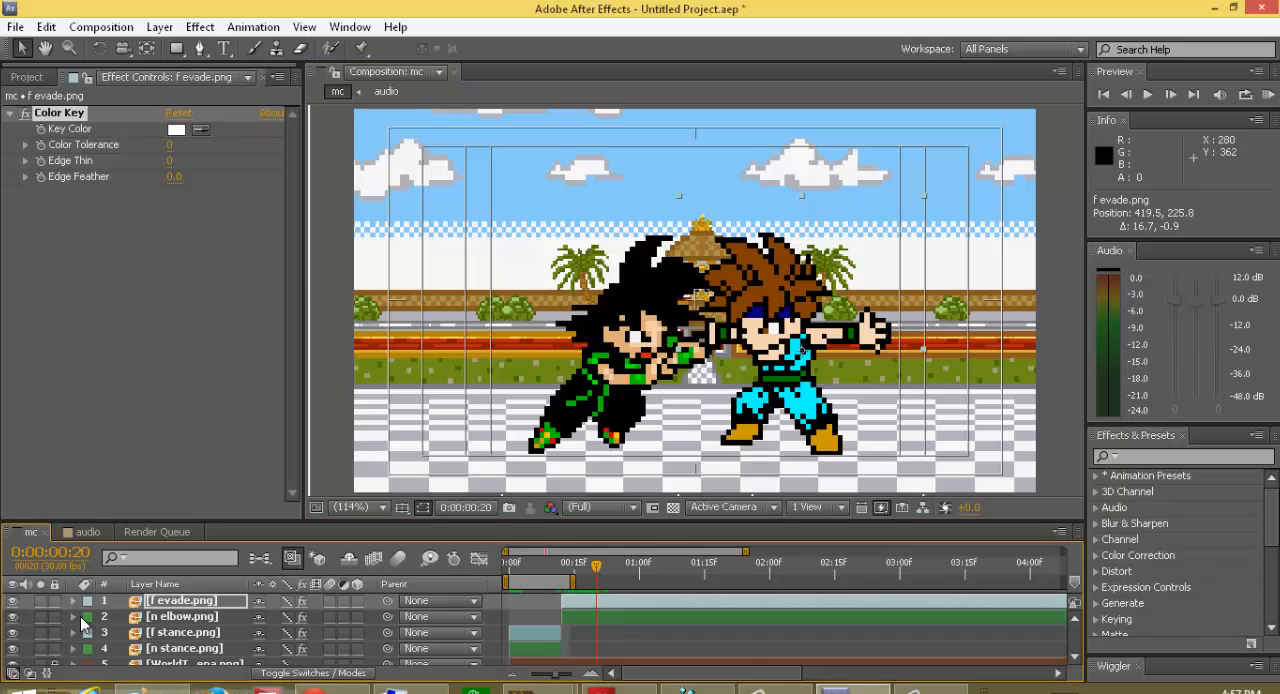
left_click(187, 619)
key("p")
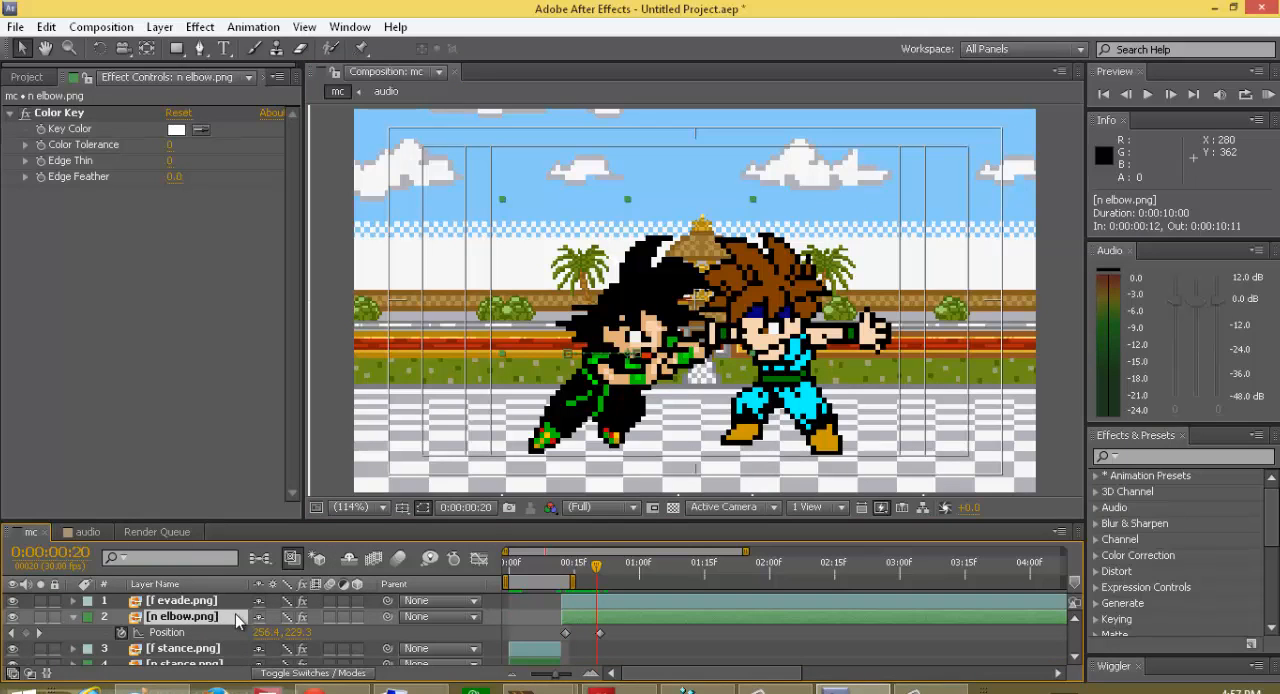
left_click(598, 568)
left_click(577, 603)
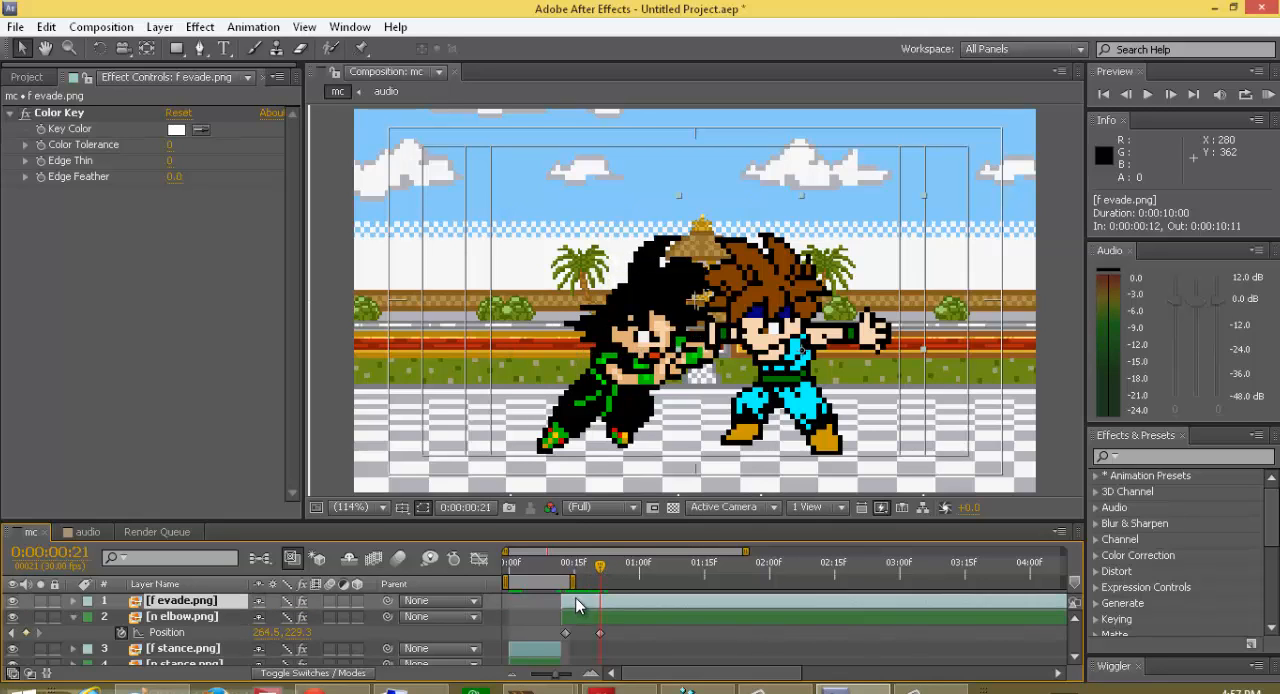
key("Page_Up")
key("Page_Up")
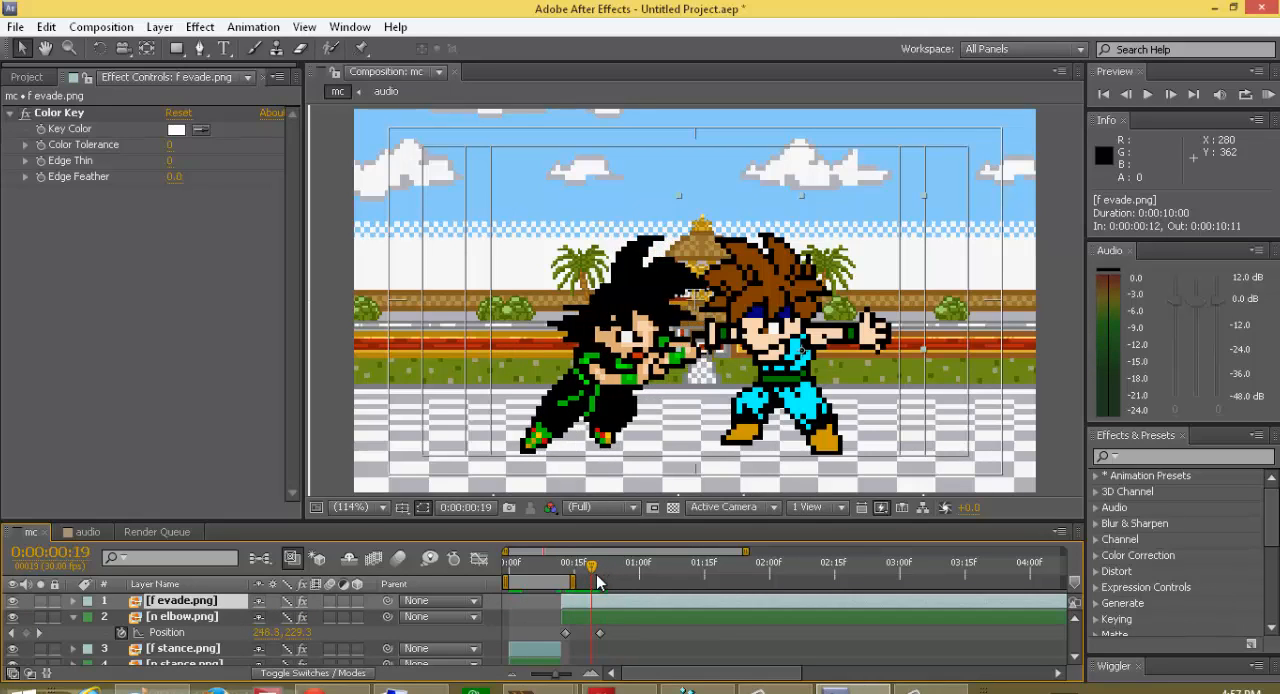
key("Page_Down")
key("Page_Down")
left_click_drag(600, 582, 566, 597)
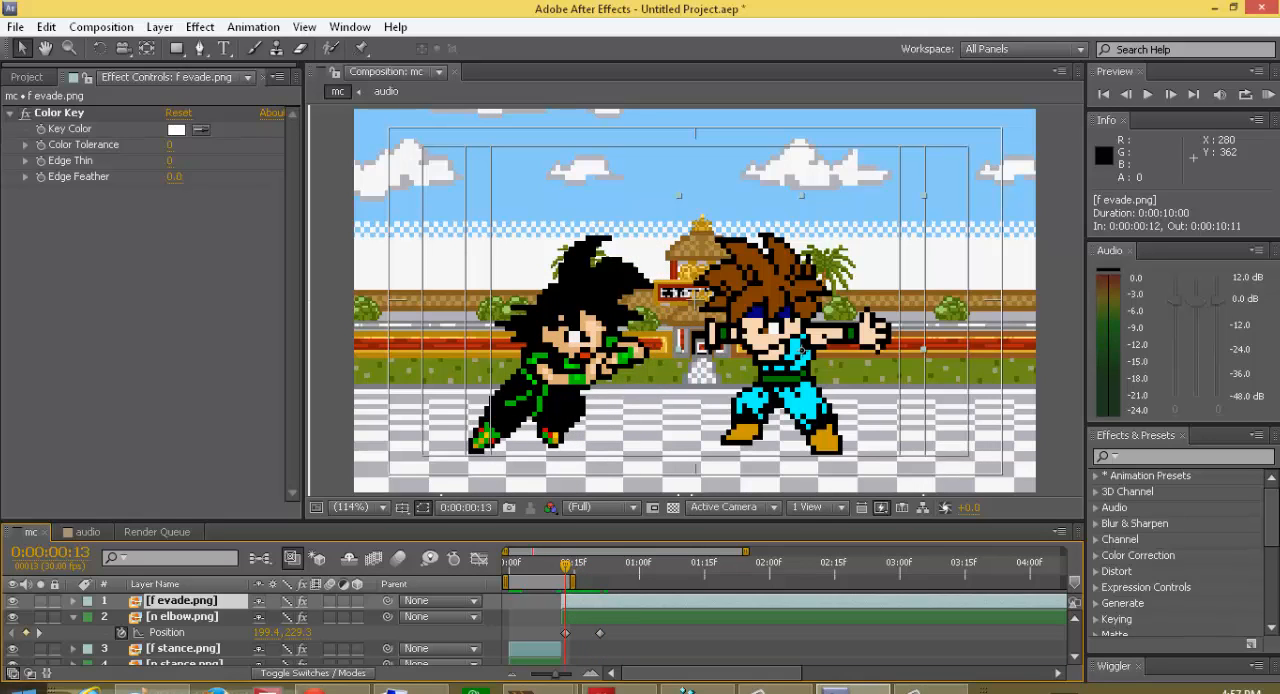
Step: Add a scale keyframe of 500% to n elbow.png at frame 12
left_click(152, 620)
key("s")
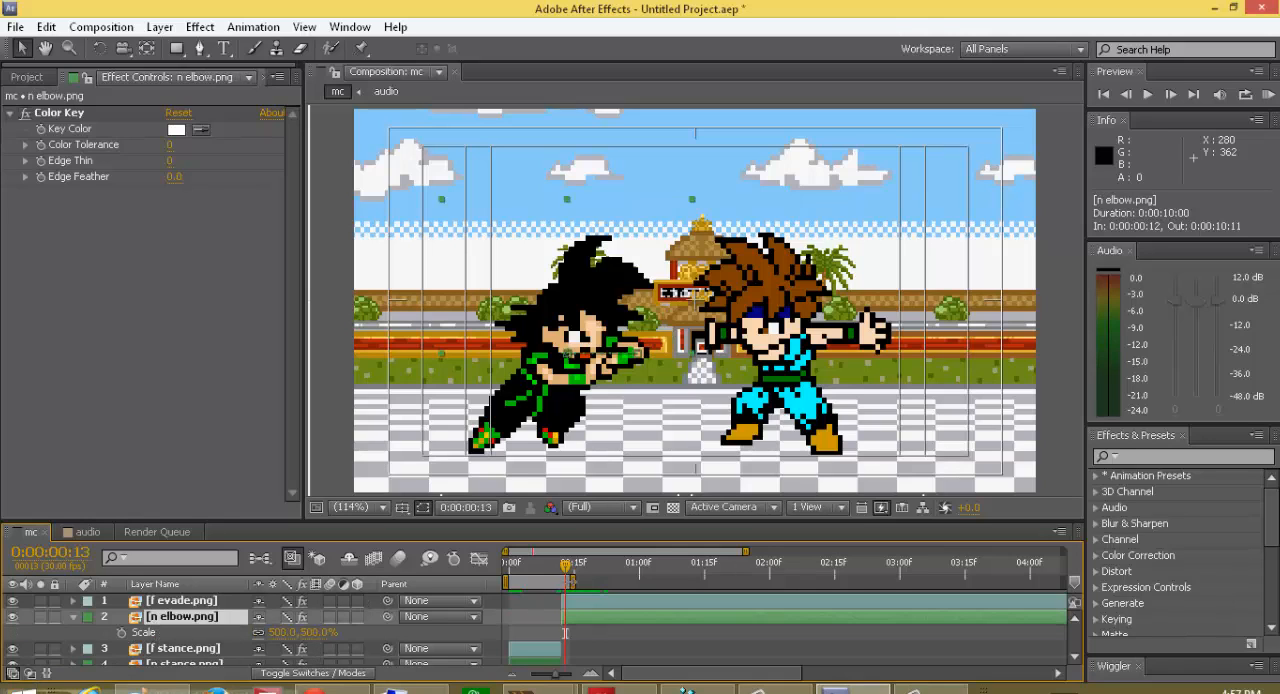
left_click_drag(565, 572, 561, 568)
left_click(121, 632)
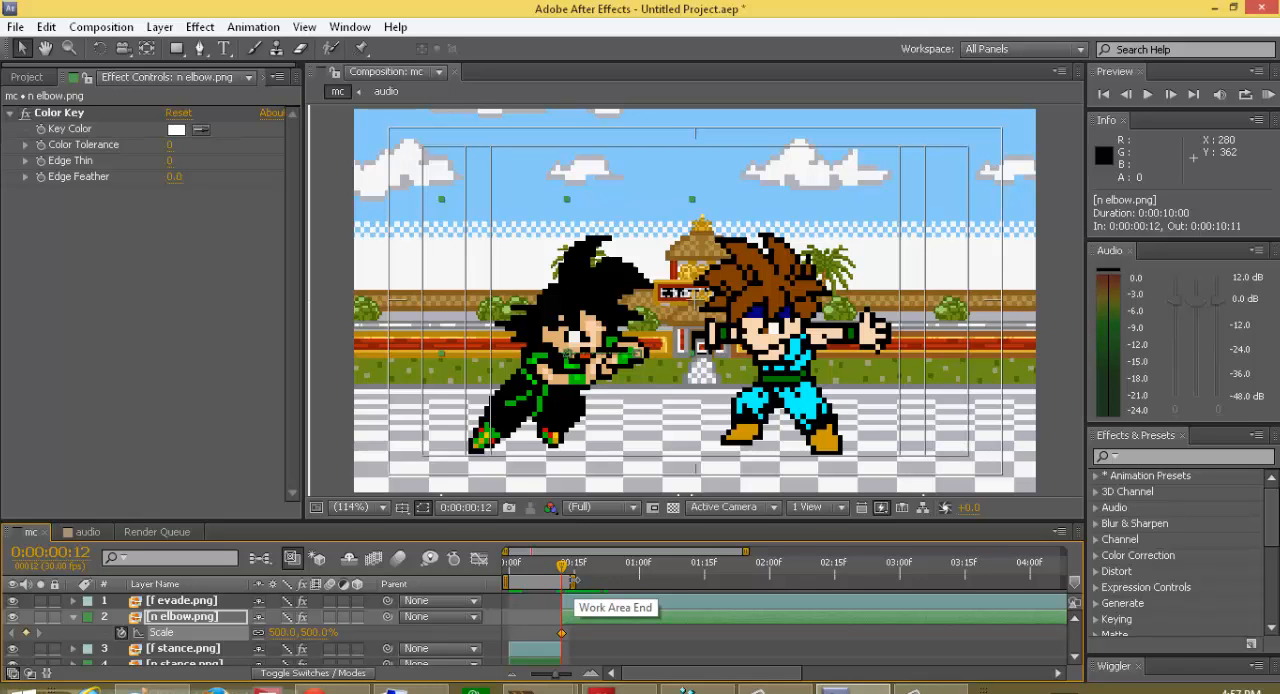
Step: Add a frame 21 scale keyframe to n elbow.png with its width narrowed to 446% and its height kept at 500%
key("space")
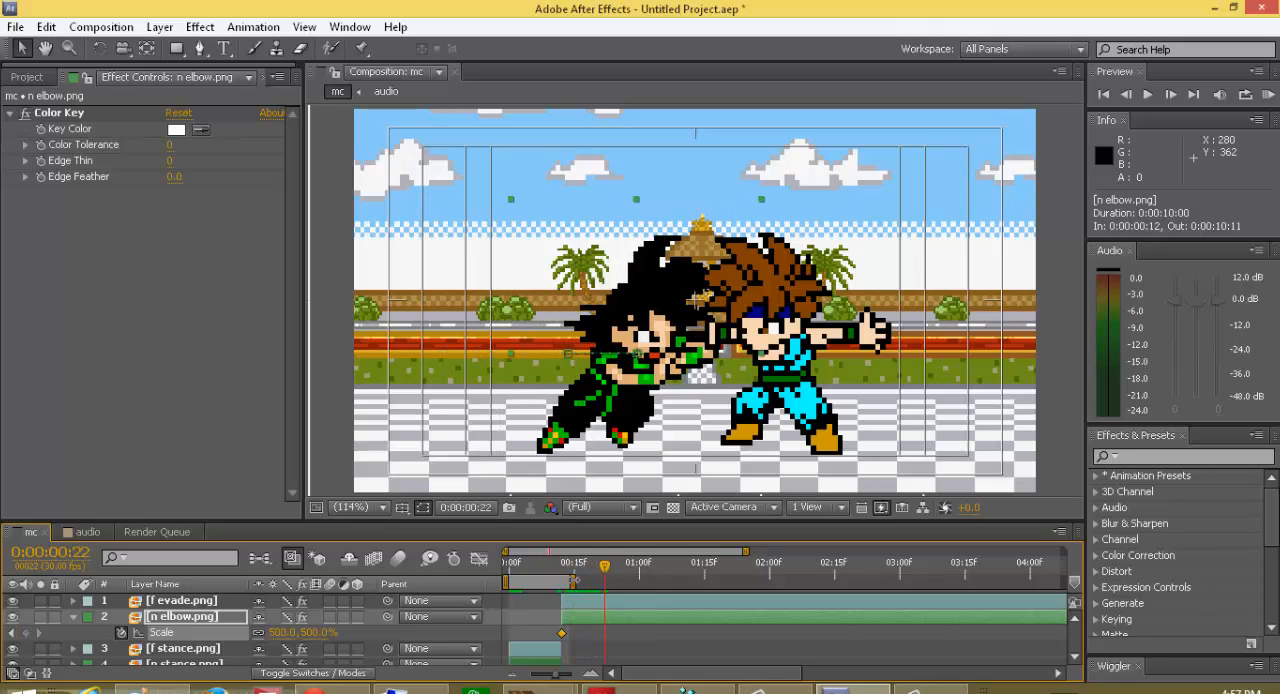
key("Page_Up")
left_click(26, 632)
left_click_drag(272, 632, 245, 649)
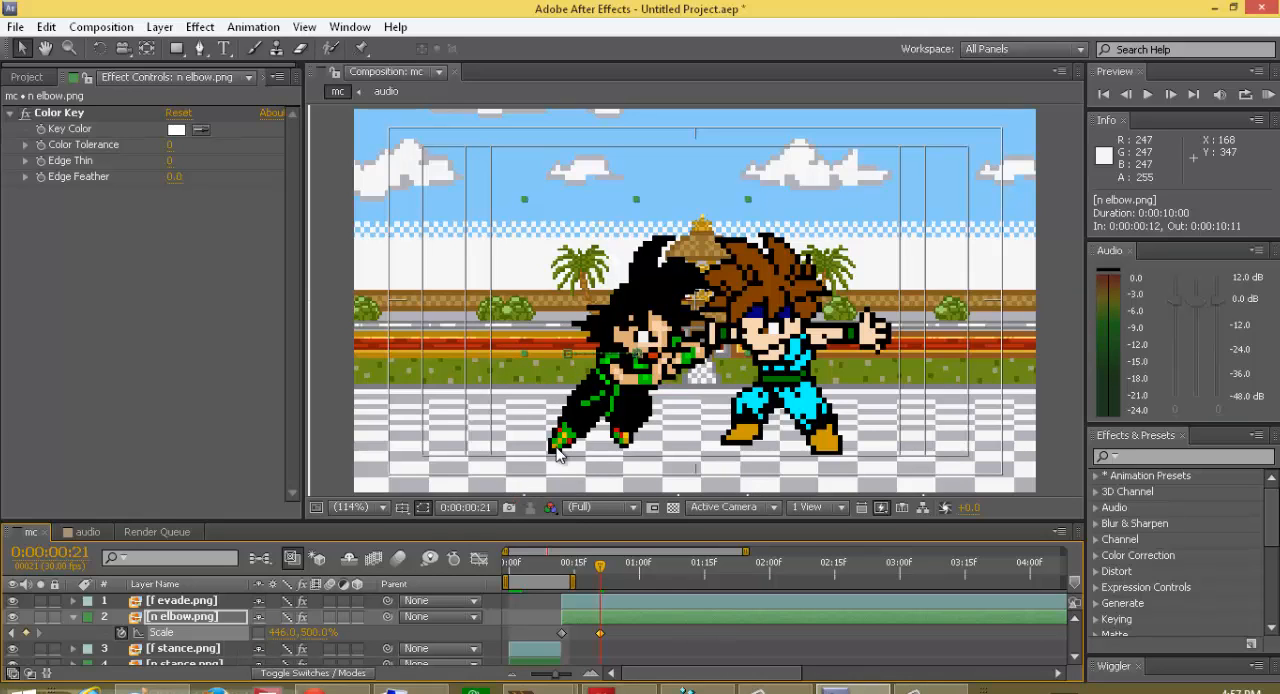
Step: Move f evade.png slightly closer to the attacker at frame 21, to about 408.0, 226.7
left_click(750, 365)
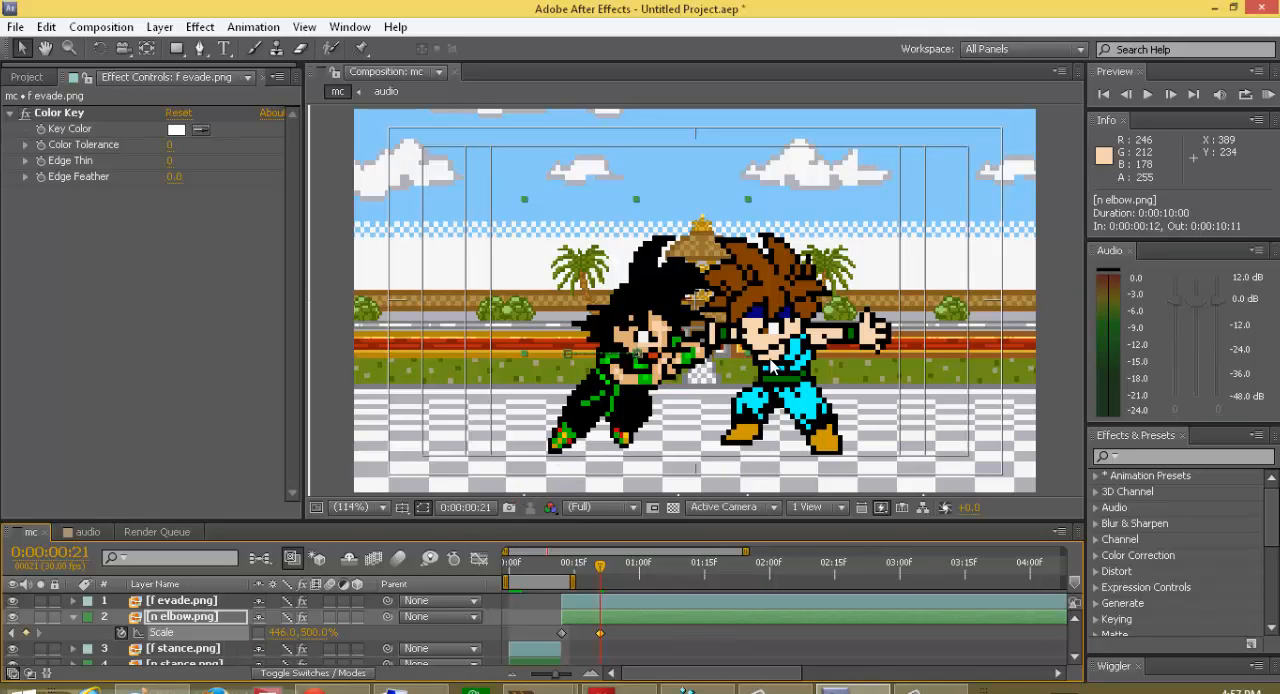
left_click_drag(779, 386, 766, 387)
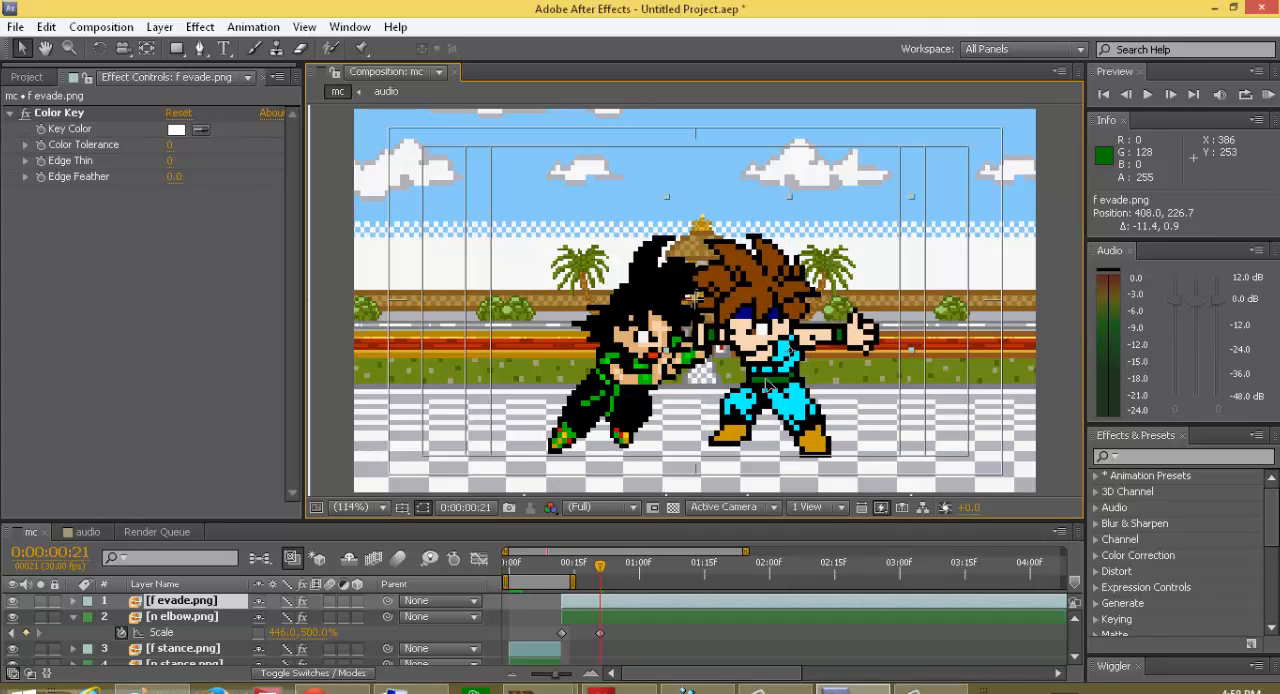
Step: Move f evade.png away from the attacker to about 498.7, 226.7, and start its layer at frame 12
left_click_drag(774, 385, 862, 387)
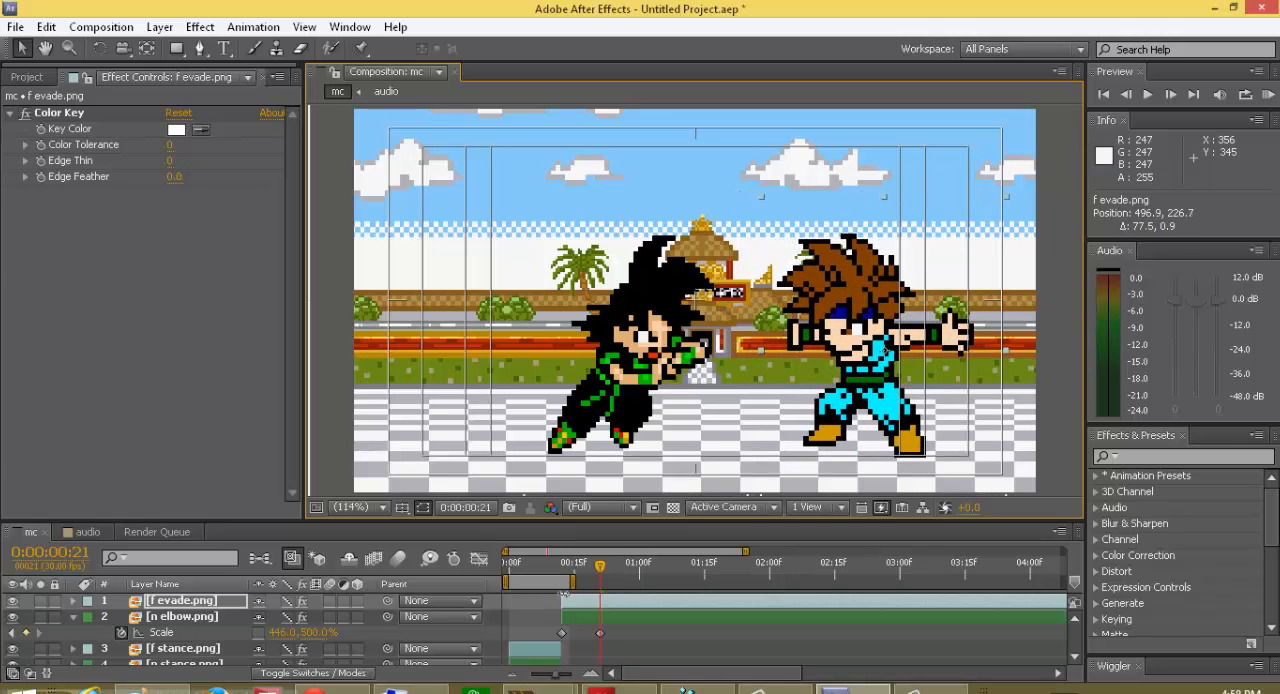
left_click_drag(584, 606, 557, 597)
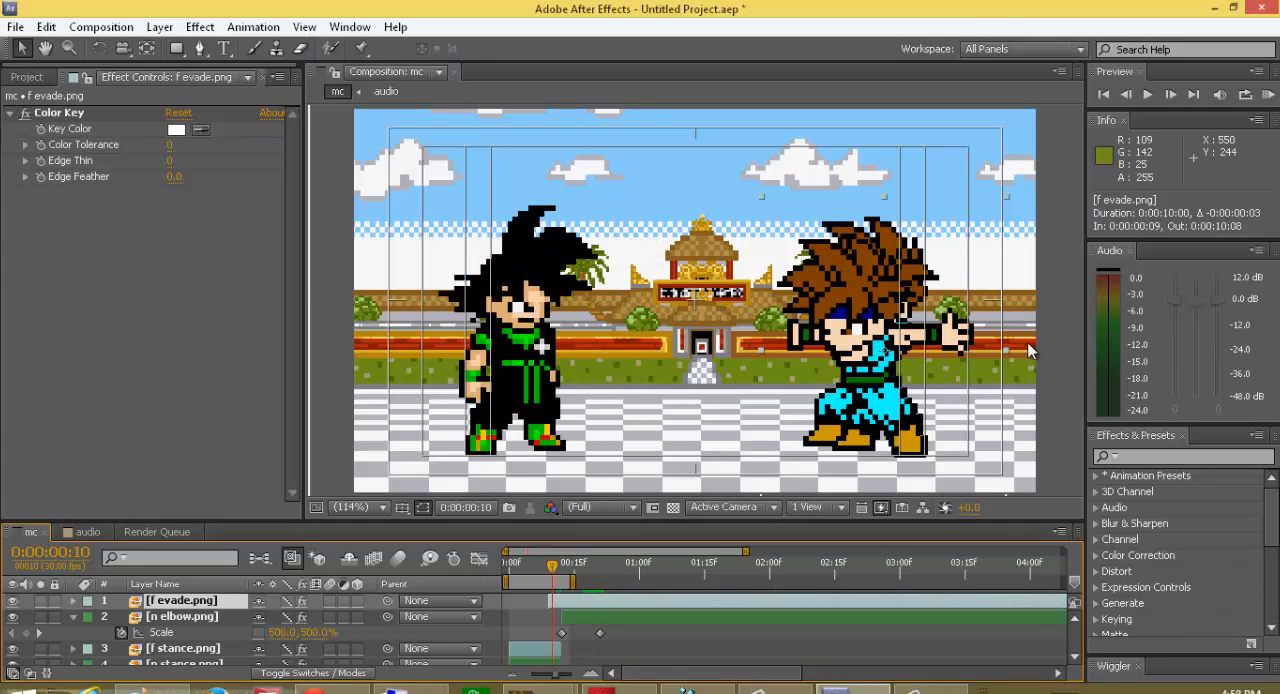
mouse_move(868, 410)
left_mouse_down()
mouse_move(846, 421)
mouse_move(870, 409)
left_mouse_up()
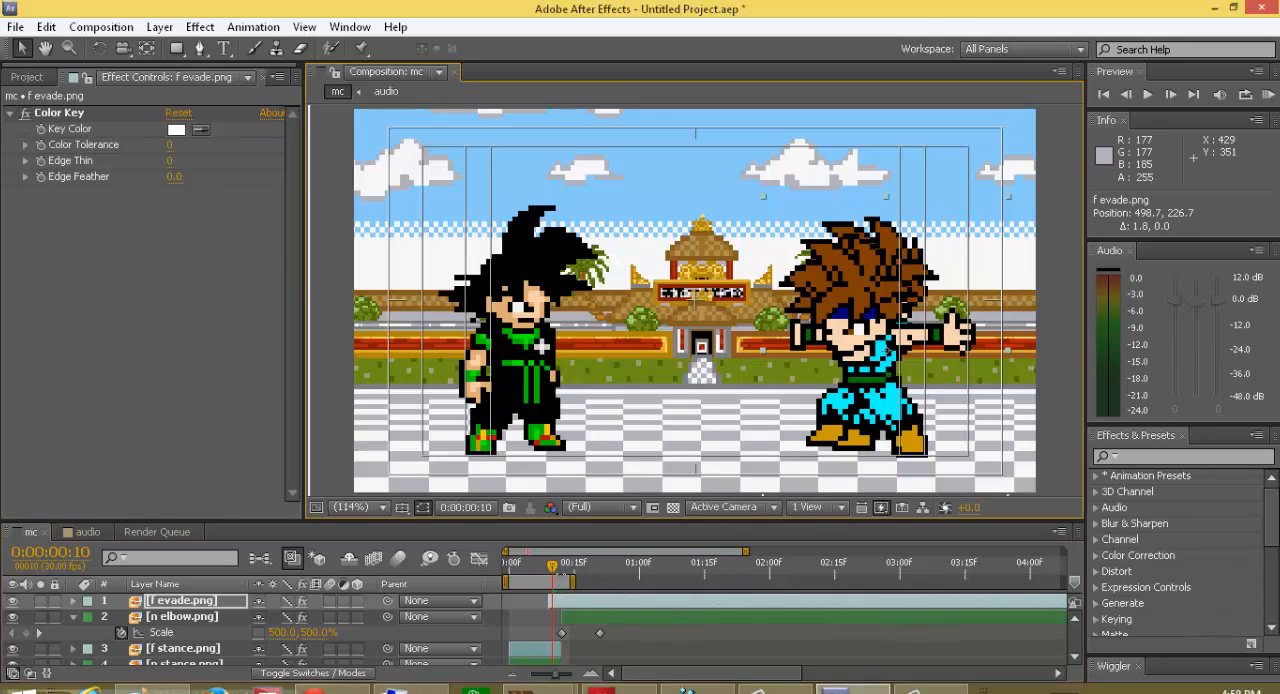
left_click_drag(564, 612, 597, 600)
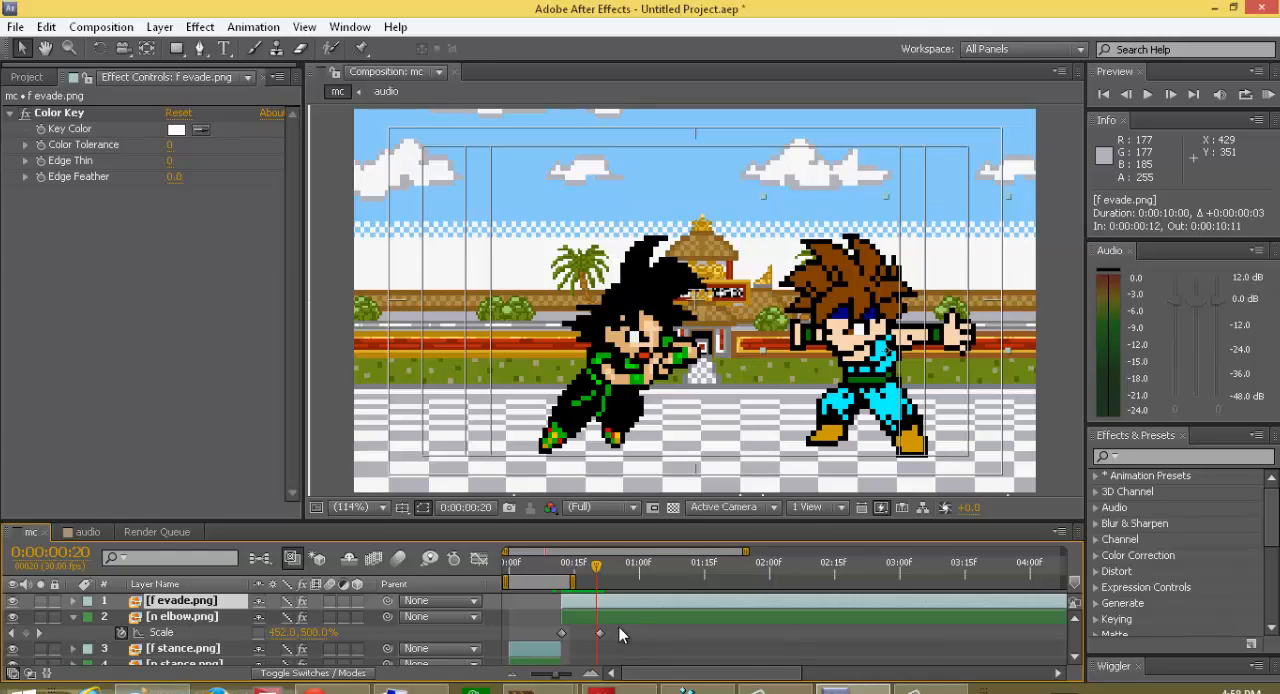
Step: Delete the frame 21 and frame 12 scale keyframes of n elbow.png
left_click(600, 633)
key("Delete")
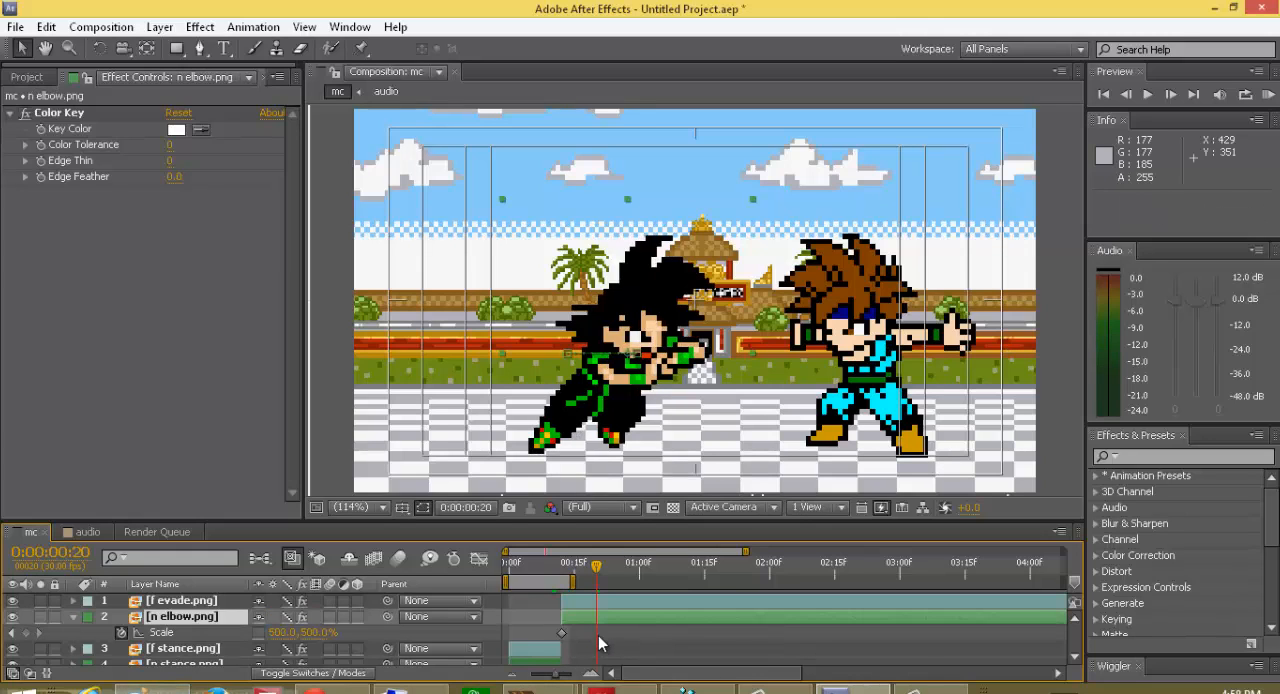
left_click(562, 632)
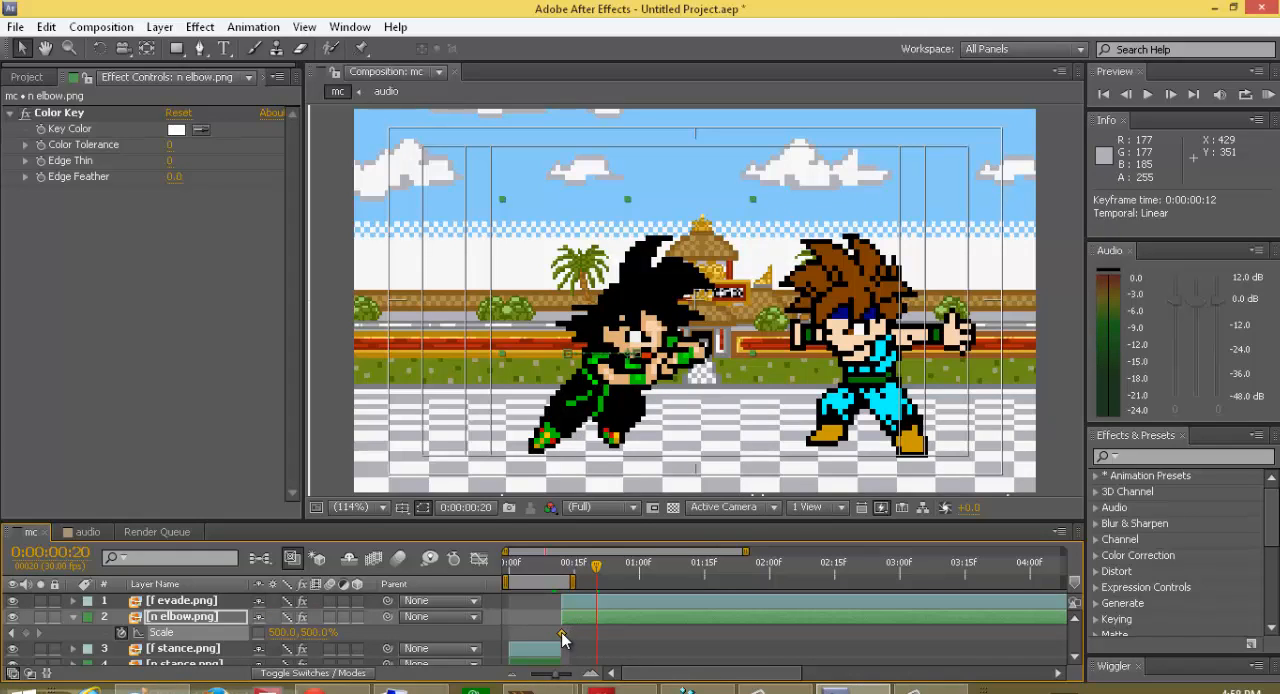
key("Delete")
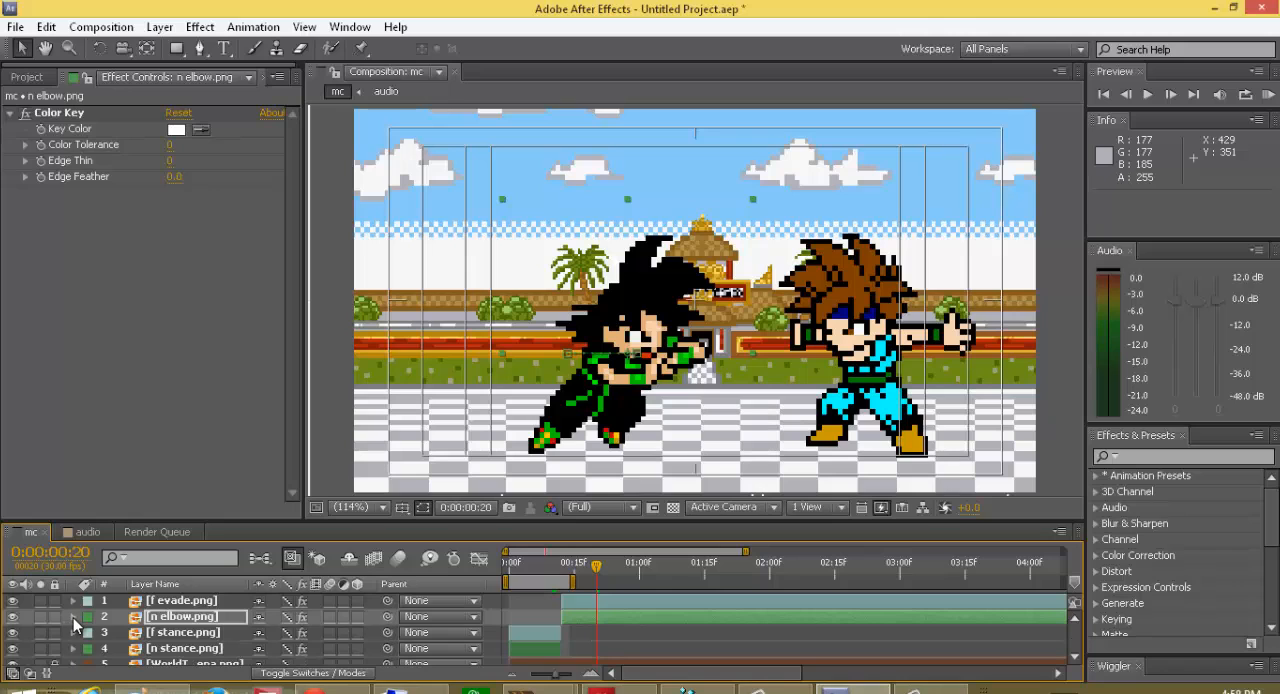
Step: Try a frame 23 position keyframe for n elbow.png close to the evading sprite, at about 353.4, 227.5
key("p")
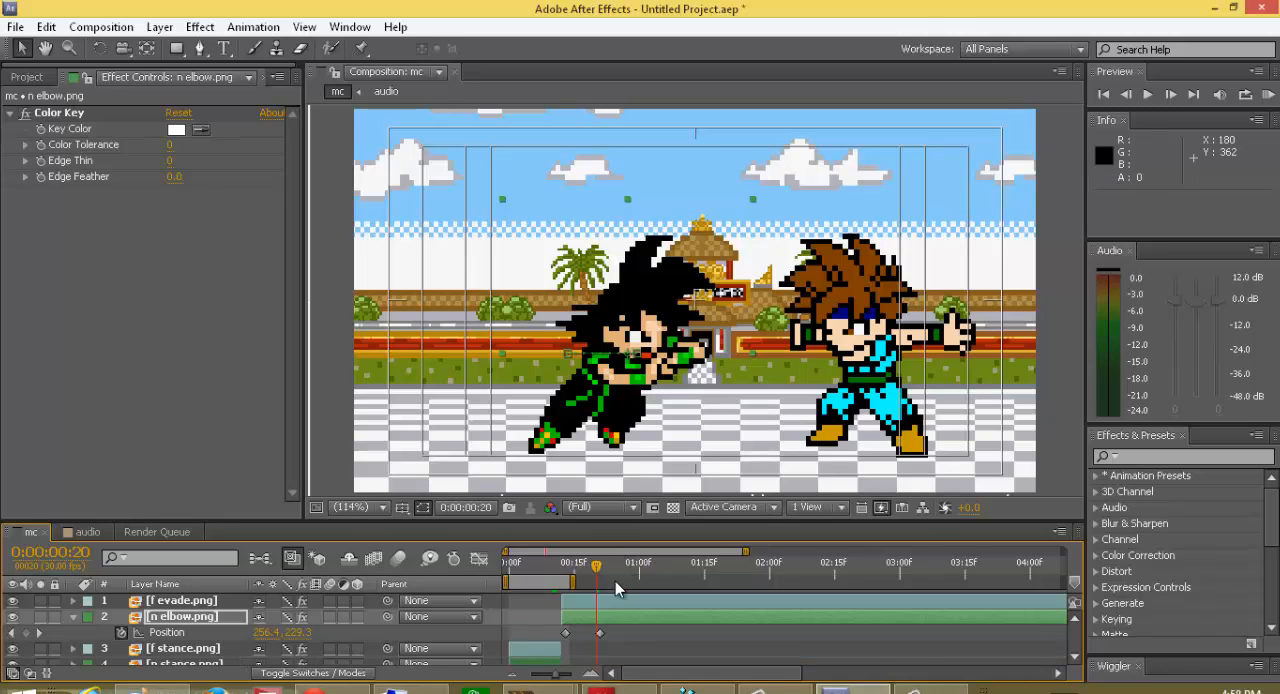
mouse_move(600, 570)
left_mouse_down()
mouse_move(615, 580)
mouse_move(555, 594)
mouse_move(608, 590)
left_mouse_up()
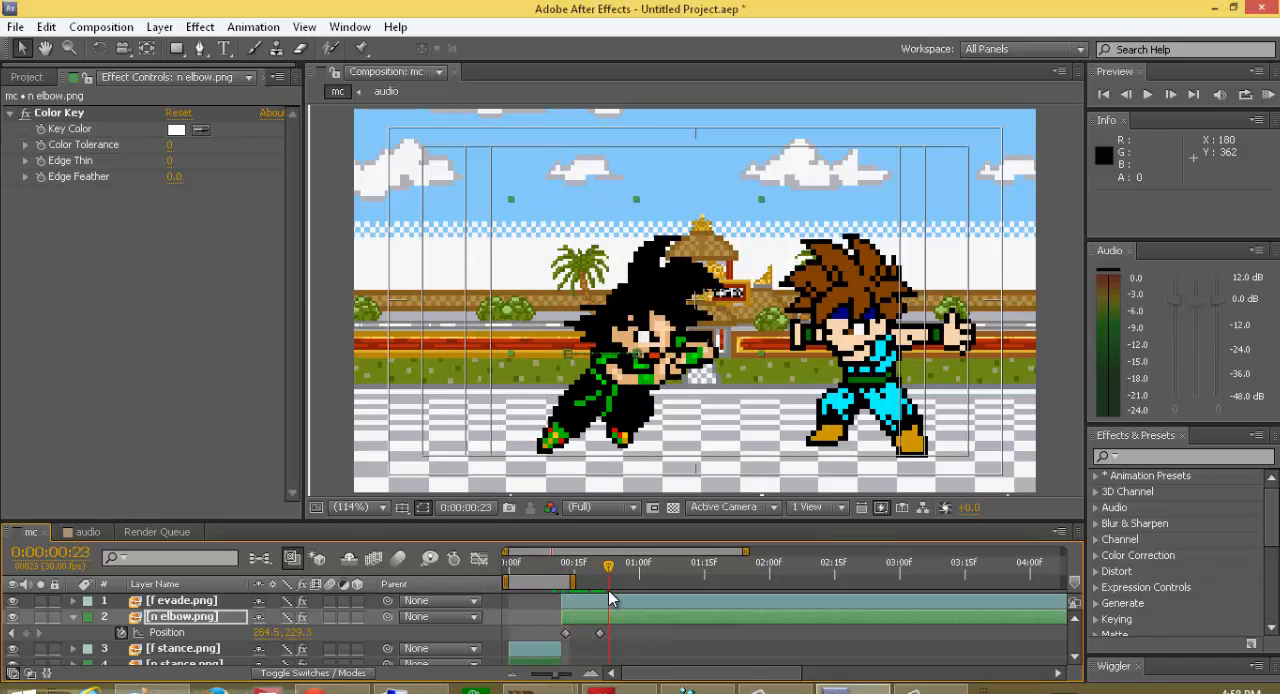
left_click_drag(626, 371, 697, 367)
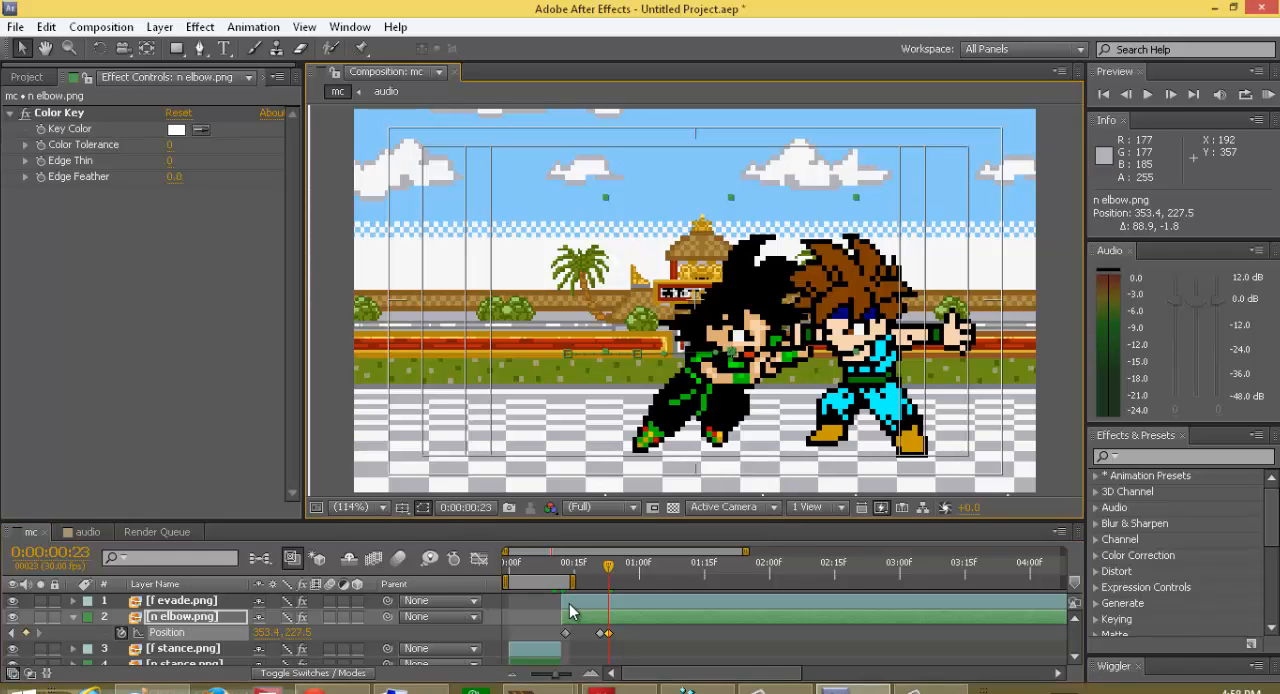
Step: Try shifting n elbow.png slightly away from its opponent at frame 13, to about 188.0, 231.1
left_click_drag(610, 571, 566, 590)
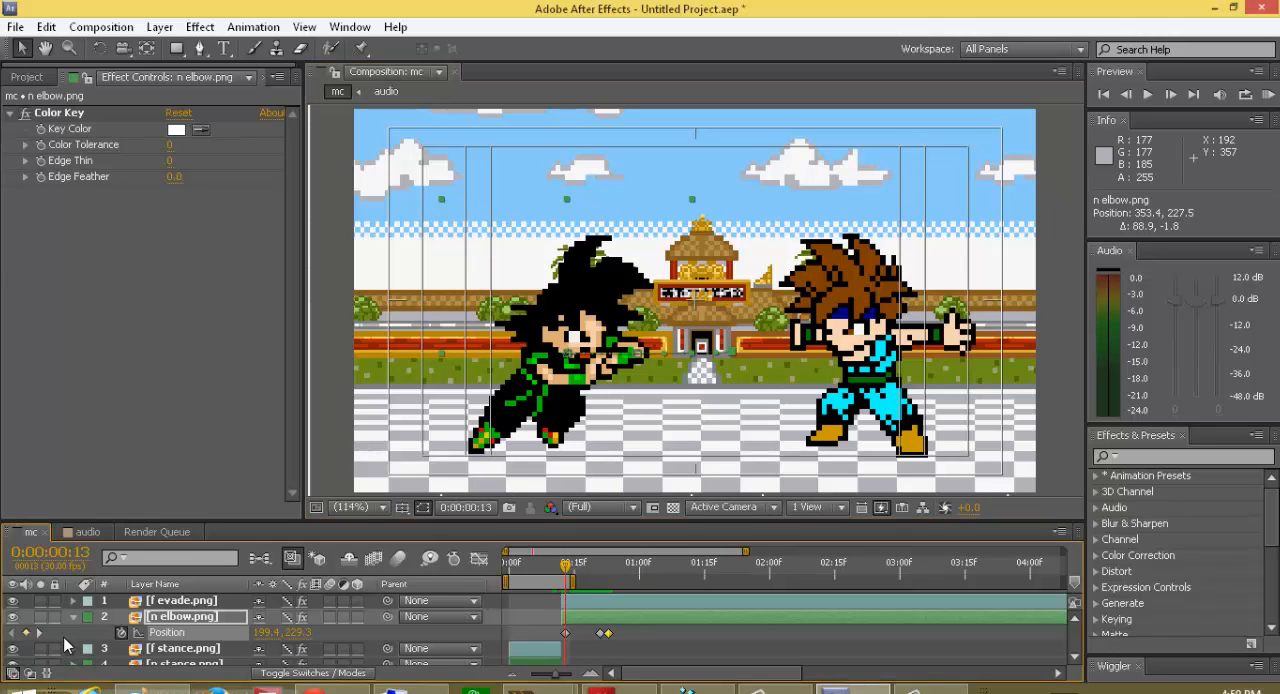
left_click(71, 618)
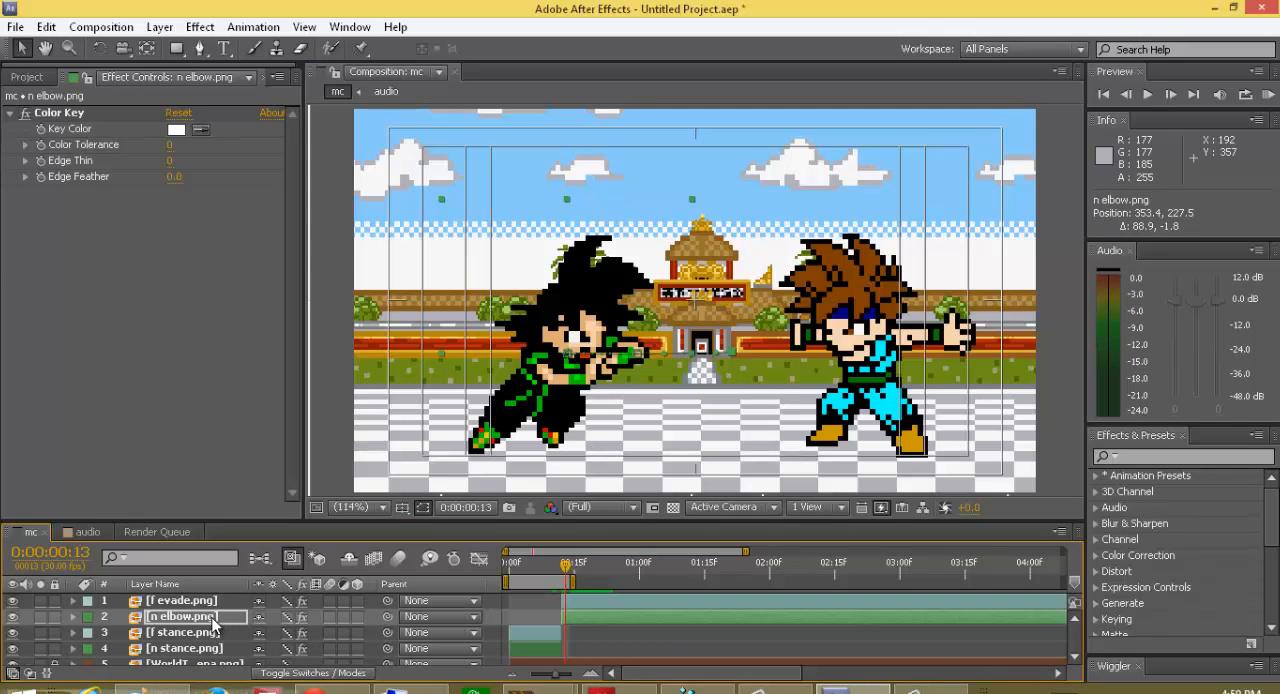
key("s")
mouse_move(556, 377)
left_mouse_down()
mouse_move(712, 377)
mouse_move(546, 383)
left_mouse_up()
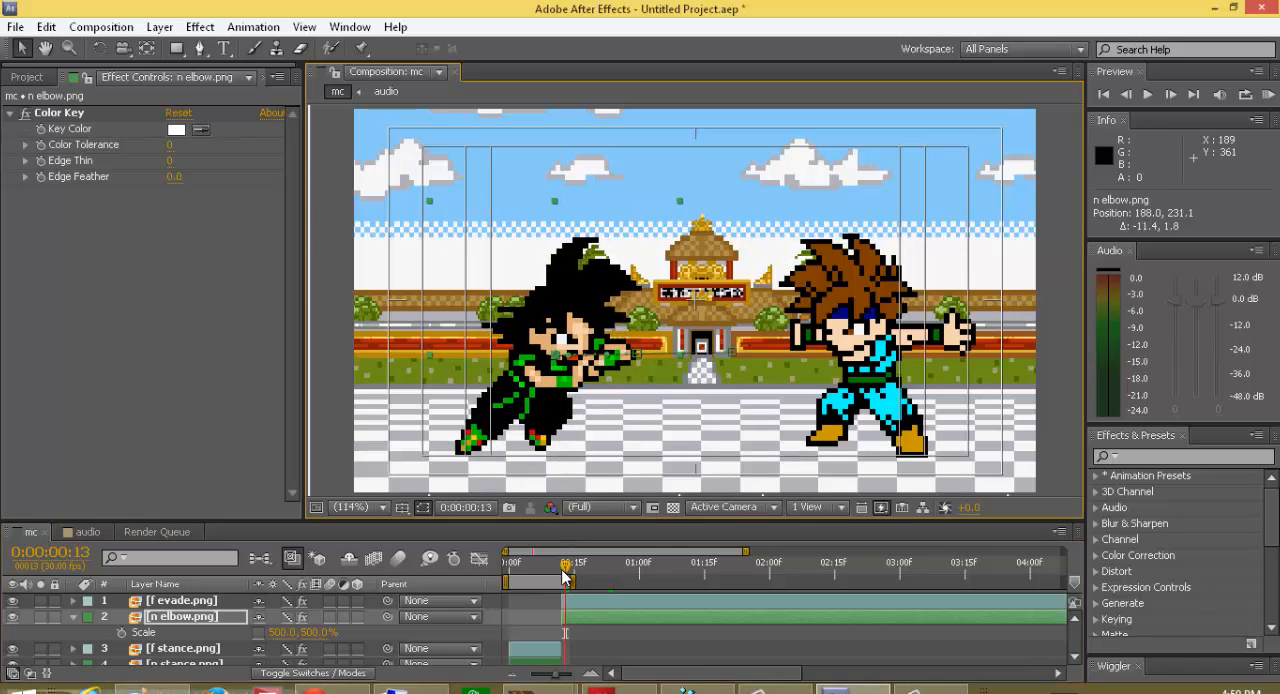
Step: Undo the recent n elbow.png position changes and the deletion of its scale keyframes
key("ctrl+z")
key("ctrl+z")
key("ctrl+z")
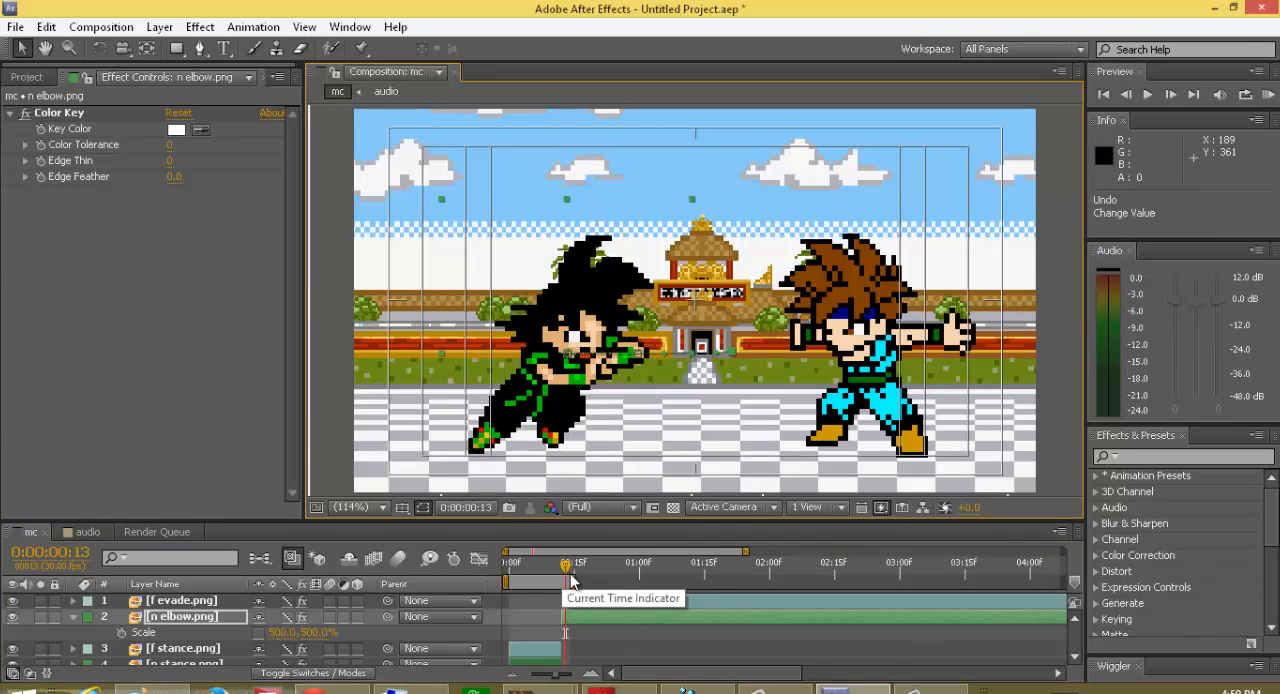
key("ctrl+z")
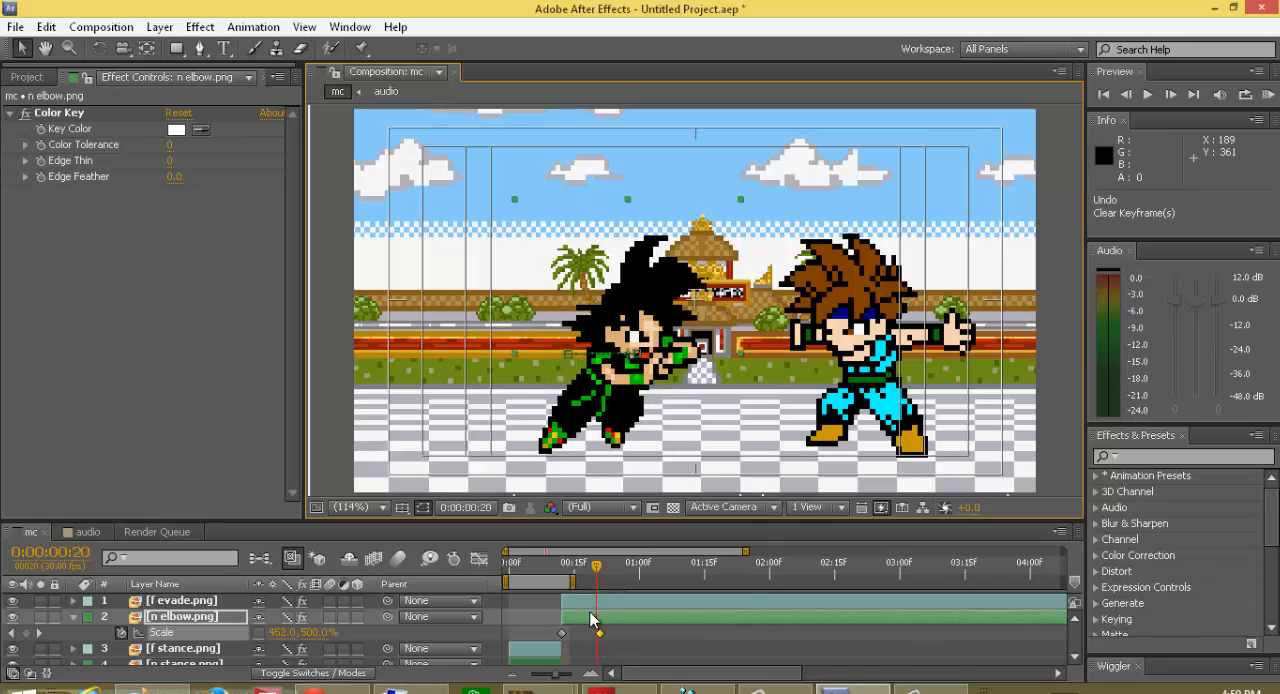
Step: Remove both scale keyframes from n elbow.png so only its position stays animated
key("Delete")
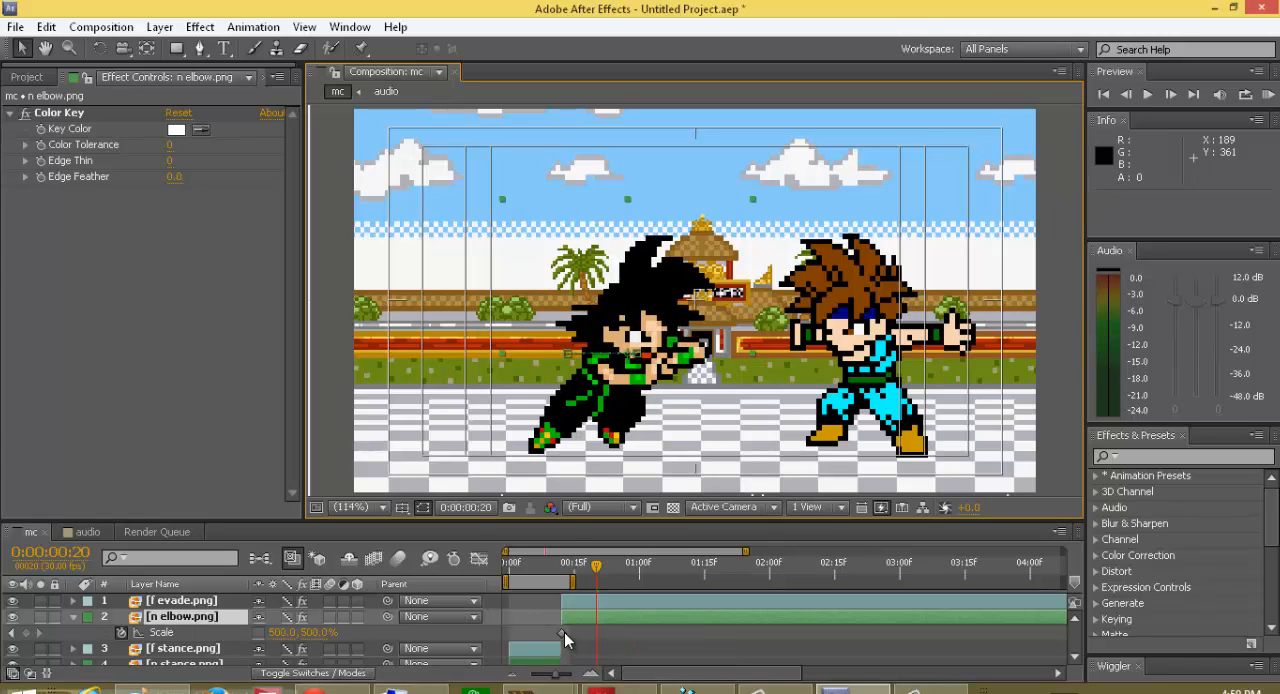
left_click(562, 633)
left_click_drag(562, 633, 596, 633)
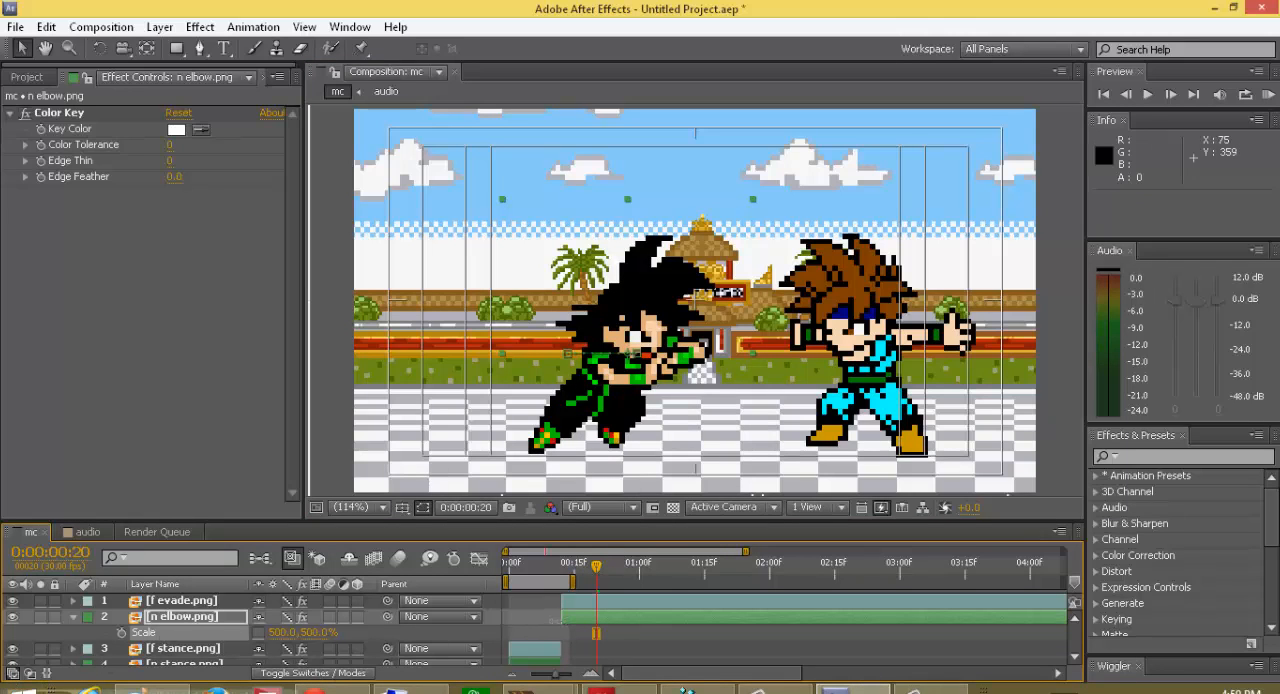
Step: Move n elbow.png at its frame 21 position keyframe up to the evading sprite, to about 353.4, 229.3
key("p")
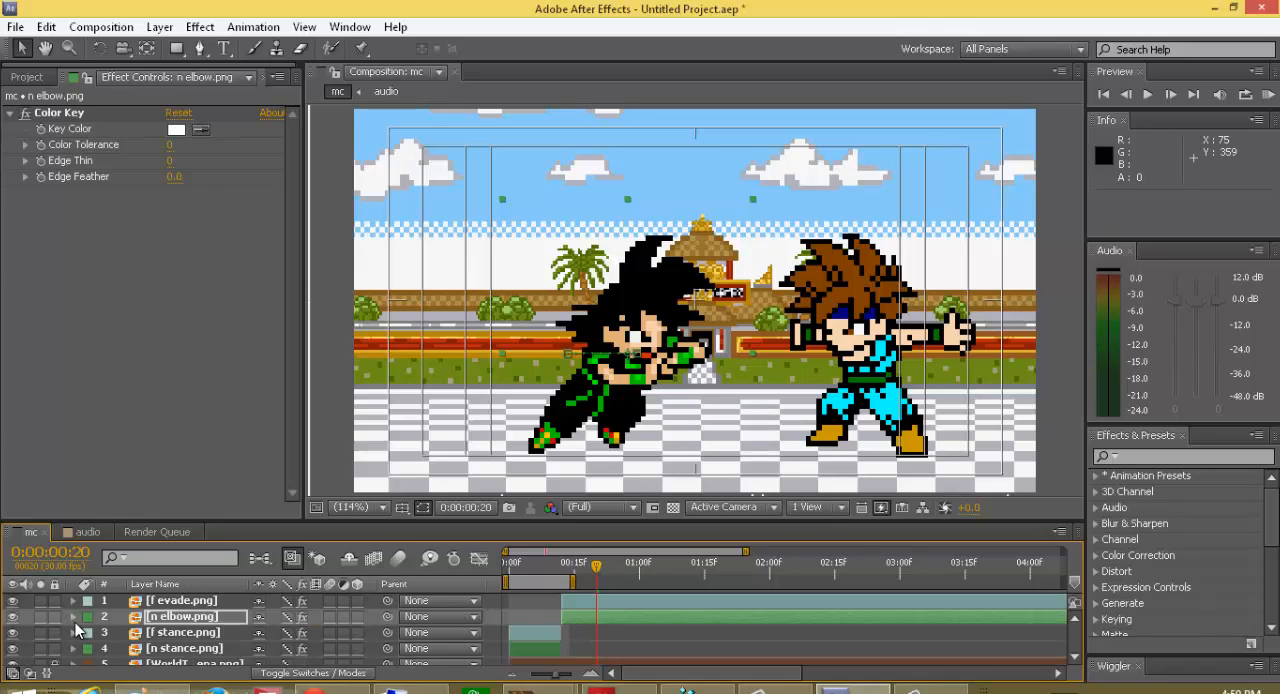
left_click(600, 574)
mouse_move(600, 573)
left_mouse_down()
mouse_move(564, 592)
mouse_move(620, 580)
mouse_move(601, 579)
left_mouse_up()
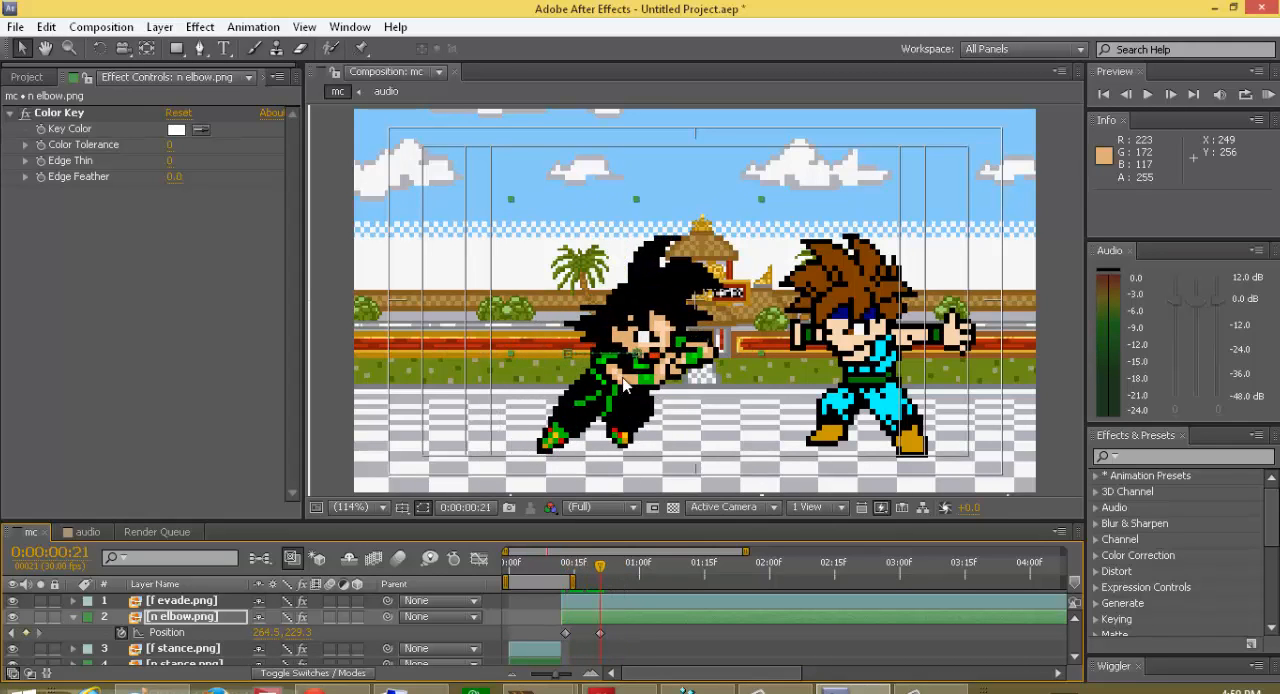
left_click_drag(632, 381, 723, 378)
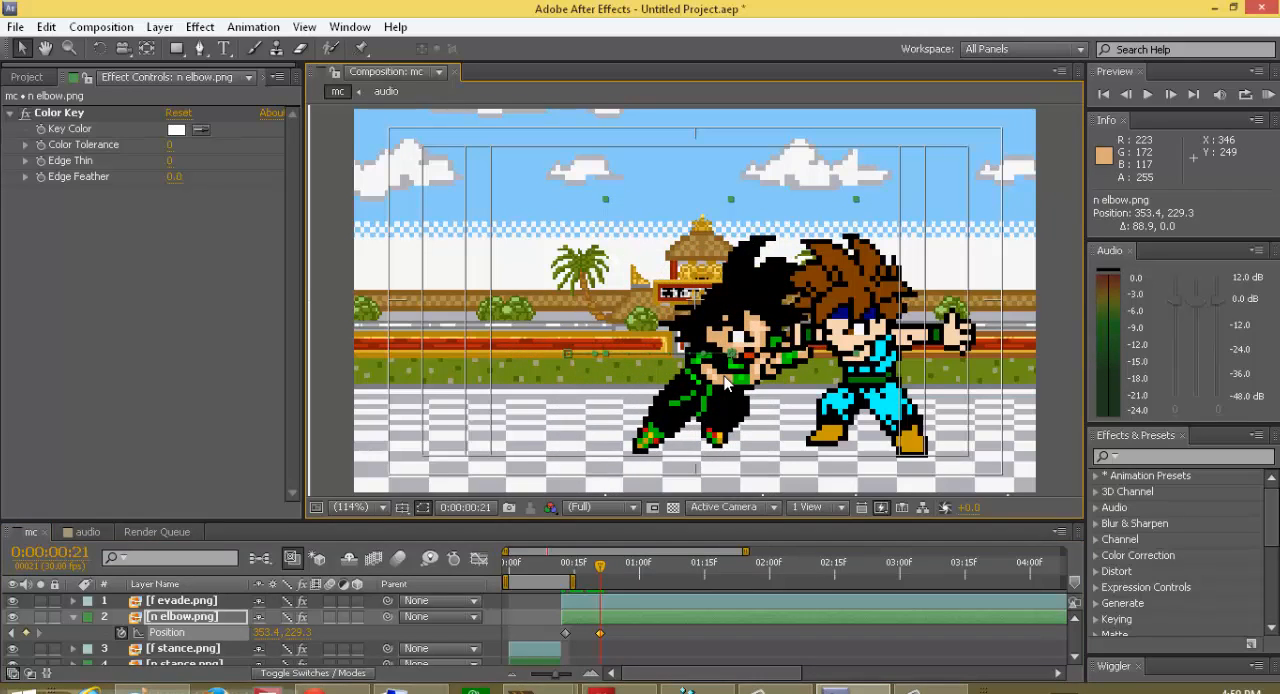
left_click(73, 616)
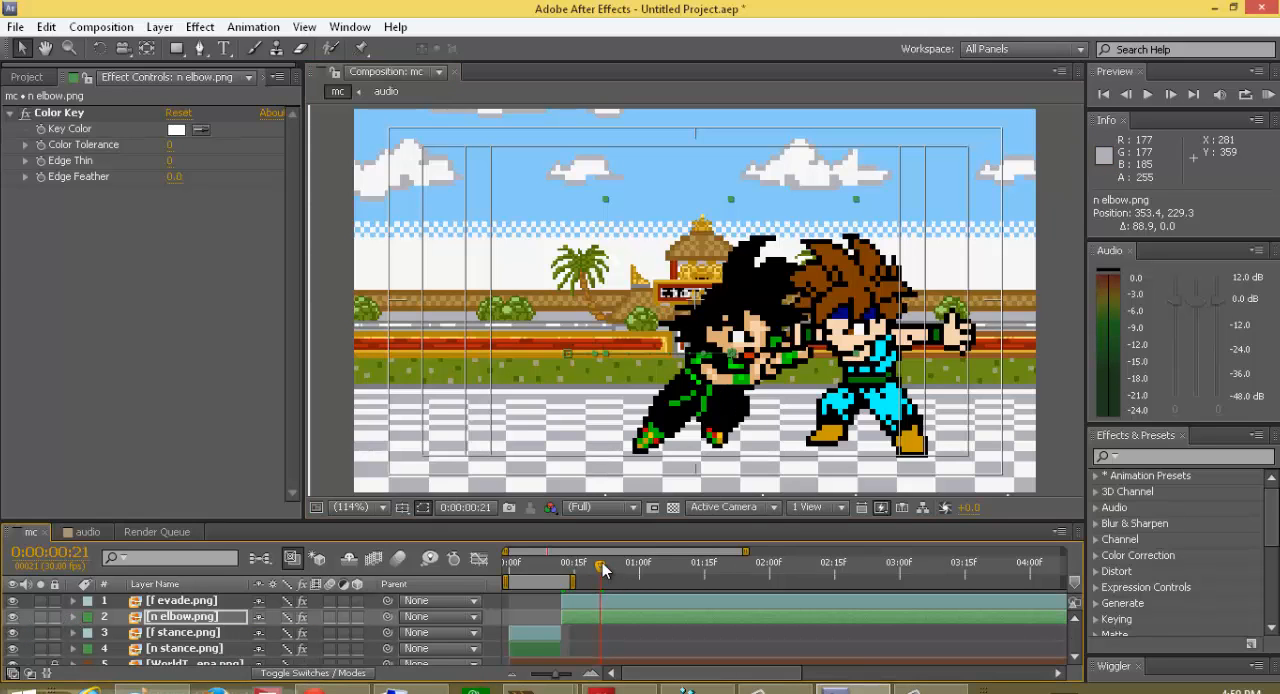
Step: Add a scale keyframe of 500% to n elbow.png at frame 12
left_click_drag(603, 570, 566, 576)
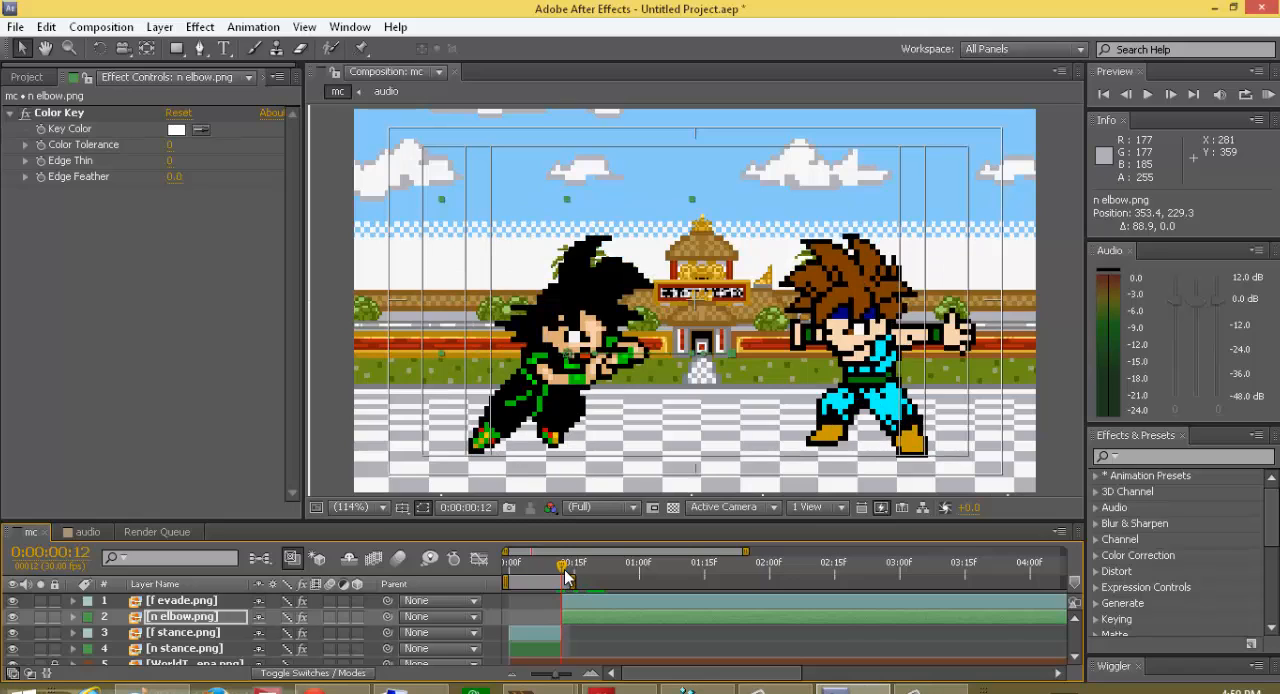
key("s")
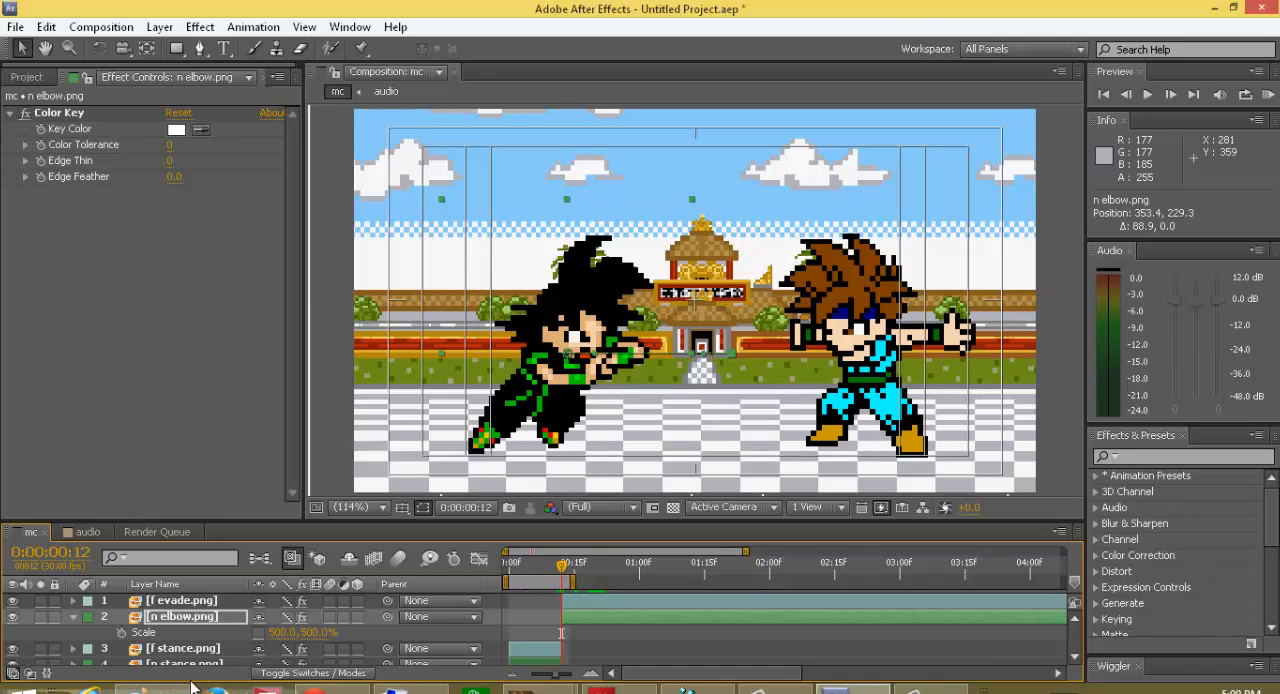
left_click(122, 633)
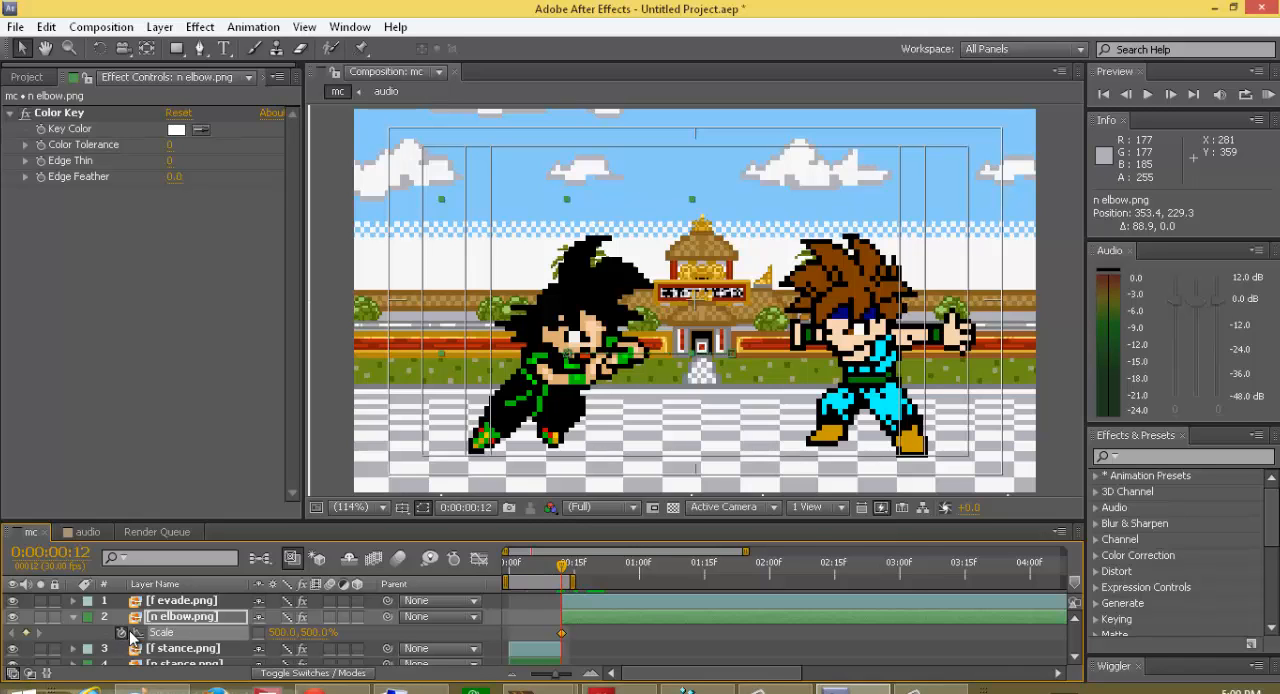
Step: Advance the current time to frame 21, keeping n elbow.png's scale property open
key("Page_Down")
key("Page_Down")
key("Page_Down")
key("Page_Down")
key("Page_Down")
key("Page_Down")
key("Page_Down")
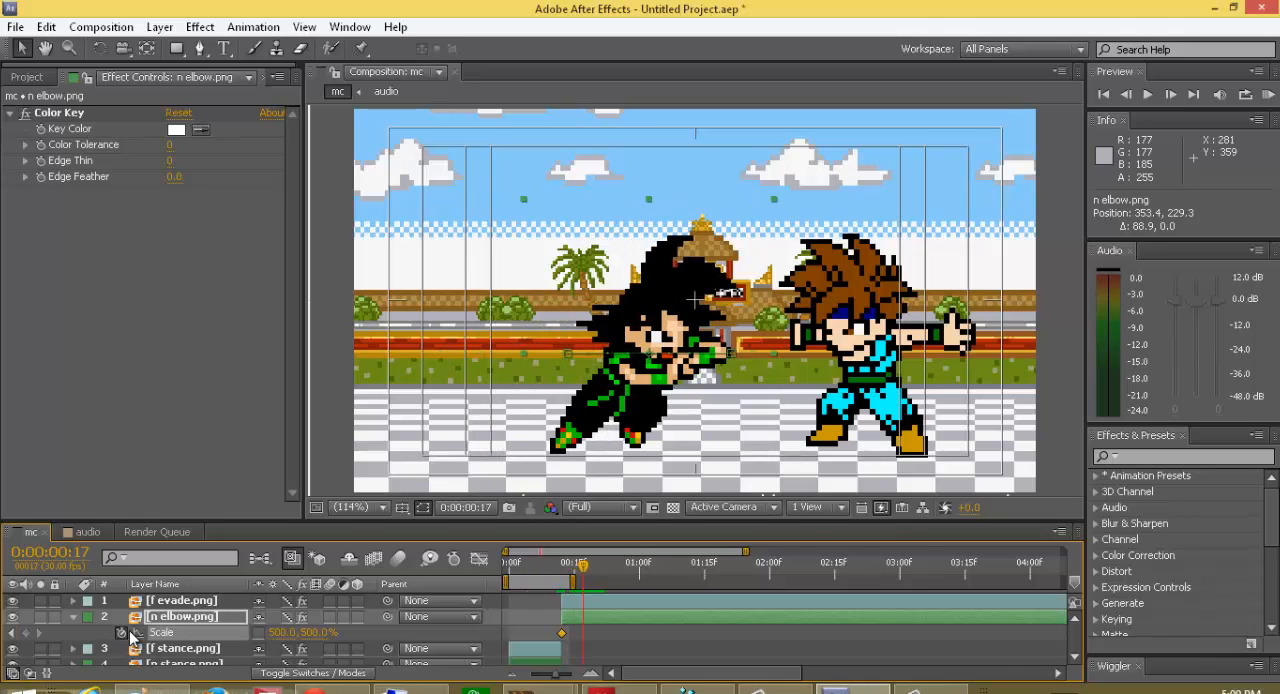
key("Page_Down")
key("Page_Down")
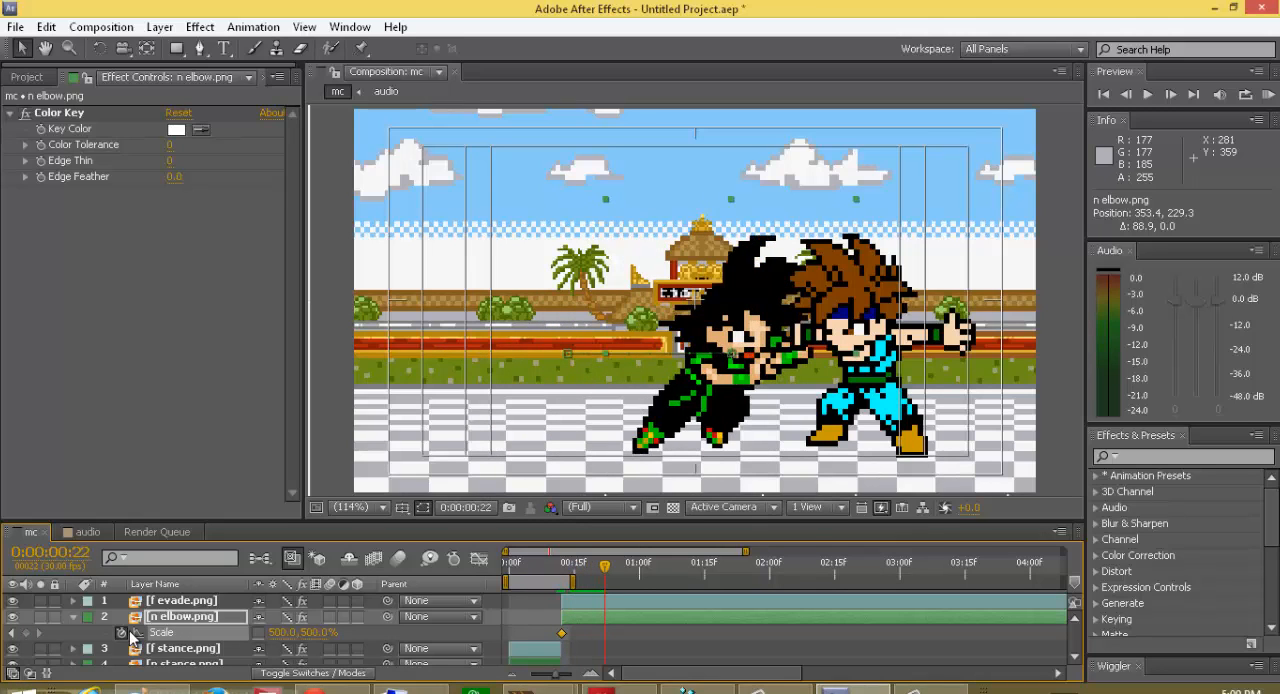
key("Page_Up")
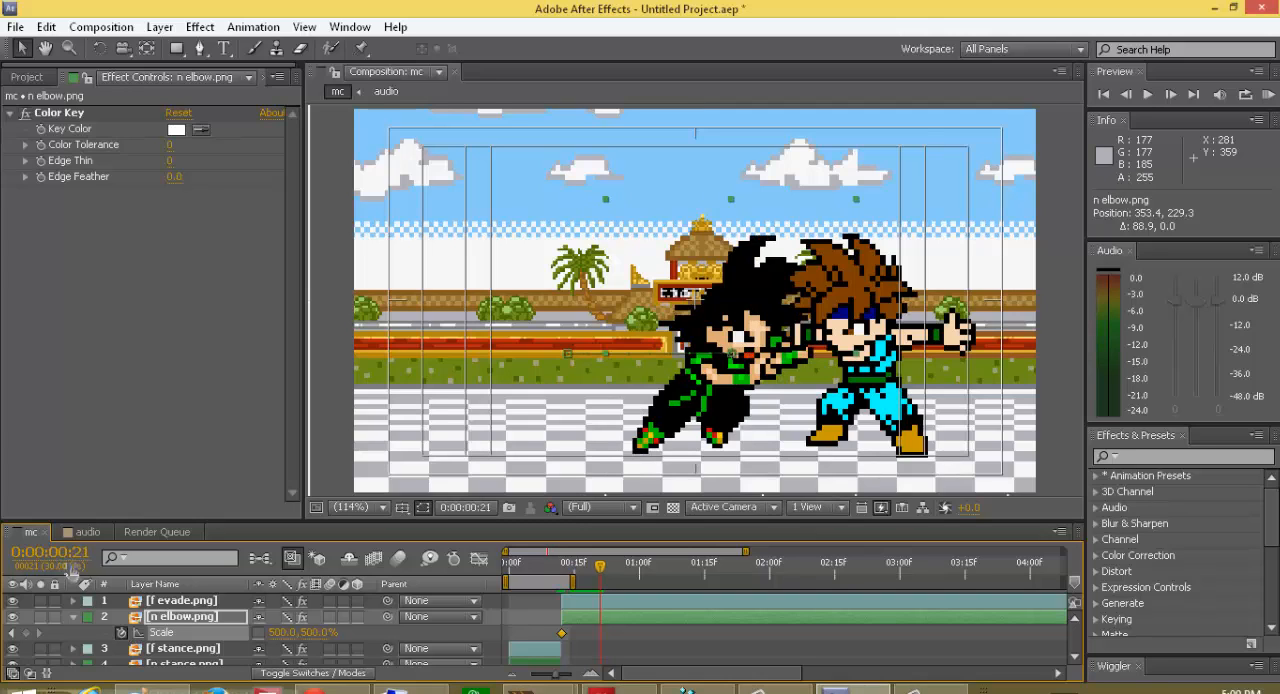
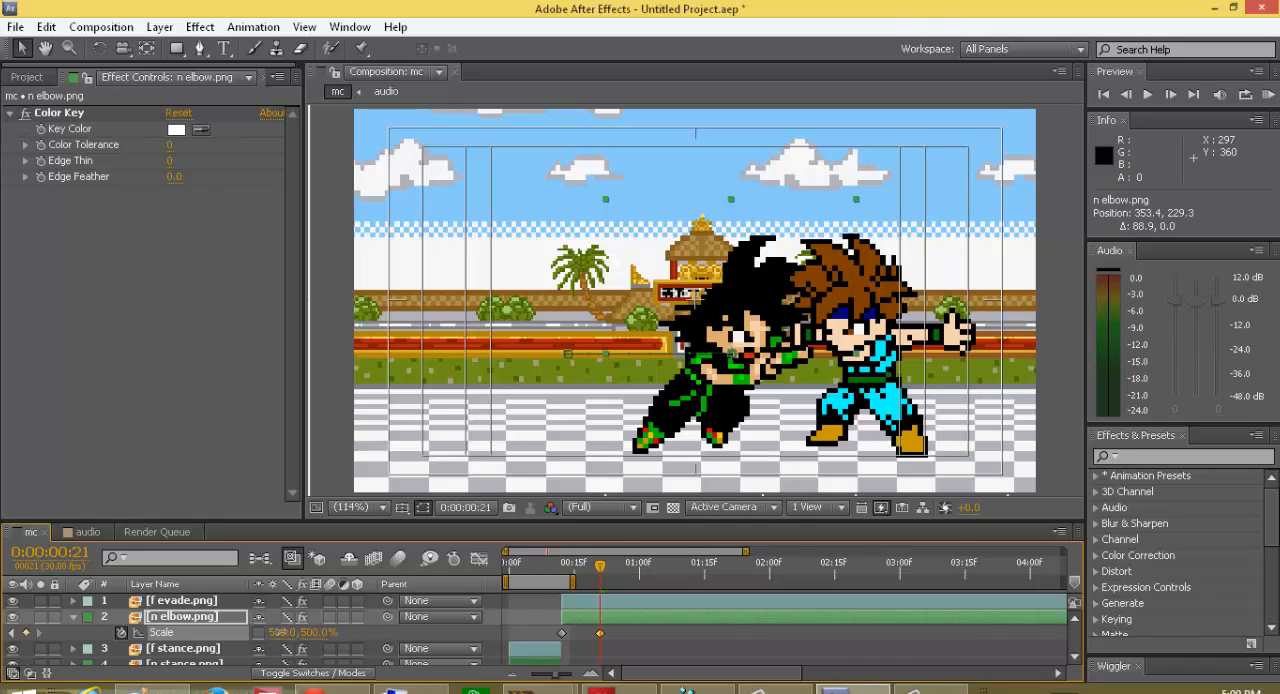
Step: Narrow n elbow.png at frame 21 by setting its scale to 434% horizontally and 500% vertically
left_click_drag(275, 632, 230, 638)
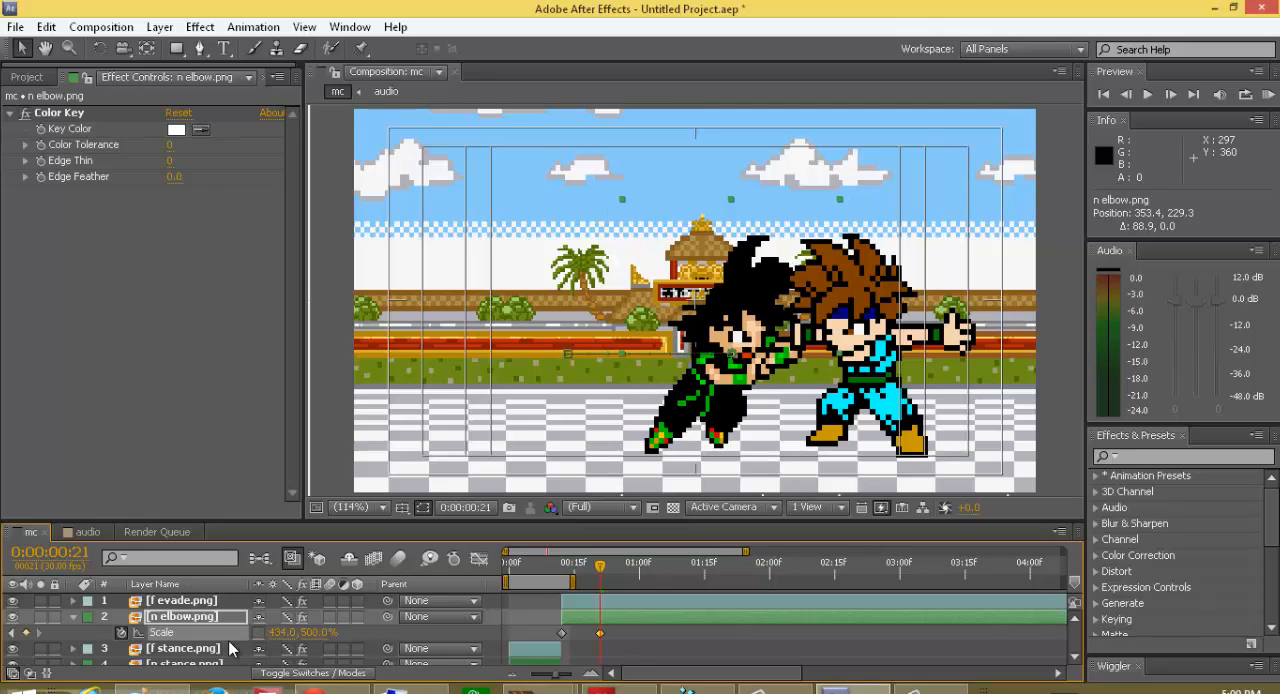
left_click(74, 618)
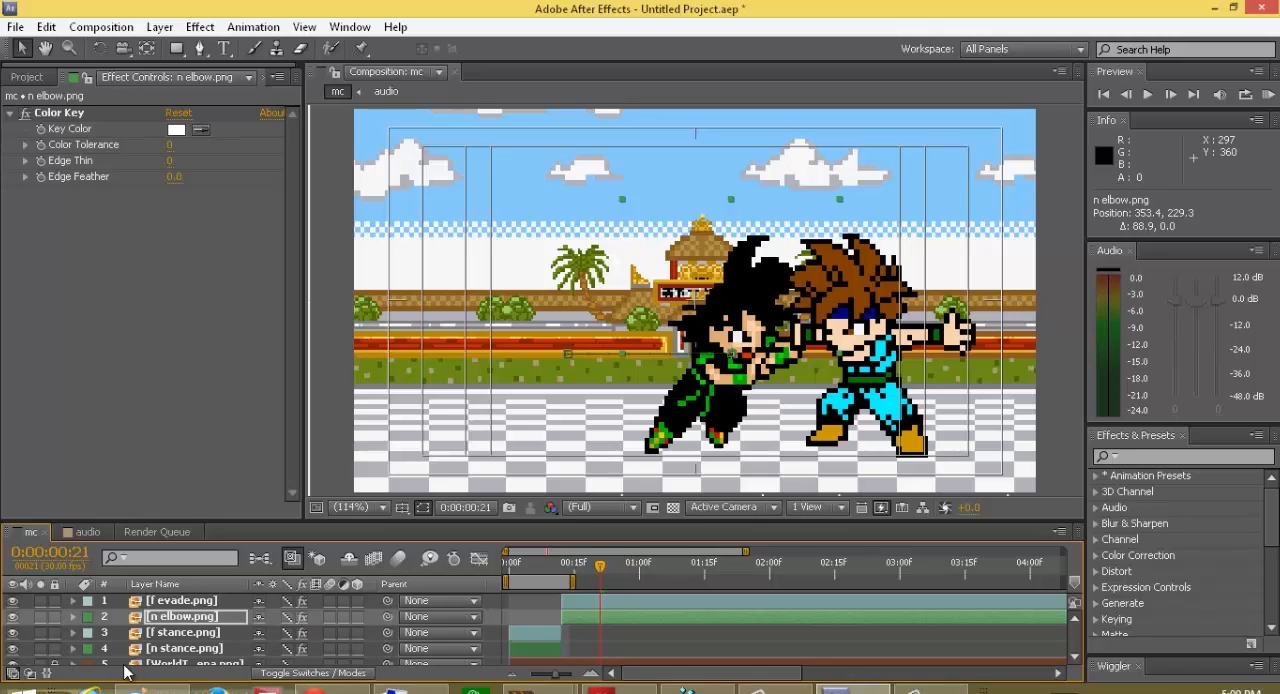
left_click(73, 600)
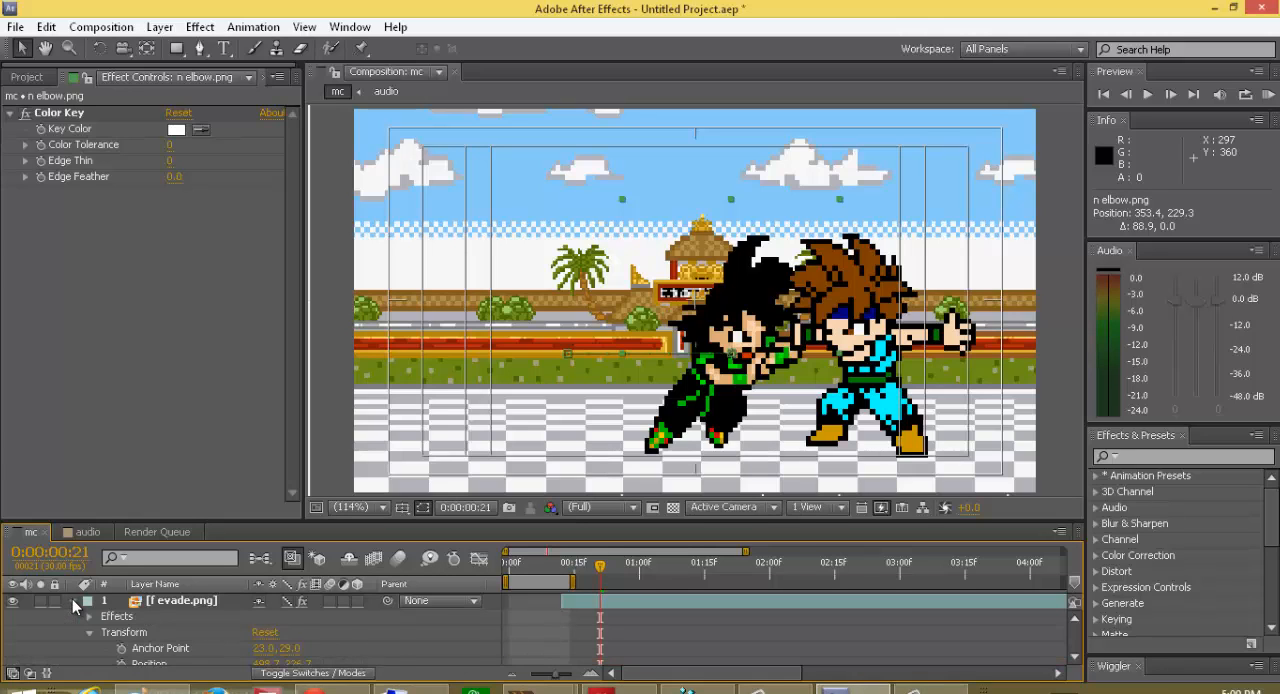
left_click(72, 600)
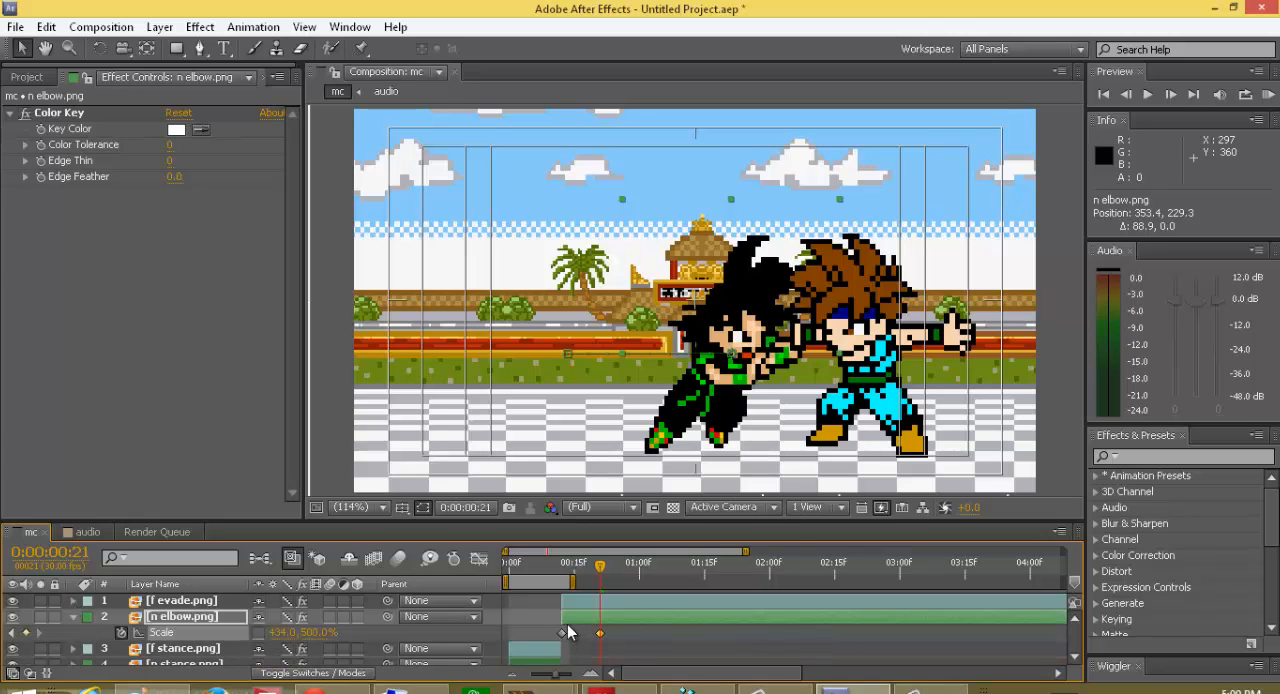
Step: Add a scale keyframe of -500, 500% to f evade.png at frame 12
left_click(192, 602)
key("s")
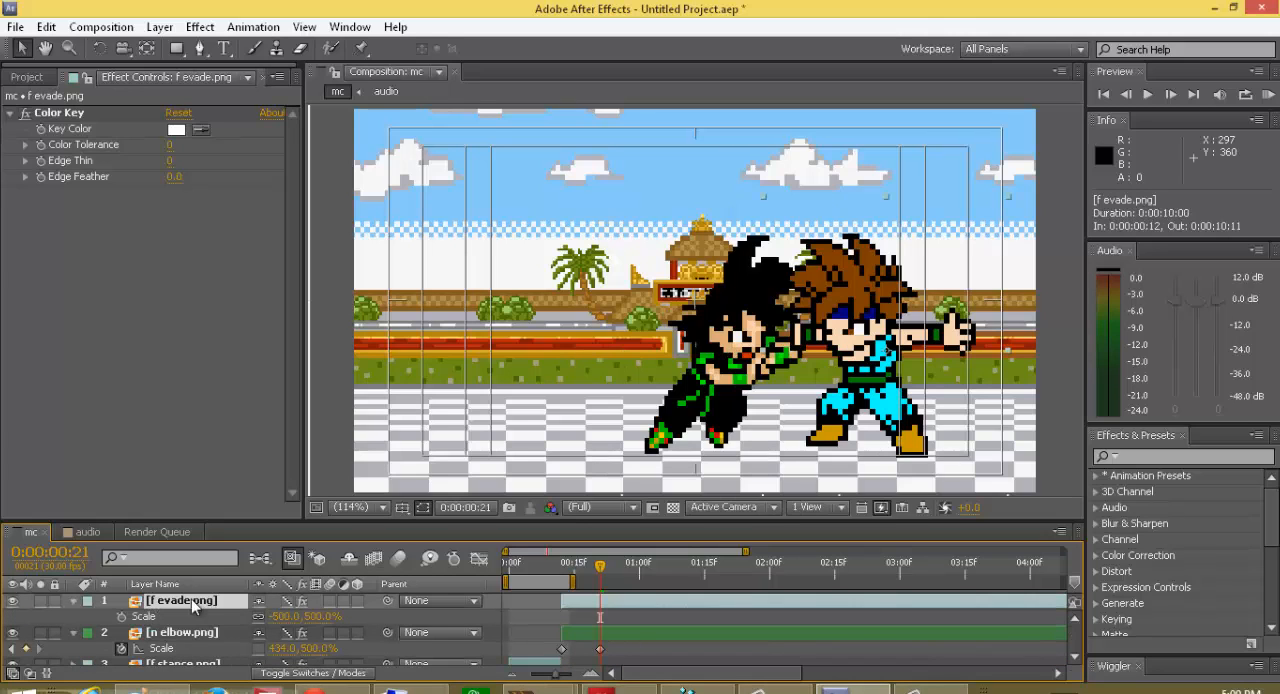
left_click_drag(600, 566, 563, 568)
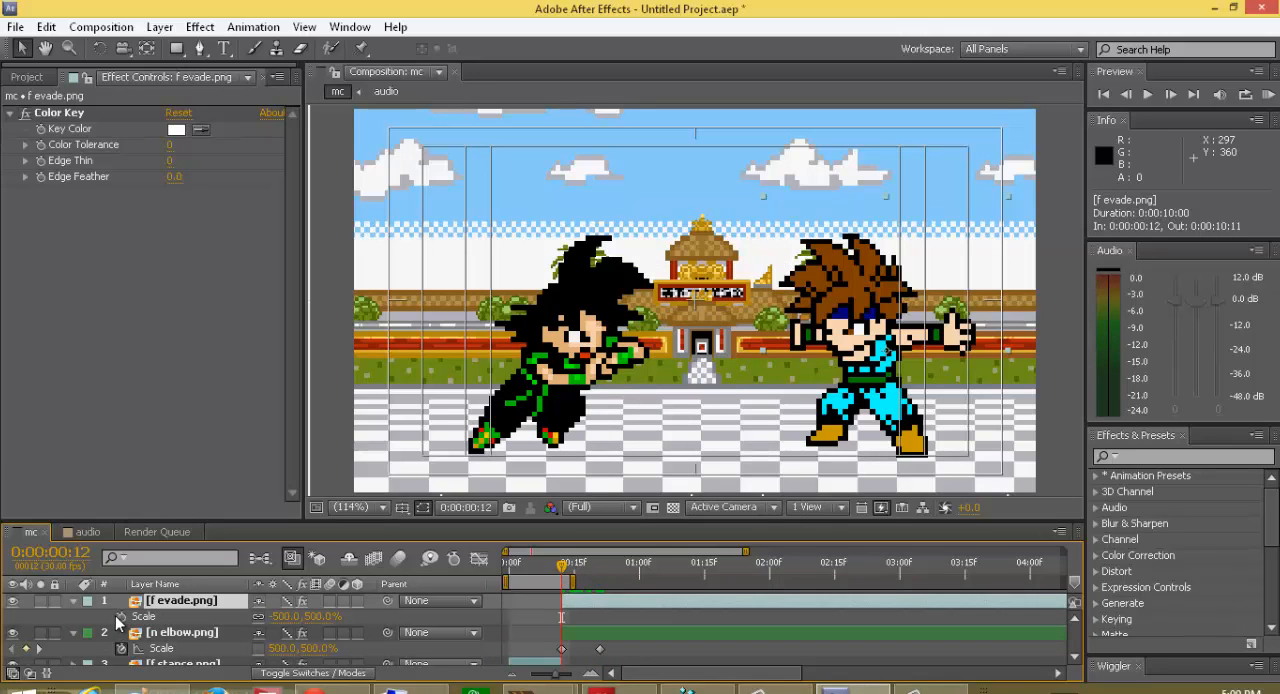
left_click(121, 617)
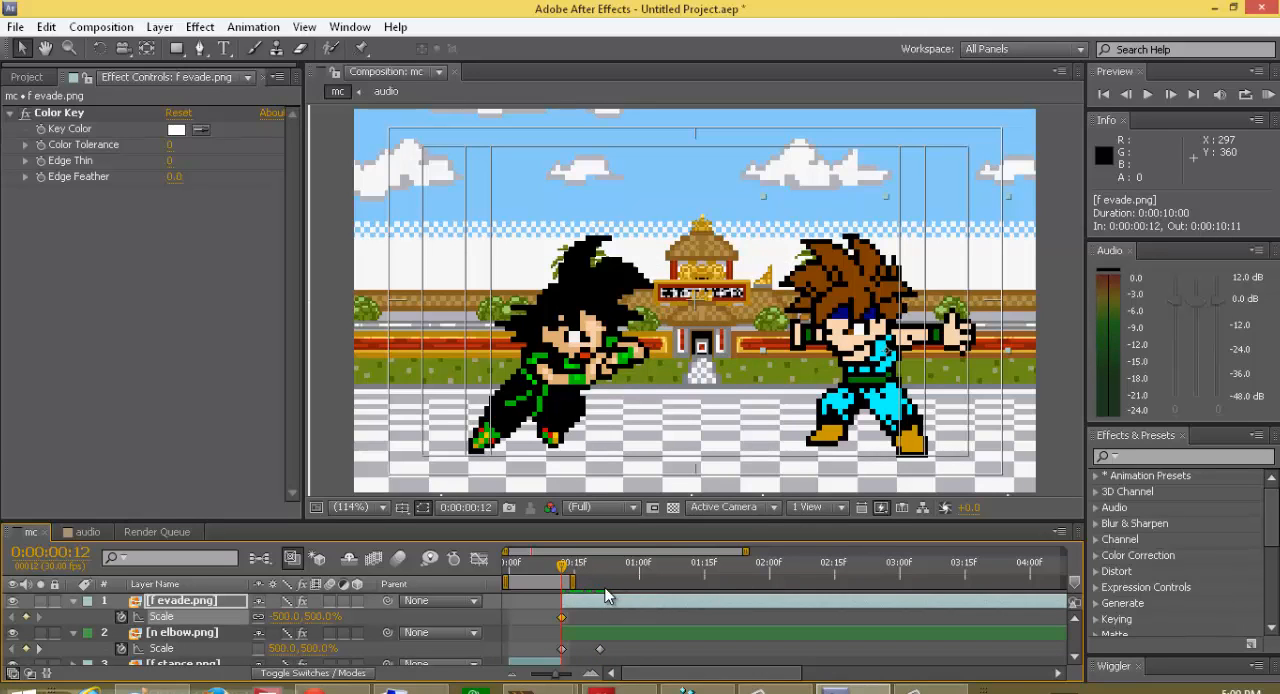
Step: Add a second scale keyframe of -500, 500% to f evade.png at frame 21
left_click_drag(565, 570, 600, 575)
key("s")
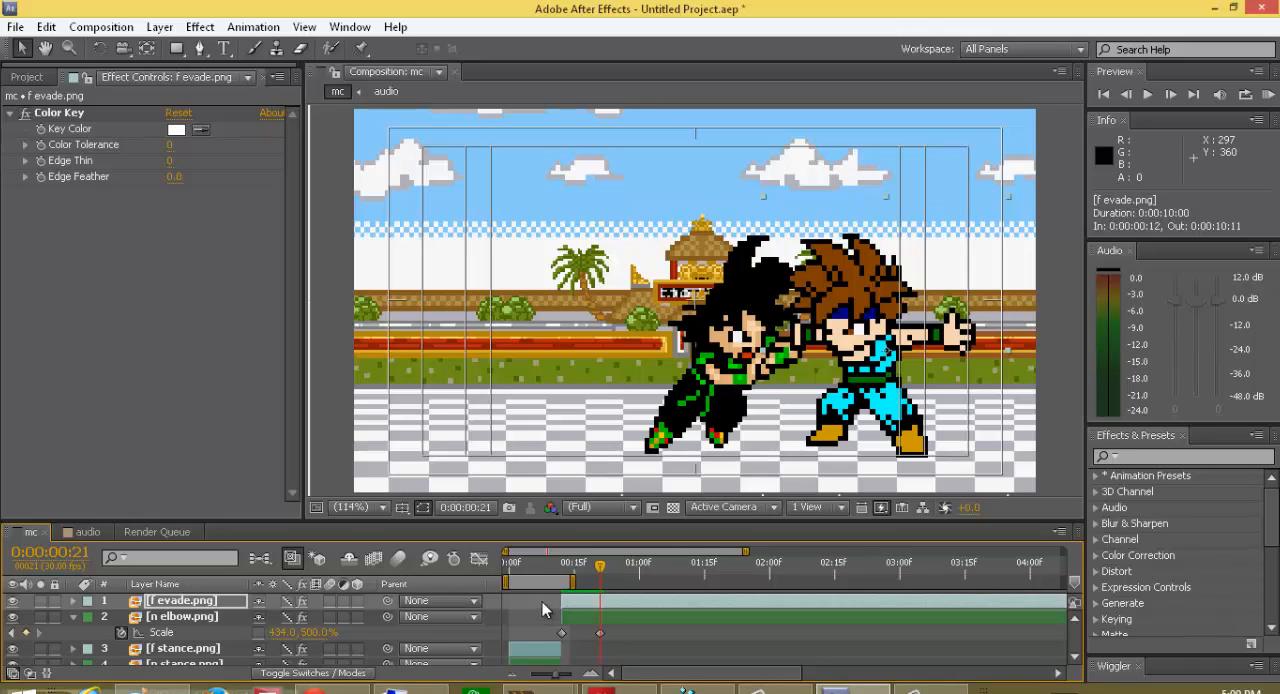
left_click(220, 600, "shift")
key("s")
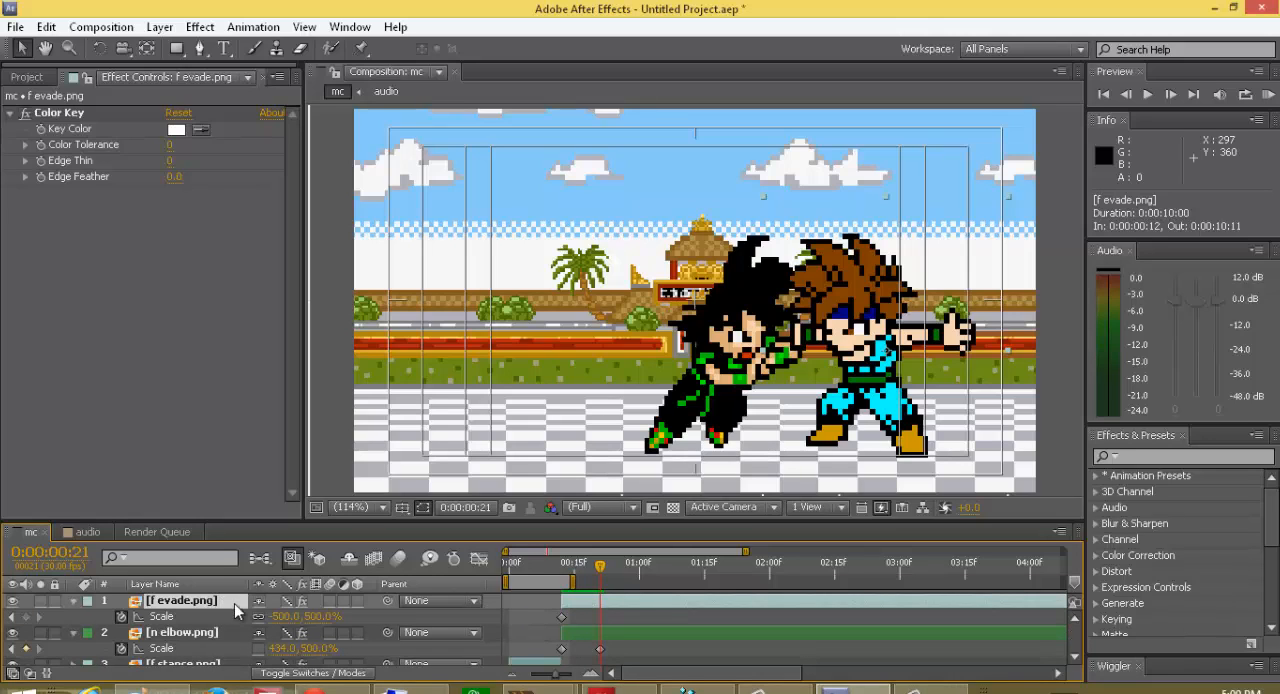
left_click(26, 617)
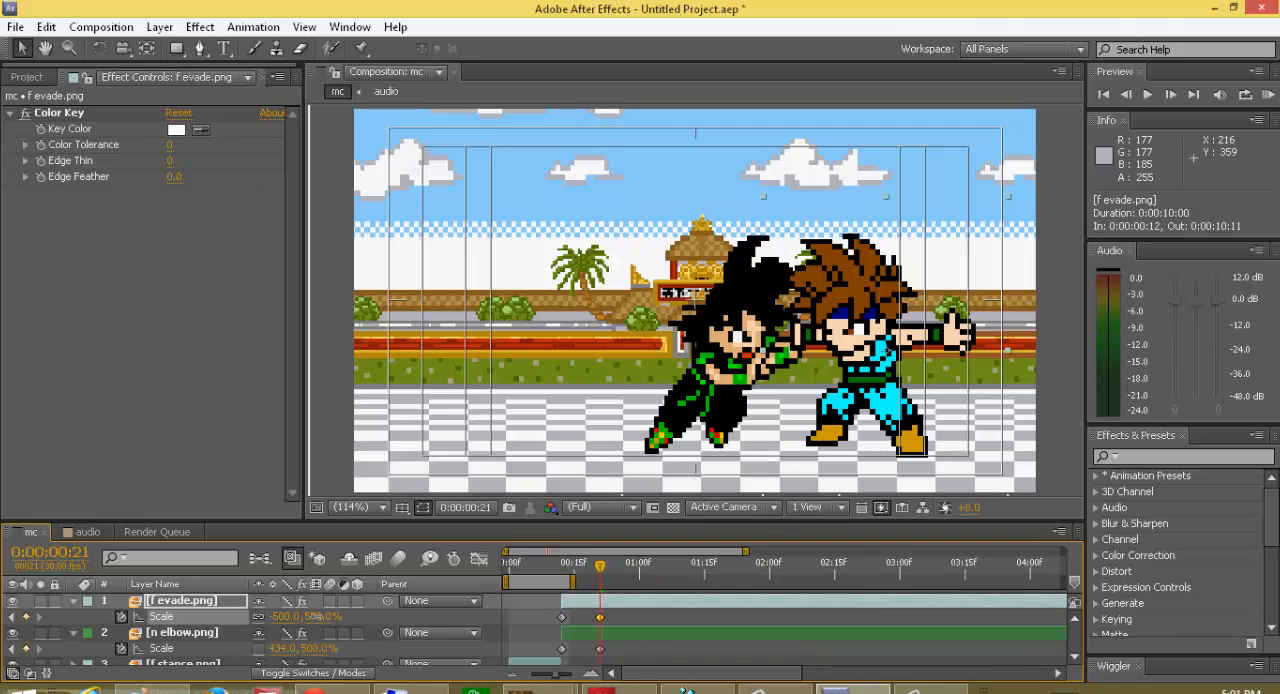
left_click_drag(316, 617, 245, 628)
key("ctrl+z")
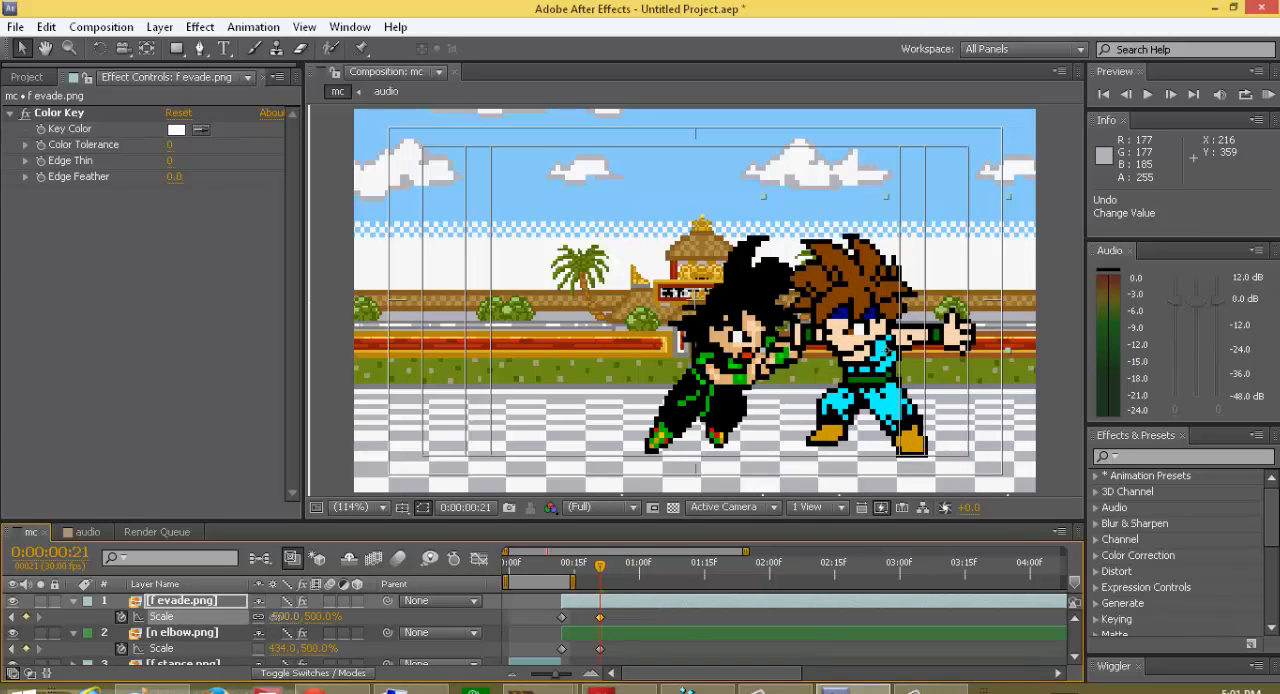
left_click_drag(275, 617, 304, 611)
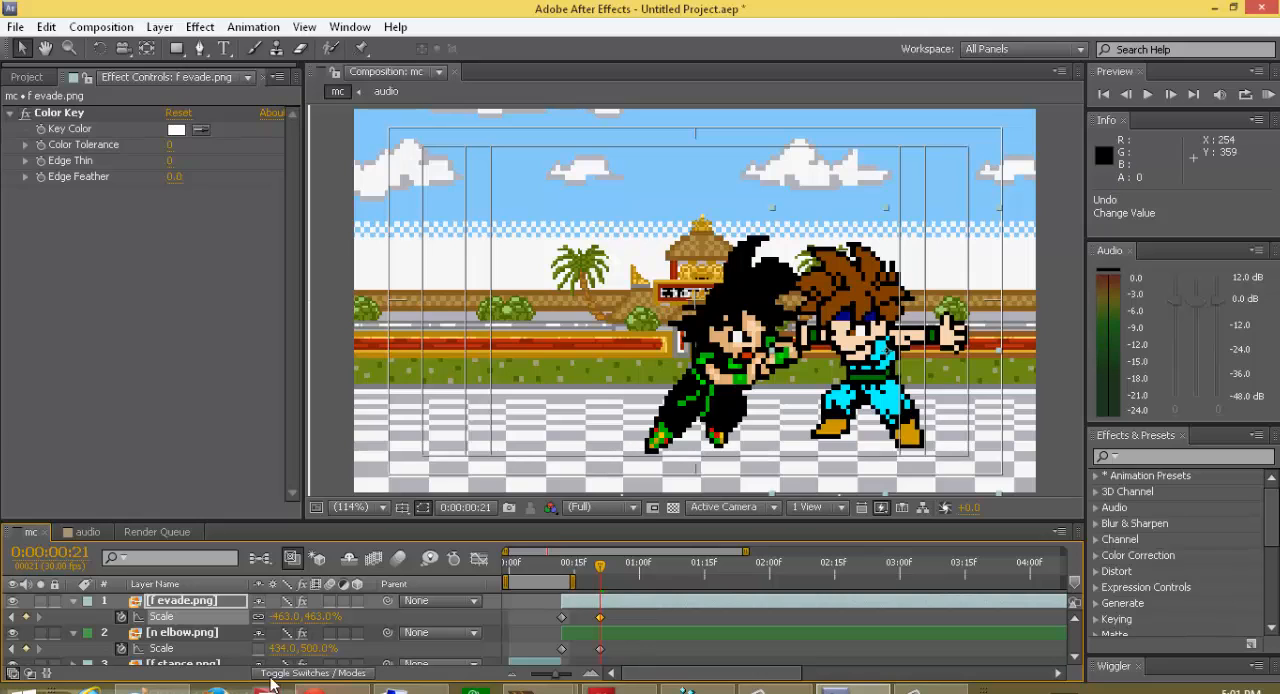
key("ctrl+z")
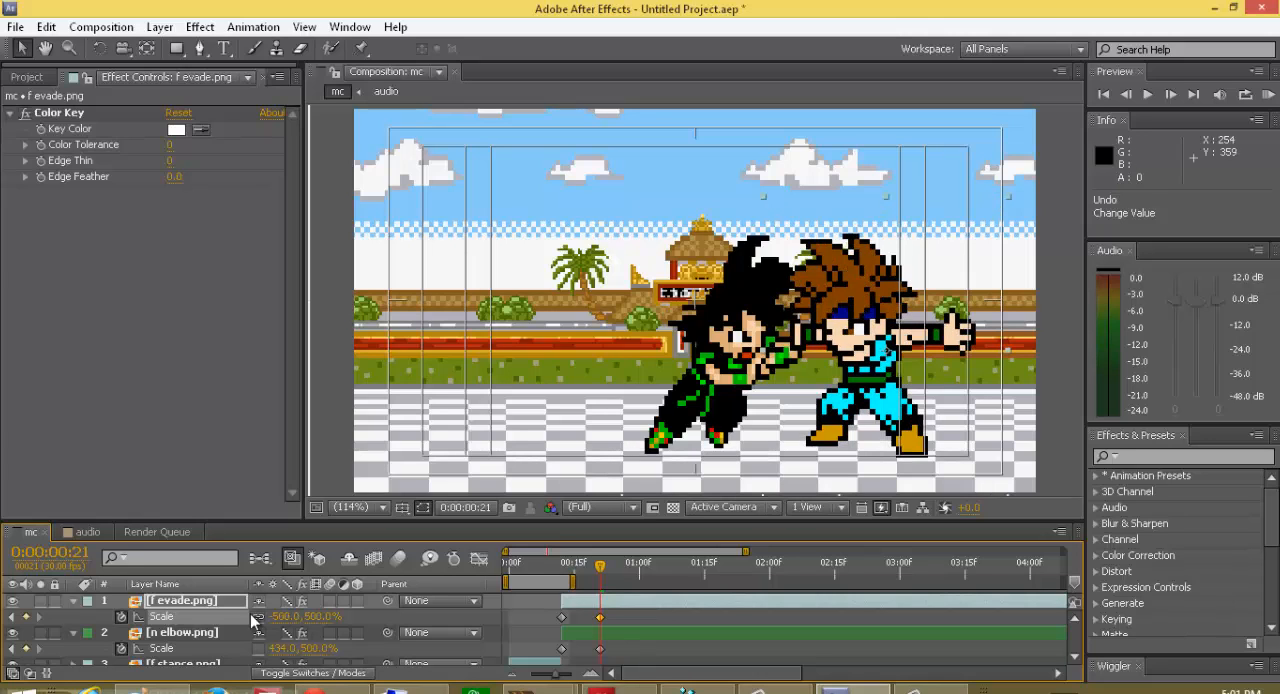
Step: Move f evade.png's anchor point to the top of the sprite's hair with the Pan Behind tool
left_click(145, 47)
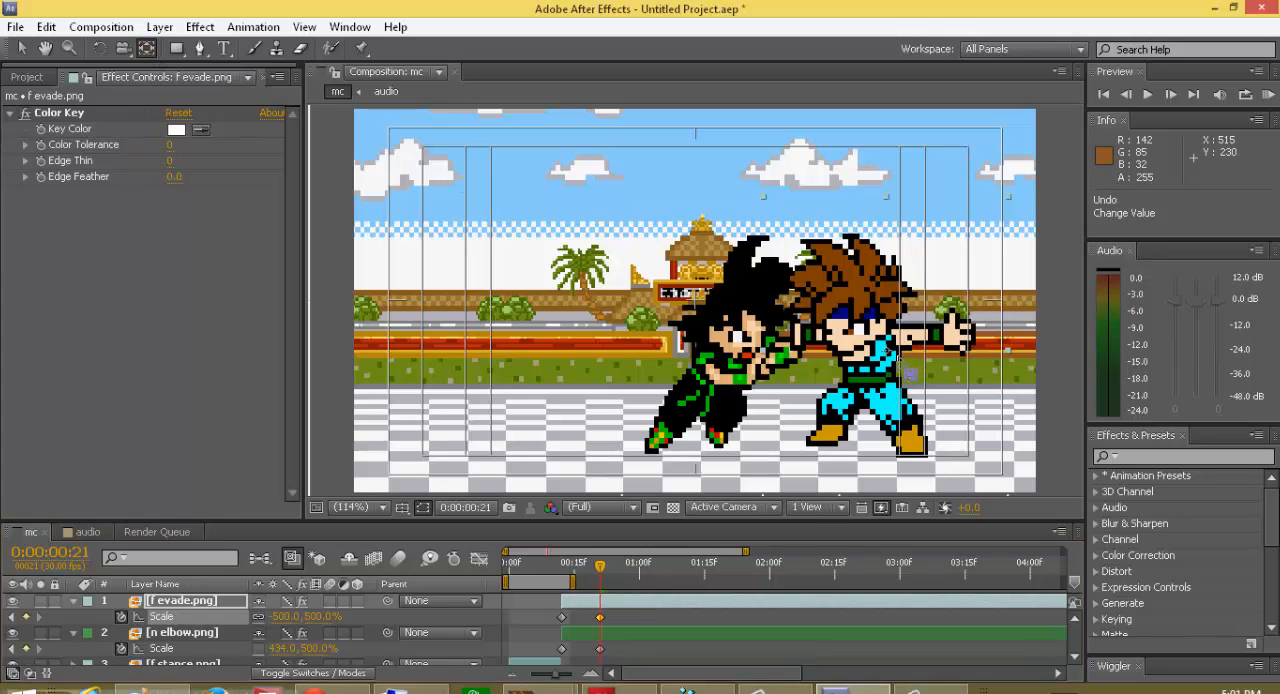
left_click(897, 366)
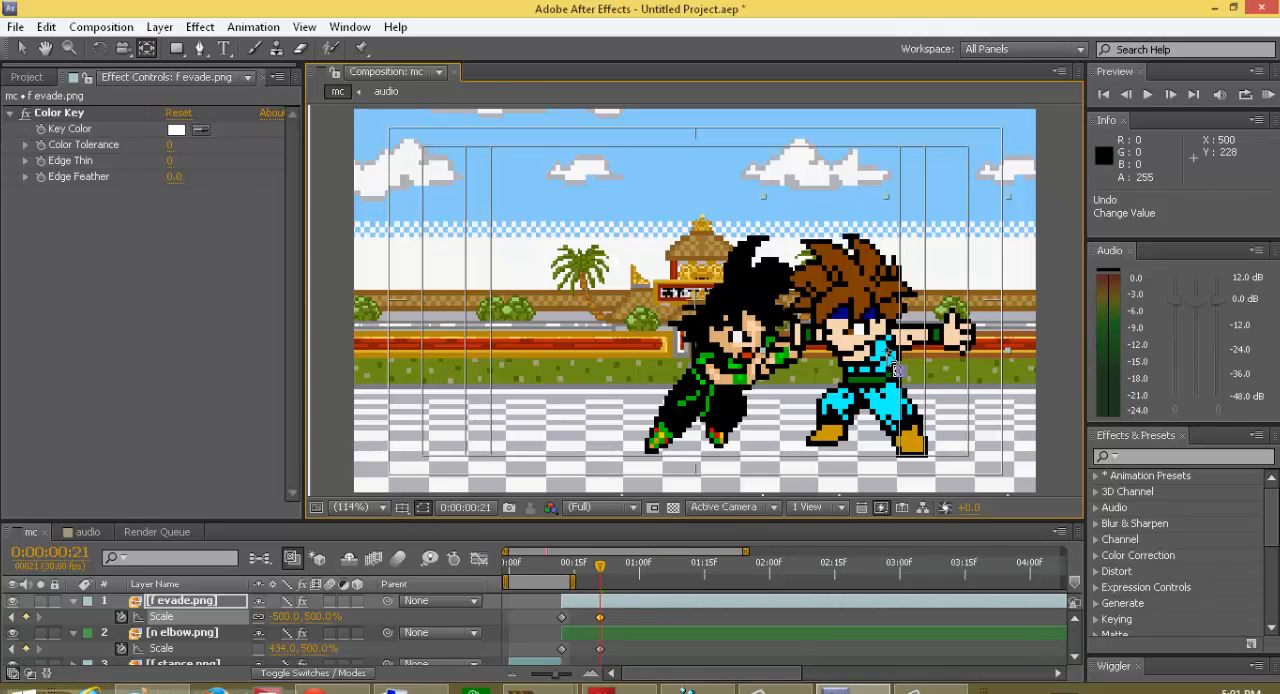
left_click_drag(897, 366, 835, 238)
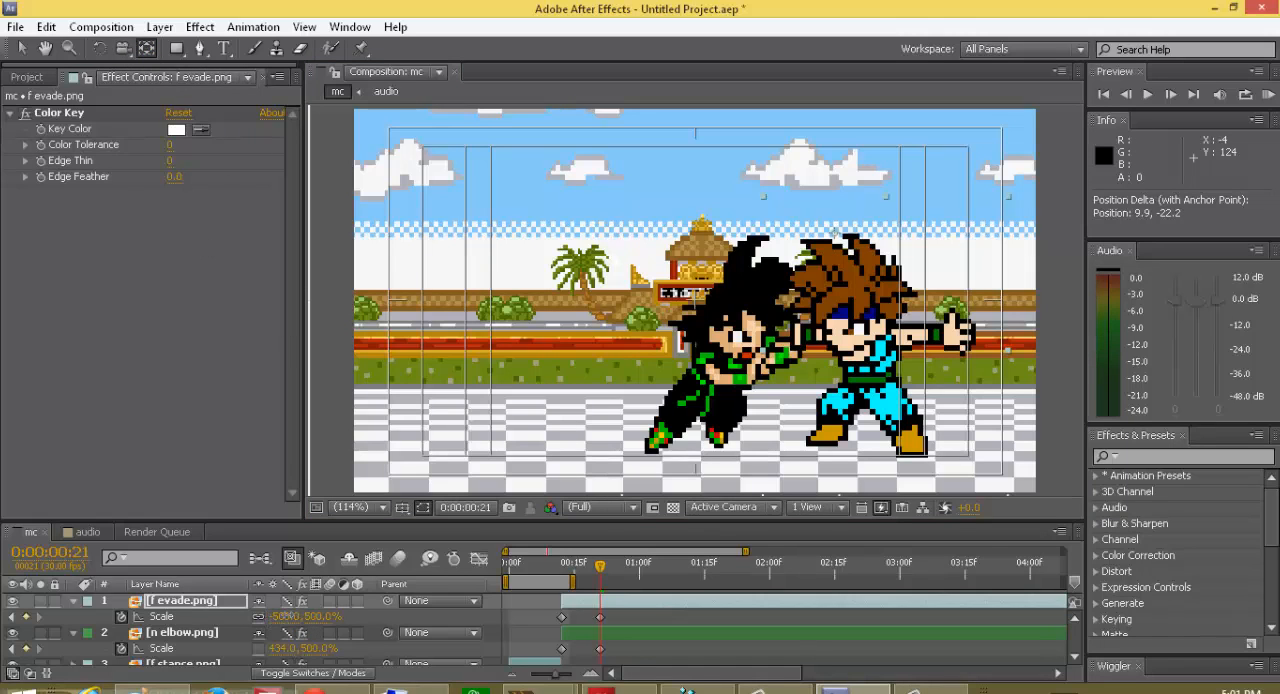
left_click_drag(285, 616, 310, 631)
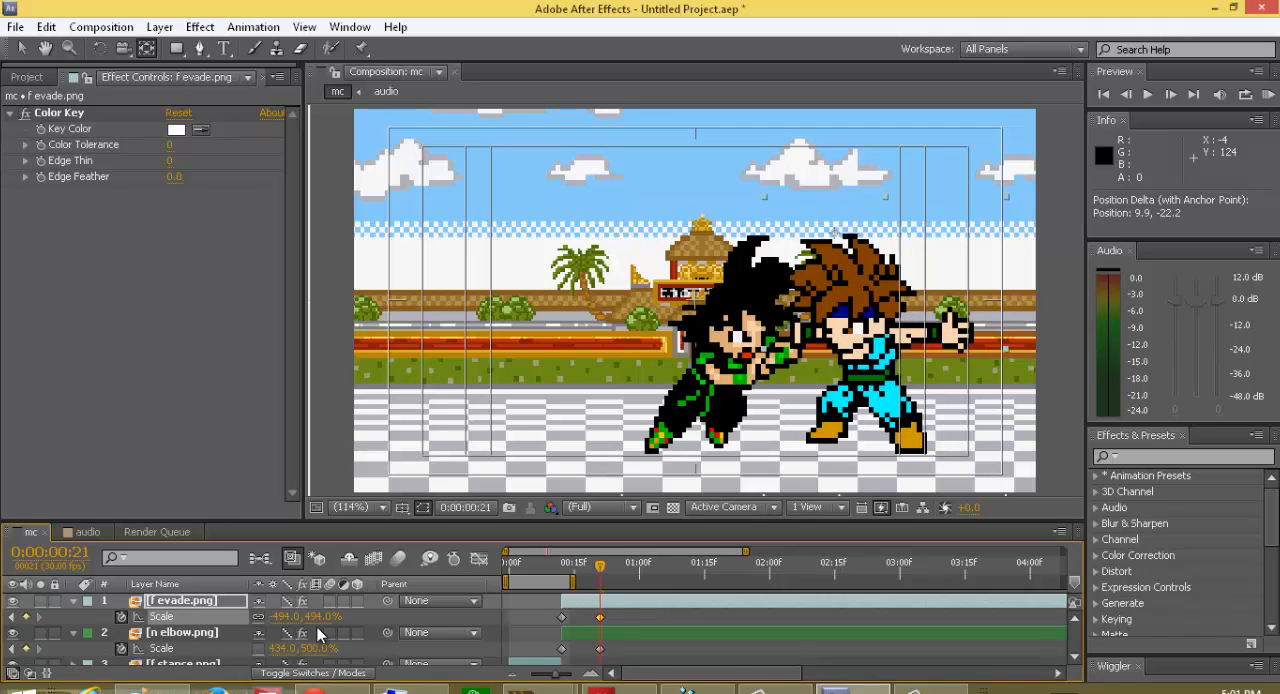
key("ctrl+z")
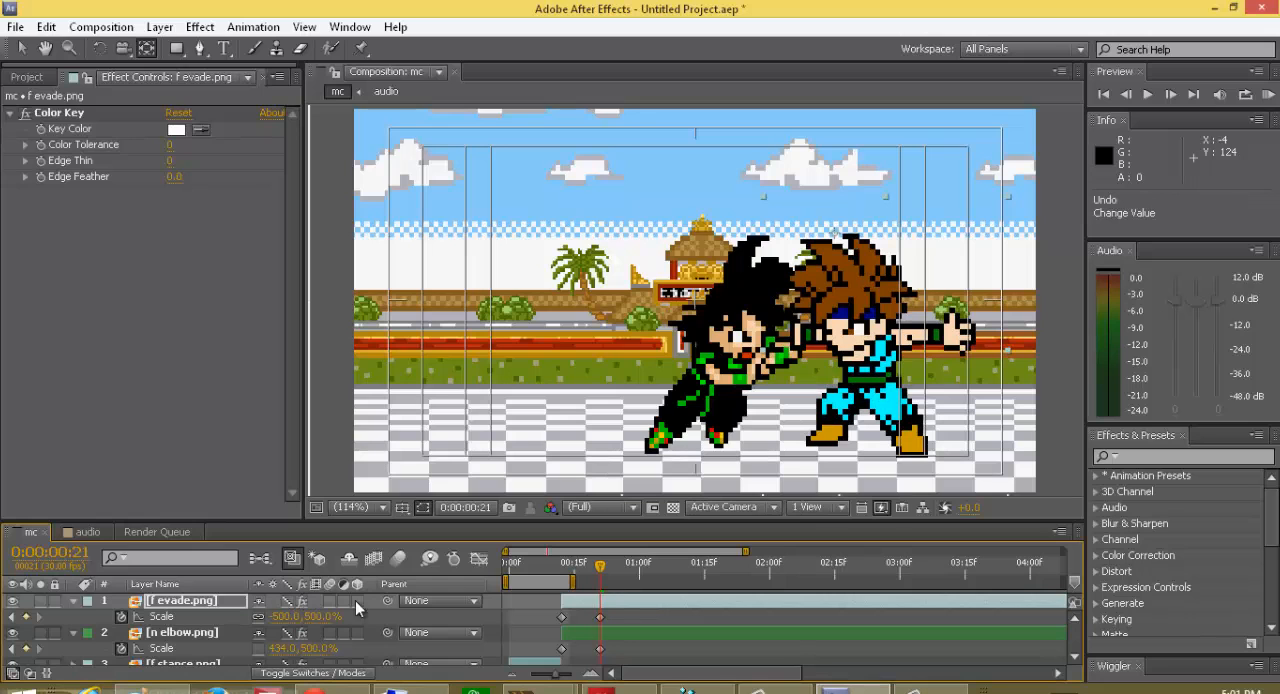
mouse_move(312, 617)
left_mouse_down()
mouse_move(443, 606)
mouse_move(328, 626)
left_mouse_up()
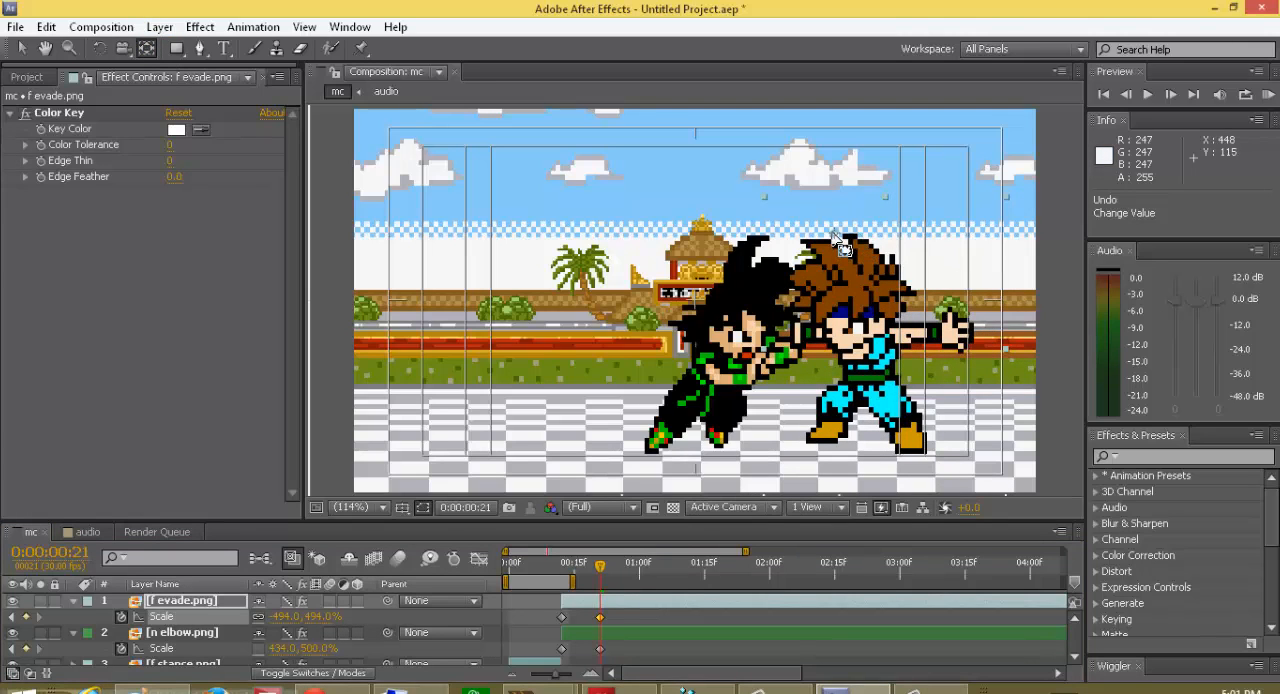
left_click_drag(834, 233, 845, 390)
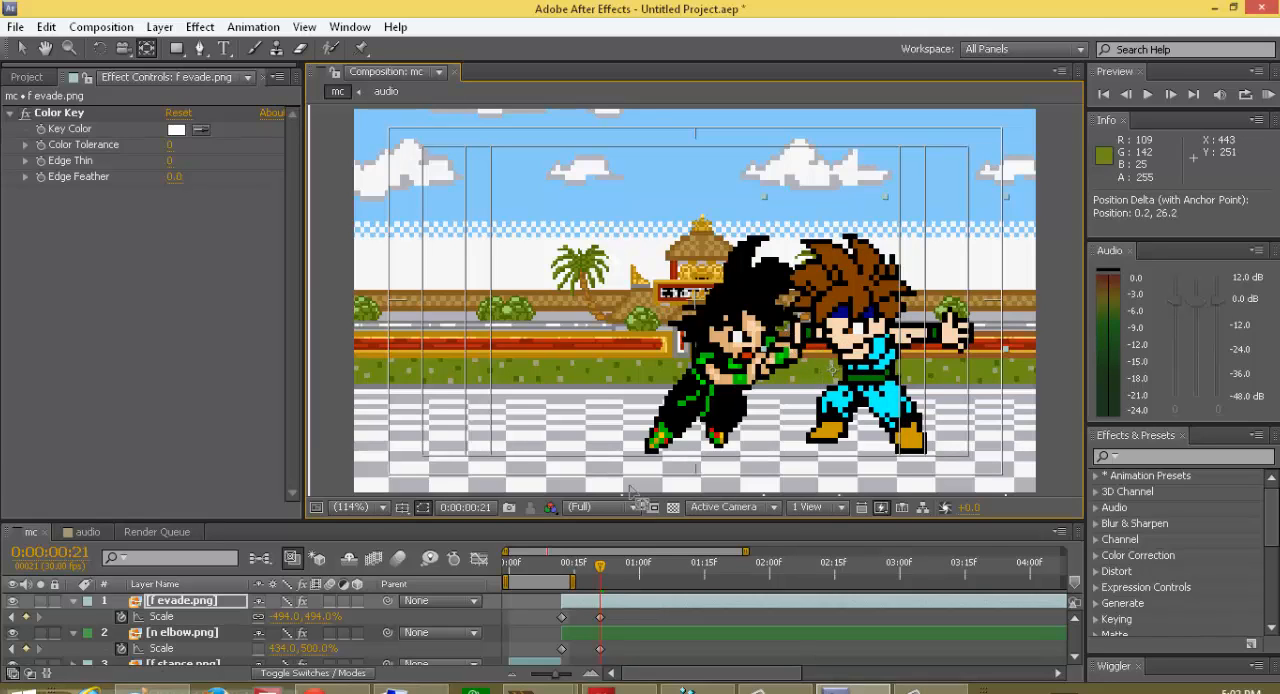
key("ctrl+z")
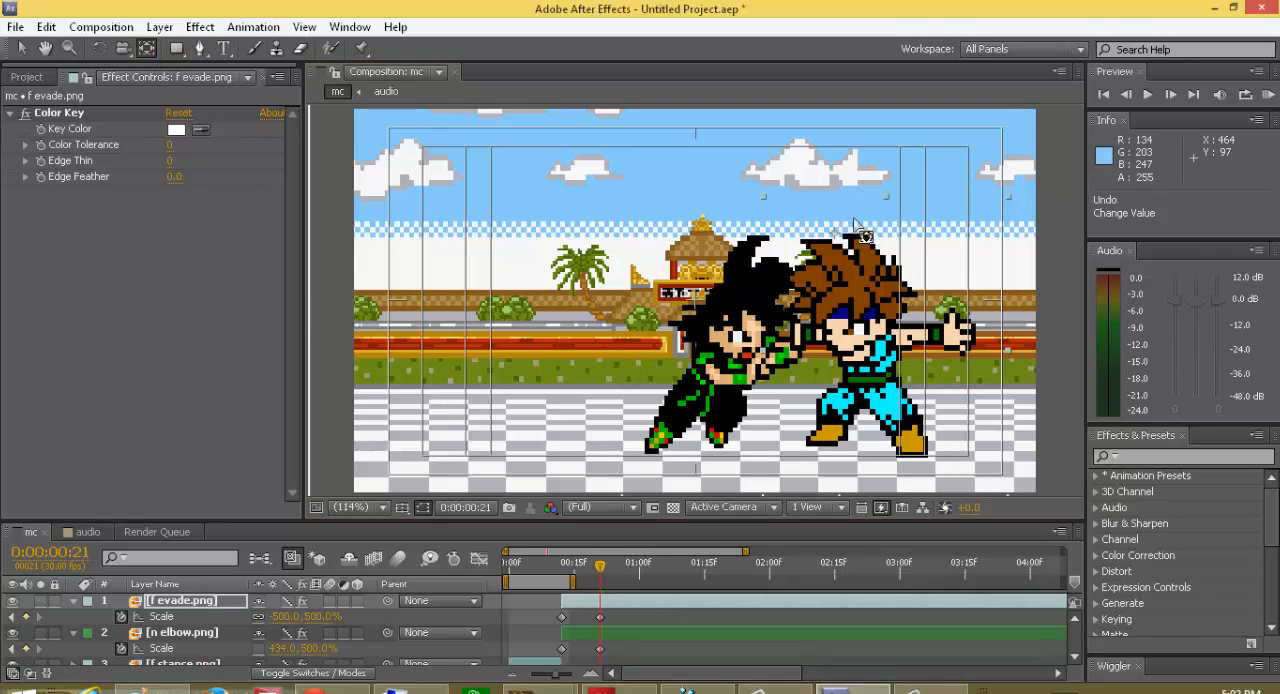
Step: Move f evade.png's anchor point down beside the sprite's waist and set its frame 21 scale to -369, 369%
left_click_drag(834, 234, 821, 364)
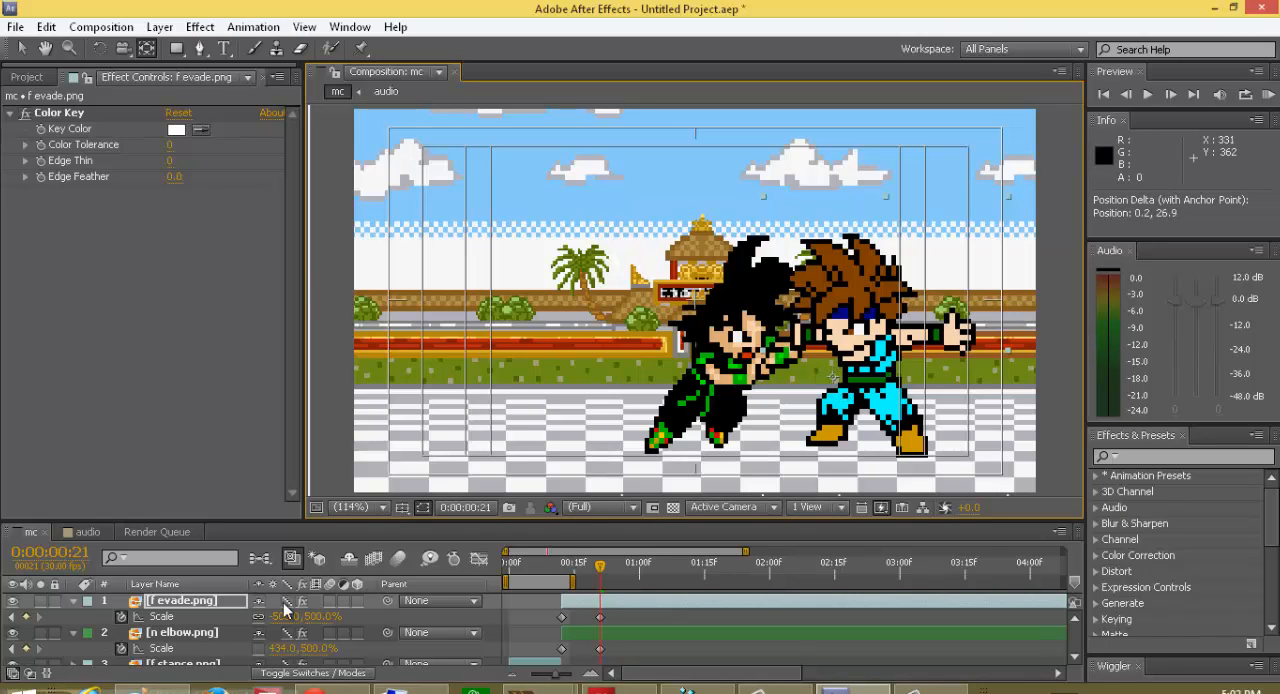
left_click_drag(305, 616, 236, 672)
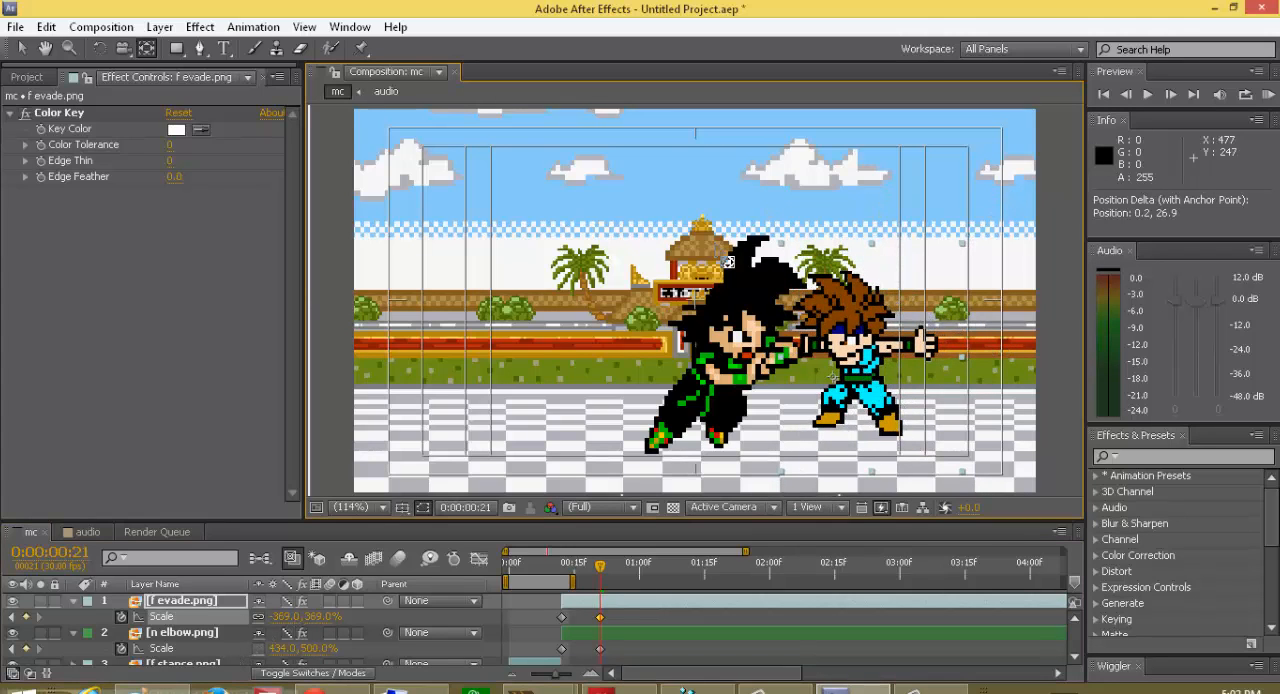
Step: Lower f evade.png with the Selection tool to about 445.9, 268.9 so its feet line up with the attacker's
left_click(22, 48)
mouse_move(850, 353)
left_mouse_down()
mouse_move(860, 375)
mouse_move(849, 376)
left_mouse_up()
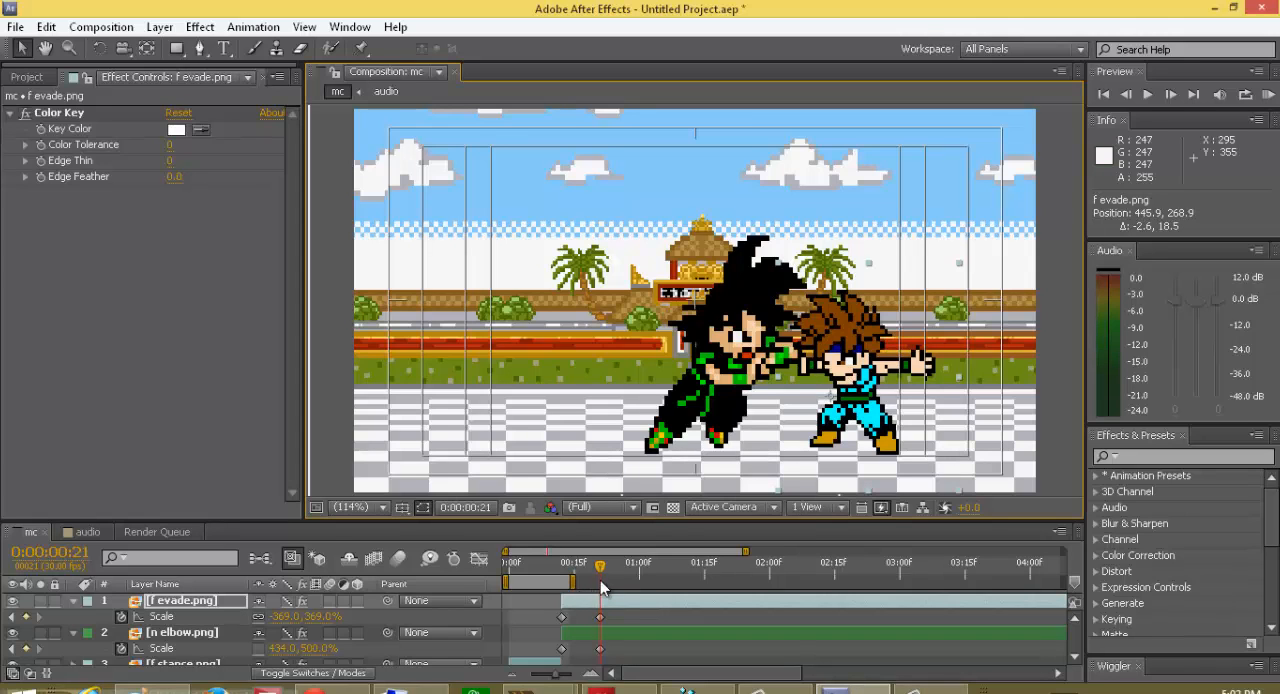
Step: Return the current time to the start and extend the work area's end to frame 23
left_click_drag(598, 573, 565, 606)
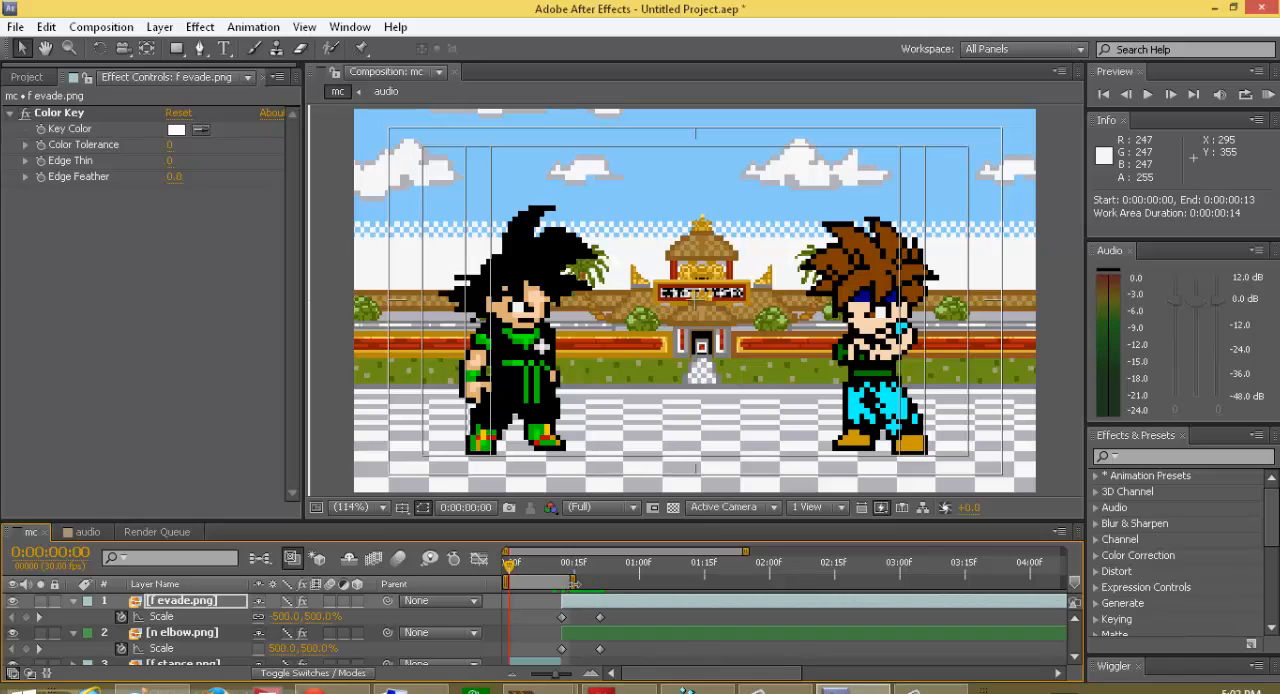
left_click_drag(581, 582, 615, 582)
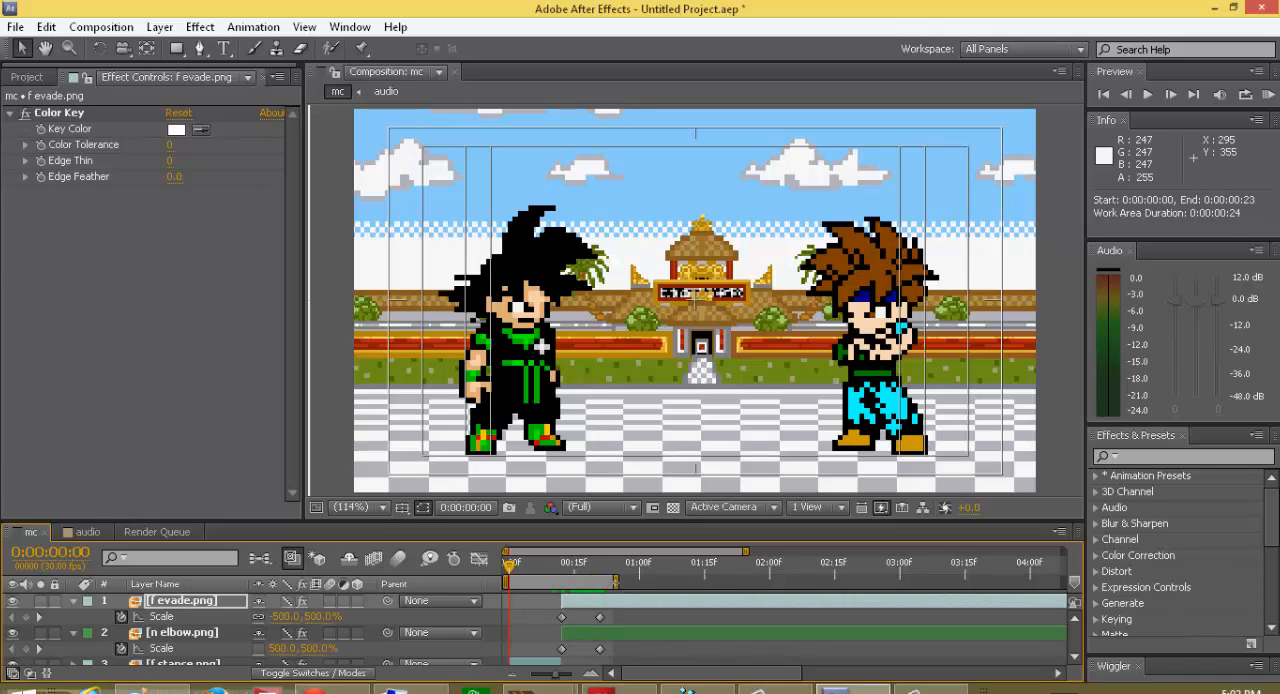
left_click(72, 601)
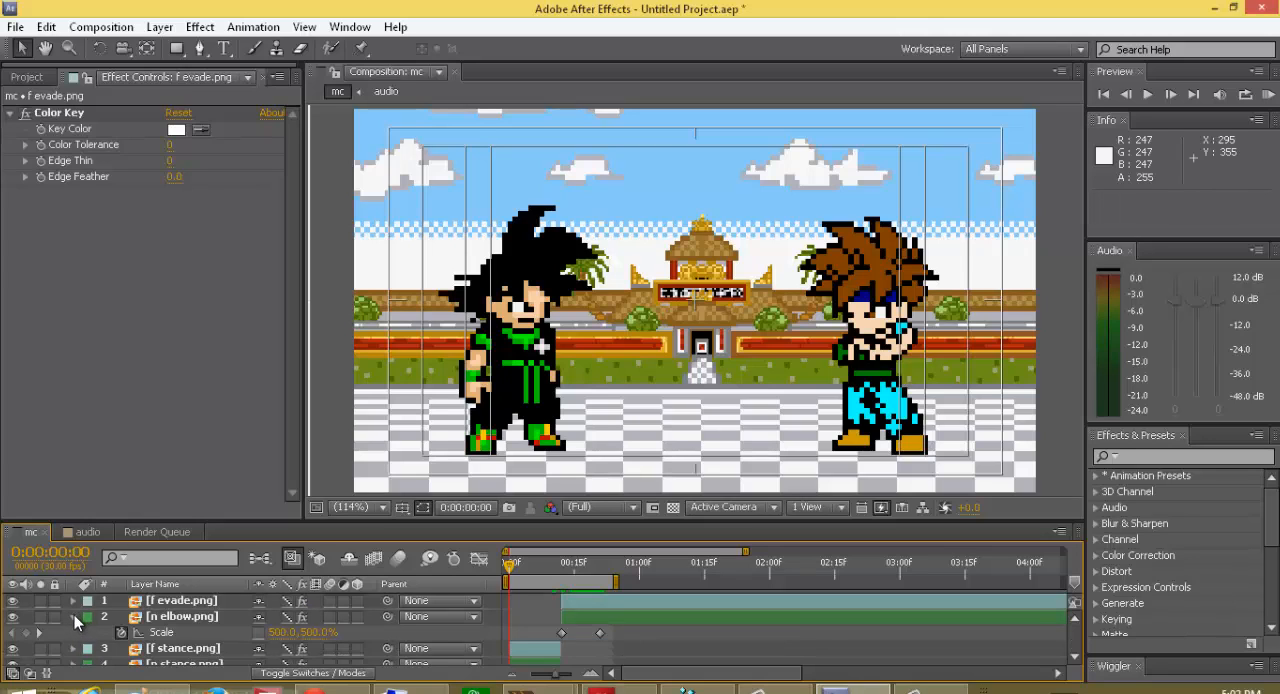
left_click(73, 617)
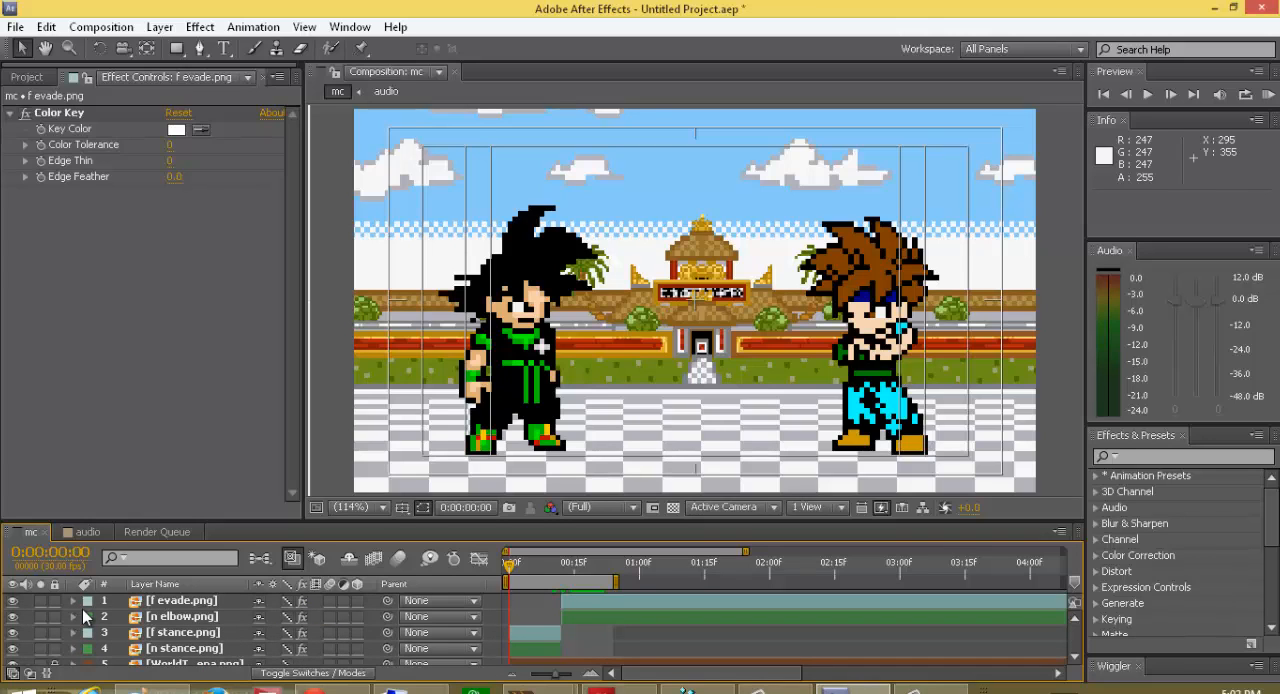
key("s")
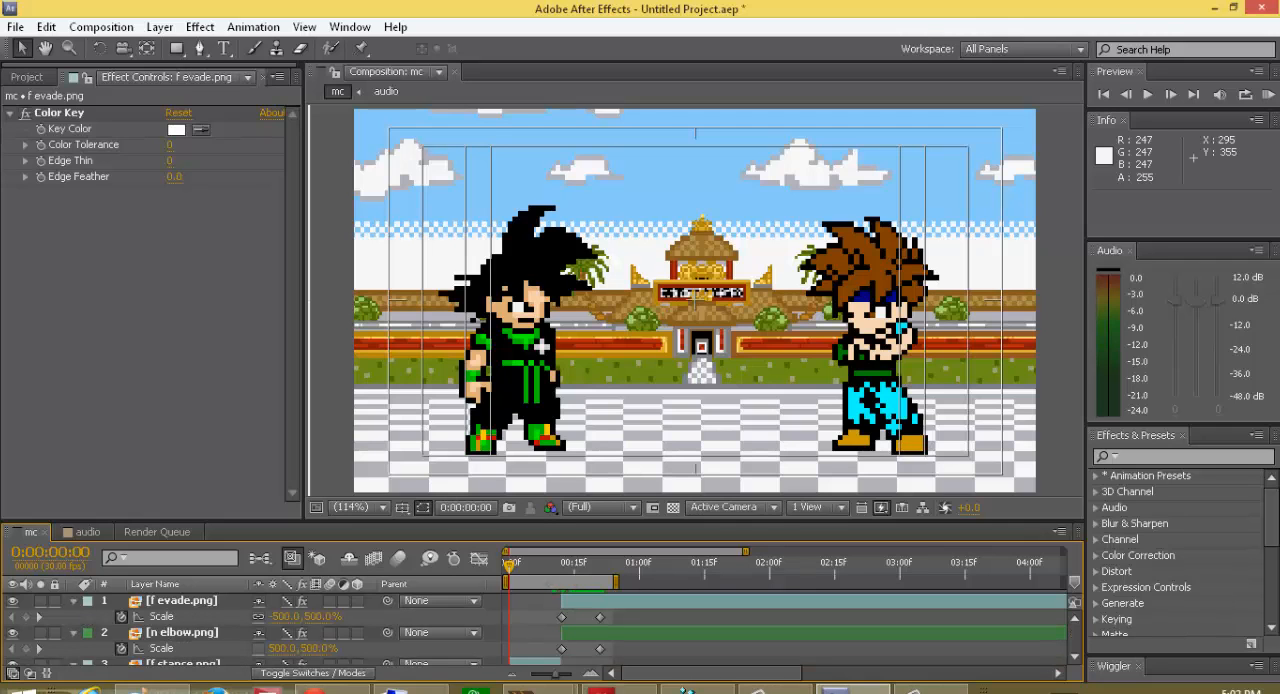
Step: Split f evade.png and n elbow.png at frame 22 and delete the parts after the split
left_click_drag(510, 568, 607, 592)
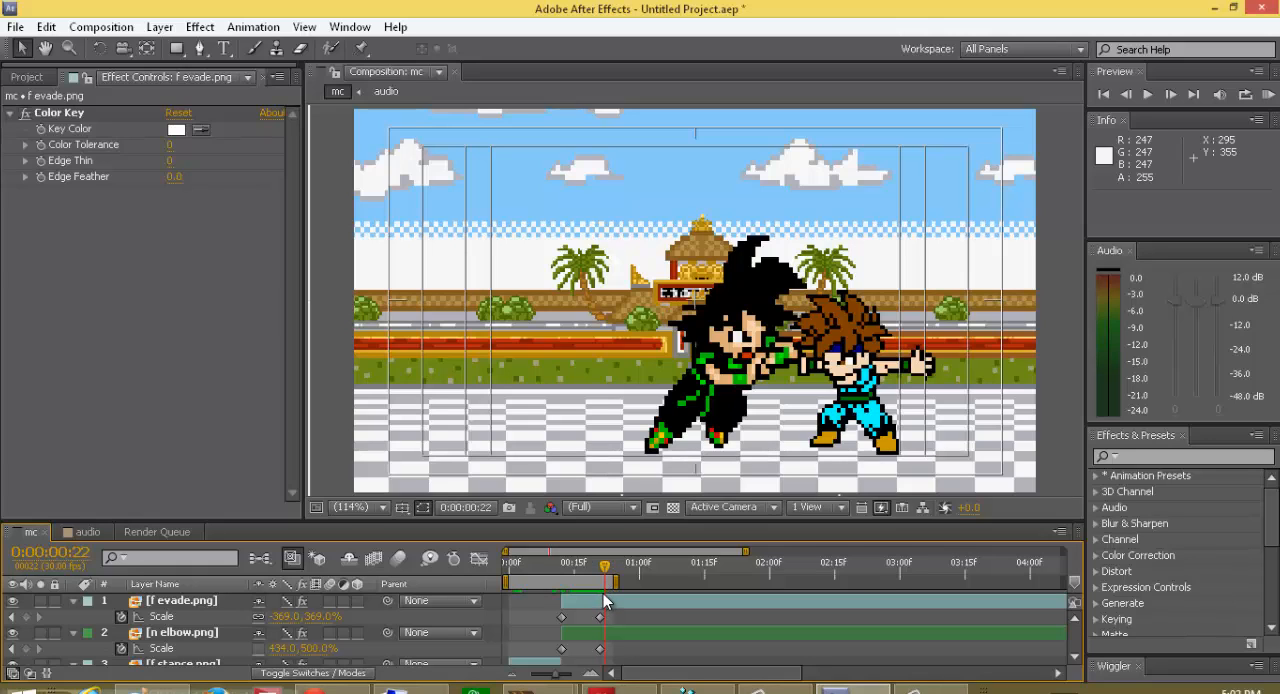
left_click(615, 601)
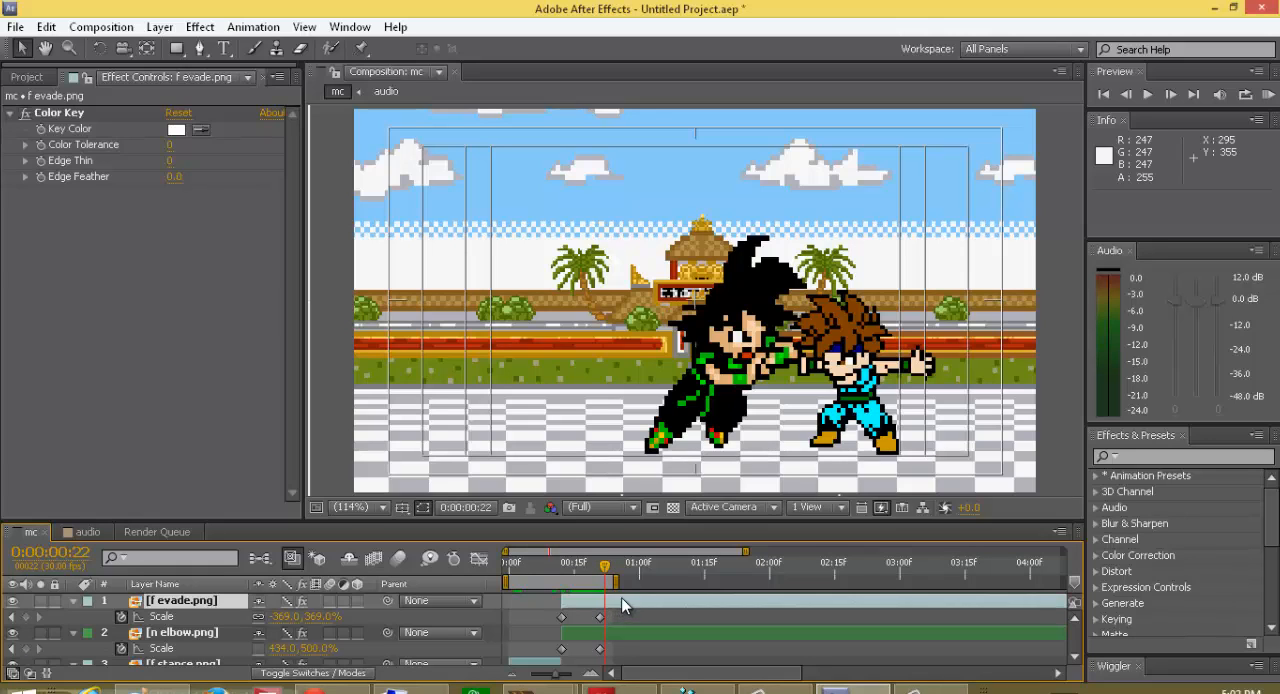
left_click(625, 632, "shift")
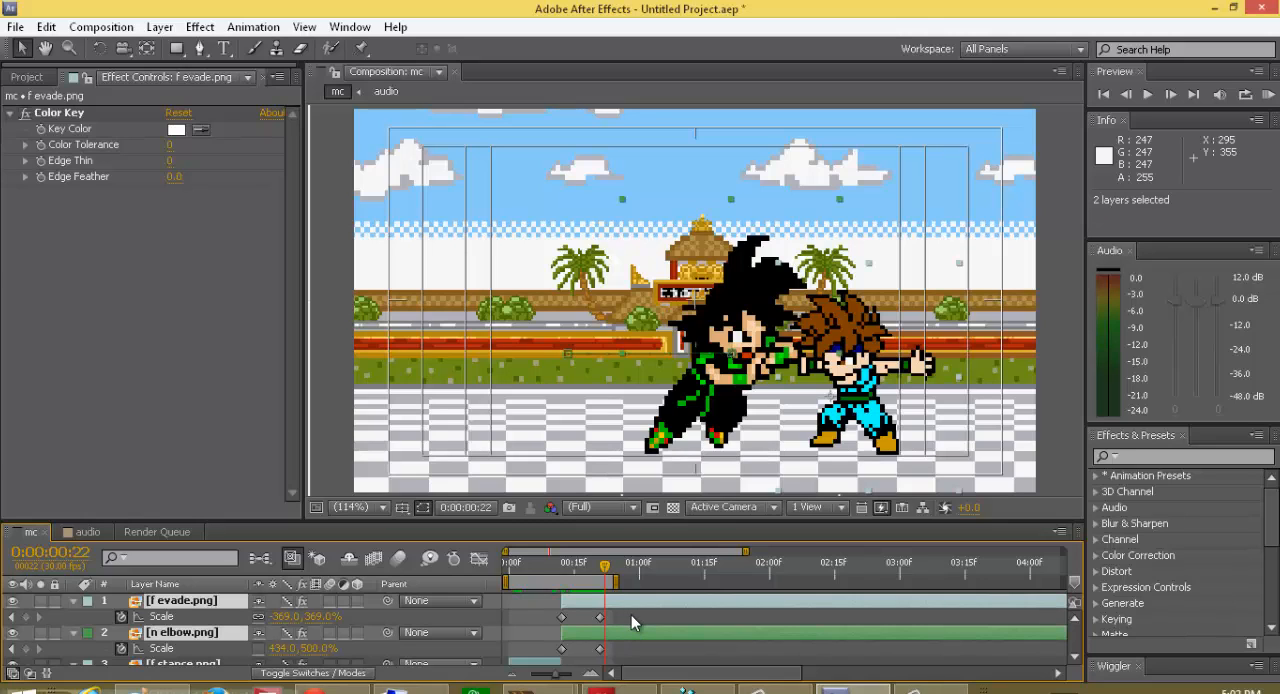
key("ctrl+shift+d")
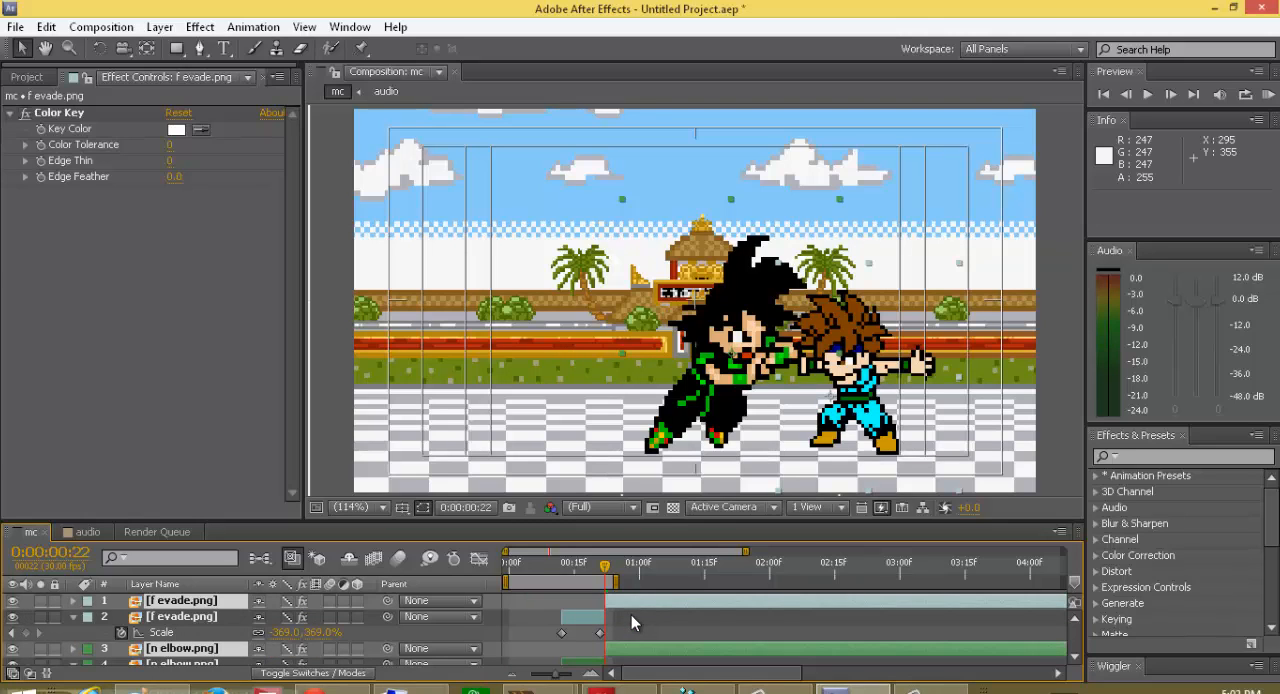
key("Delete")
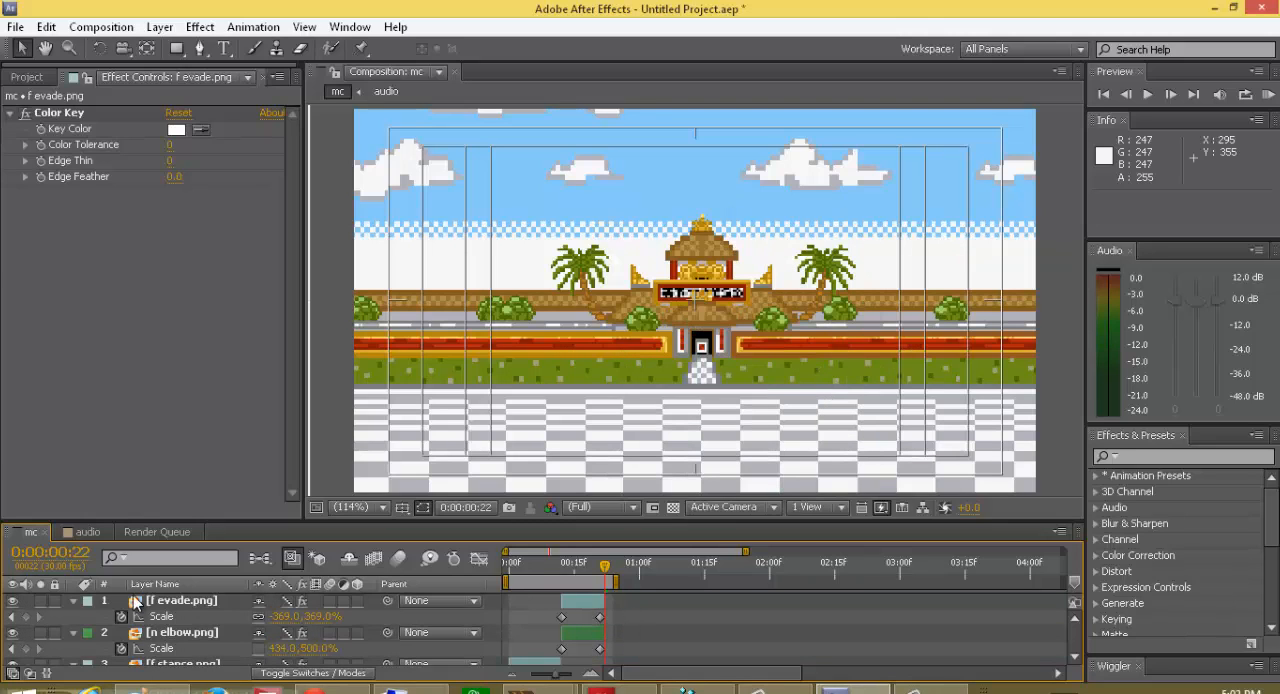
left_click(73, 600)
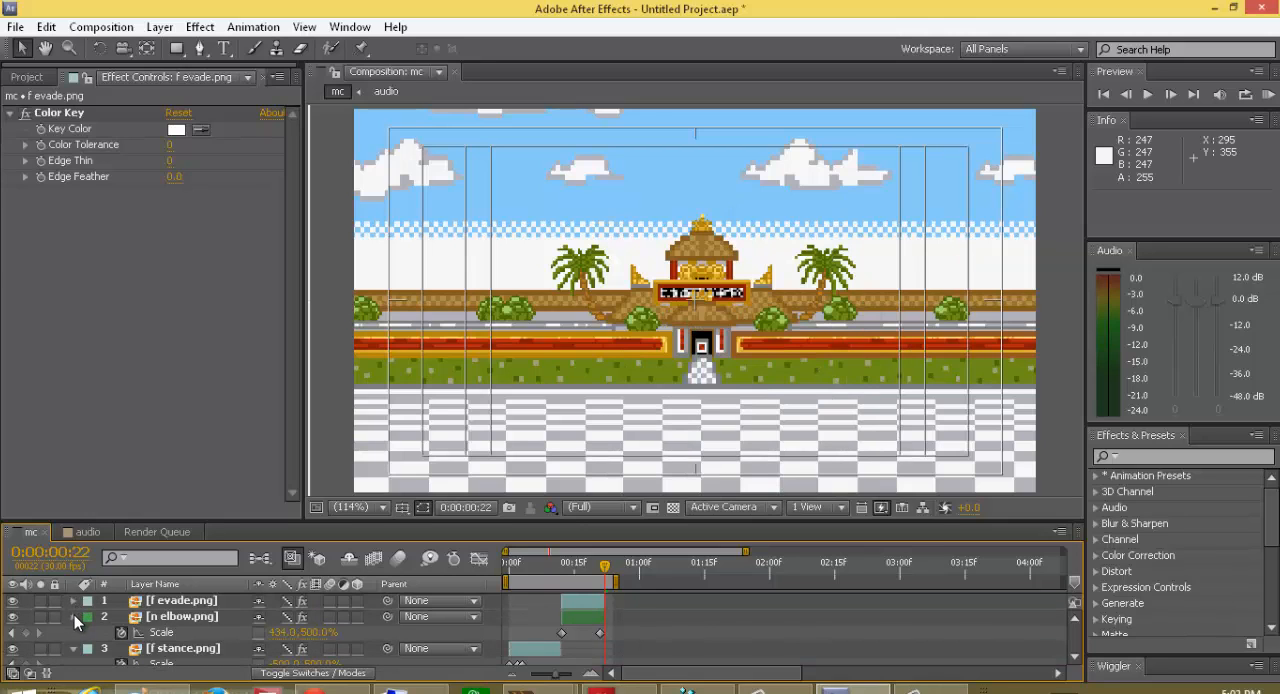
Step: Collapse the revealed properties of the n elbow.png, f stance.png and n stance.png layers
left_click(74, 615)
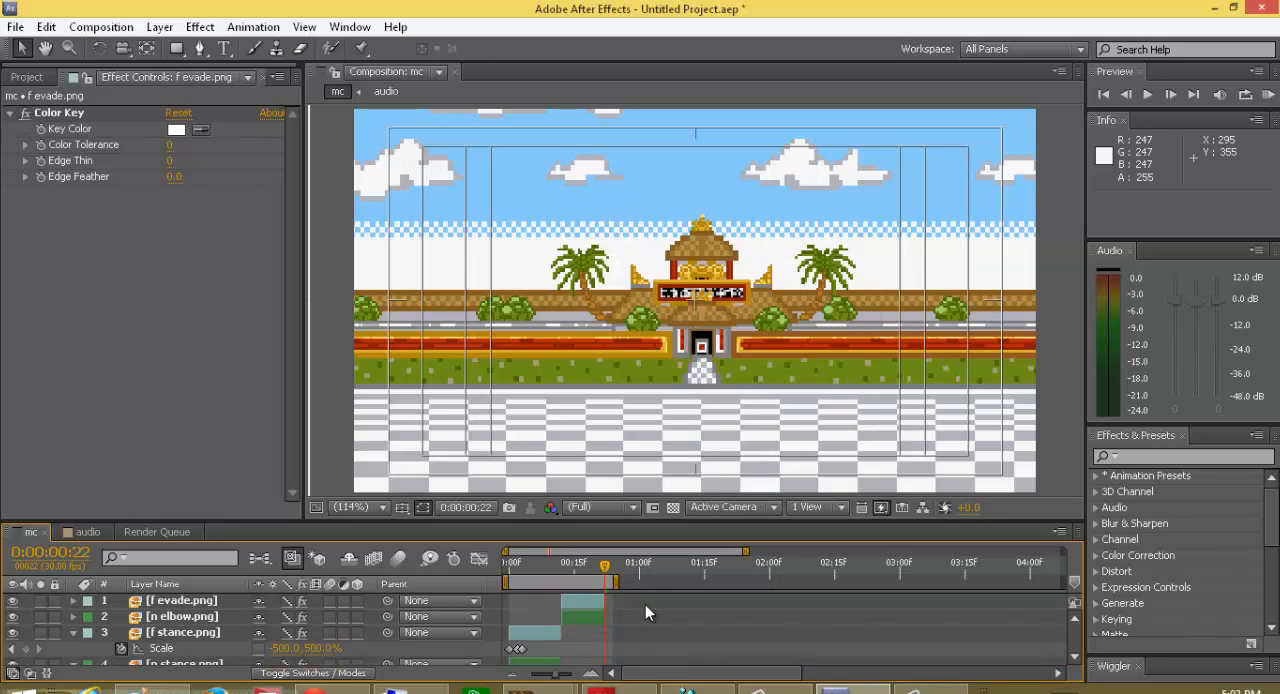
left_click(74, 631)
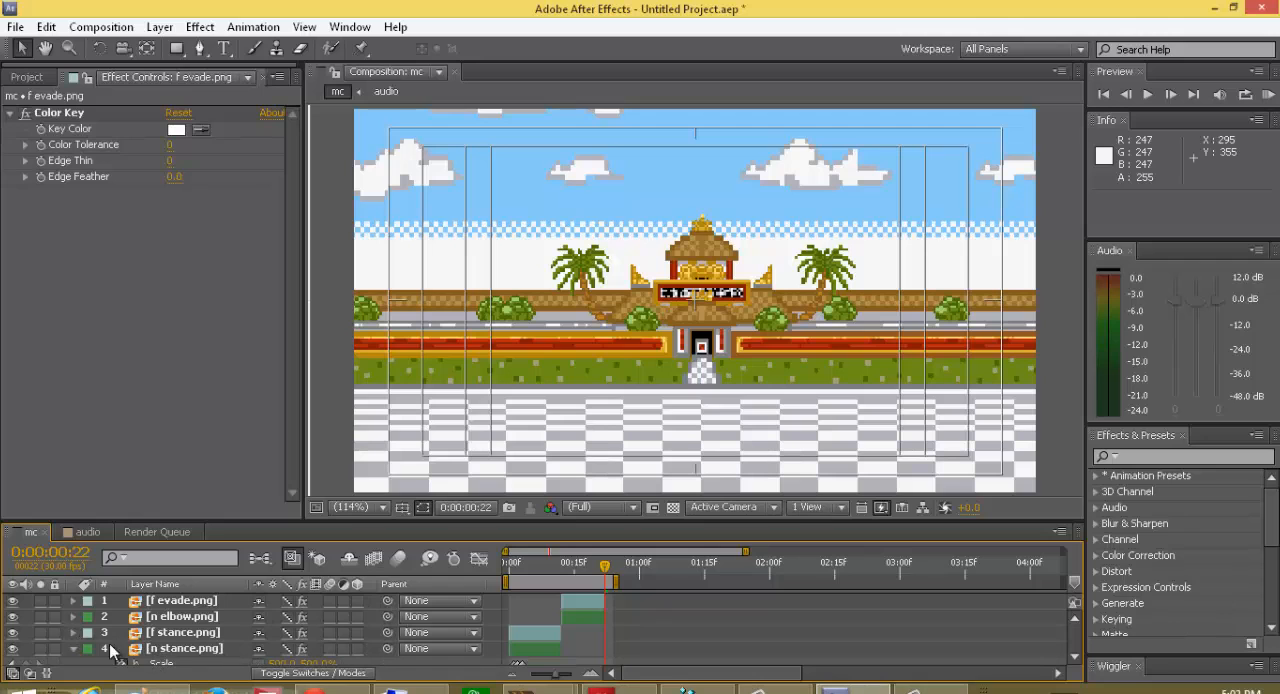
left_click(73, 647)
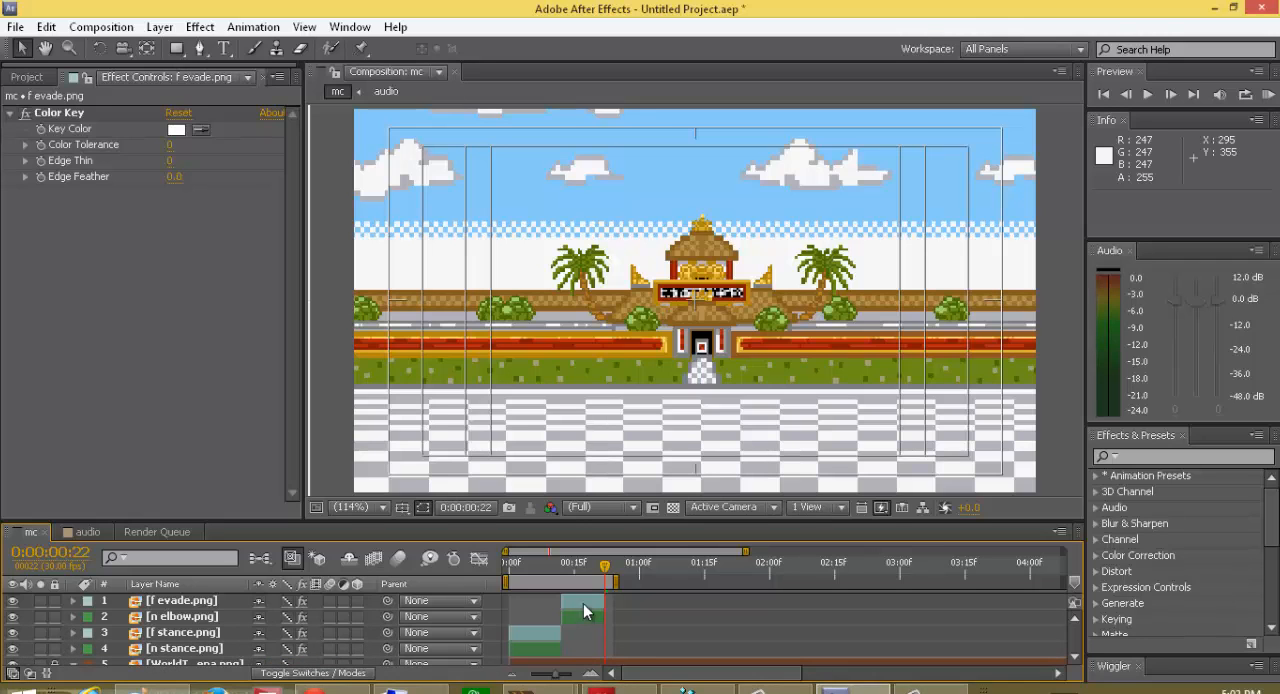
Step: Return the current time to the start and play a RAM preview of the animation
left_click_drag(607, 575, 508, 590)
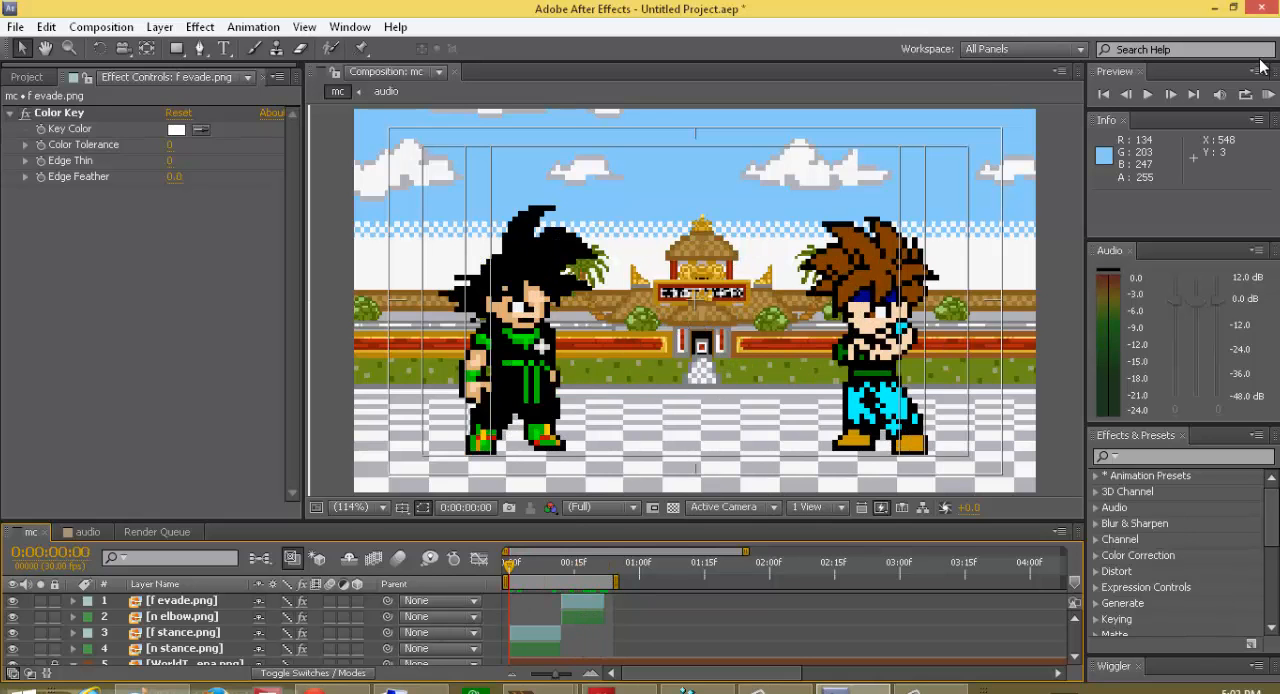
left_click(1269, 93)
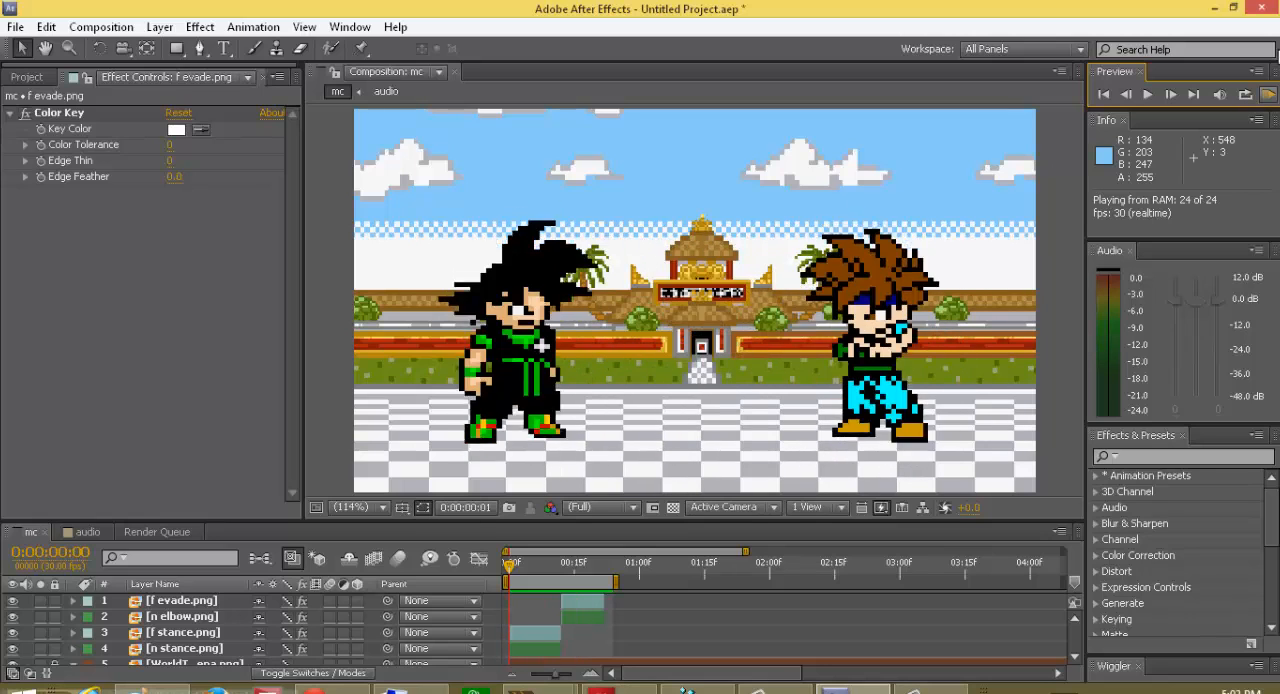
left_click(1268, 94)
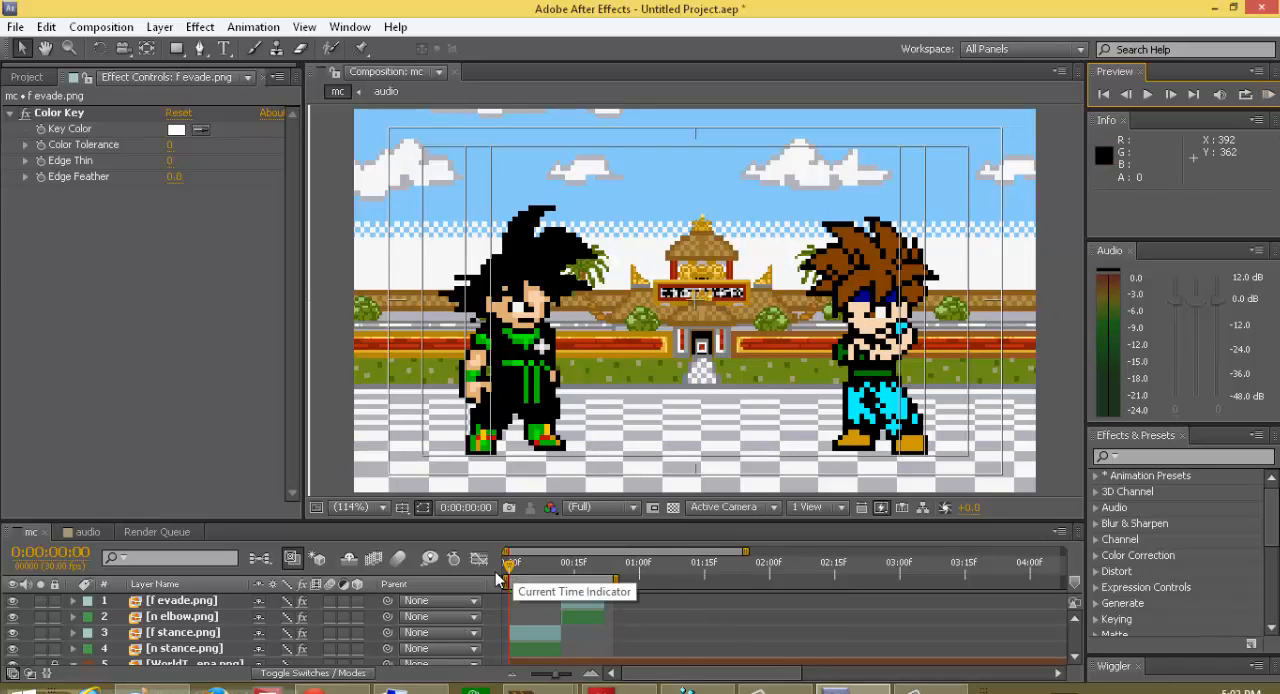
Step: At frame 22, place f stance 2.png from the fearthedragon folder in the composition at about 439.2, 248.2
left_click_drag(512, 570, 605, 621)
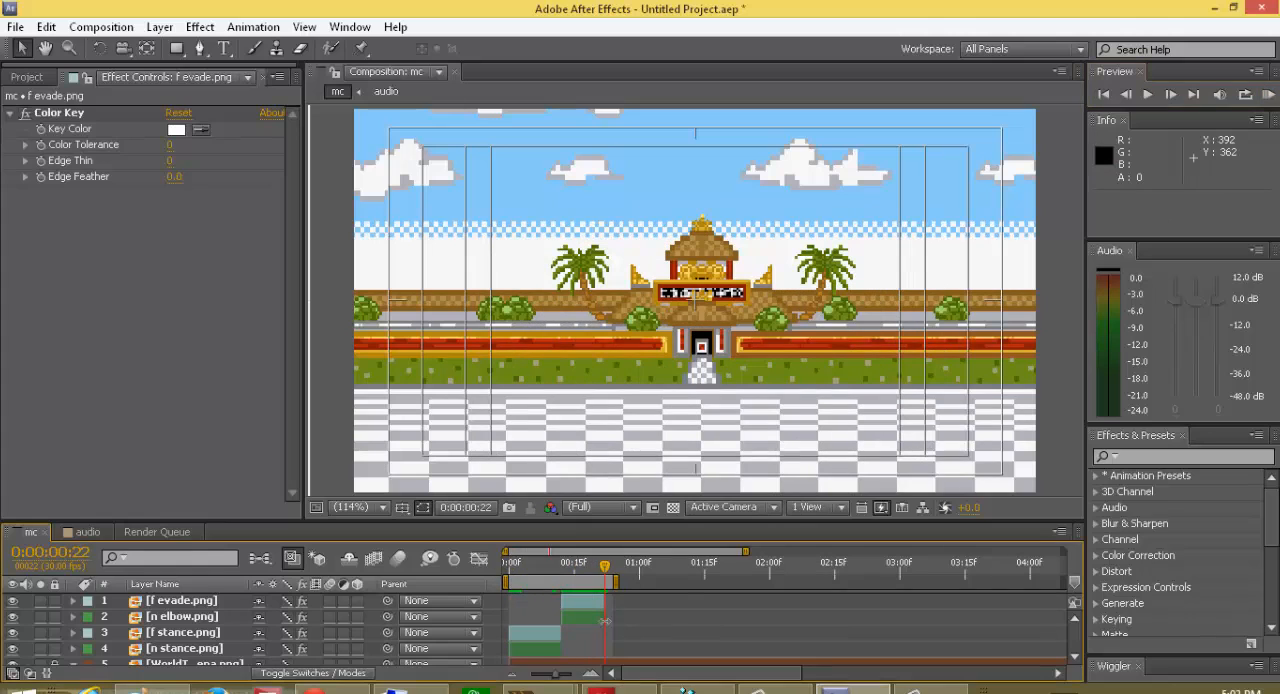
left_click(30, 76)
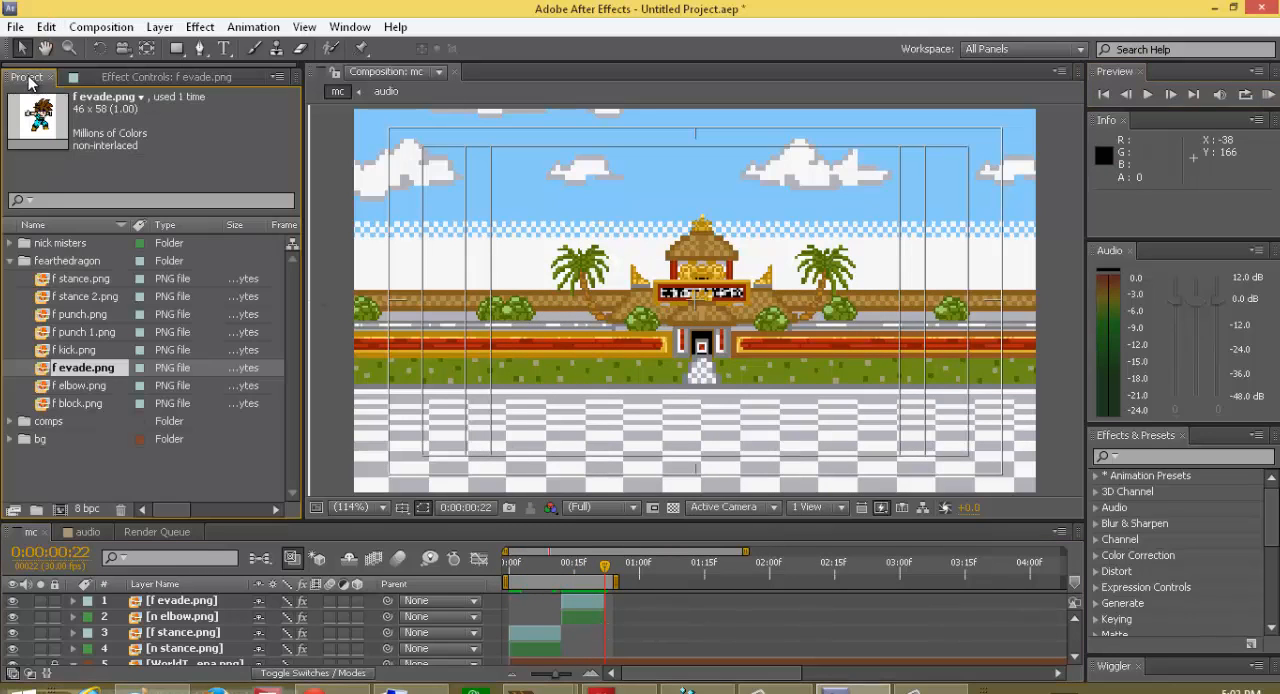
left_click(62, 316)
left_click(60, 299)
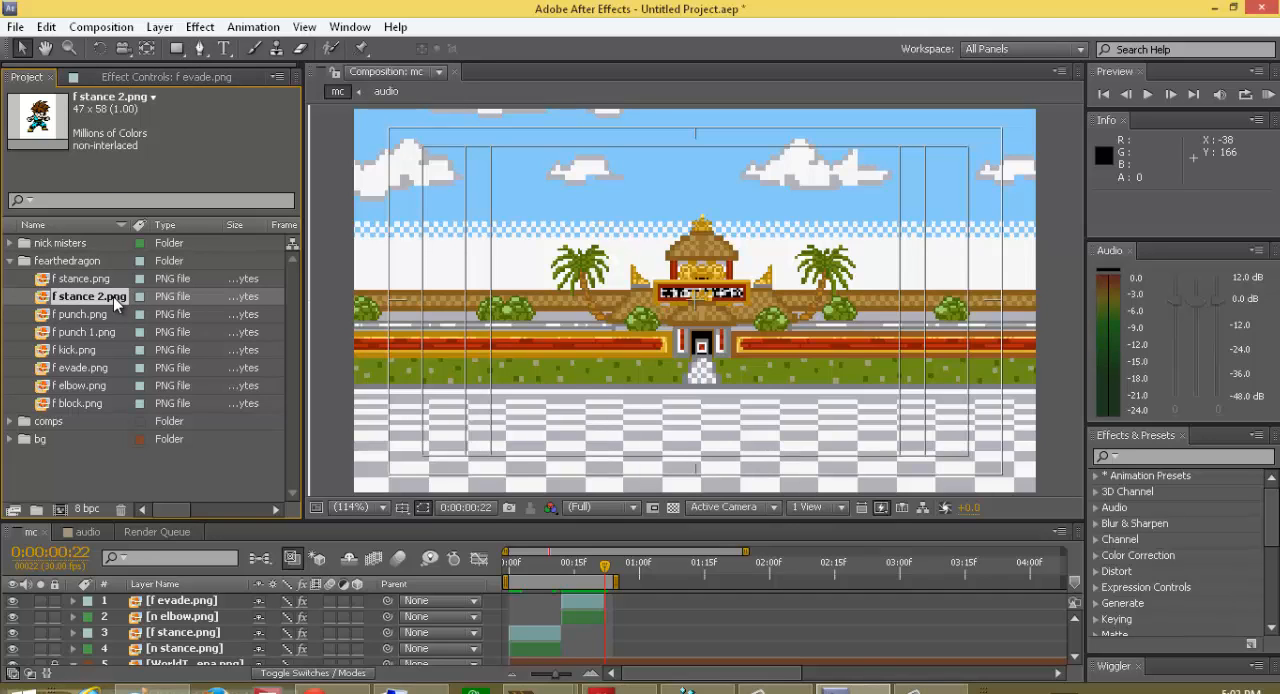
left_click_drag(115, 294, 825, 396)
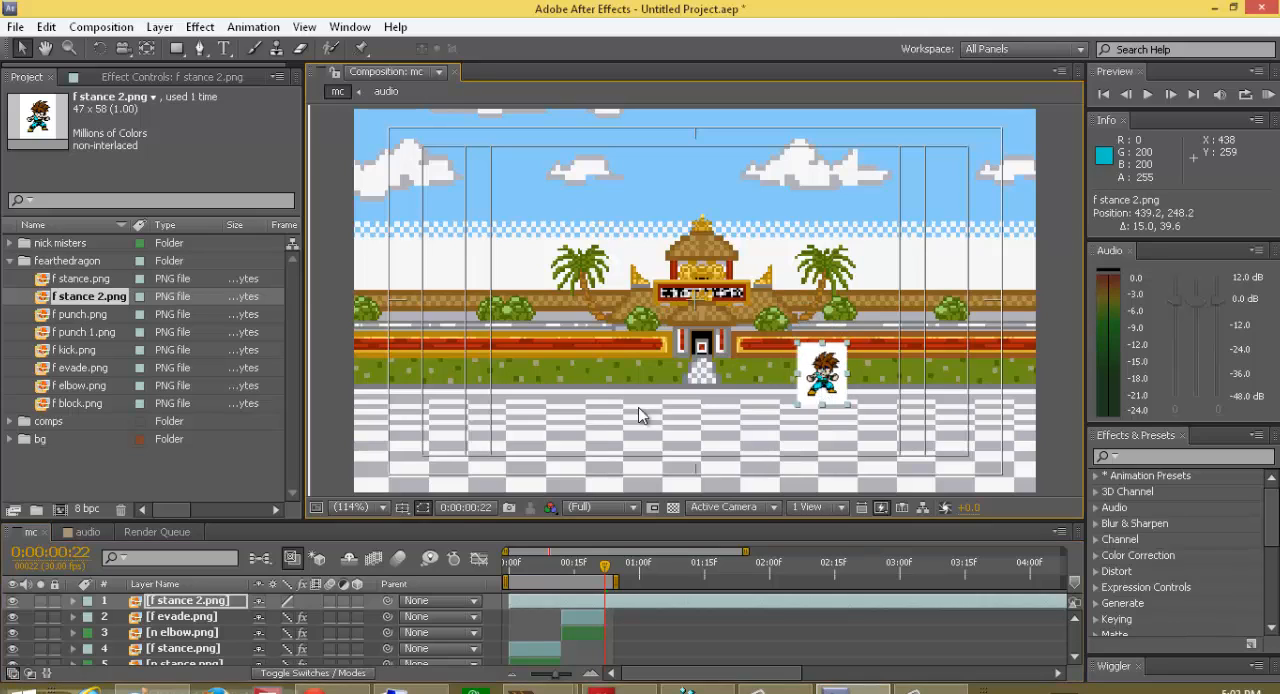
Step: Scale f stance 2.png to 500% and switch its layer quality so the enlarged sprite shows crisp pixels
key("s")
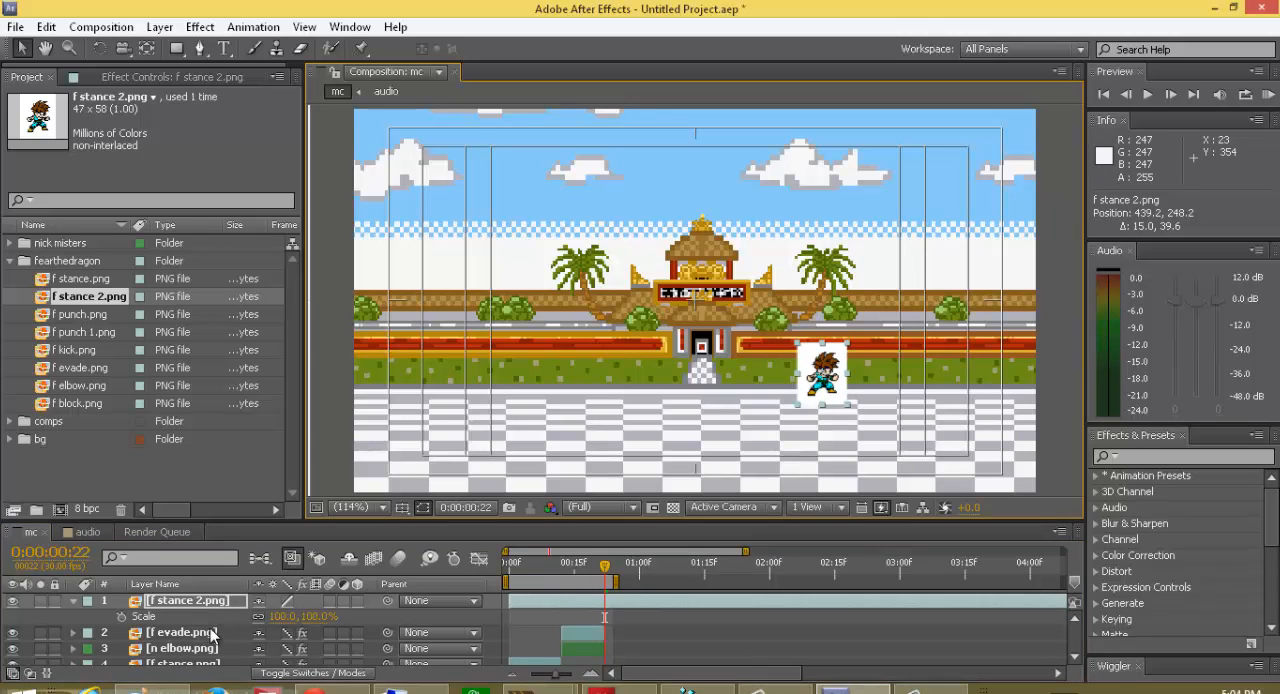
left_click(315, 616)
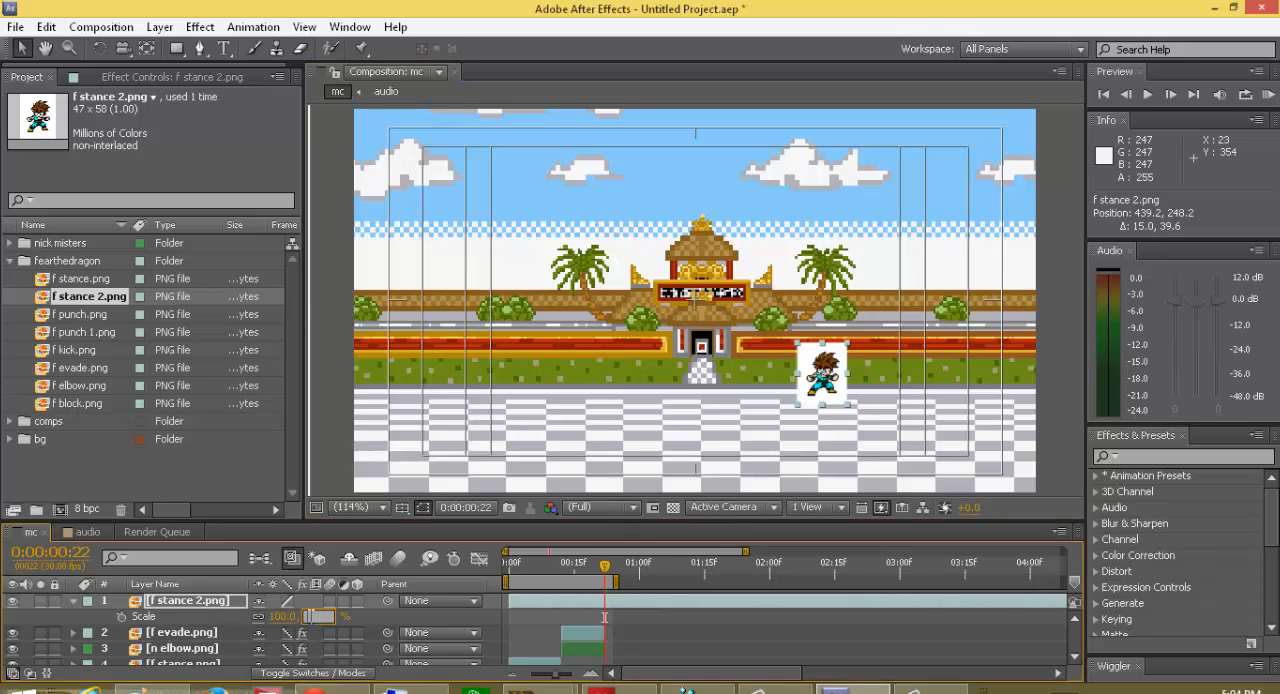
type("500")
key("Return")
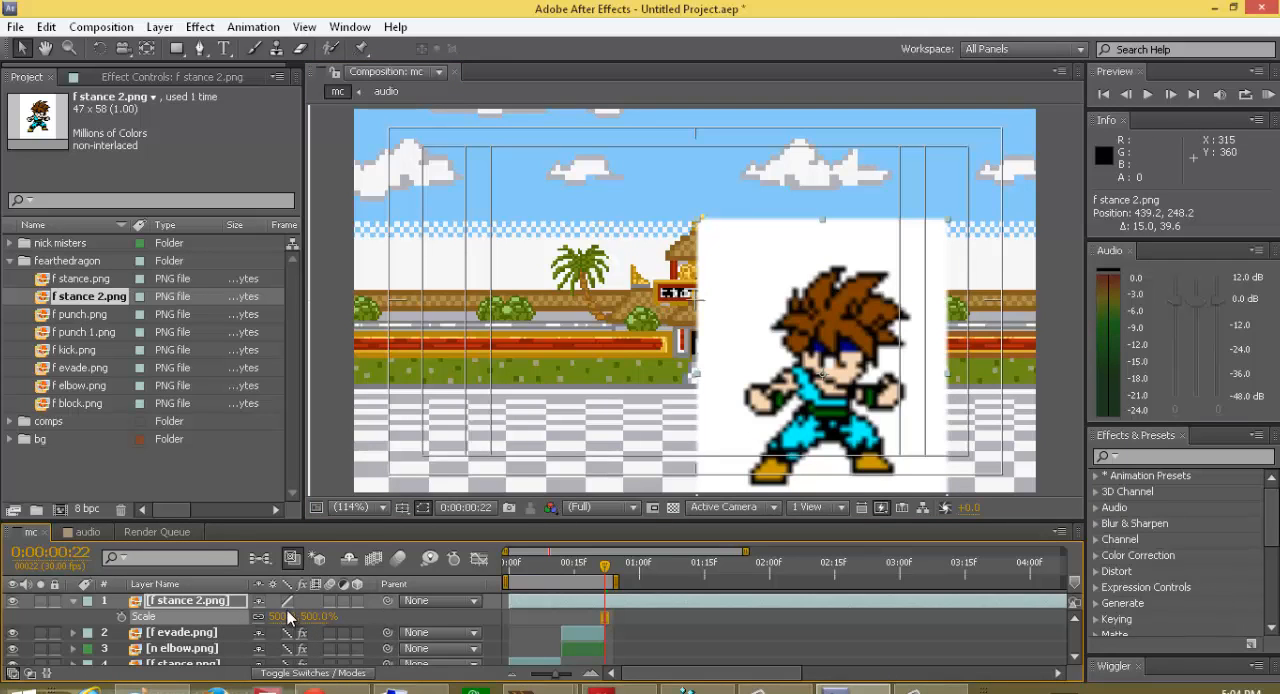
left_click(287, 601)
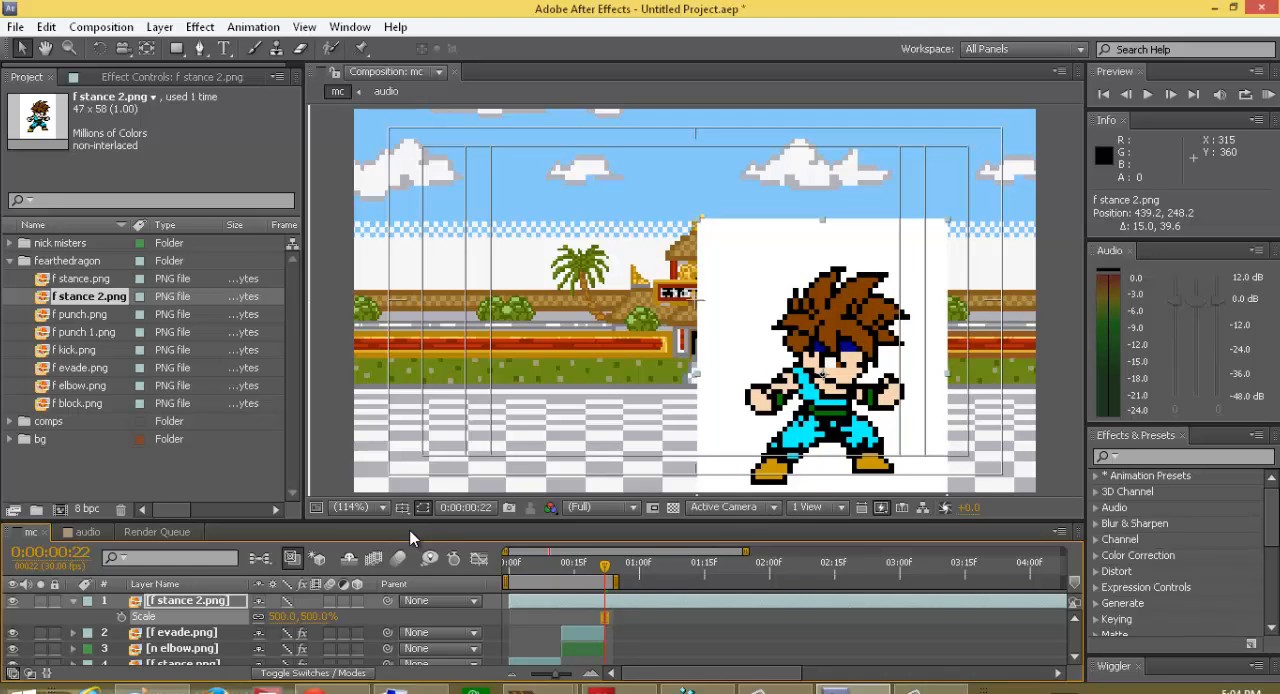
Step: Key out f stance 2.png's white background with Color Key and move the sprite to about 446.3, 229.7
key("ctrl+alt+shift+e")
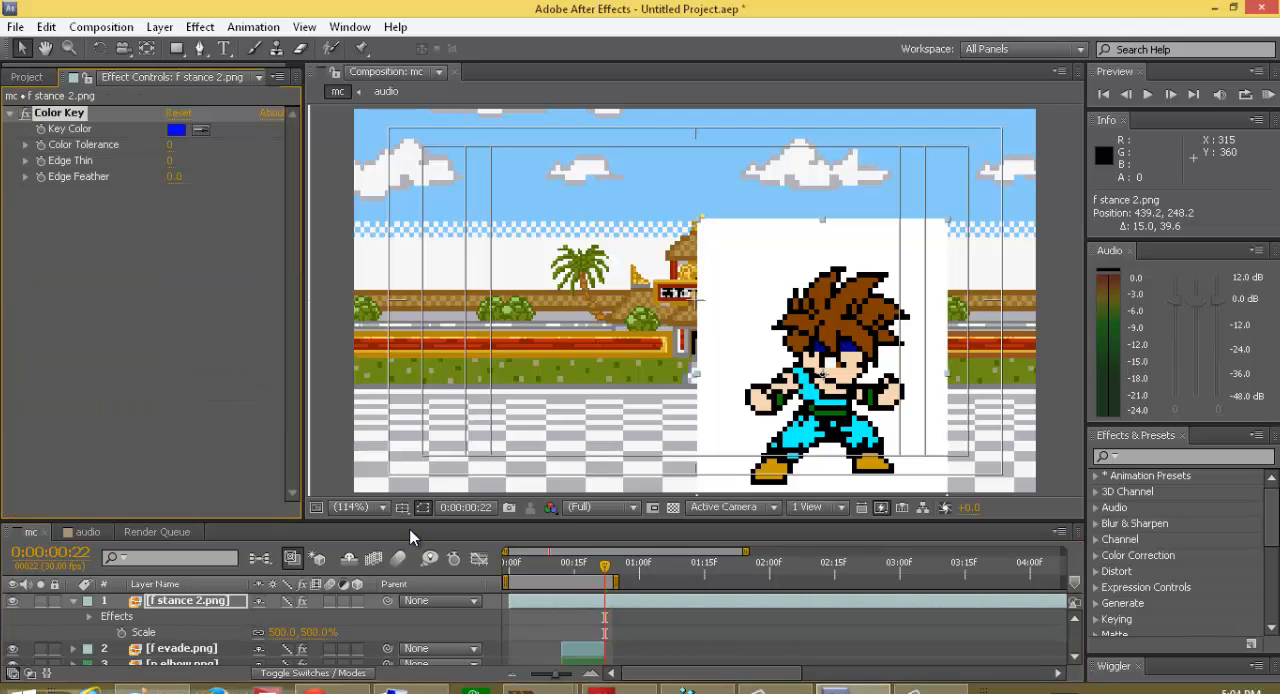
left_click(200, 130)
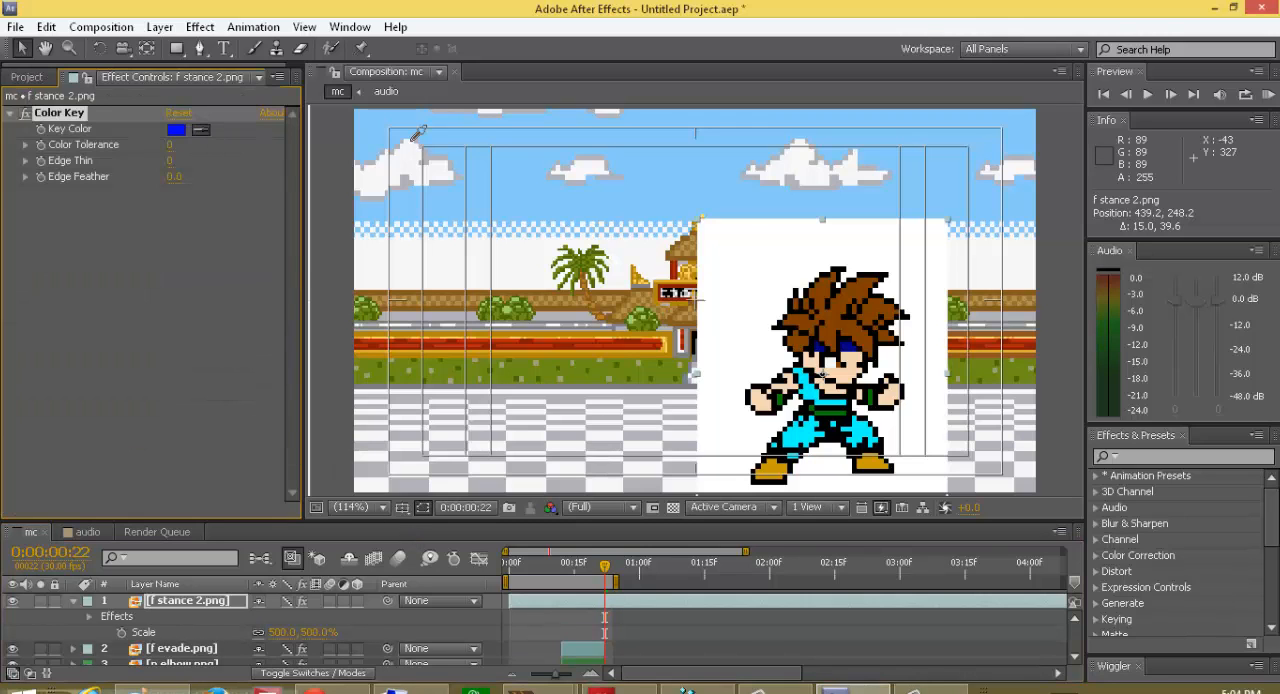
left_click(782, 278)
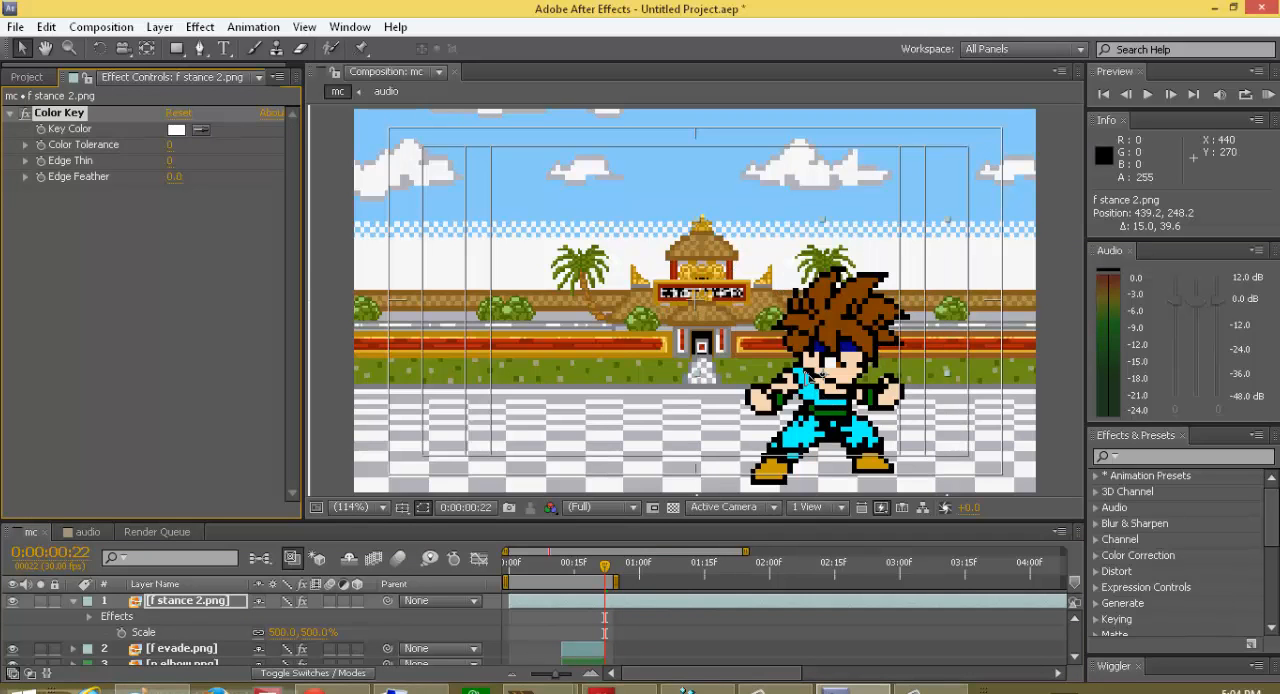
mouse_move(825, 405)
left_mouse_down()
mouse_move(815, 396)
mouse_move(832, 382)
left_mouse_up()
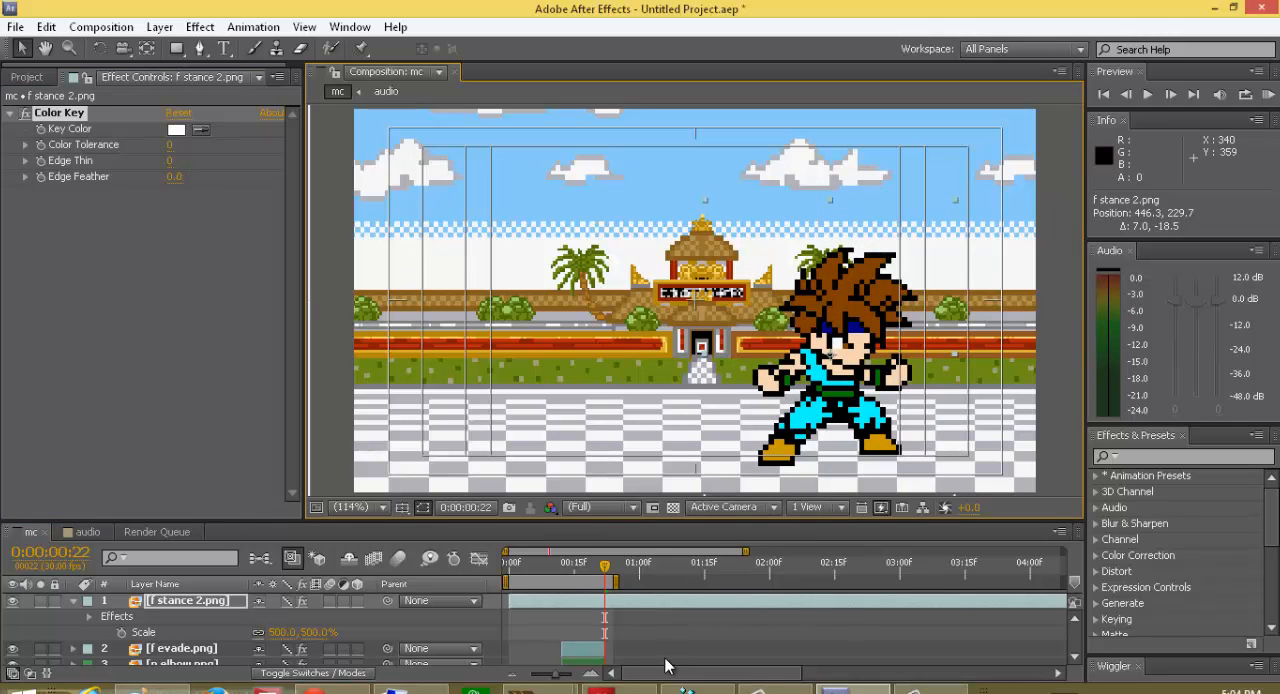
Step: Shift the f stance 2.png layer to start at frame 22 and flip the sprite horizontally
left_click_drag(628, 599, 723, 603)
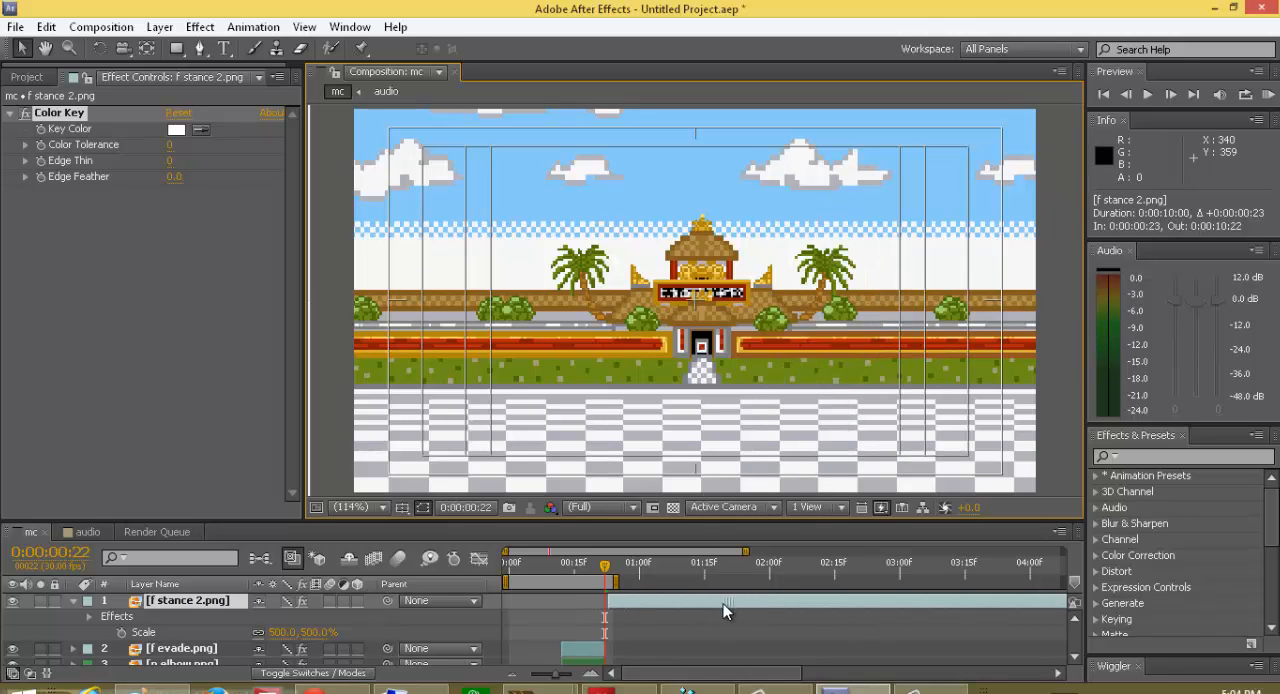
right_click(832, 398)
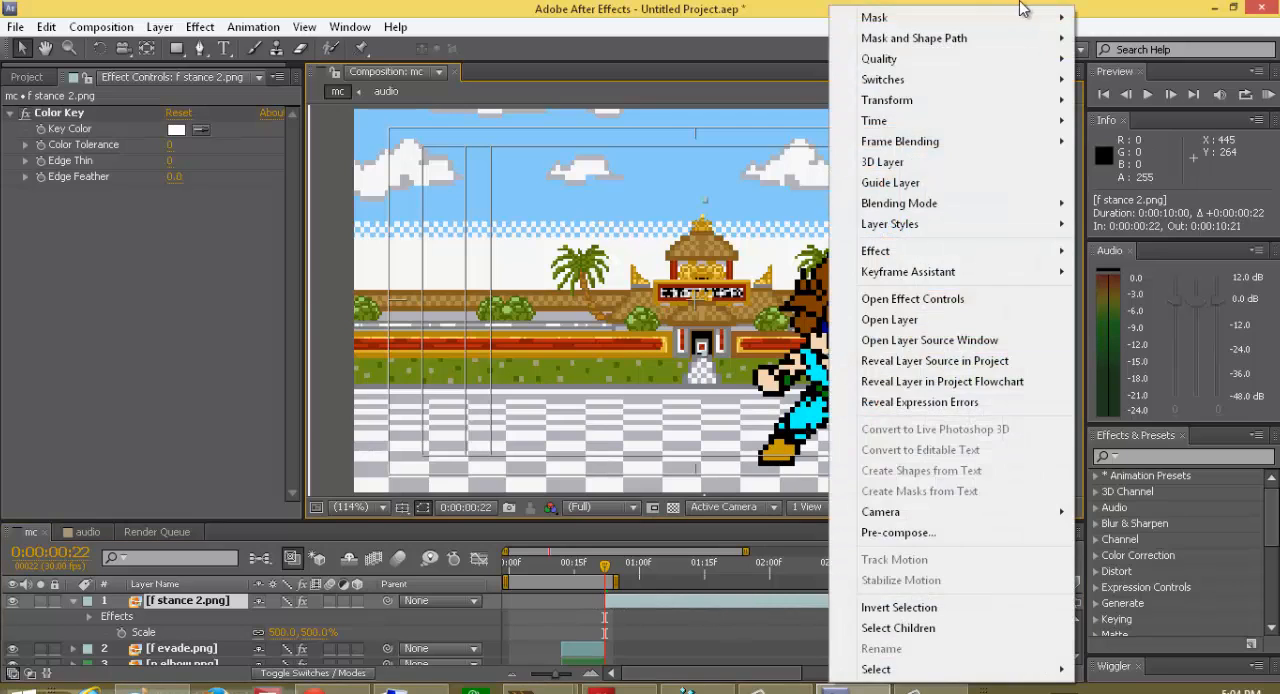
mouse_move(898, 106)
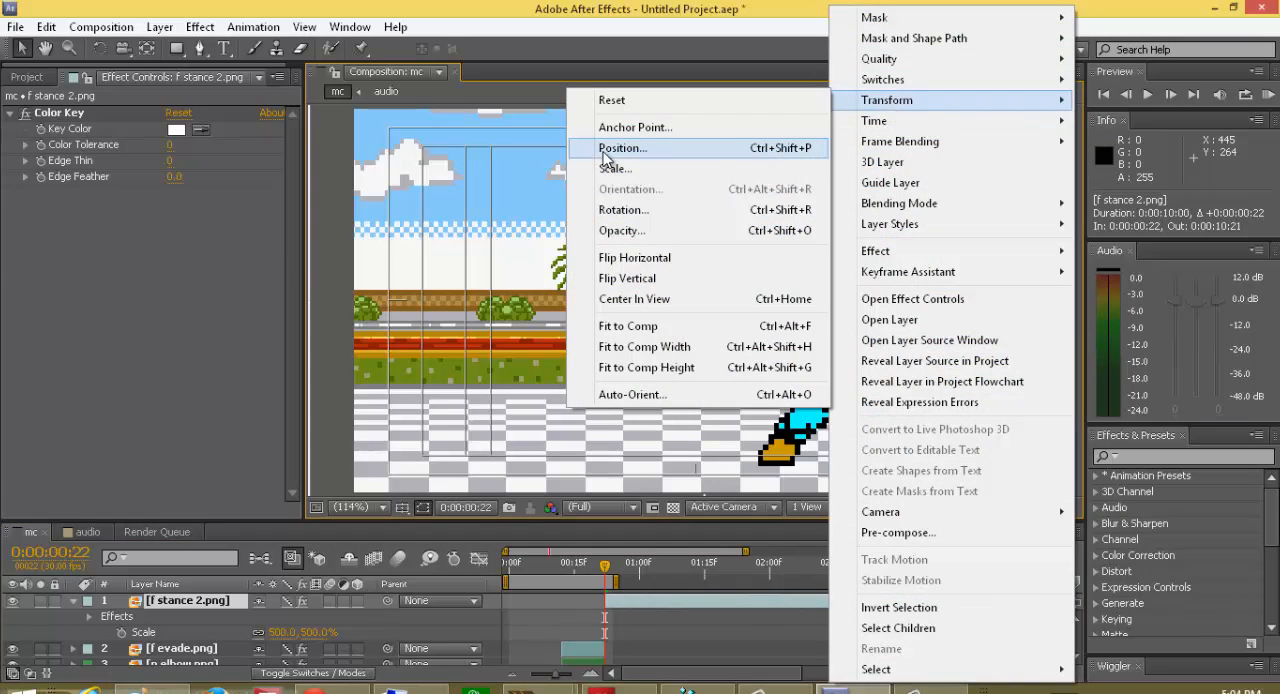
left_click(644, 258)
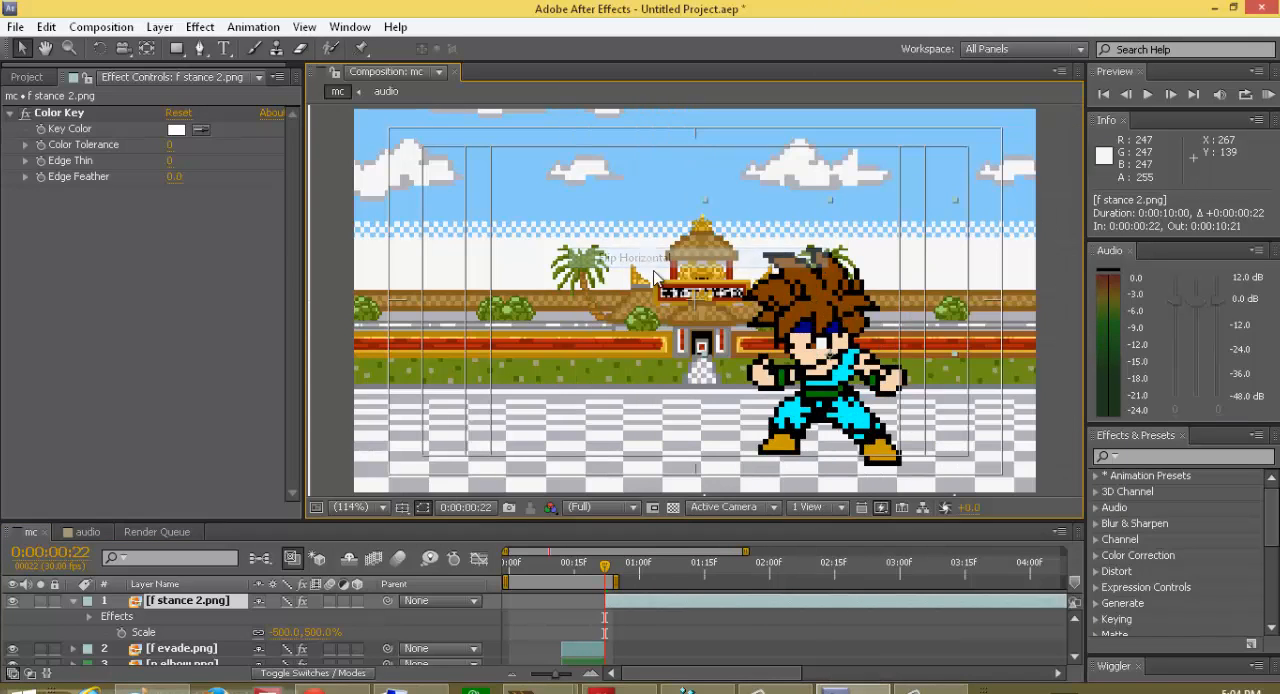
Step: Overlap f stance 2.png with the evade pose at frame 21 and align its feet, placing it at about 445.4, 220.9
mouse_move(818, 402)
left_mouse_down()
mouse_move(839, 394)
mouse_move(813, 394)
left_mouse_up()
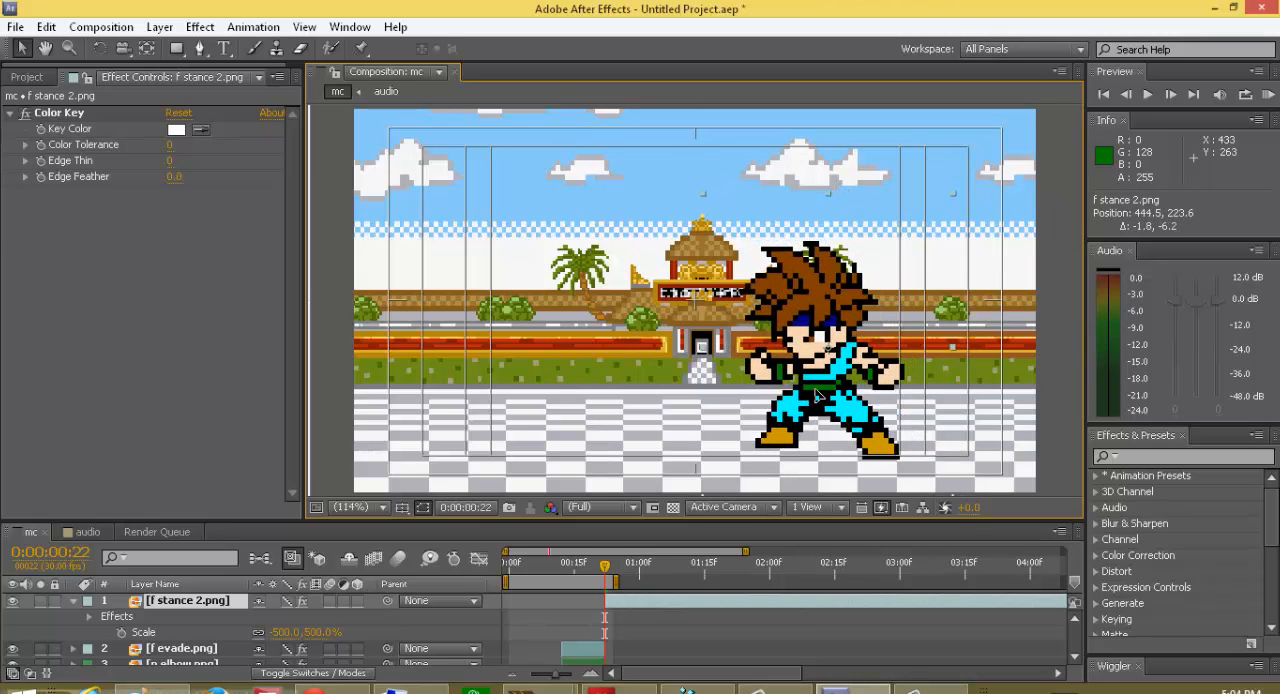
left_click_drag(627, 604, 601, 567)
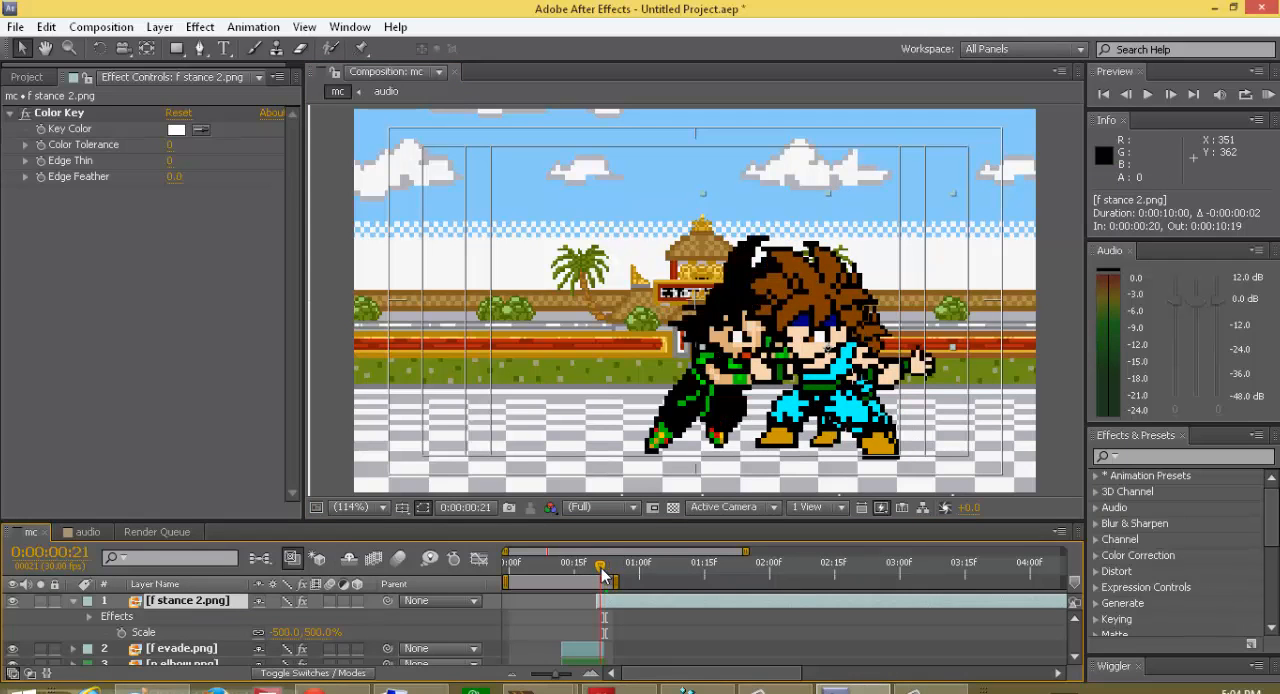
left_click_drag(842, 402, 843, 398)
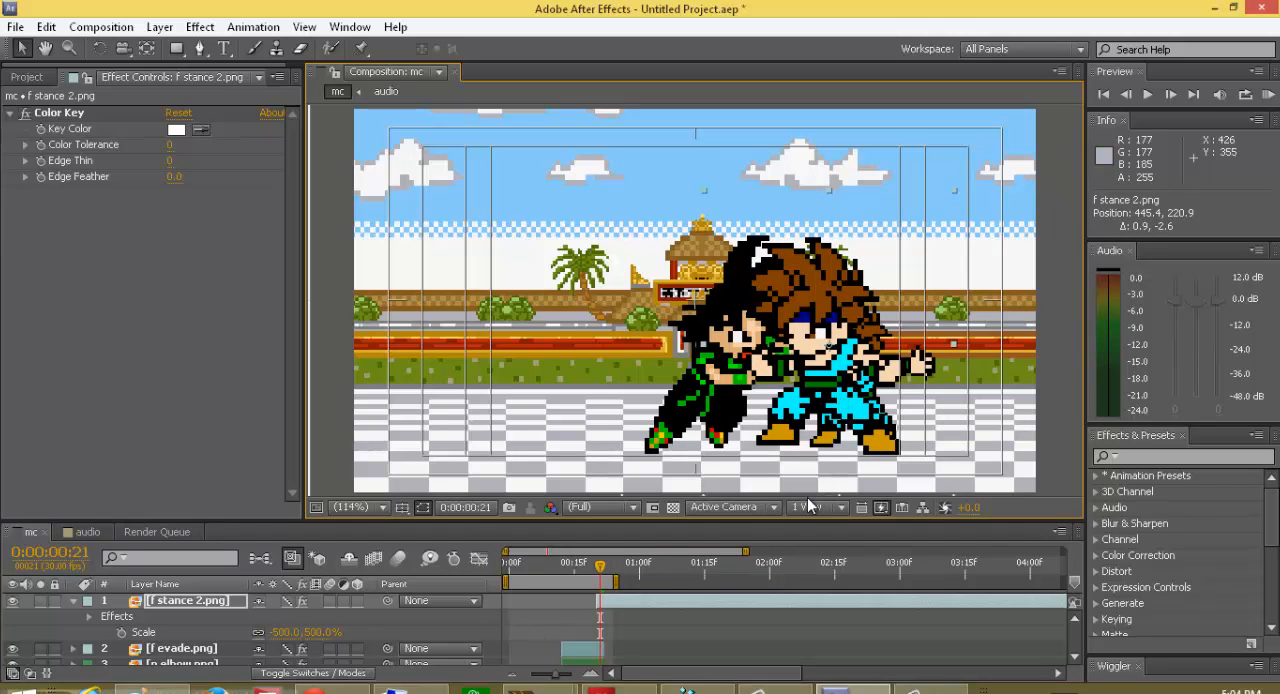
Step: Move the f stance 2.png layer's start back to frame 22, collapse its properties and set the current time to frame 22
left_click(628, 601)
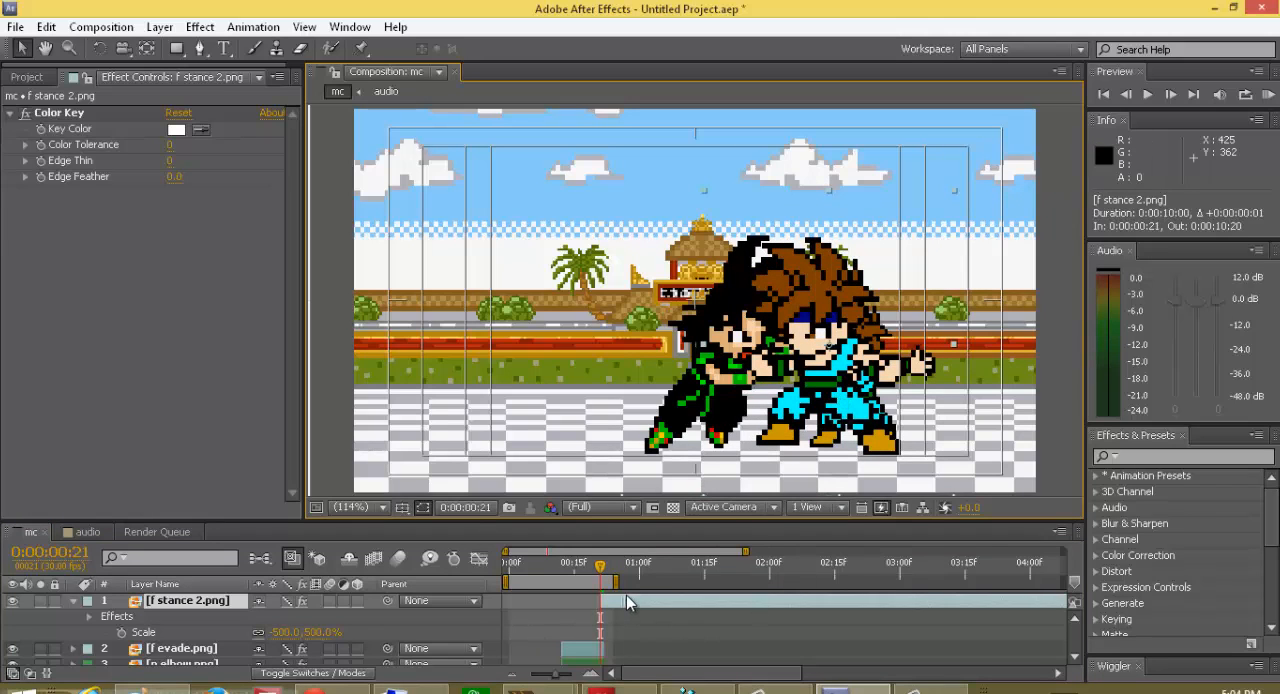
left_click(73, 600)
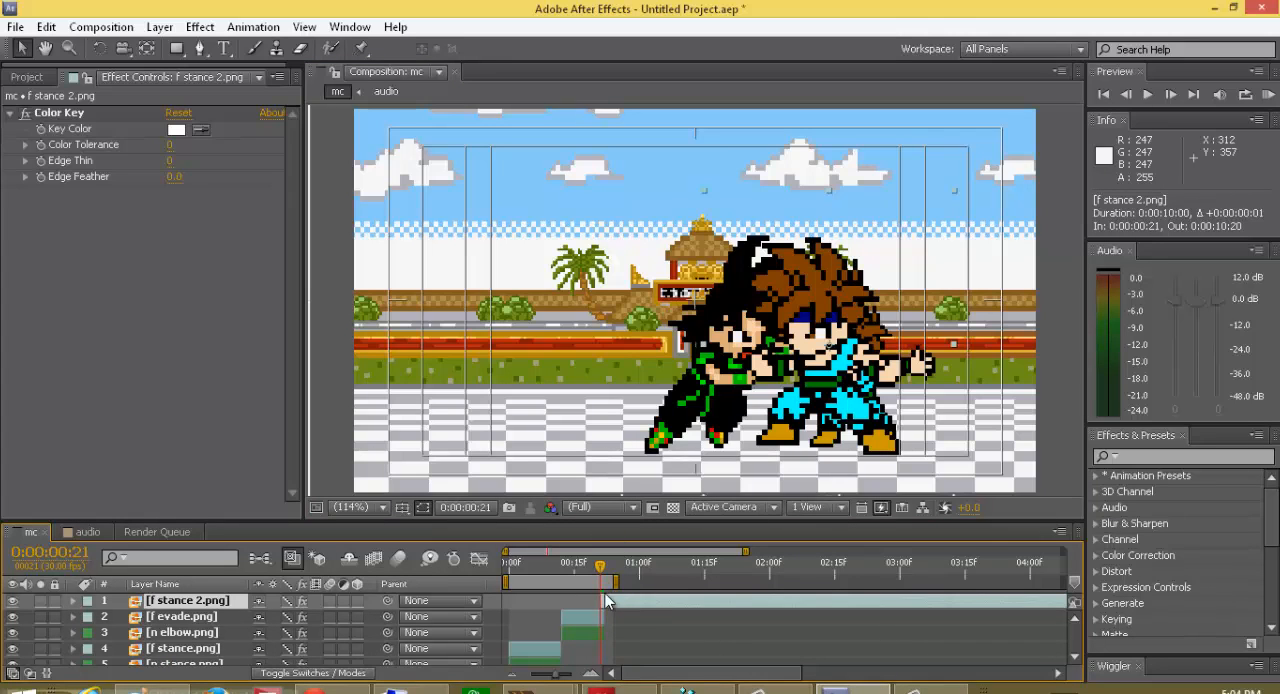
left_click_drag(614, 603, 618, 603)
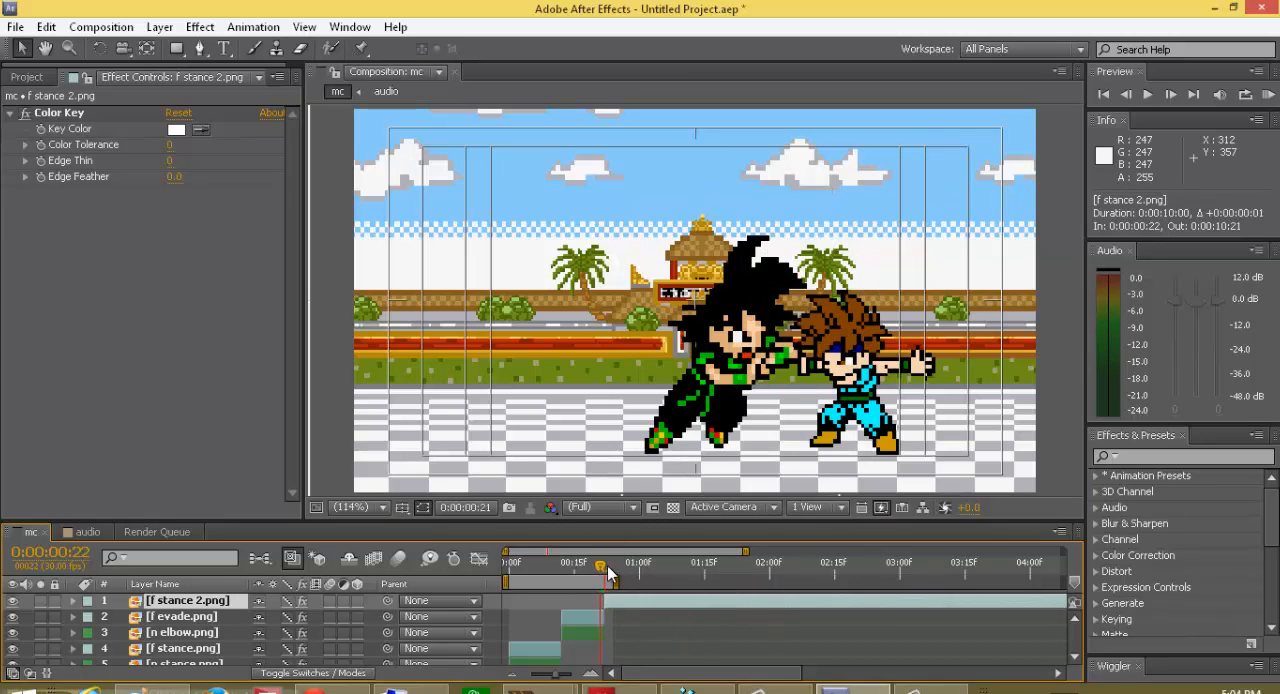
left_click_drag(601, 567, 608, 567)
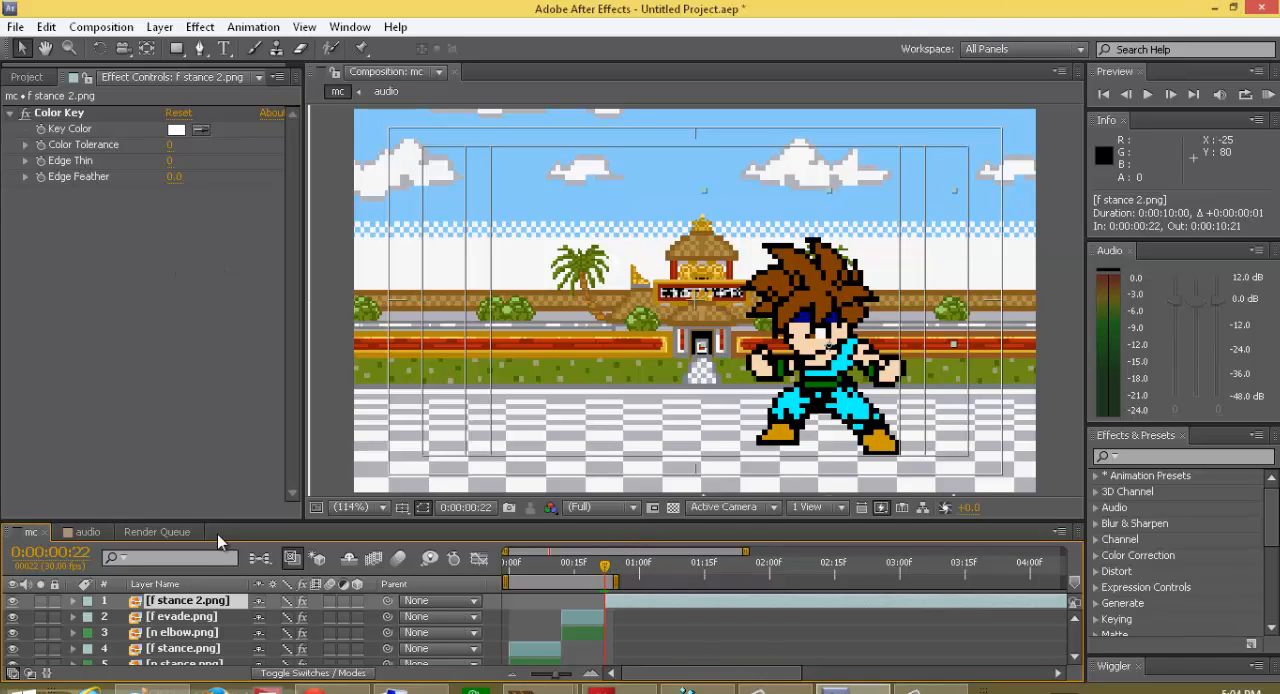
Step: Return to the project assets, collapse the fearthedragon folder and expand the nick misters folder
left_click(27, 78)
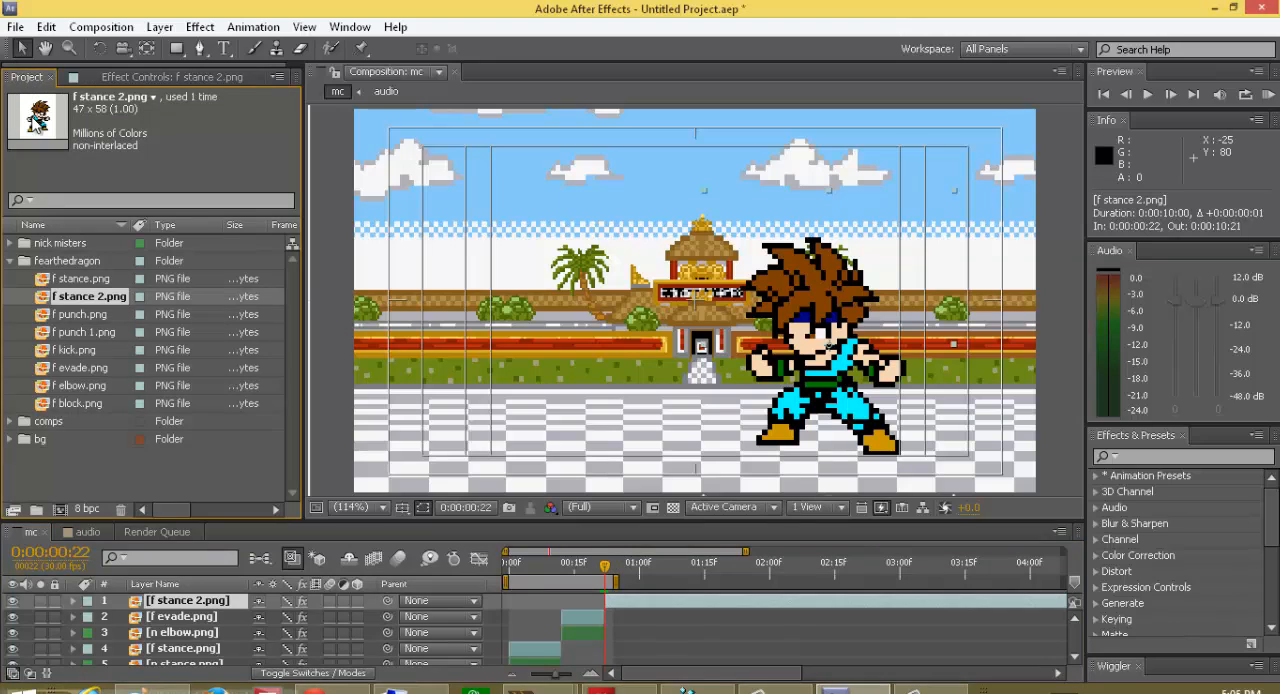
left_click(67, 314)
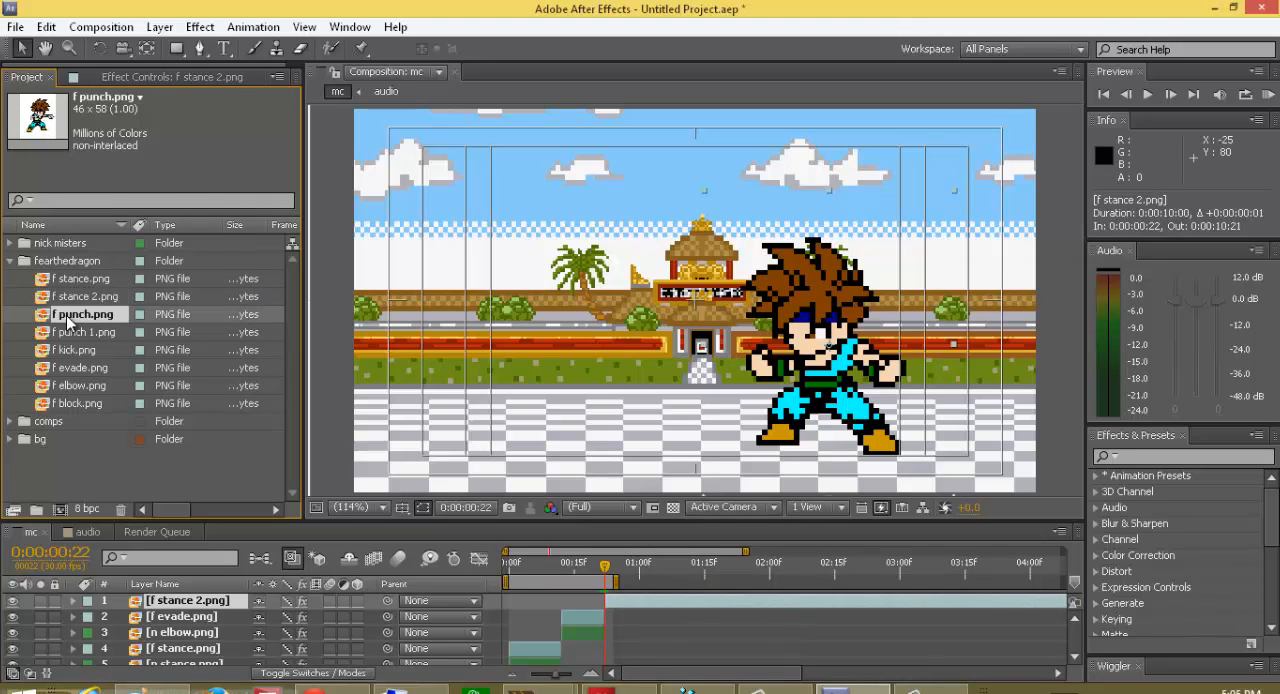
left_click(12, 261)
left_click(10, 243)
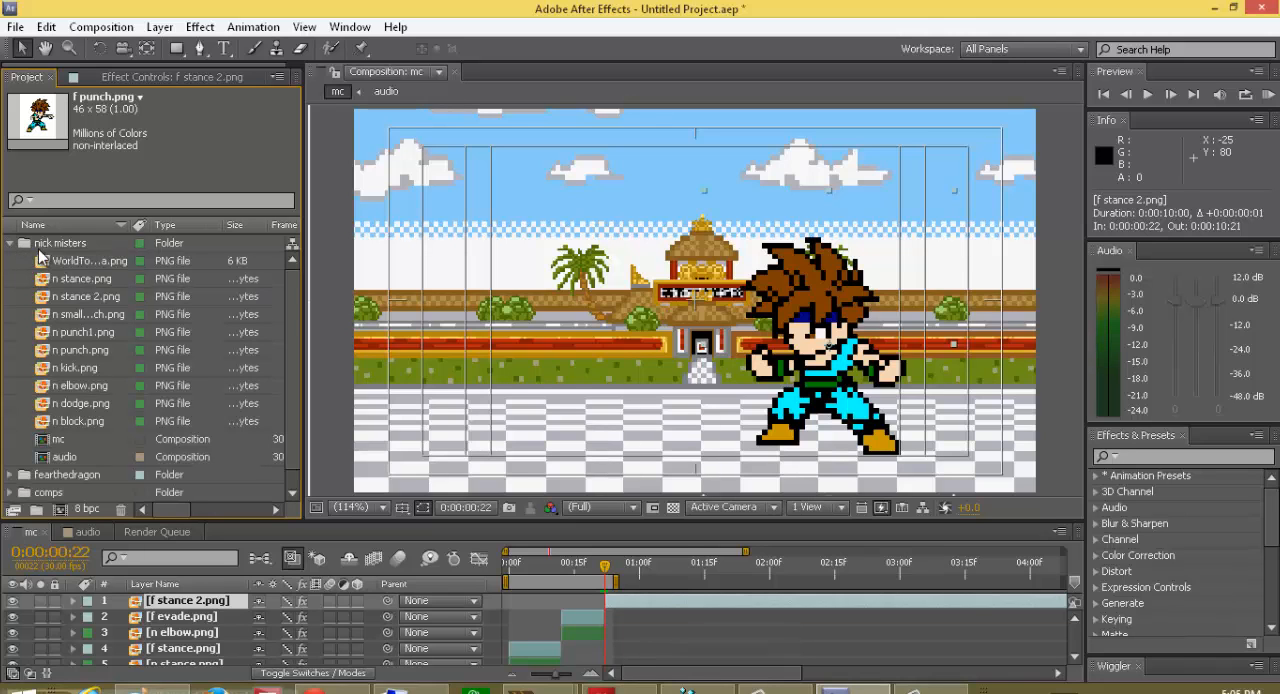
Step: Add n stance 2.png from the nick misters folder to the mc composition as the top layer, starting at frame 22
left_click(40, 258)
left_click(40, 278)
left_click(46, 300)
left_click(68, 334)
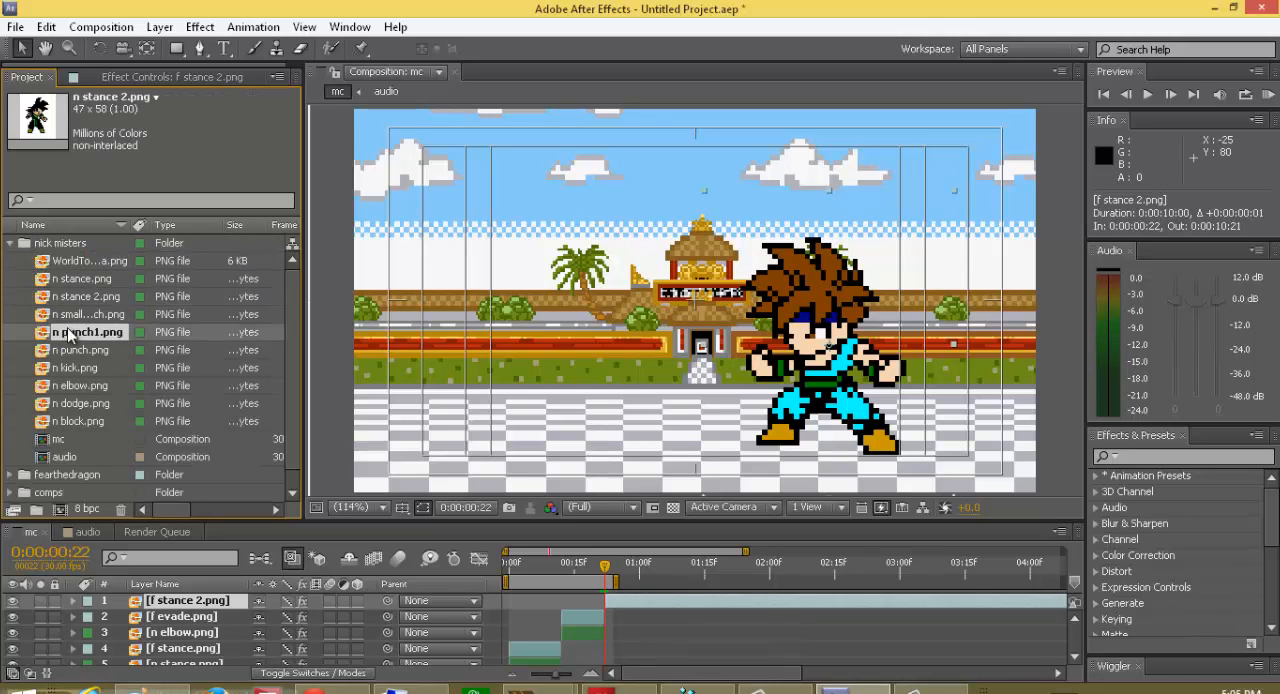
left_click(69, 313)
left_click(73, 295)
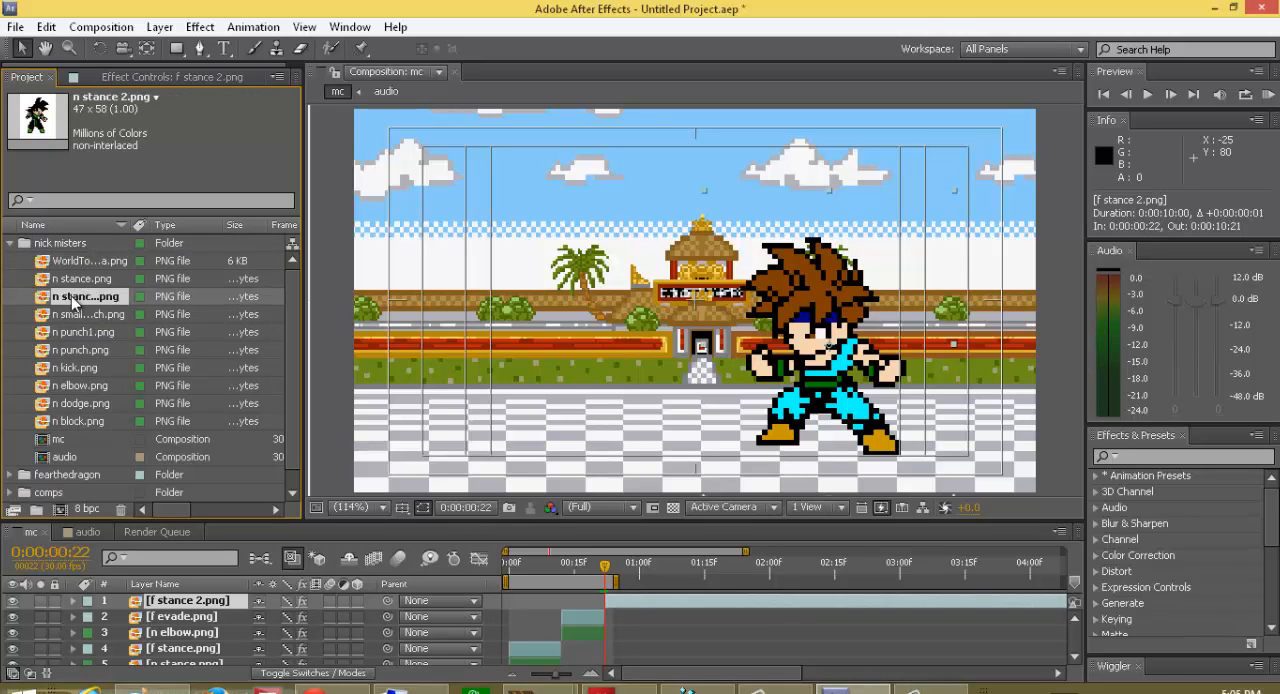
left_click_drag(84, 296, 631, 595)
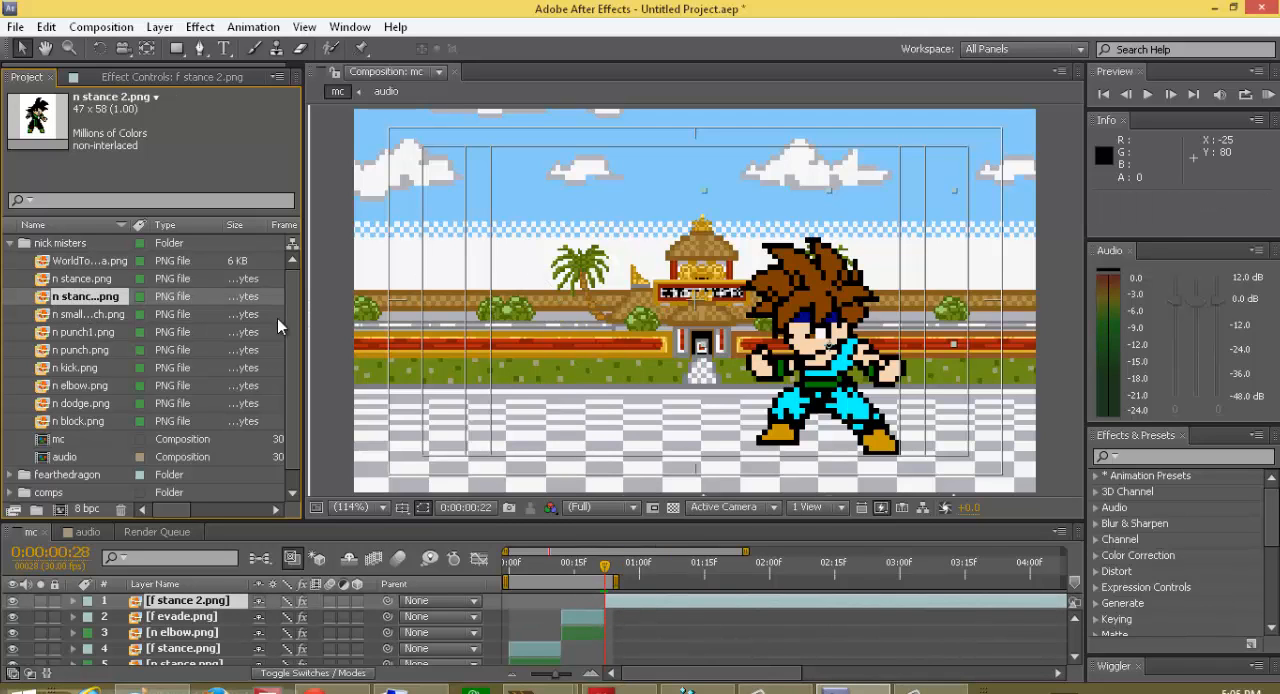
left_click_drag(74, 297, 95, 314)
left_click_drag(960, 390, 613, 610)
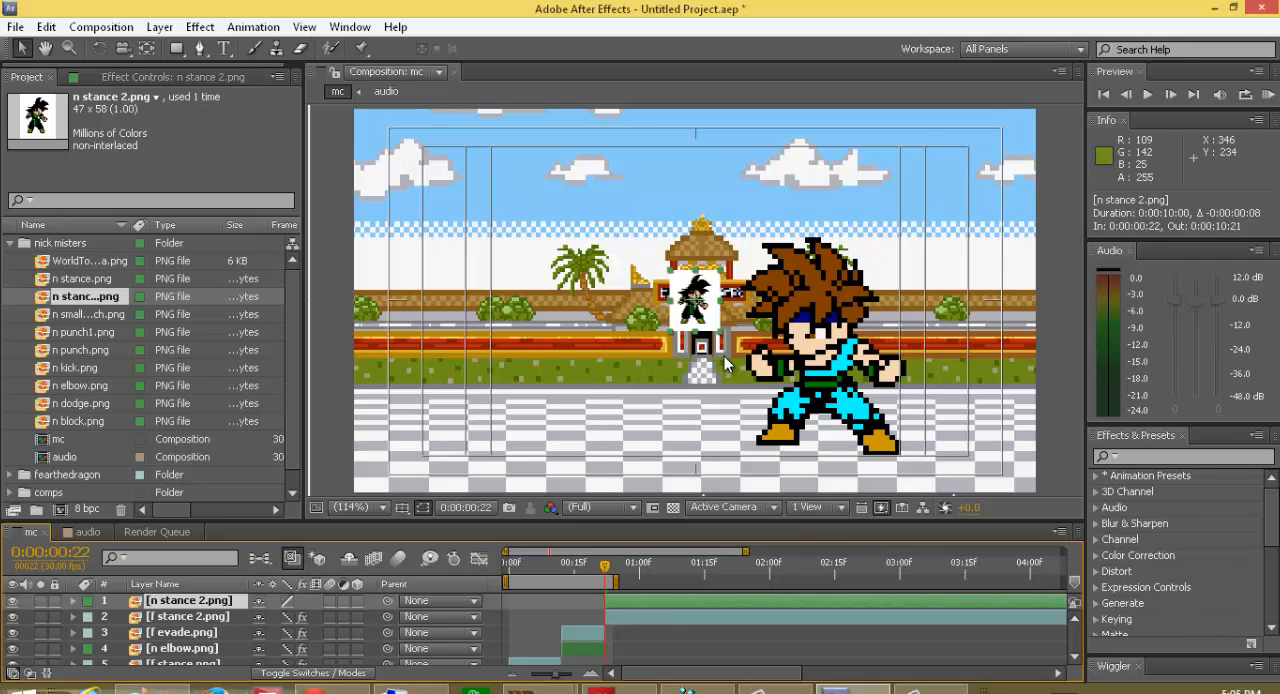
Step: Scale the n stance 2.png sprite to 500% and move it to about 198.5, 217.0
left_click_drag(719, 320, 560, 431)
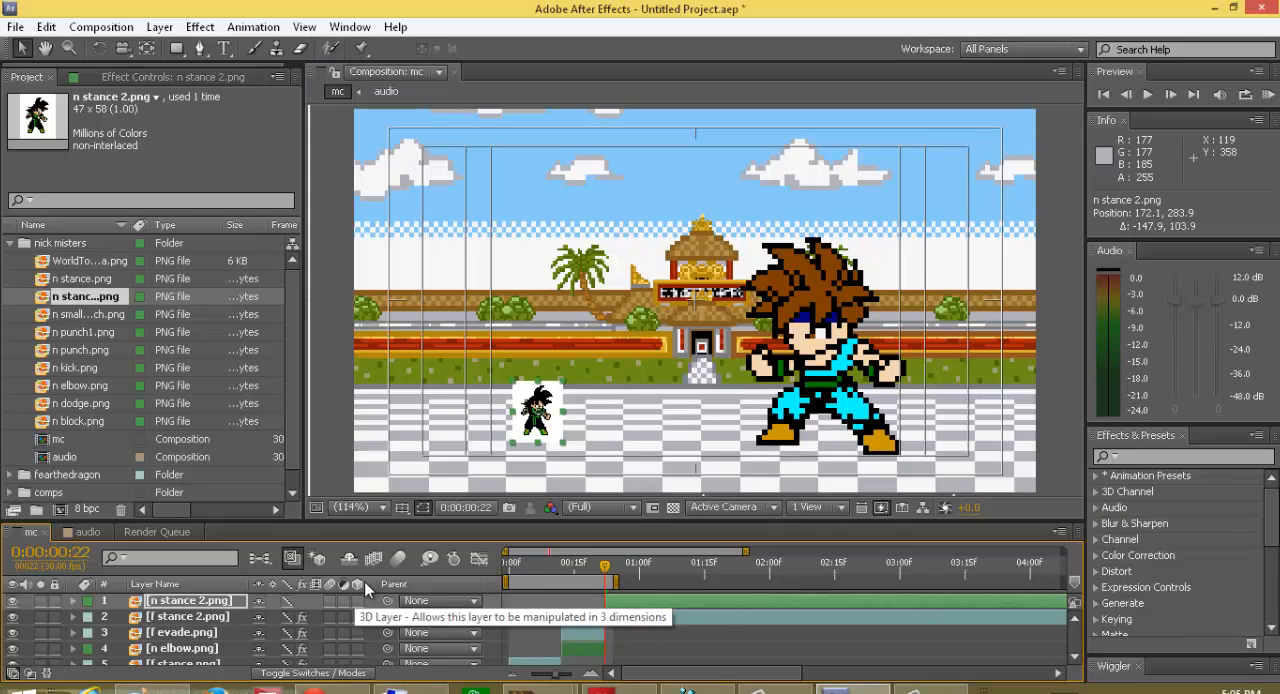
key("Tab")
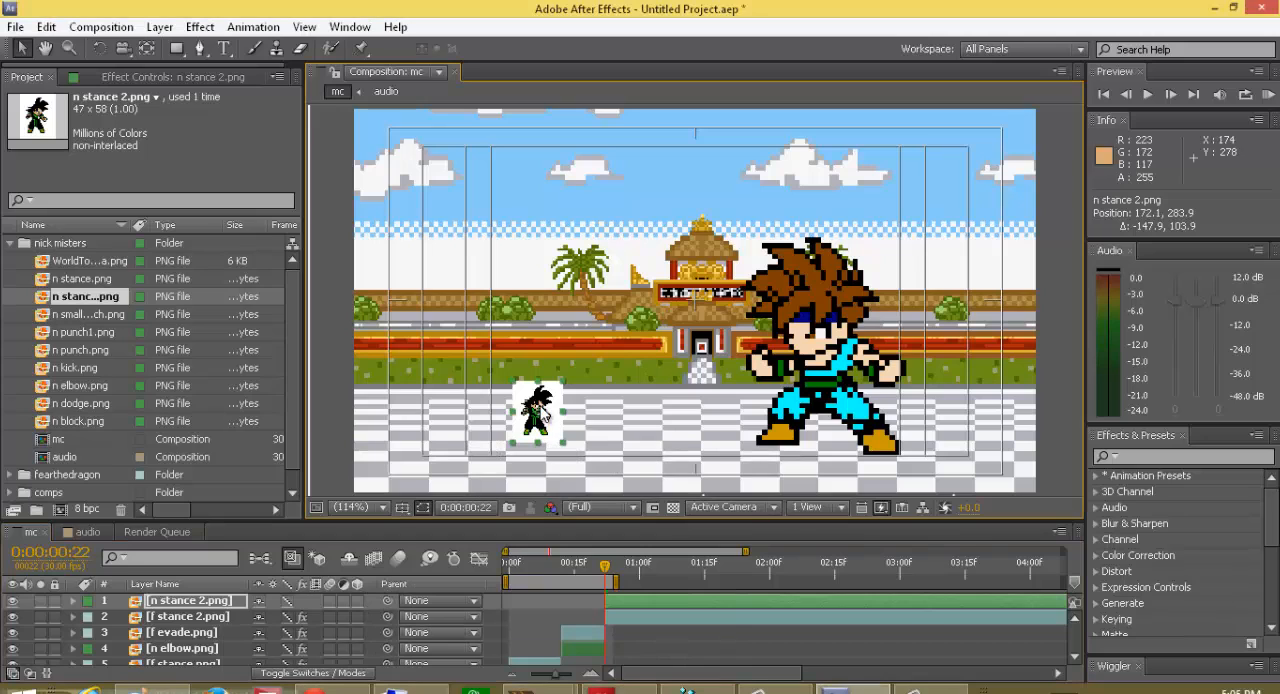
left_click(547, 418)
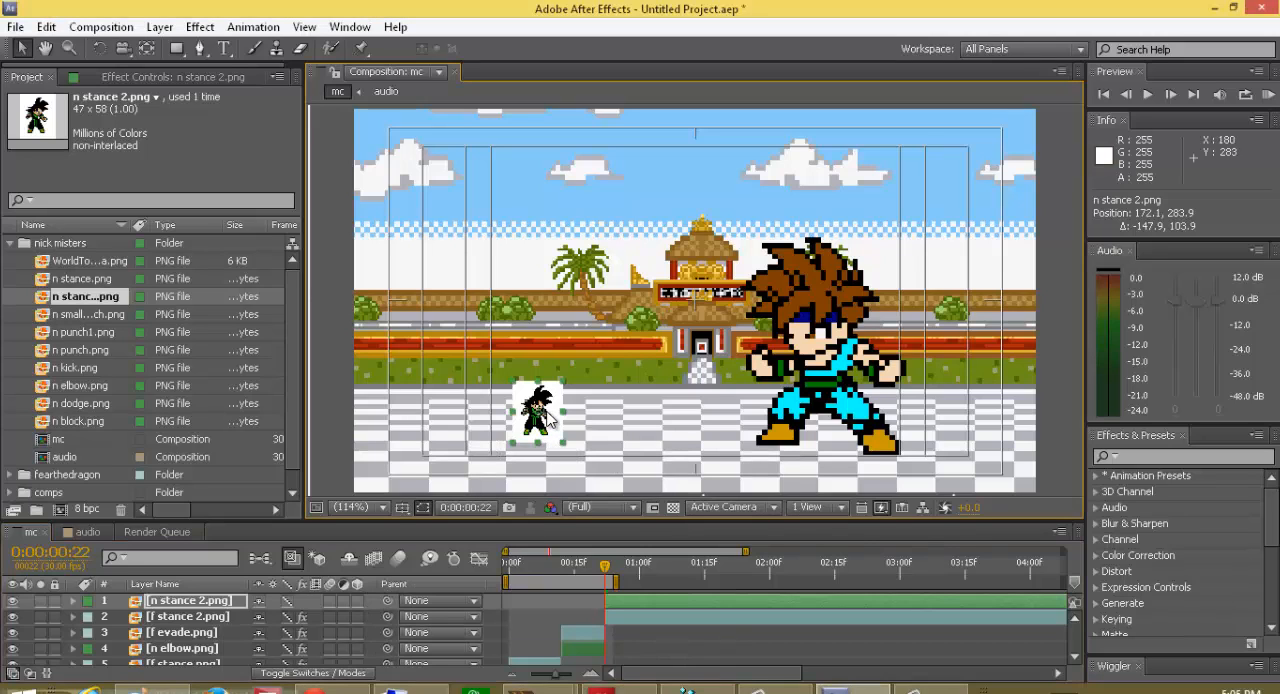
key("s")
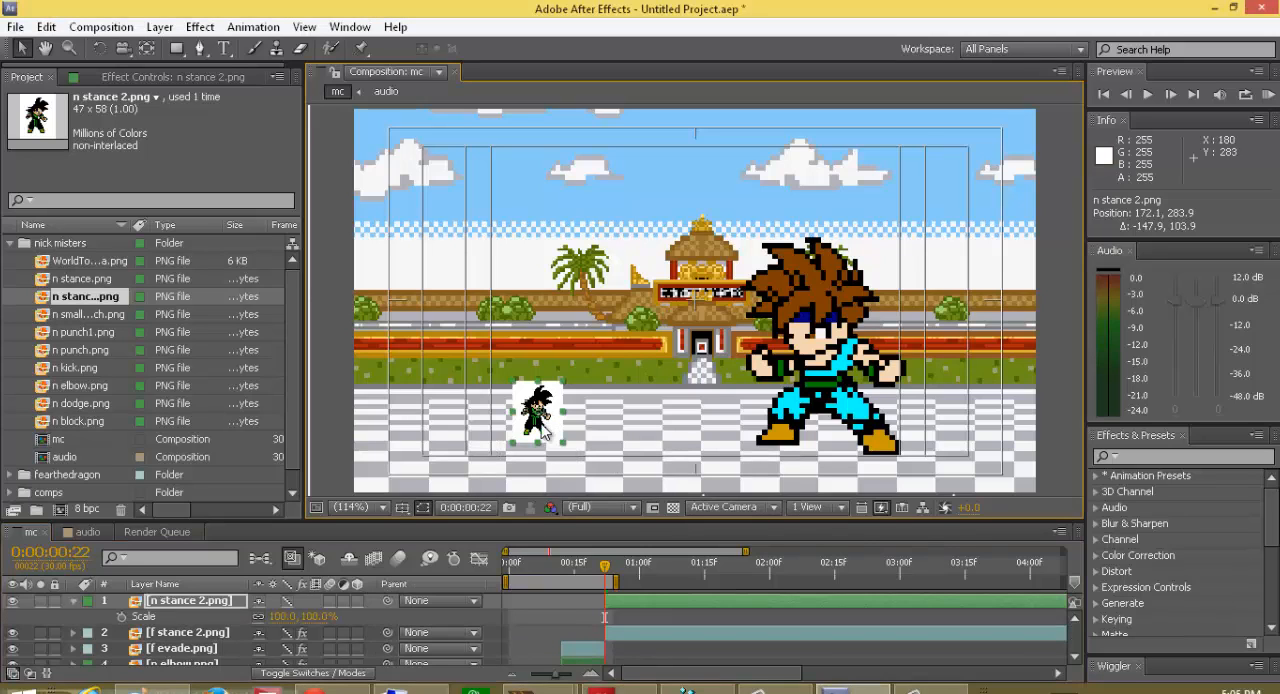
left_click(318, 617)
key("BackSpace")
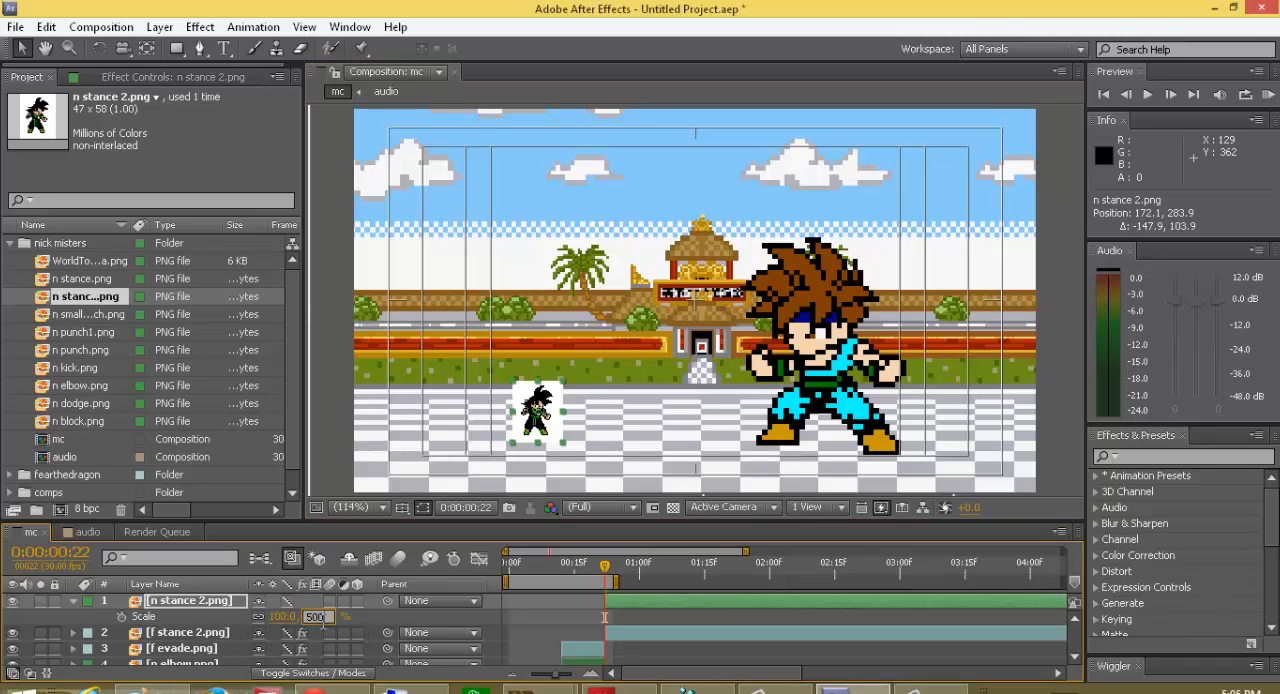
key("Return")
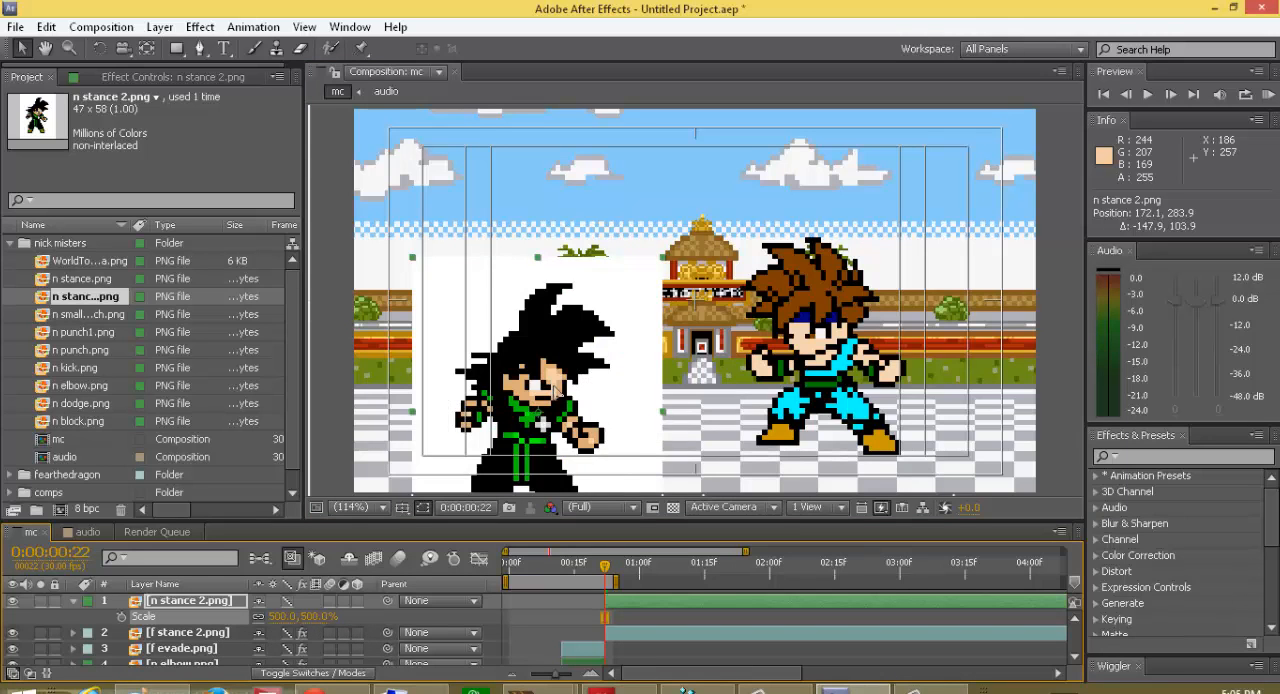
left_click_drag(553, 389, 584, 316)
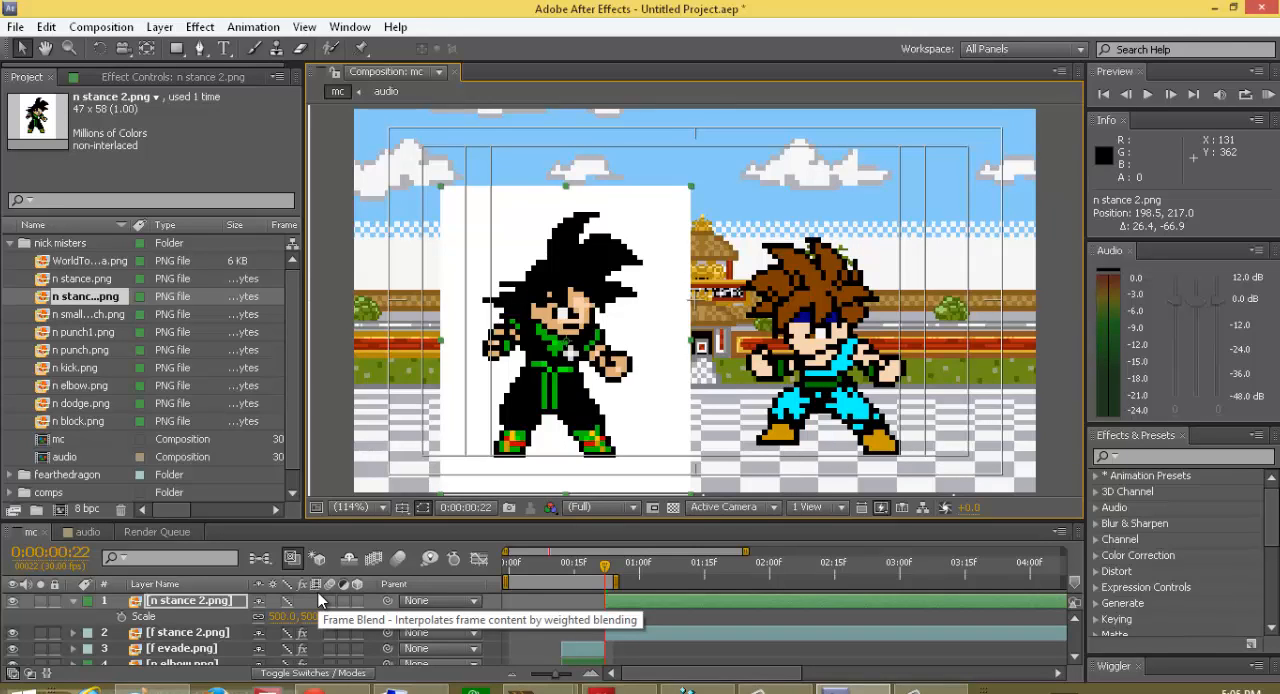
Step: Apply Color Key to the n stance 2.png layer and key out its white background
key("Tab")
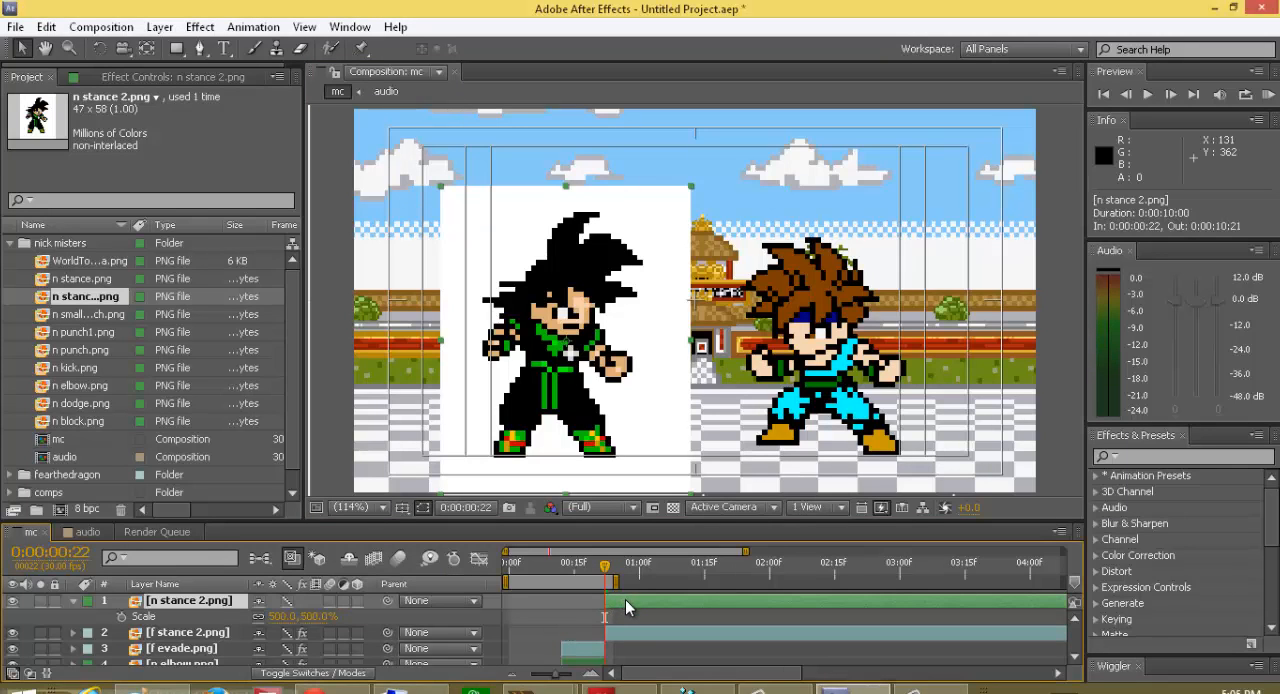
key("ctrl+alt+shift+e")
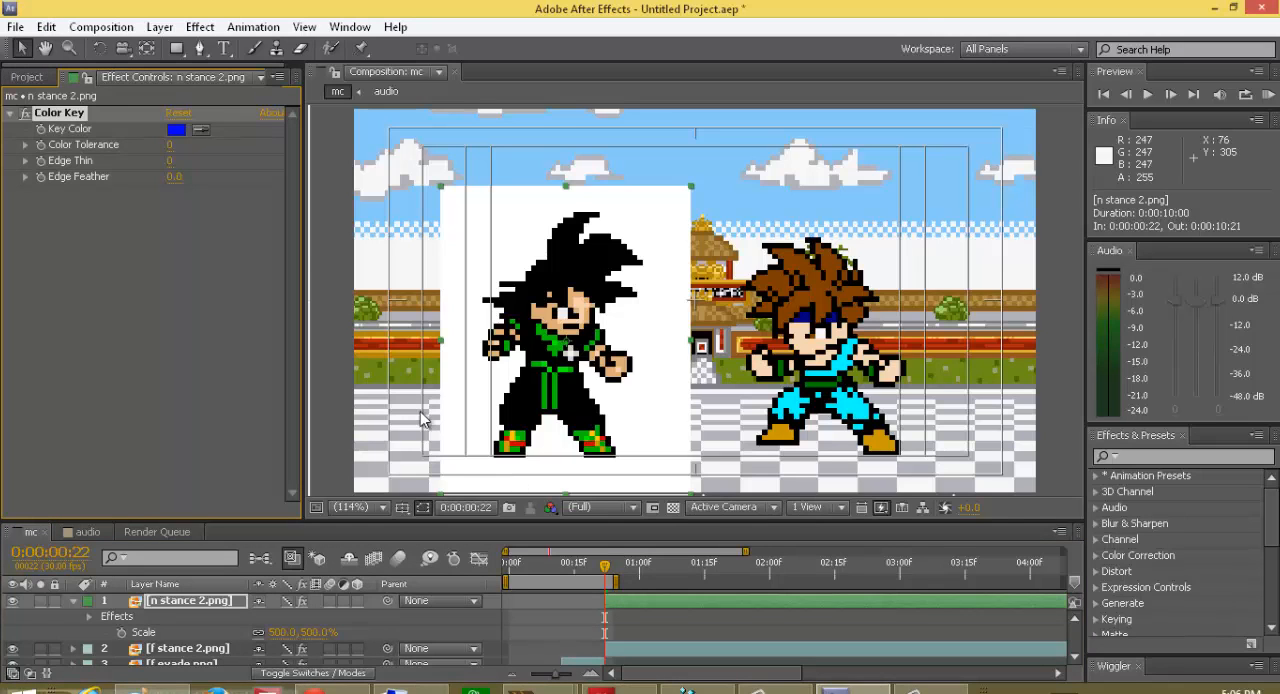
left_click(201, 130)
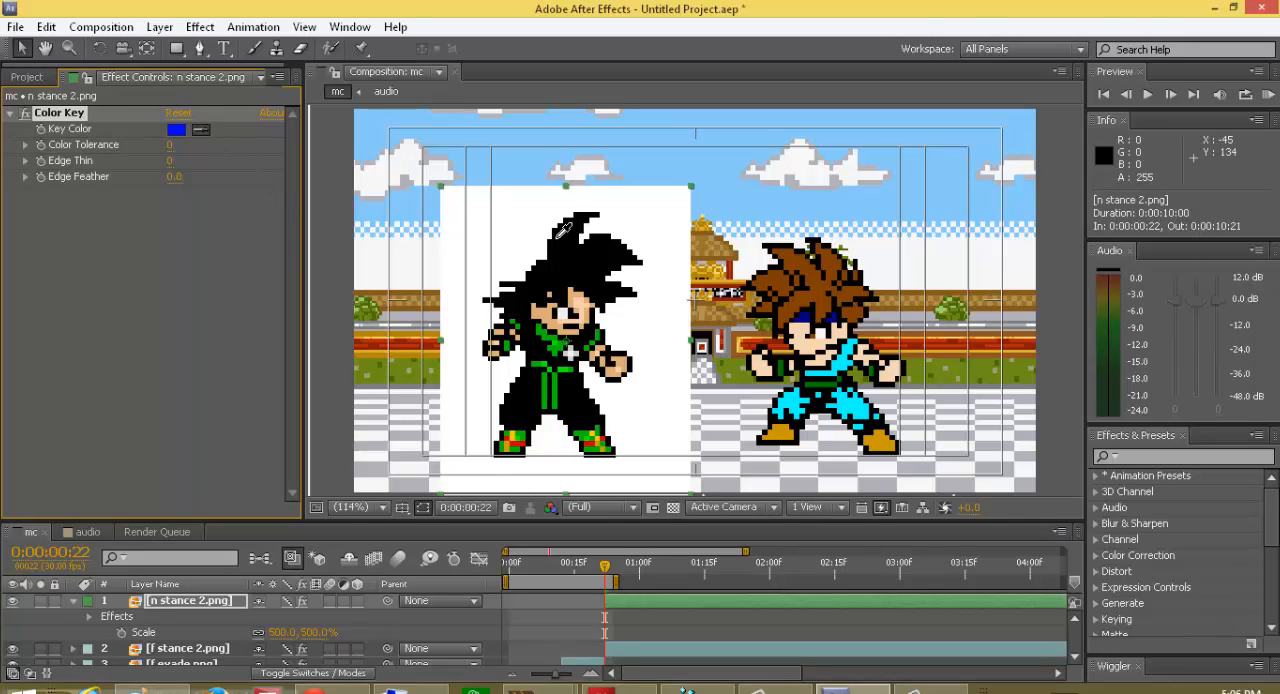
left_click(529, 218)
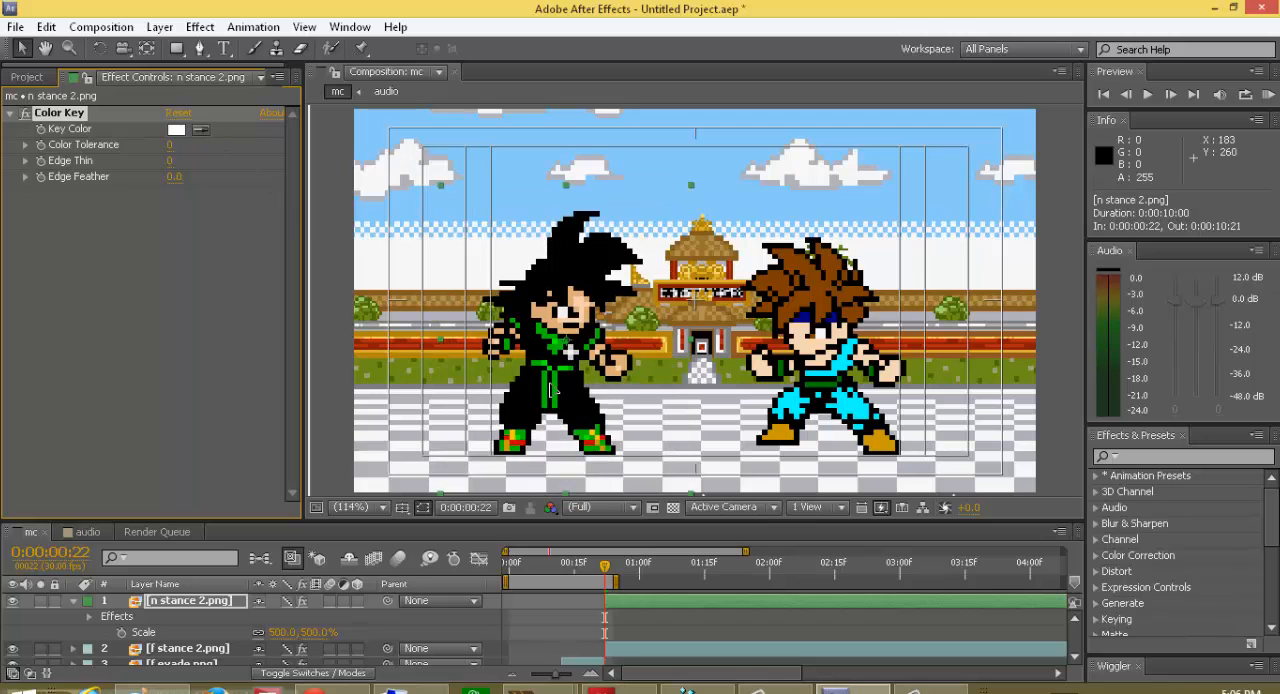
Step: Fine-tune the n stance 2.png sprite's position to about 197.7, 216.1 and collapse the layer's properties
left_click_drag(550, 393, 548, 391)
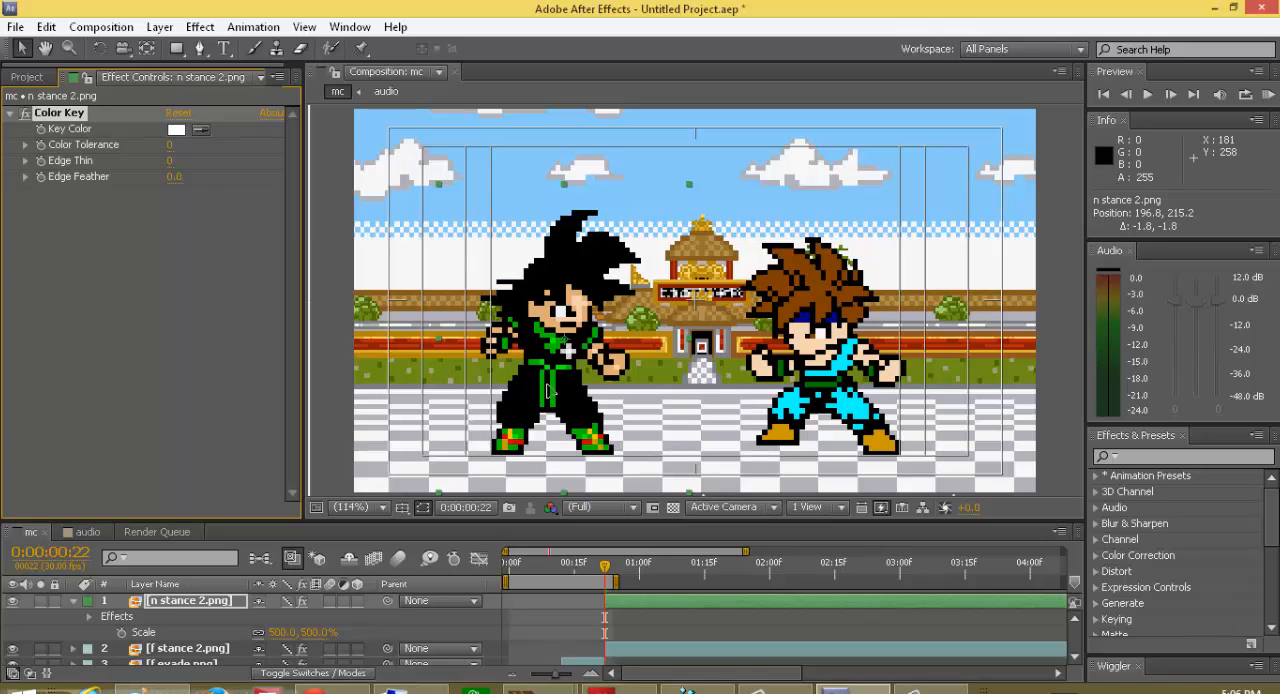
mouse_move(548, 391)
left_mouse_down()
mouse_move(592, 390)
mouse_move(549, 391)
left_mouse_up()
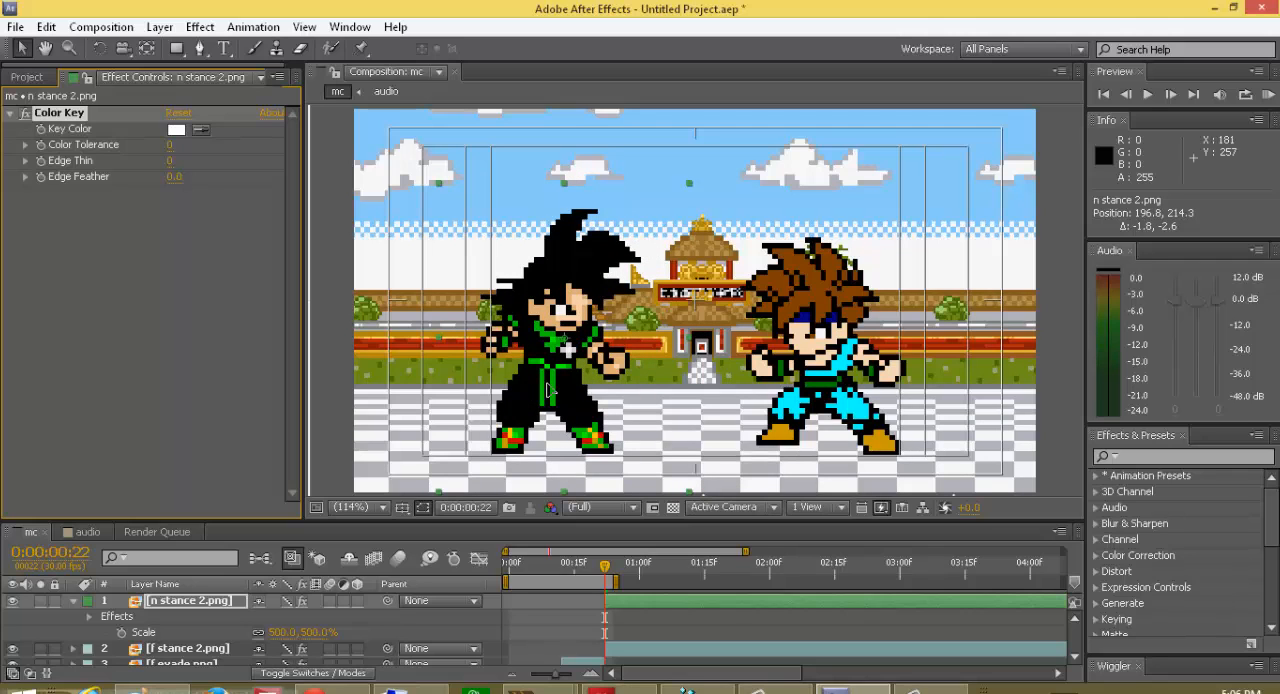
left_click_drag(549, 396, 550, 393)
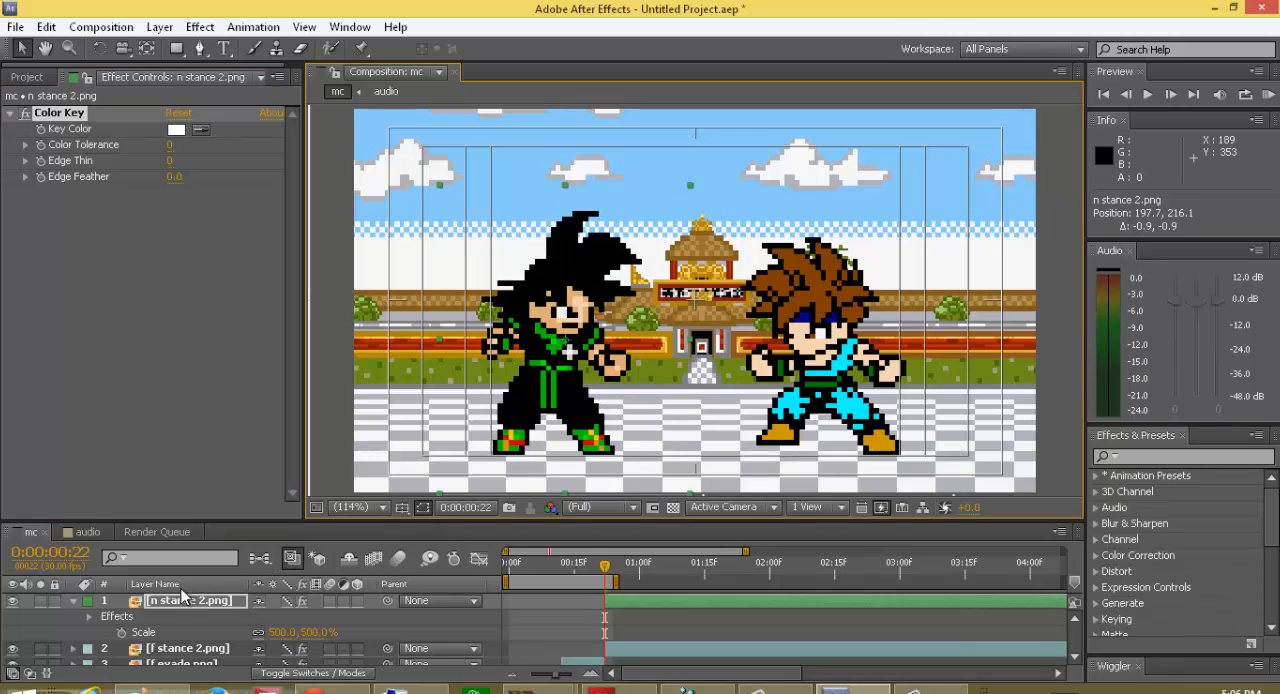
left_click(72, 600)
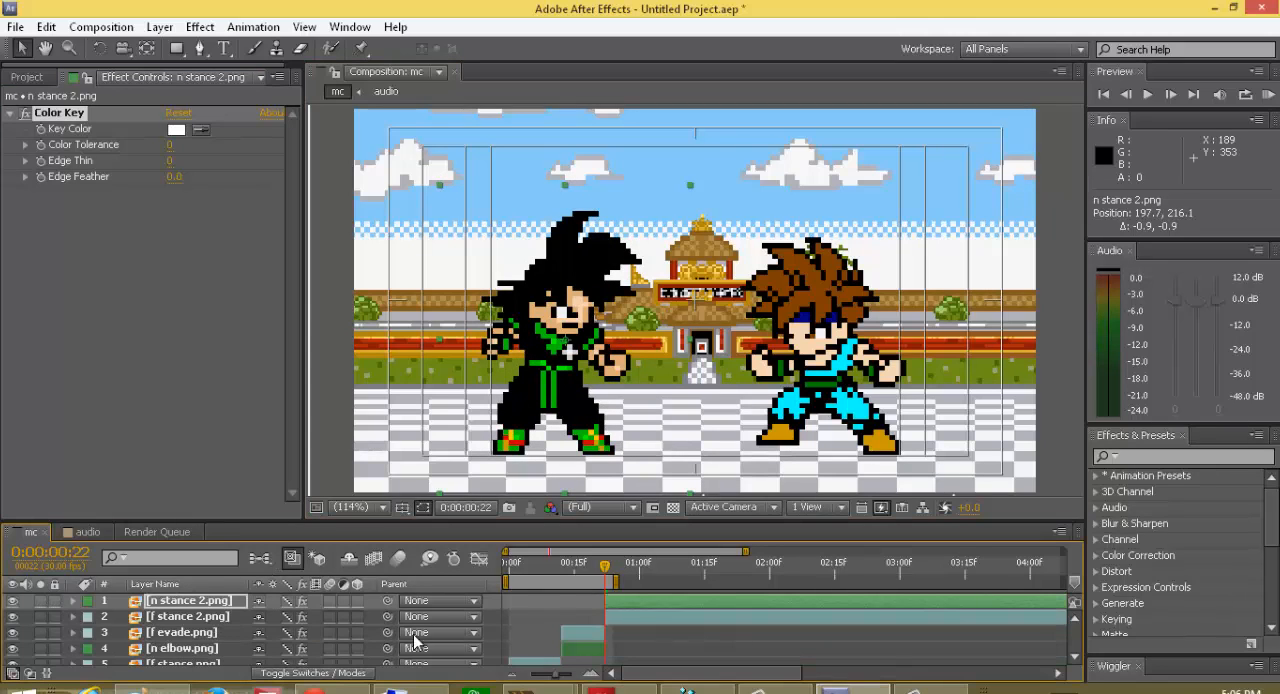
Step: Start the n stance 2.png layer at frame 21 and overlap it with the elbow pose, at about 325.3, 216.1
left_click_drag(625, 596, 600, 577)
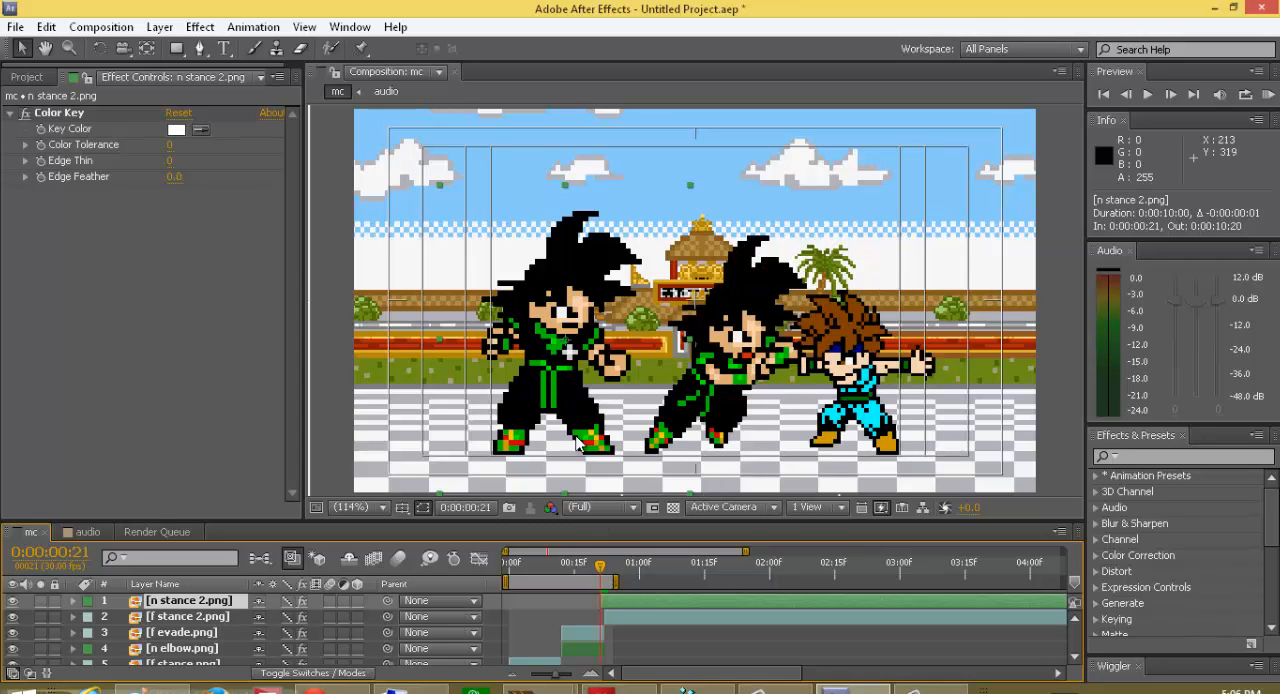
left_click_drag(572, 424, 692, 421)
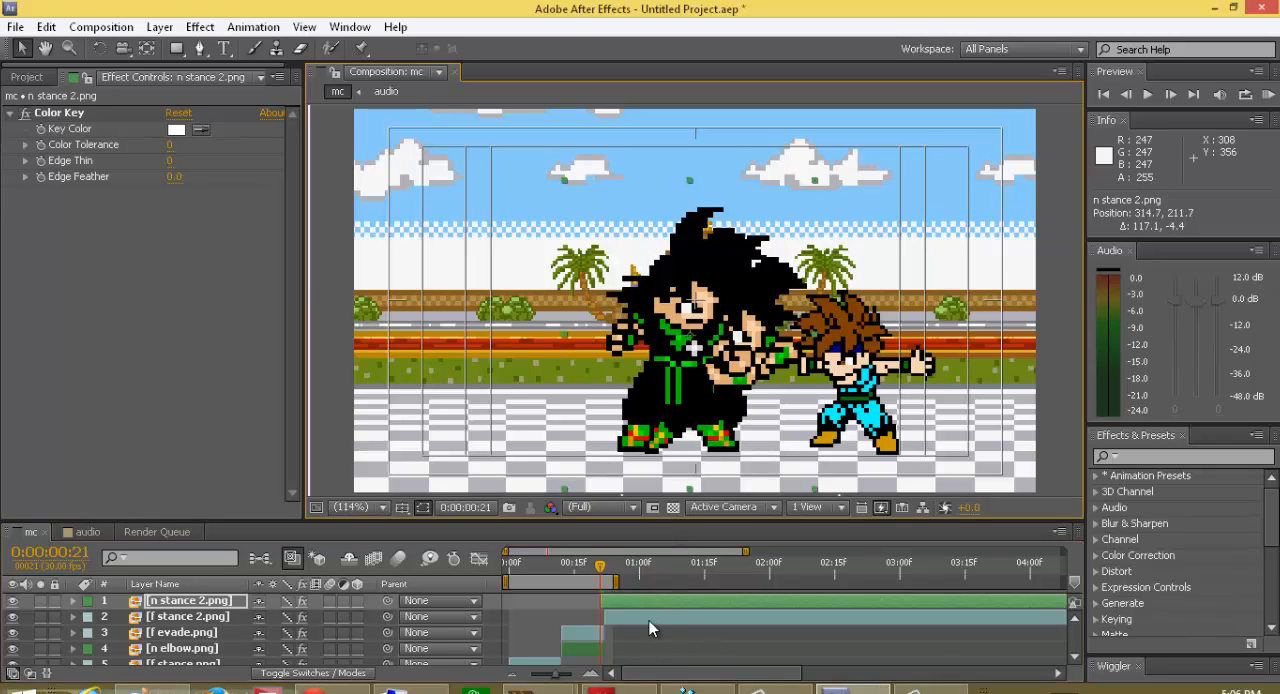
left_click_drag(645, 409, 672, 382)
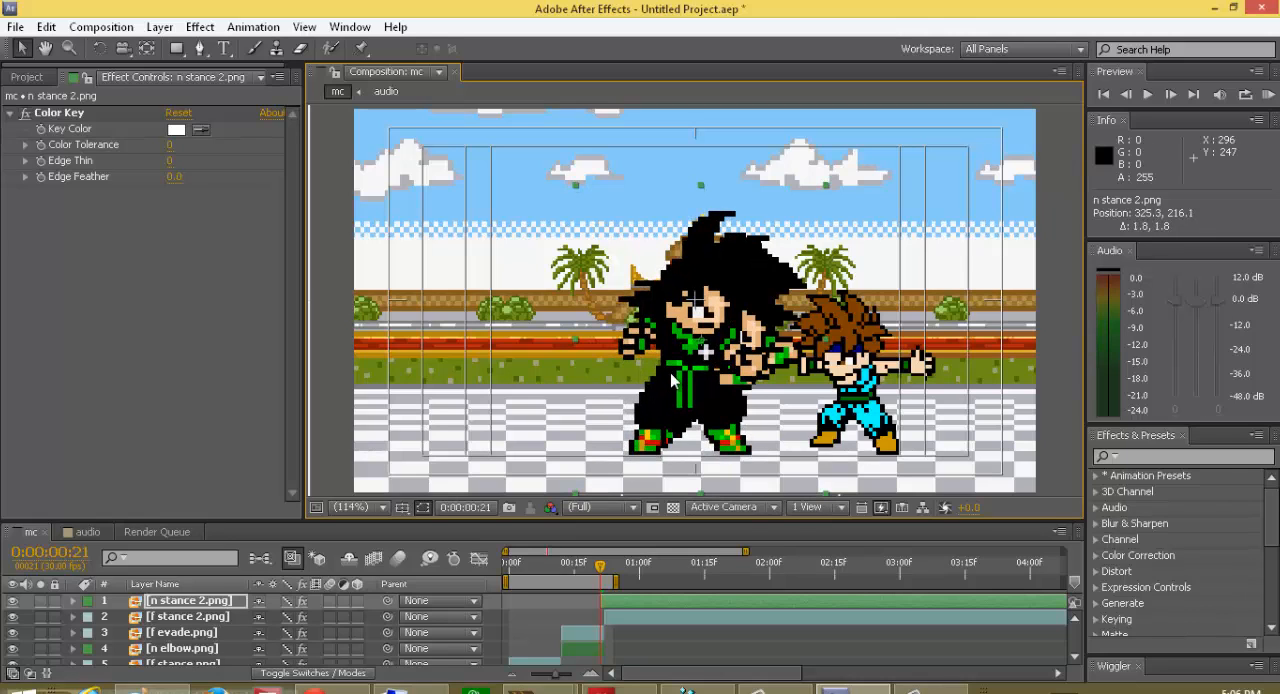
Step: Move the n stance 2.png layer's start back to frame 22 and place the sprite at about 301.5, 215.2
left_click_drag(611, 596, 608, 581)
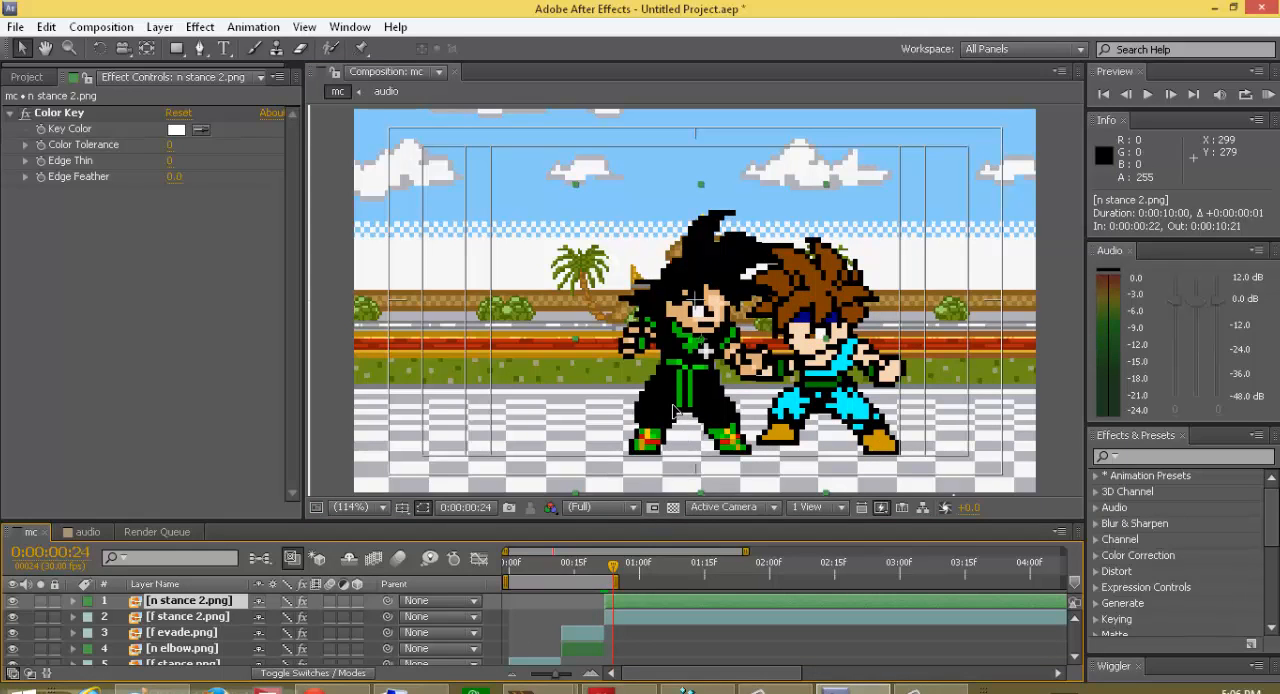
left_click_drag(674, 408, 645, 408)
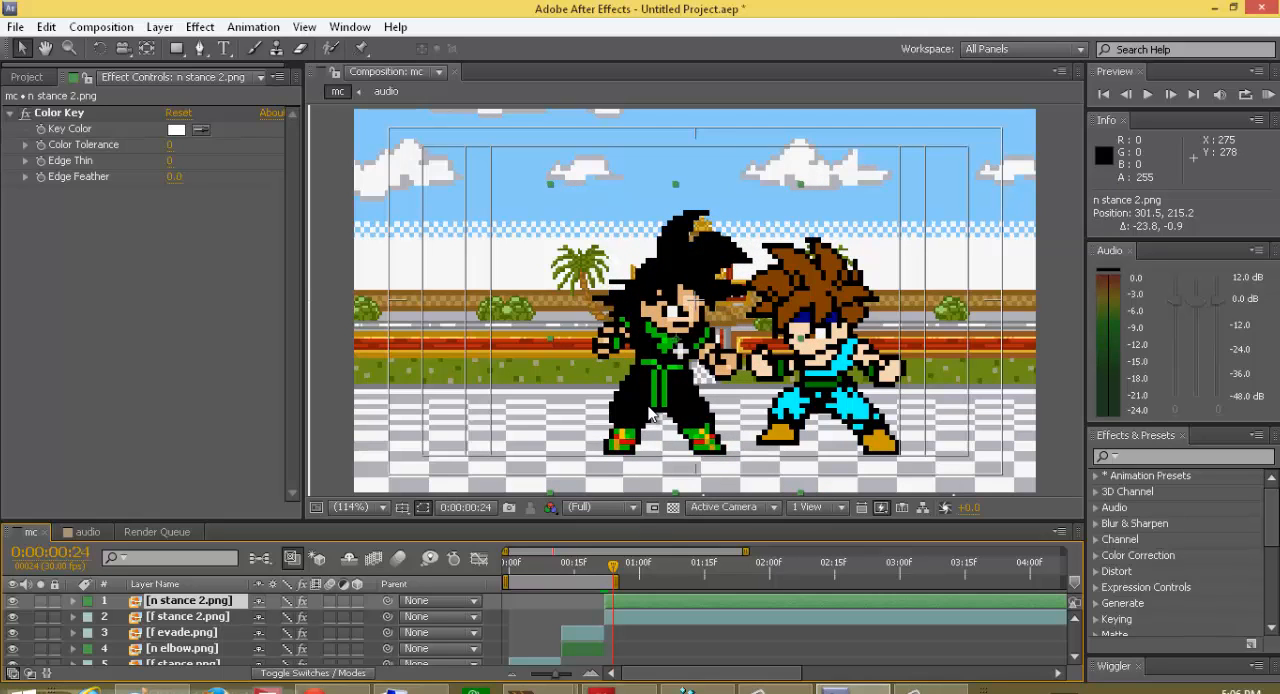
Step: Split the n stance 2.png and f stance 2.png layers at frame 23 and delete the portions after the split
left_click(608, 580)
left_click_drag(607, 573, 611, 579)
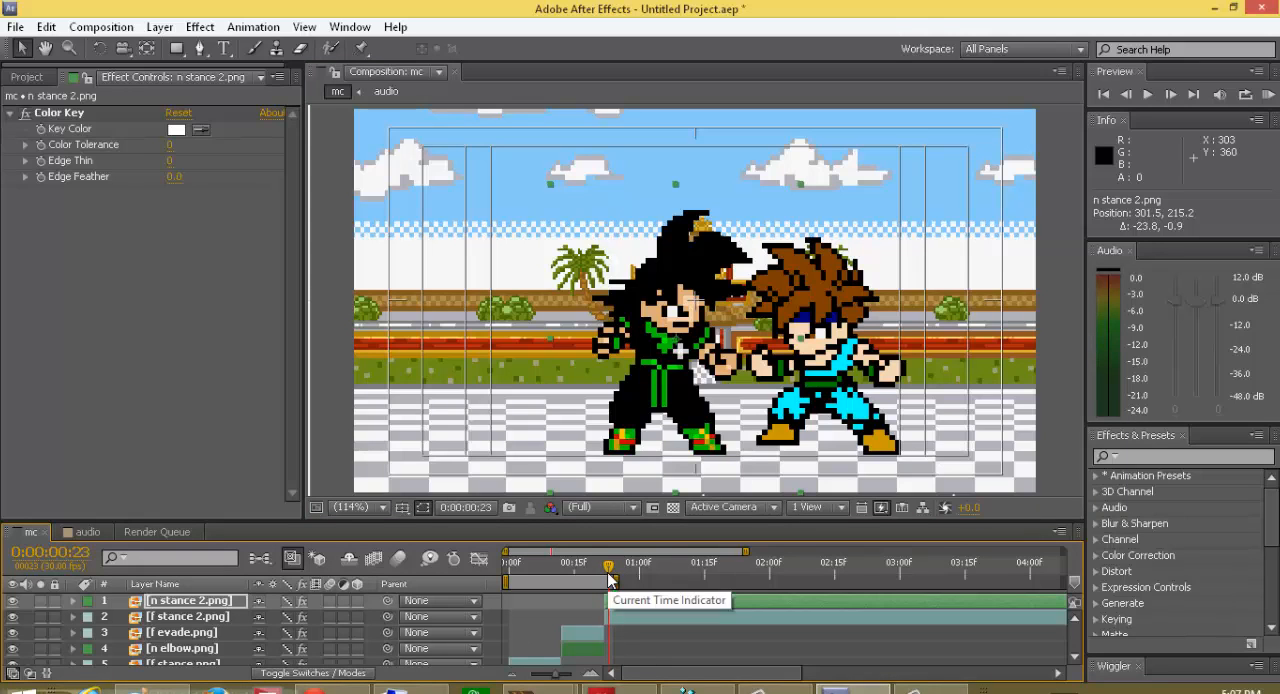
key("Tab")
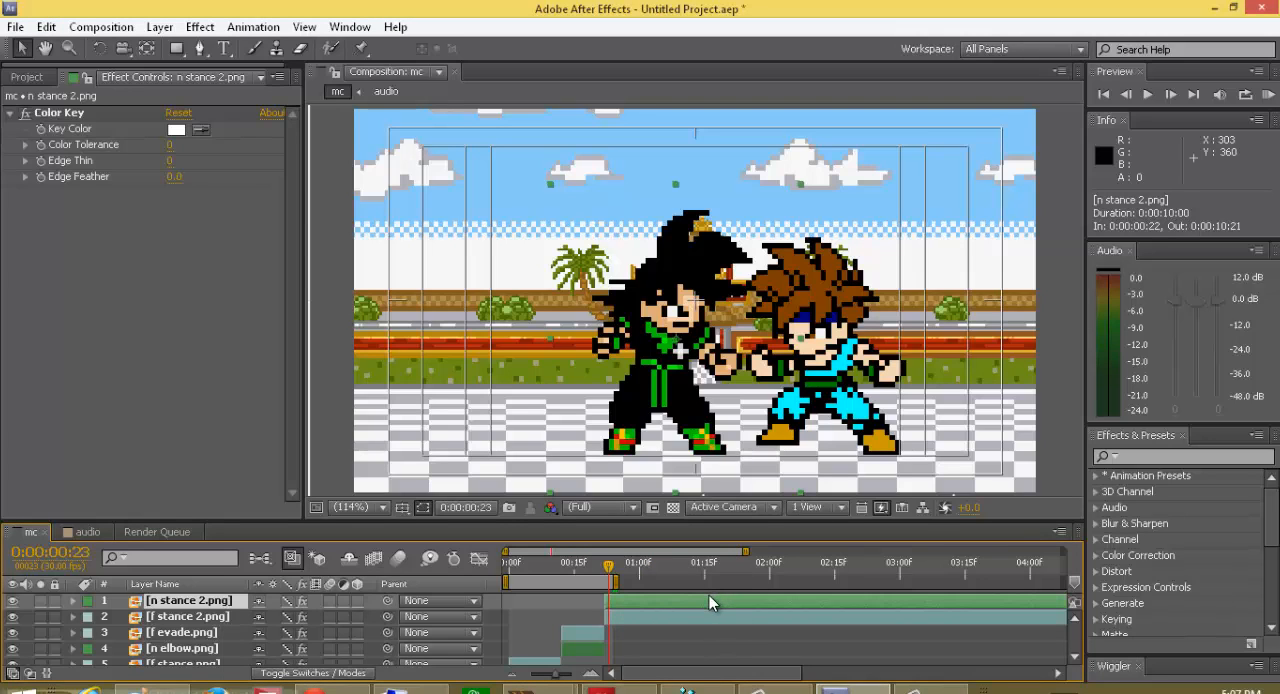
left_click(703, 616, "shift")
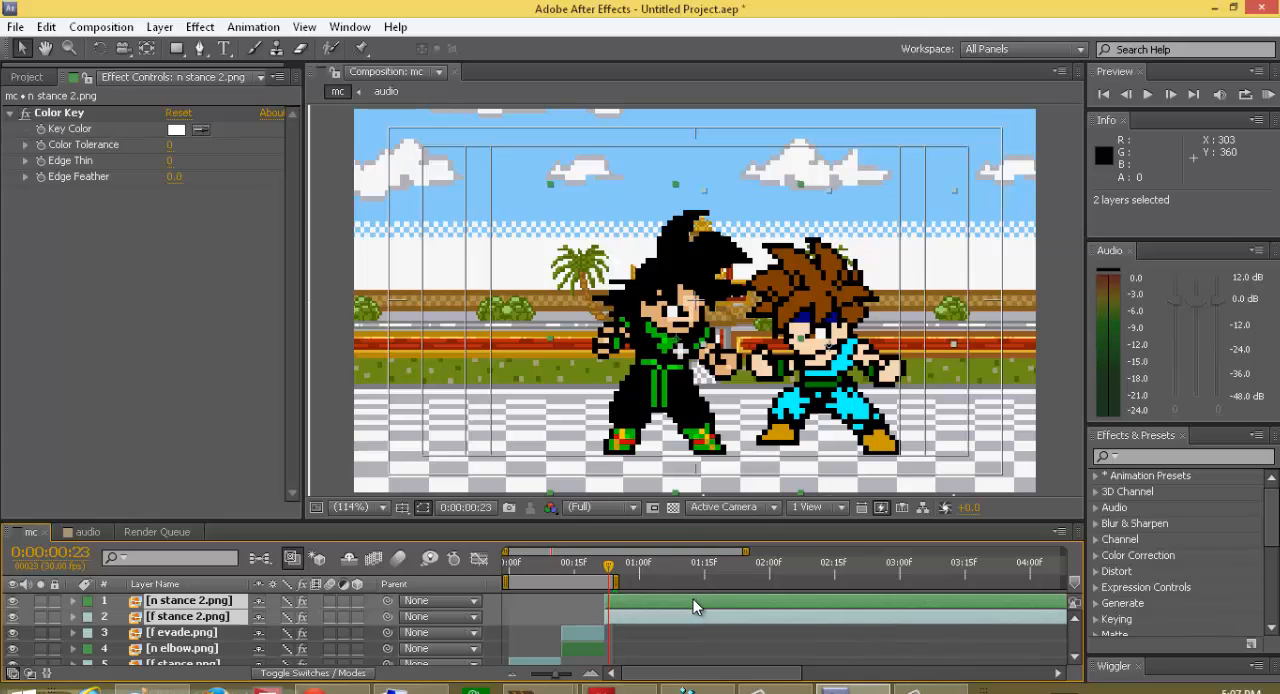
key("ctrl+d")
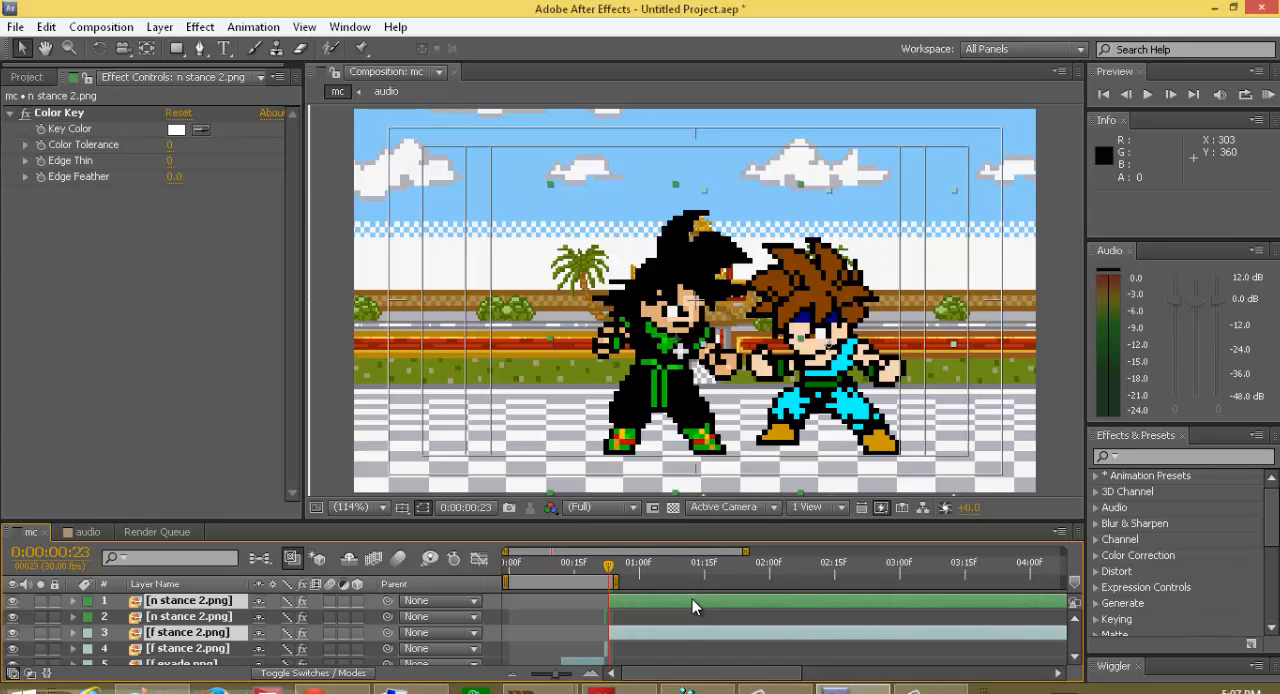
key("Delete")
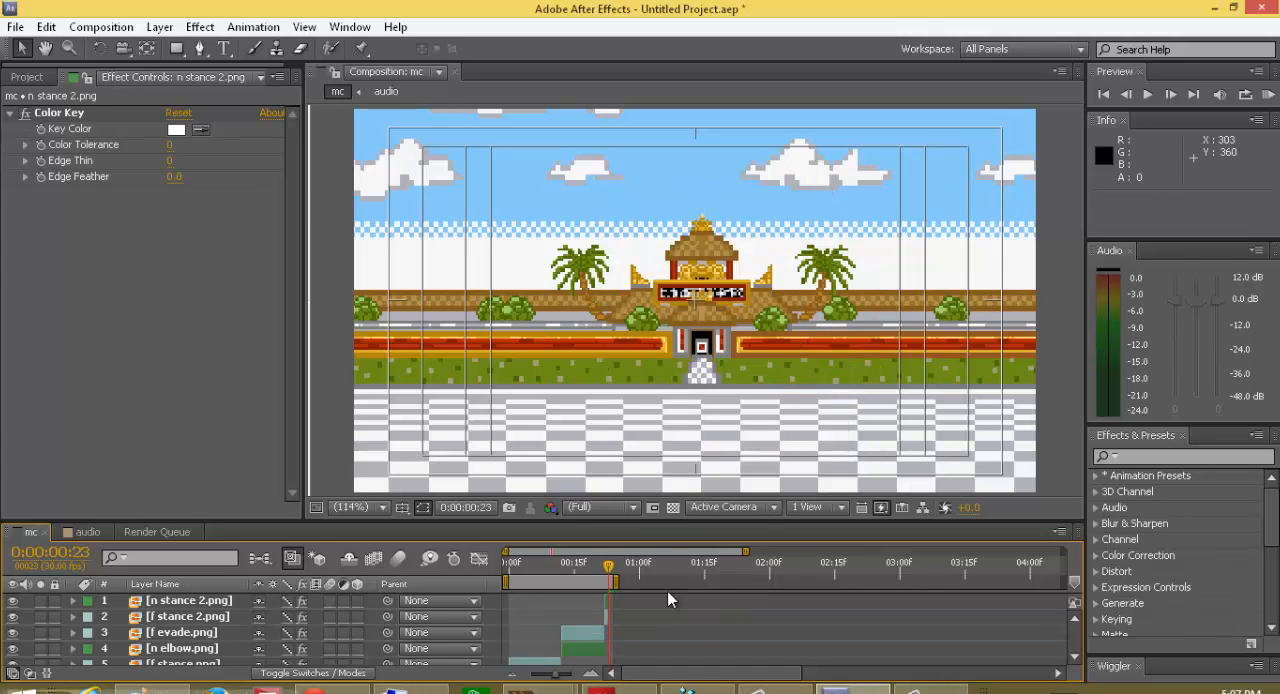
Step: Look through the nick misters sprites and add n dodge.png to the mc composition on the ground near the temple entrance
left_click_drag(612, 570, 613, 611)
left_click(45, 77)
left_click(100, 279)
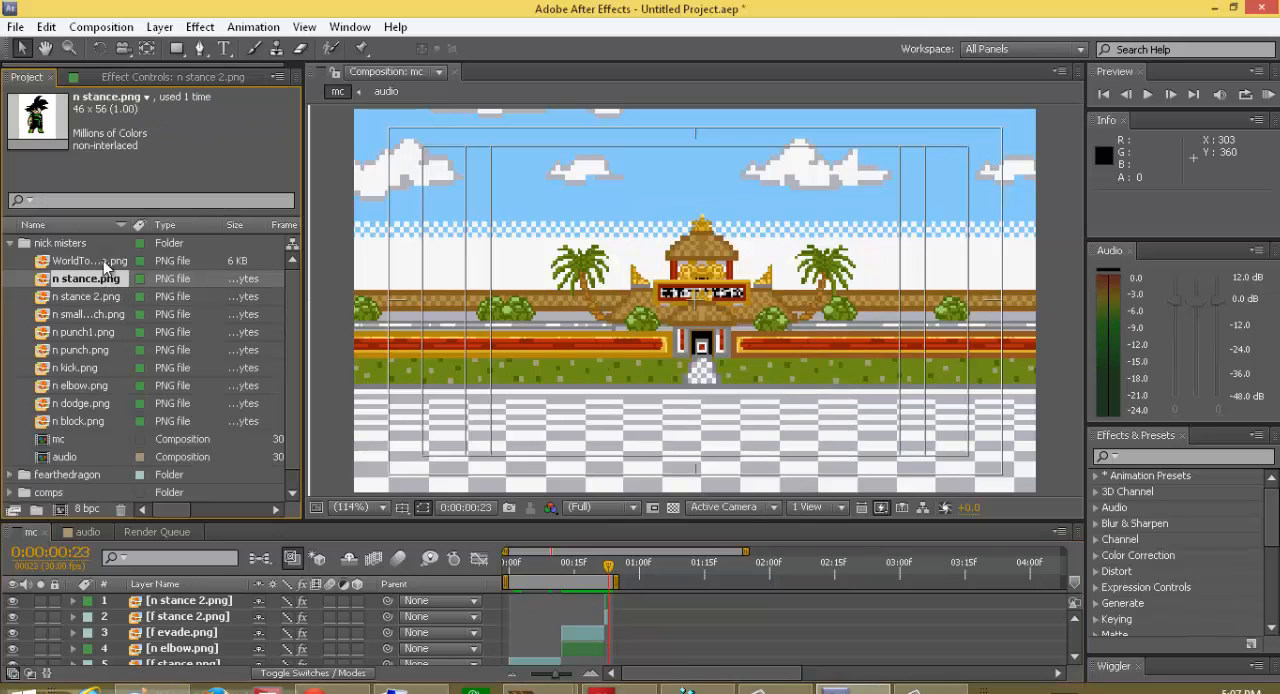
left_click(87, 296)
left_click(82, 331)
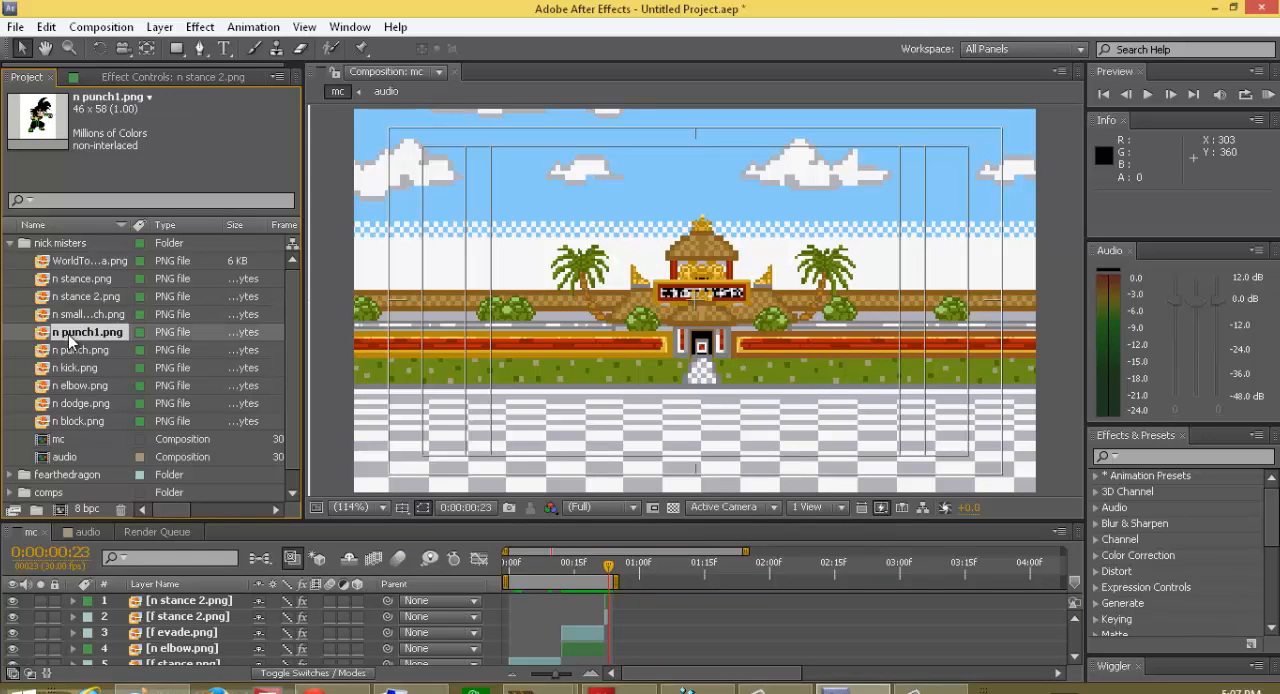
left_click(57, 348)
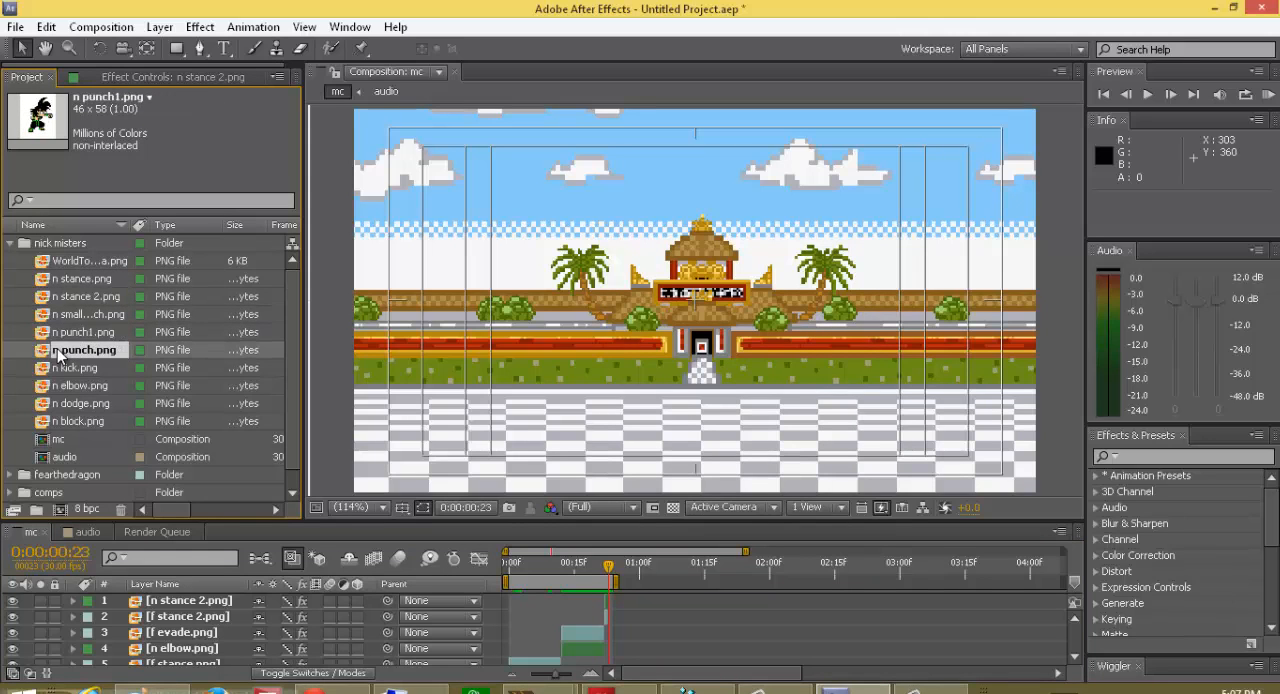
left_click(66, 386)
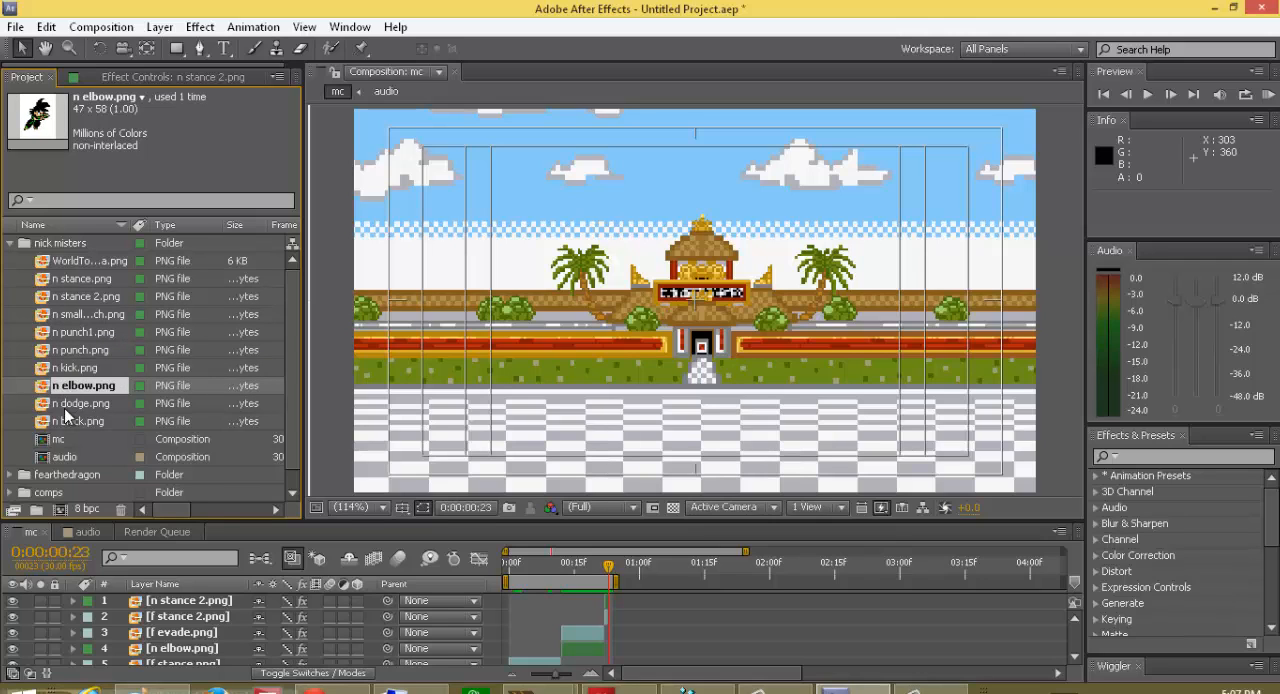
left_click(60, 406)
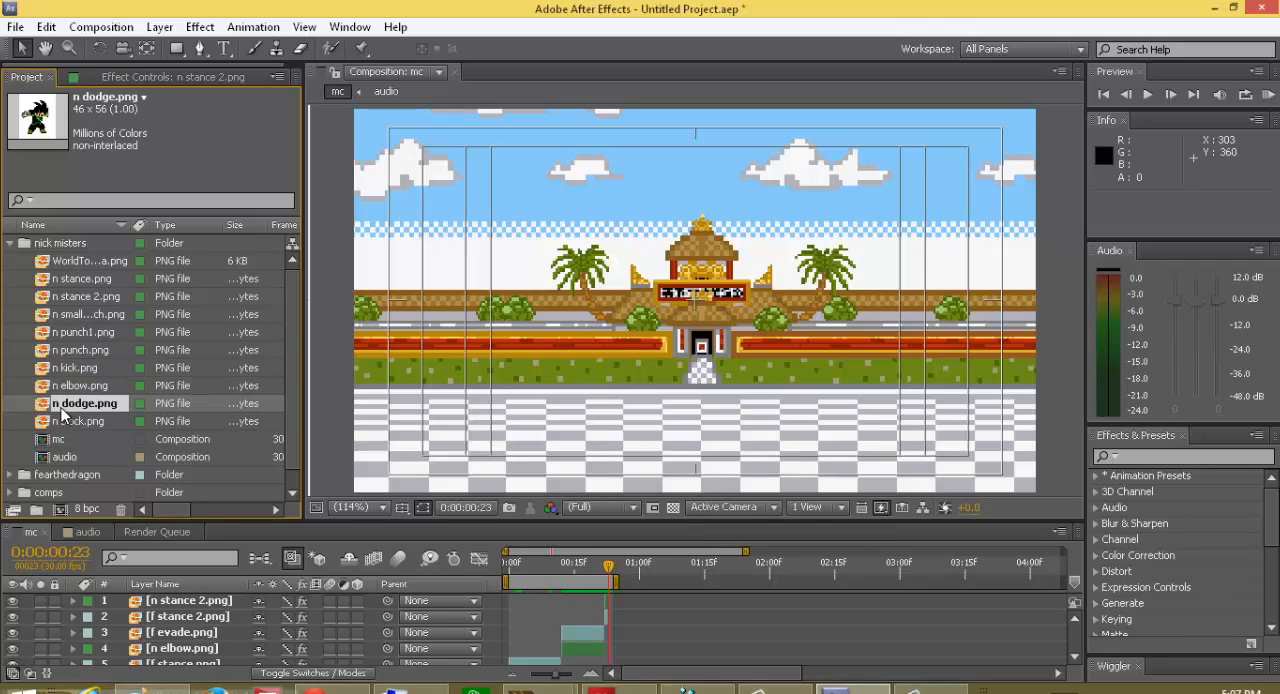
mouse_move(62, 411)
left_mouse_down()
mouse_move(680, 355)
mouse_move(643, 388)
left_mouse_up()
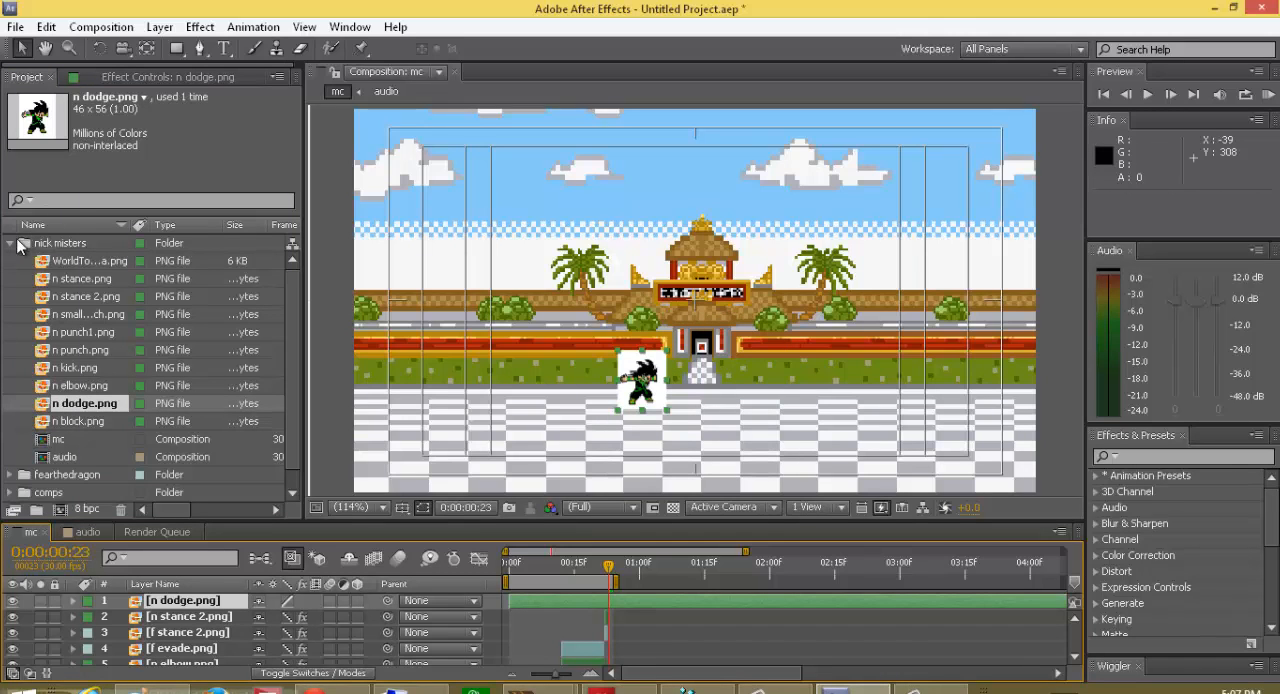
Step: Look through the fearthedragon sprites and place f elbow.png over the n dodge.png sprite, at about 268.5, 254.4
left_click(11, 243)
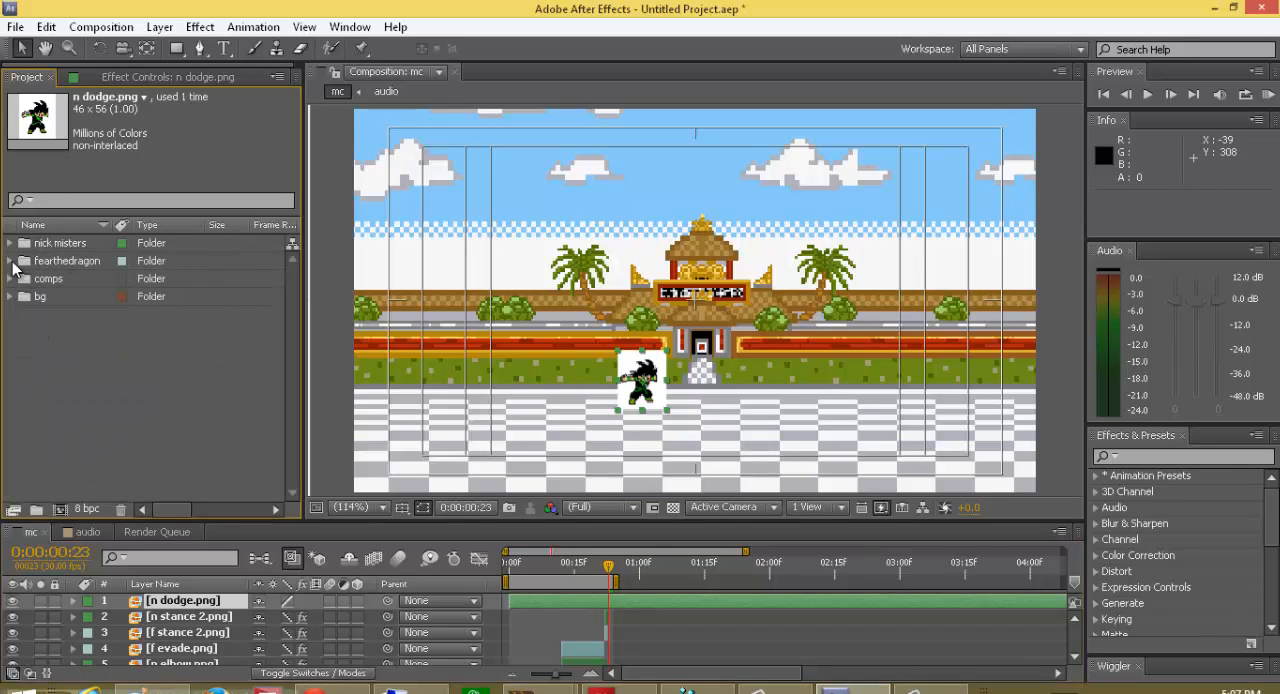
left_click(11, 261)
left_click(60, 298)
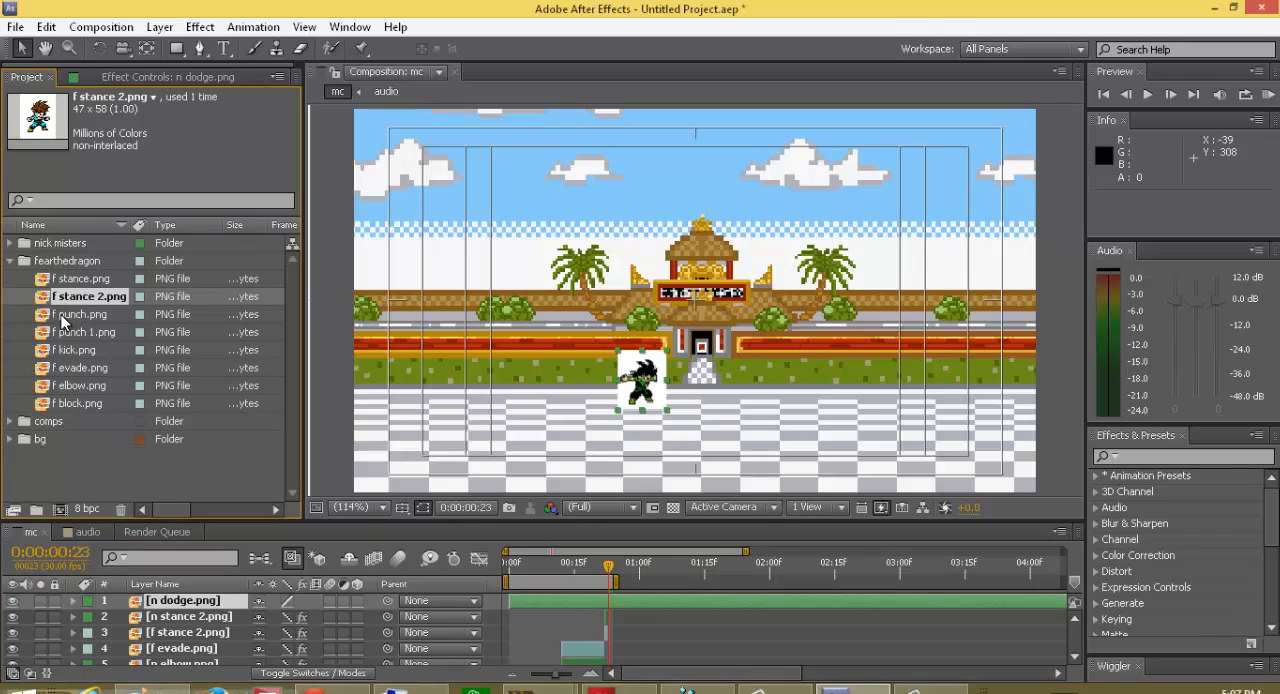
left_click(62, 318)
left_click(60, 333)
left_click(56, 351)
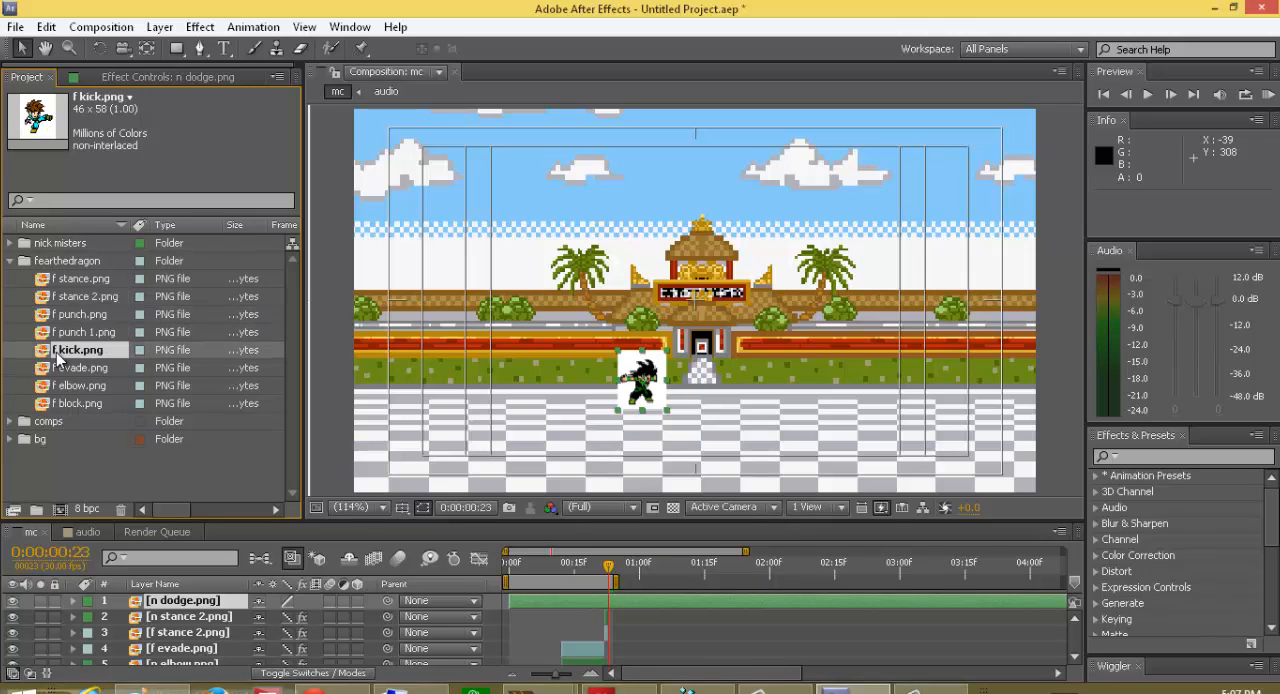
left_click(57, 369)
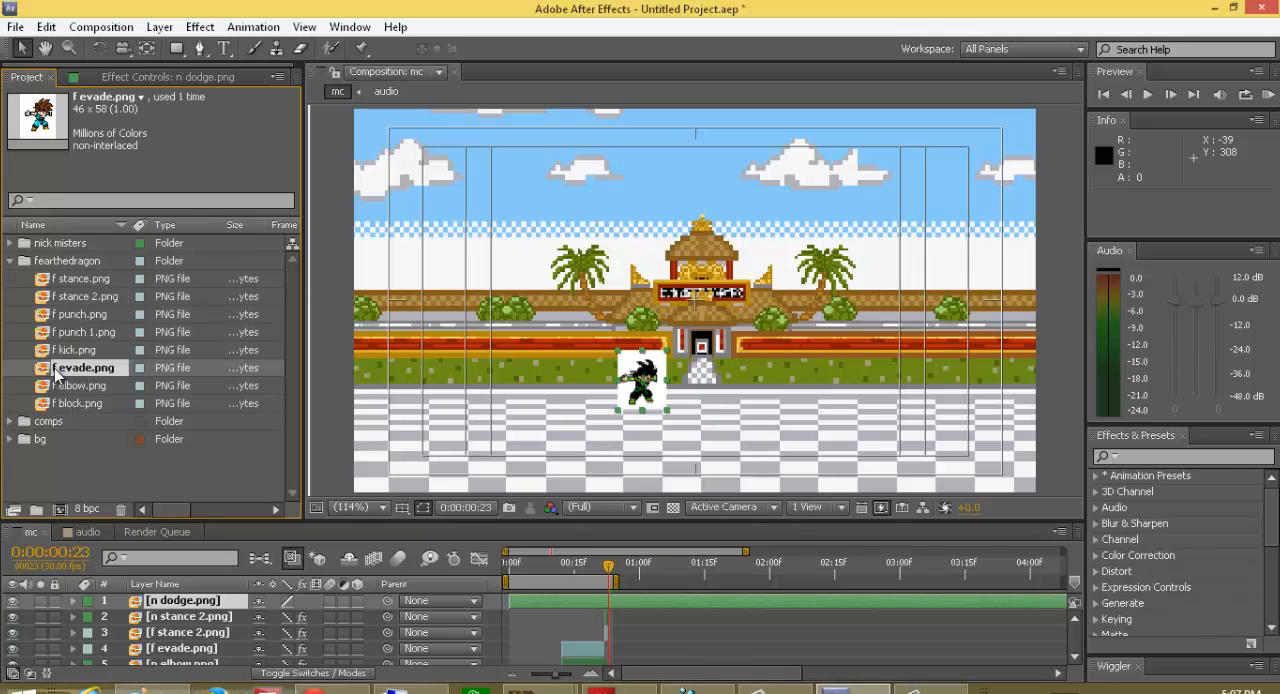
left_click(60, 386)
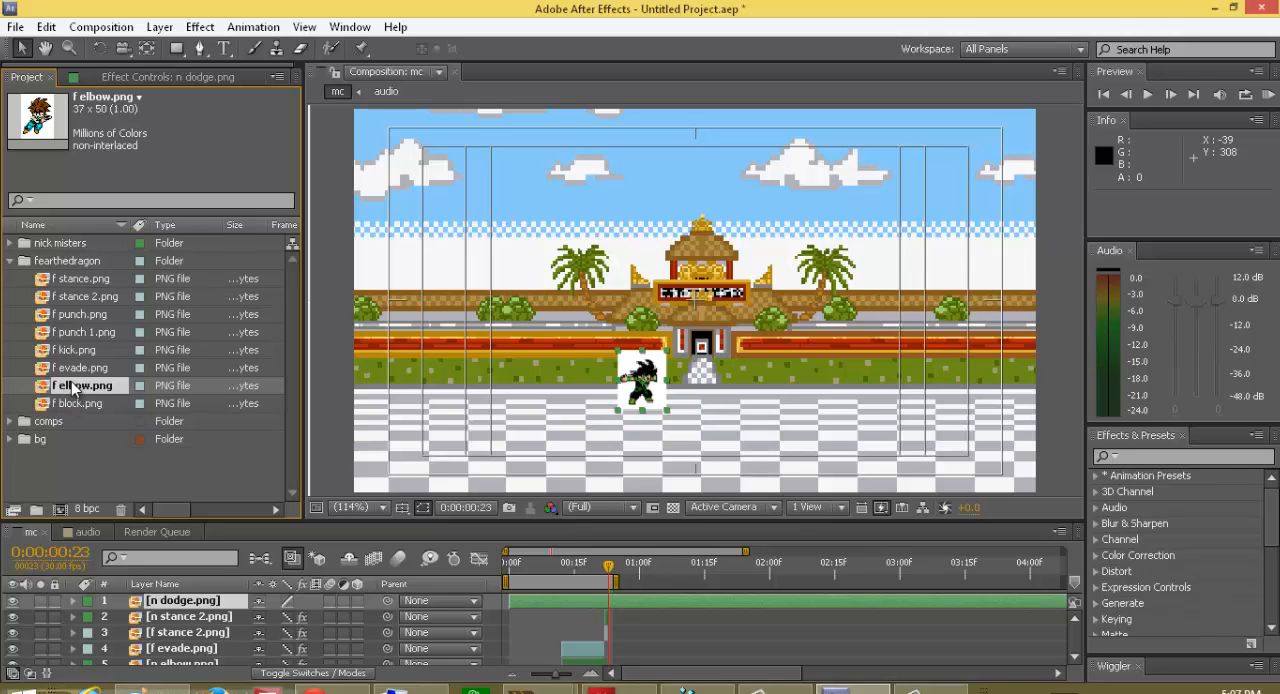
left_click_drag(73, 388, 640, 385)
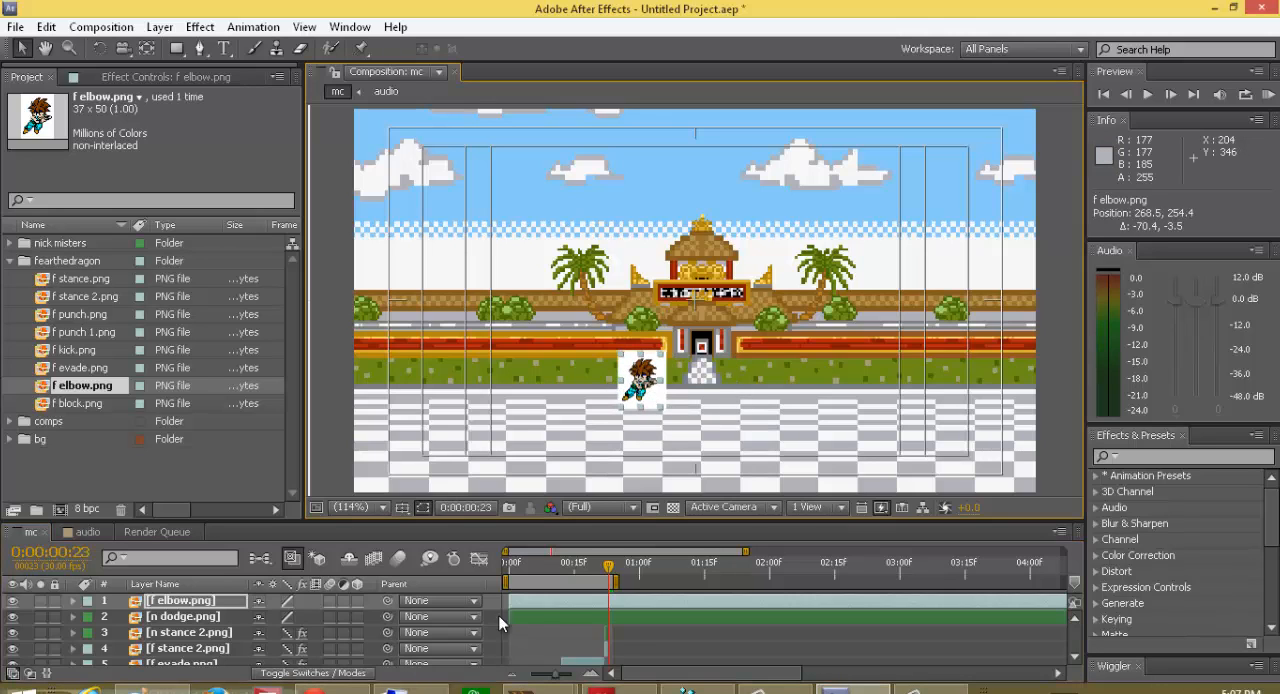
Step: Start the f elbow.png and n dodge.png layers at frame 23 and select both layers
mouse_move(551, 599)
left_mouse_down()
mouse_move(661, 601)
mouse_move(643, 616)
mouse_move(728, 611)
left_mouse_up()
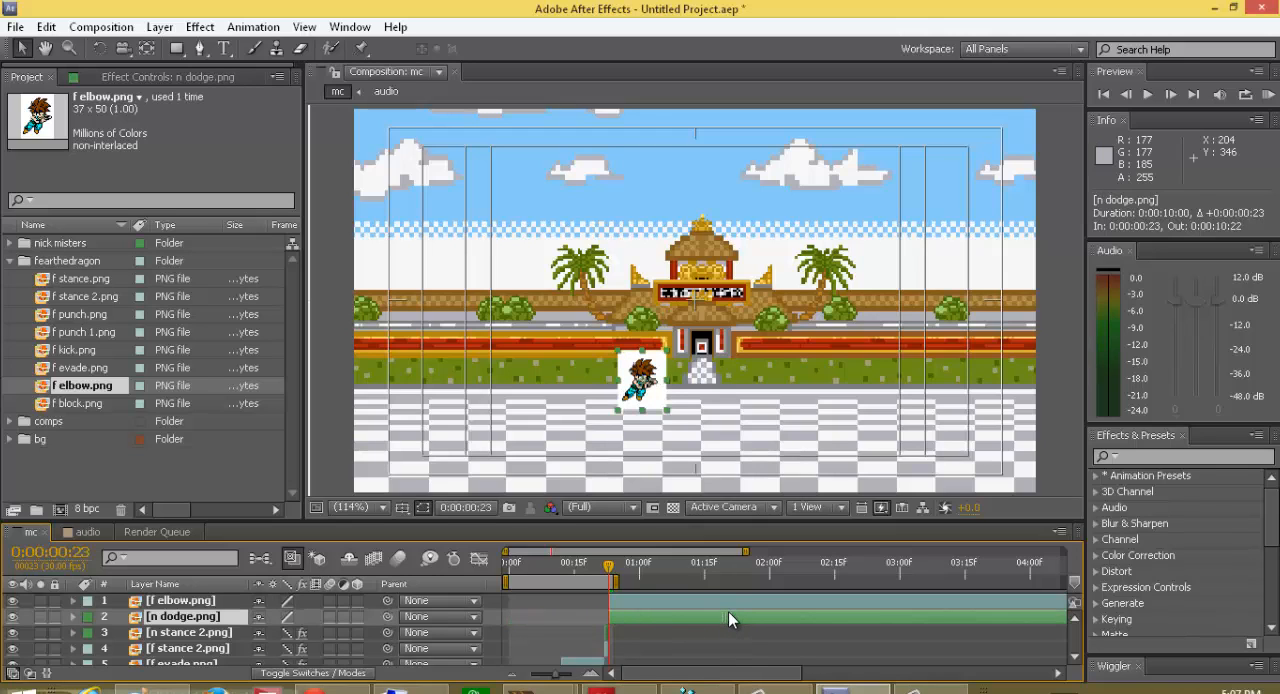
left_click(9, 261)
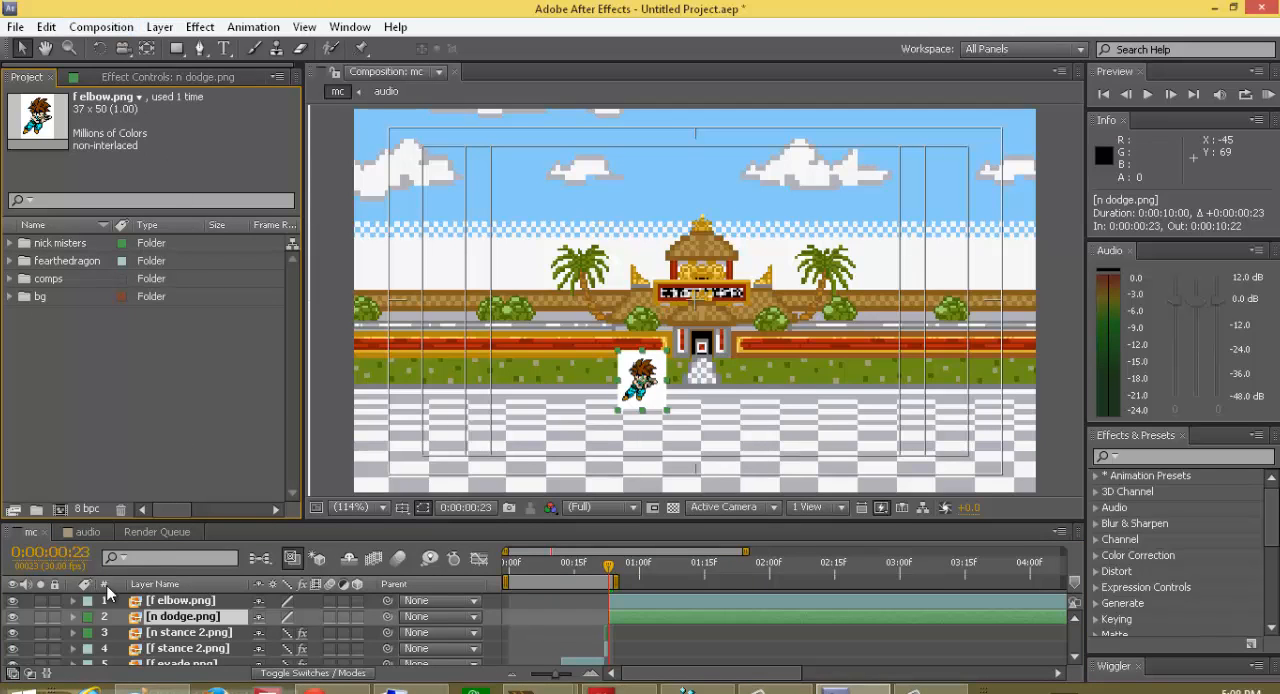
left_click(216, 599)
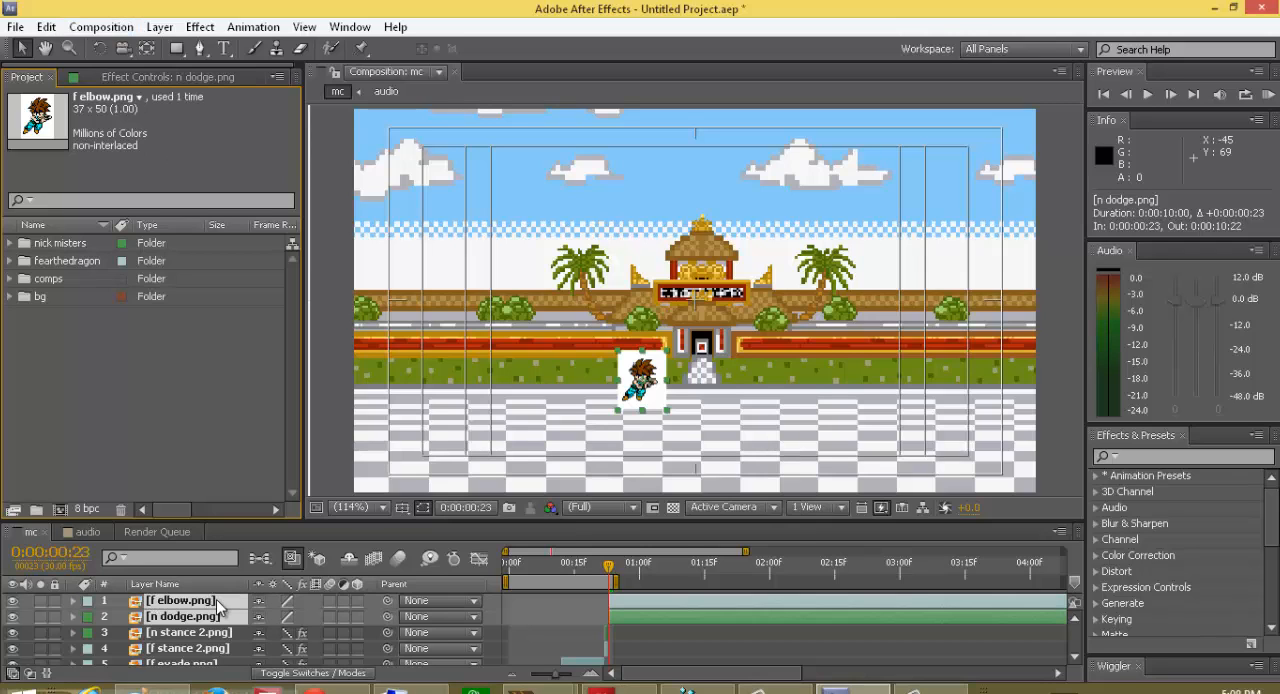
left_click(216, 599, "shift")
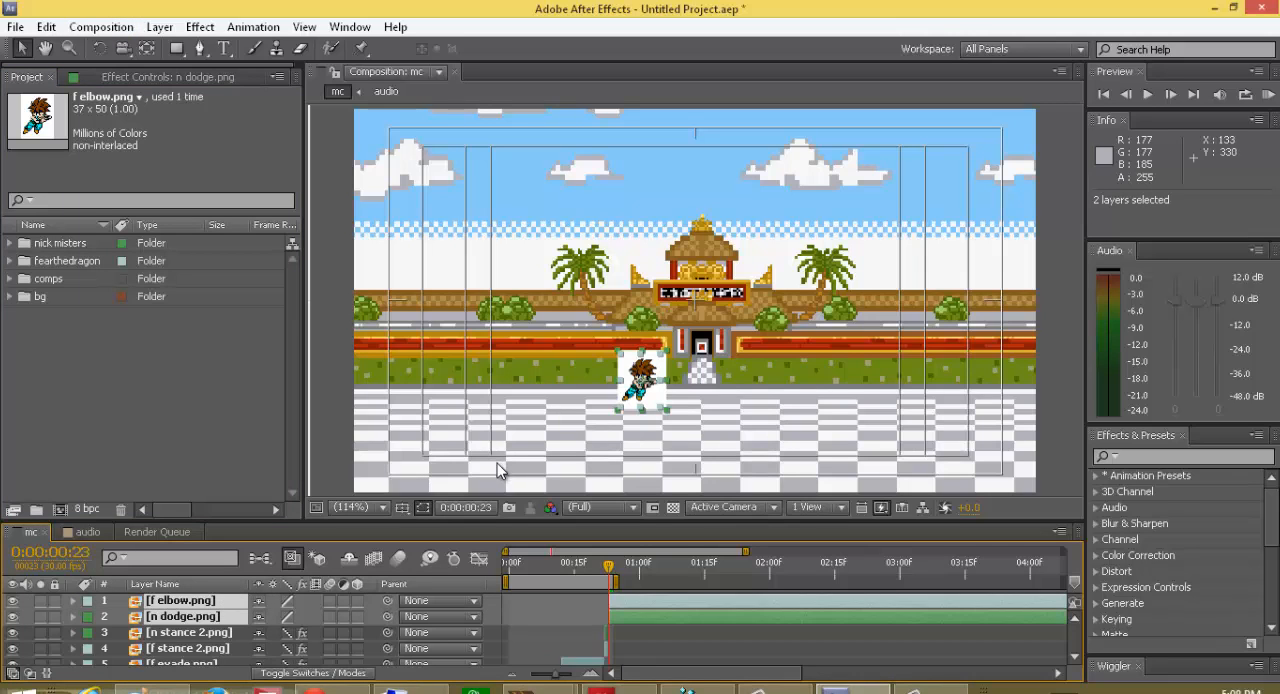
Step: Scale the f elbow.png and n dodge.png layers to 500% and collapse their properties
key("s")
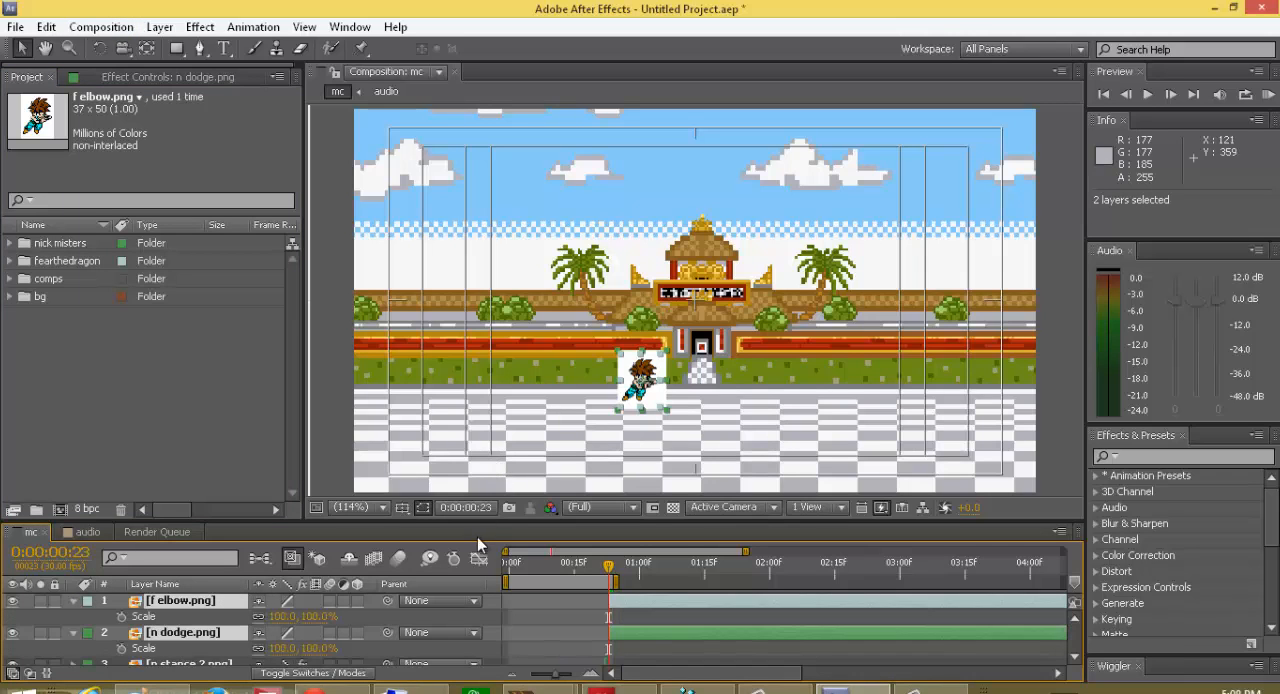
left_click(314, 616)
key("BackSpace")
type("500")
key("Return")
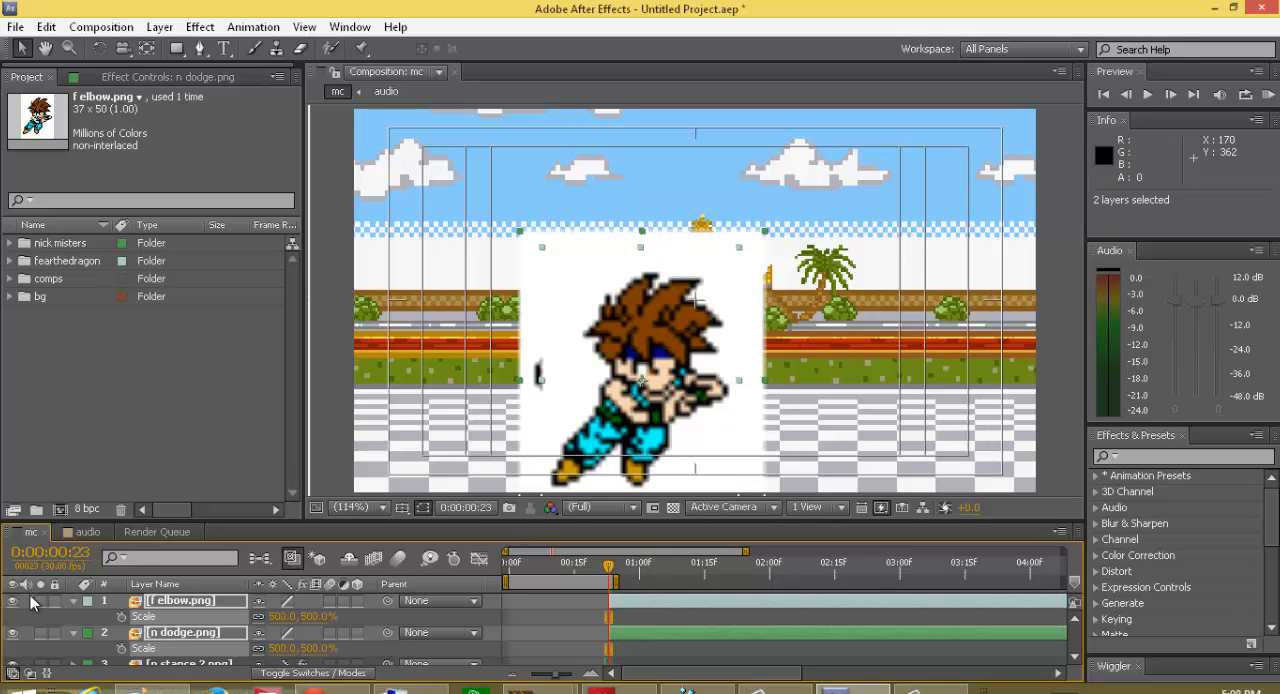
left_click(72, 607)
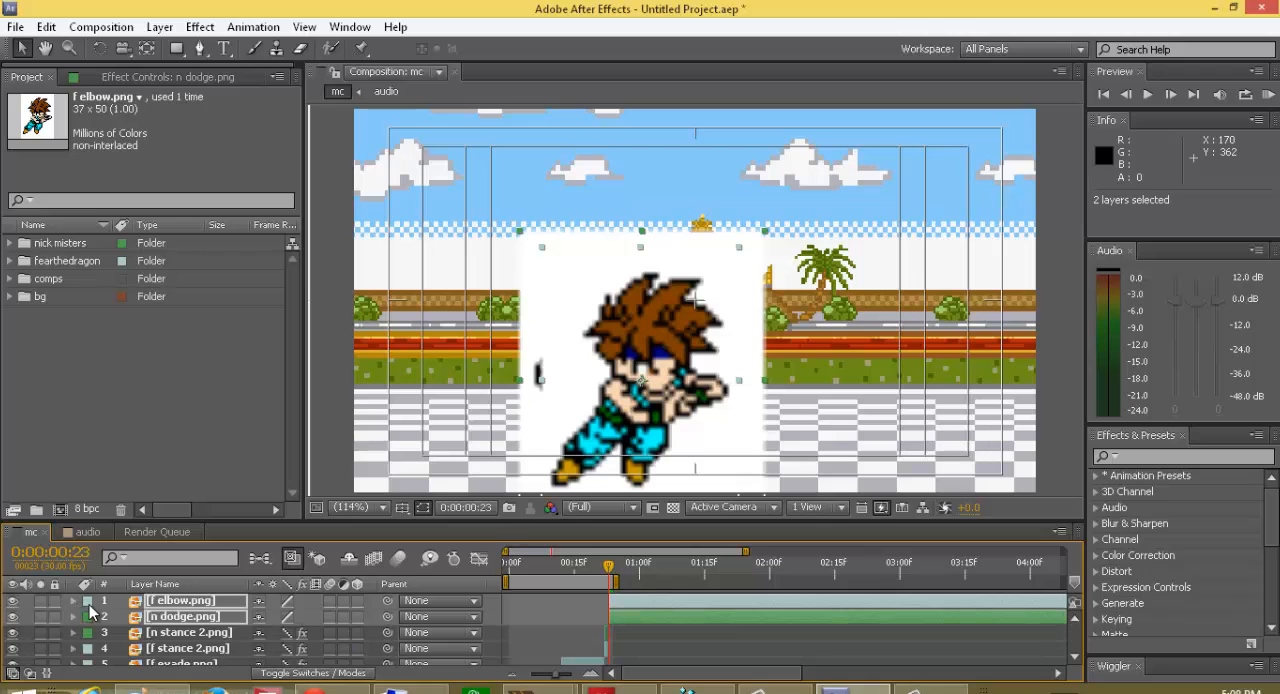
Step: Switch both new sprite layers to draft quality and key out their white backgrounds with Color Key
left_click(287, 602)
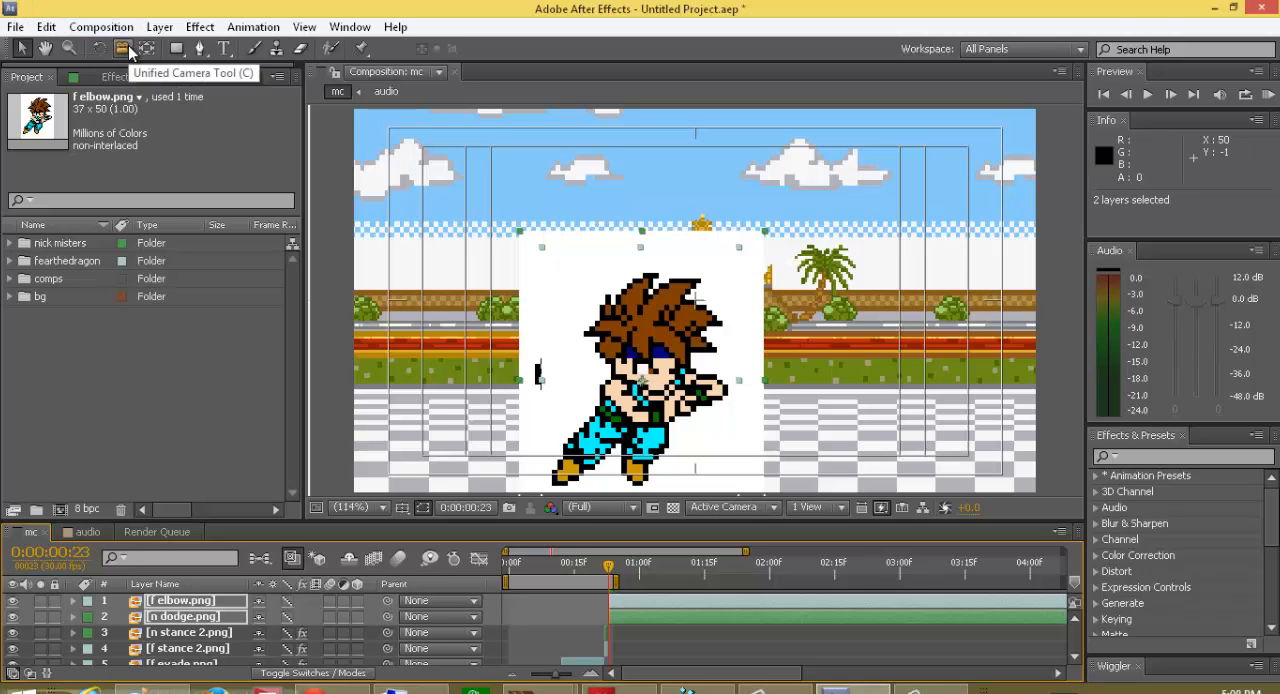
key("ctrl+alt+shift+e")
left_click(200, 130)
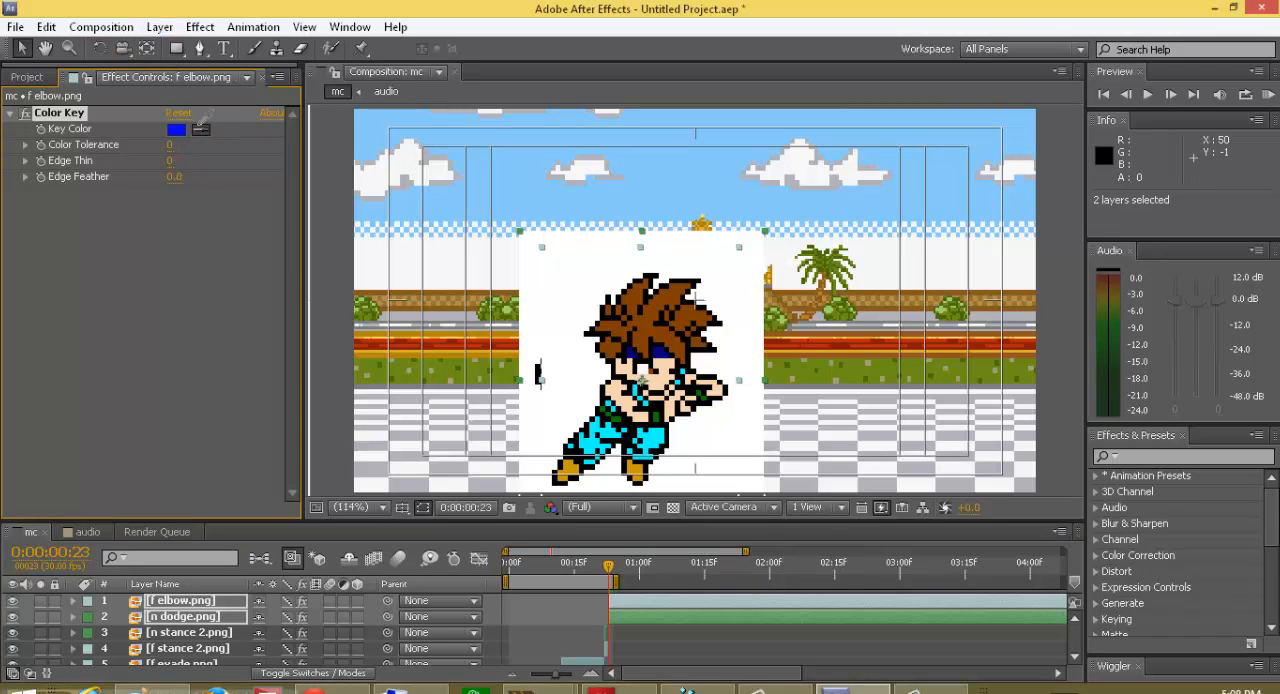
left_click(570, 293)
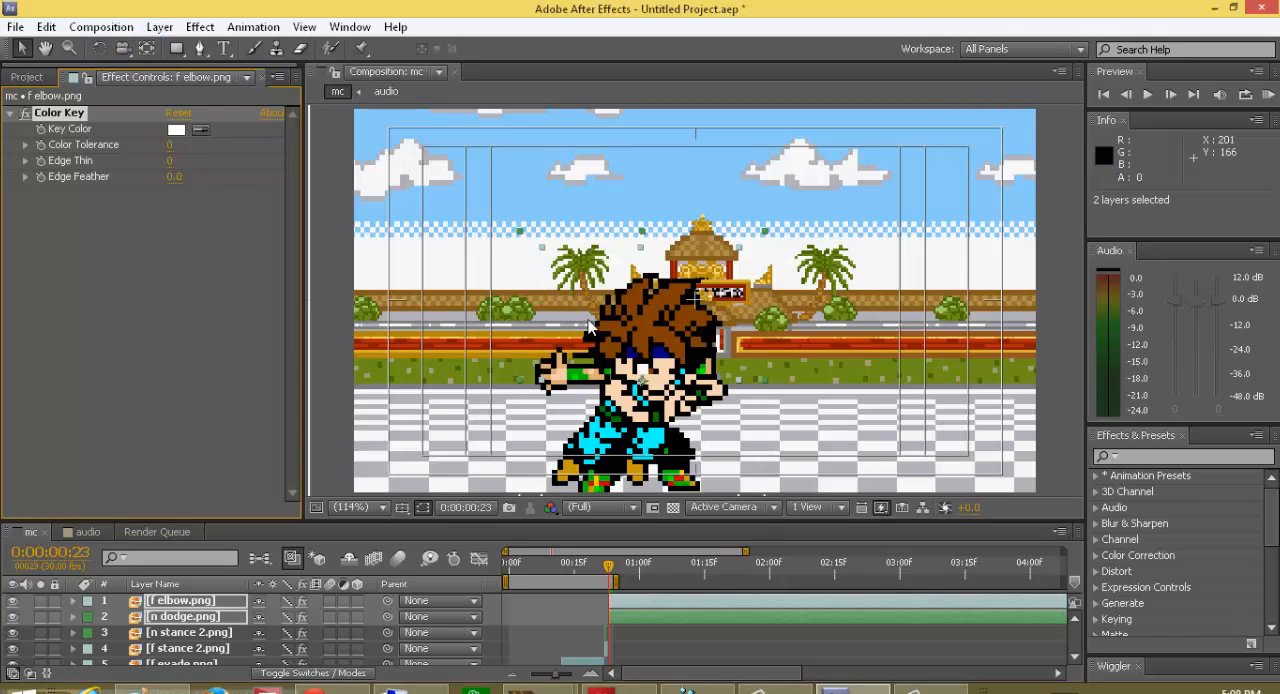
Step: Raise both sprites, with n dodge.png at about 289.6, 211.2, and separate f elbow.png to the right of it
mouse_move(643, 342)
left_mouse_down()
mouse_move(766, 321)
mouse_move(688, 308)
mouse_move(659, 286)
left_mouse_up()
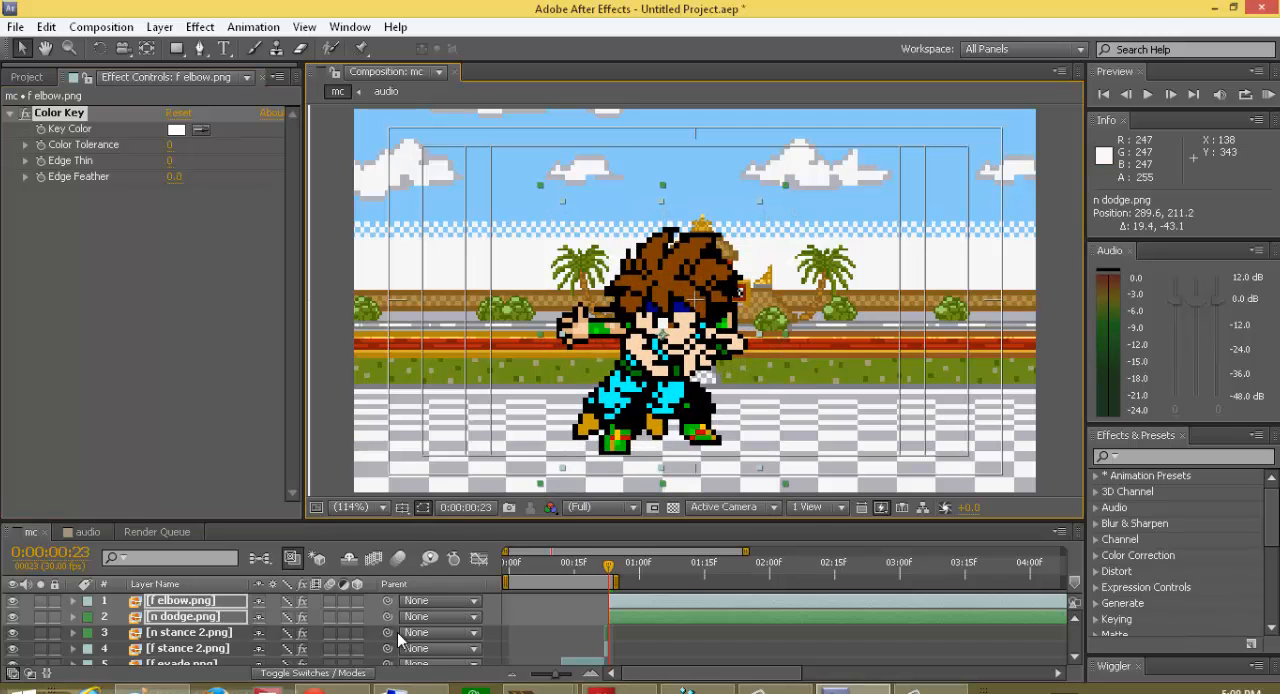
left_click(573, 621)
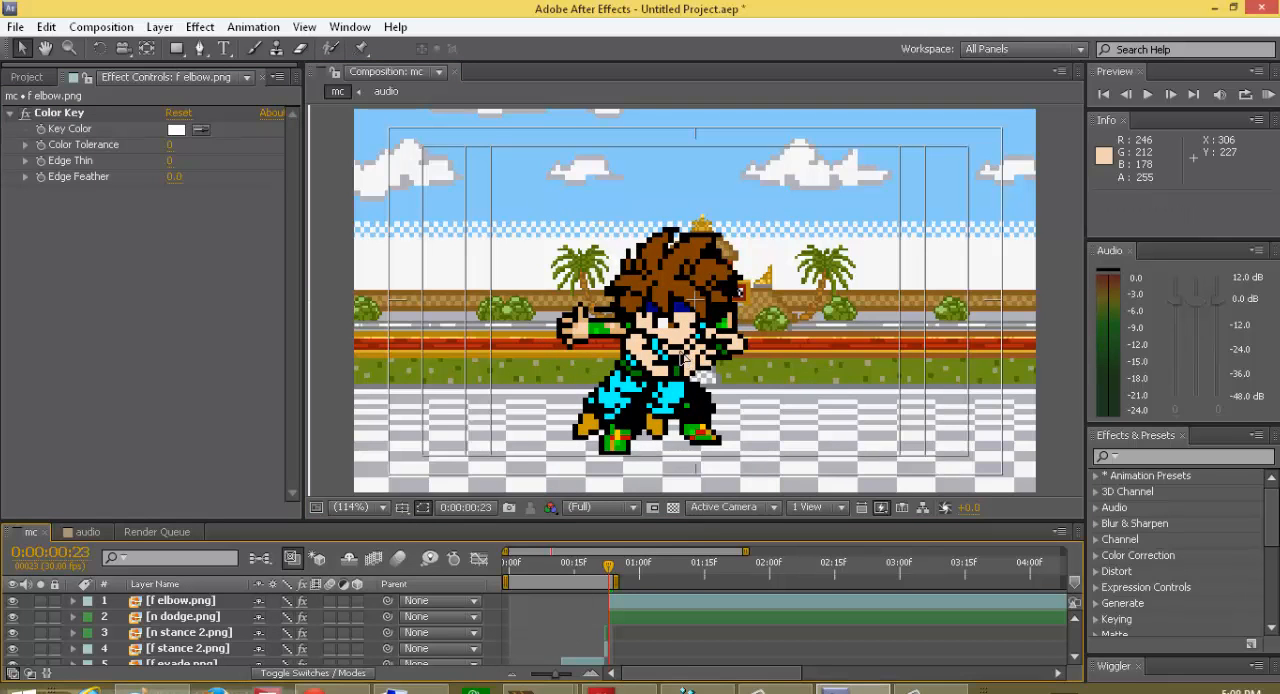
left_click_drag(682, 358, 842, 361)
Step: Start the f elbow.png layer at frame 22 and place its sprite over the stance pose, at about 460.3, 217.4
left_click_drag(619, 598, 615, 598)
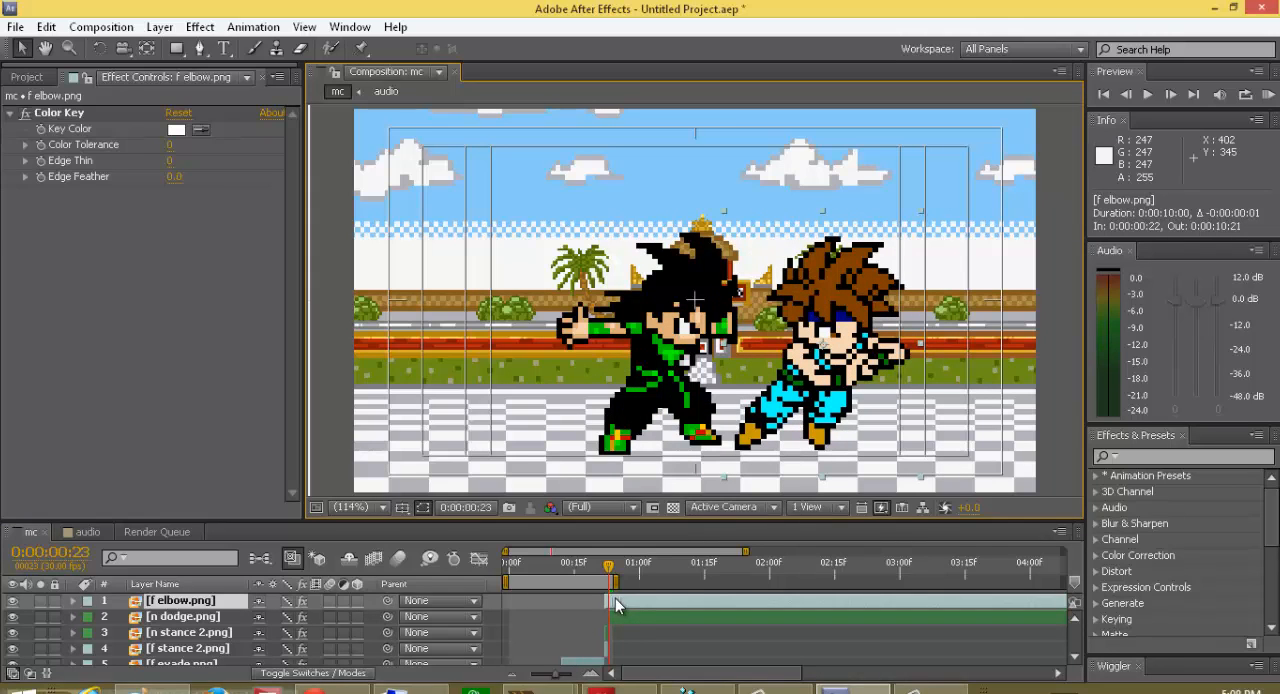
left_click(605, 572)
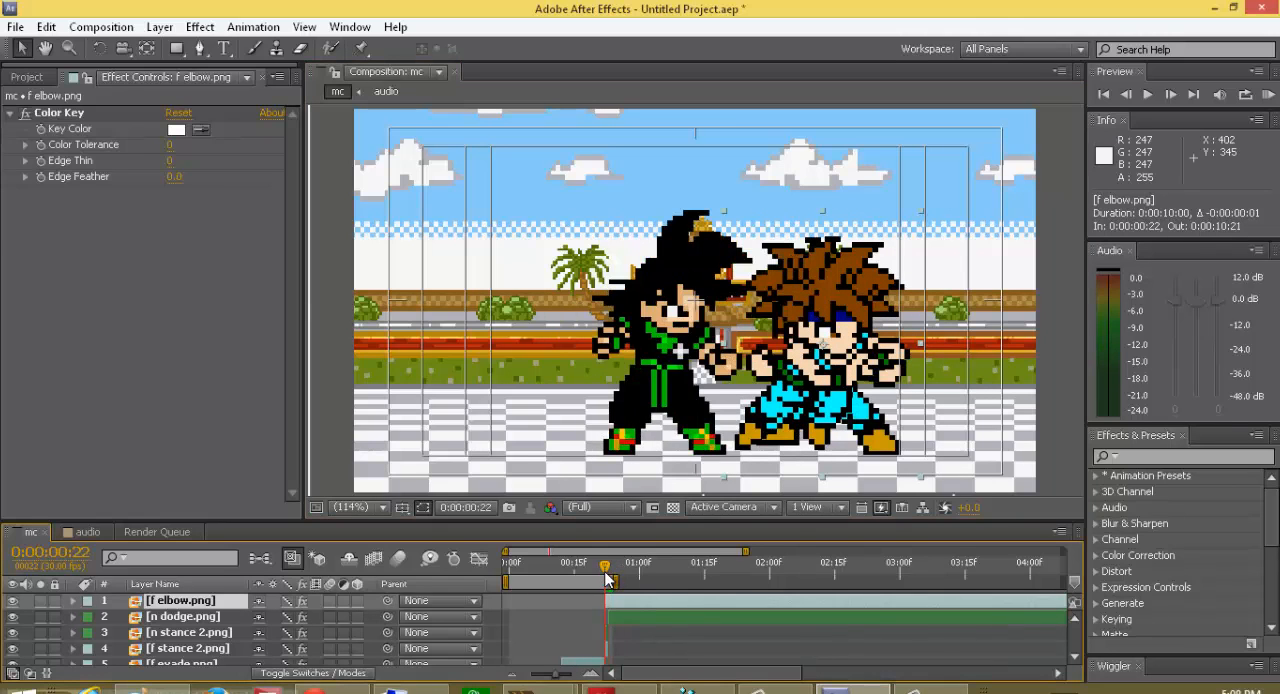
mouse_move(856, 374)
left_mouse_down()
mouse_move(740, 372)
mouse_move(874, 372)
left_mouse_up()
Step: Flip the f elbow.png sprite horizontally and align it at about 426.9, 222.7, with its layer starting at frame 23
right_click(872, 372)
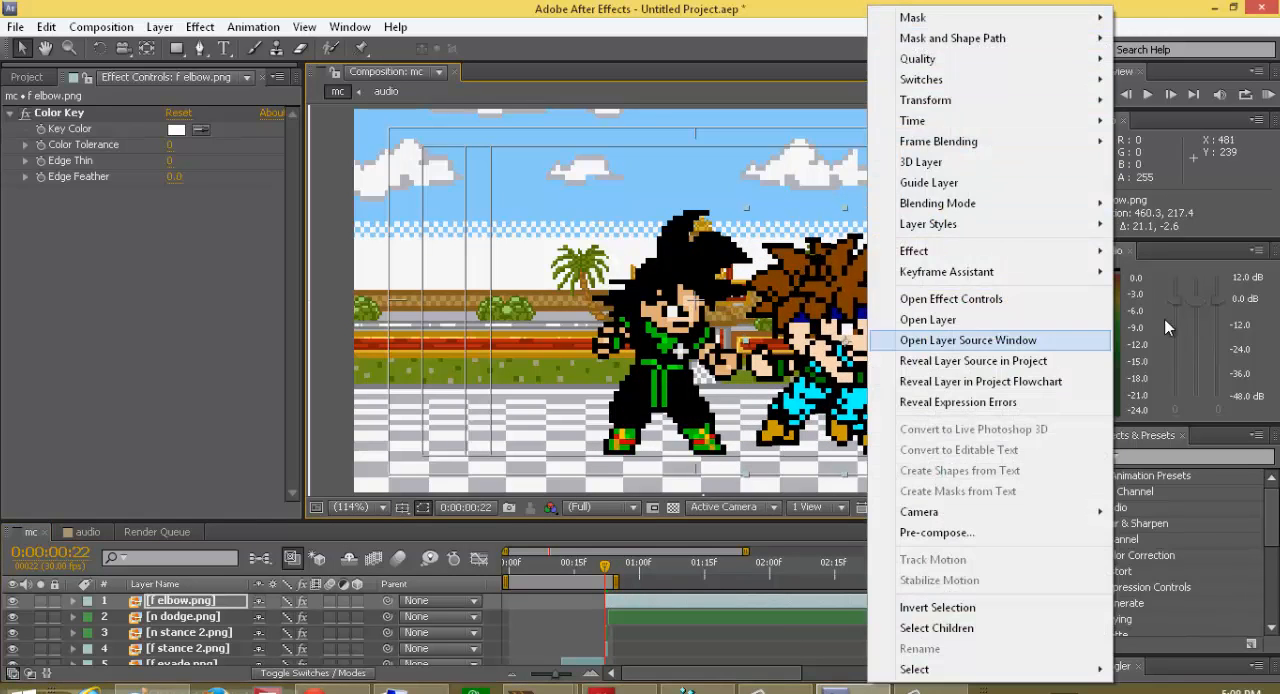
mouse_move(931, 100)
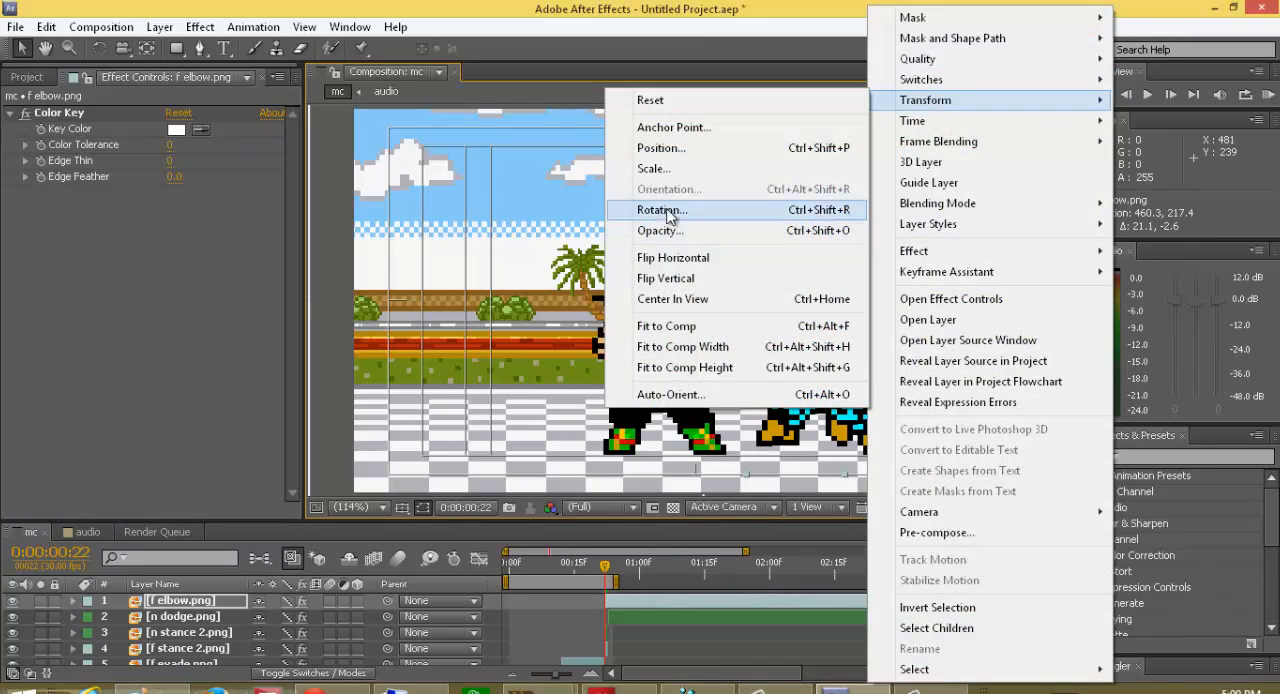
left_click(680, 261)
left_click_drag(829, 368, 786, 377)
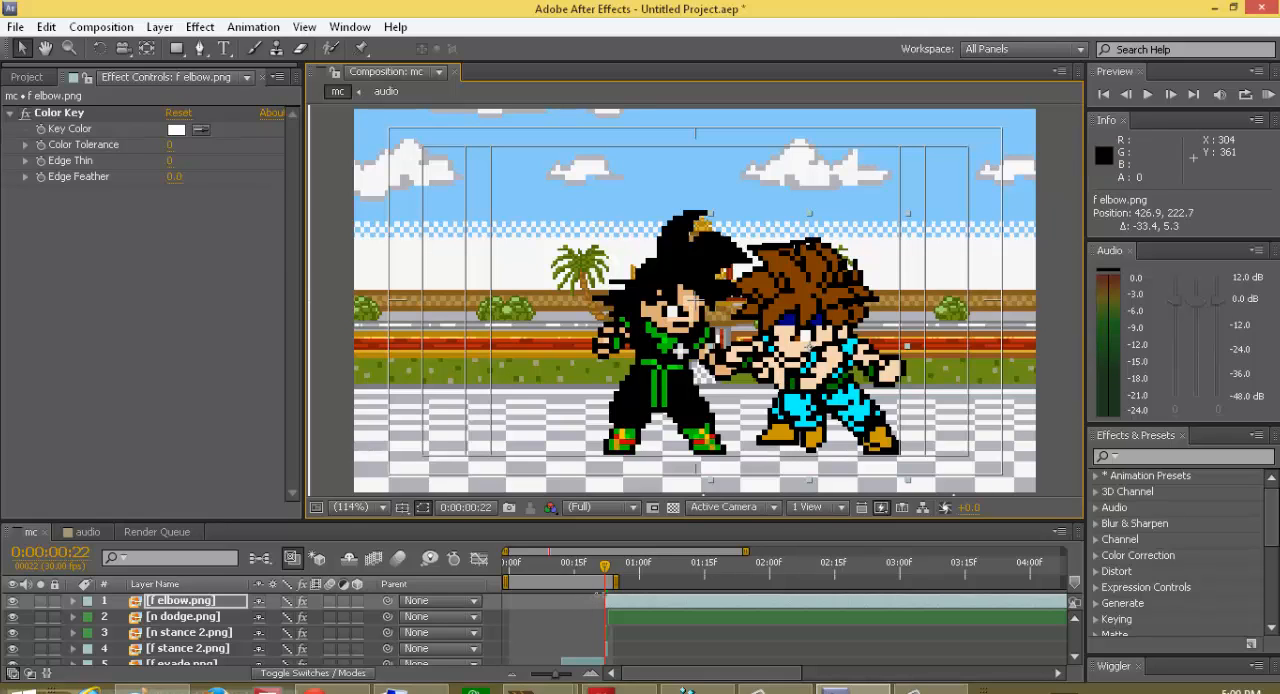
left_click_drag(612, 606, 612, 580)
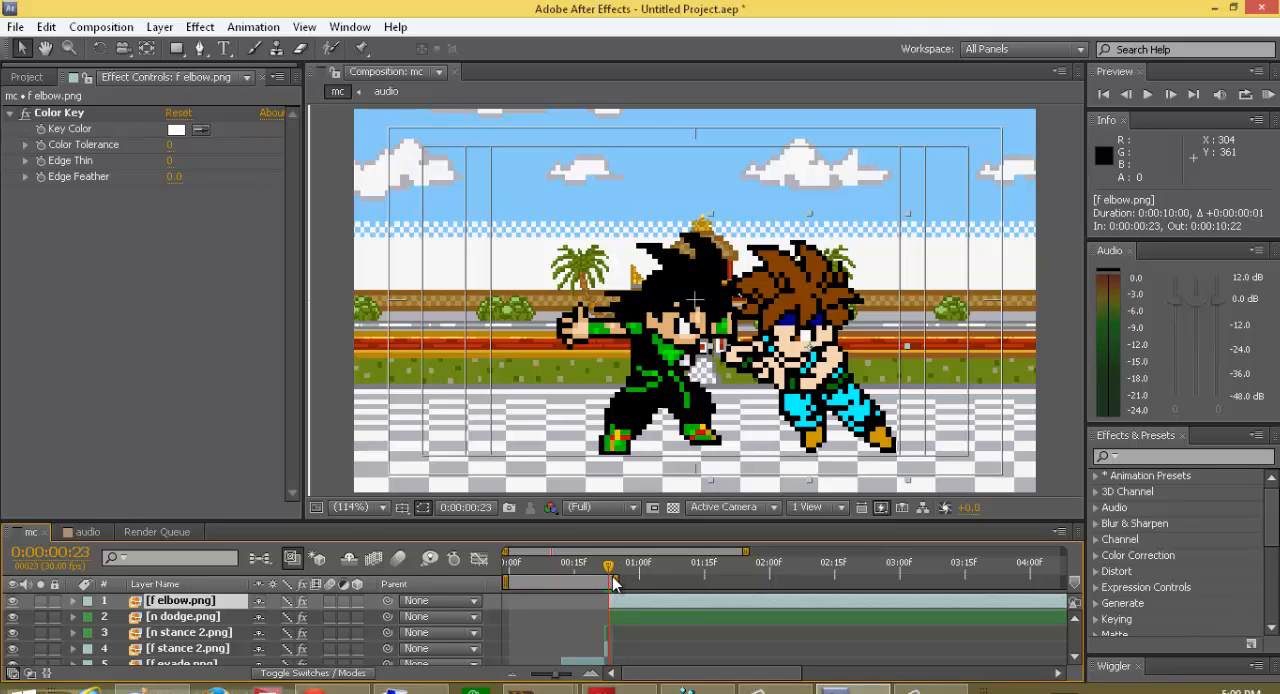
Step: Align the n dodge.png sprite with the stance pose at frame 22, at about 294.0, 210.4, and return its layer start to frame 23
left_click_drag(616, 578, 614, 588)
left_click(616, 616)
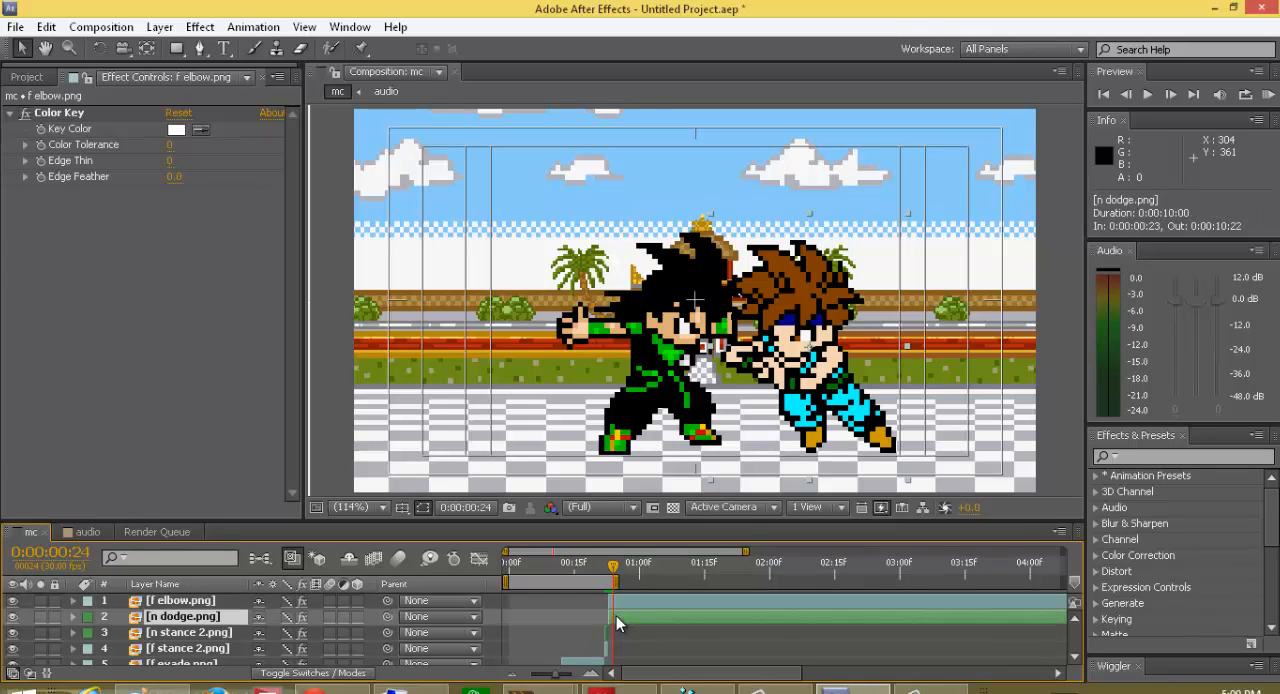
left_click_drag(615, 617, 608, 617)
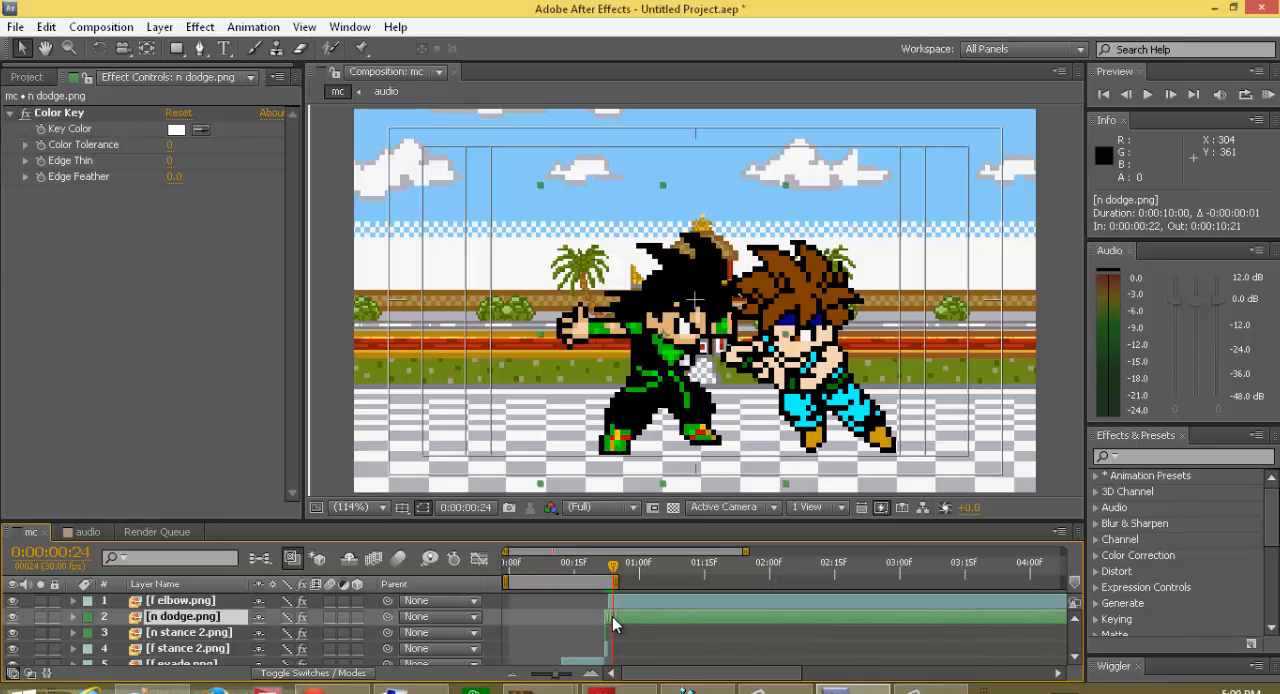
left_click_drag(614, 567, 605, 568)
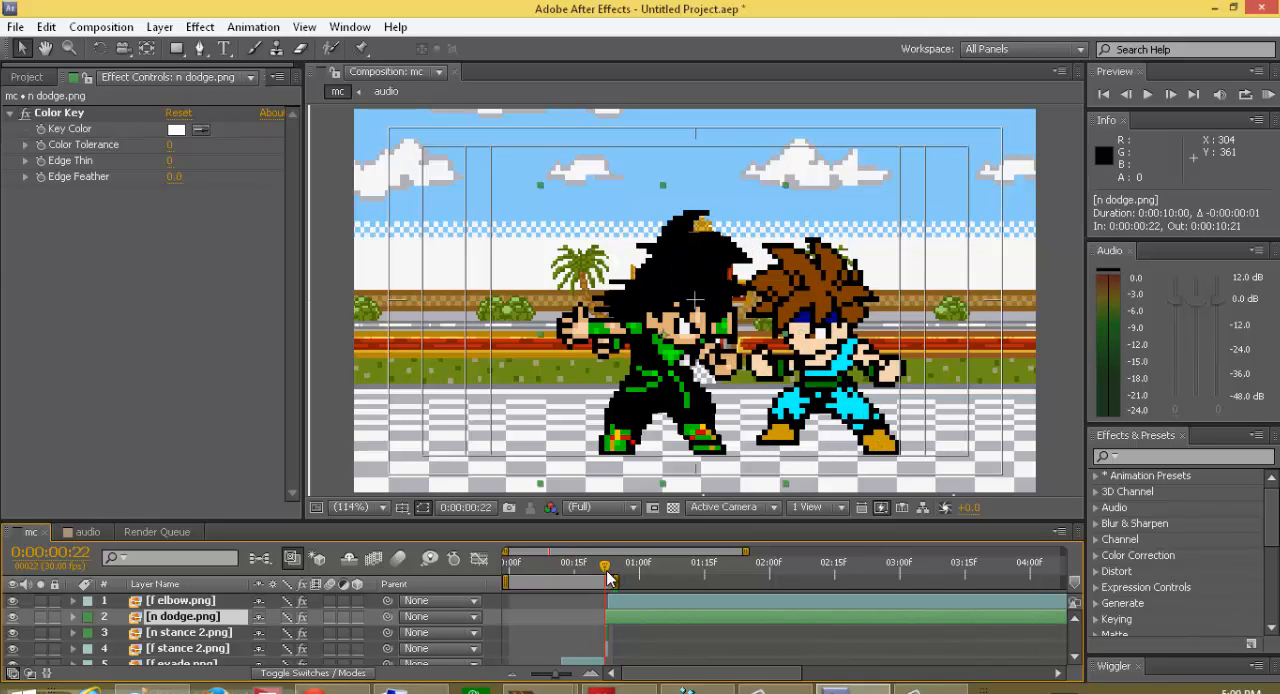
left_click_drag(655, 341, 658, 342)
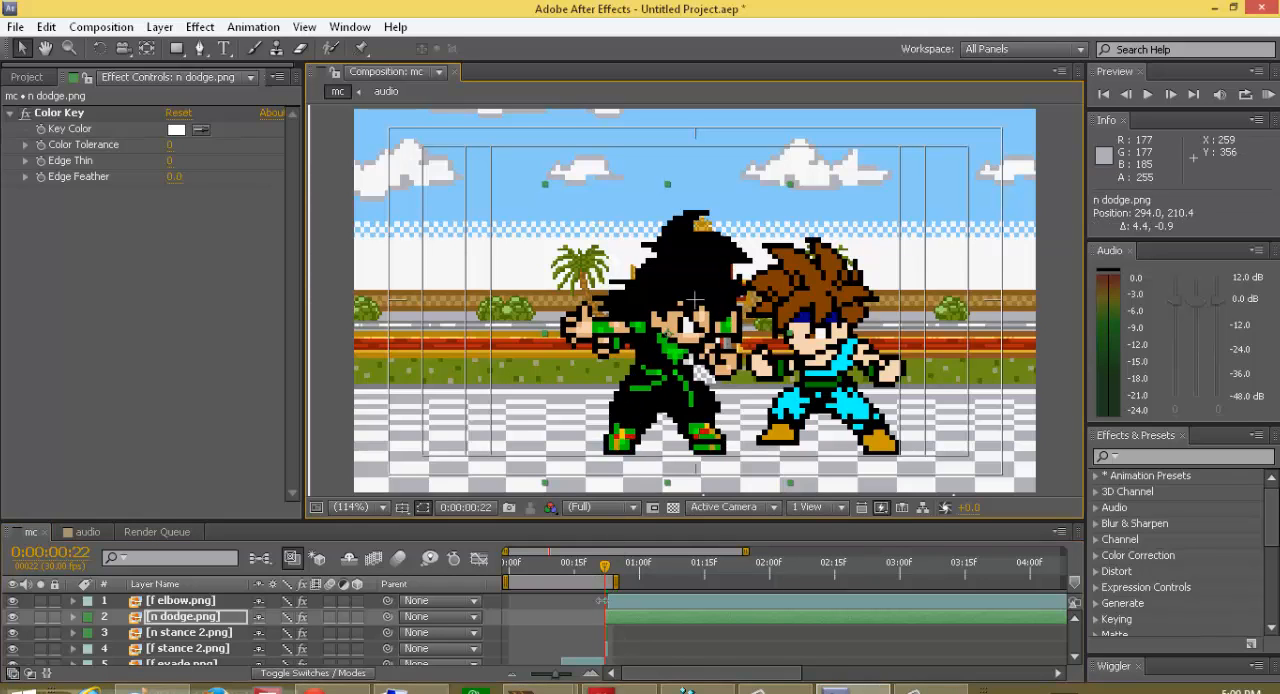
left_click_drag(614, 617, 620, 622)
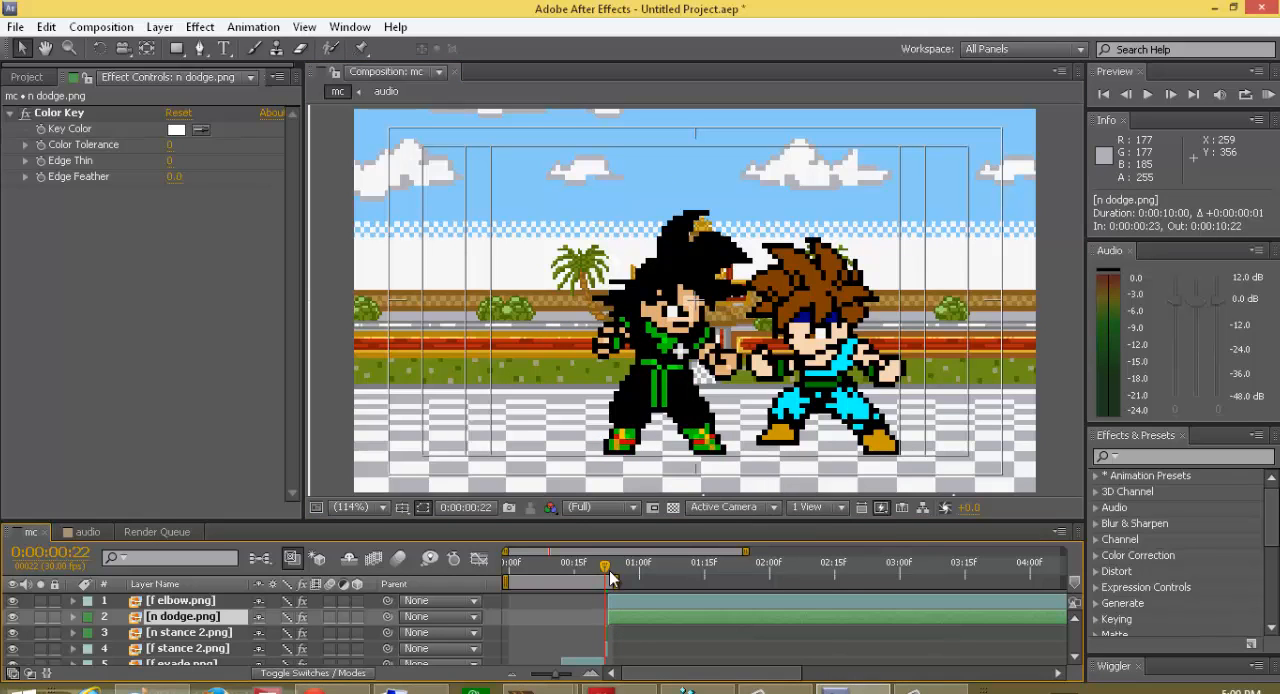
Step: Add a scale keyframe to the f elbow.png layer at frame 23
left_click(610, 577)
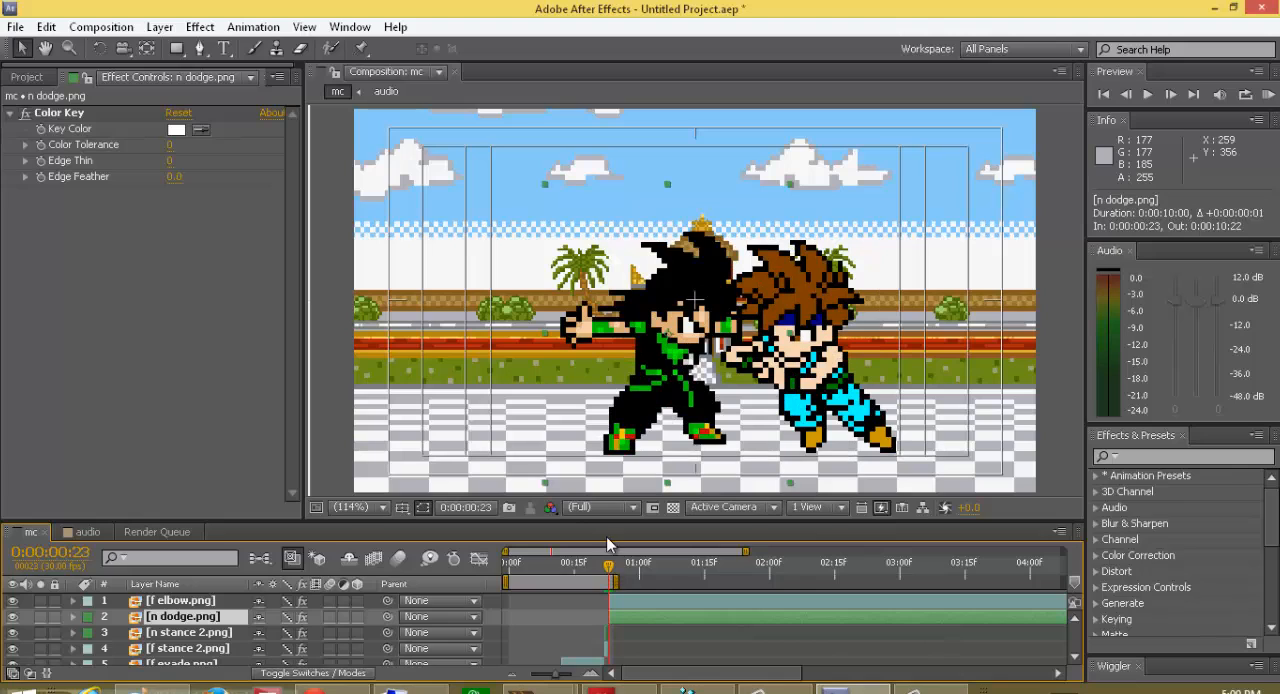
left_click(194, 603)
key("s")
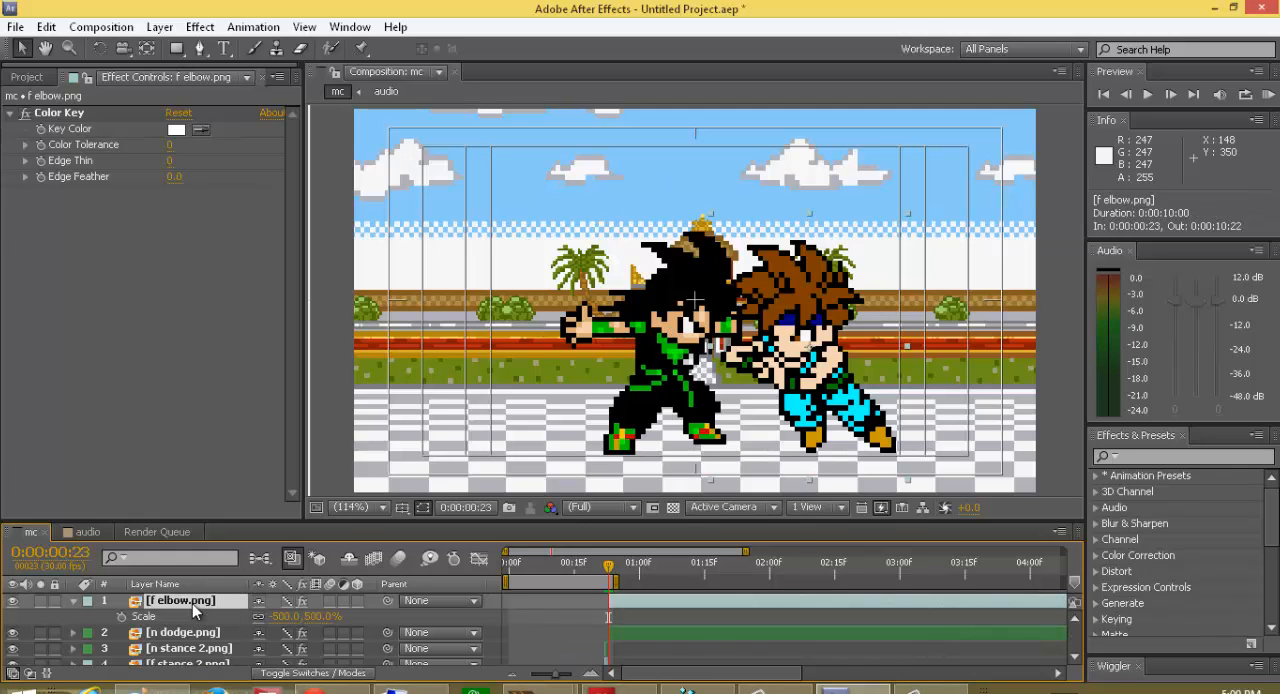
left_click(122, 617)
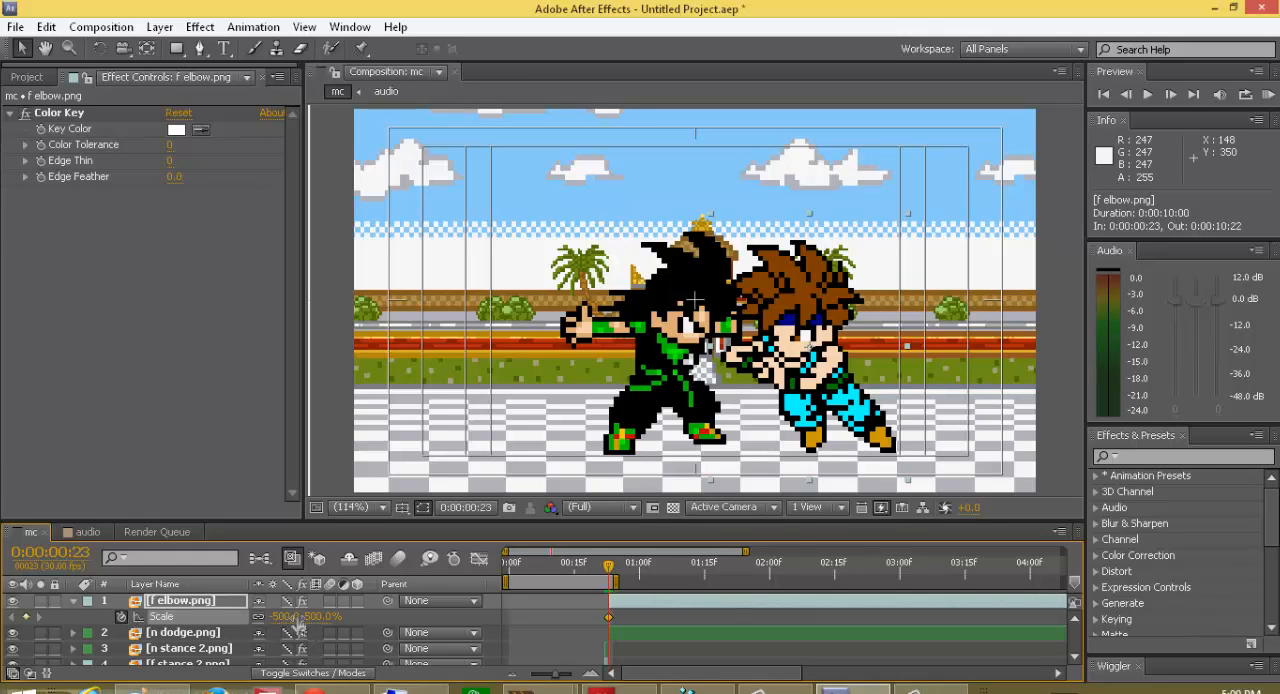
left_click_drag(275, 620, 285, 627)
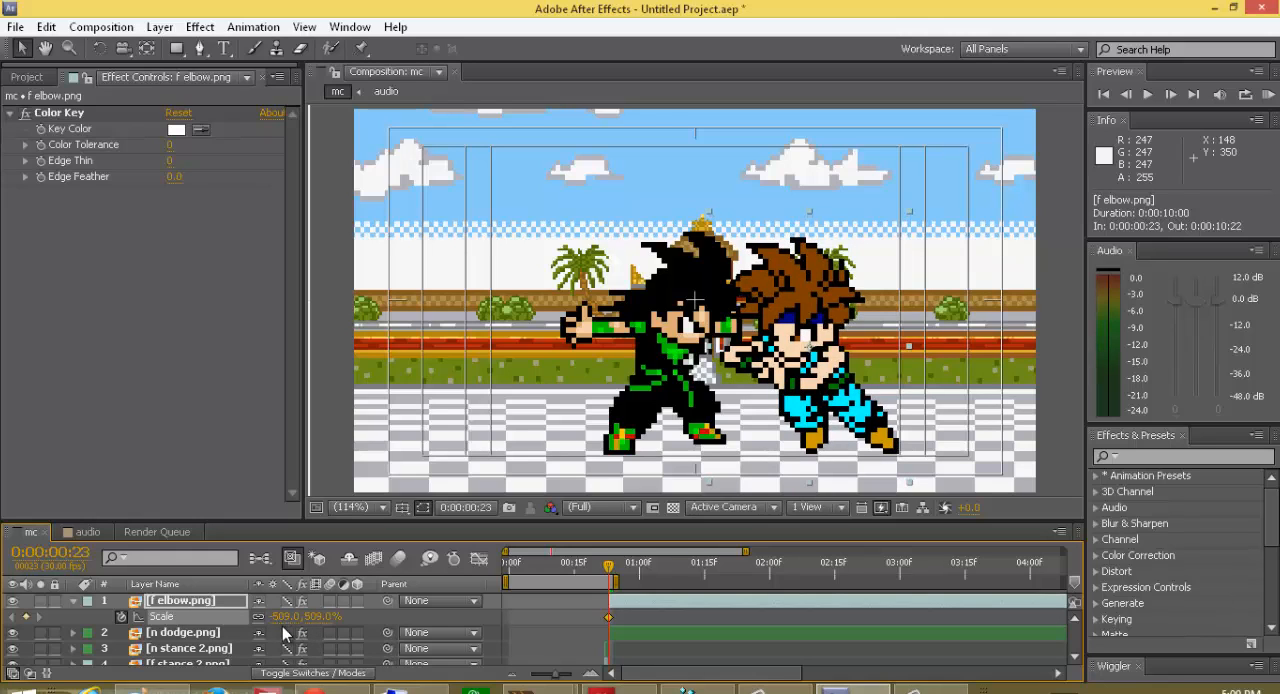
key("ctrl+z")
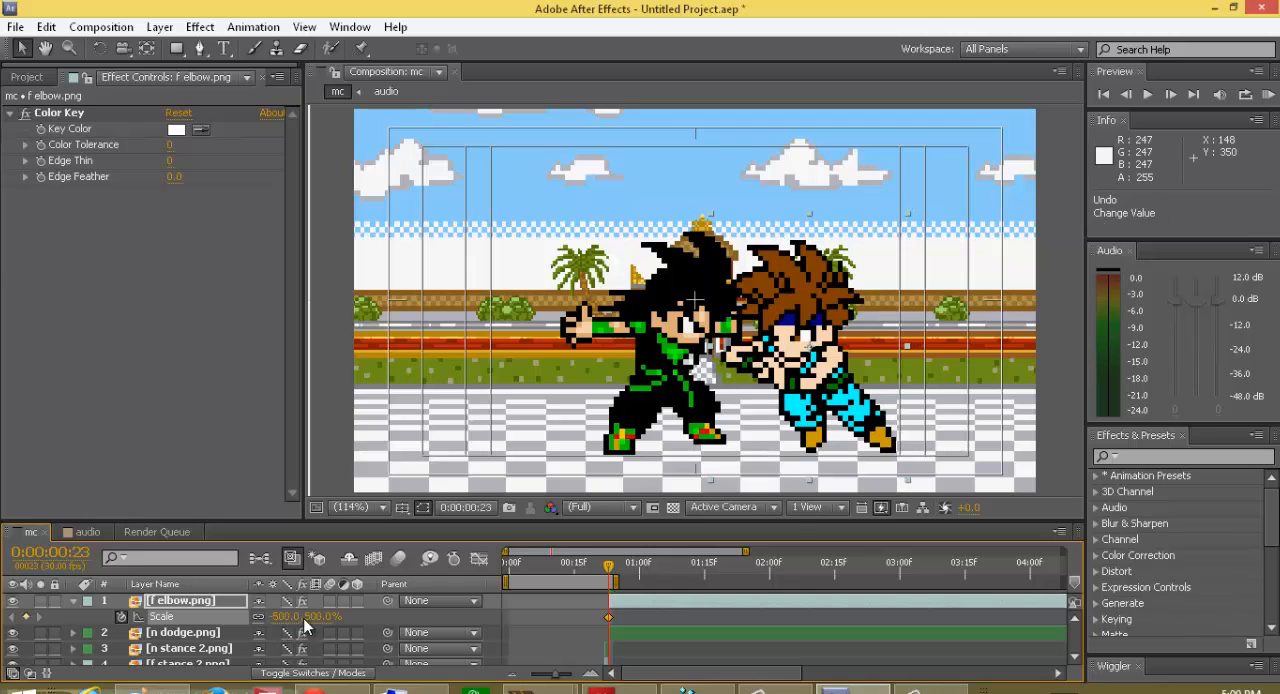
left_click_drag(315, 617, 337, 622)
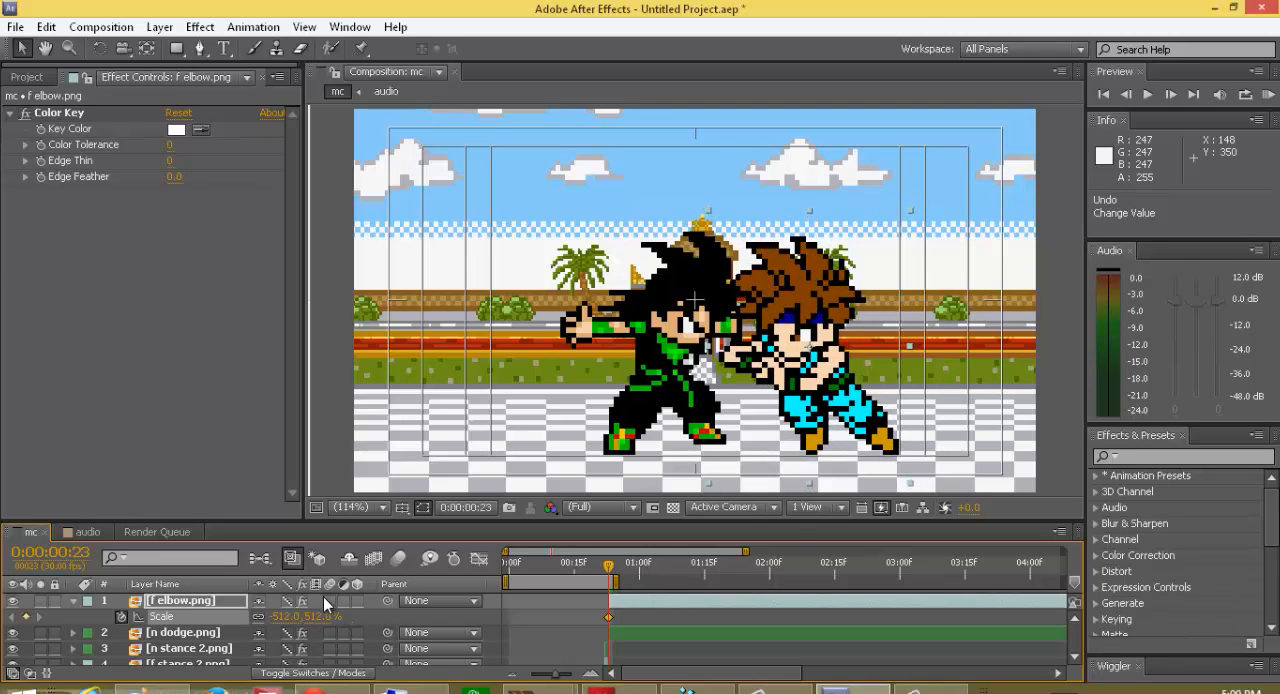
key("ctrl+z")
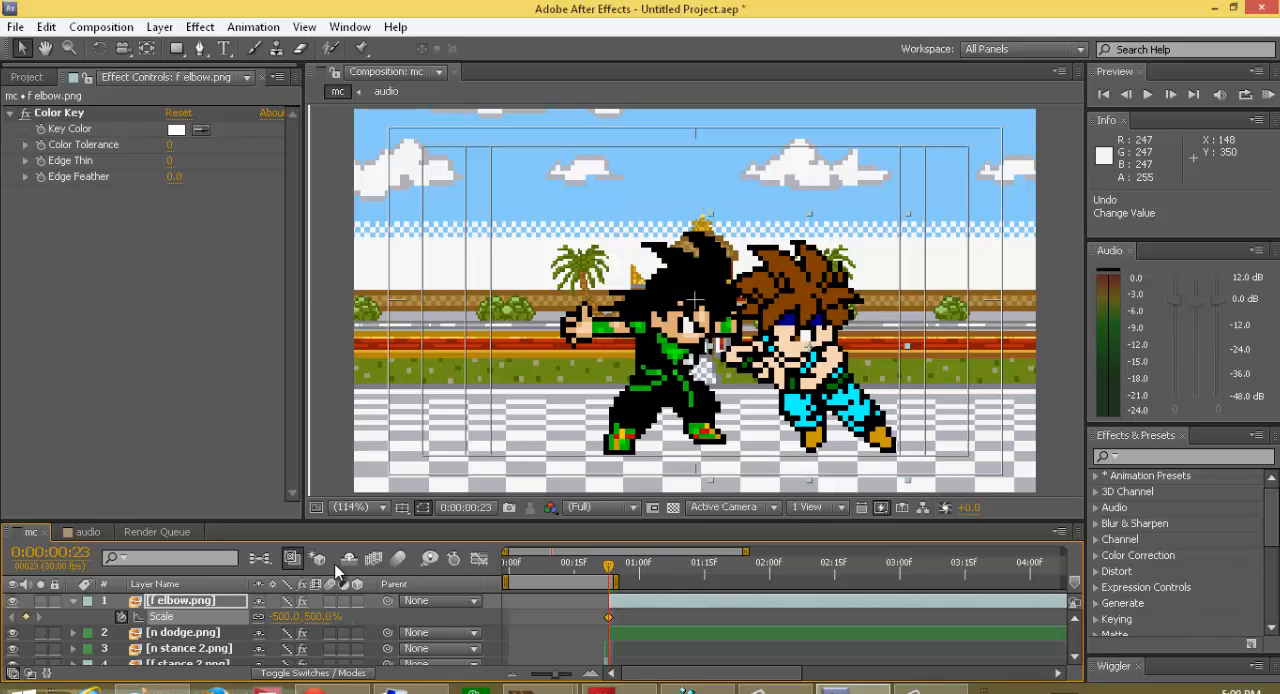
Step: Move the f elbow.png sprite's anchor point with the Pan Behind tool to its fist beside the dodging sprite
left_click(147, 48)
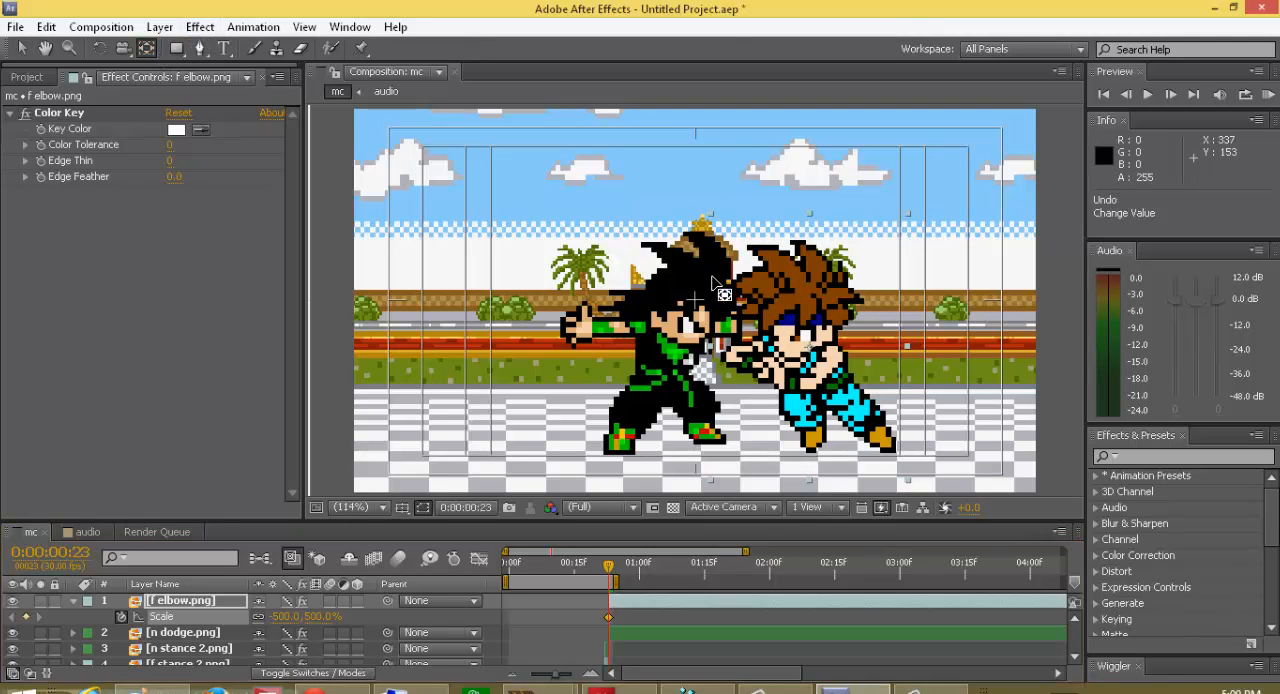
left_click(812, 345)
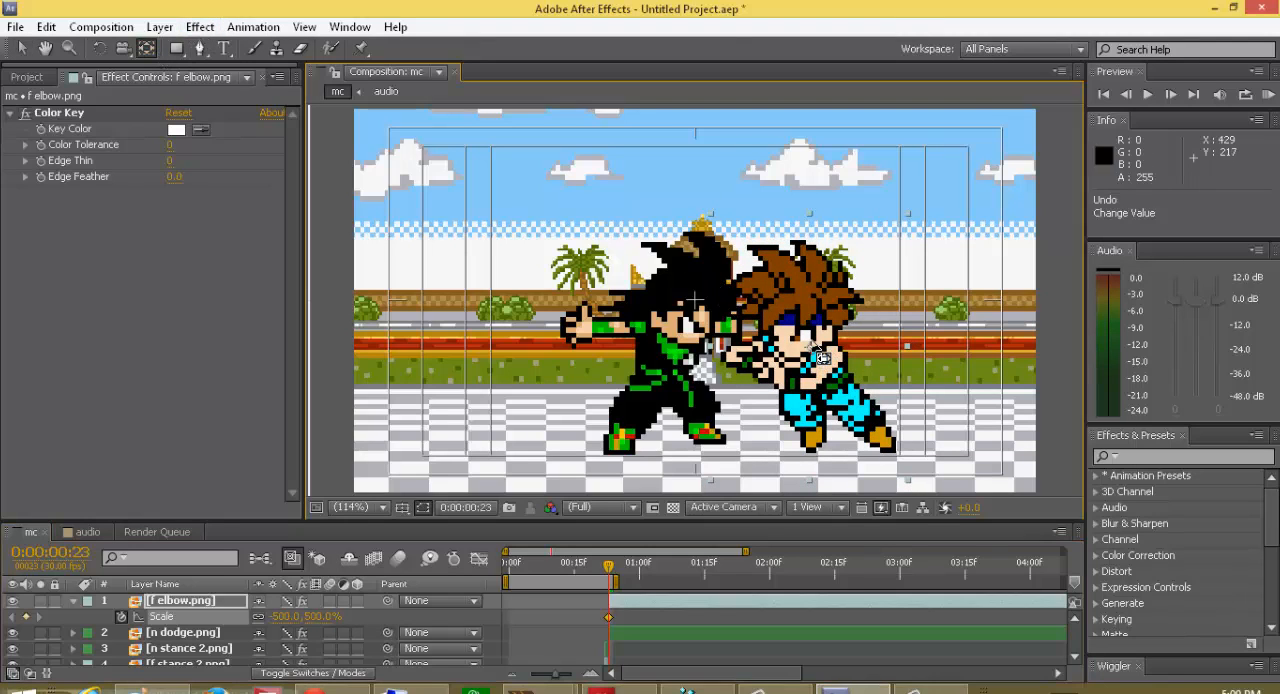
left_click_drag(822, 367, 732, 390)
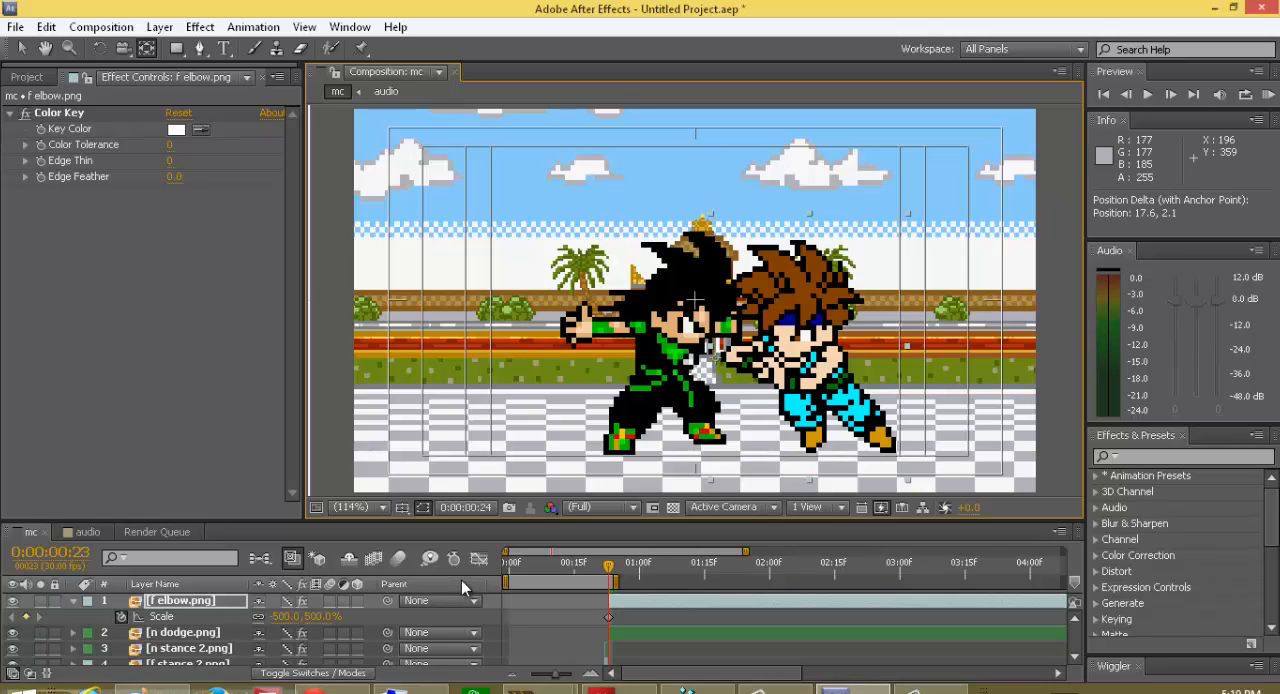
Step: Keyframe the f elbow.png scale at frame 26 and shrink it to -463.0, 463.0%
key("Page_Down")
key("Page_Down")
key("Page_Up")
key("Page_Up")
key("Page_Down")
key("Page_Down")
key("Page_Down")
left_click(25, 617)
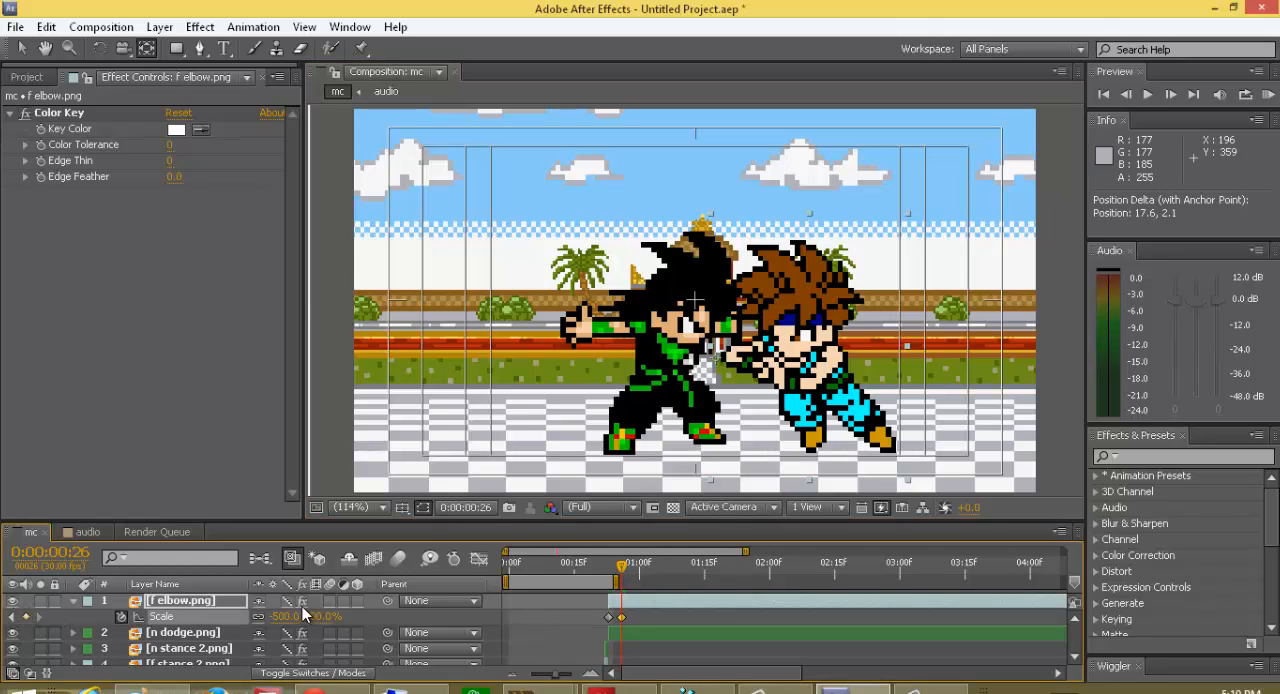
mouse_move(322, 618)
left_mouse_down()
mouse_move(273, 633)
mouse_move(317, 618)
mouse_move(308, 624)
left_mouse_up()
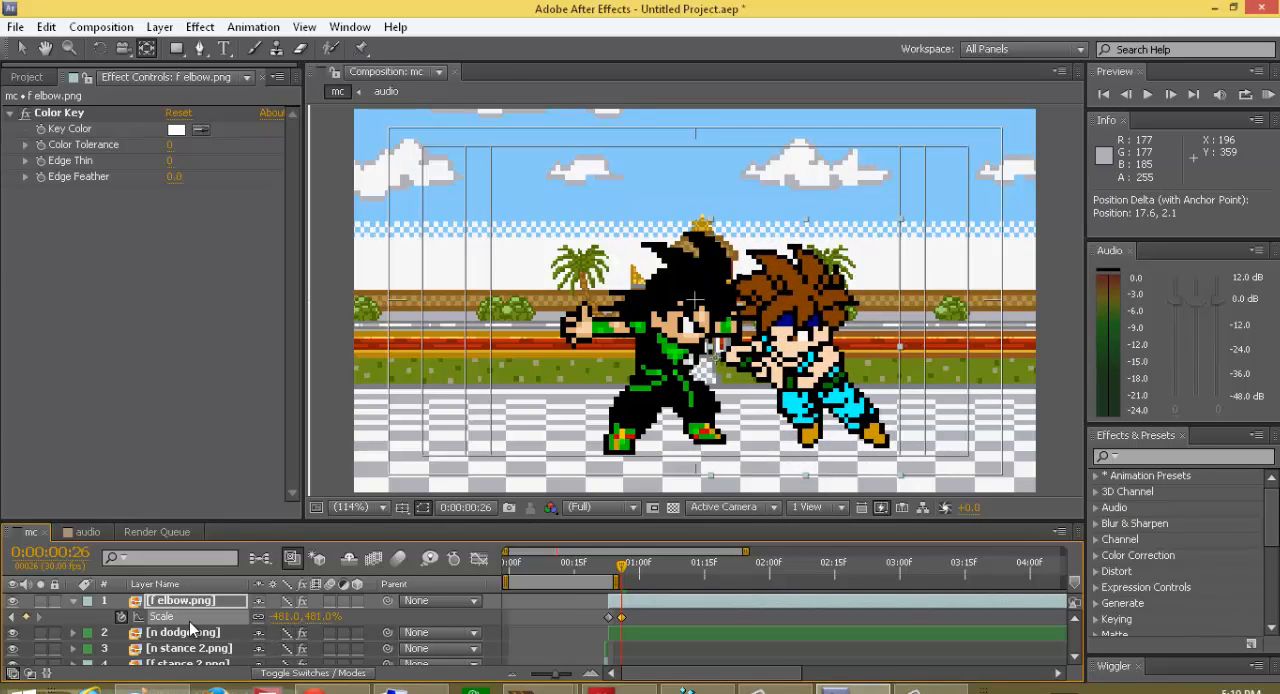
key("ctrl+z")
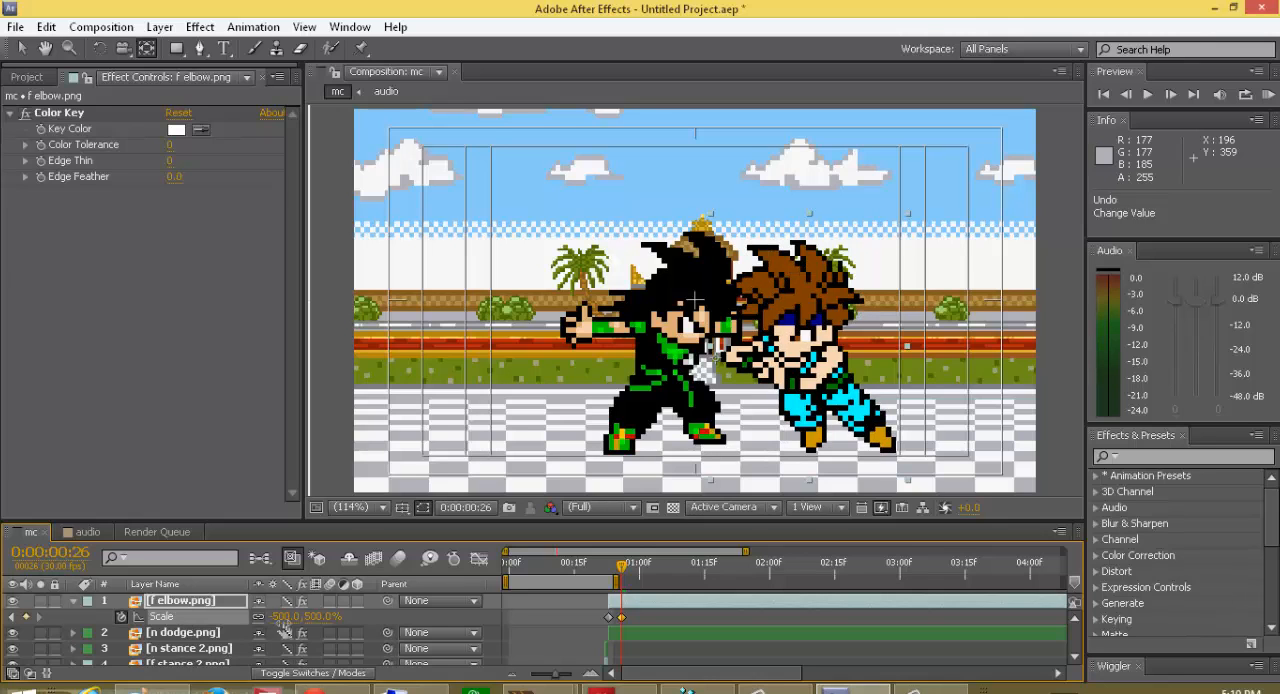
left_click_drag(290, 617, 331, 629)
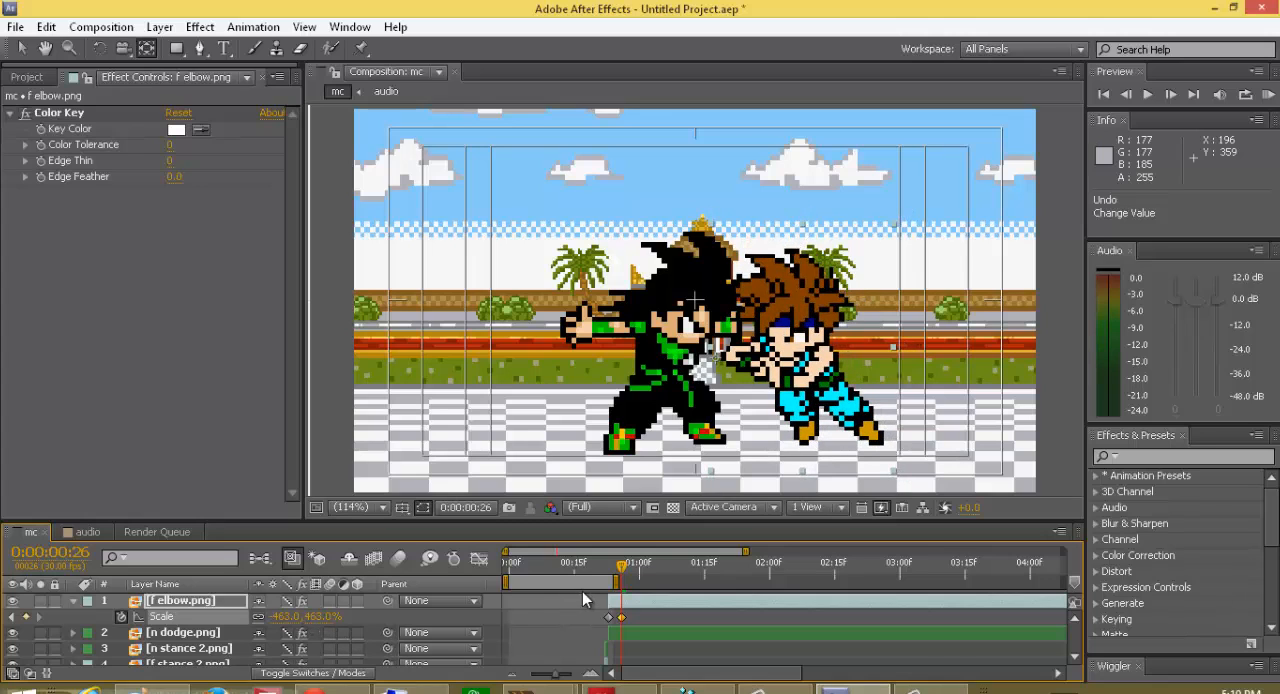
left_click(74, 600)
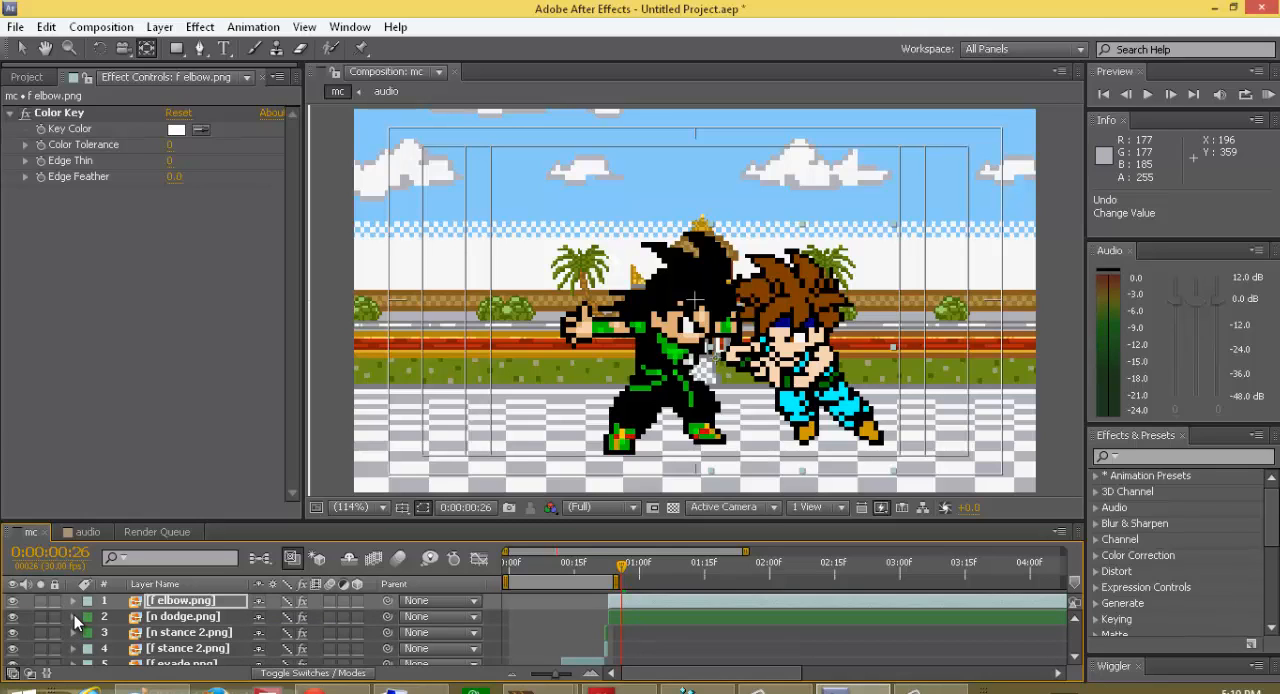
Step: Start scale keyframing on the n dodge.png layer at frame 23, discarding the keyframe first placed at frame 26
left_click(138, 619)
key("s")
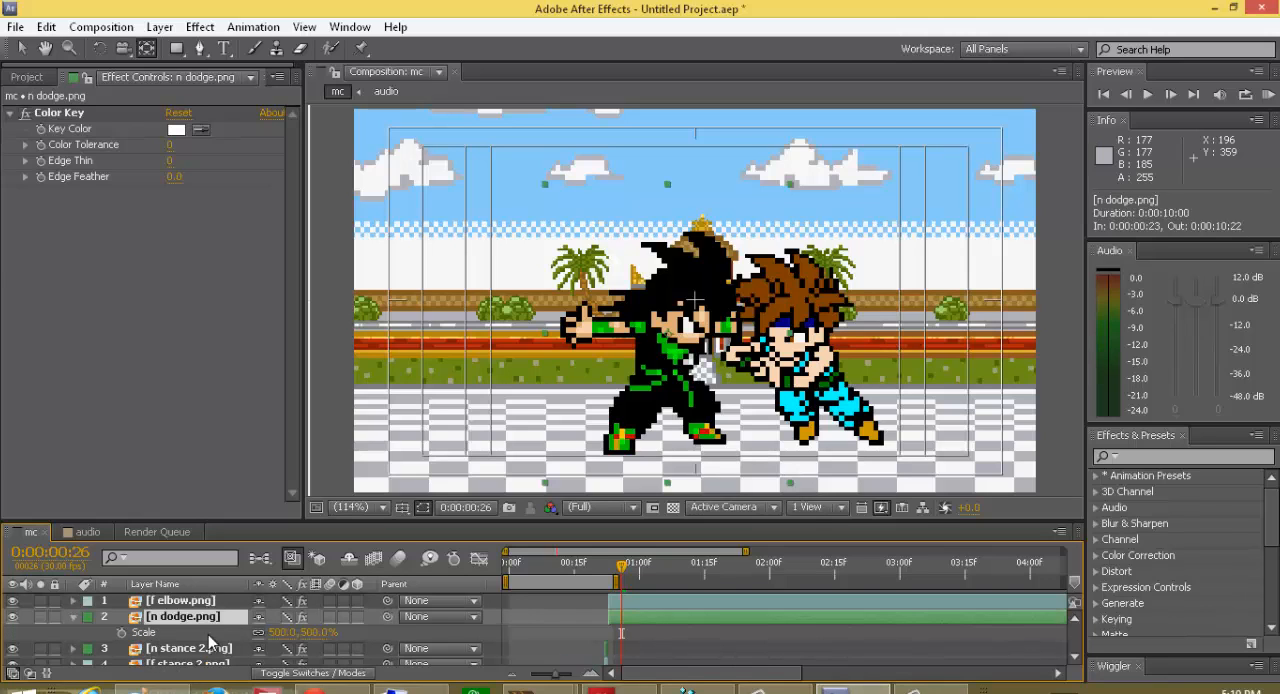
left_click(121, 632)
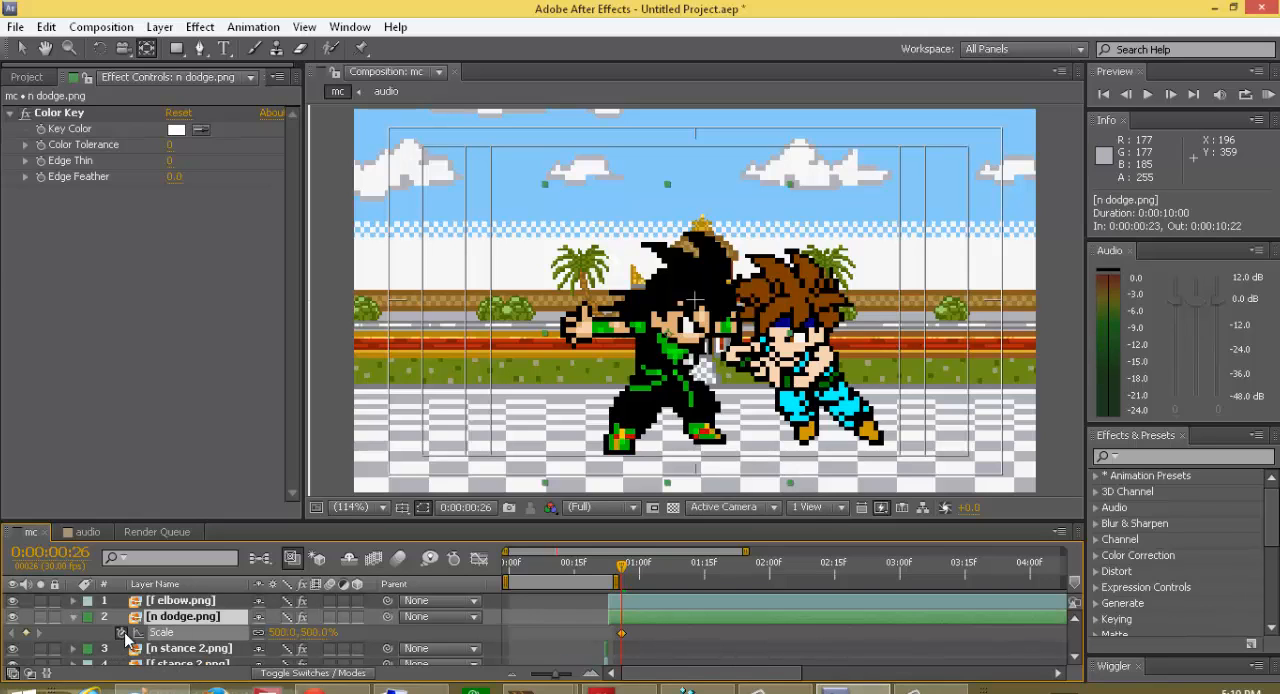
right_click(621, 636)
left_click(624, 634)
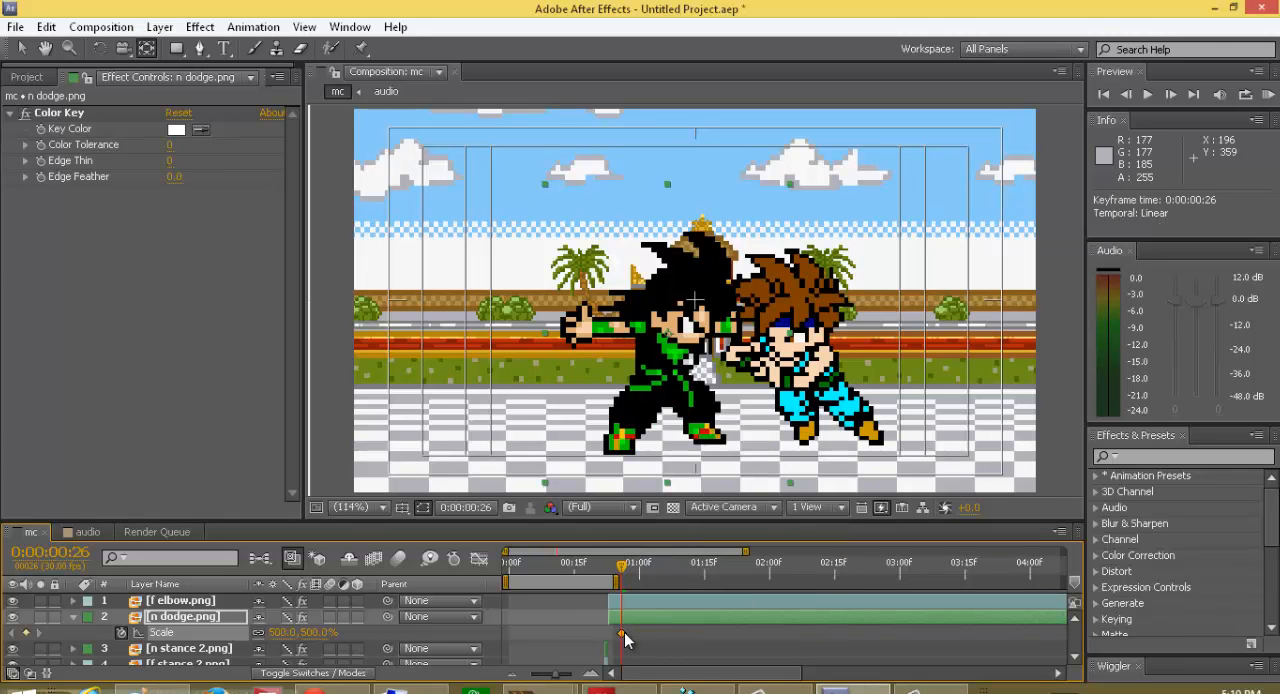
left_click(629, 634)
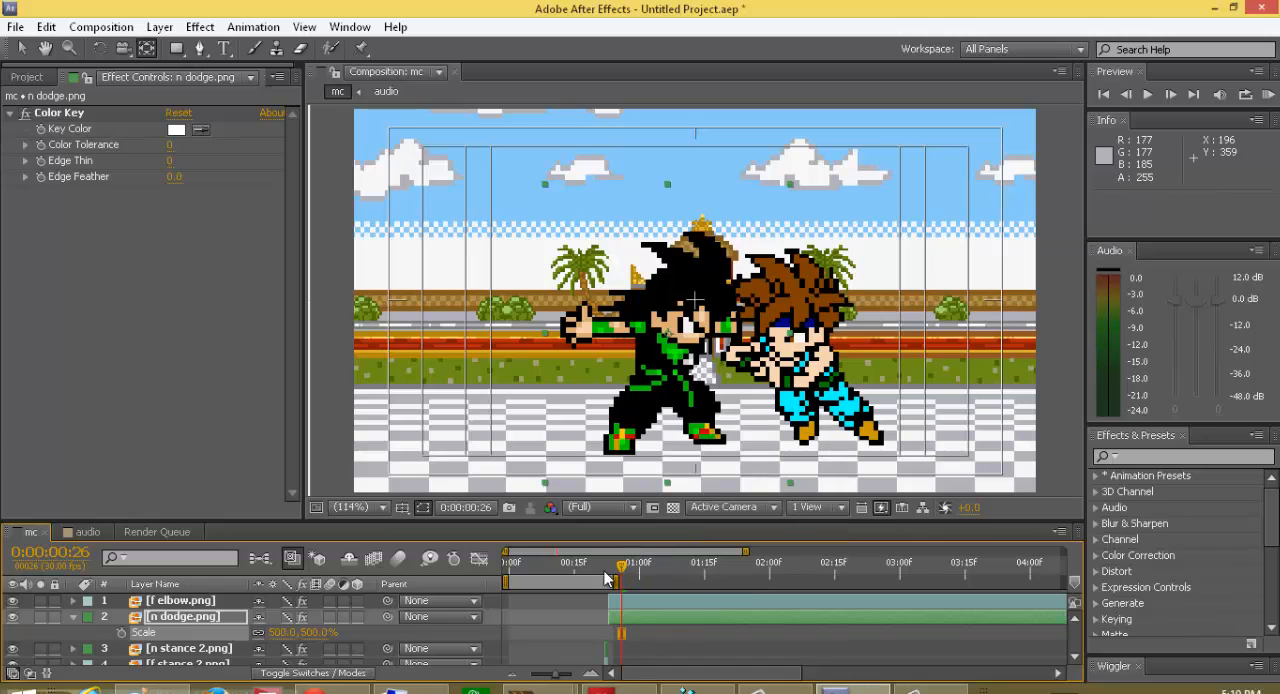
left_click_drag(626, 568, 609, 567)
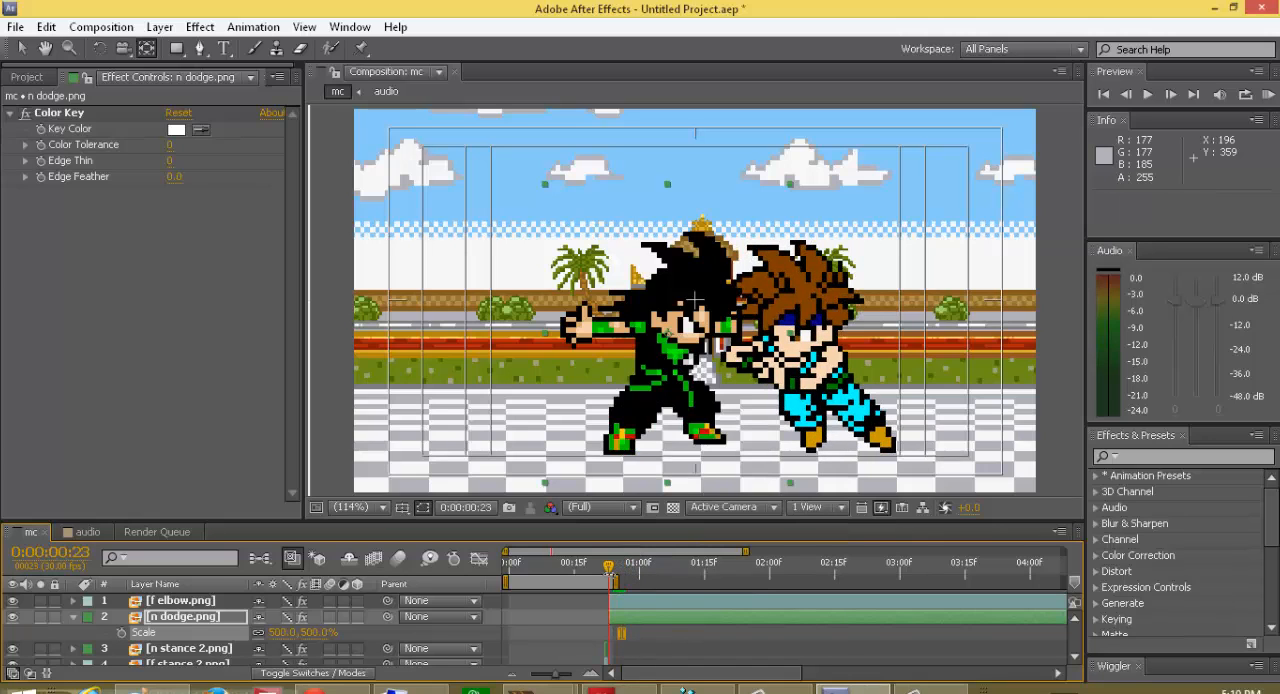
left_click(122, 633)
Step: Add a second n dodge.png scale keyframe at frame 26 and reduce the scale to 404.0%
key("Page_Down")
key("Page_Down")
key("Page_Down")
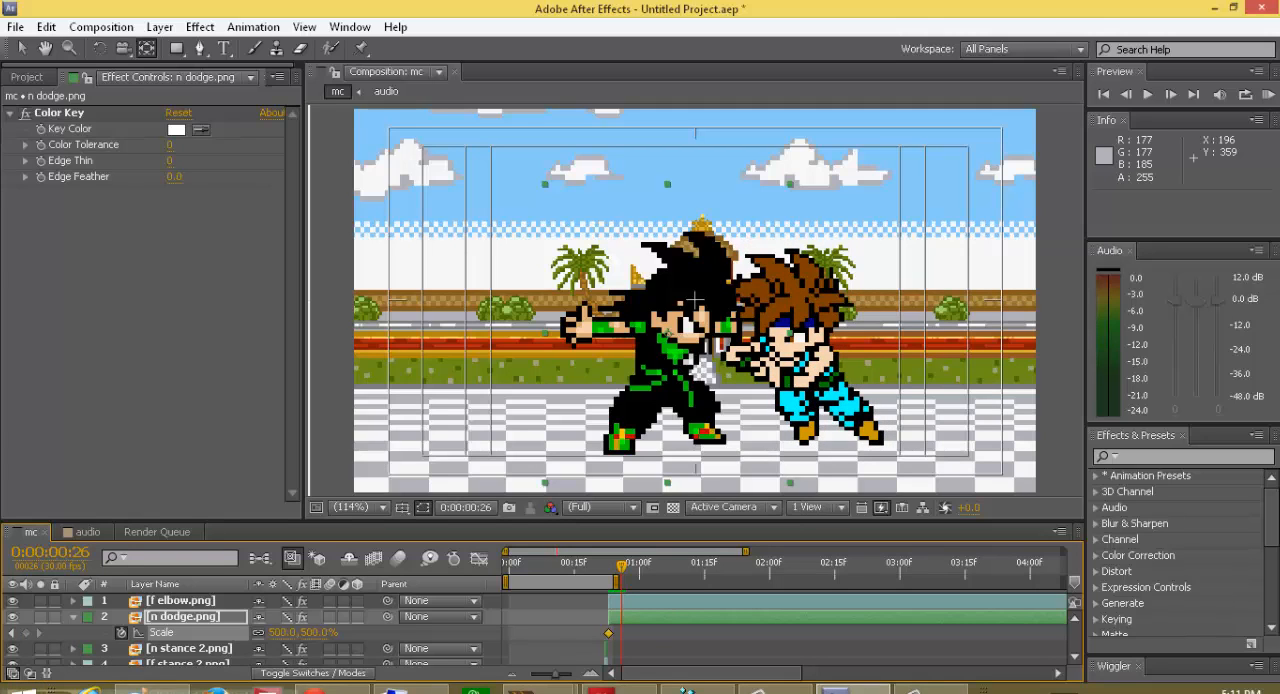
left_click(28, 632)
left_click_drag(282, 632, 226, 672)
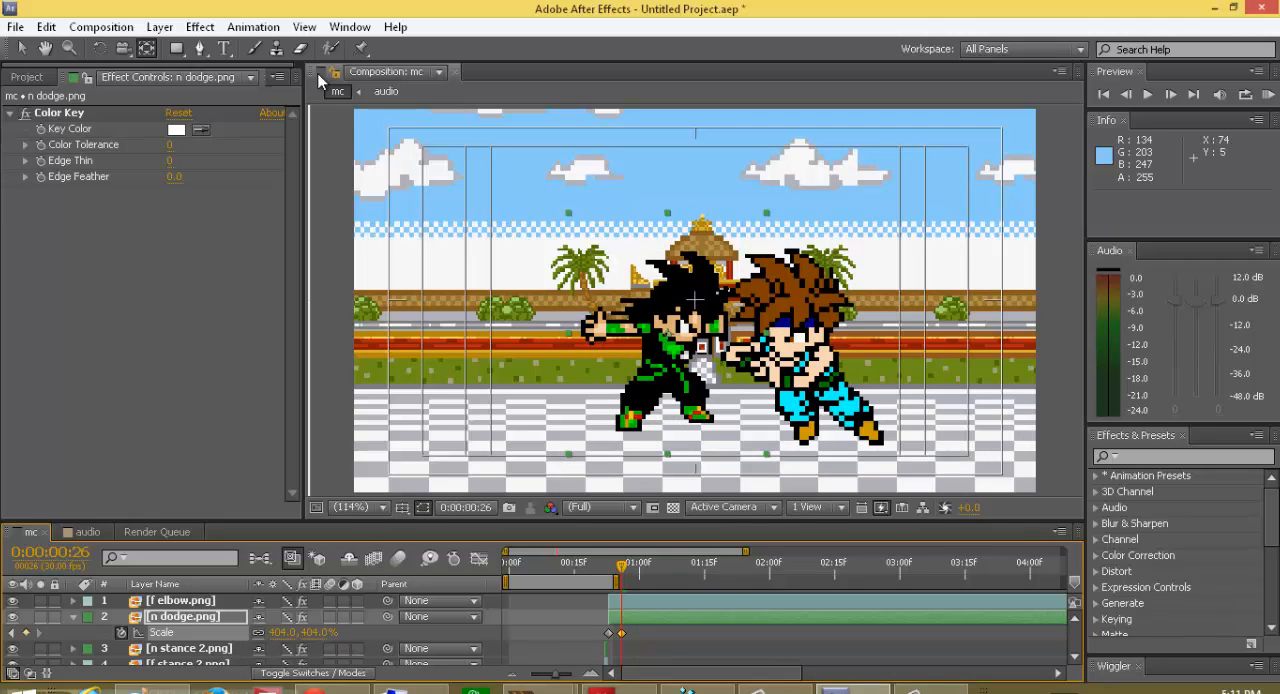
Step: Reposition the shrunken sprites at frame 26, with n dodge.png at about 297.5, 235.9 and f elbow.png at about 327.4, 225.3
left_click(22, 48)
left_click_drag(656, 360, 662, 398)
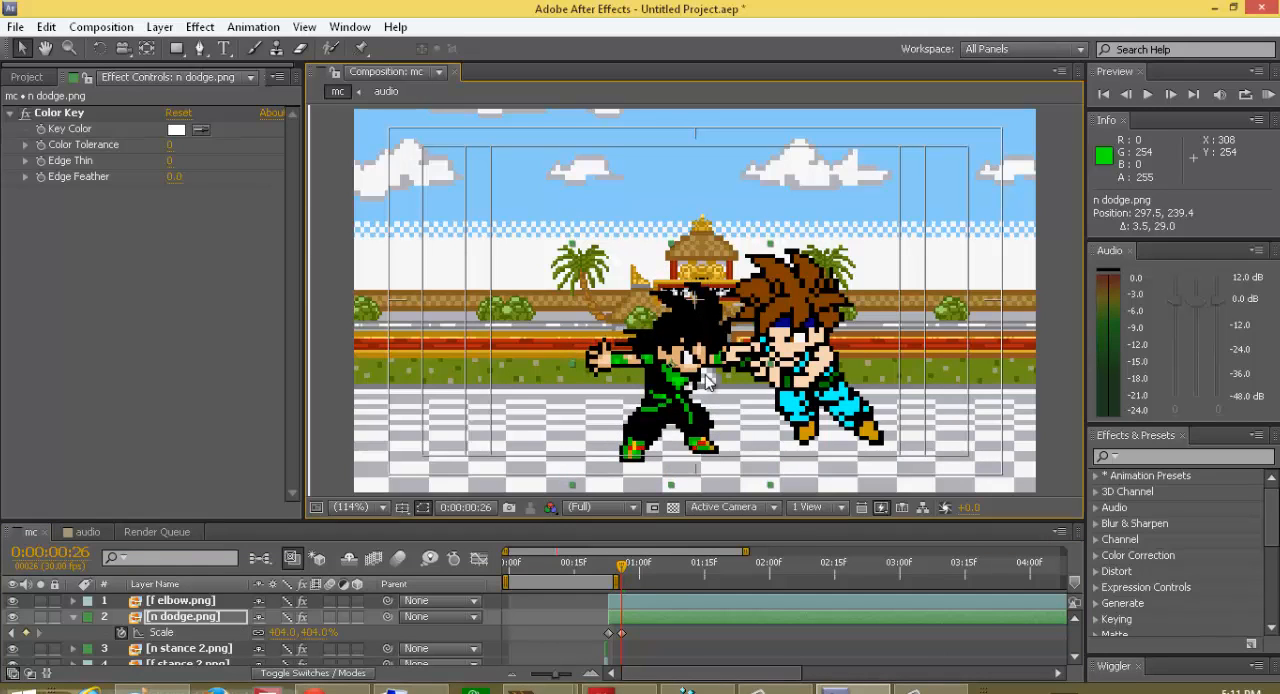
left_click_drag(803, 394, 790, 385)
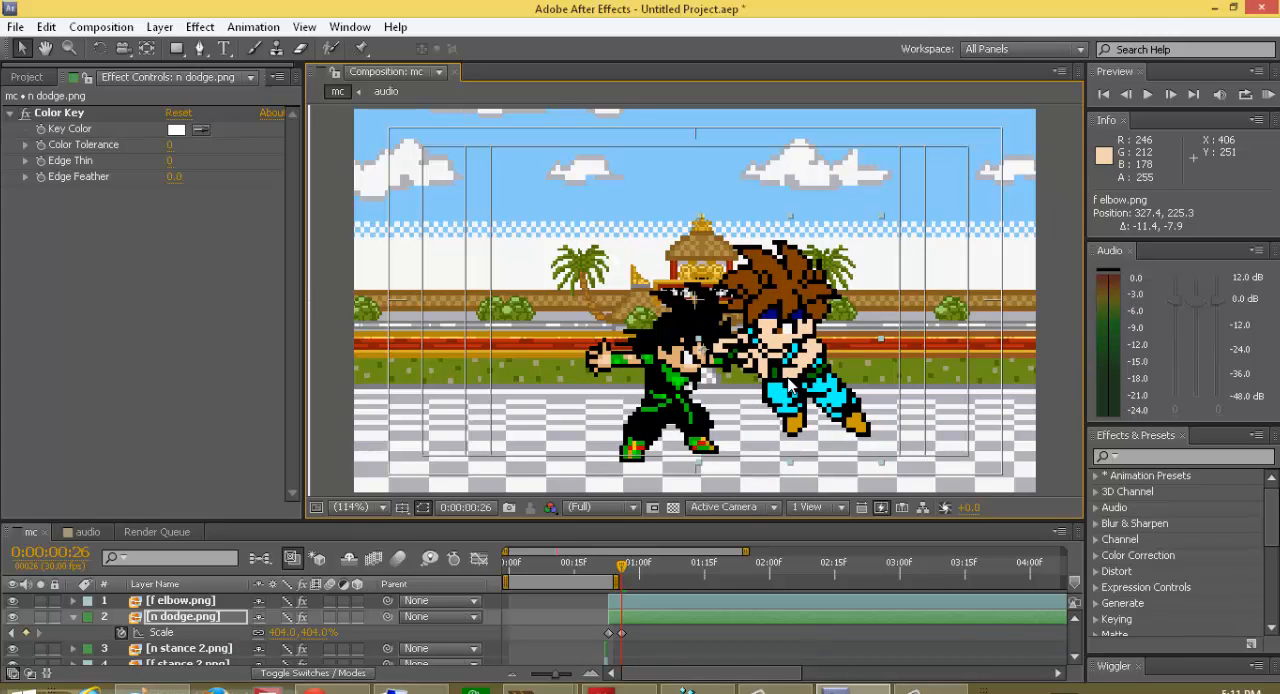
left_click_drag(687, 429, 686, 425)
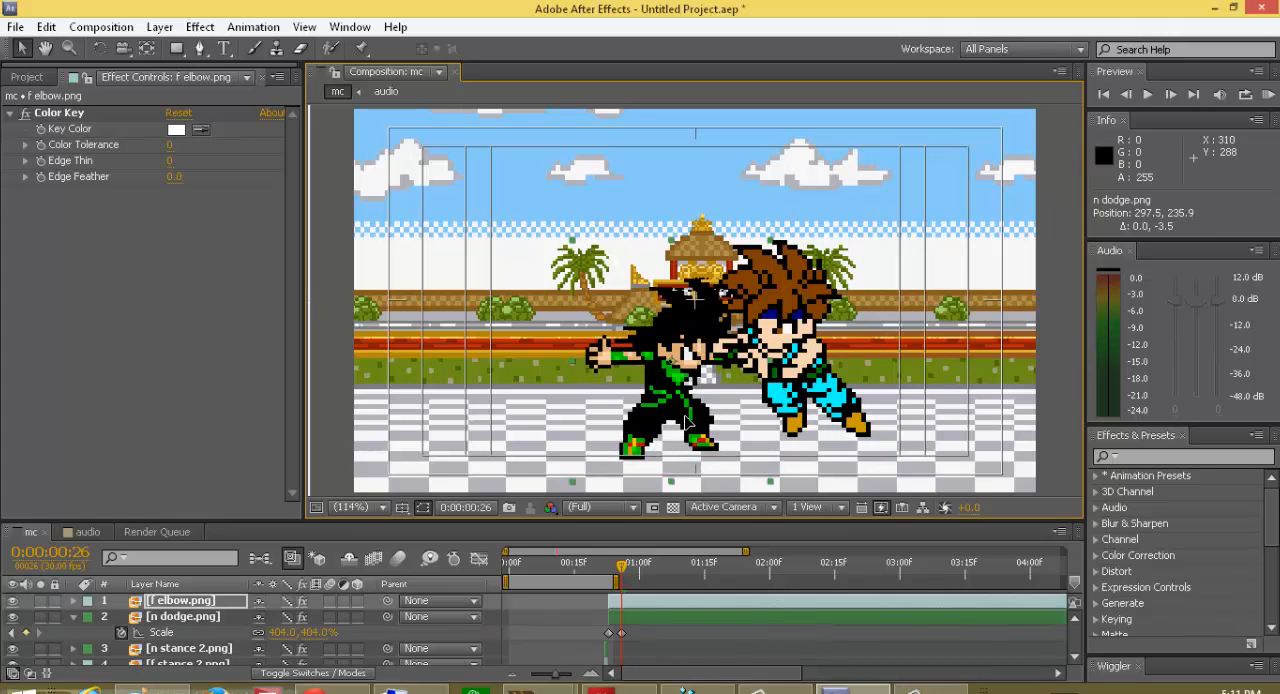
Step: Split the f elbow.png and n dodge.png layers at frame 27 and delete the portions after it
left_click(683, 612)
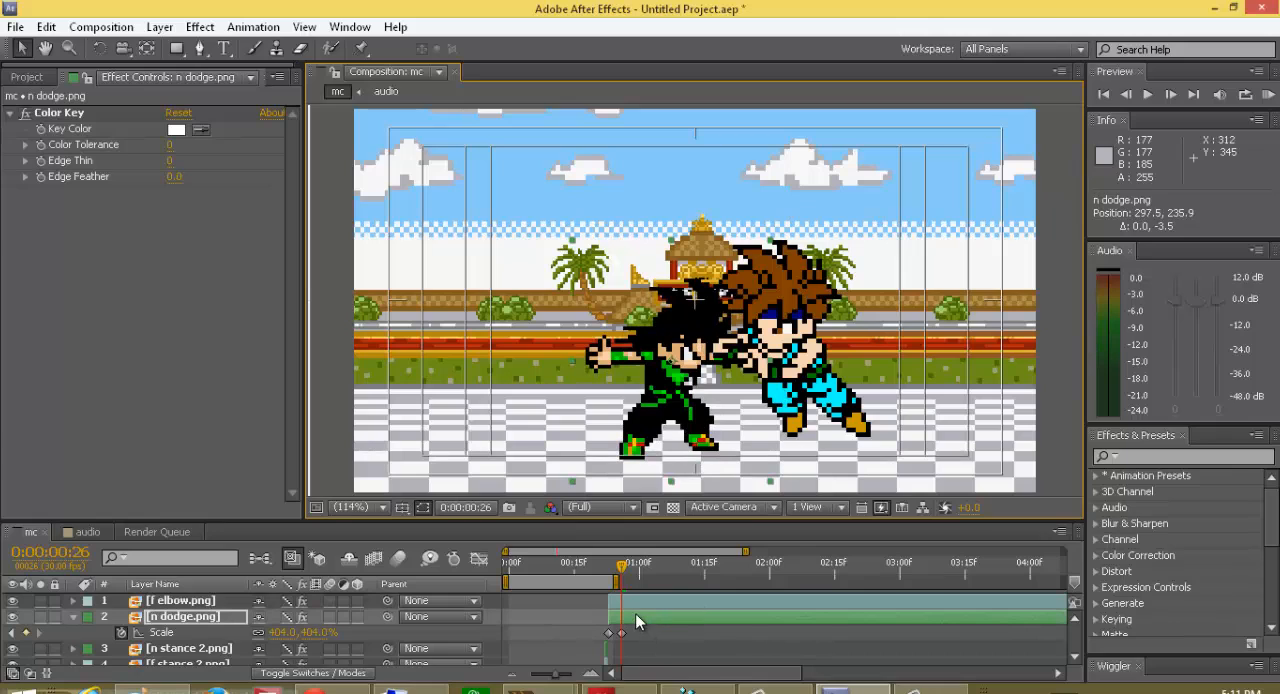
key("Page_Down")
left_click(638, 601, "ctrl")
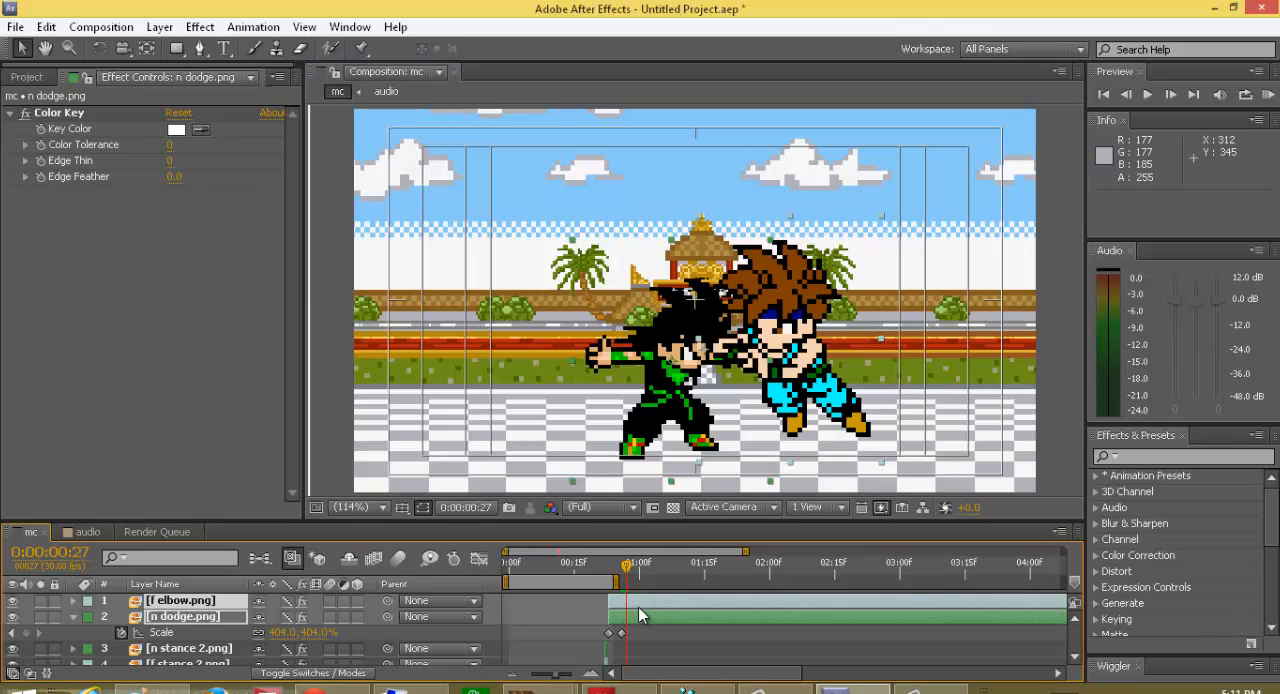
key("ctrl+shift+d")
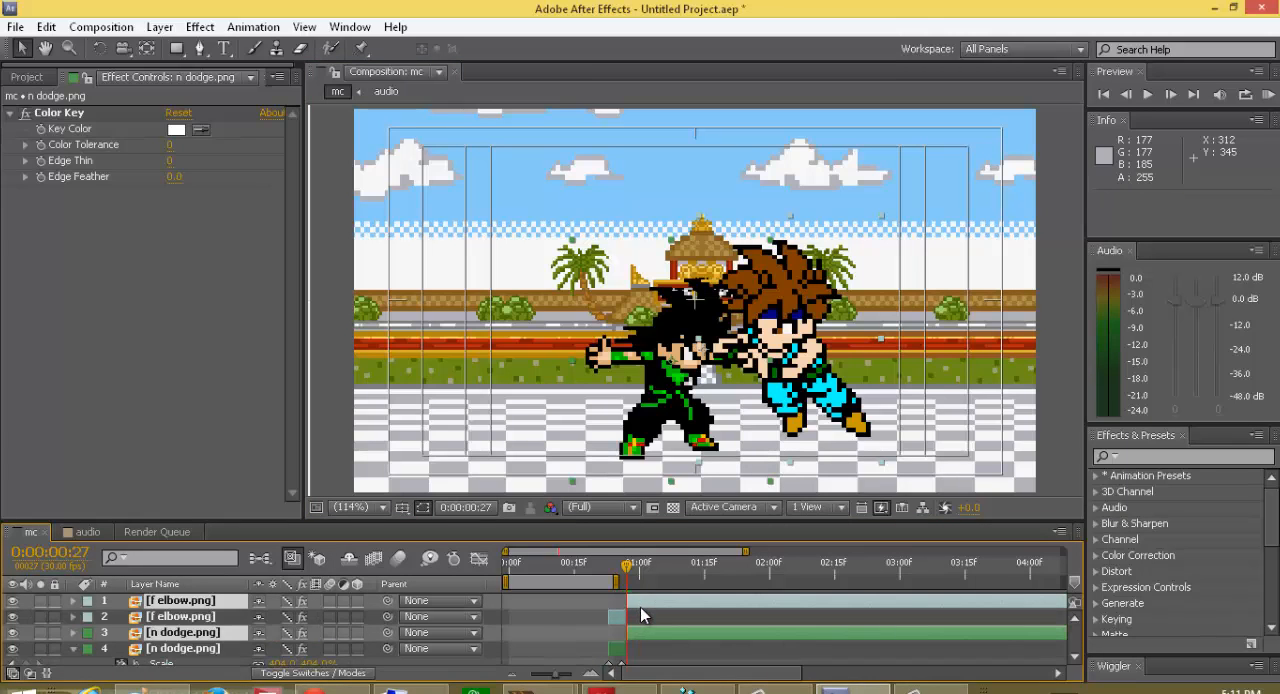
key("Delete")
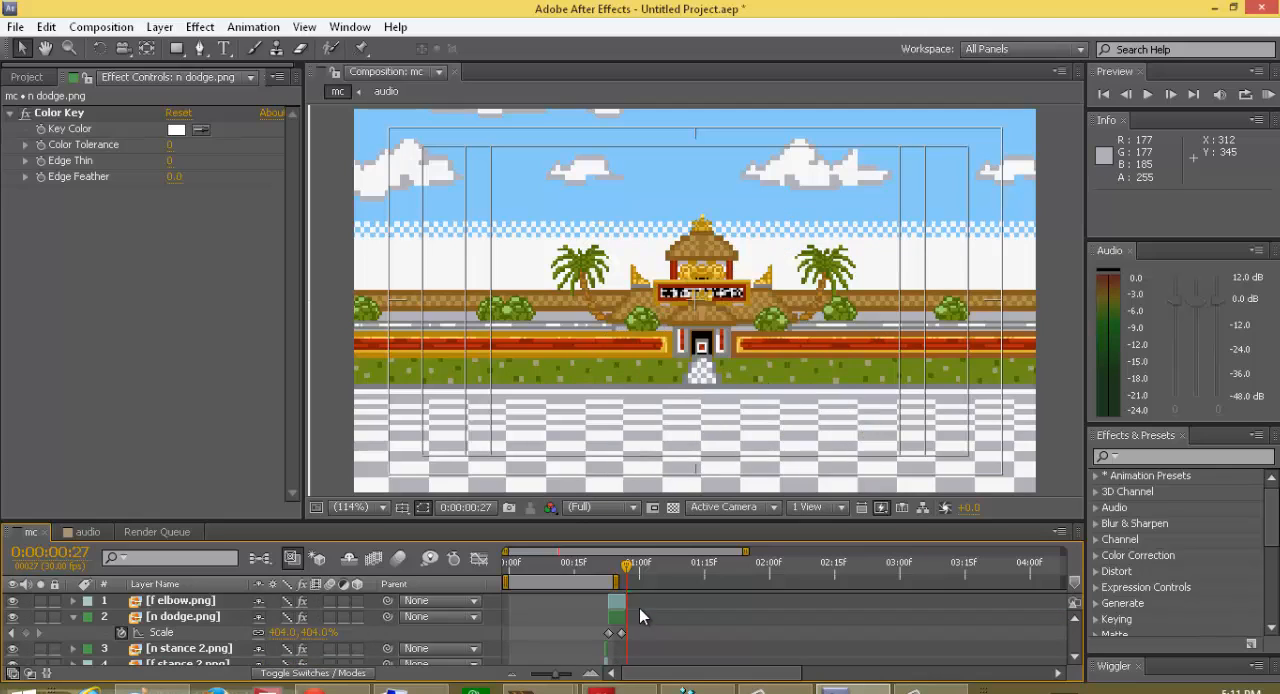
left_click(73, 617)
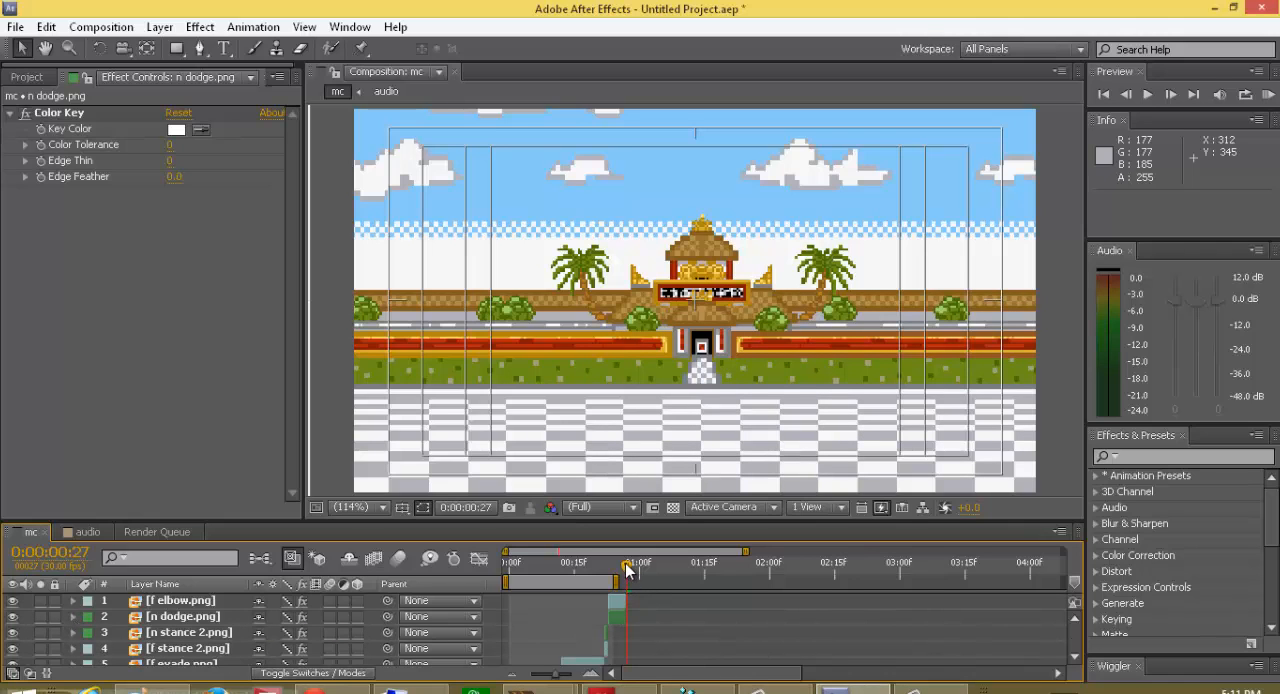
left_click_drag(629, 570, 627, 612)
scroll(1074, 648, "down", 2)
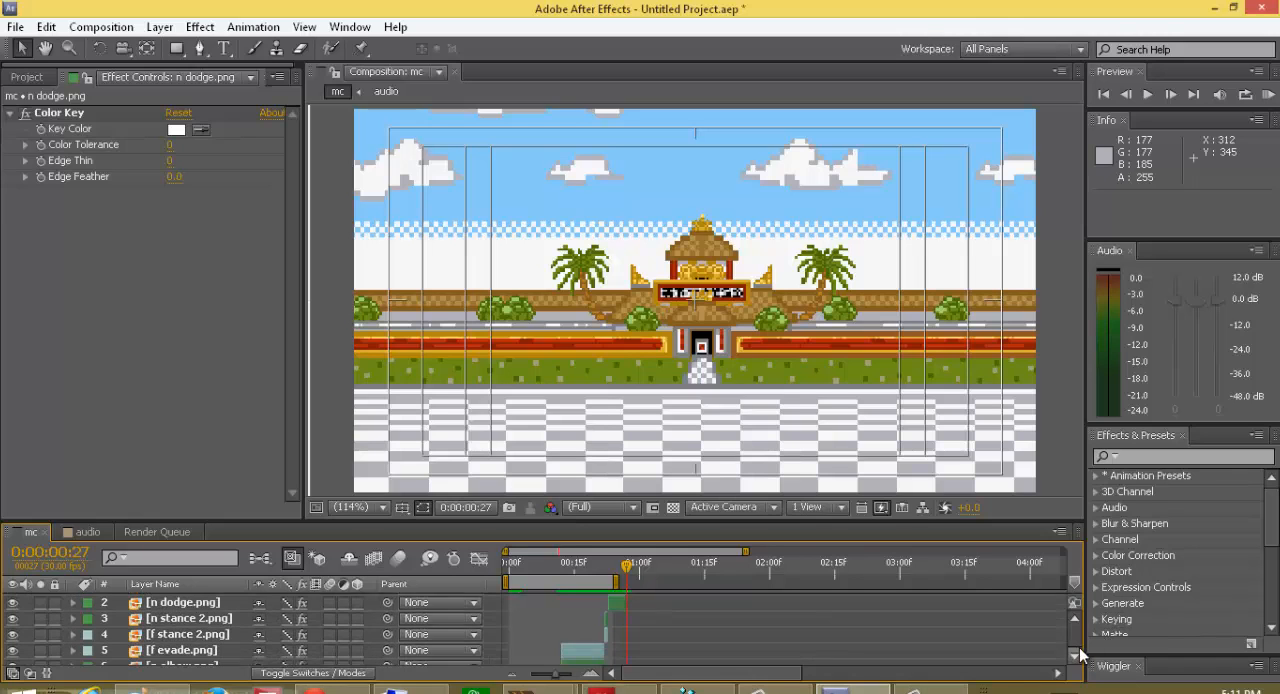
scroll(1073, 658, "down", 5)
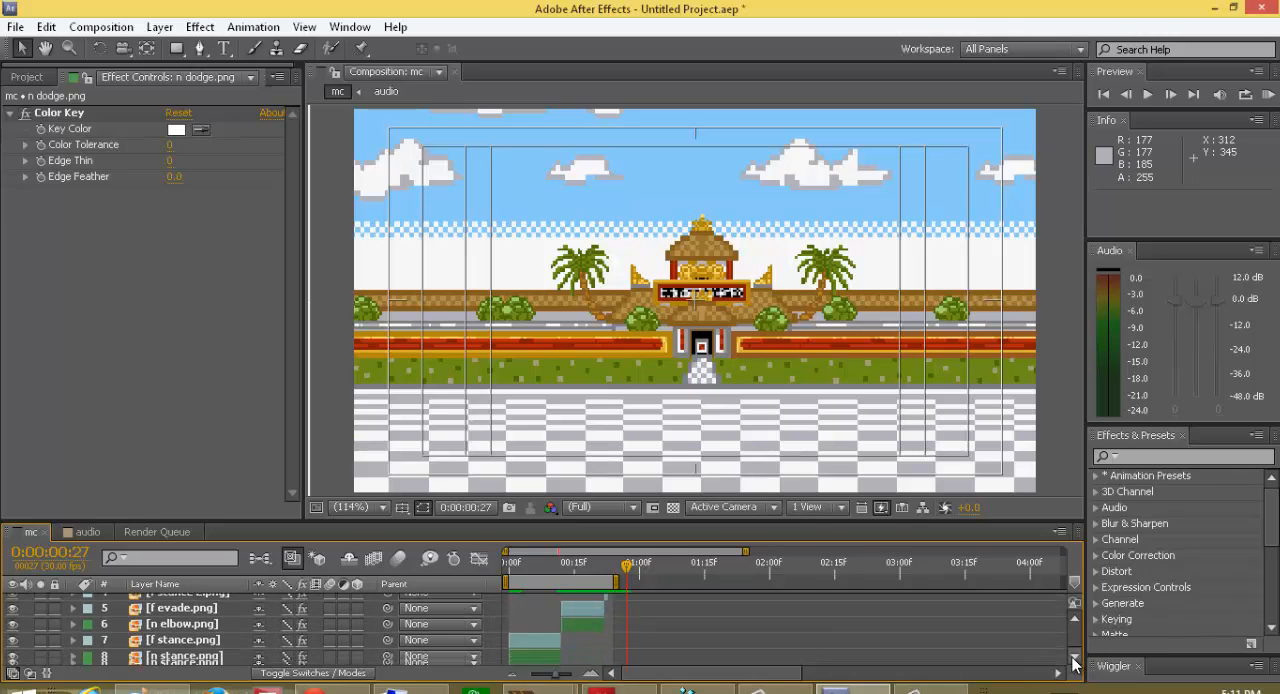
scroll(1074, 664, "down", 1)
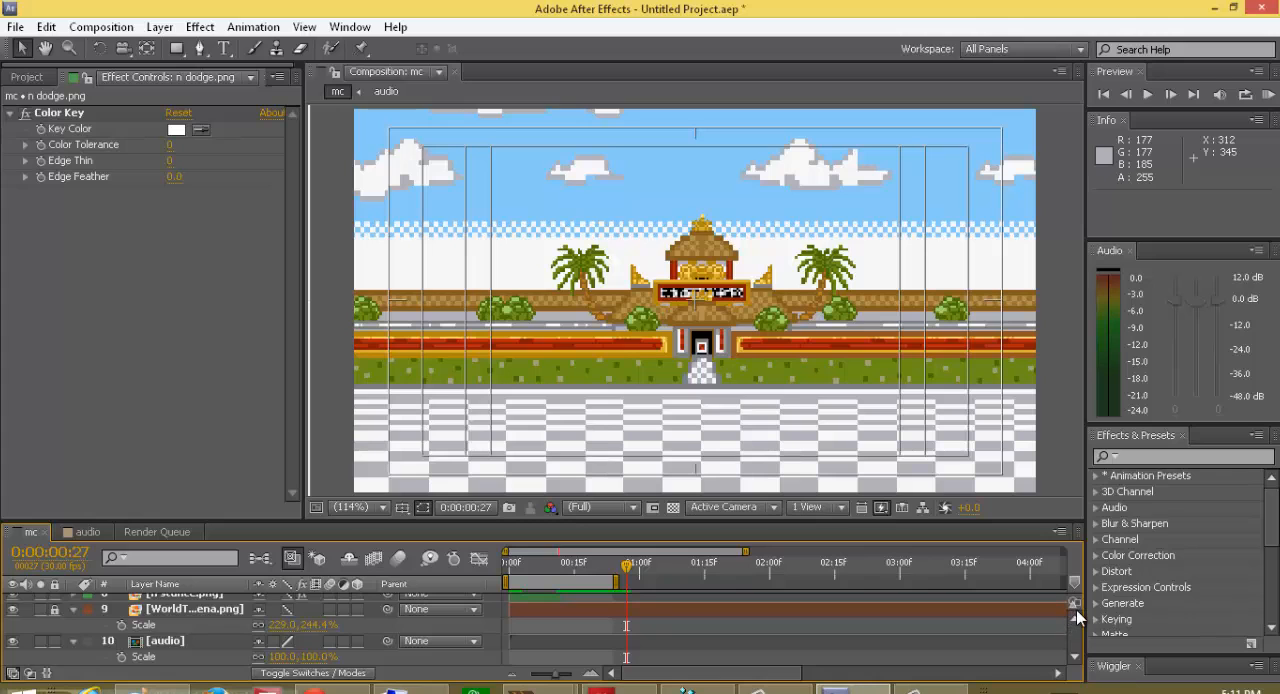
left_click(1077, 617)
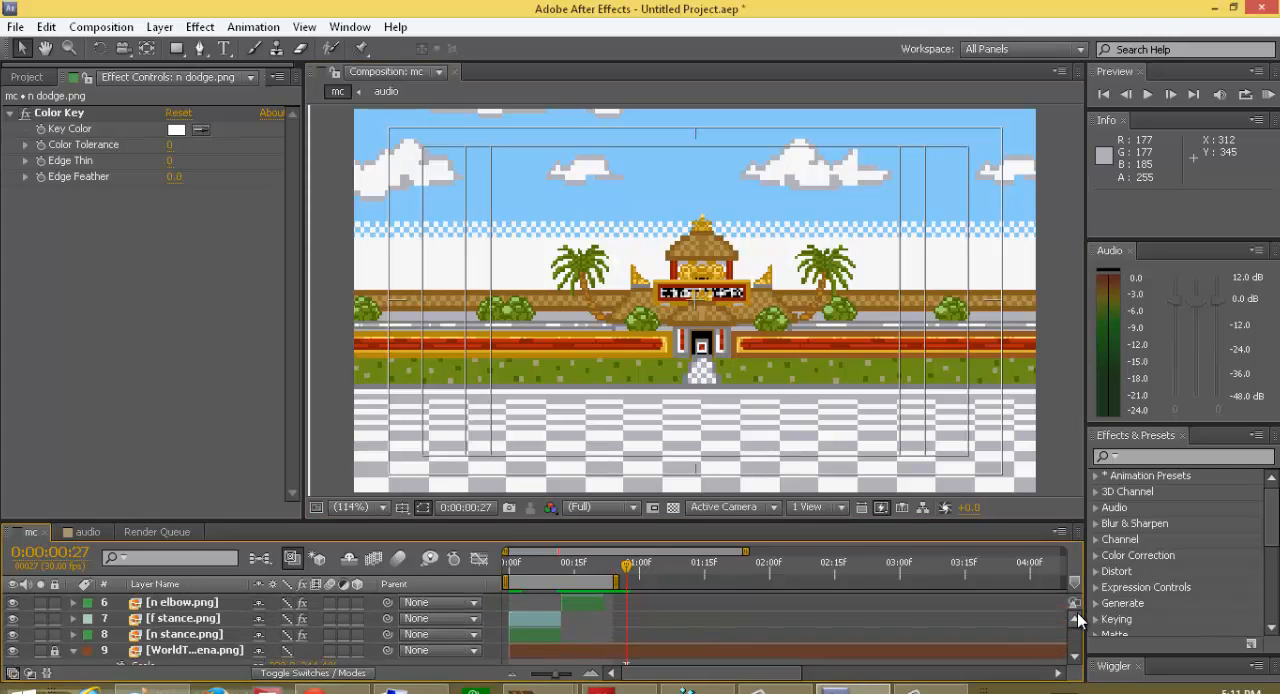
Step: Extend the work area to a duration of 0:00:01:00 and RAM-preview the animation from the first frame
left_click(1077, 614)
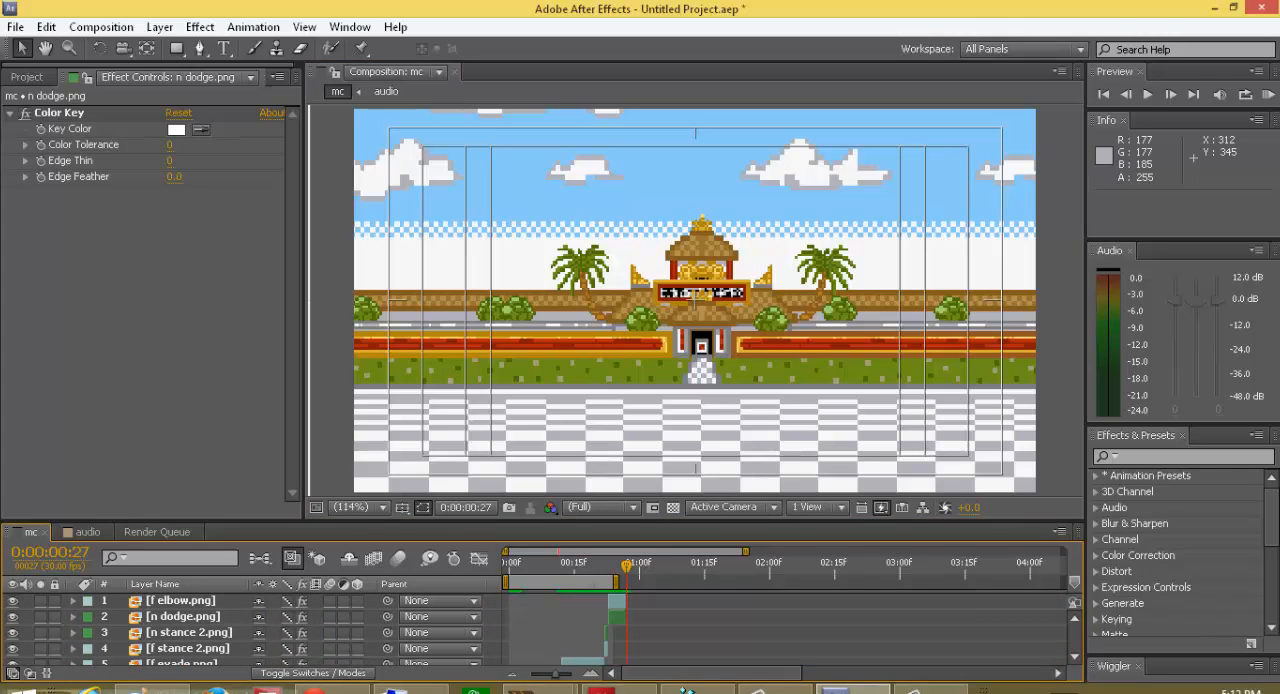
left_click_drag(620, 581, 486, 589)
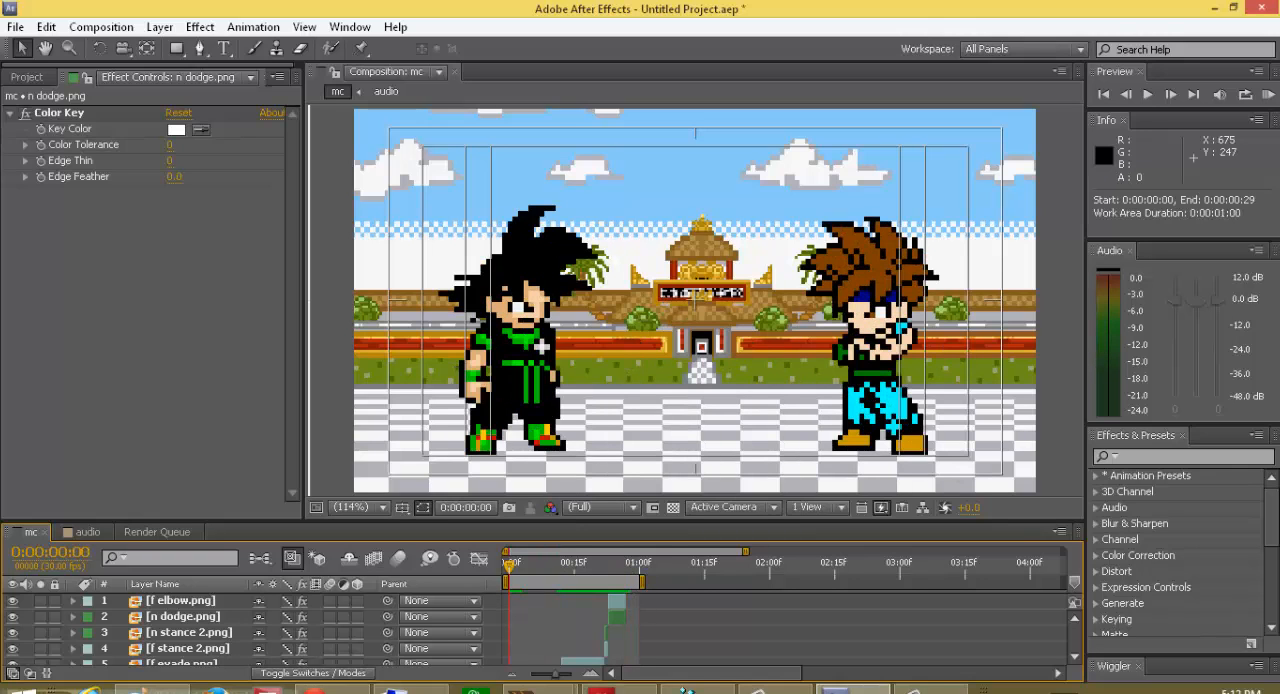
left_click(1271, 96)
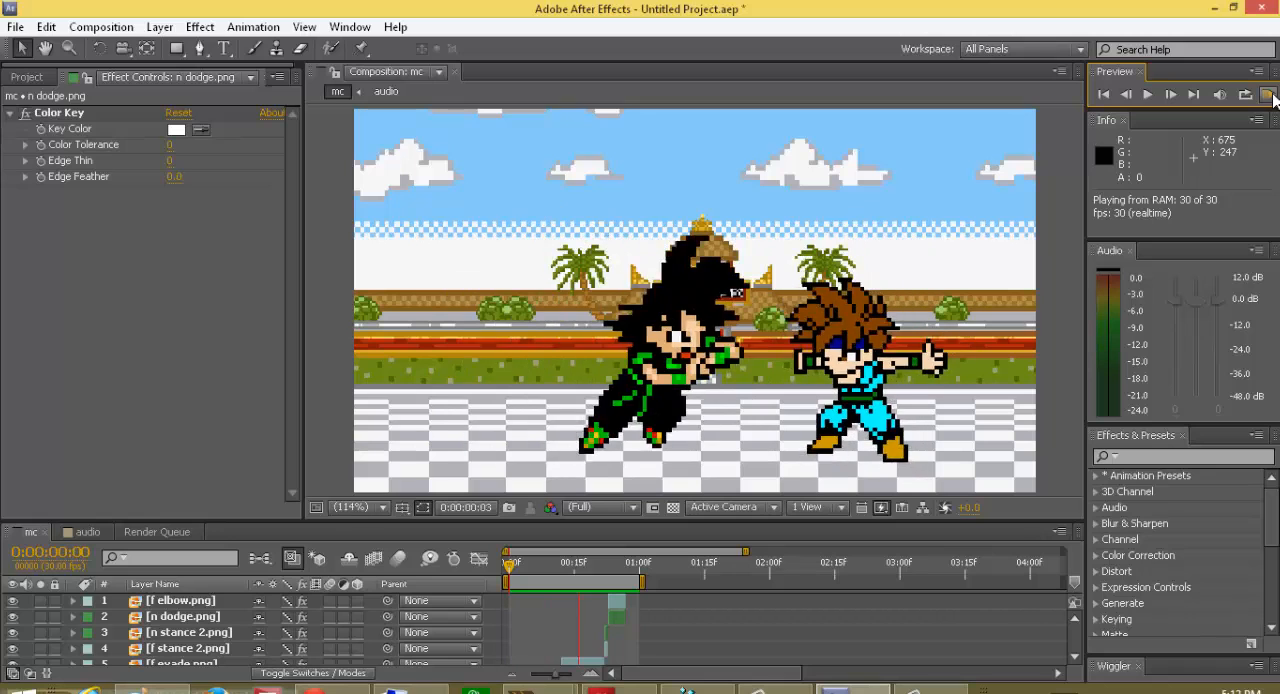
left_click(1270, 95)
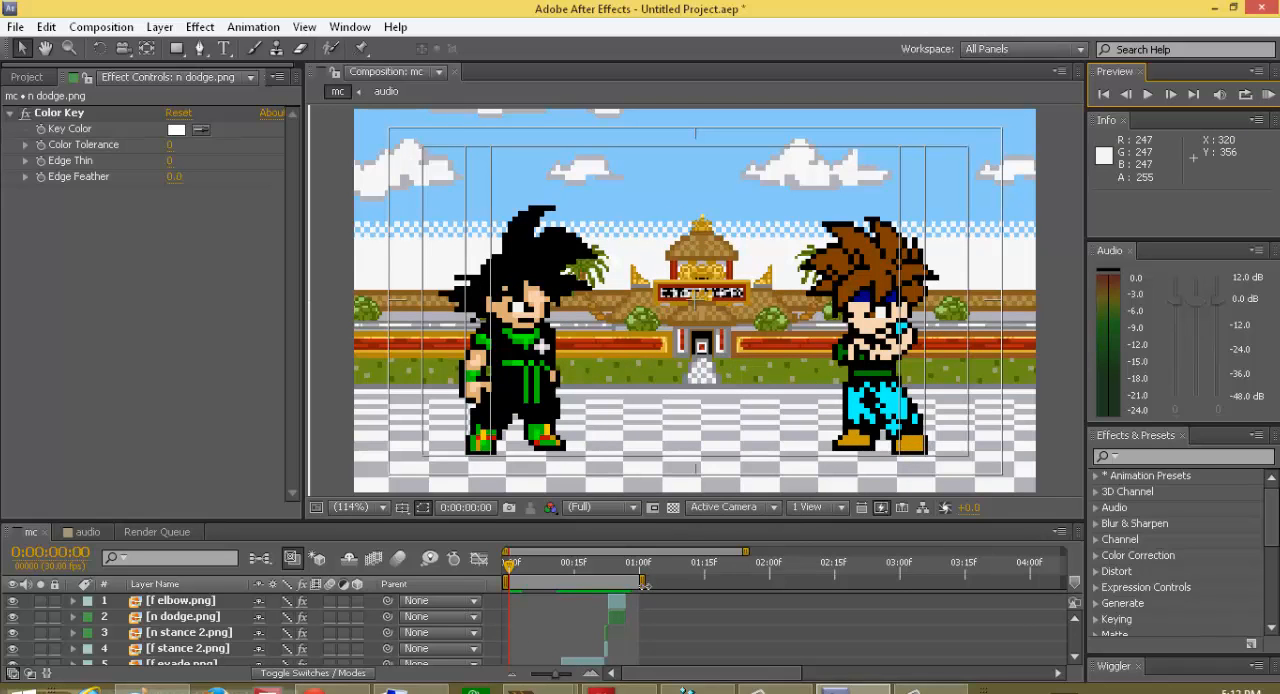
Step: Extend the work area end to 0:00:01:01 and add n stance 2.png from the nick misters folder as the top layer starting at frame 27
left_click_drag(644, 585, 652, 585)
left_click_drag(512, 568, 628, 612)
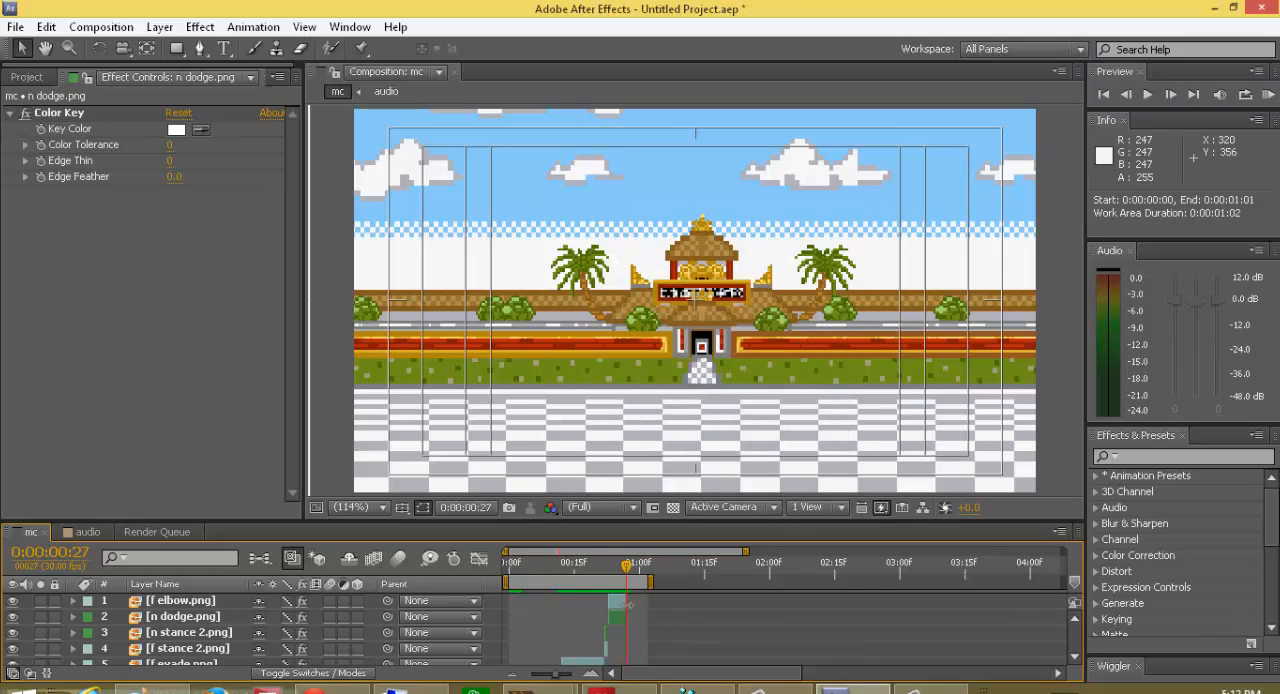
left_click(28, 77)
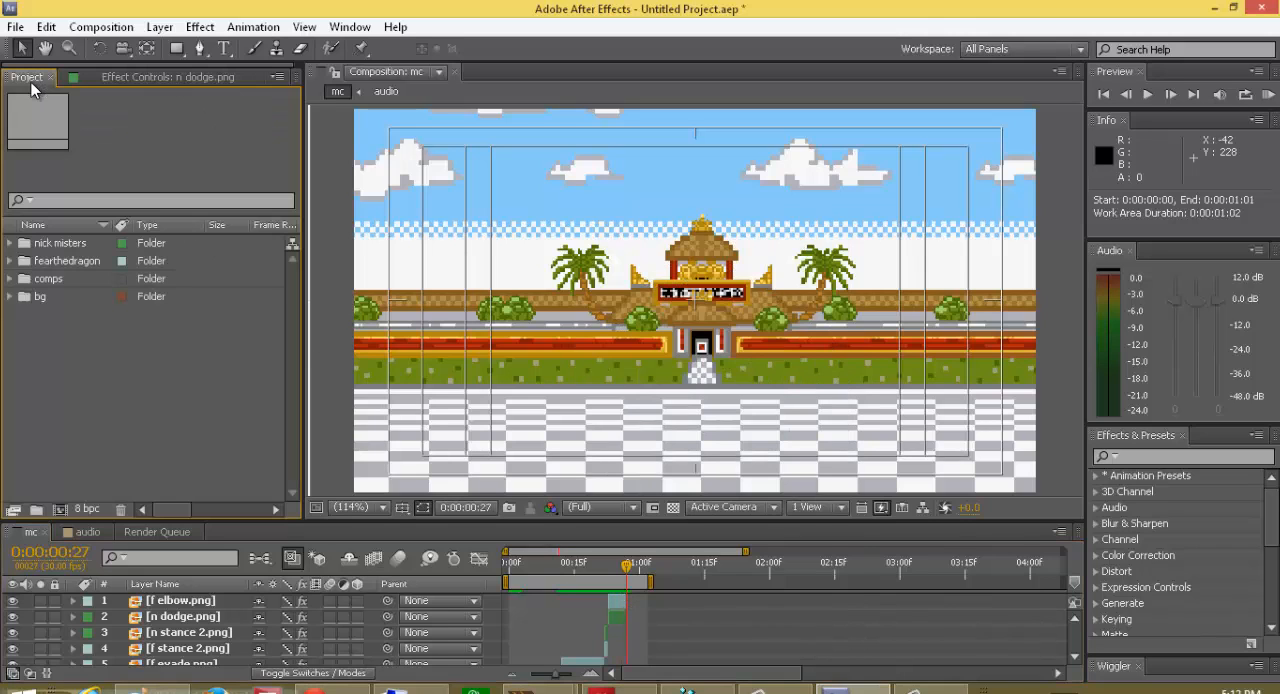
left_click(62, 244)
left_click(55, 261)
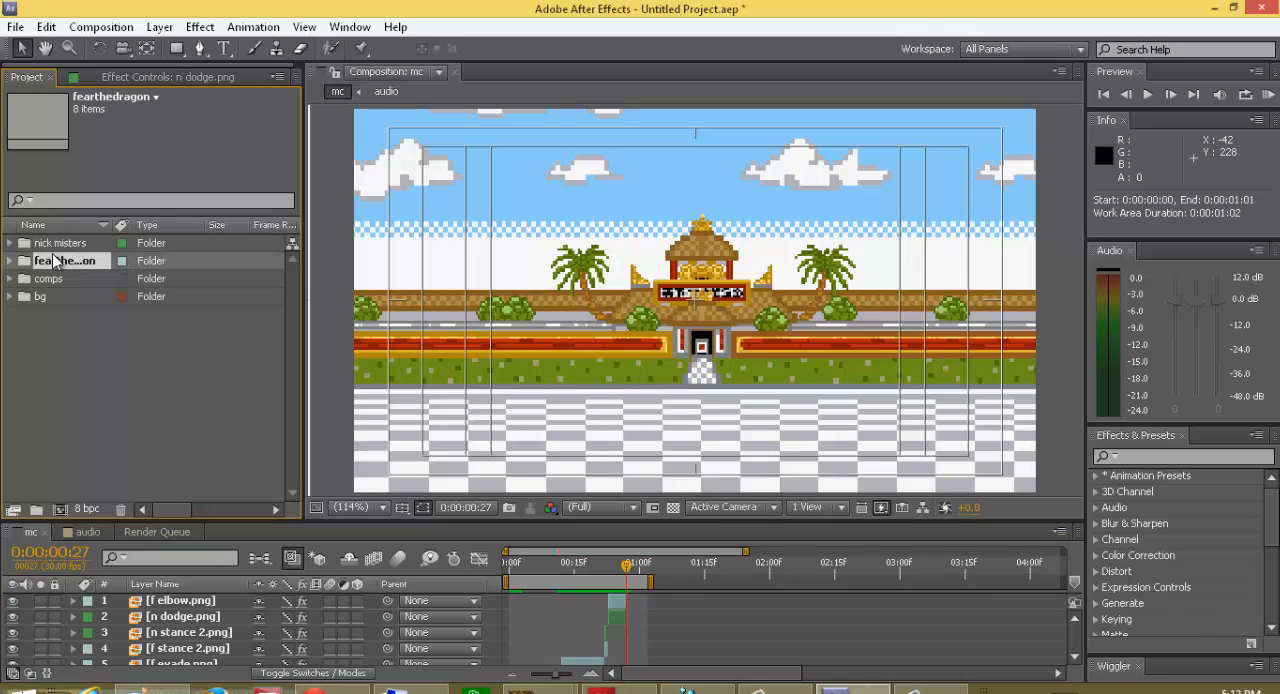
left_click(55, 245)
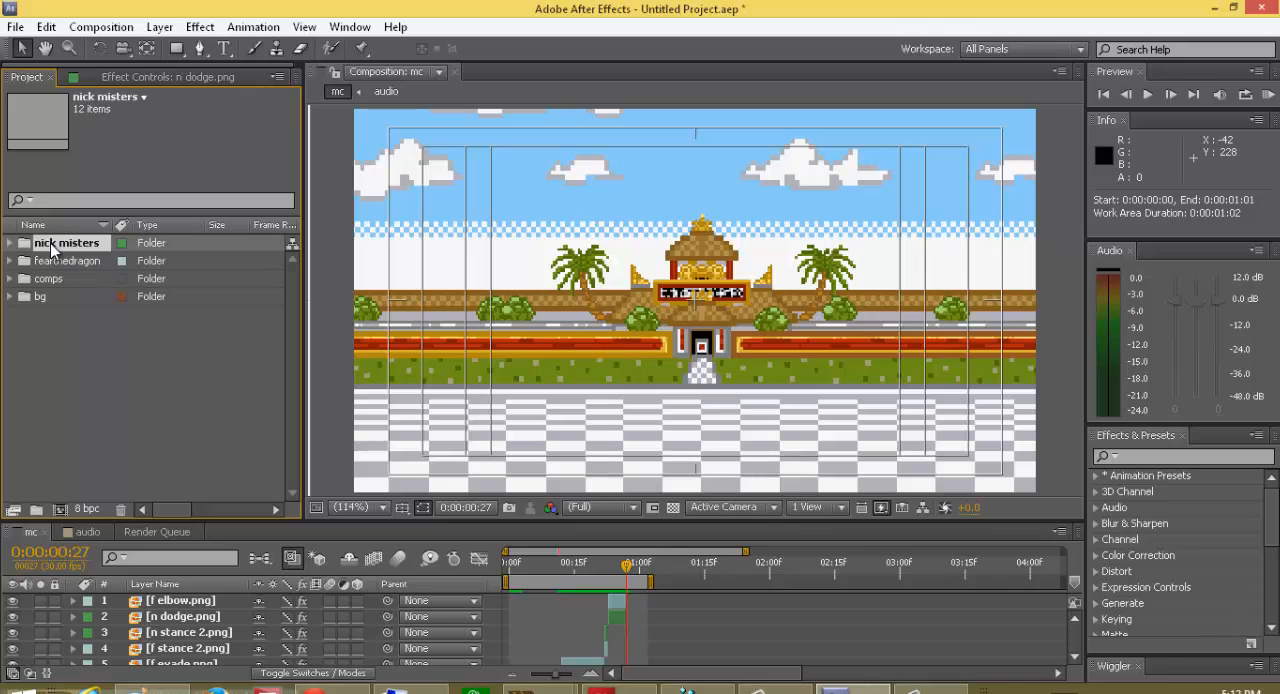
left_click(10, 243)
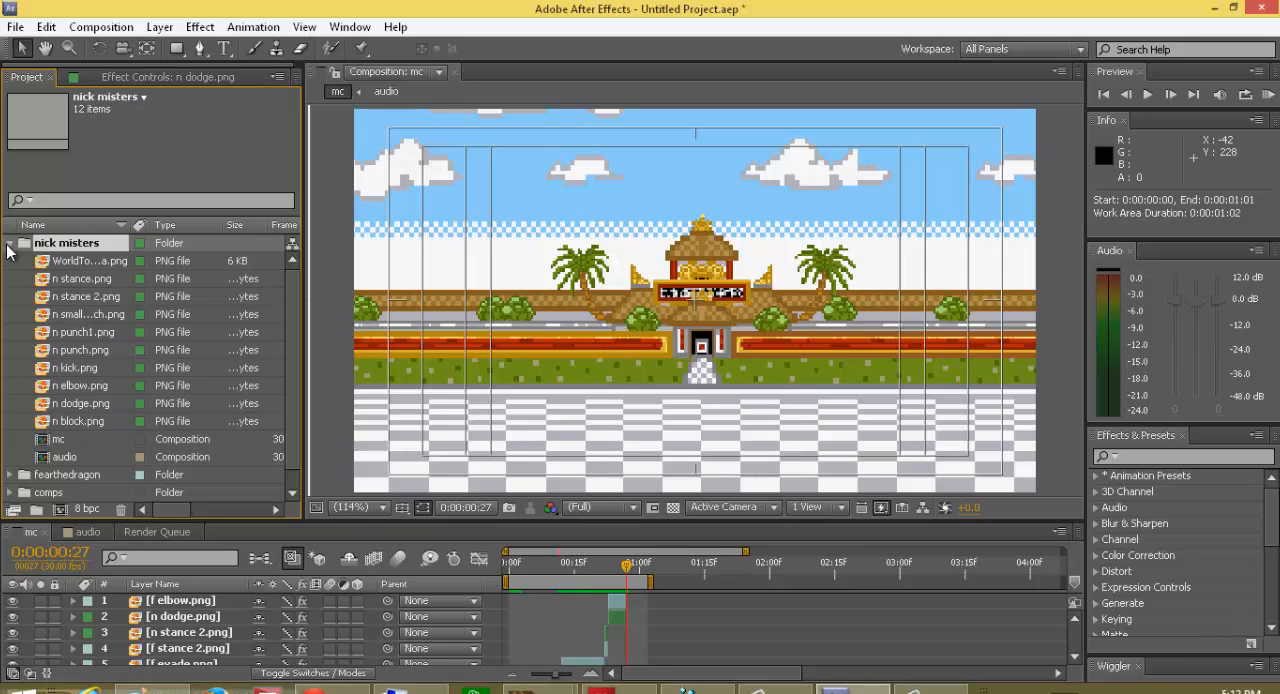
left_click(42, 278)
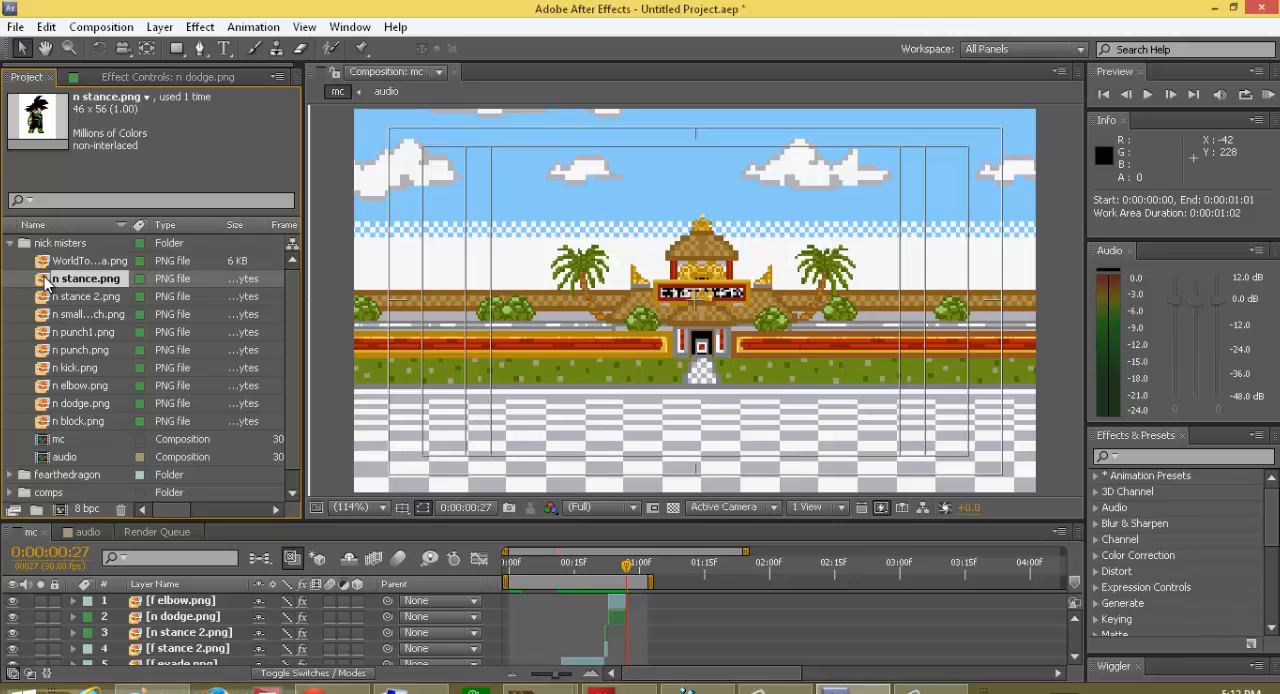
left_click(46, 296)
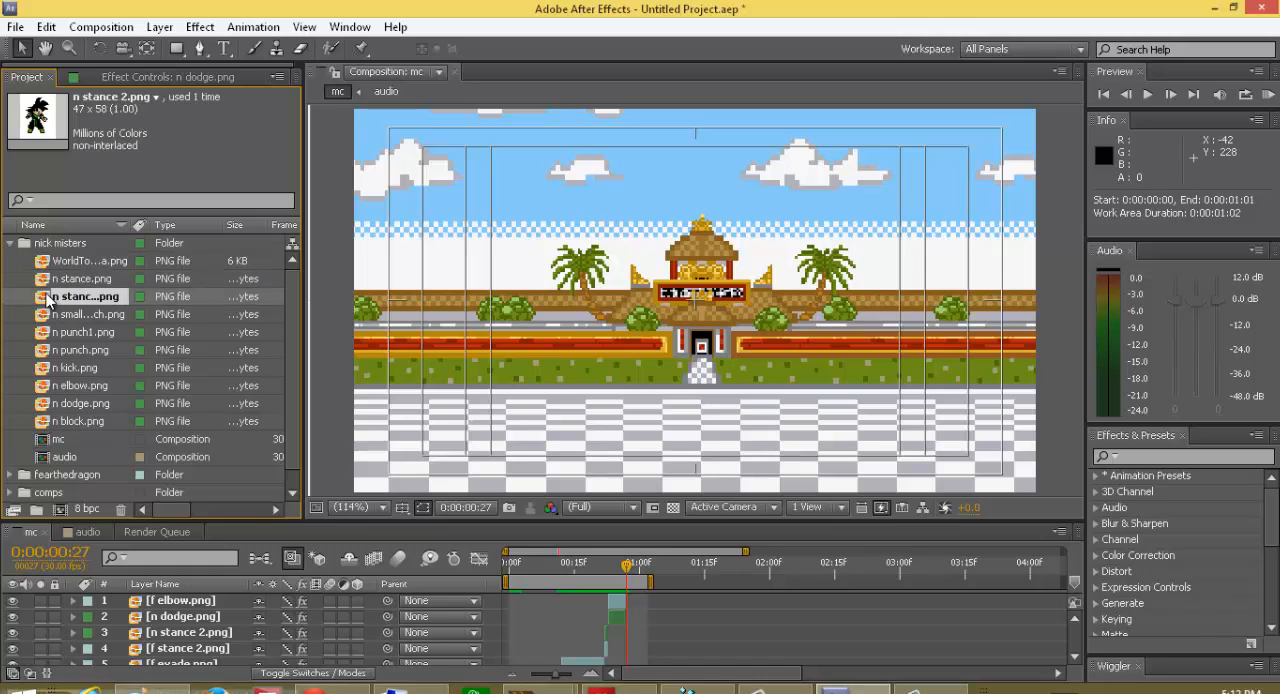
left_click_drag(50, 298, 658, 599)
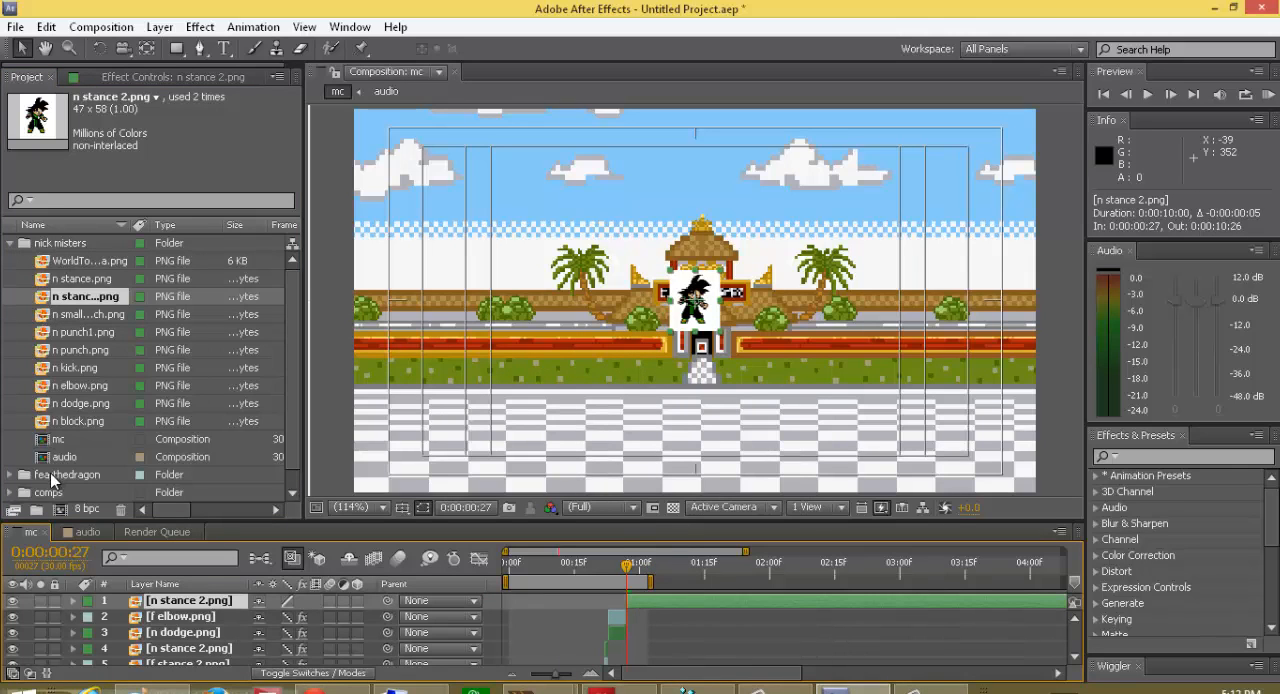
Step: Add f stance 2.png from the fearthedragon folder as the top layer and shift it to start at frame 27
left_click(10, 243)
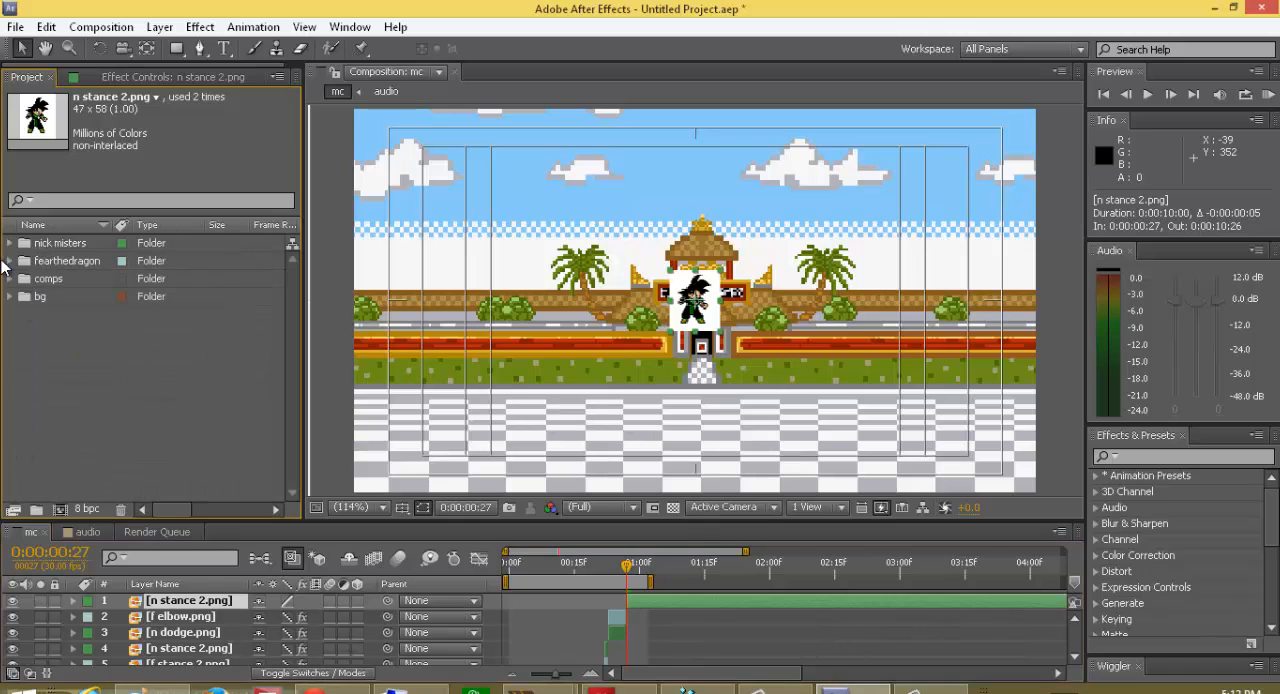
left_click(10, 261)
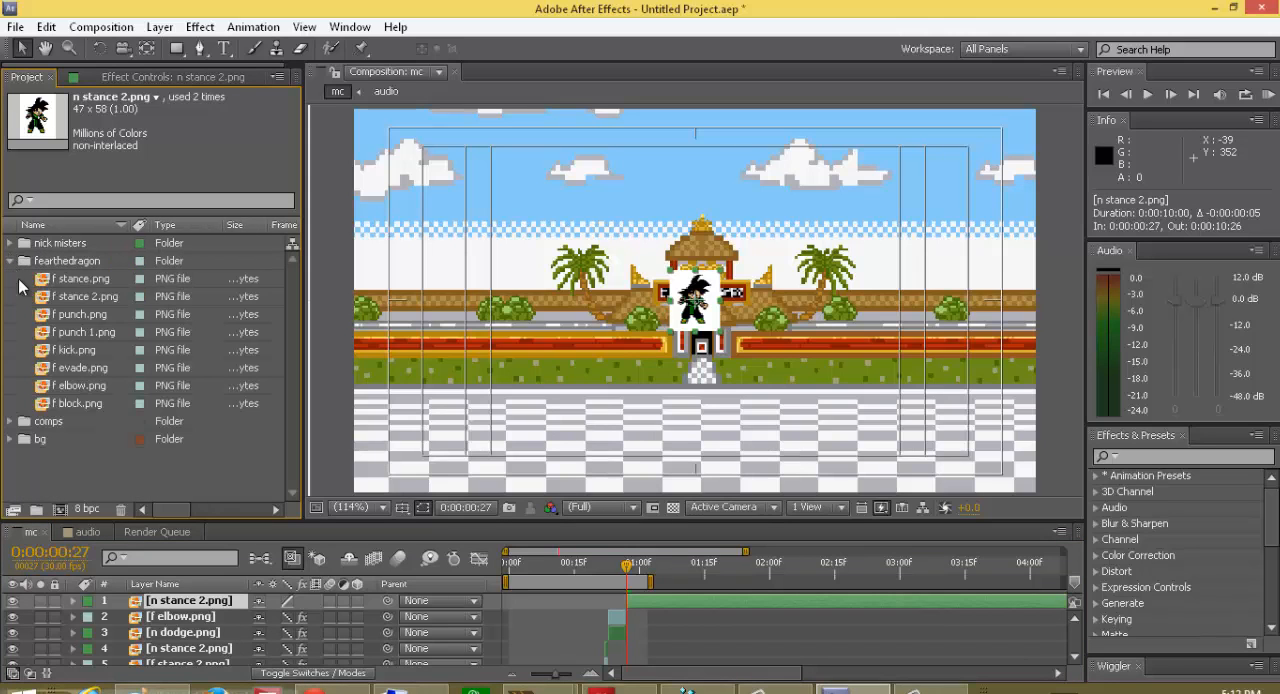
left_click(48, 297)
left_click(48, 283)
left_click(48, 295)
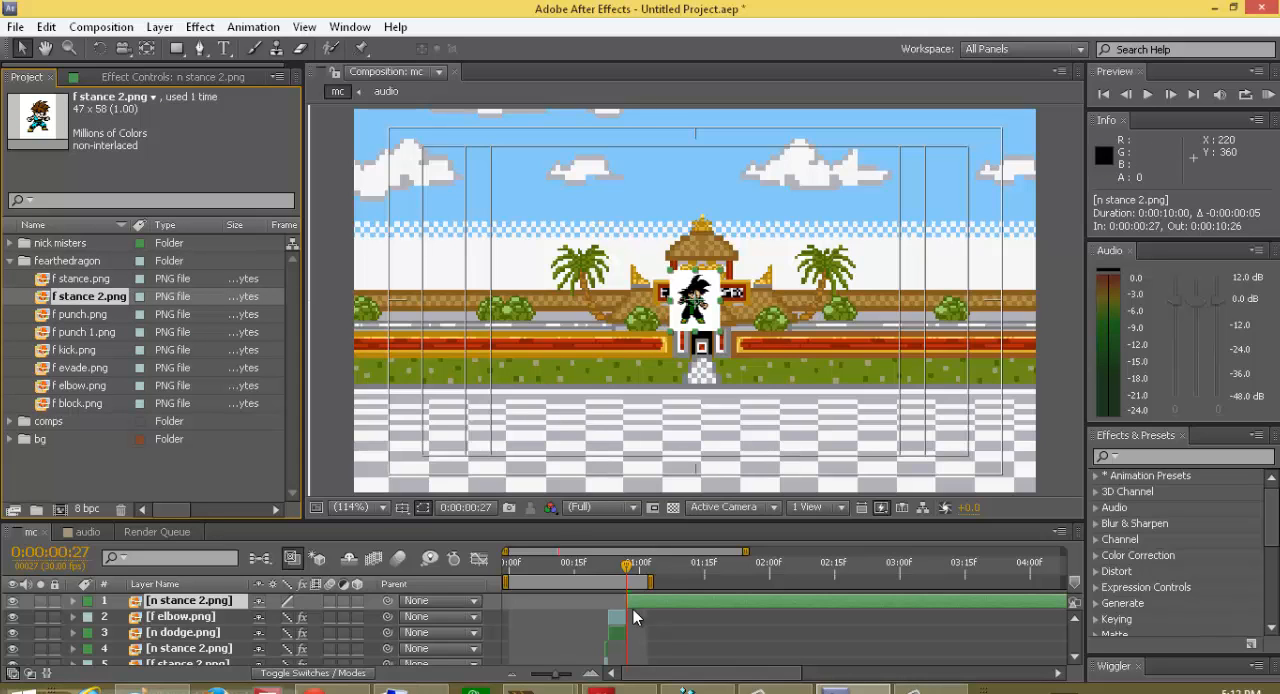
left_click_drag(54, 305, 757, 340)
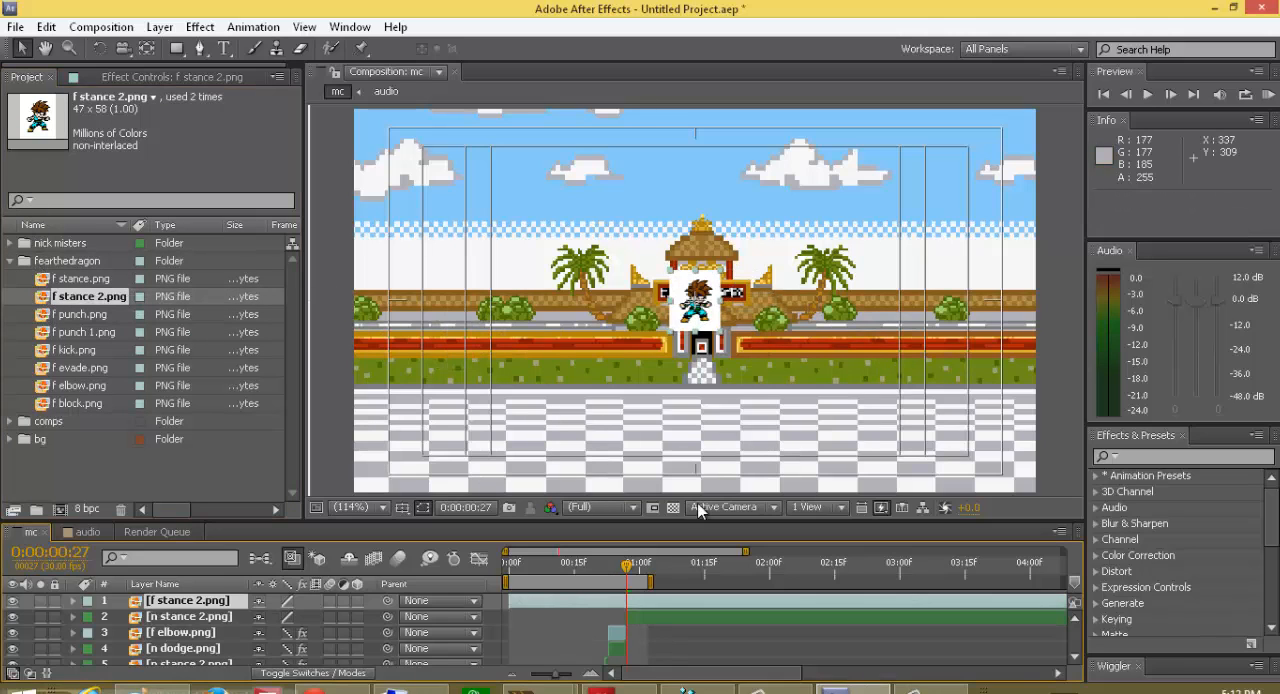
left_click_drag(530, 602, 624, 606)
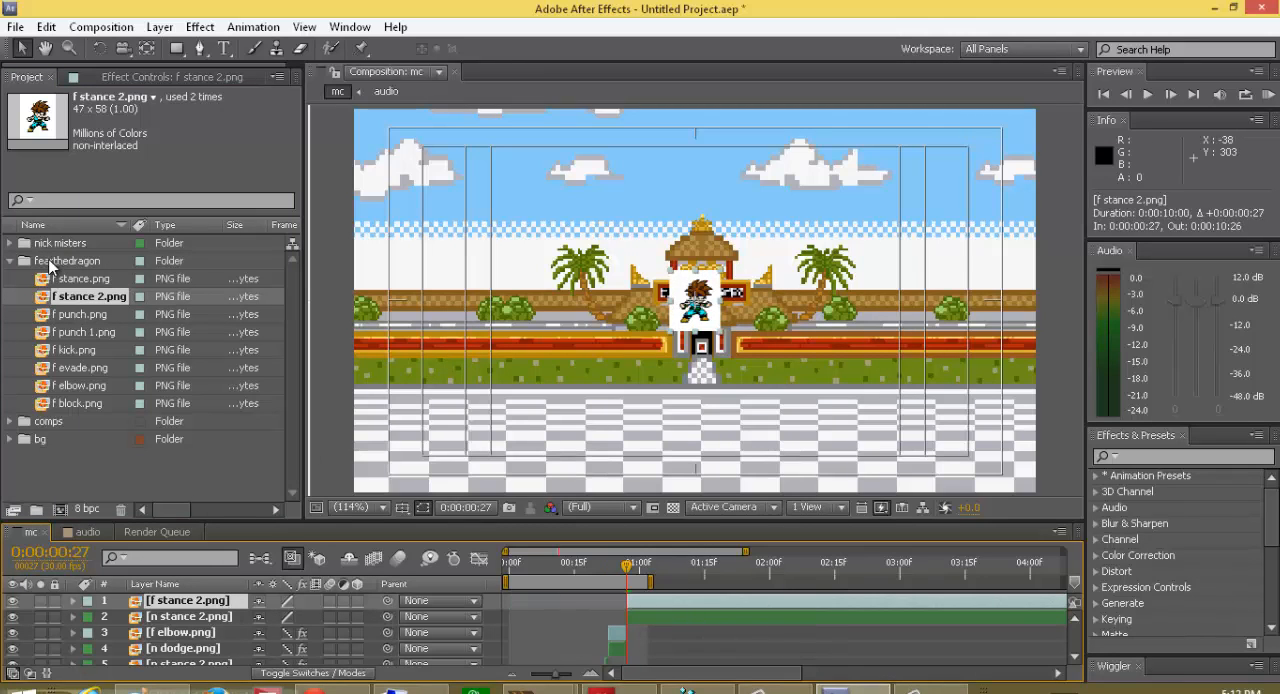
left_click(12, 261)
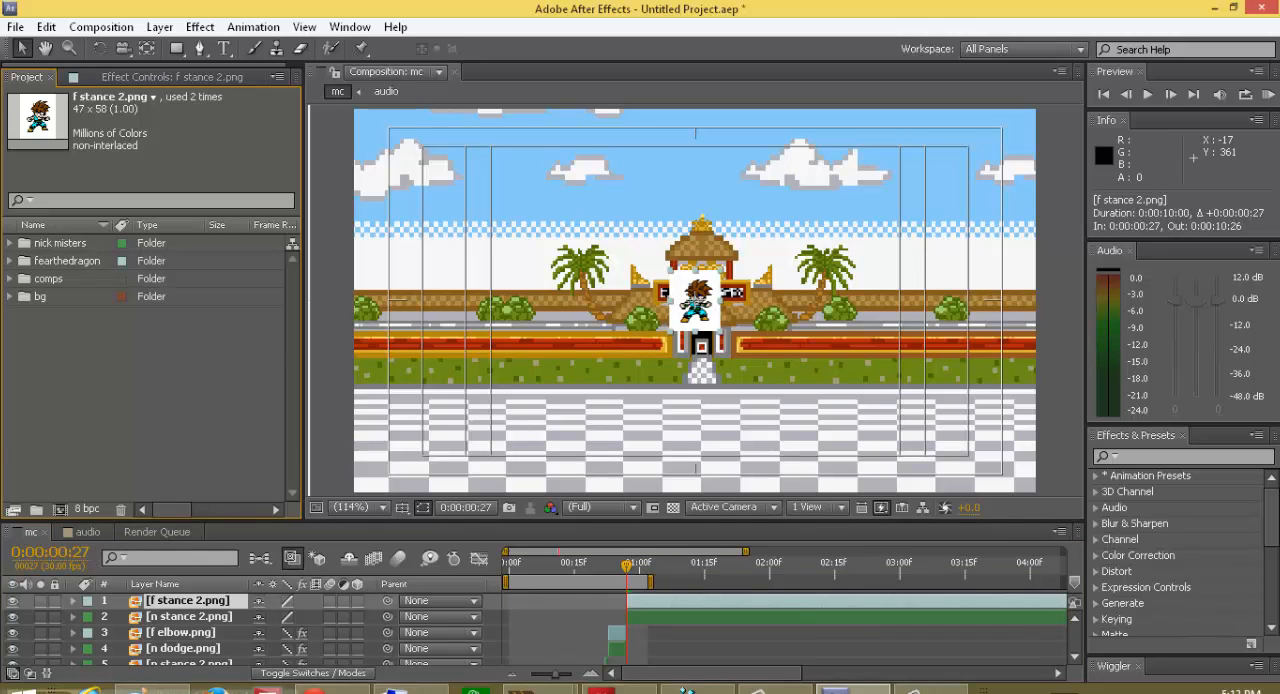
left_click(930, 690)
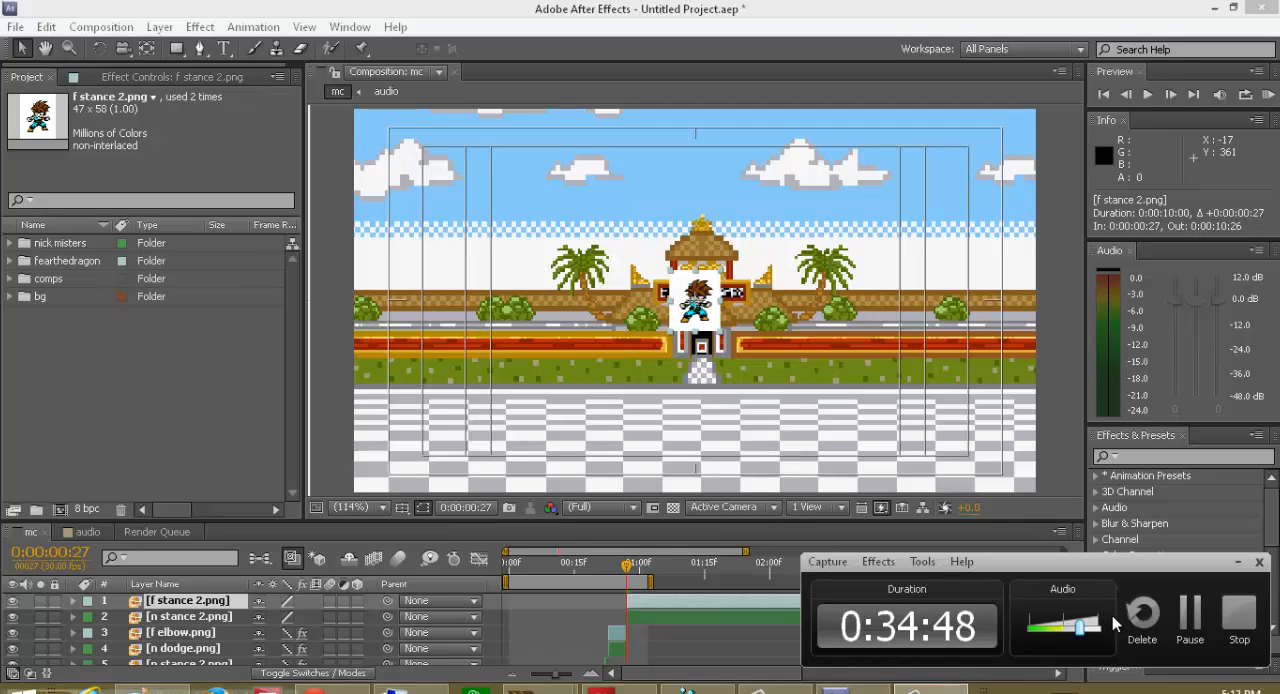
left_click(1189, 616)
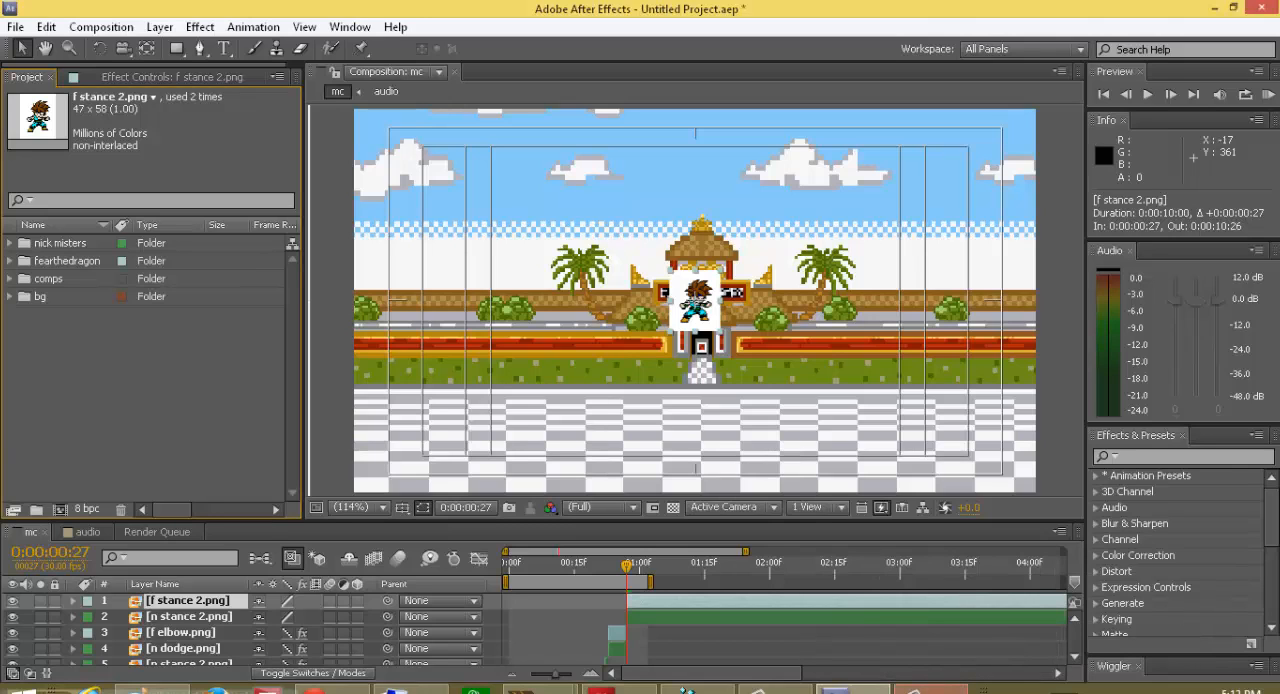
left_click(930, 691)
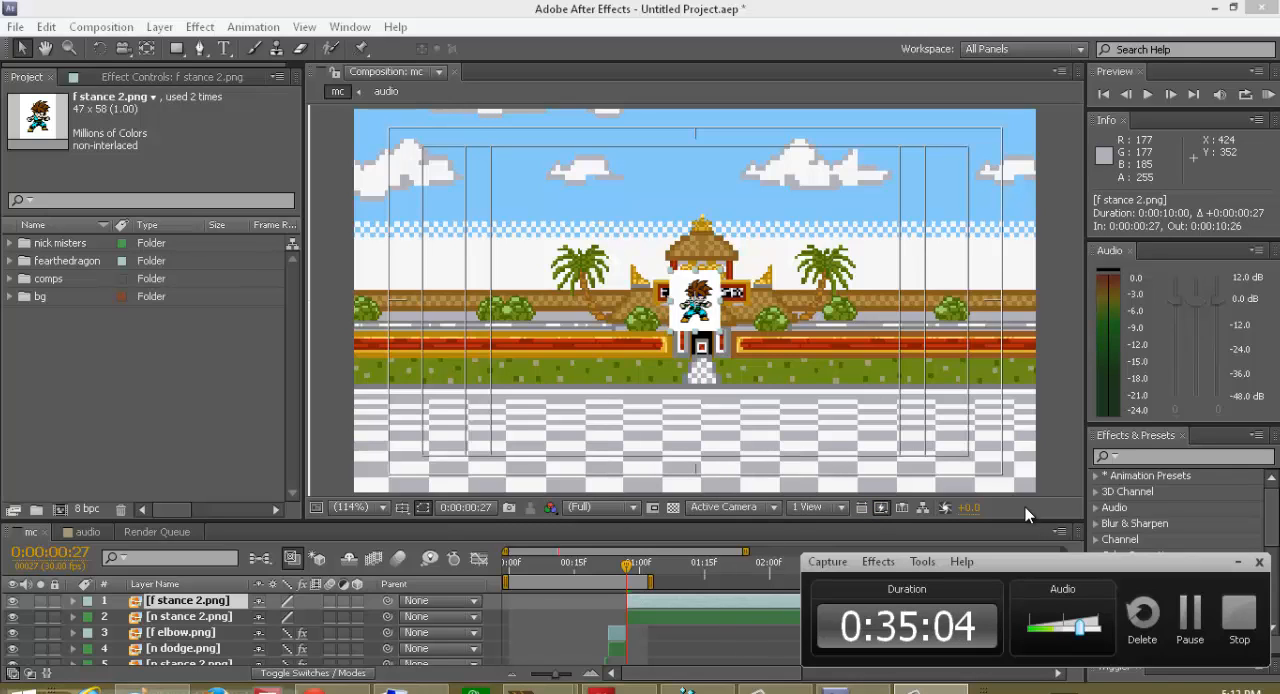
left_click(1183, 600)
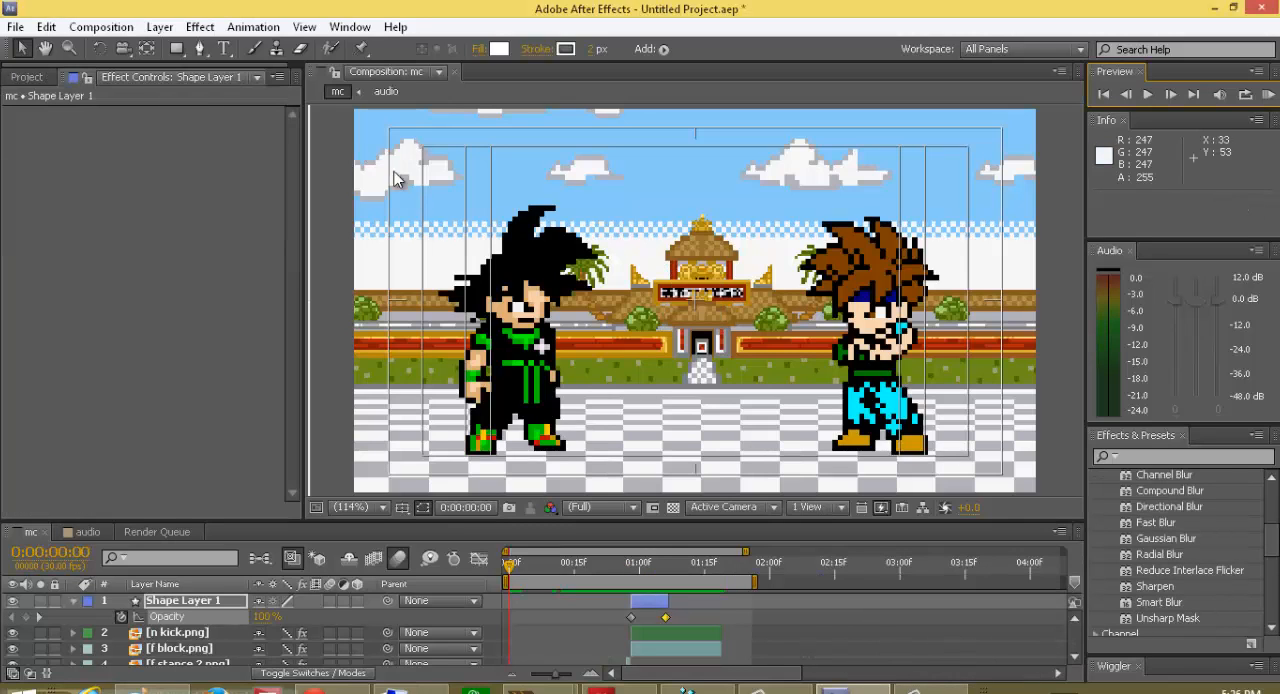
left_click(872, 688)
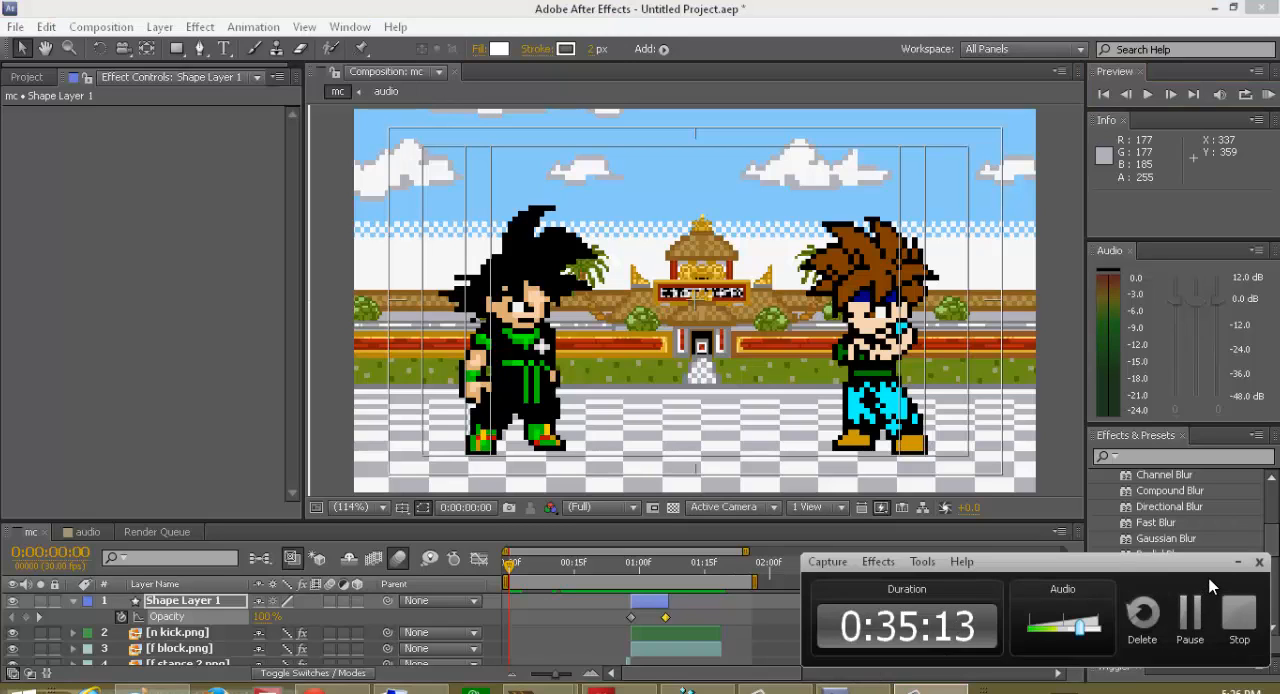
left_click(1230, 561)
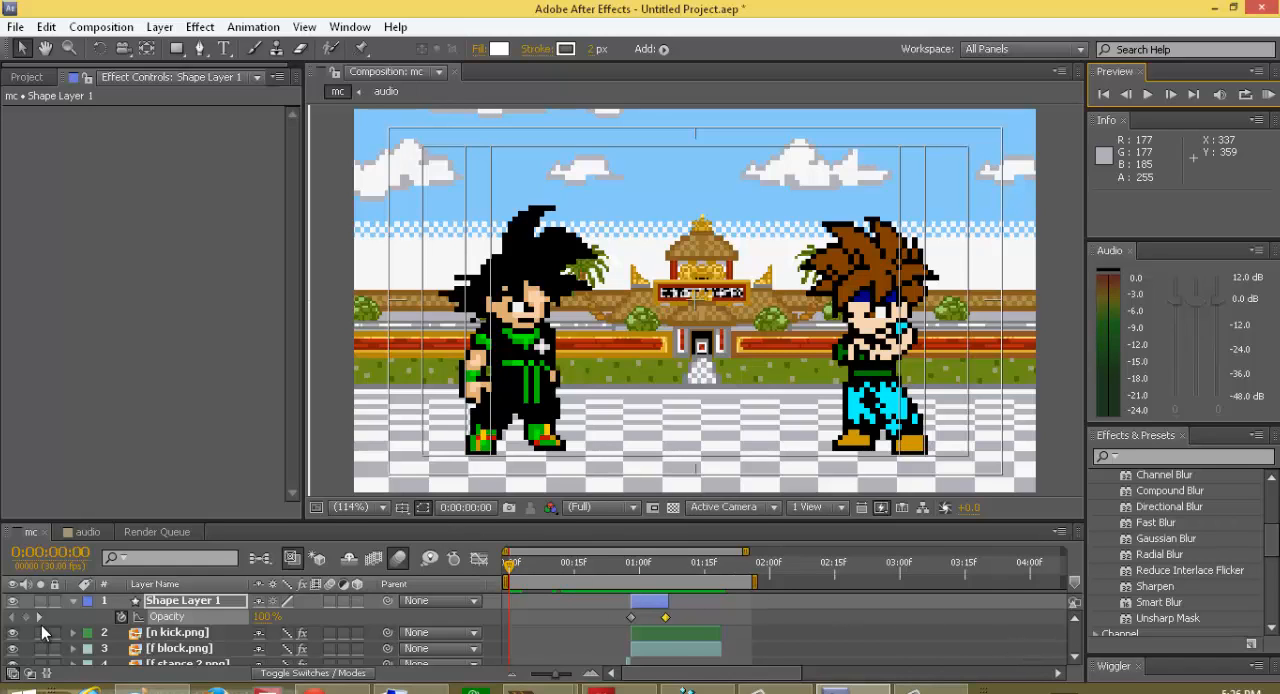
Step: Collapse Shape Layer 1's properties, scrub through its white flash at frame 28, and RAM-preview the whole animation from the start
left_click(72, 600)
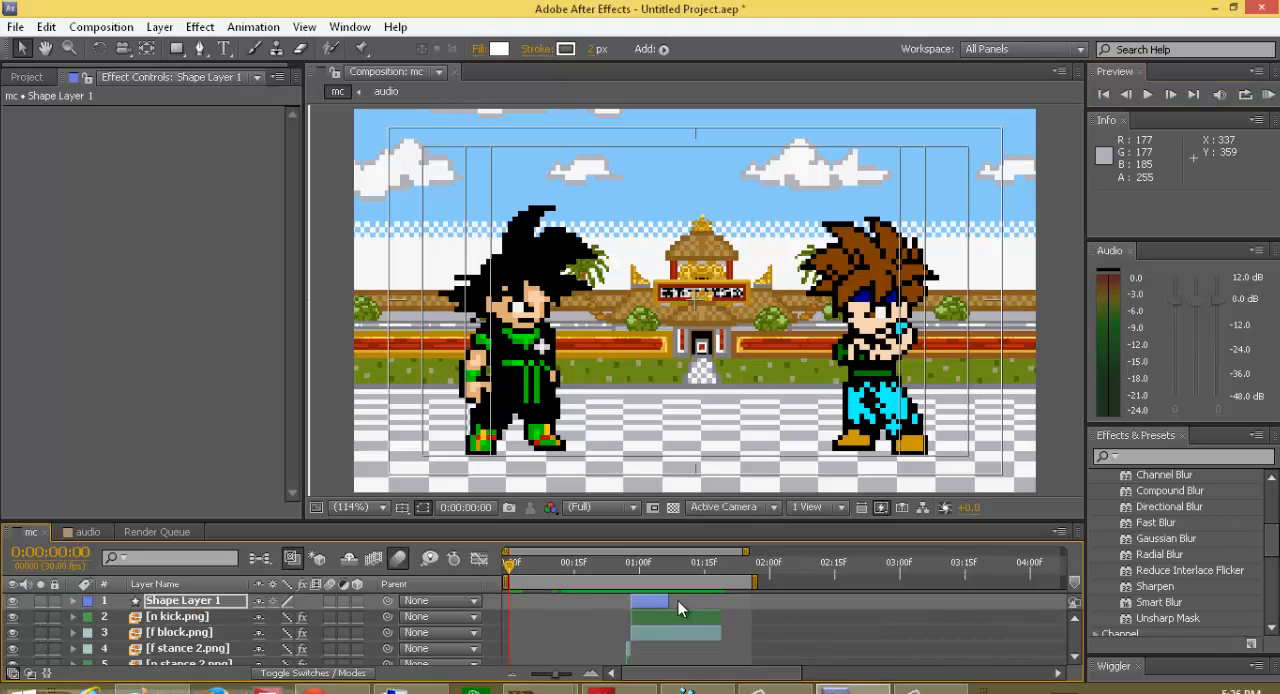
left_click_drag(510, 568, 632, 613)
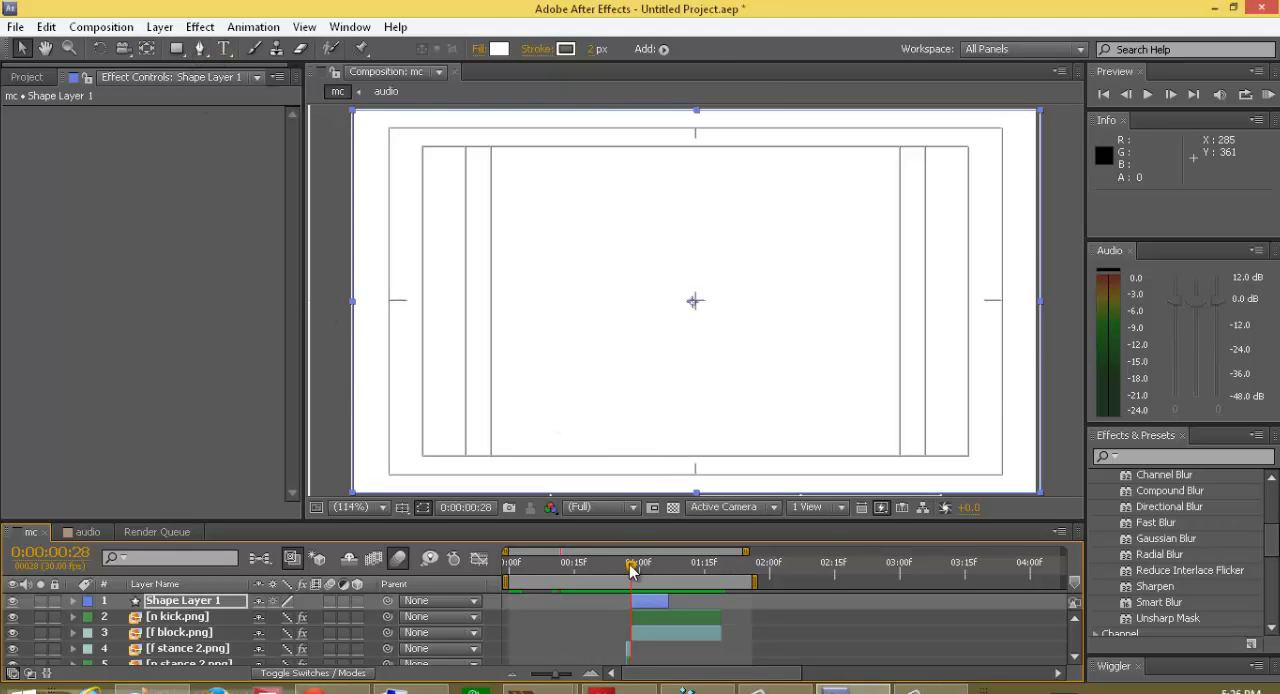
left_click_drag(630, 565, 743, 586)
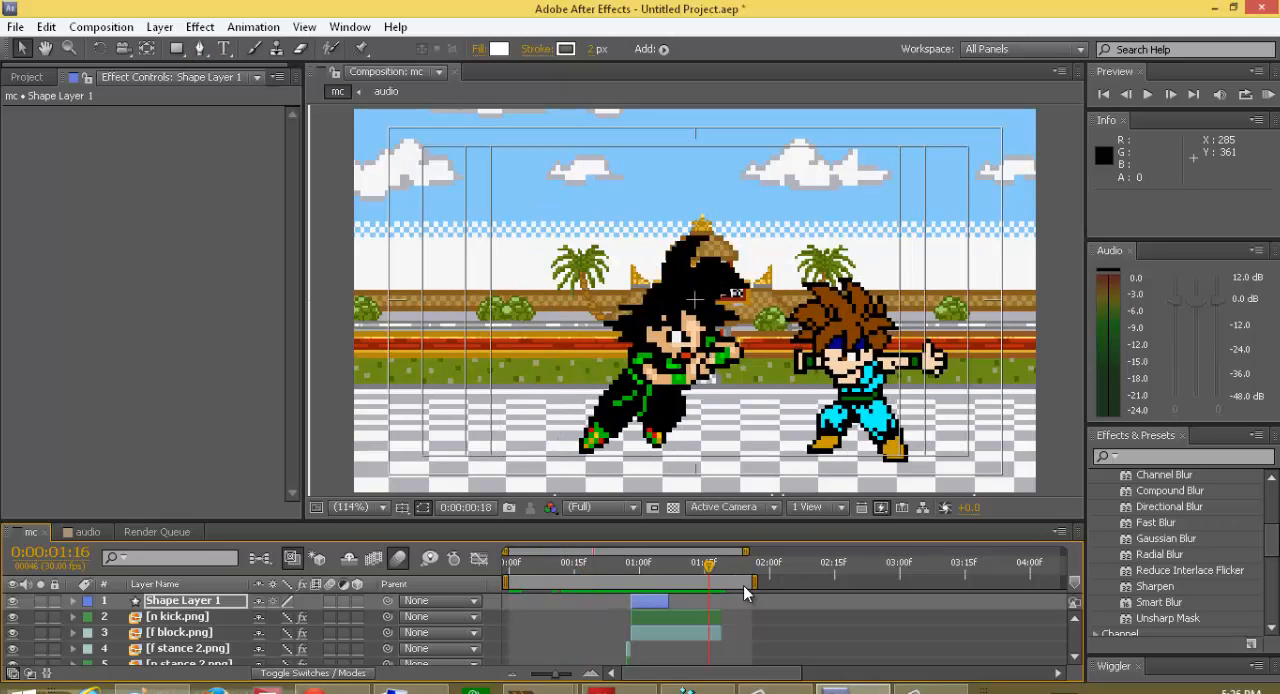
key("Home")
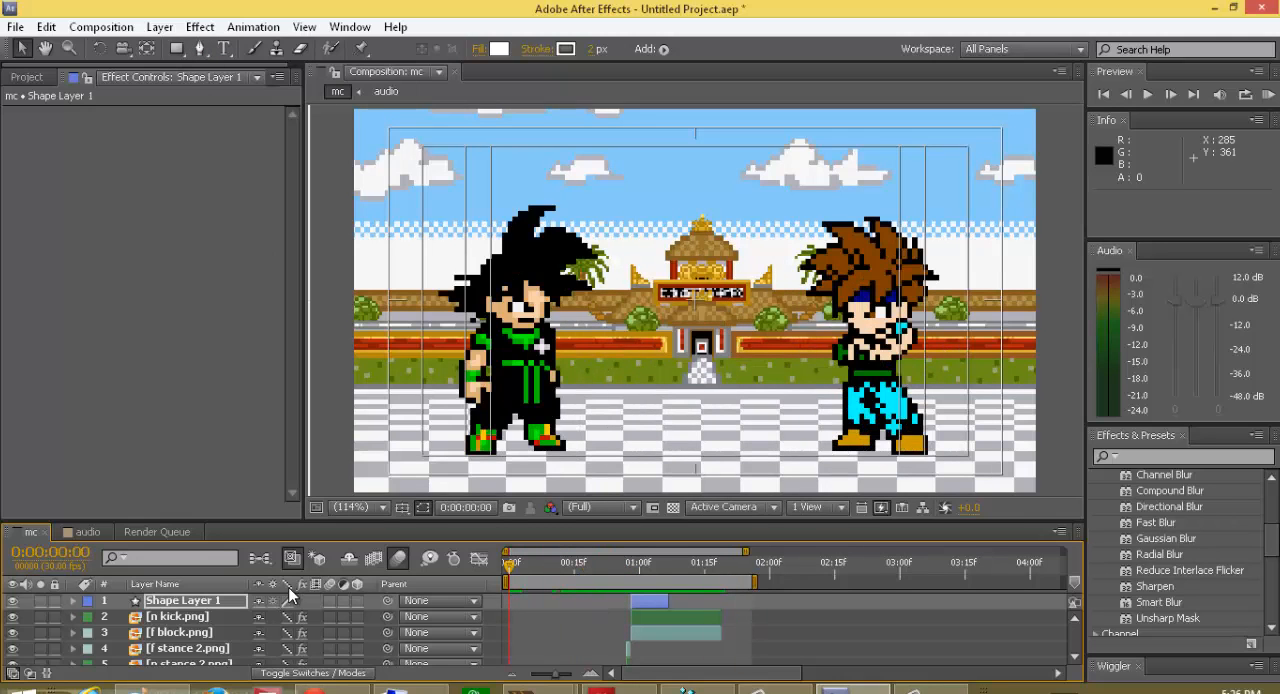
left_click(1262, 100)
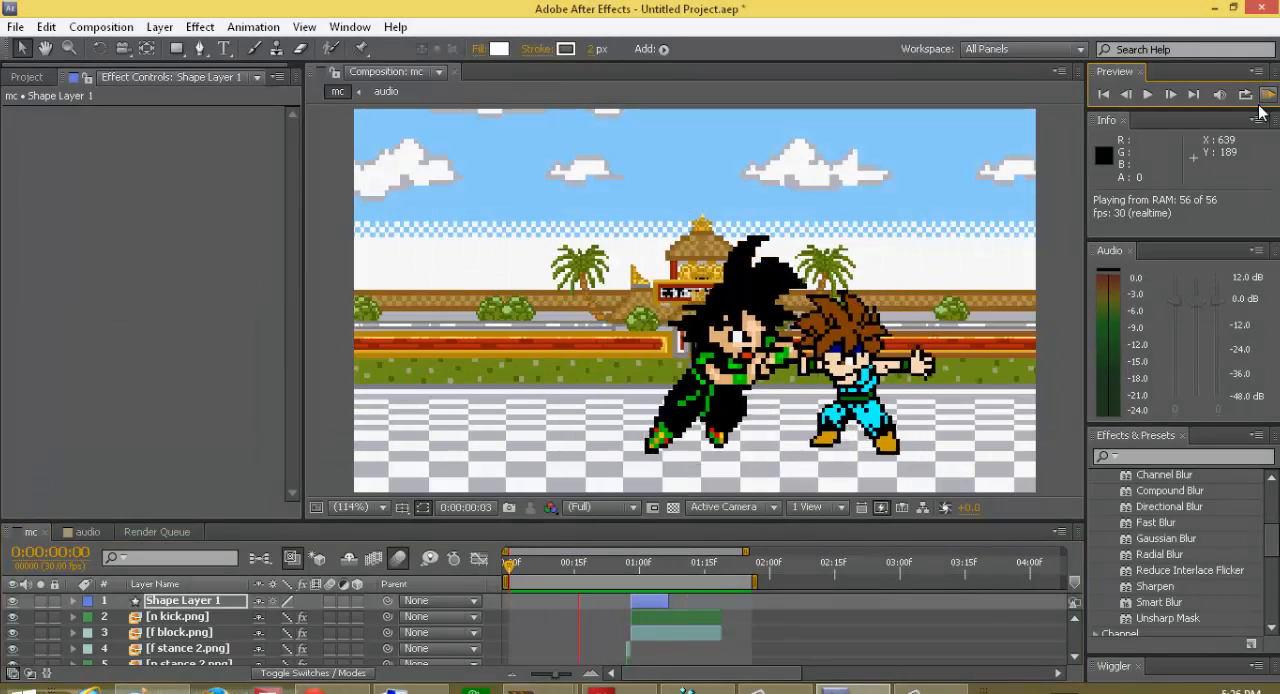
left_click(1261, 104)
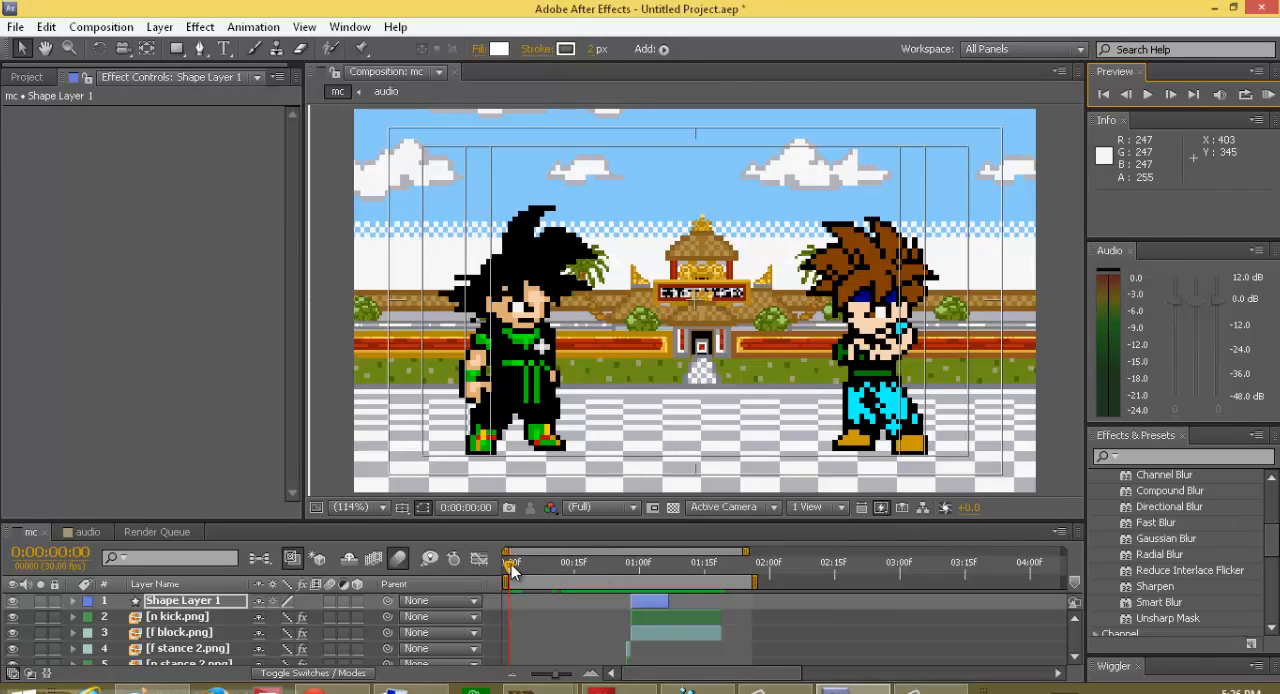
Step: Rename Shape Layer 1, the white full-screen shape at frame 28, as flash and return to the beginning of the timeline
left_click_drag(510, 566, 631, 609)
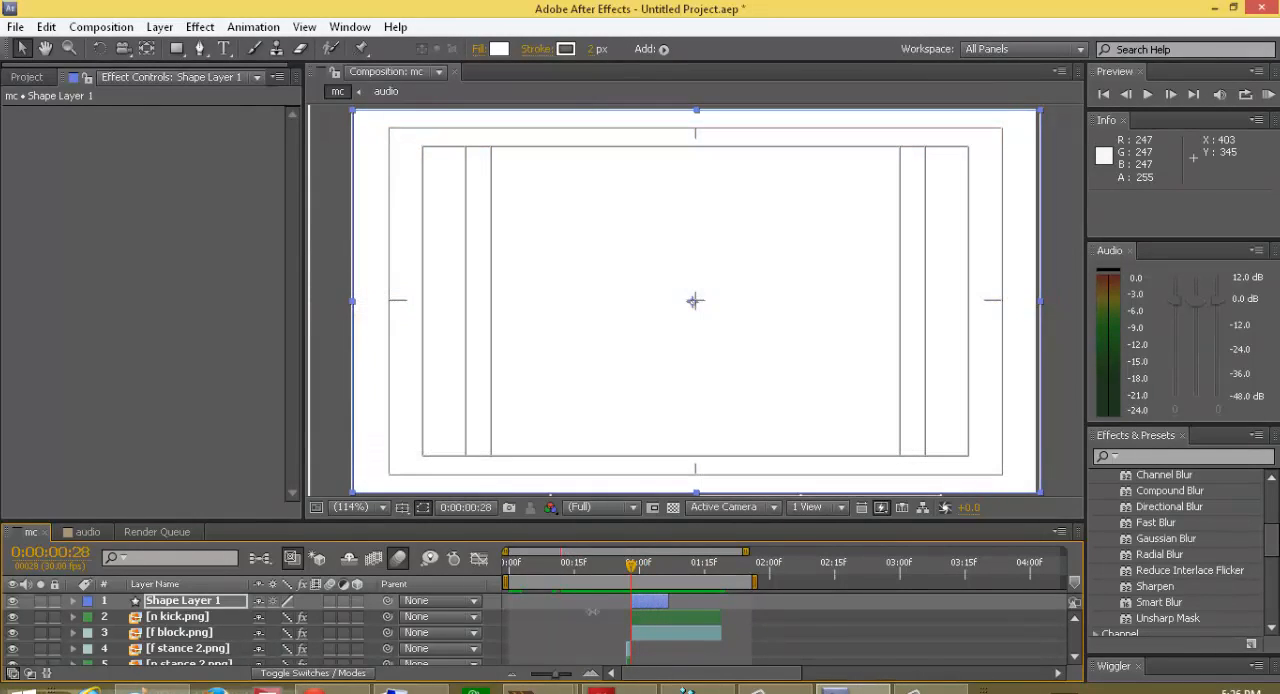
left_click(176, 606)
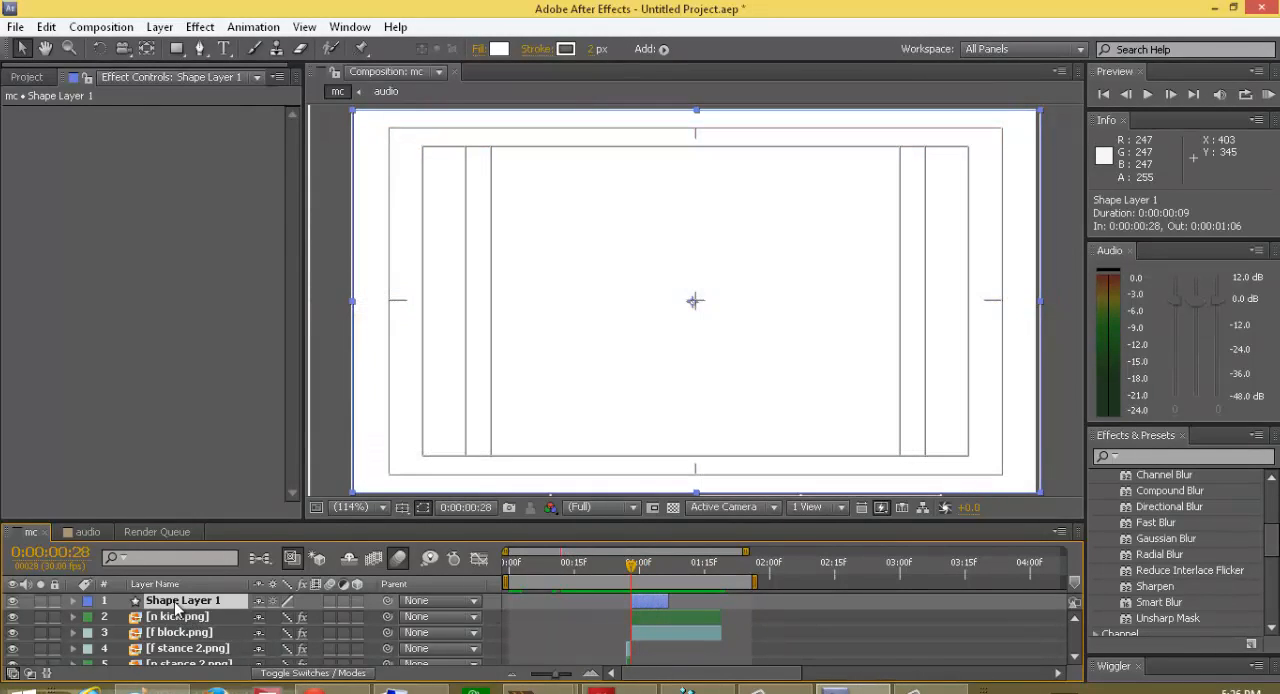
key("Return")
key("BackSpace")
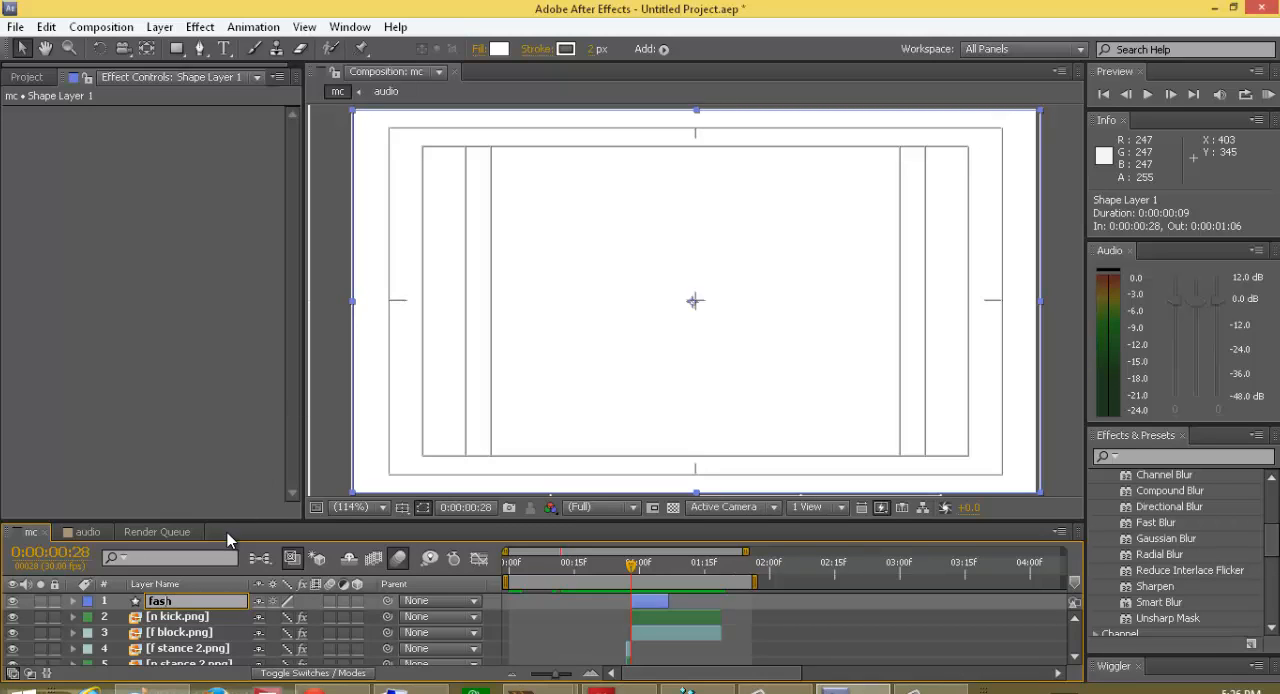
type("fash")
key("Left")
key("Left")
key("Left")
type("l")
key("Return")
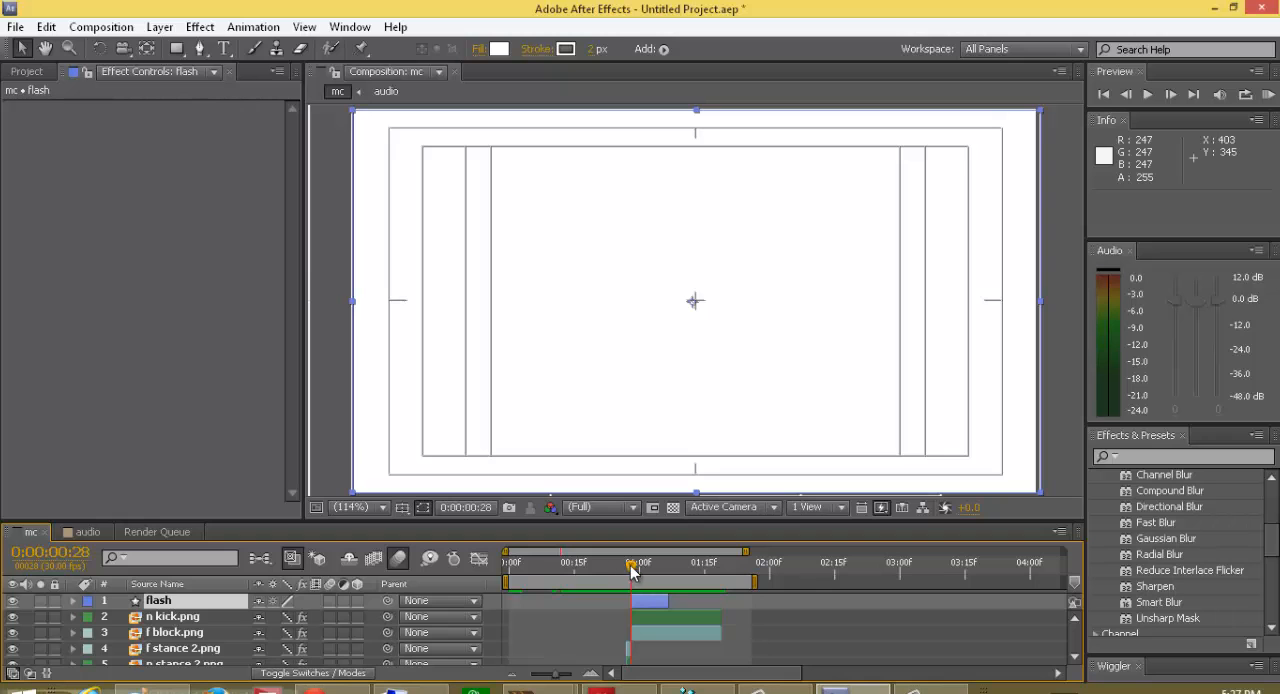
left_click_drag(632, 570, 513, 634)
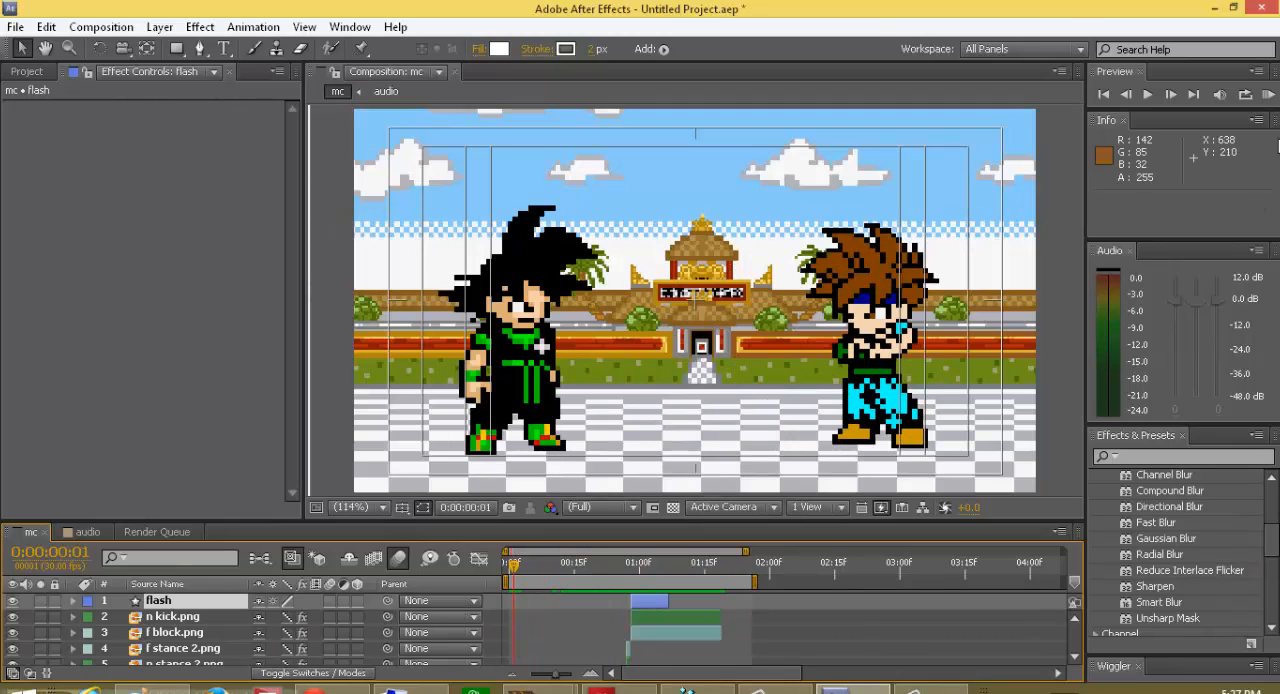
Step: RAM-preview the fight animation and review the mc composition's layer stack from flash down to audio
left_click(1268, 94)
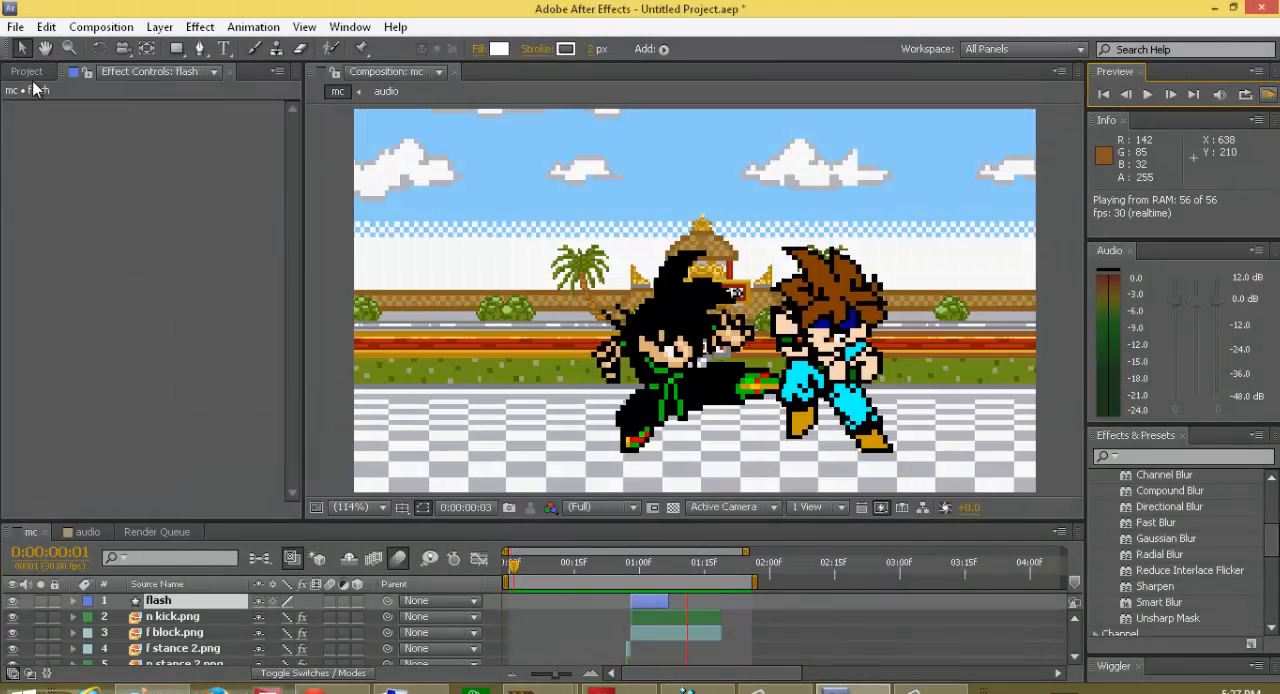
key("space")
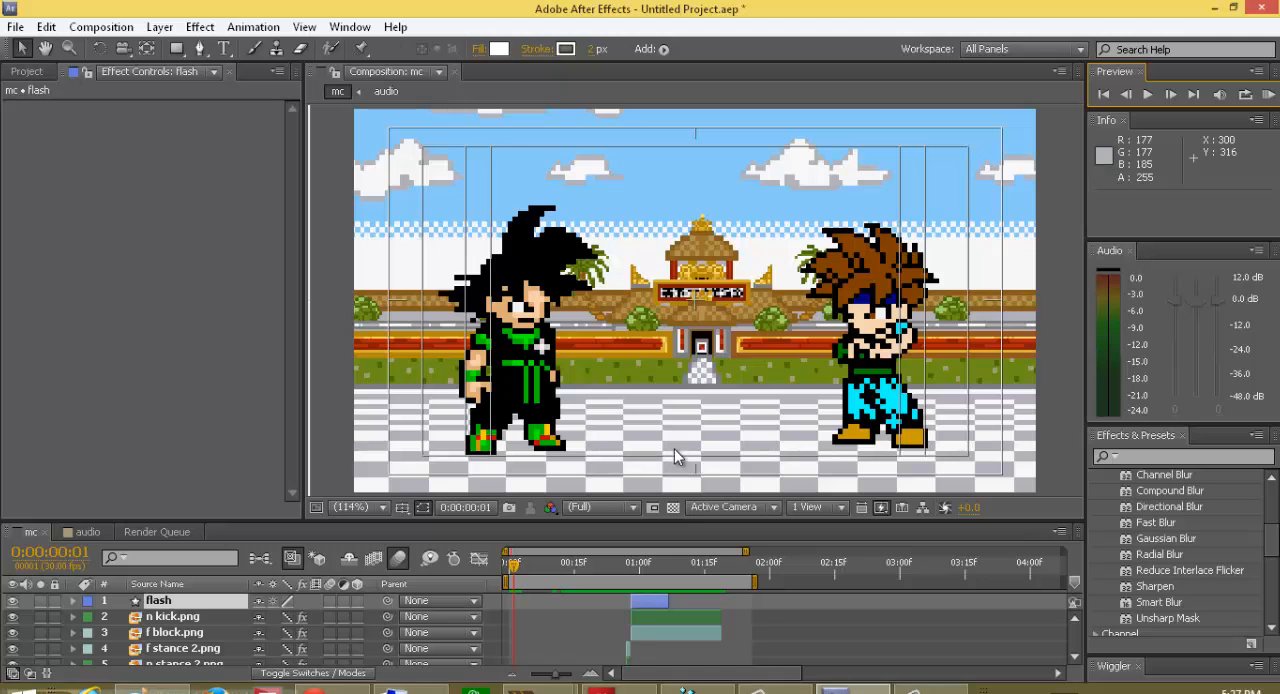
mouse_move(852, 688)
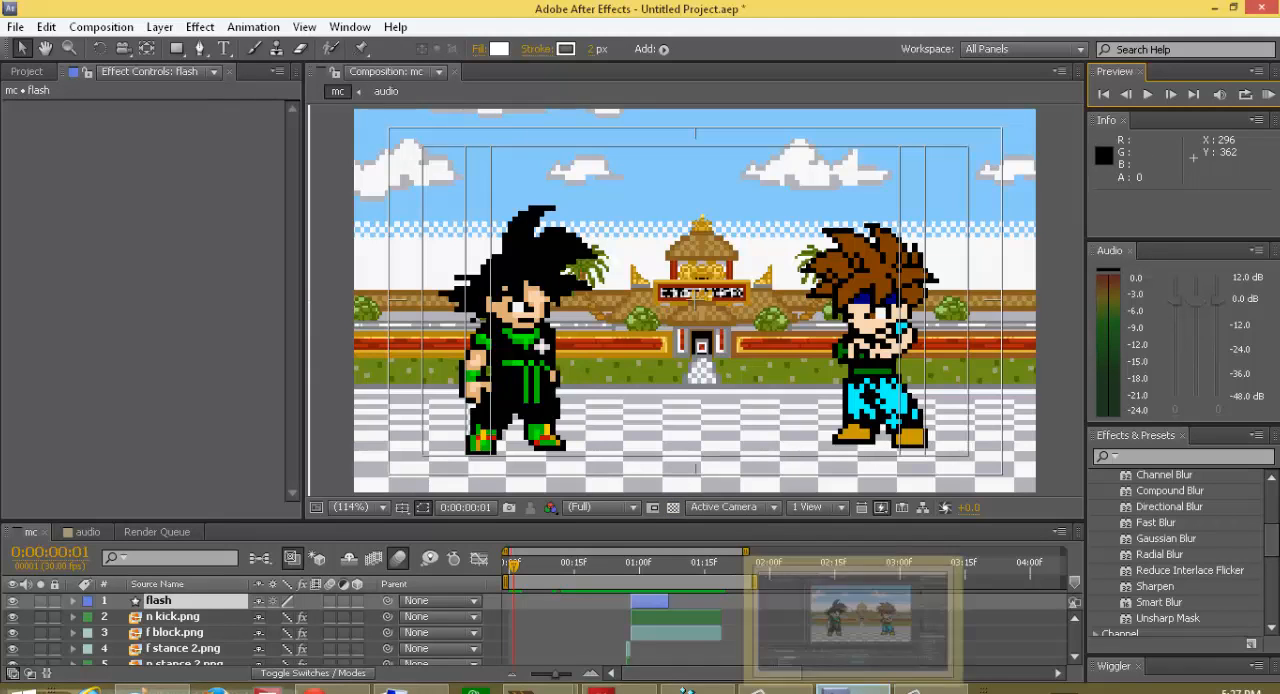
left_click(1075, 659)
left_click(1075, 660)
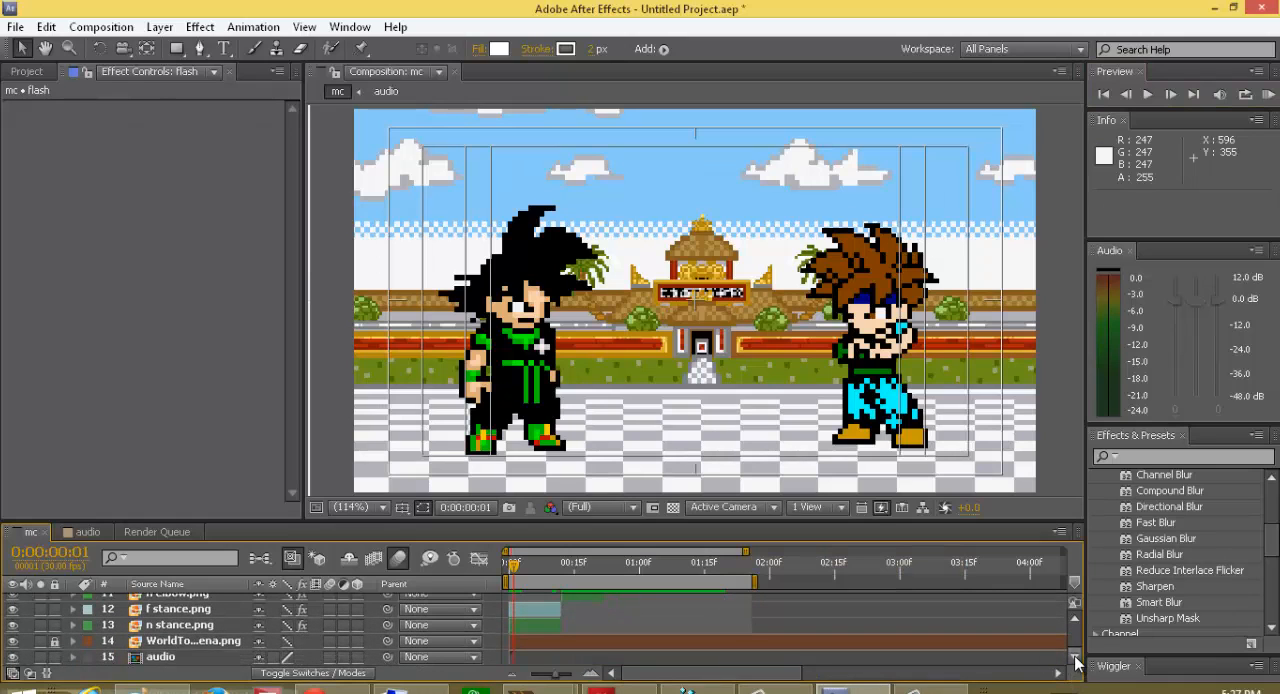
left_click(1076, 617)
scroll(1076, 614, "up", 5)
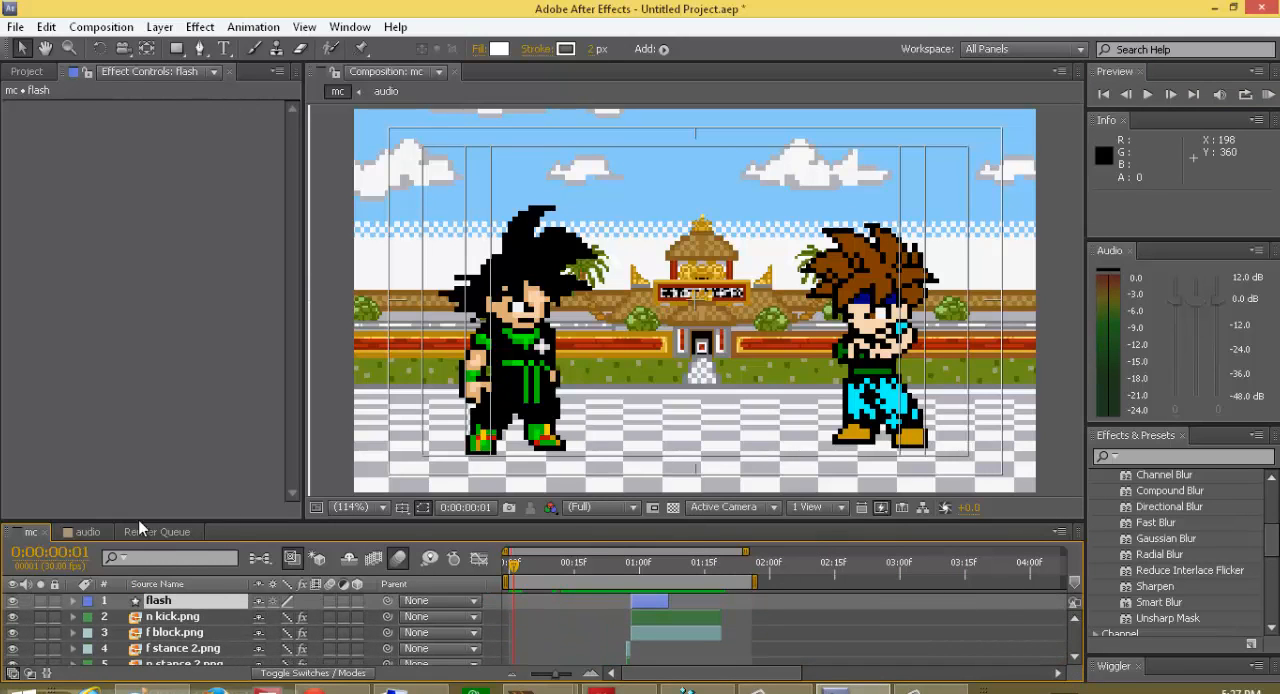
Step: View the audio composition's timeline and return to the mc composition
left_click(81, 532)
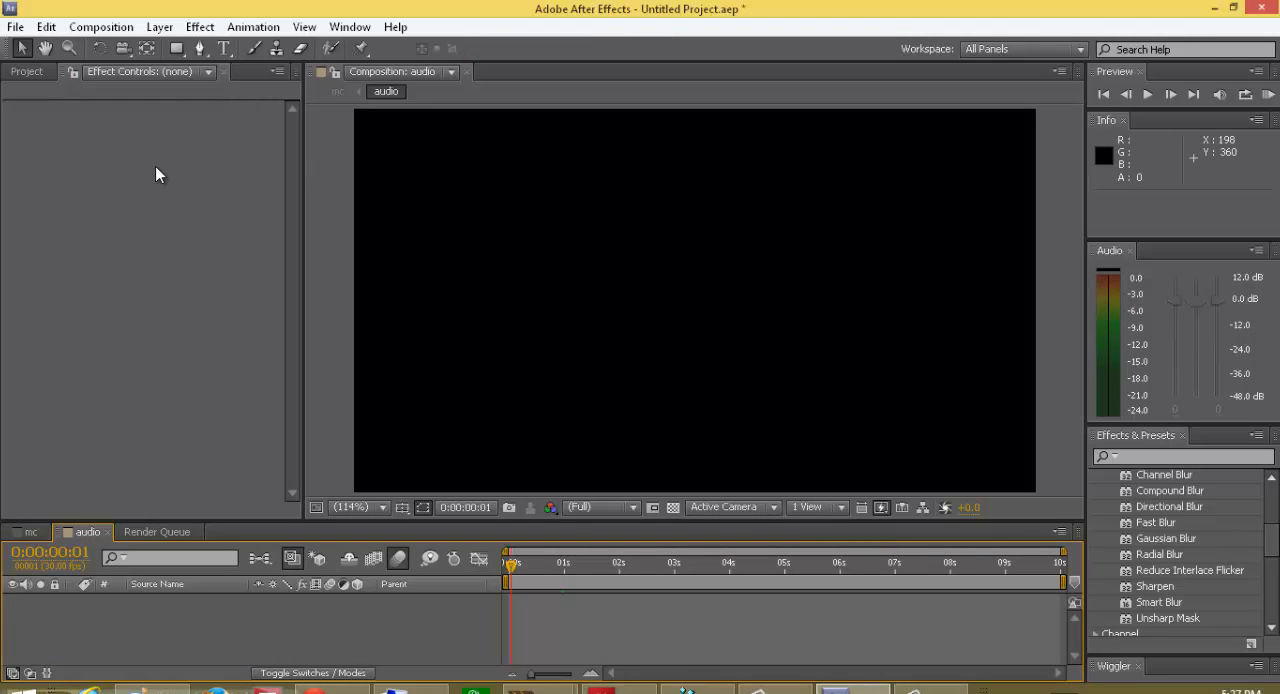
left_click(24, 532)
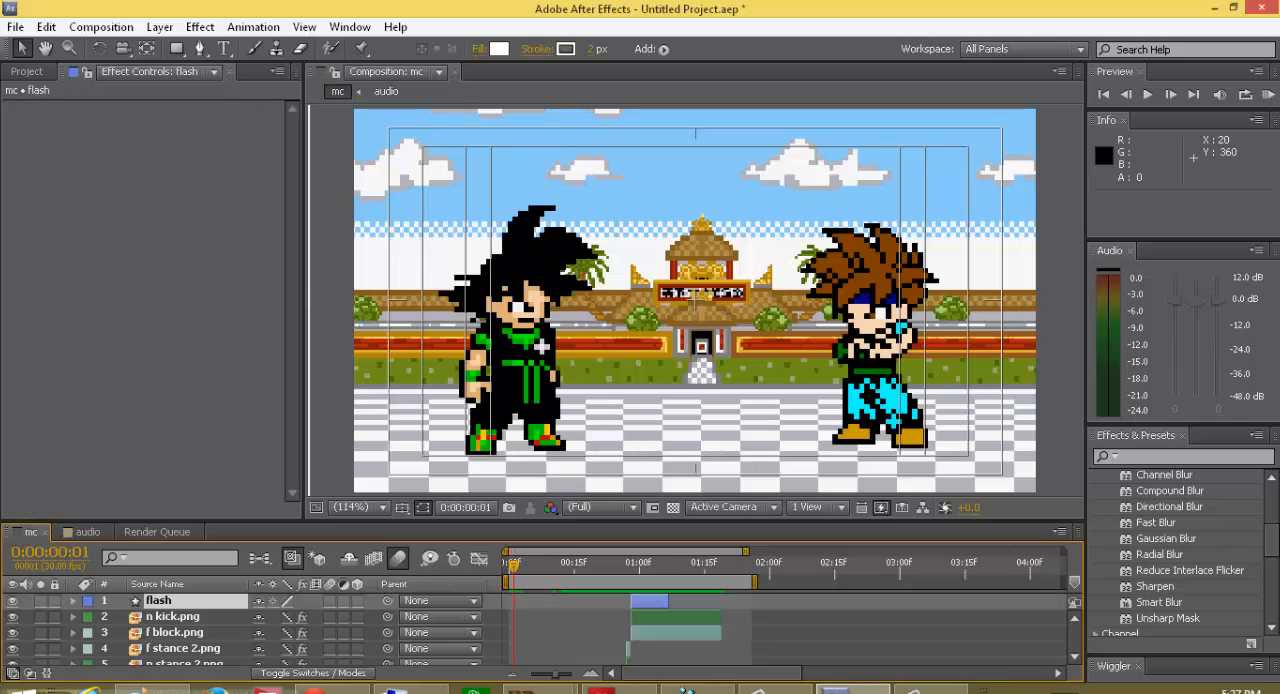
left_click(912, 688)
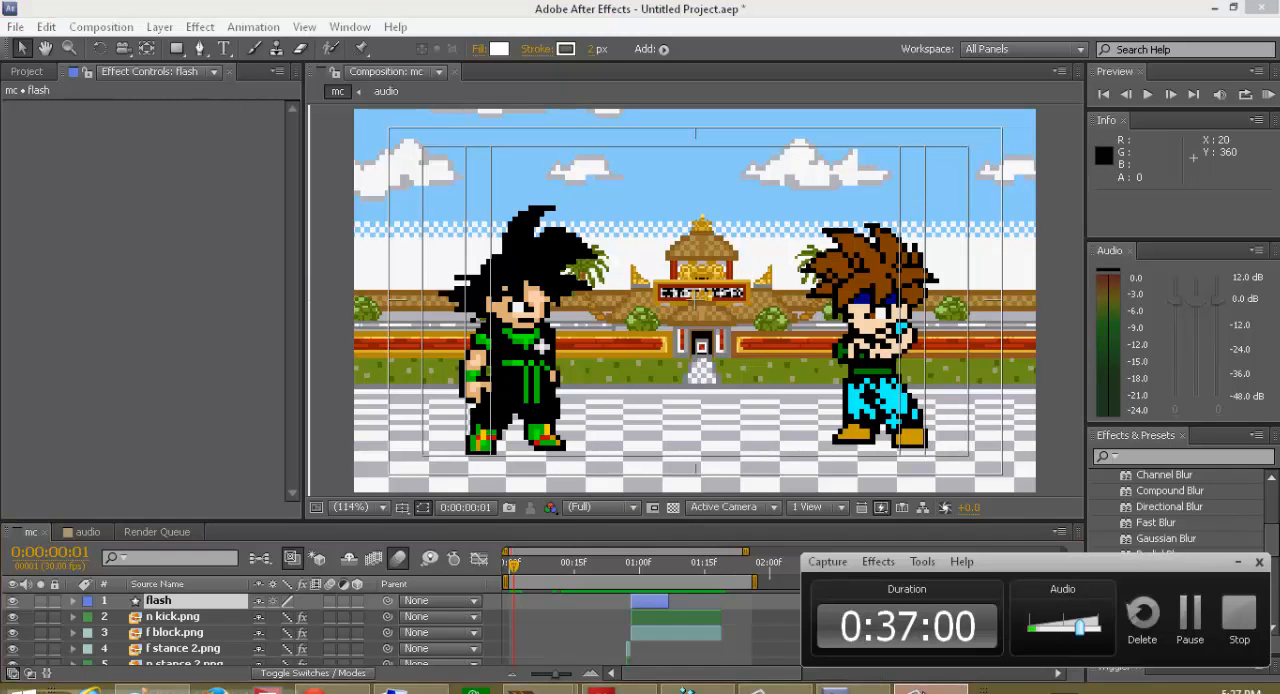